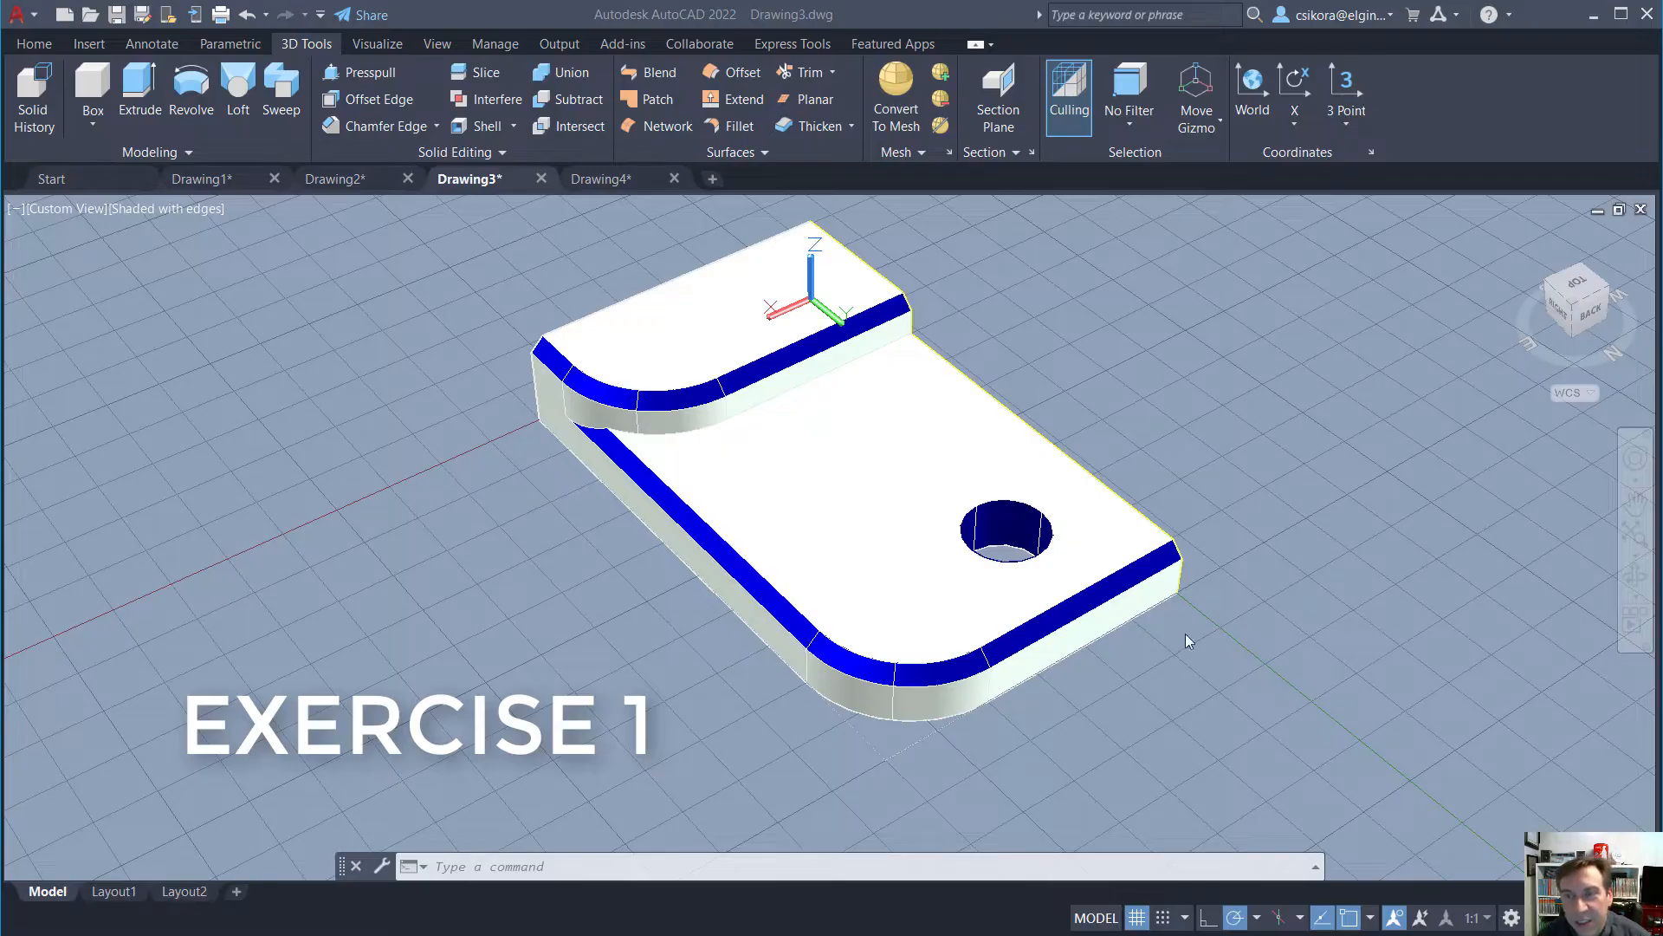
click(1010, 477)
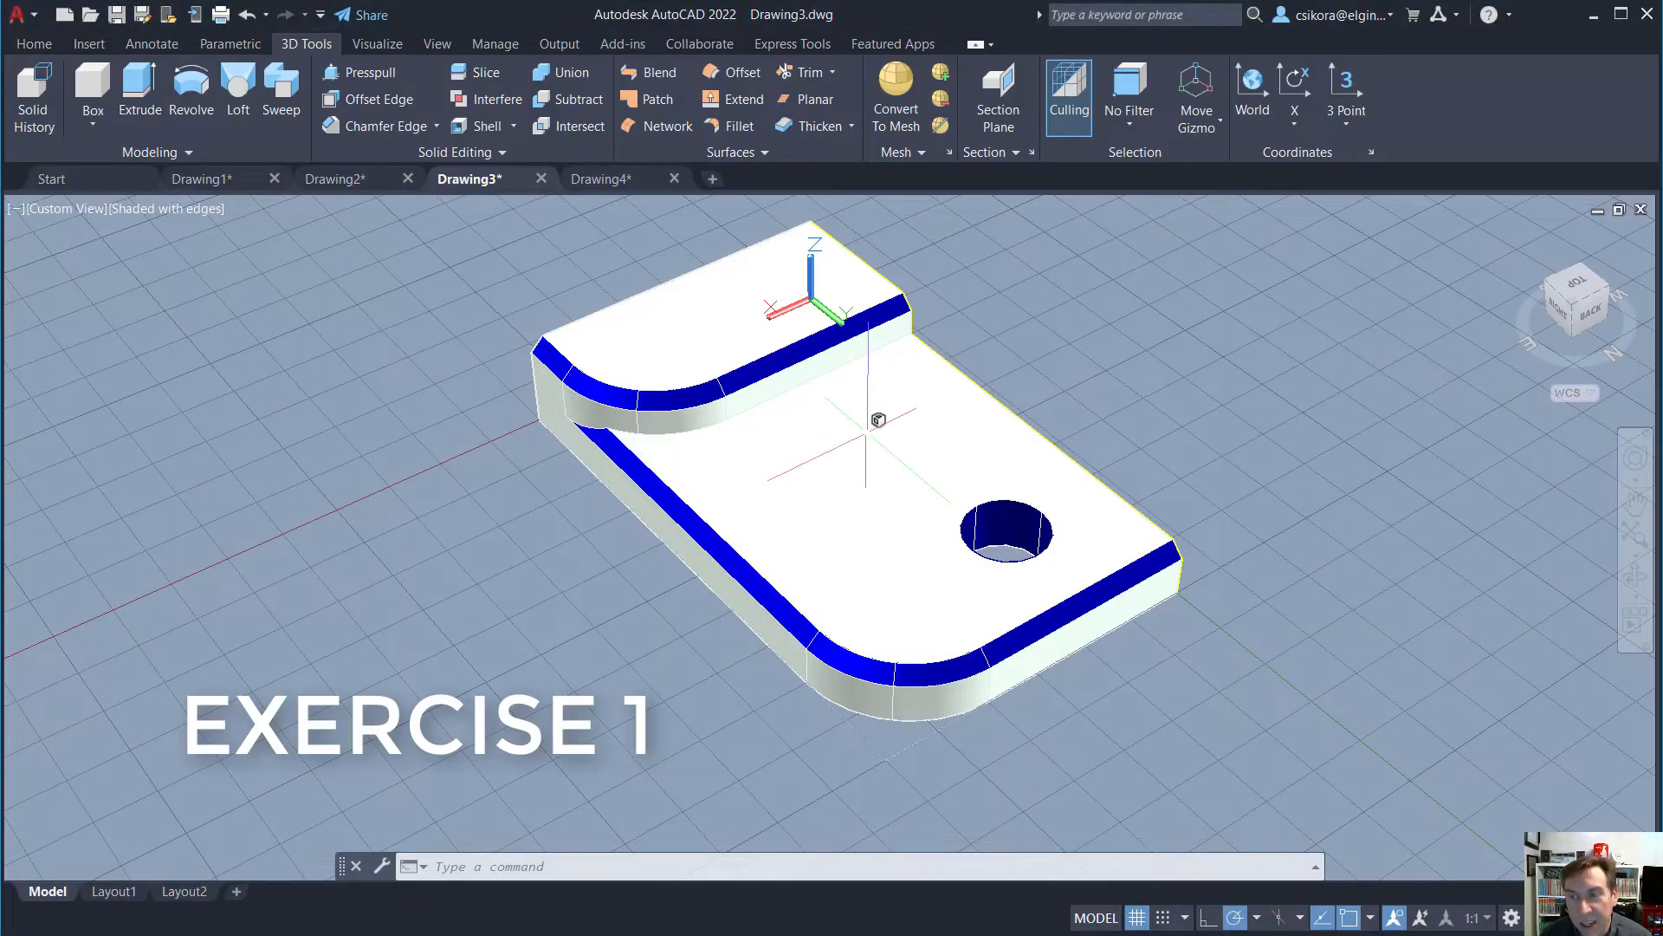
shift+middle_drag(877, 419, 1078, 478)
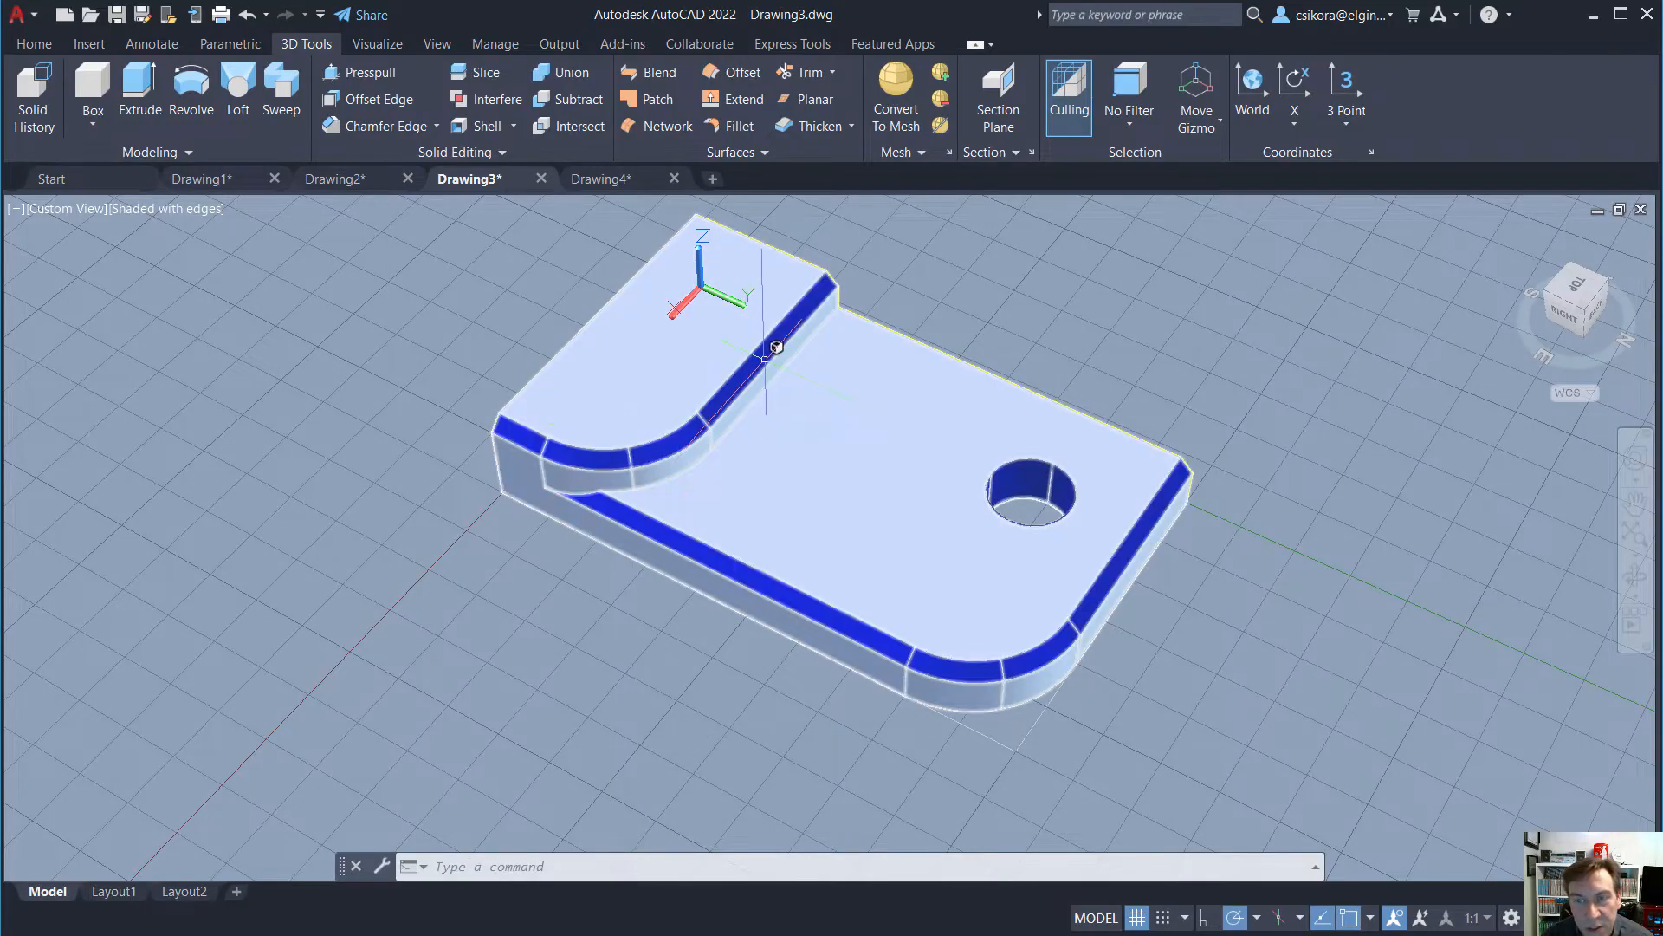
shift+middle_drag(710, 555, 654, 626)
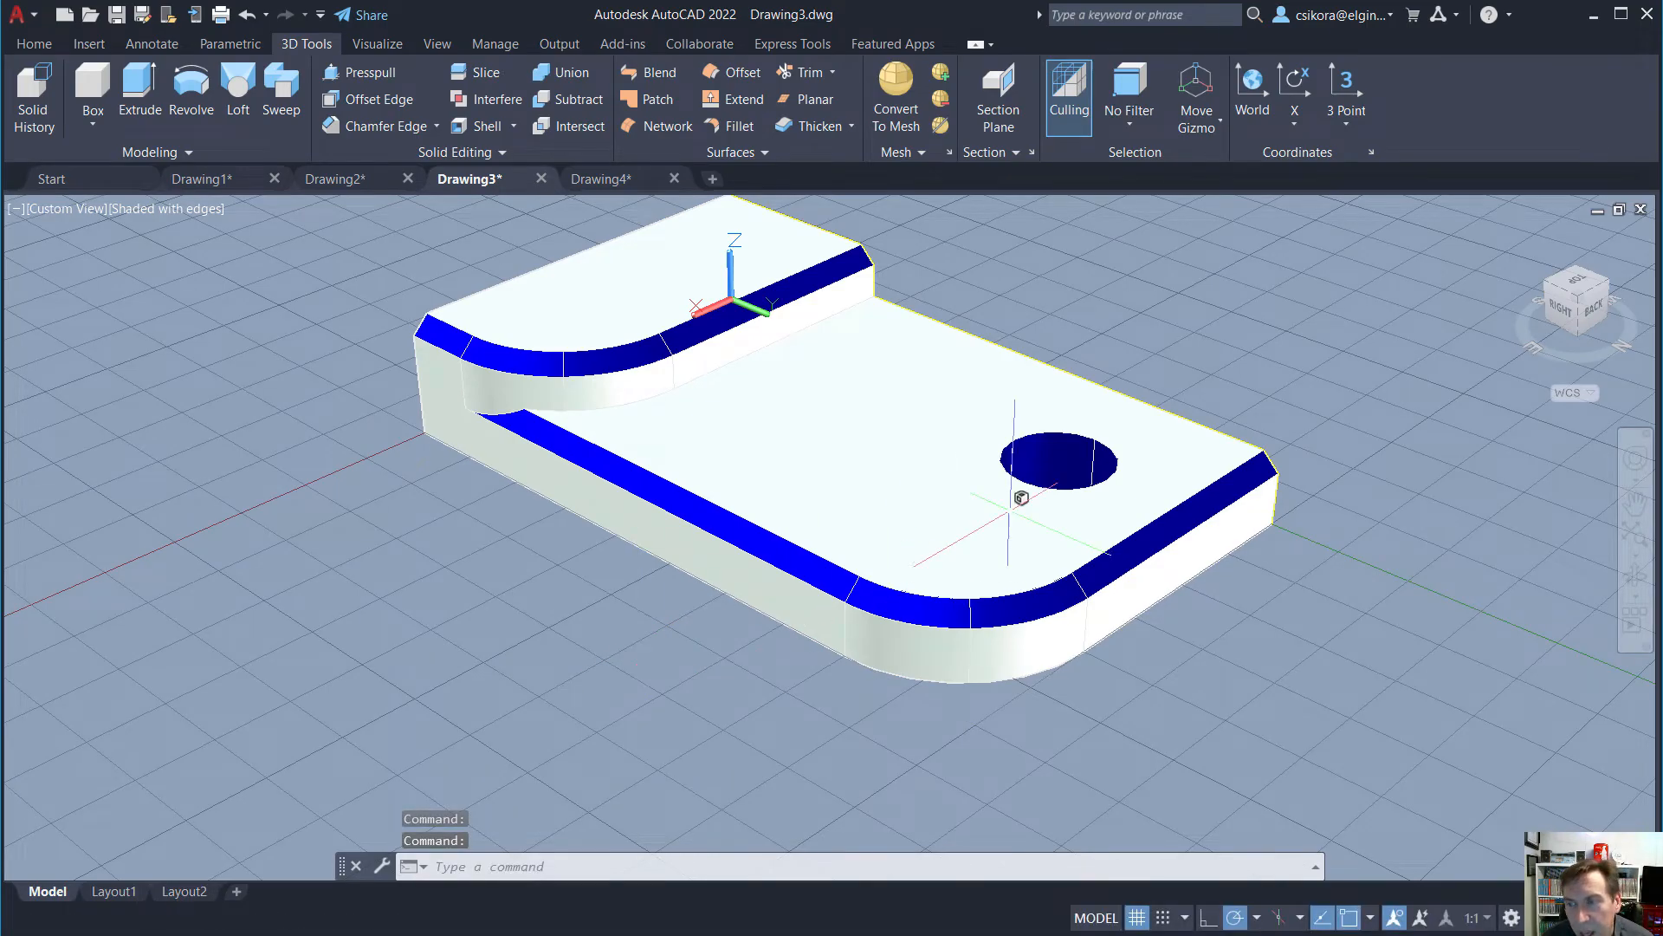
shift+middle_drag(1020, 498, 1369, 641)
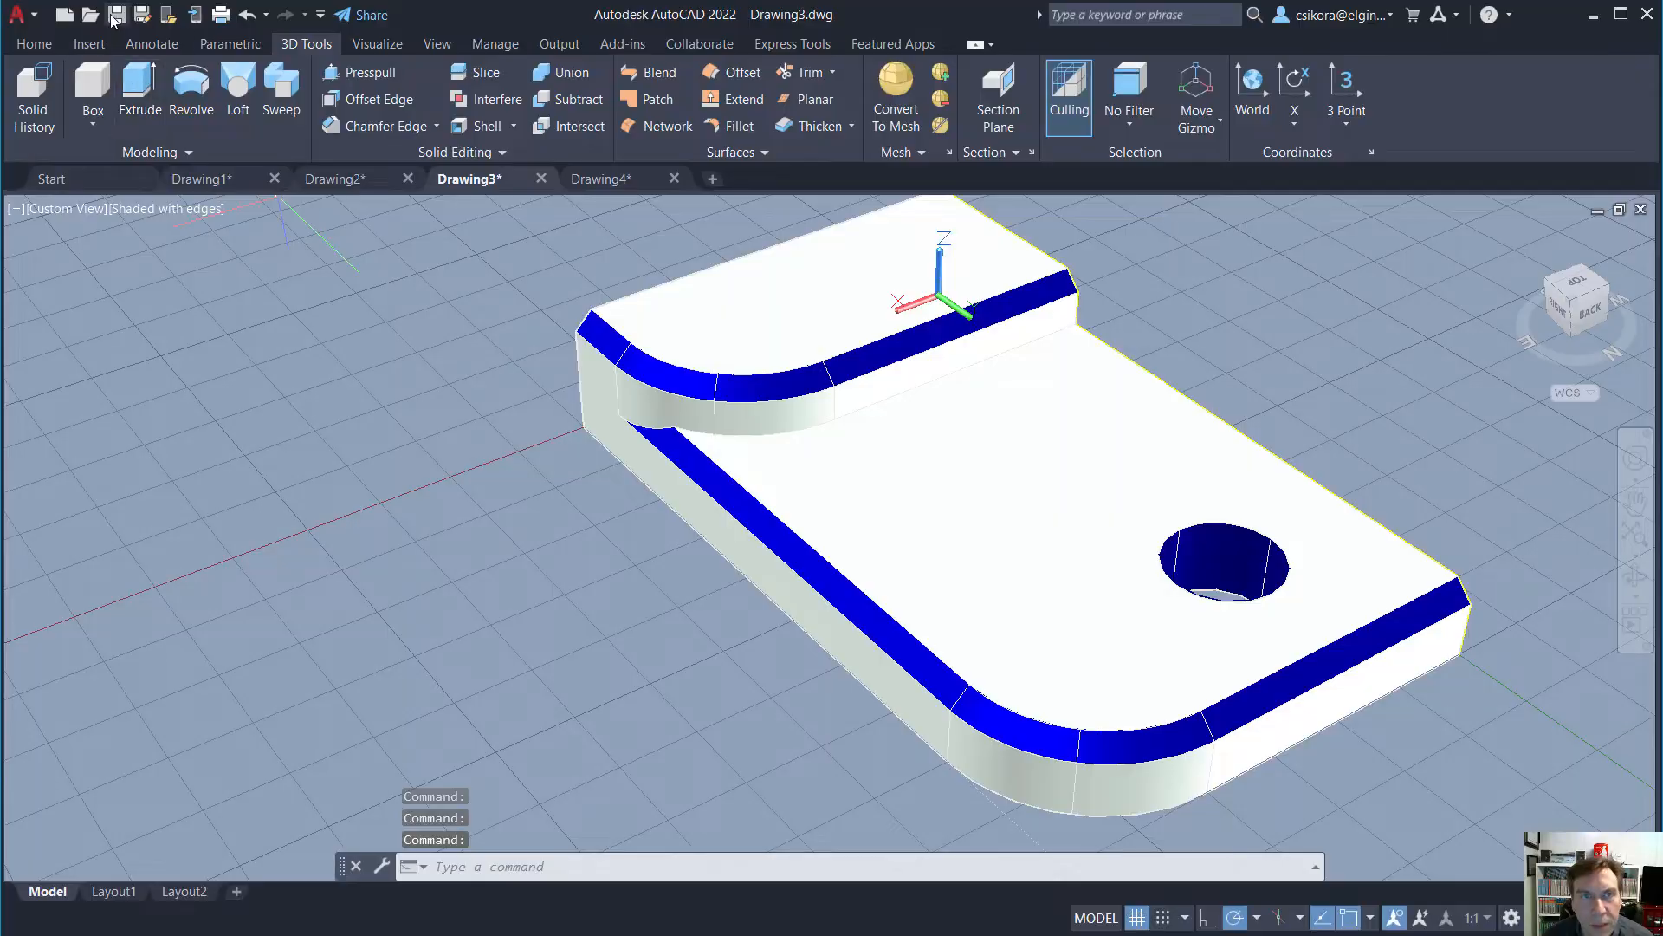
Start a new drawing from the acad3D template
click(61, 16)
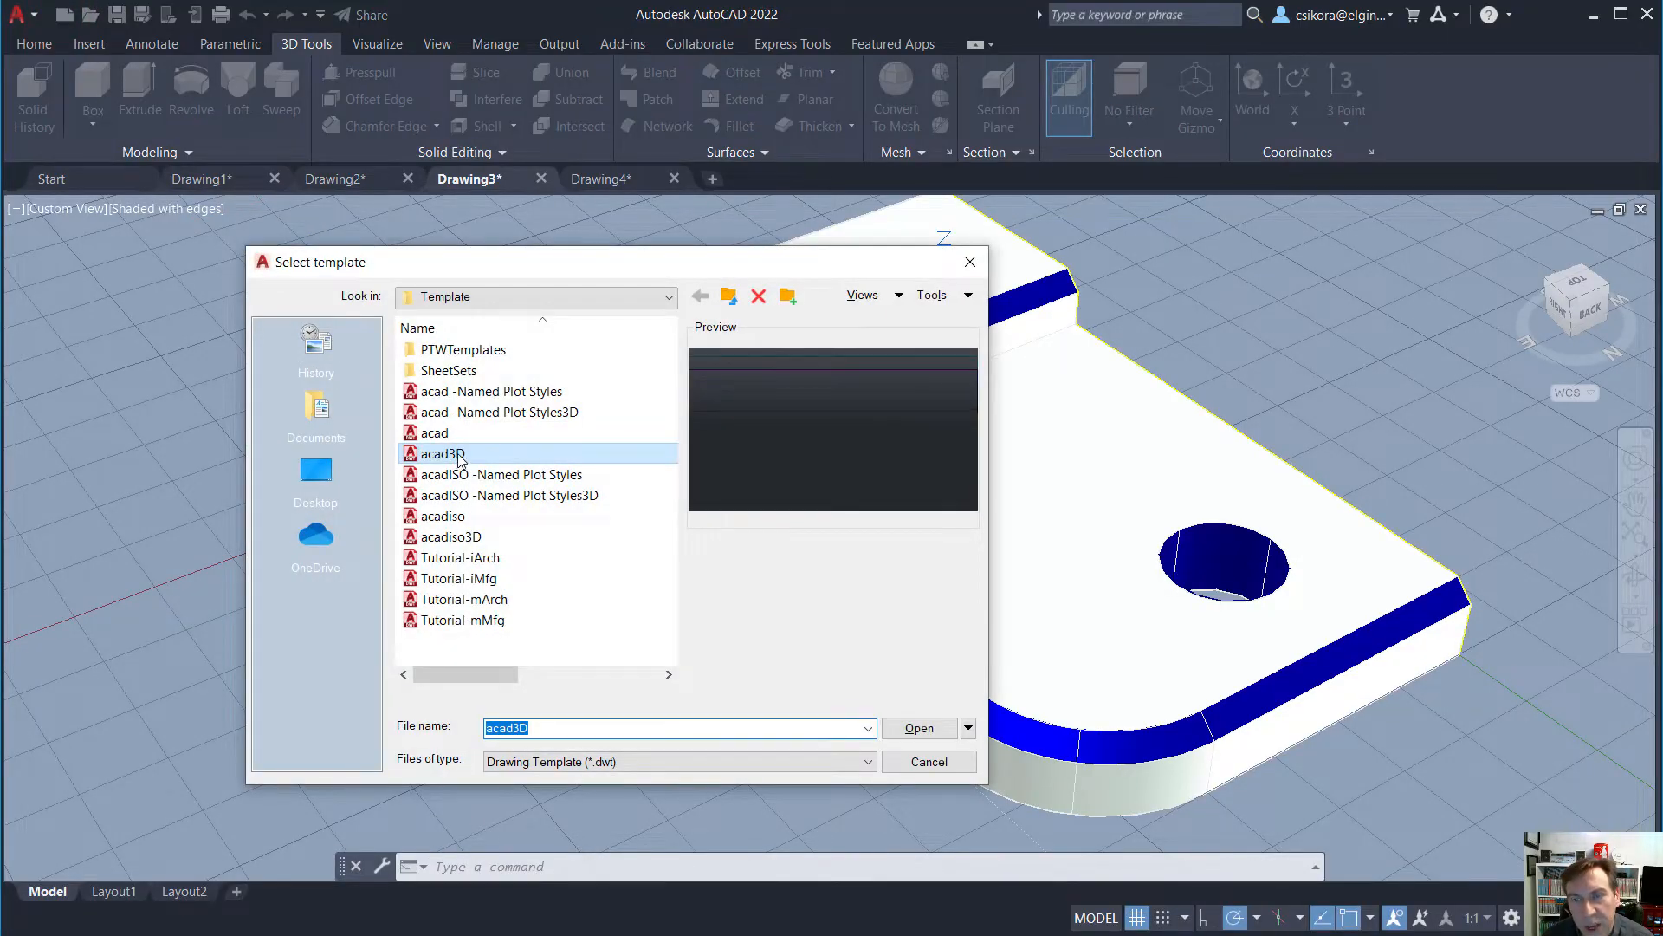
click(917, 726)
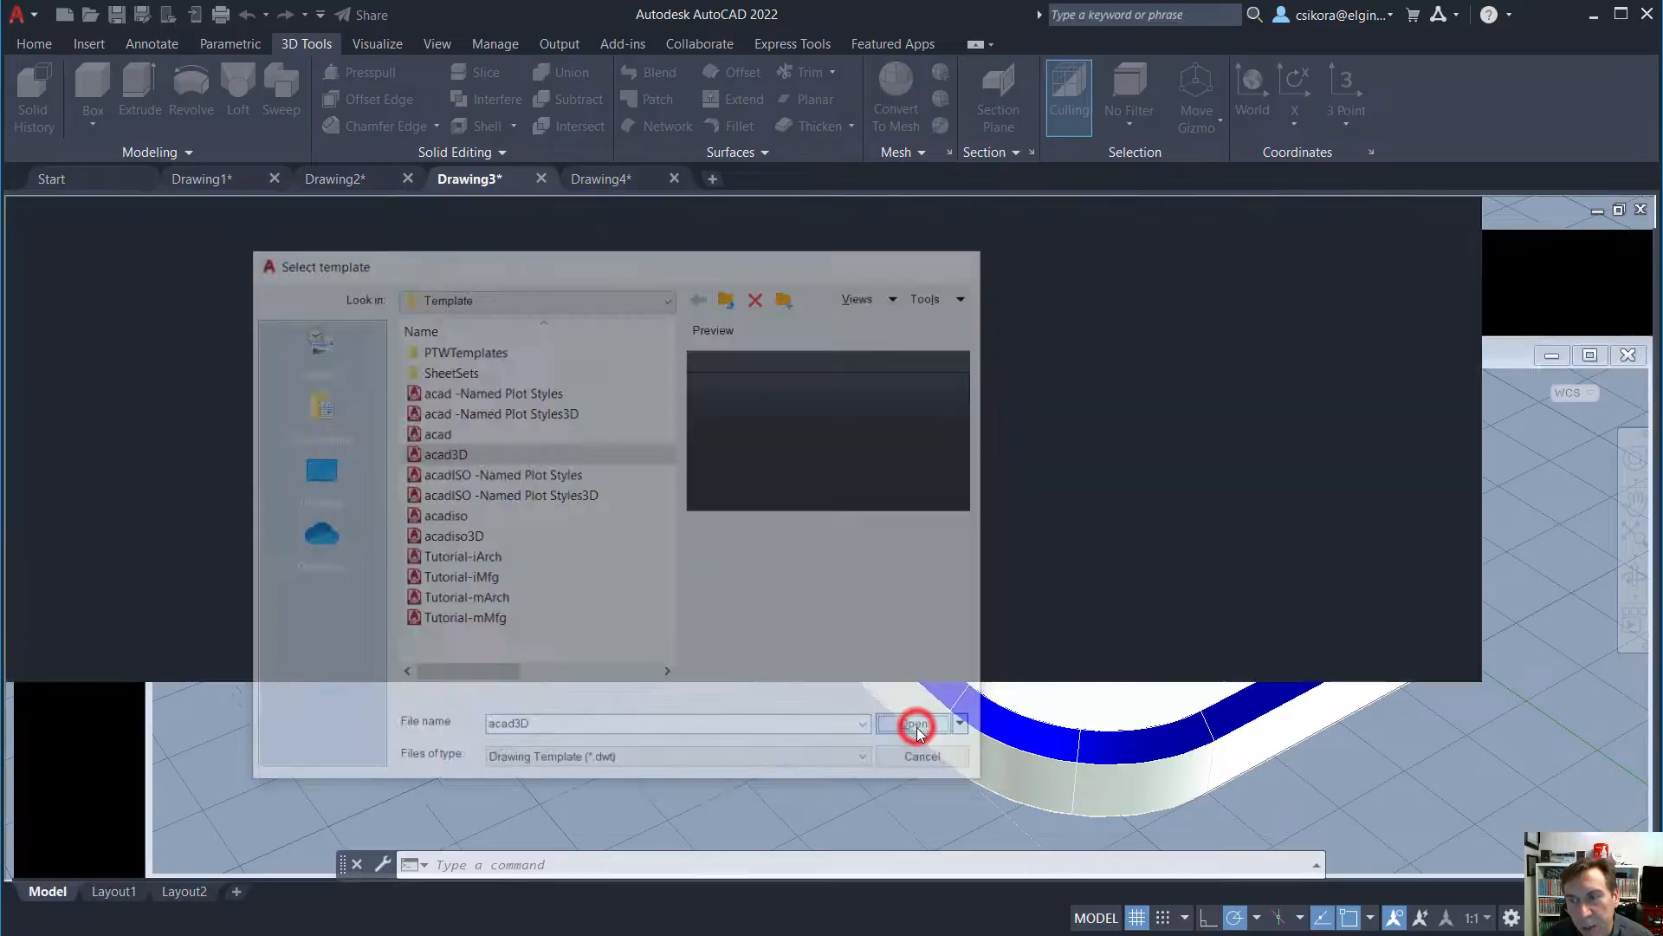
right_click(1515, 113)
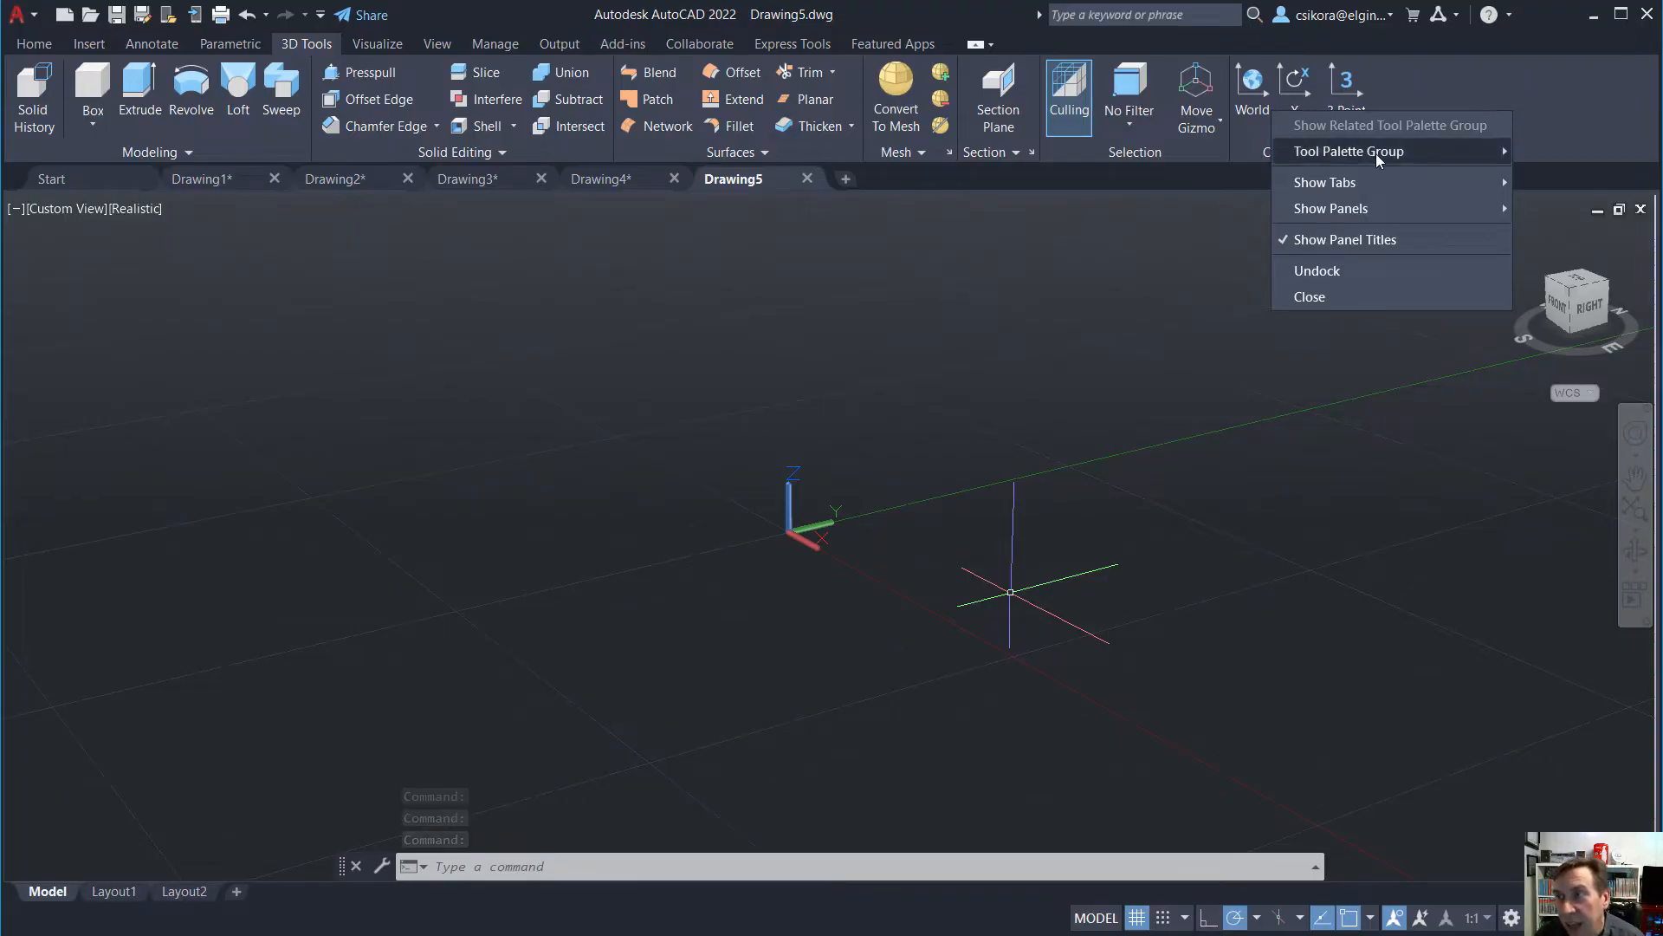
mouse_move(1376, 153)
mouse_move(1330, 191)
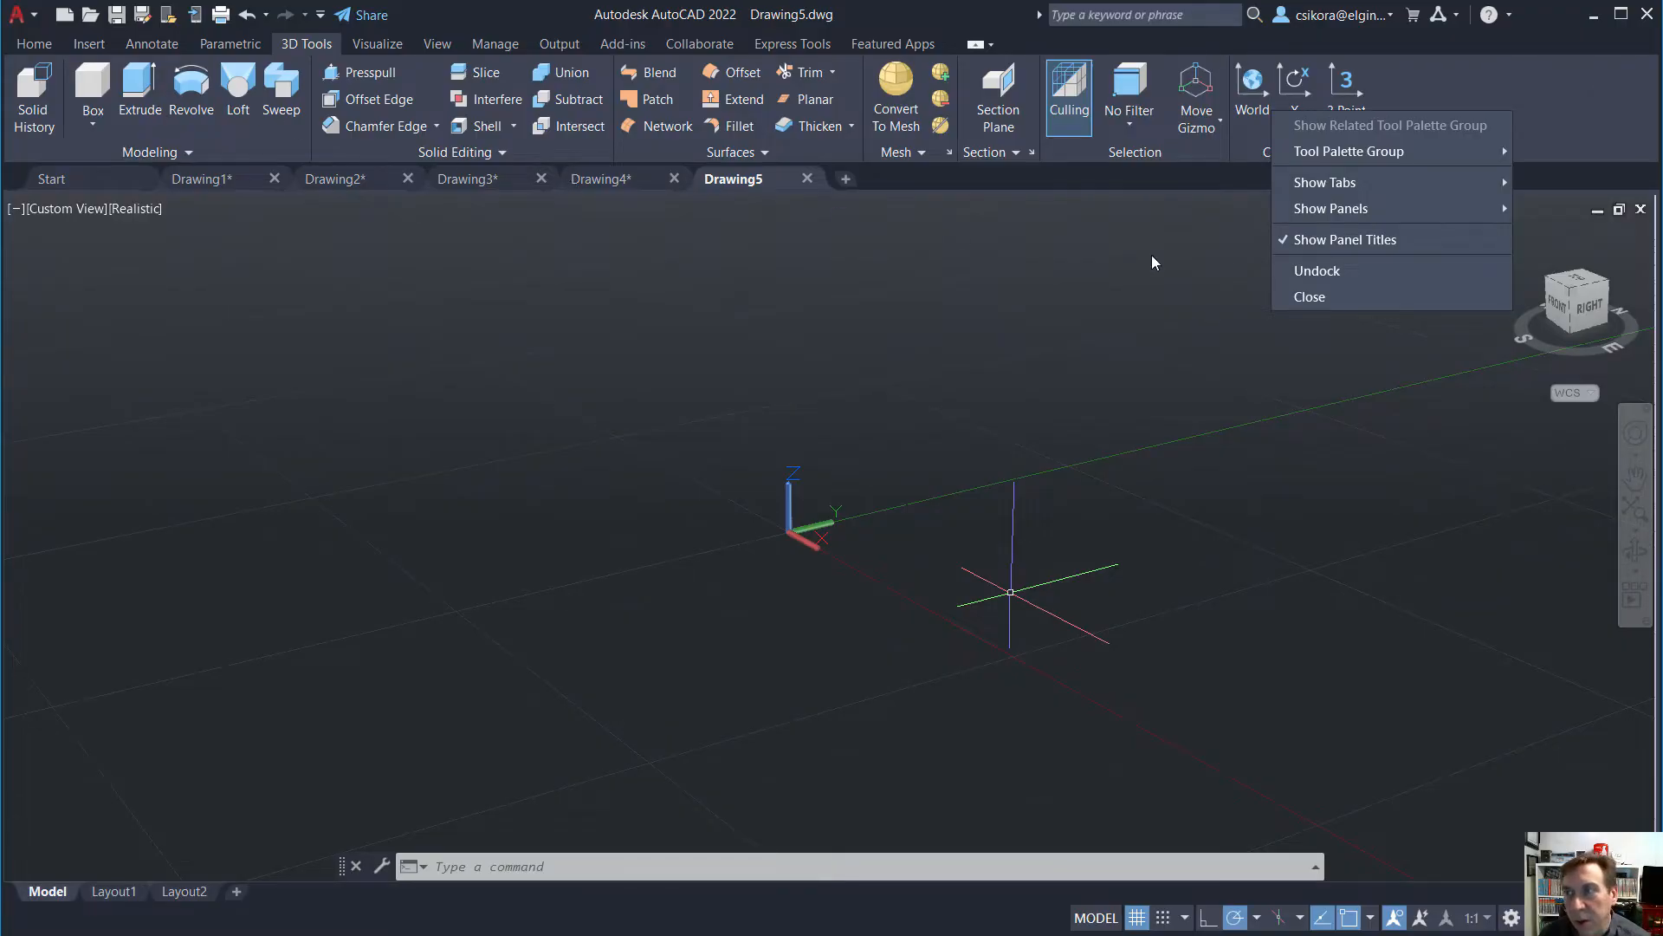
click(1566, 108)
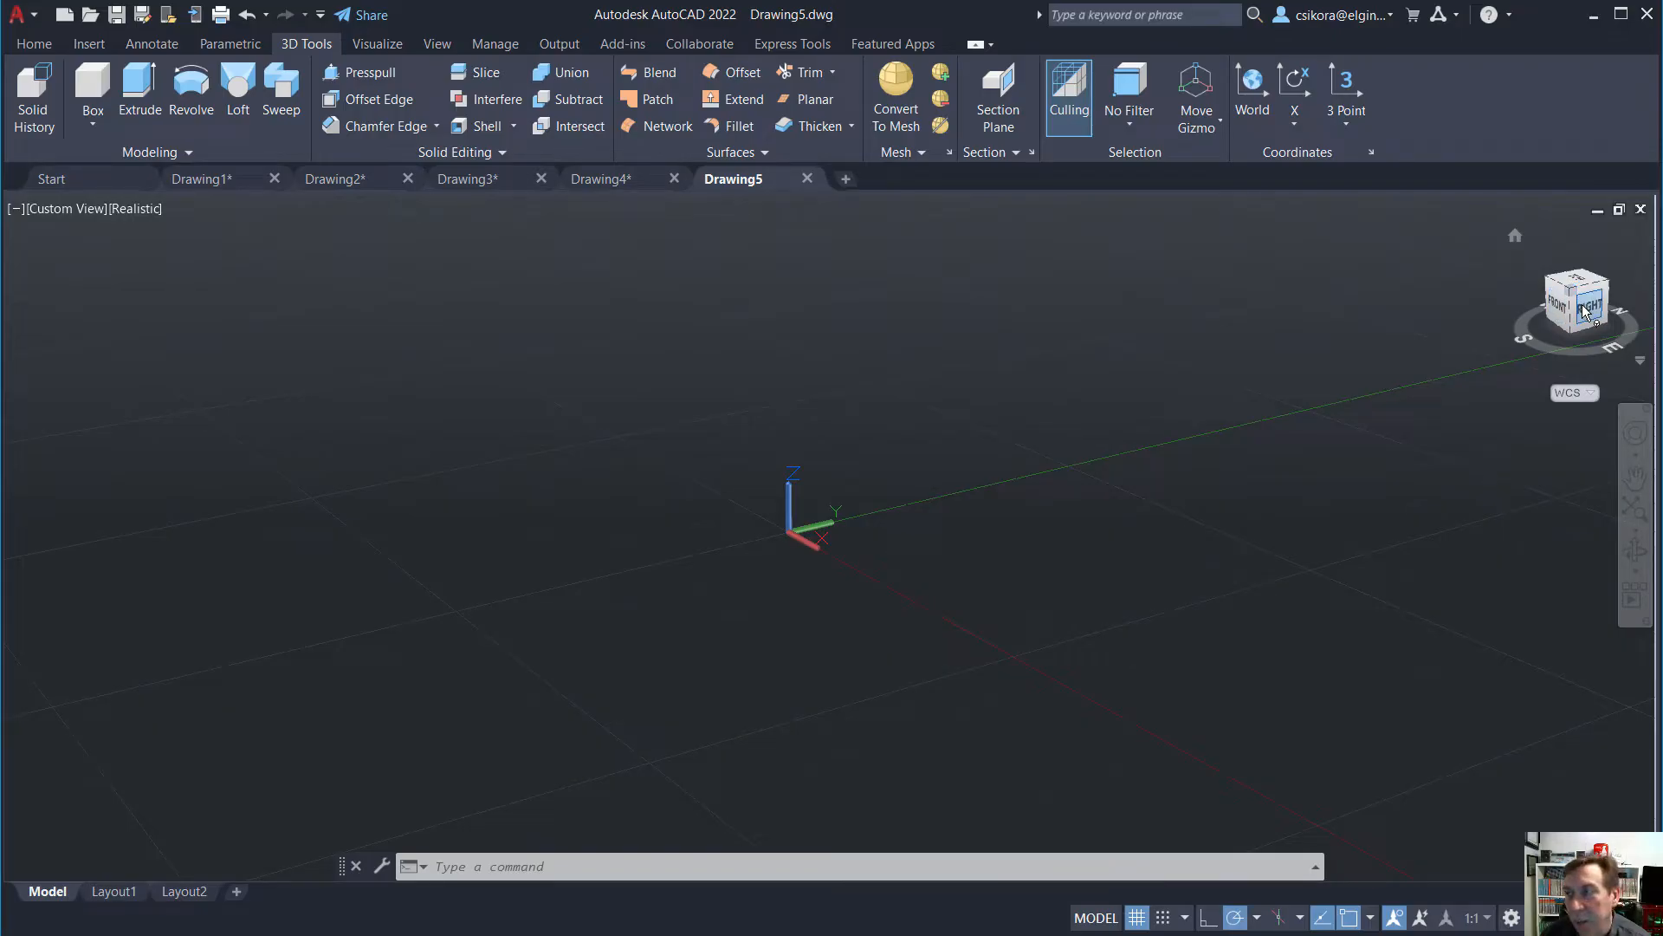
Switch the viewport to the Top view and set its visual style to 2D Wireframe
click(1517, 237)
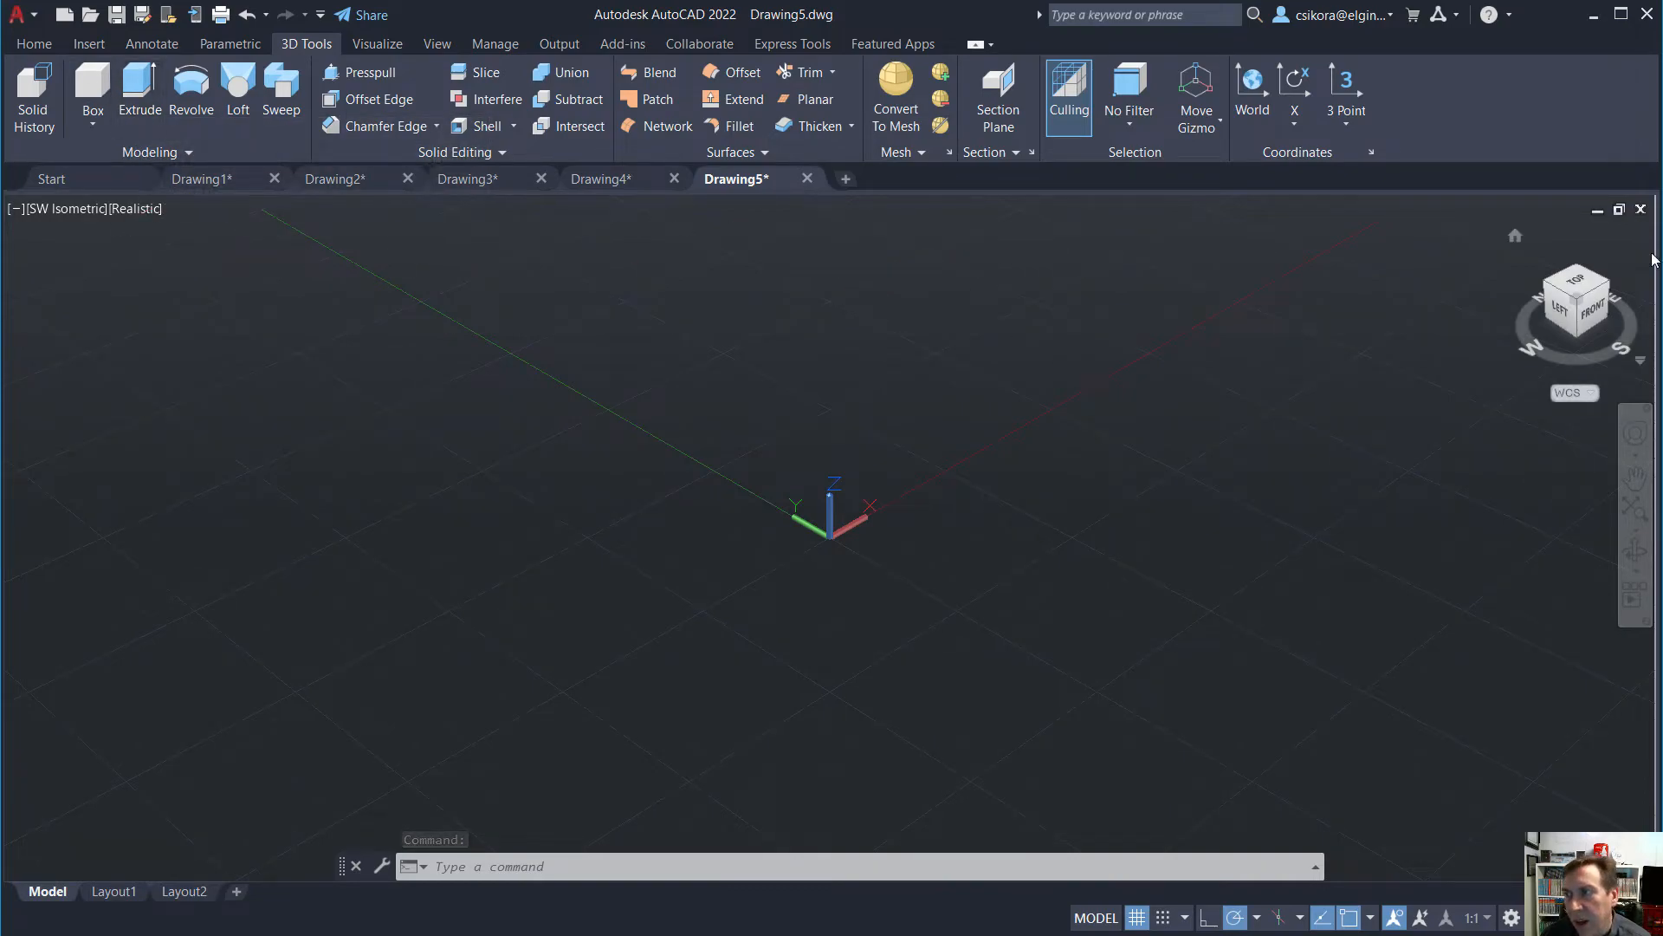
click(1577, 286)
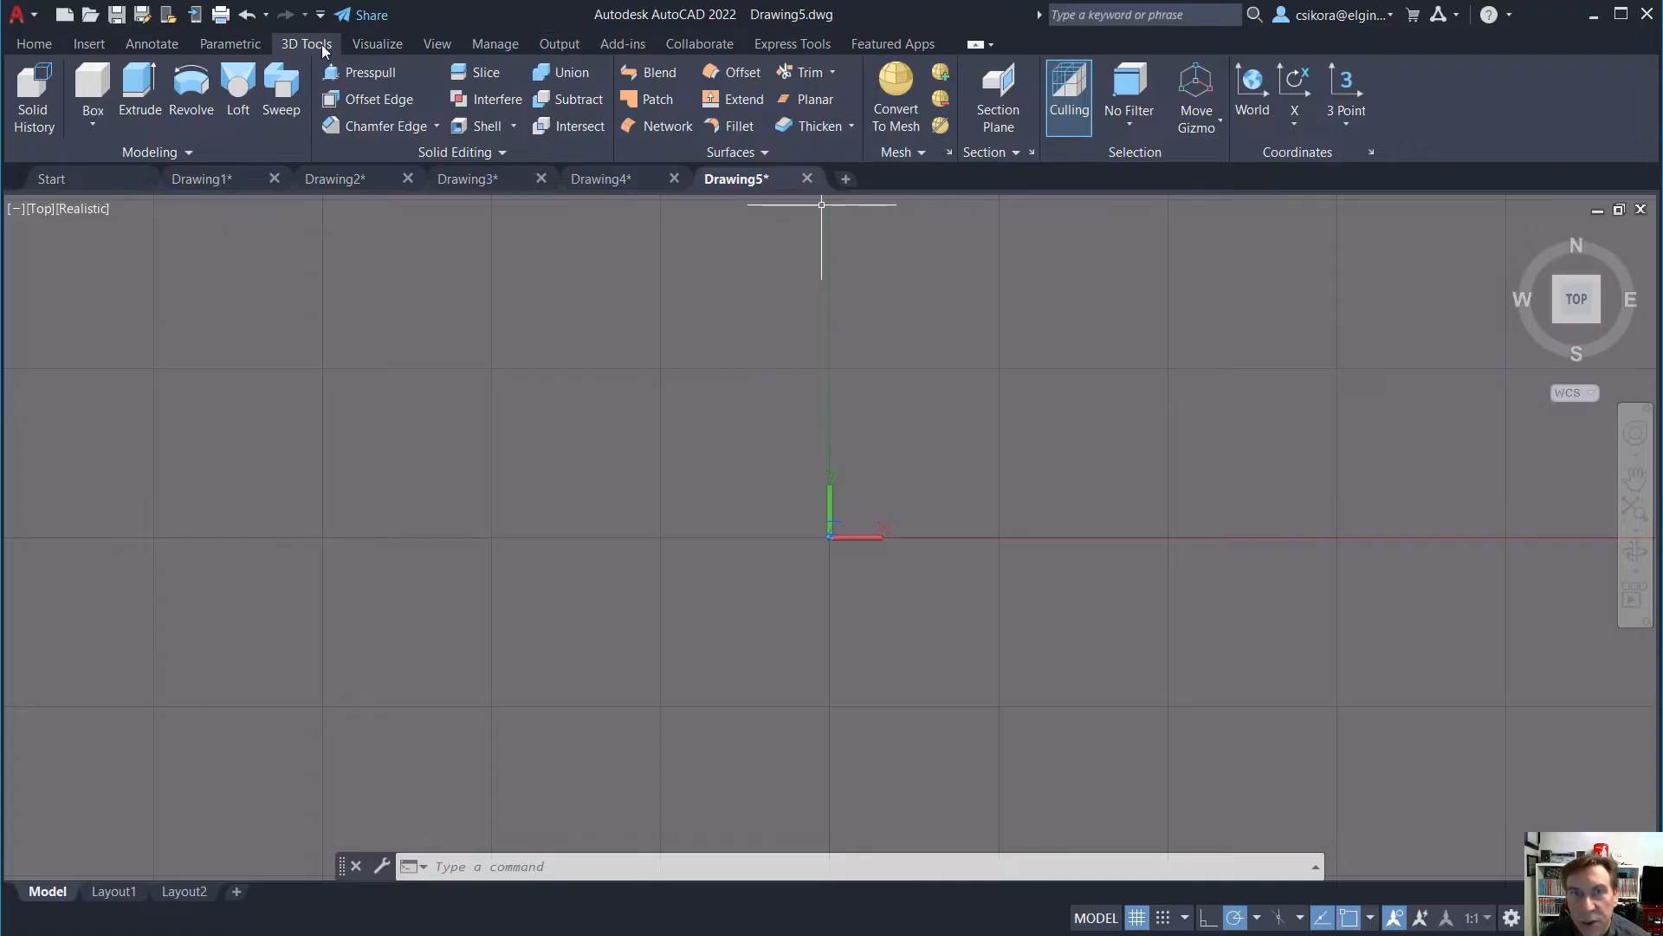
click(376, 44)
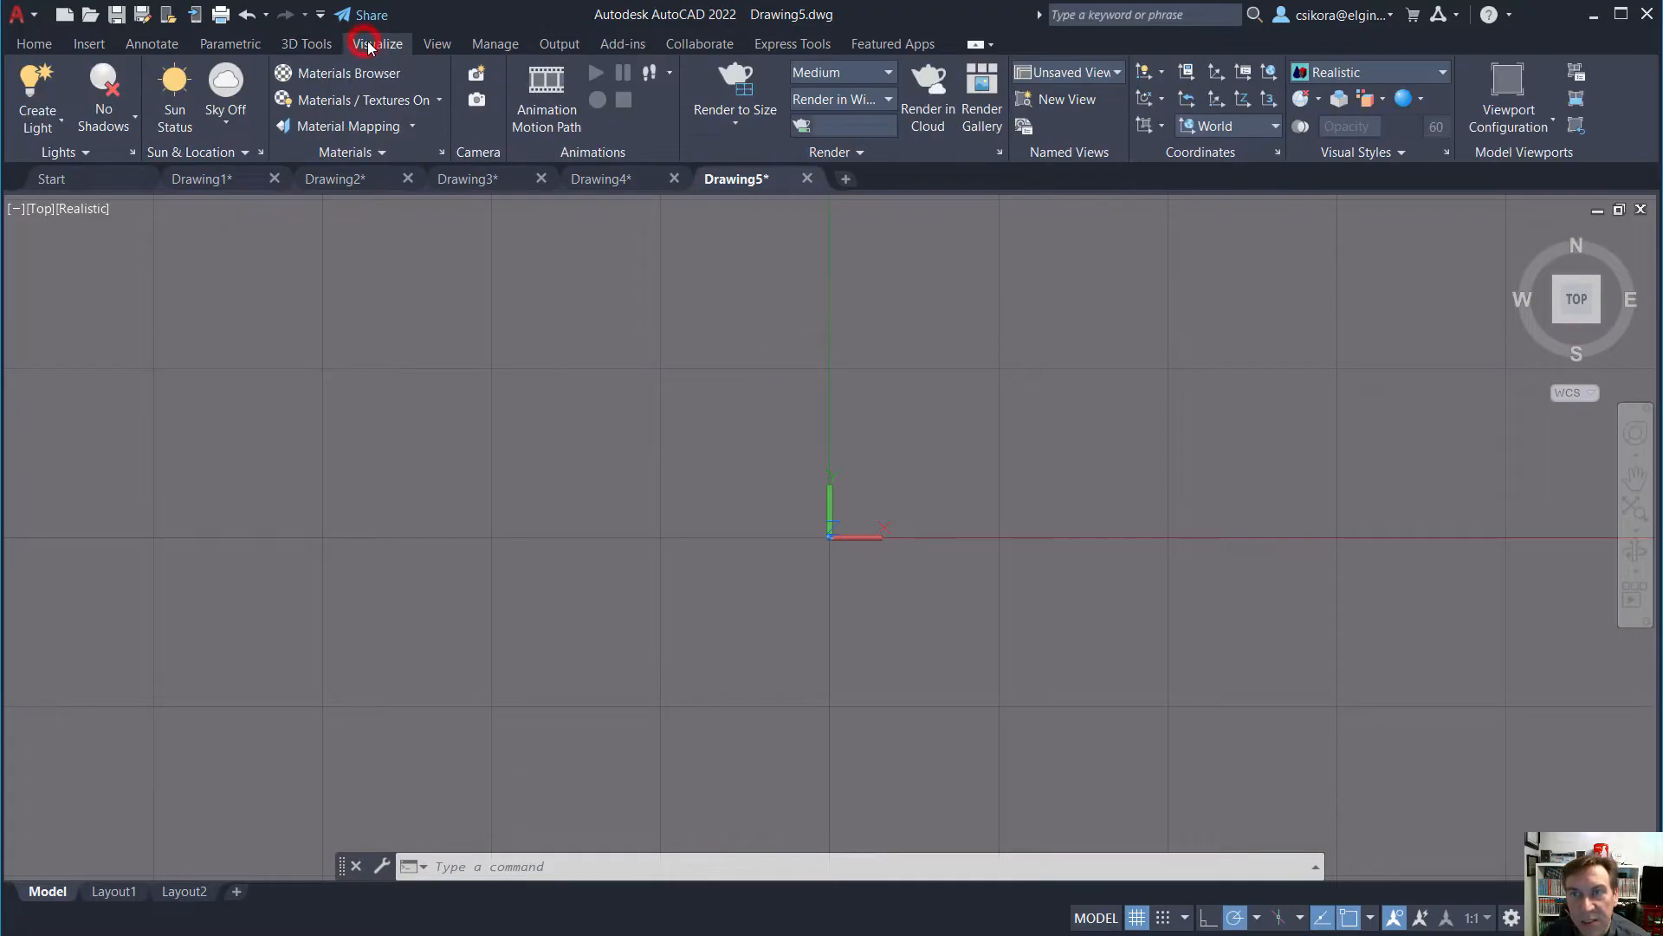
click(1369, 73)
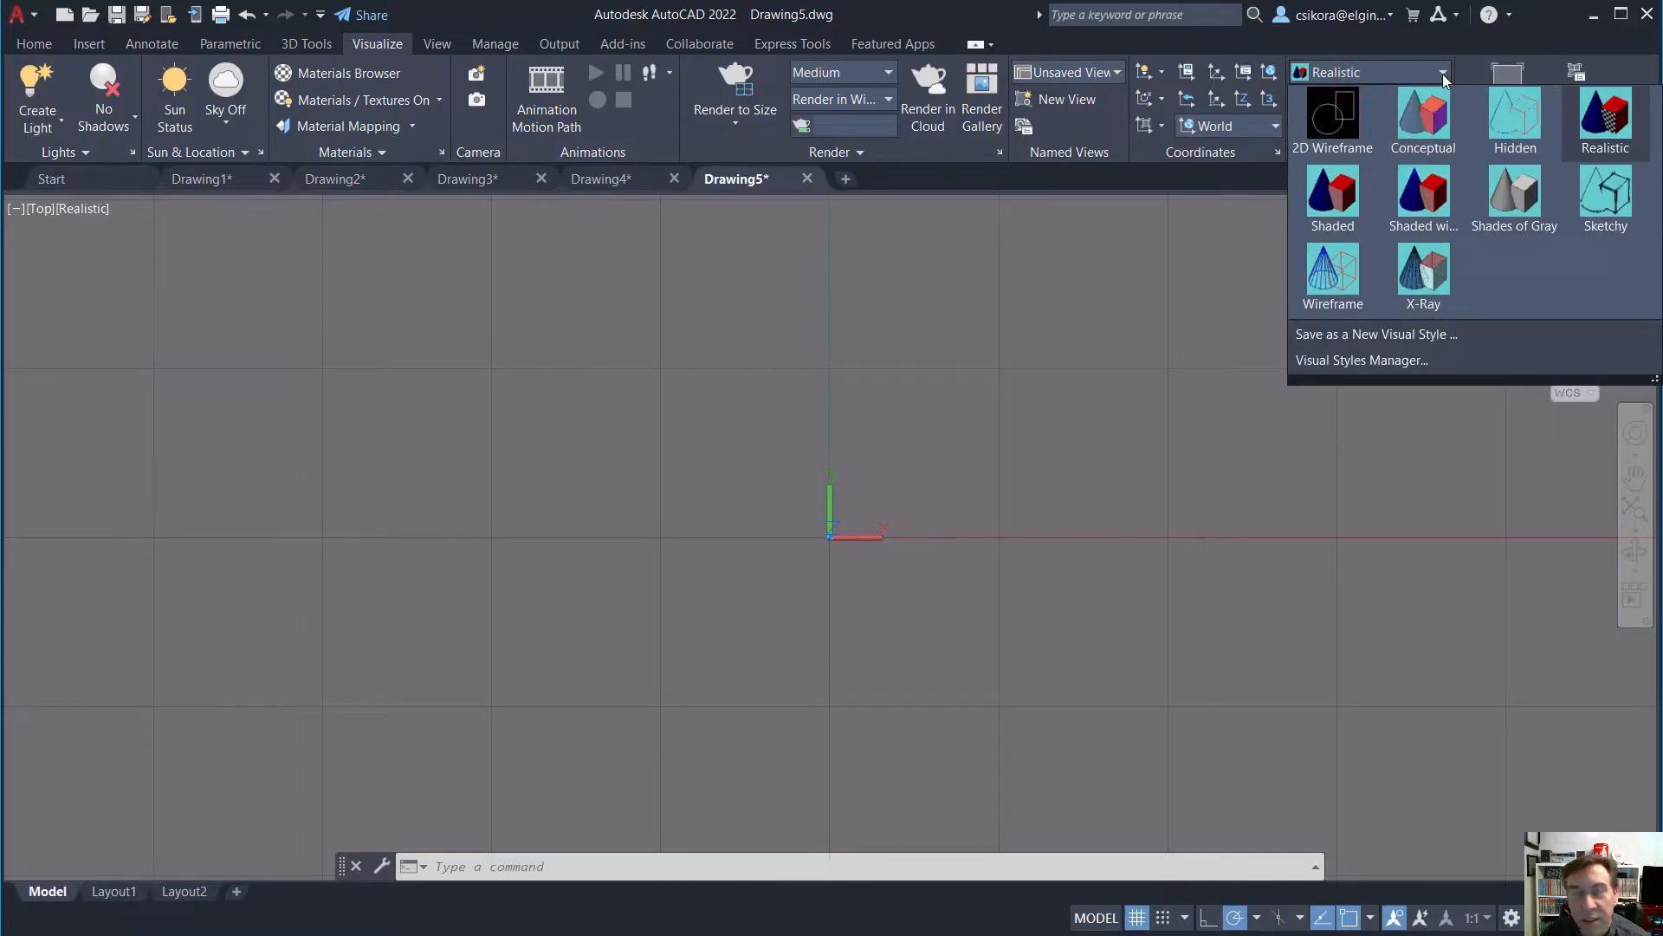
click(1339, 120)
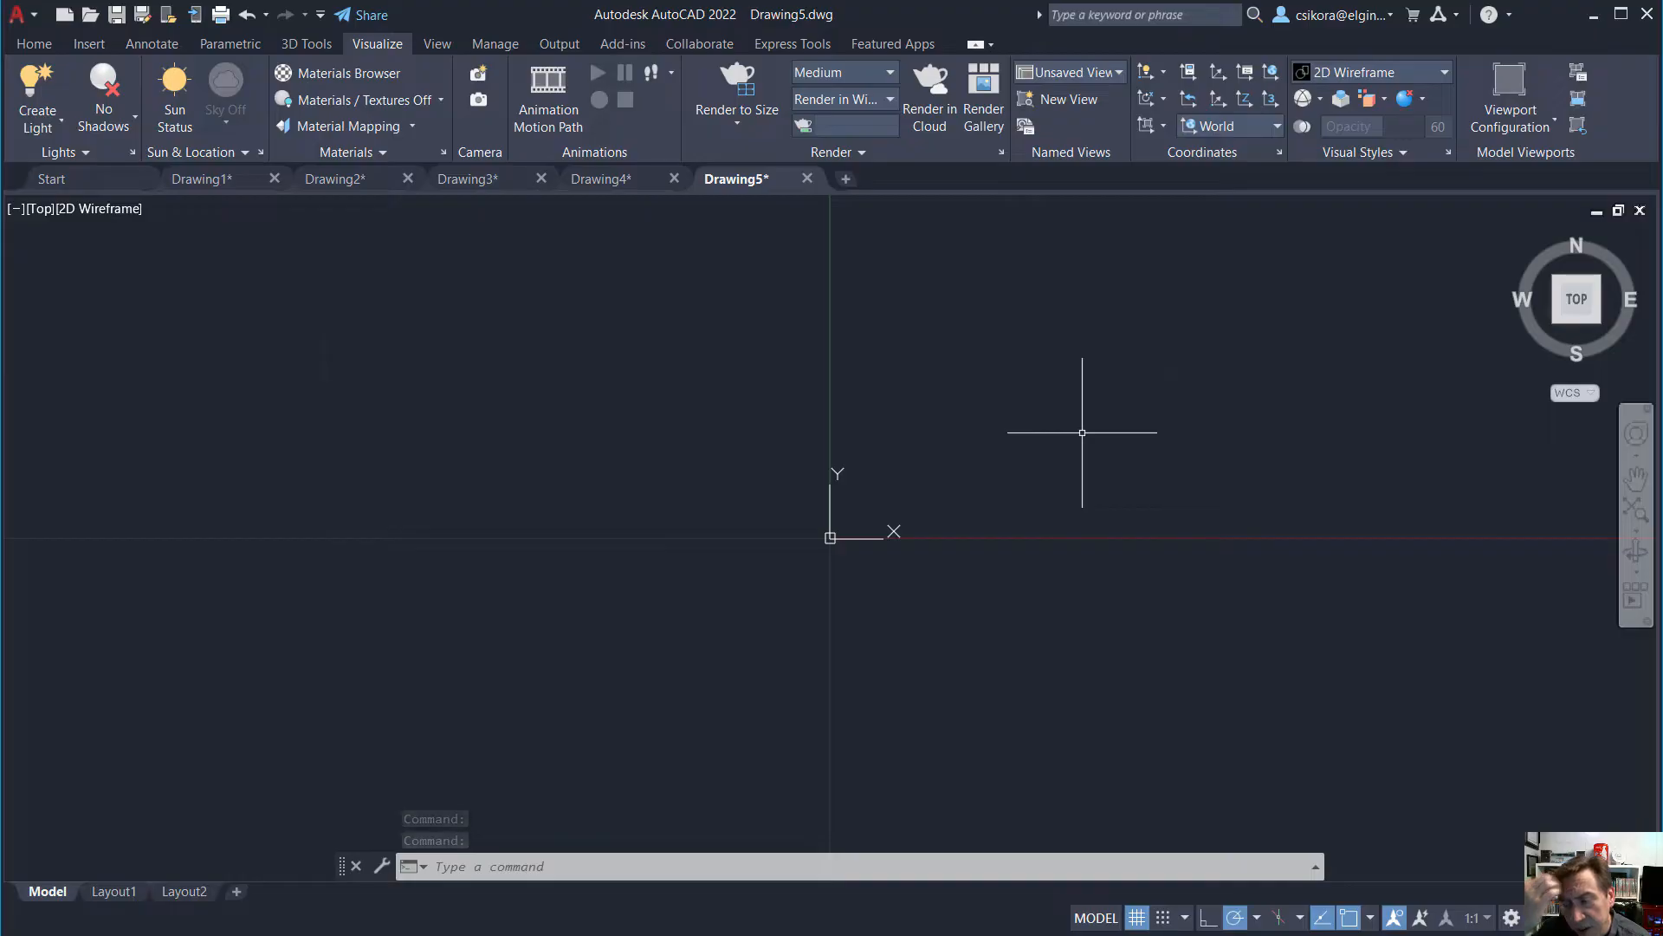
Turn on snap mode and check which object snap modes are enabled
click(1164, 918)
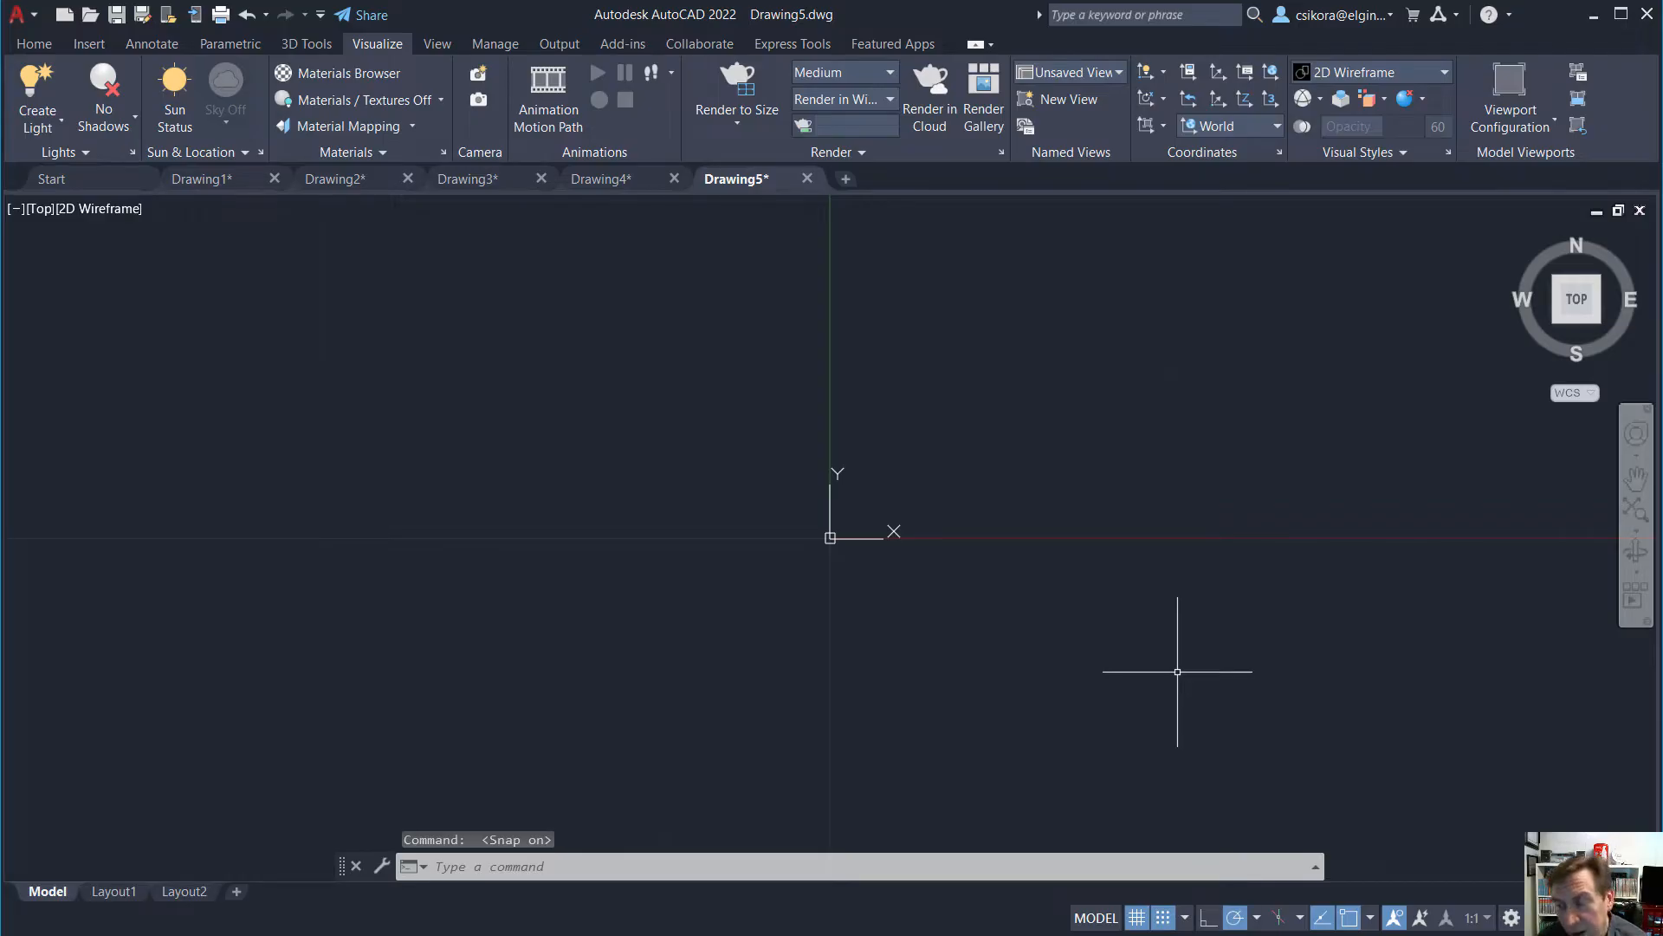
click(1371, 919)
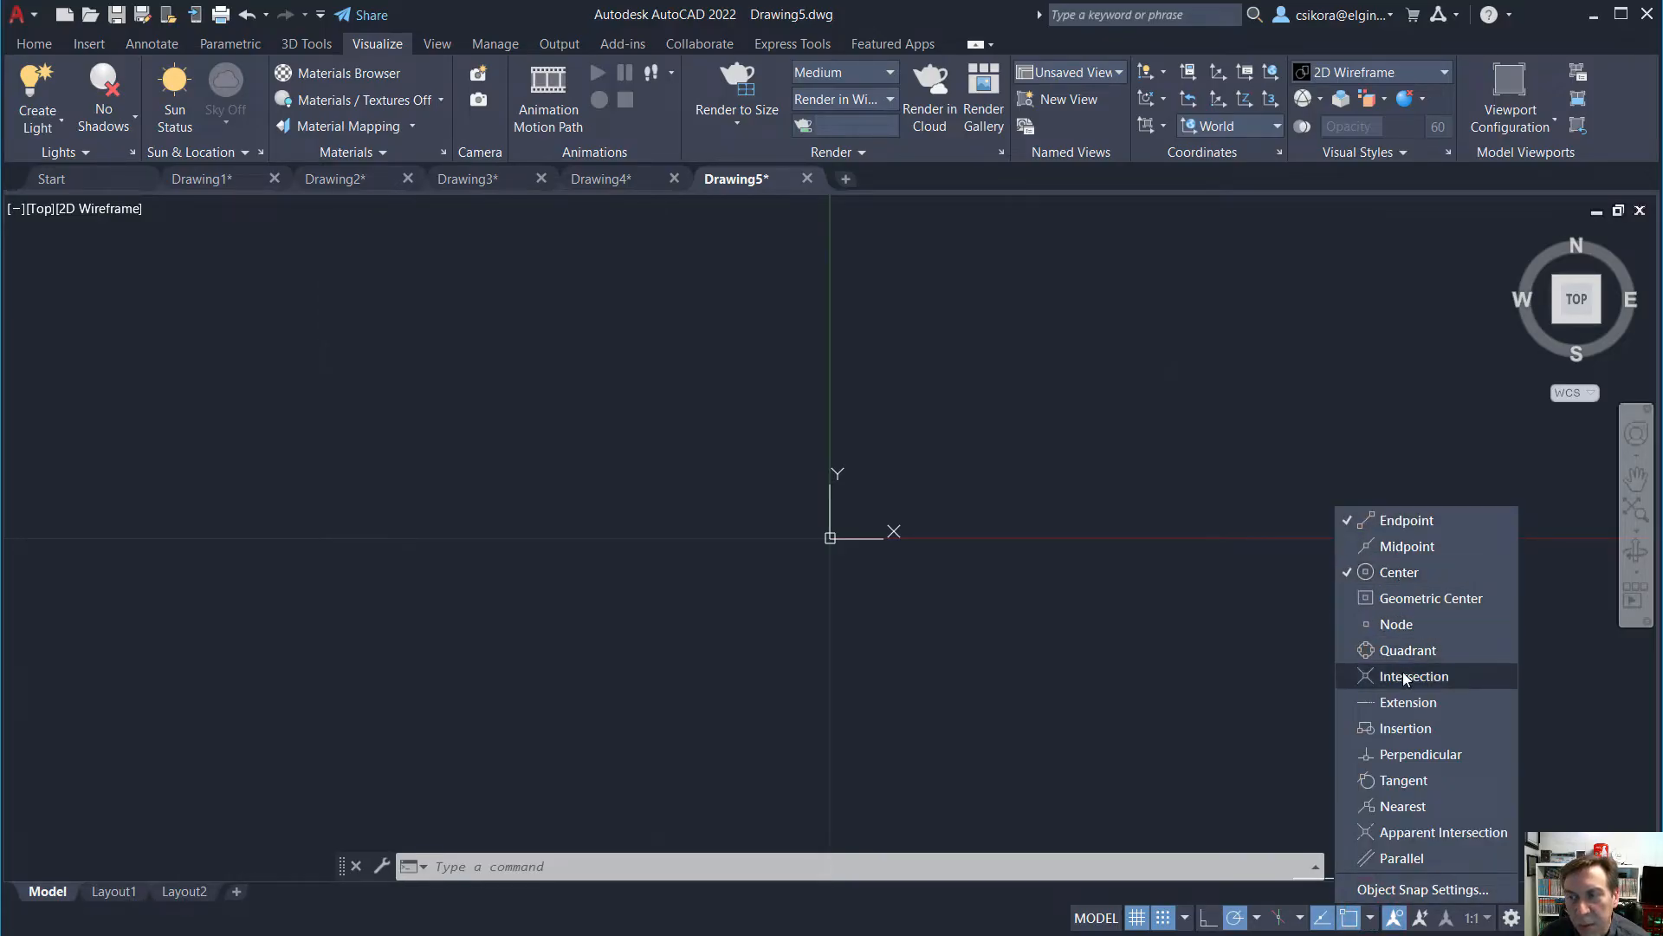
click(1371, 918)
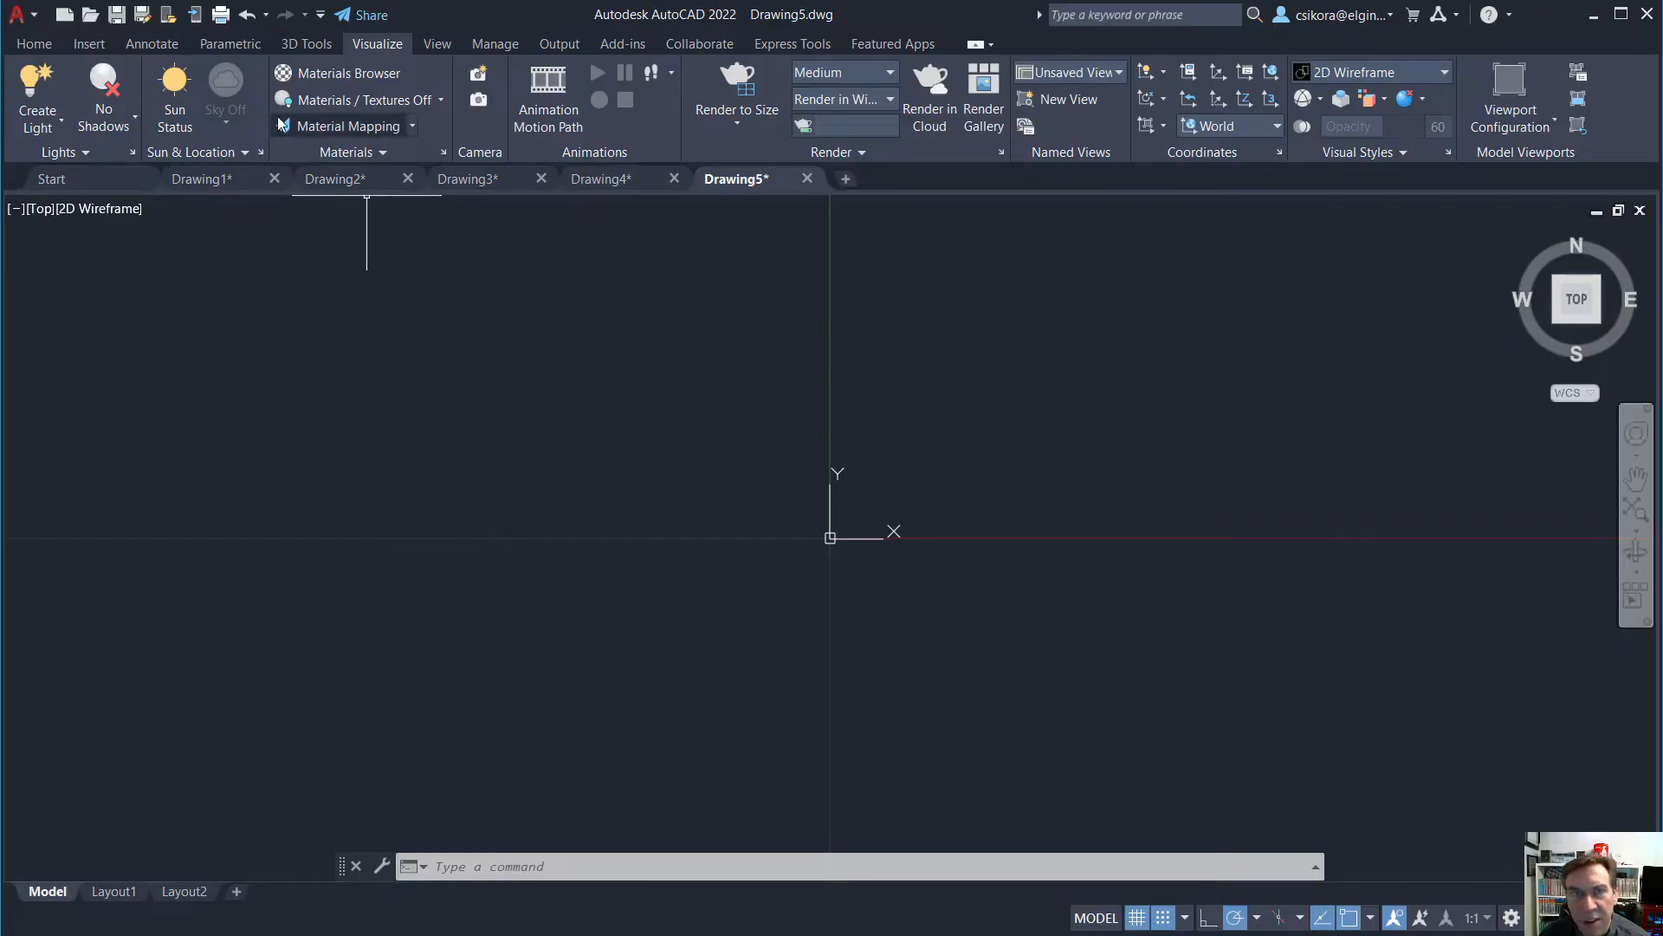
Draw a rectangle 3 units wide and 5 units high with its first corner at the origin, and fit it in the Top view
click(35, 43)
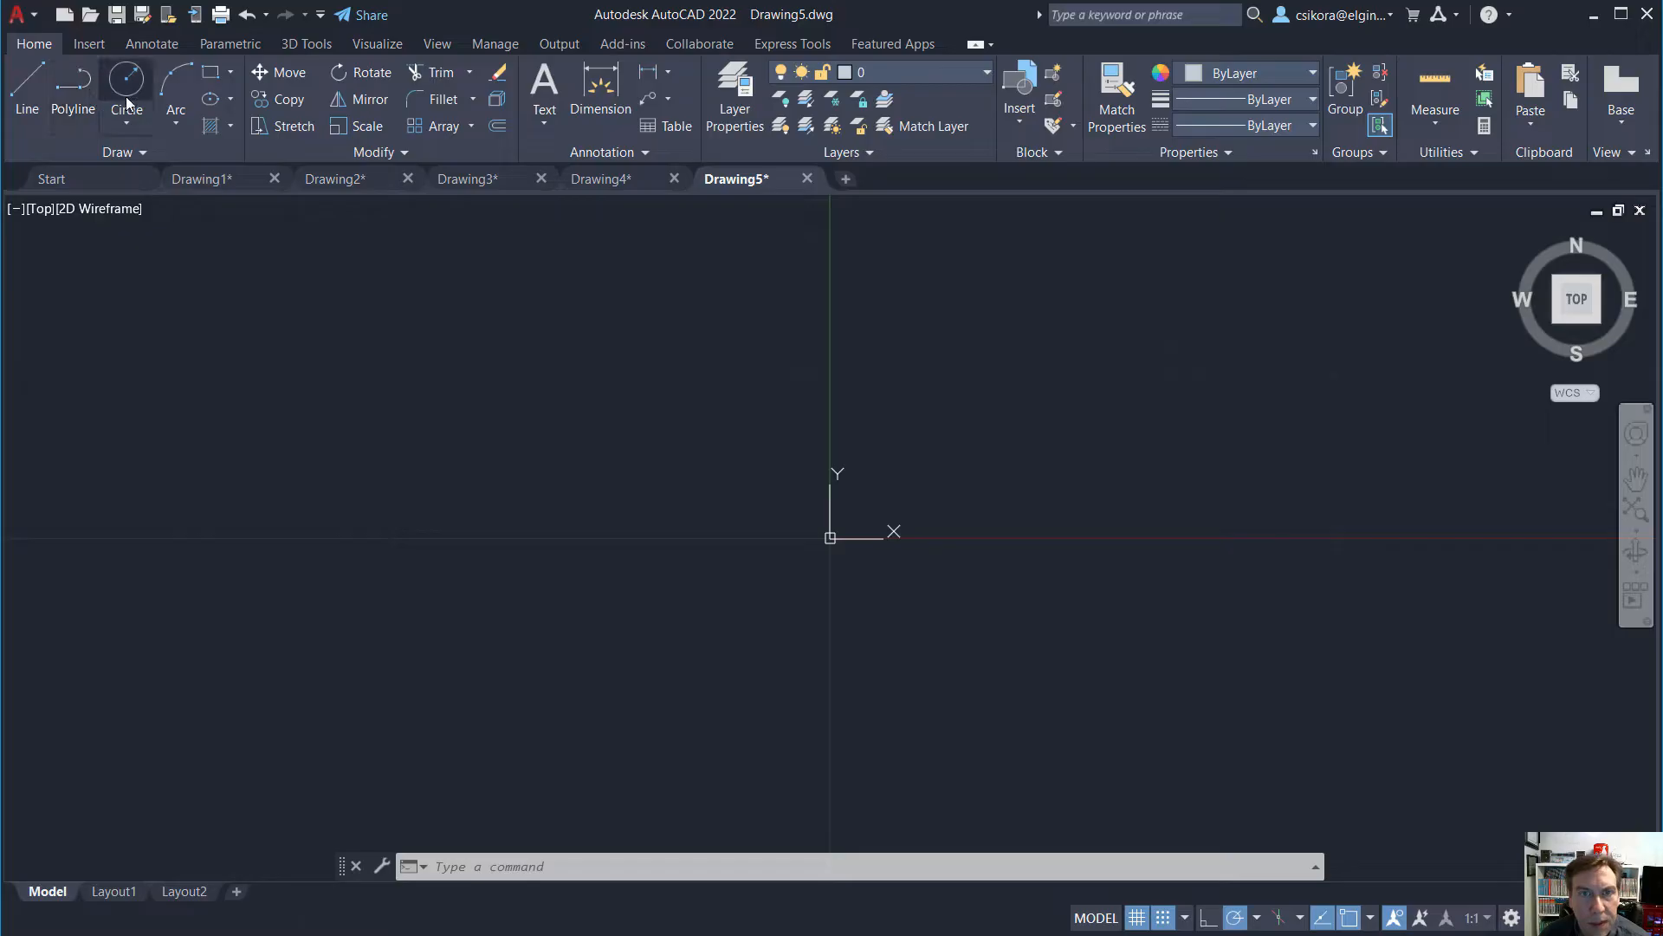
click(213, 73)
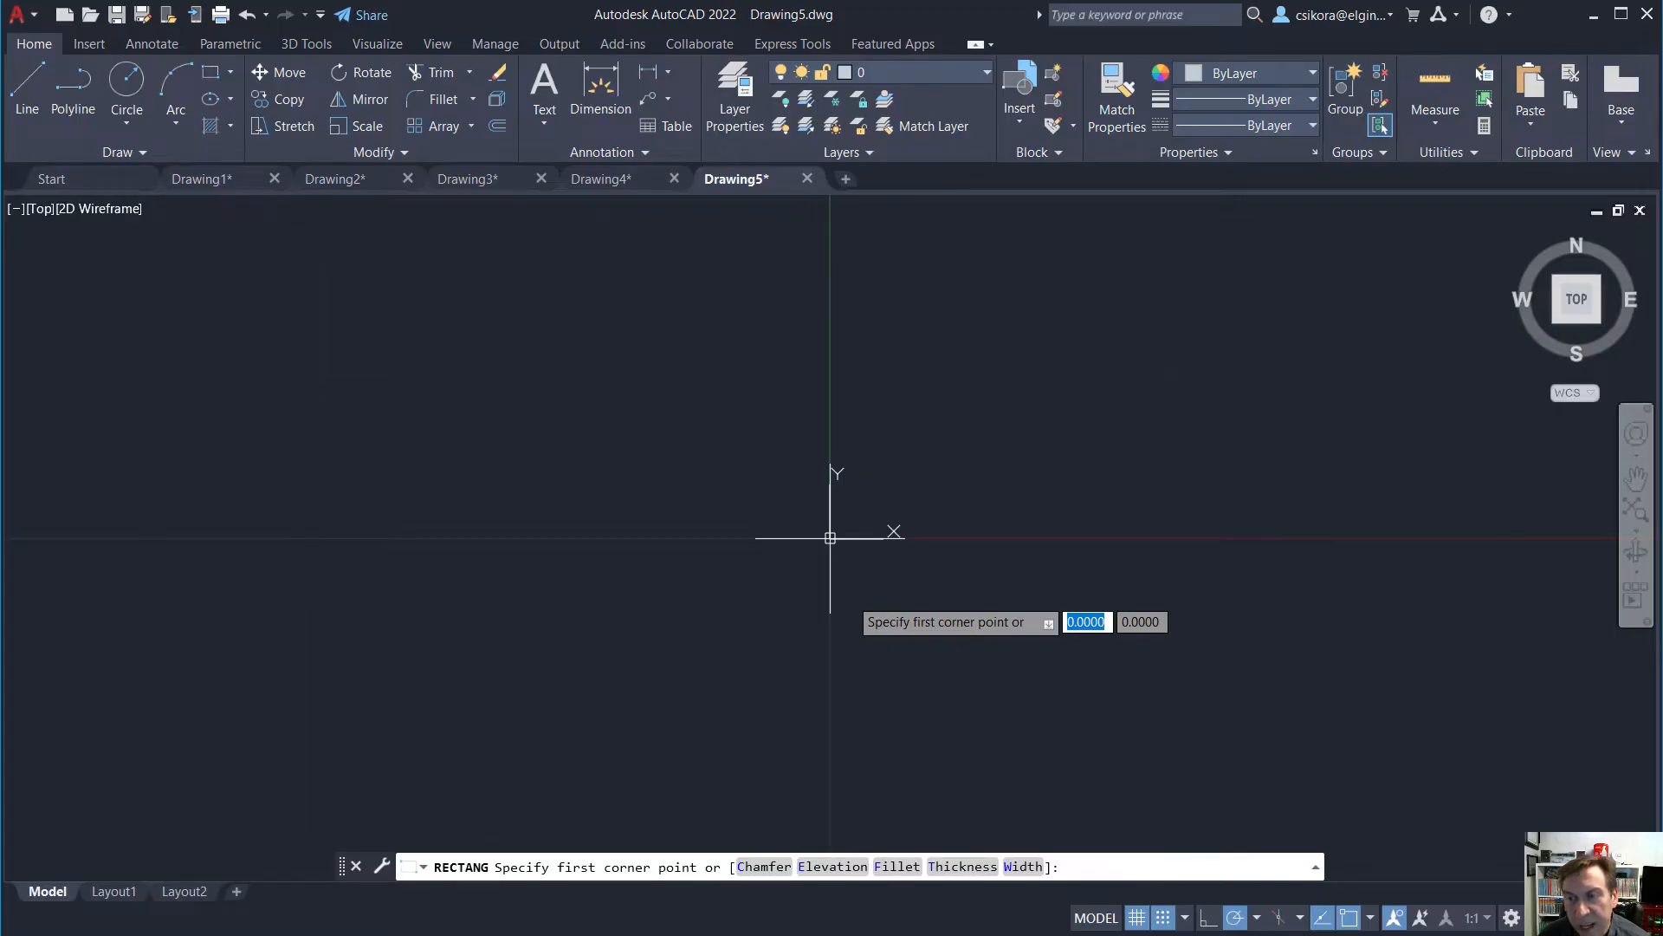
click(830, 537)
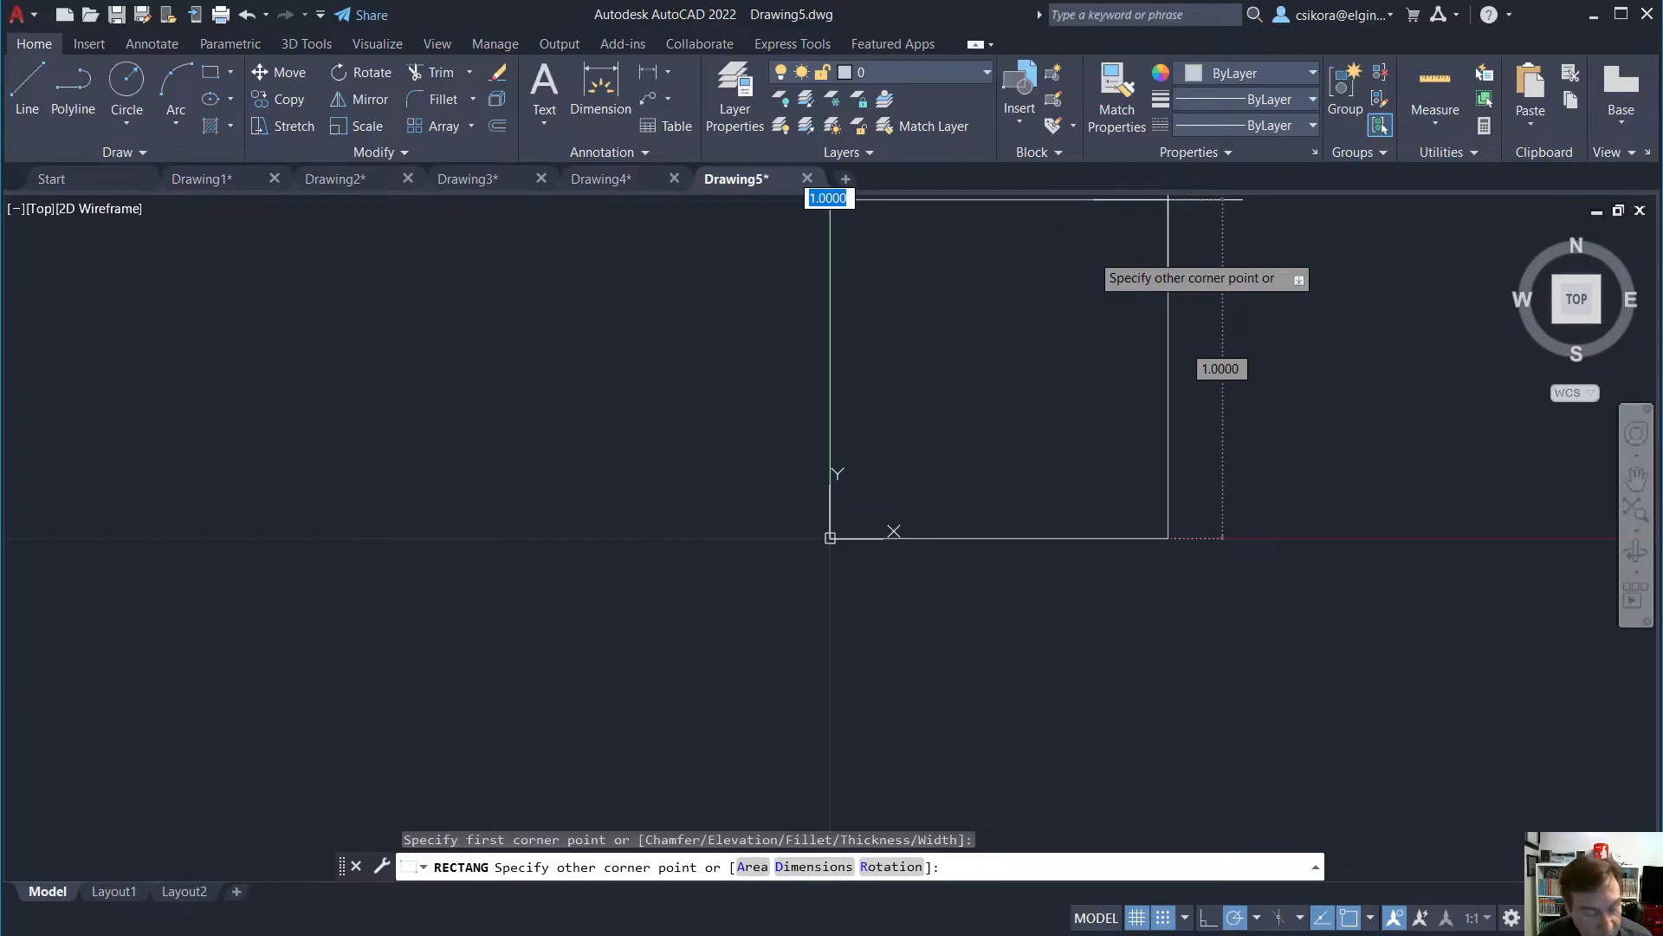
text(23)
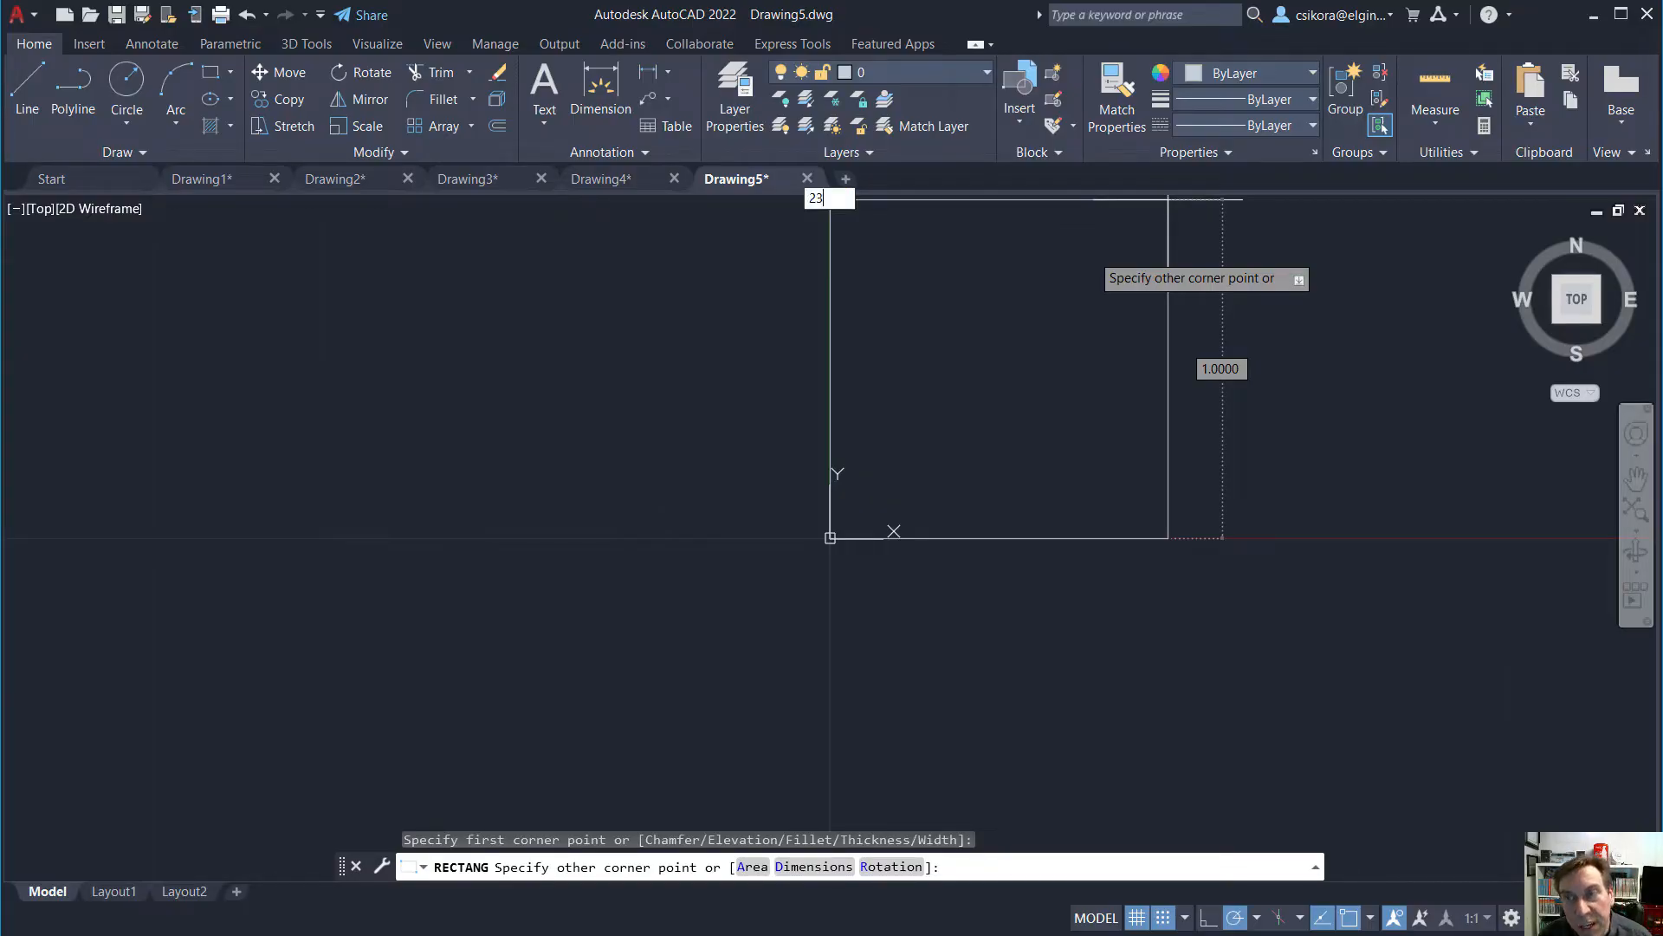
key(BackSpace)
key(BackSpace)
text(3)
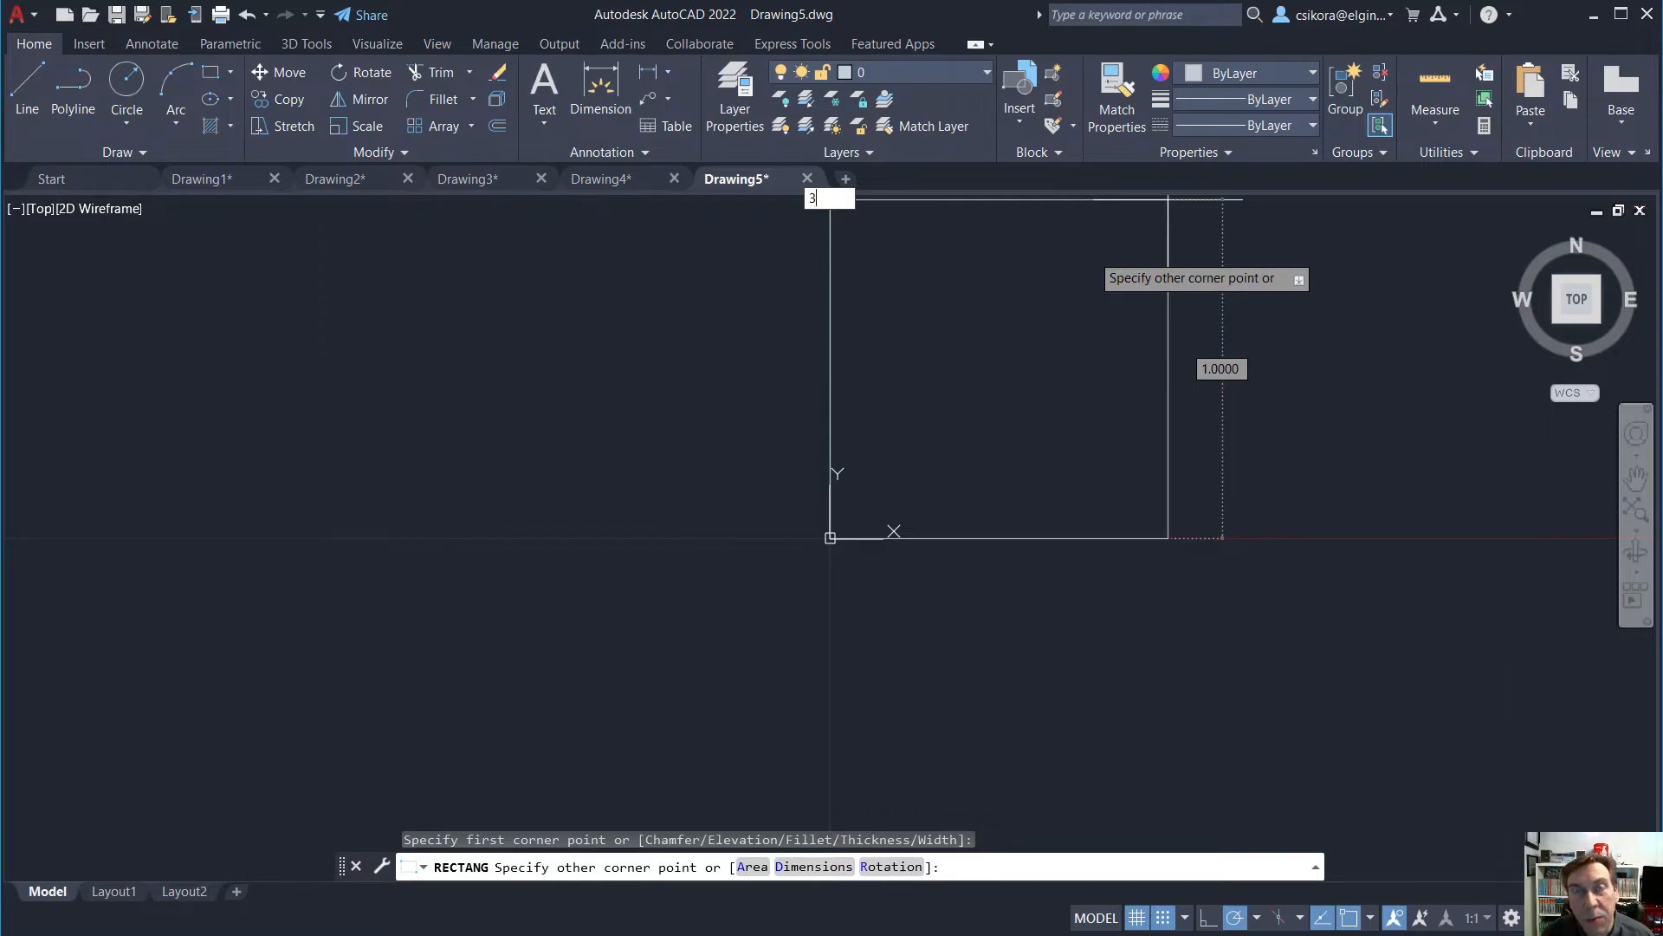
key(Tab)
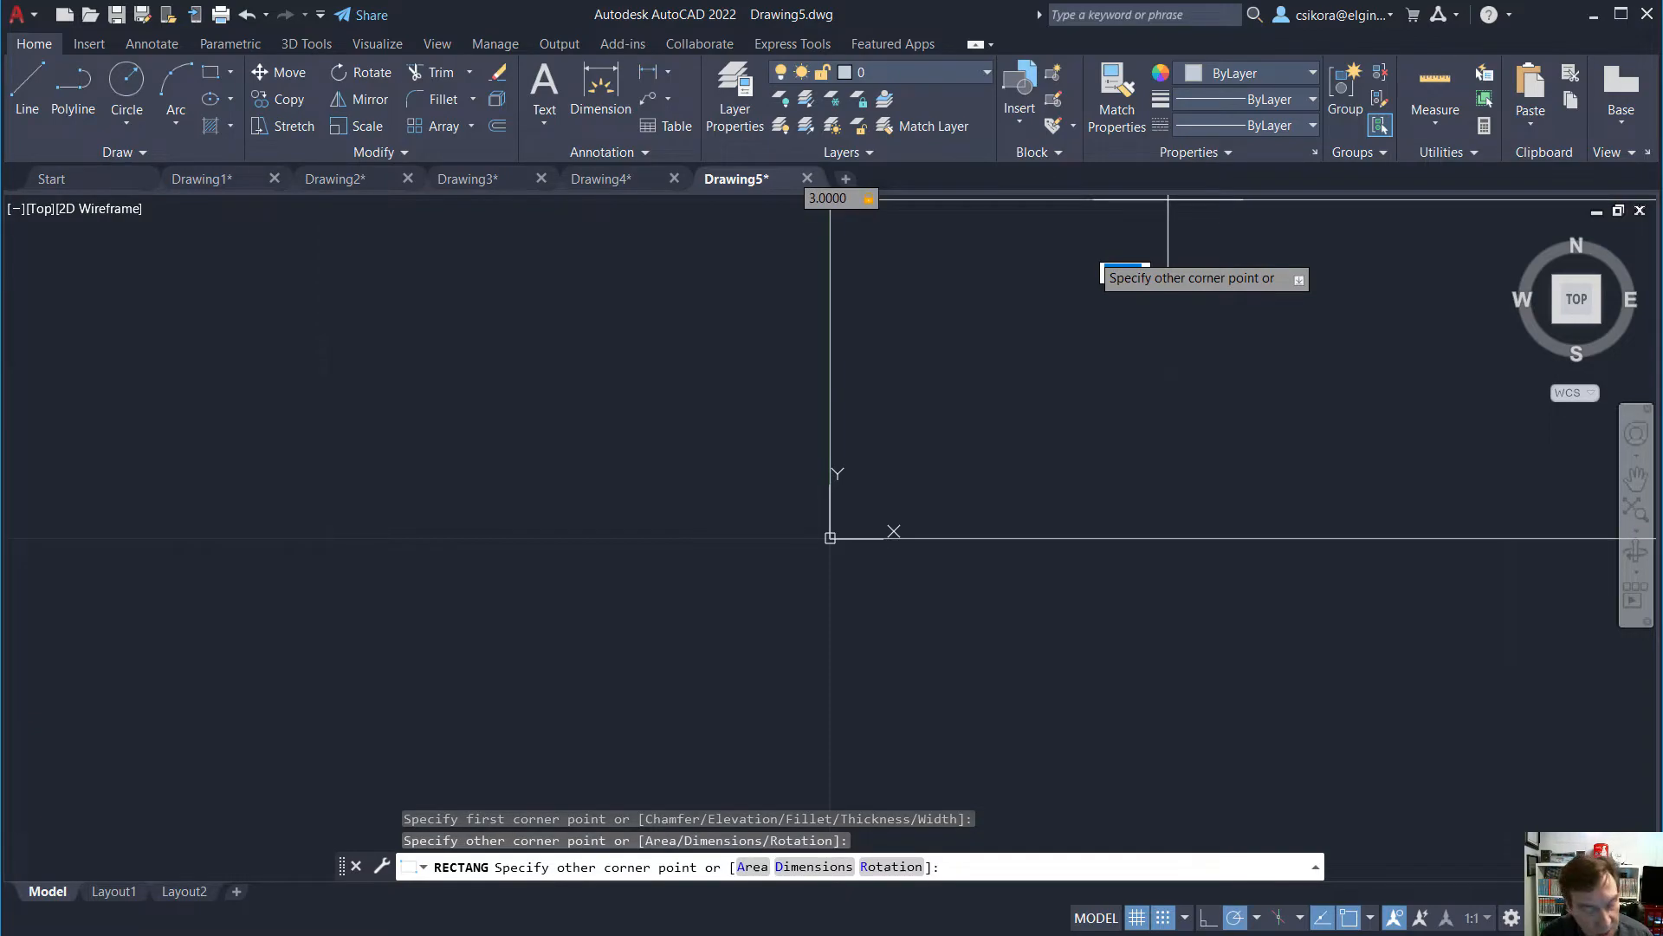
text(5)
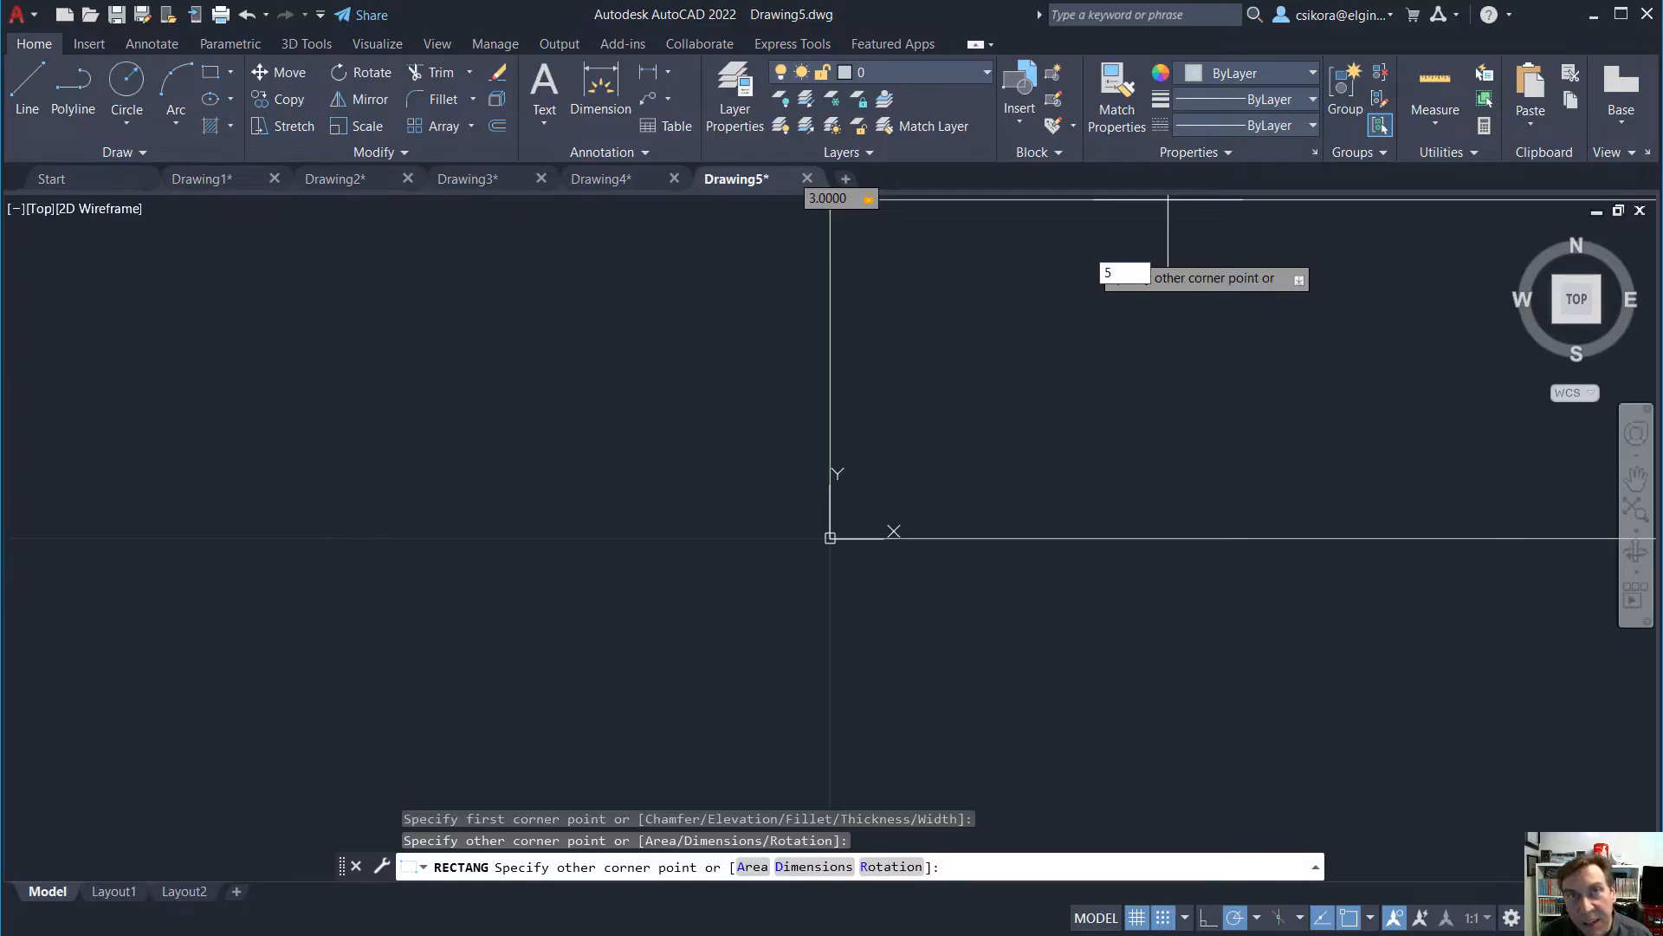
key(Return)
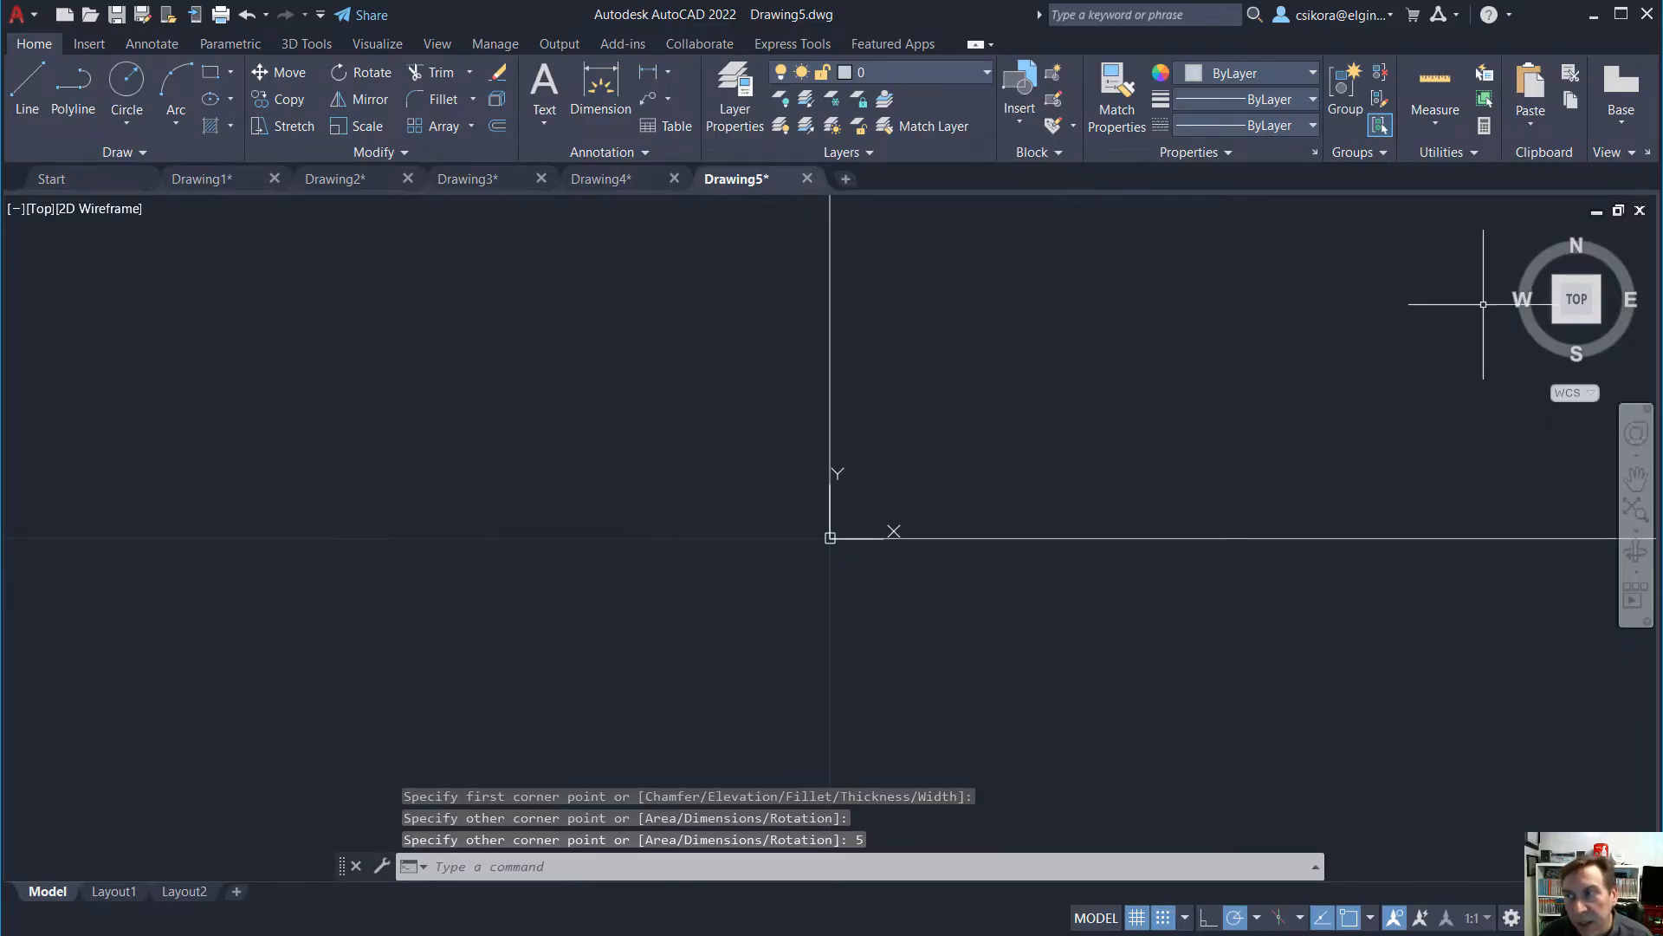
click(1577, 303)
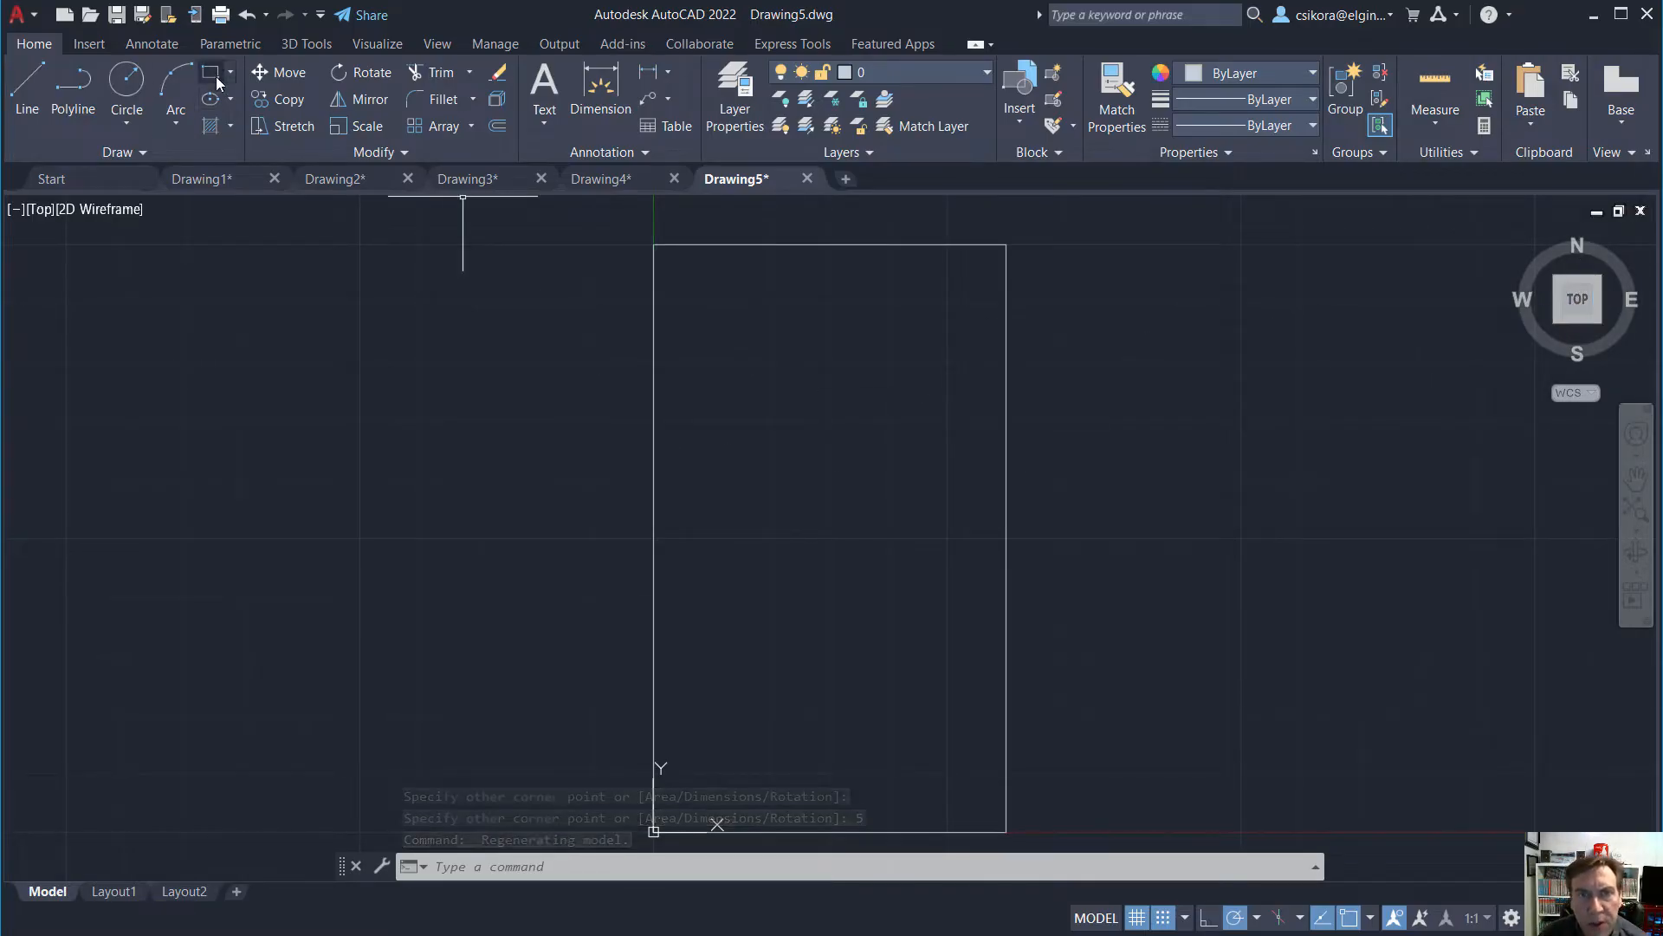
Switch to the browser and review Exercise 1 in the CAD 118 AutoCAD 3D Basics 2021 manual and the Instructional Manuals page on vertanux1.com
click(122, 123)
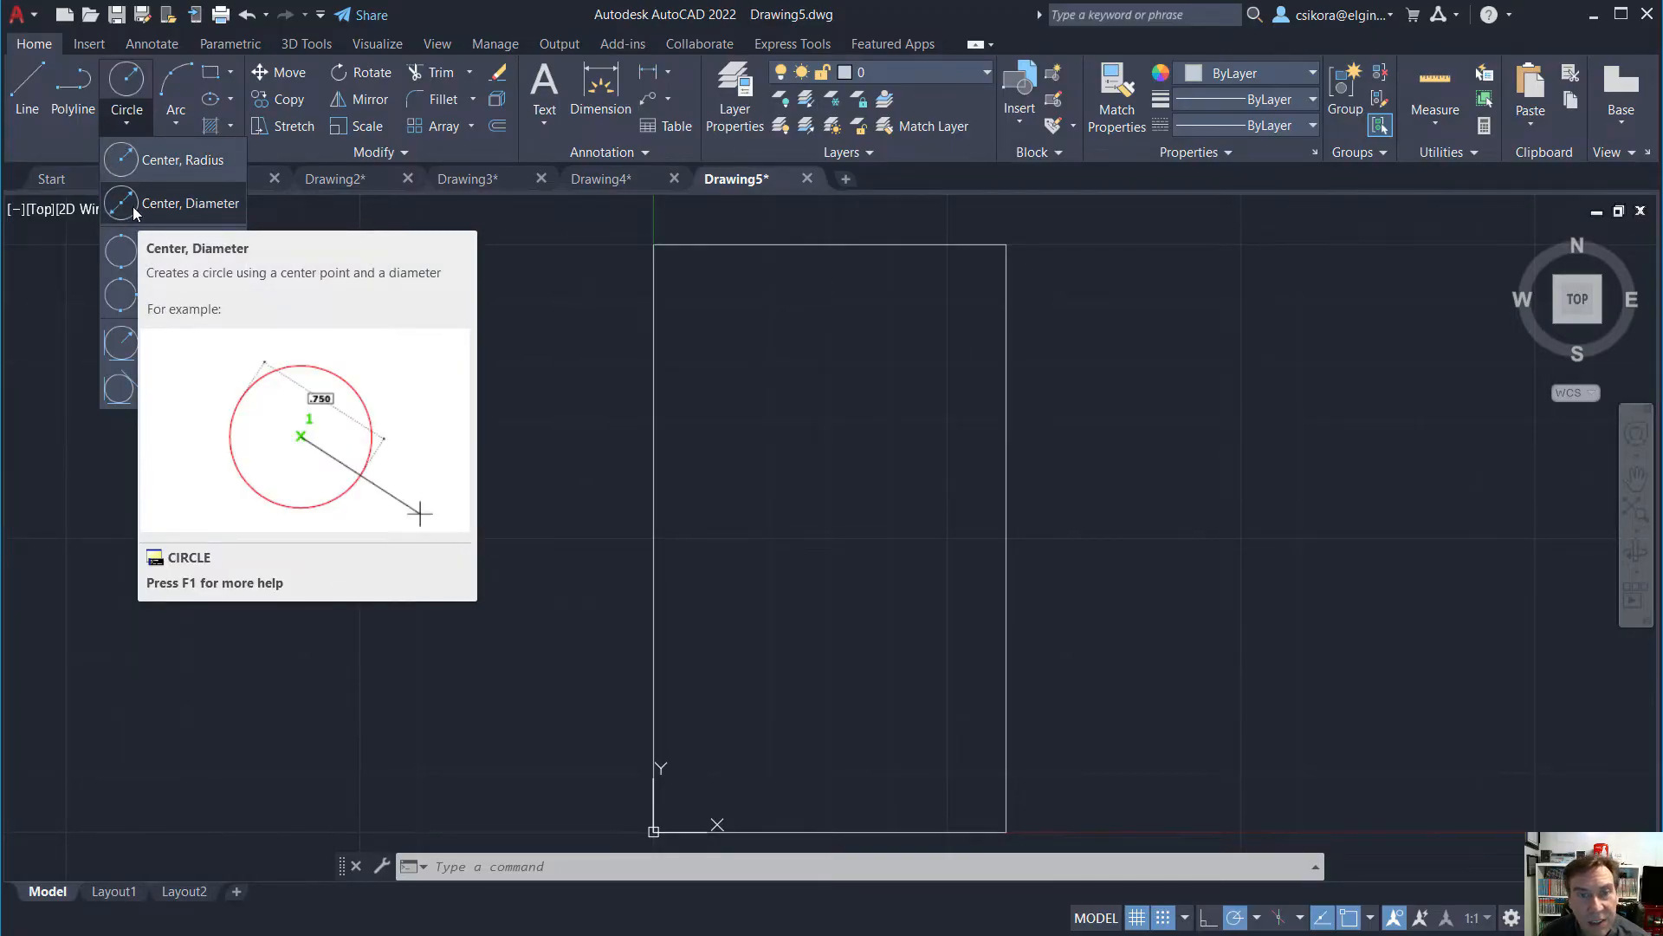
drag(0, 61, 861, 65)
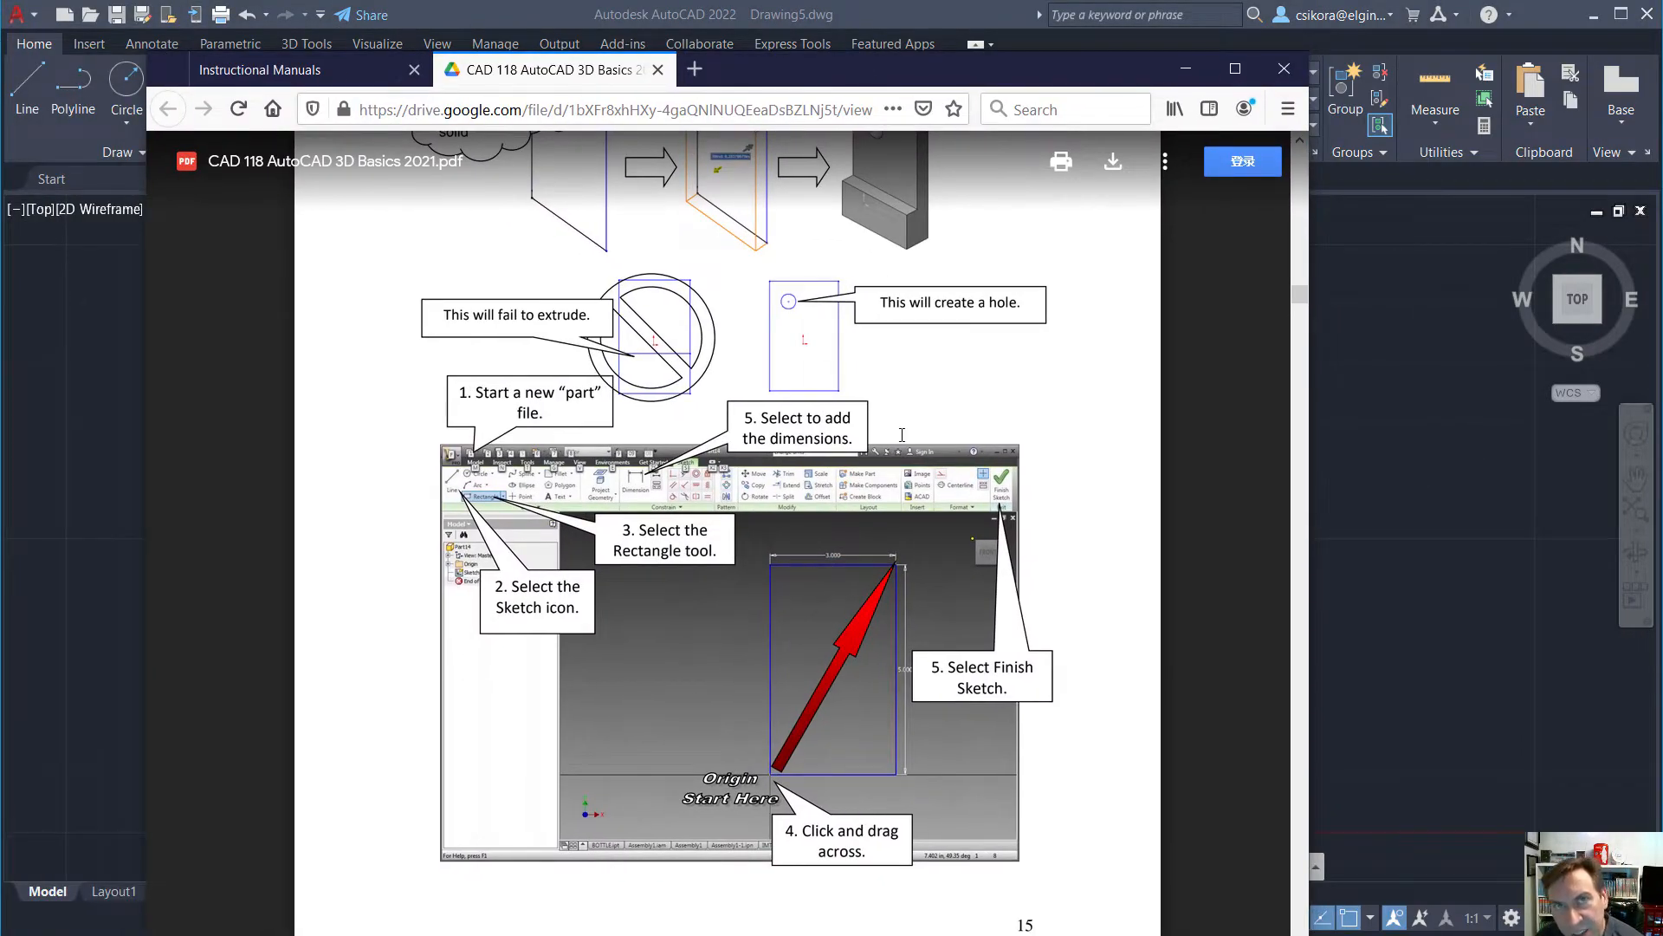
scroll(902, 435, up, 3)
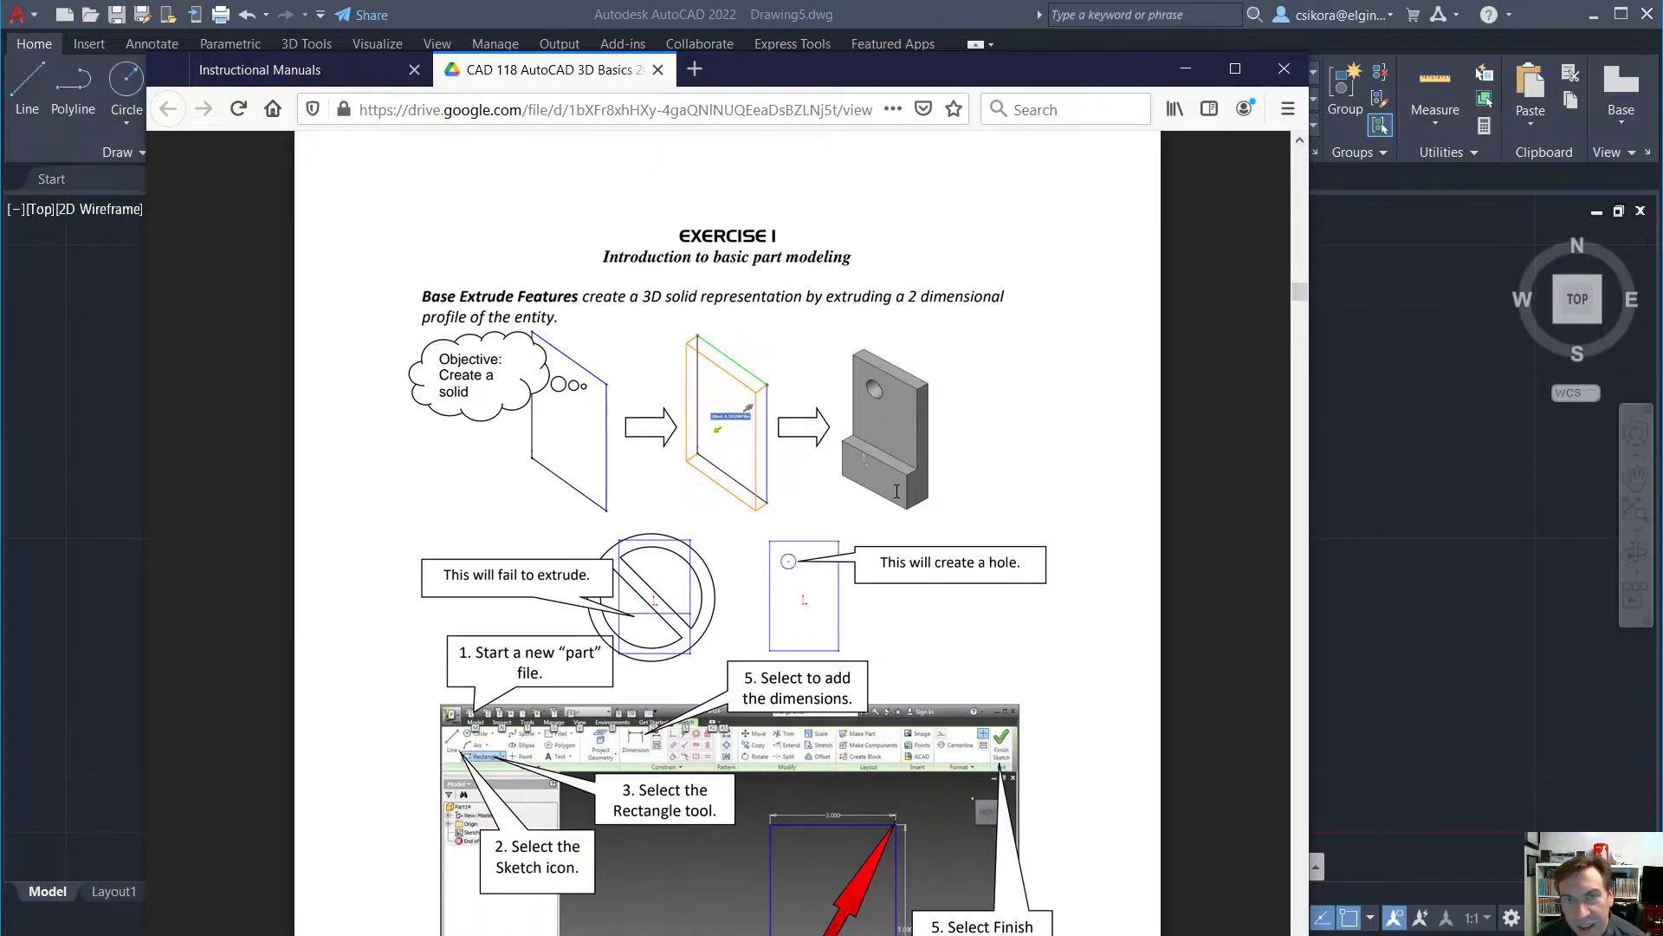
click(334, 70)
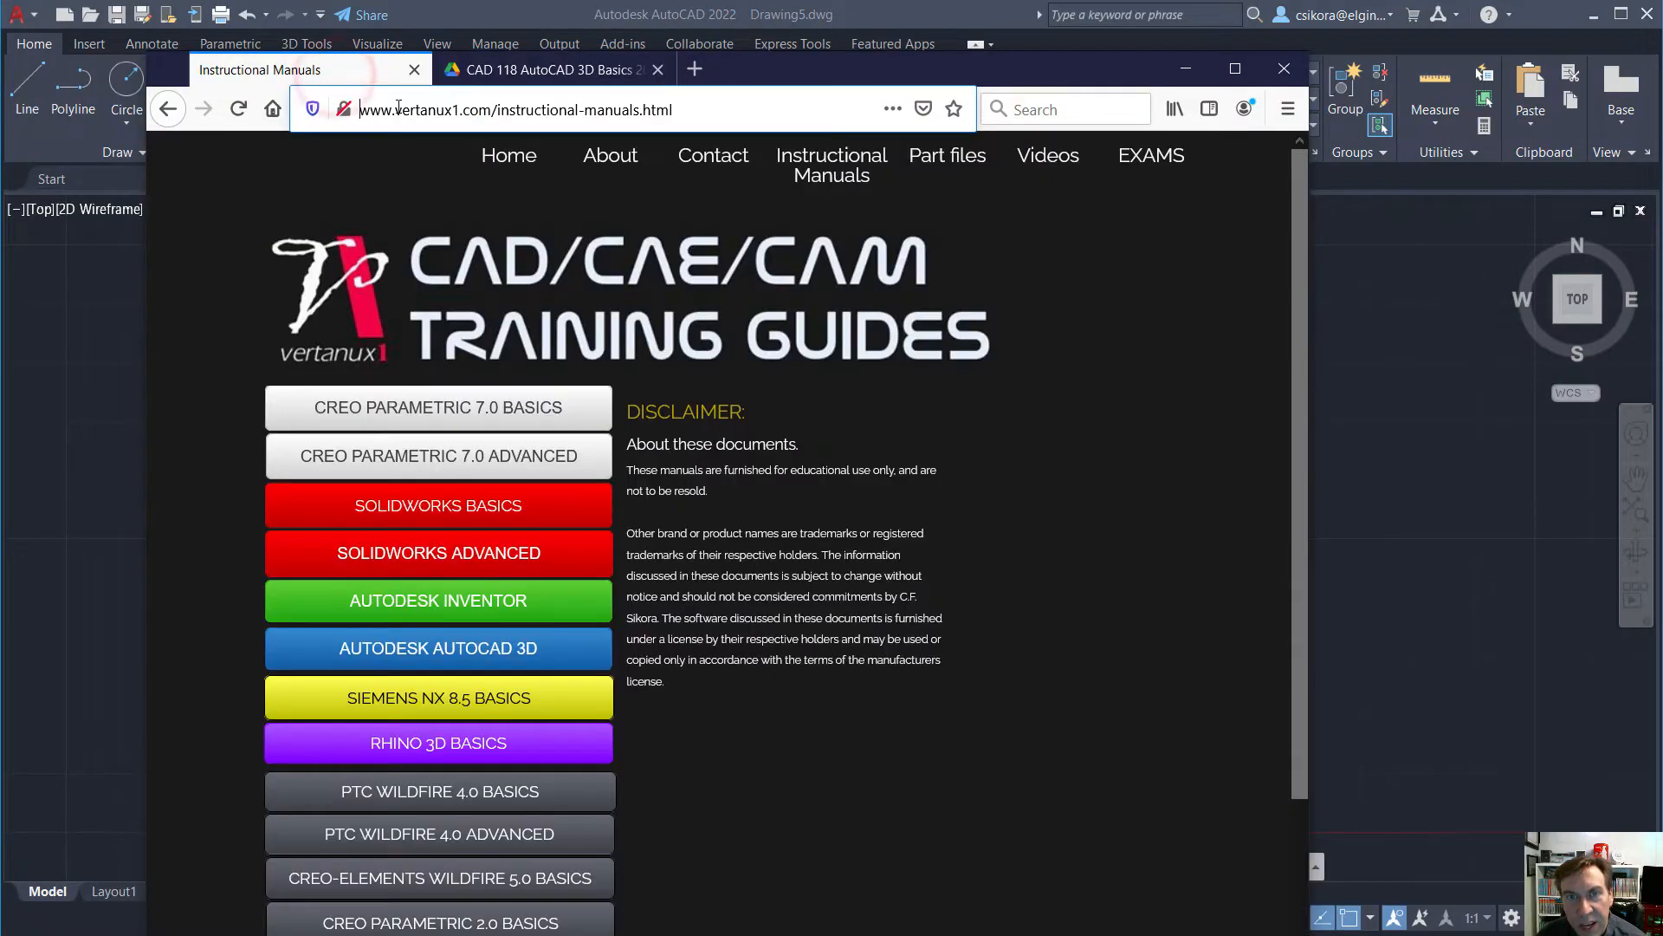
drag(398, 106, 491, 105)
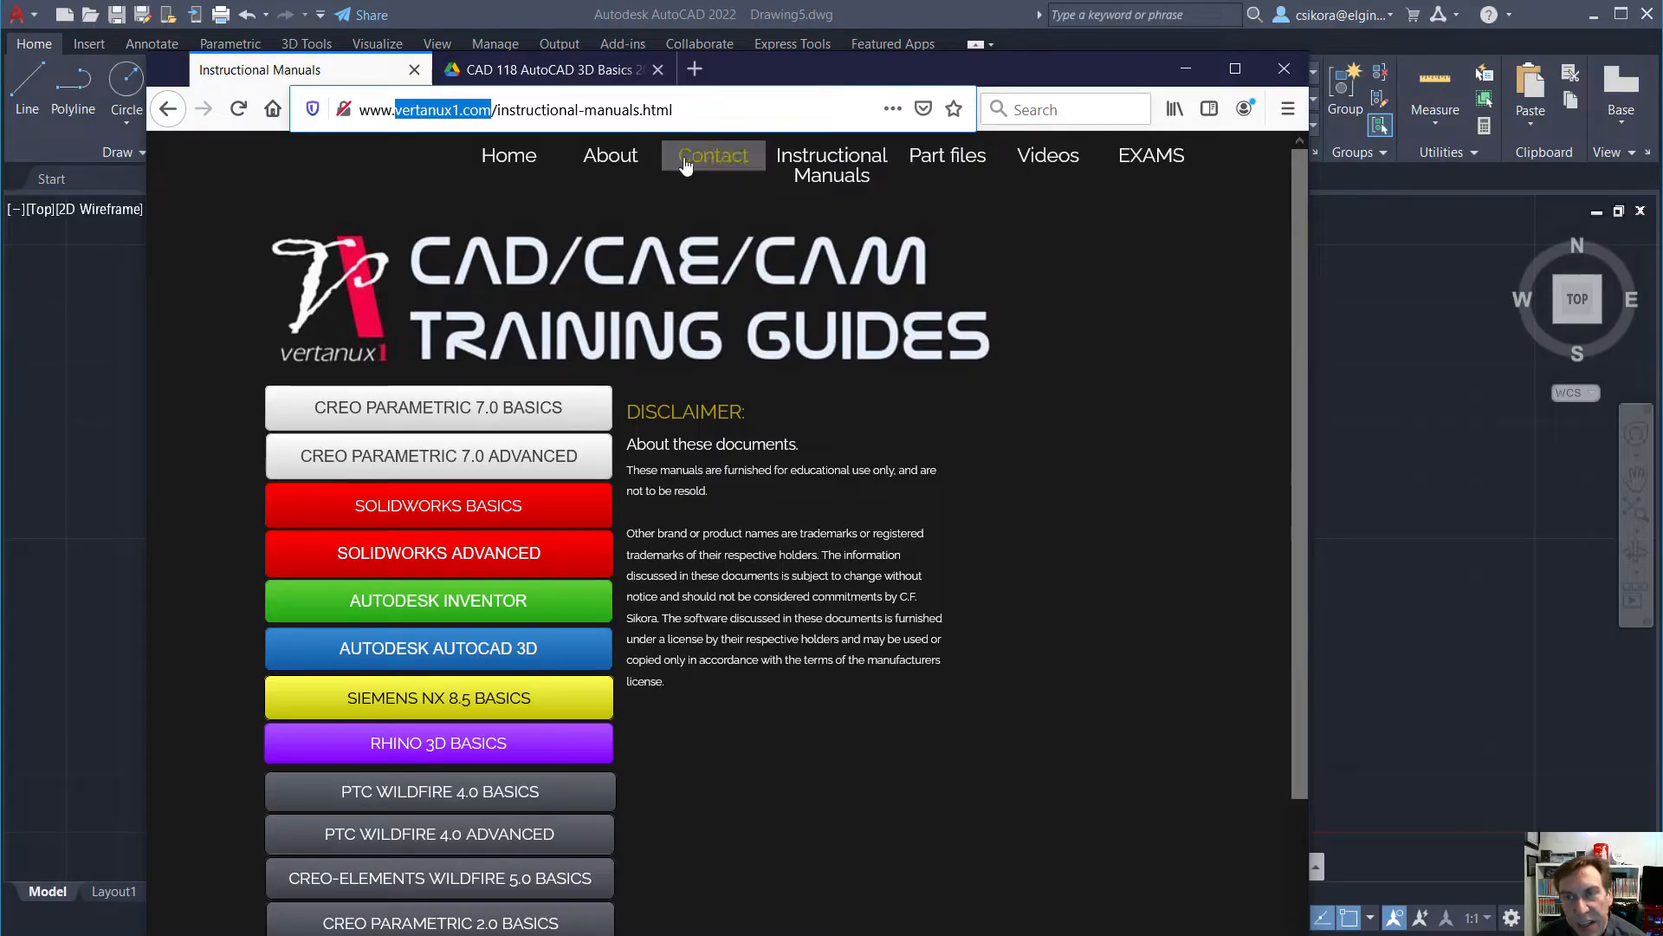
click(546, 70)
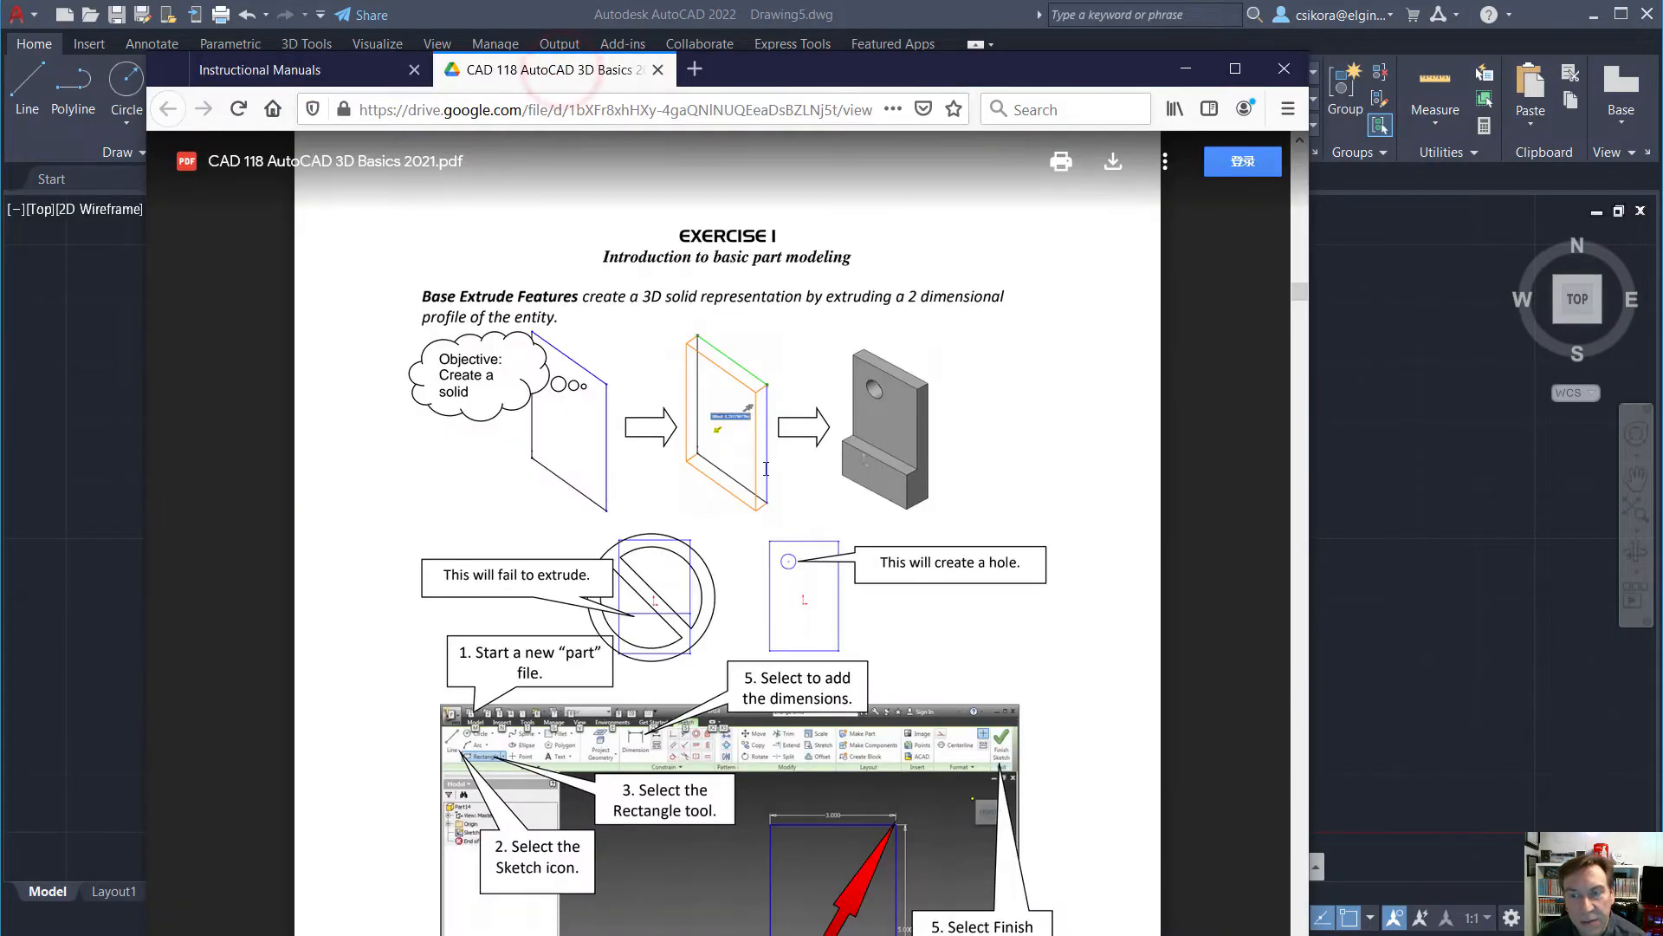
scroll(766, 468, down, 4)
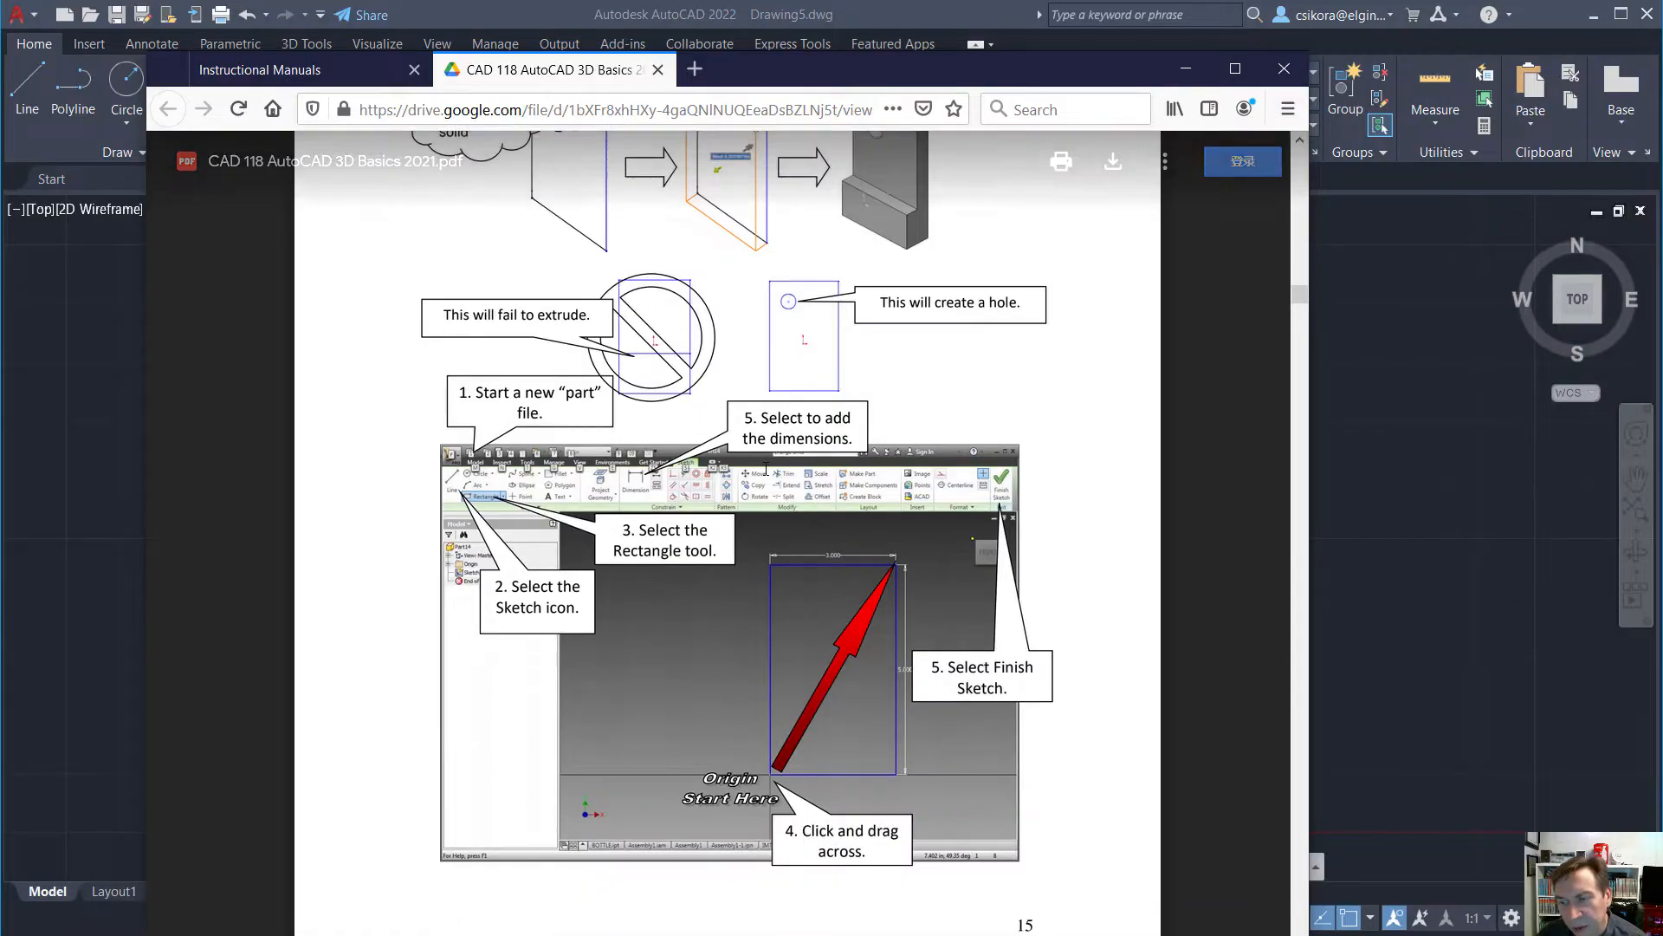
scroll(766, 468, up, 3)
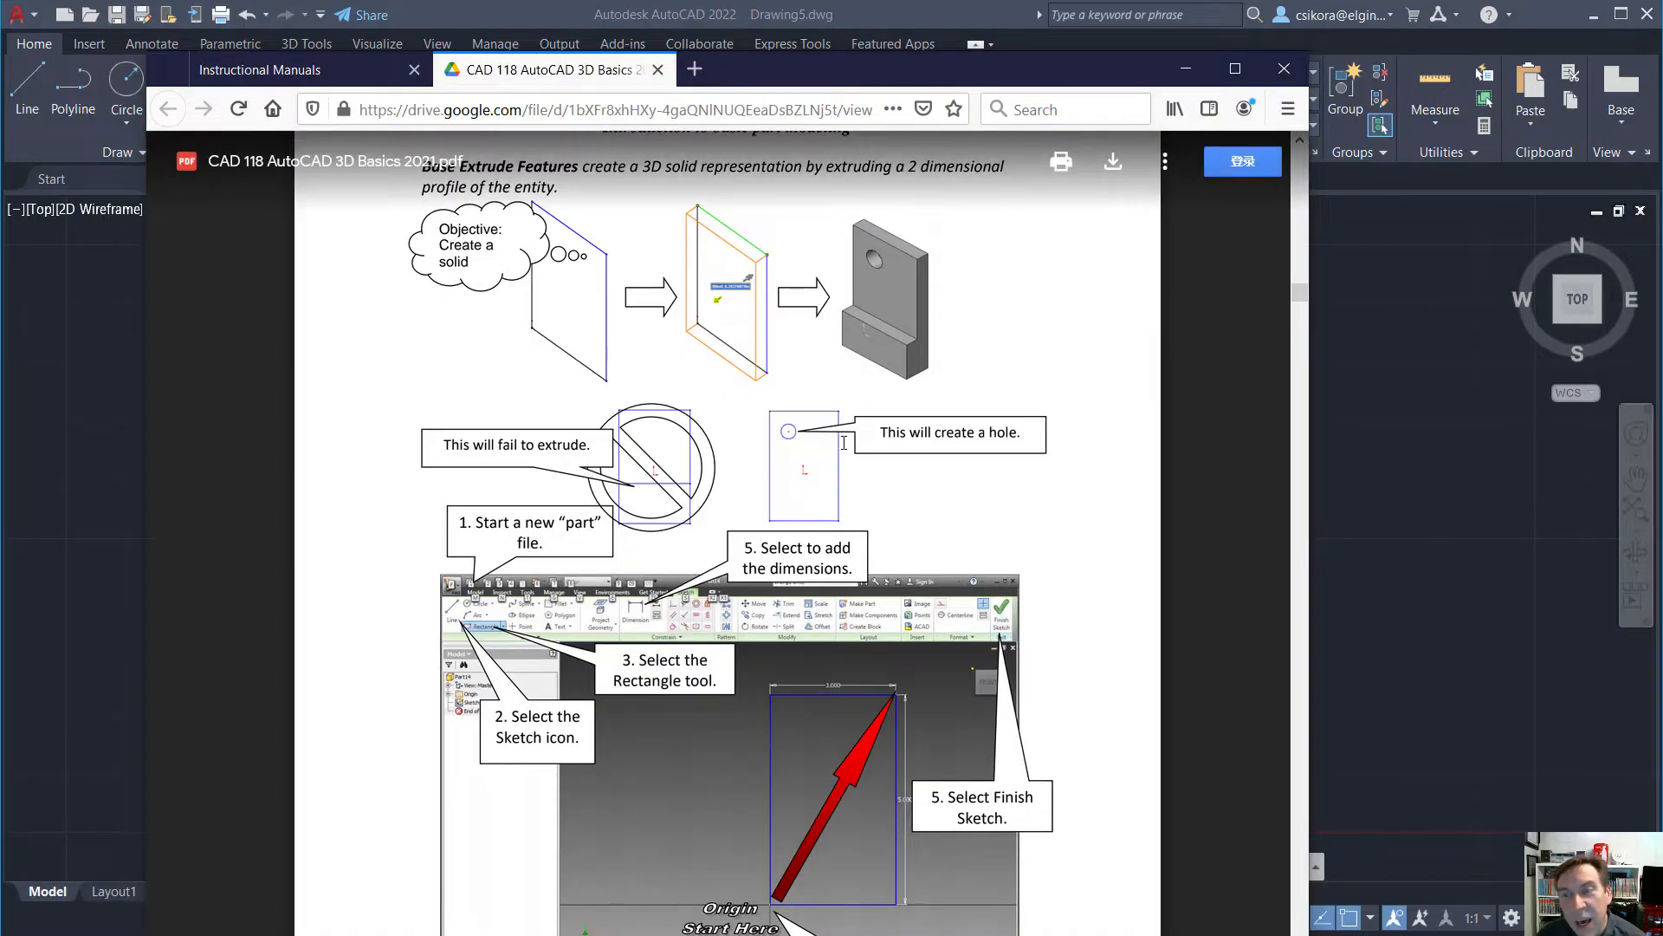
scroll(760, 699, down, 3)
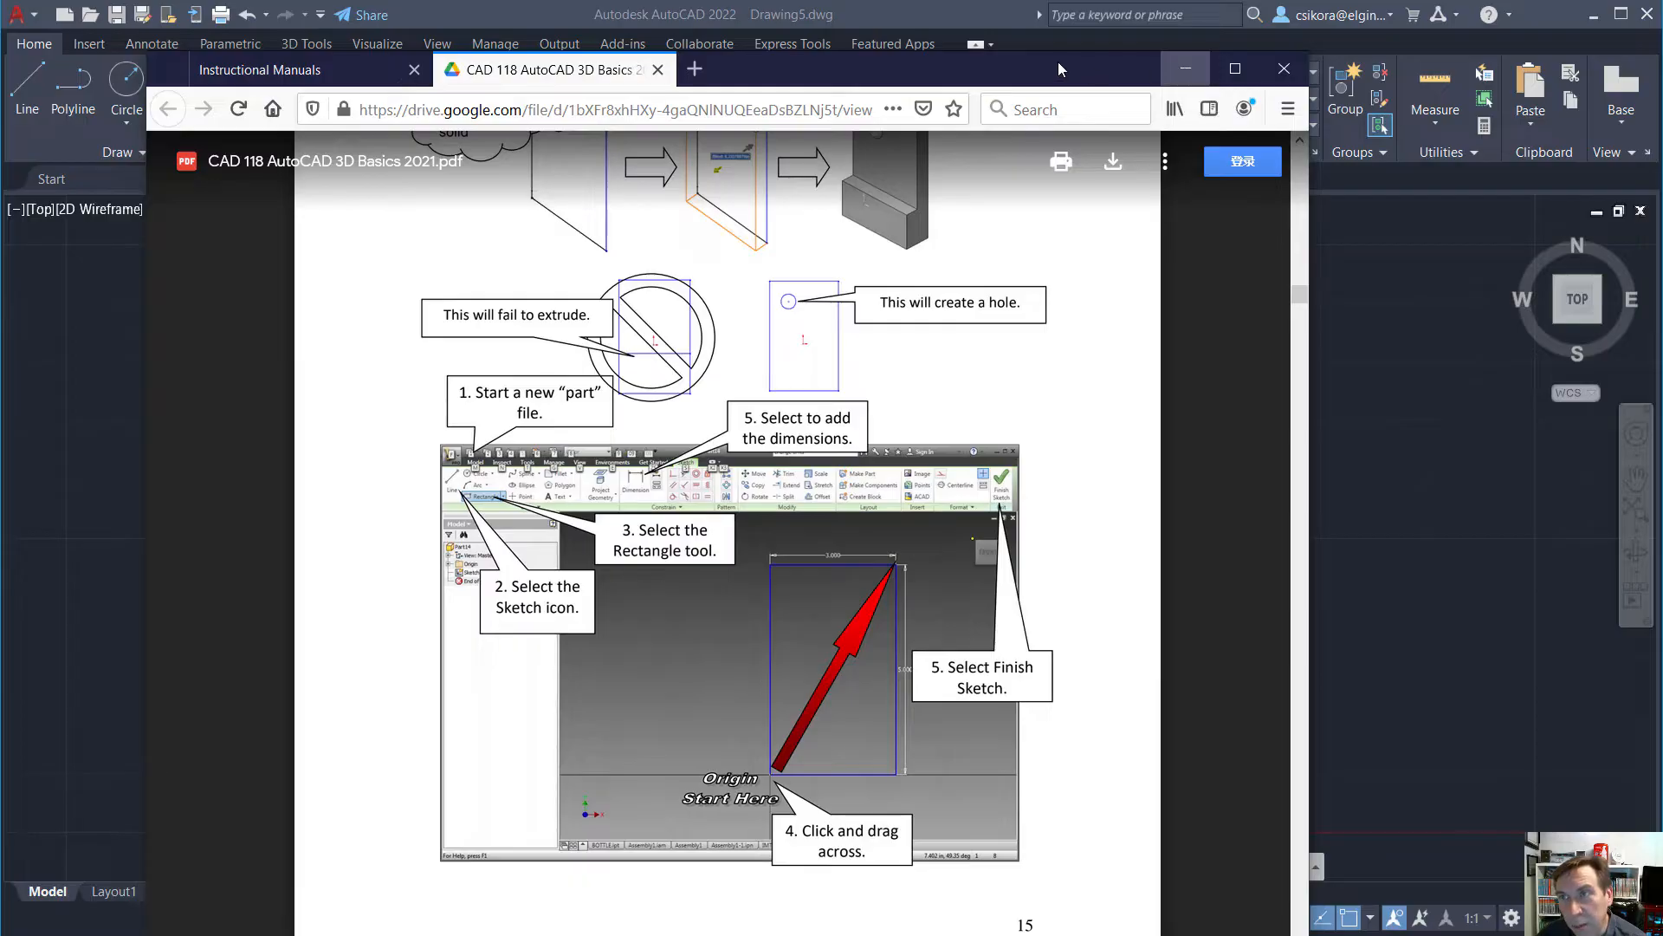
Return to AutoCAD and draw a 0.75-diameter circle centred about 1 unit in from the rectangle's left and upper edges
click(1186, 75)
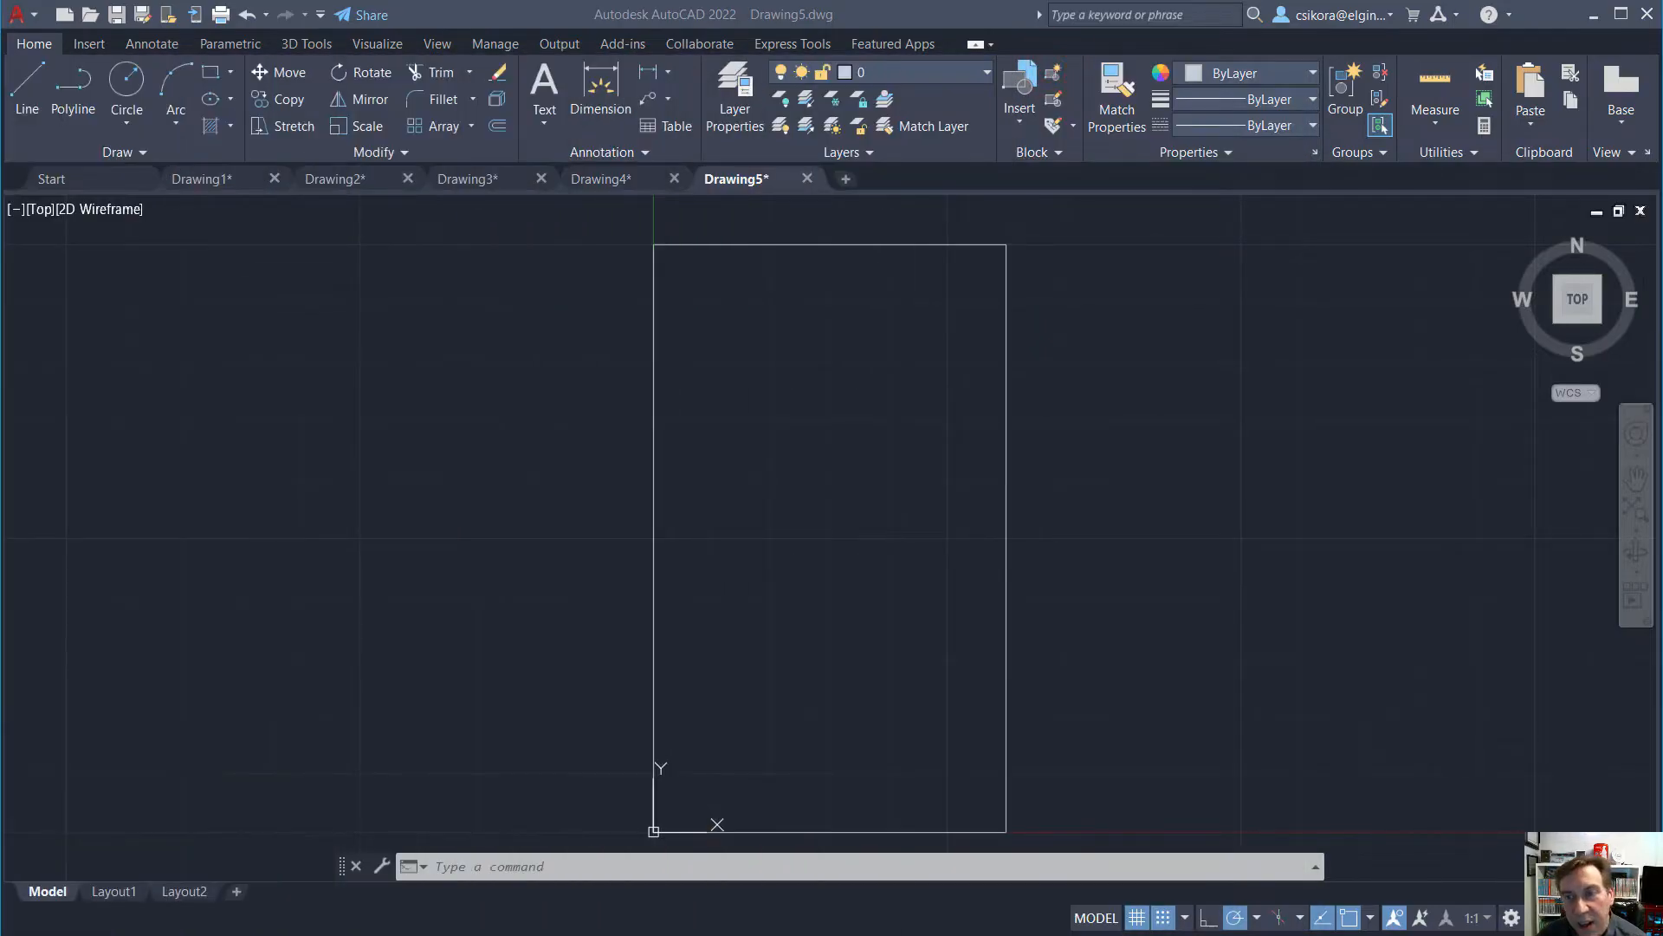
click(114, 117)
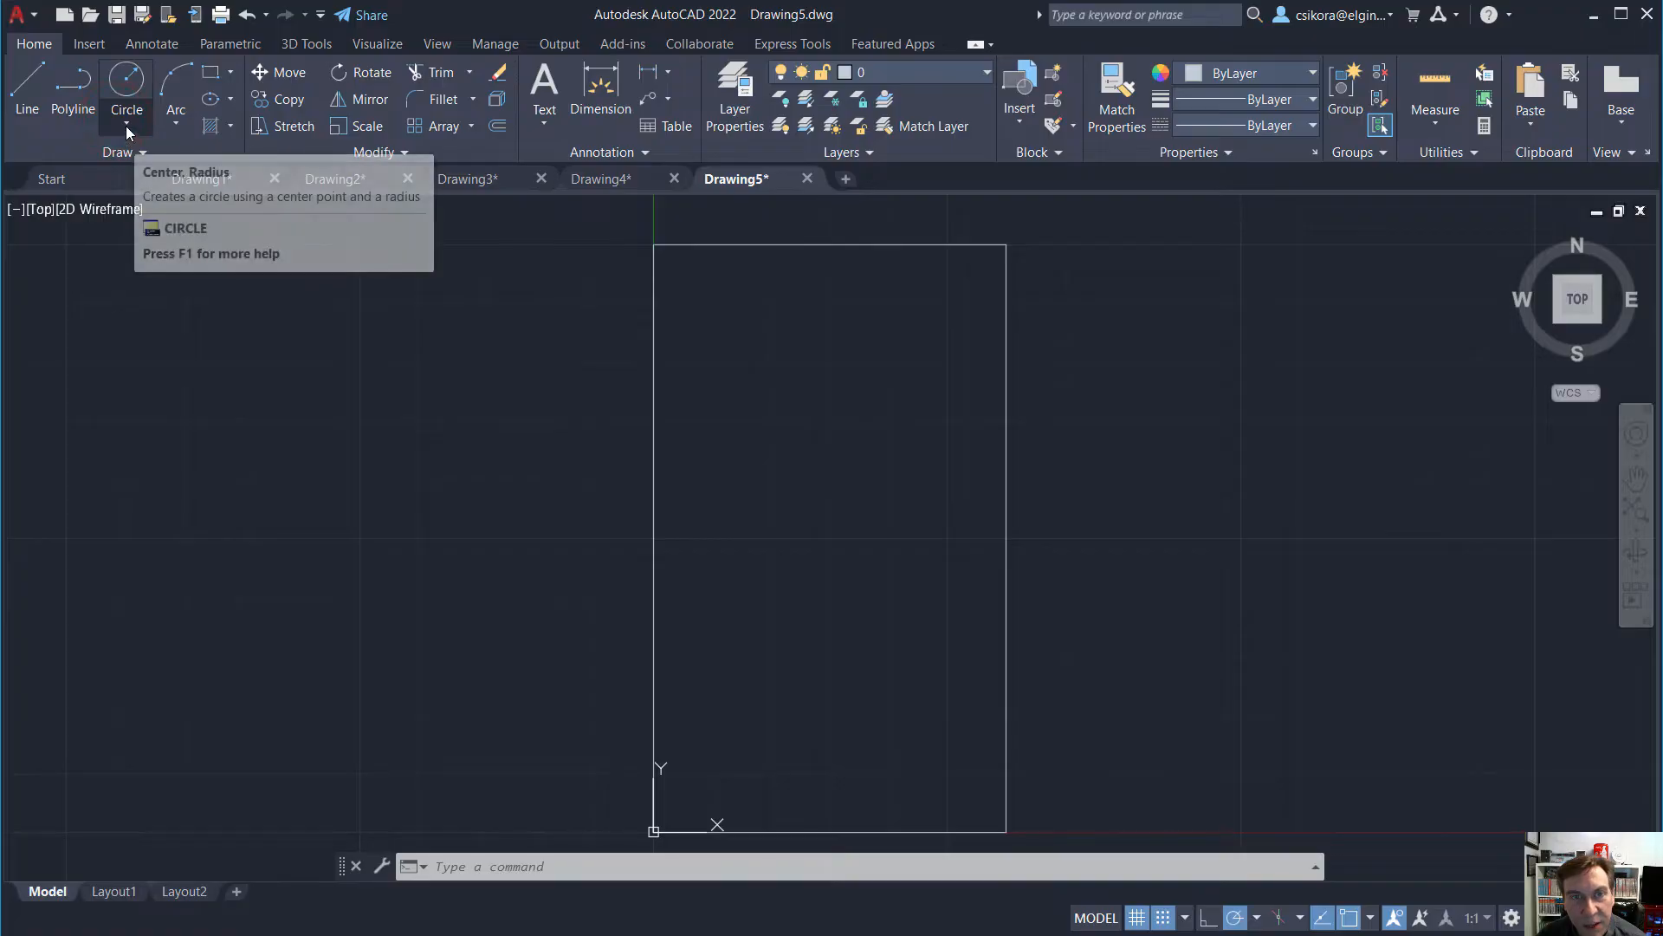
click(127, 125)
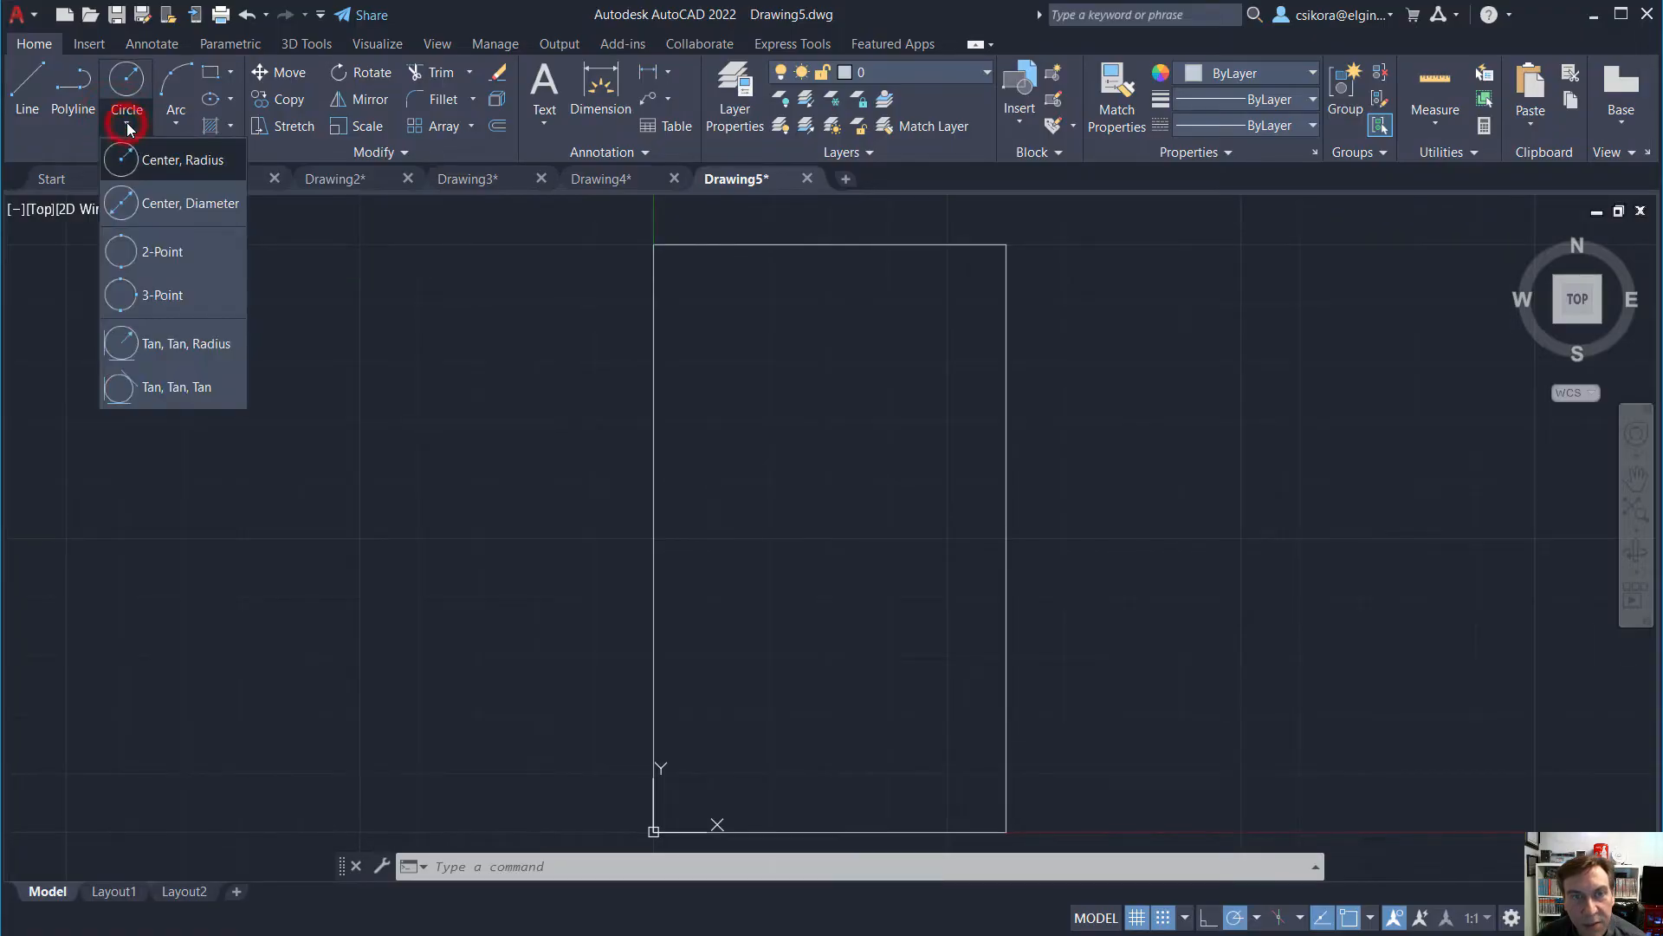
click(145, 206)
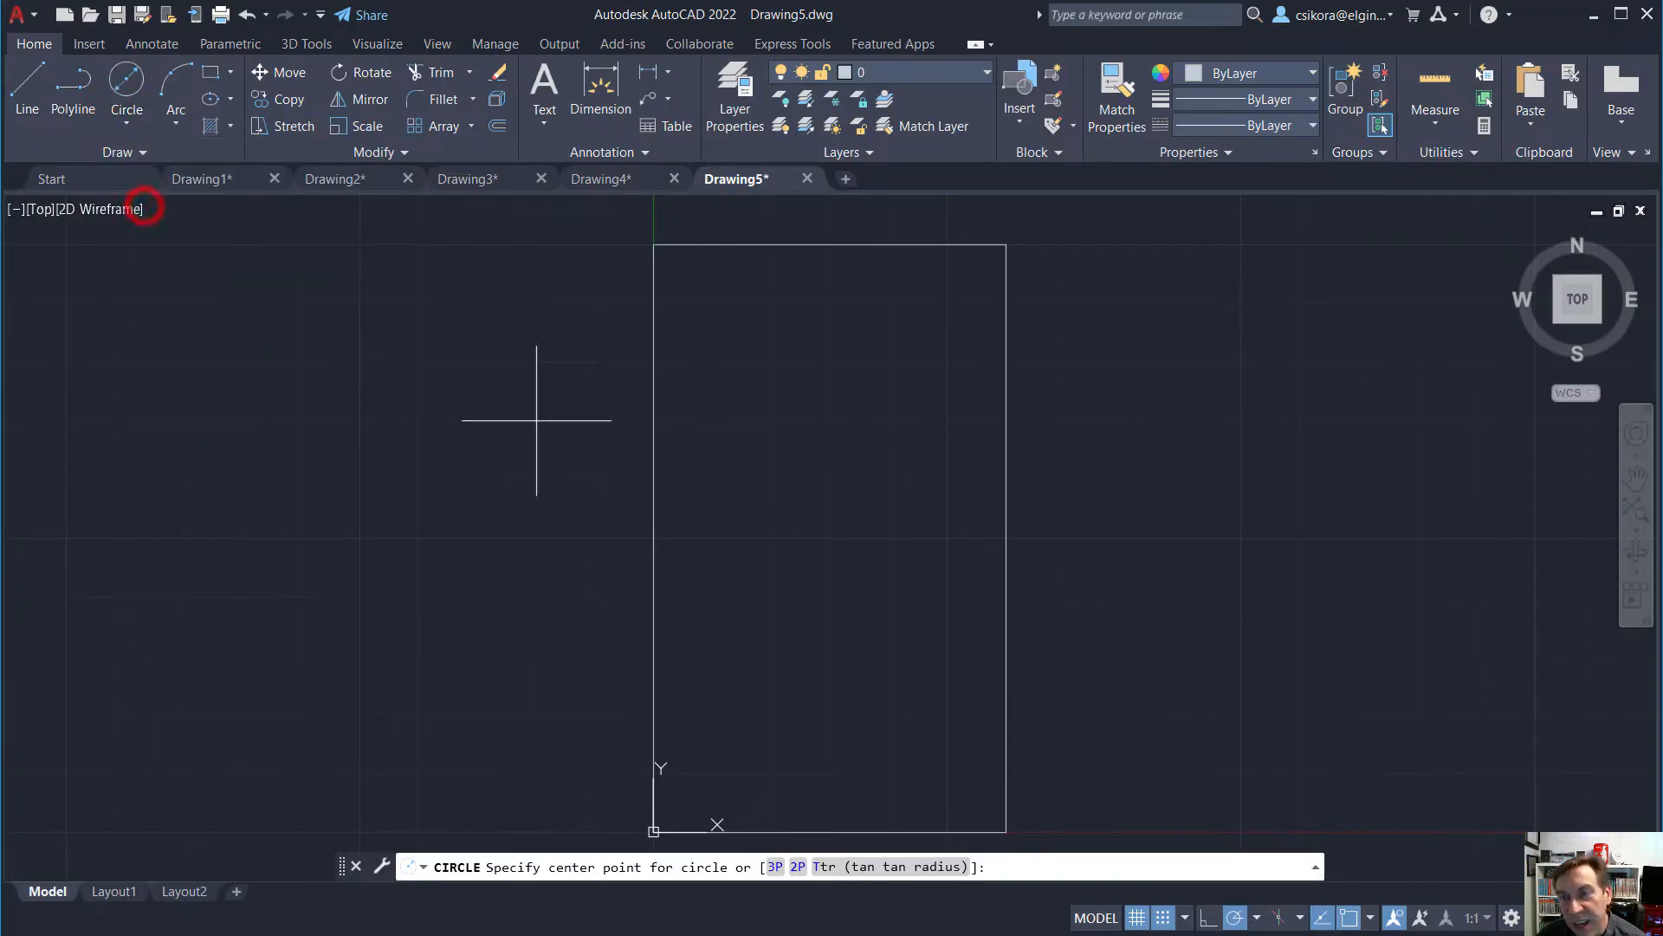
click(771, 361)
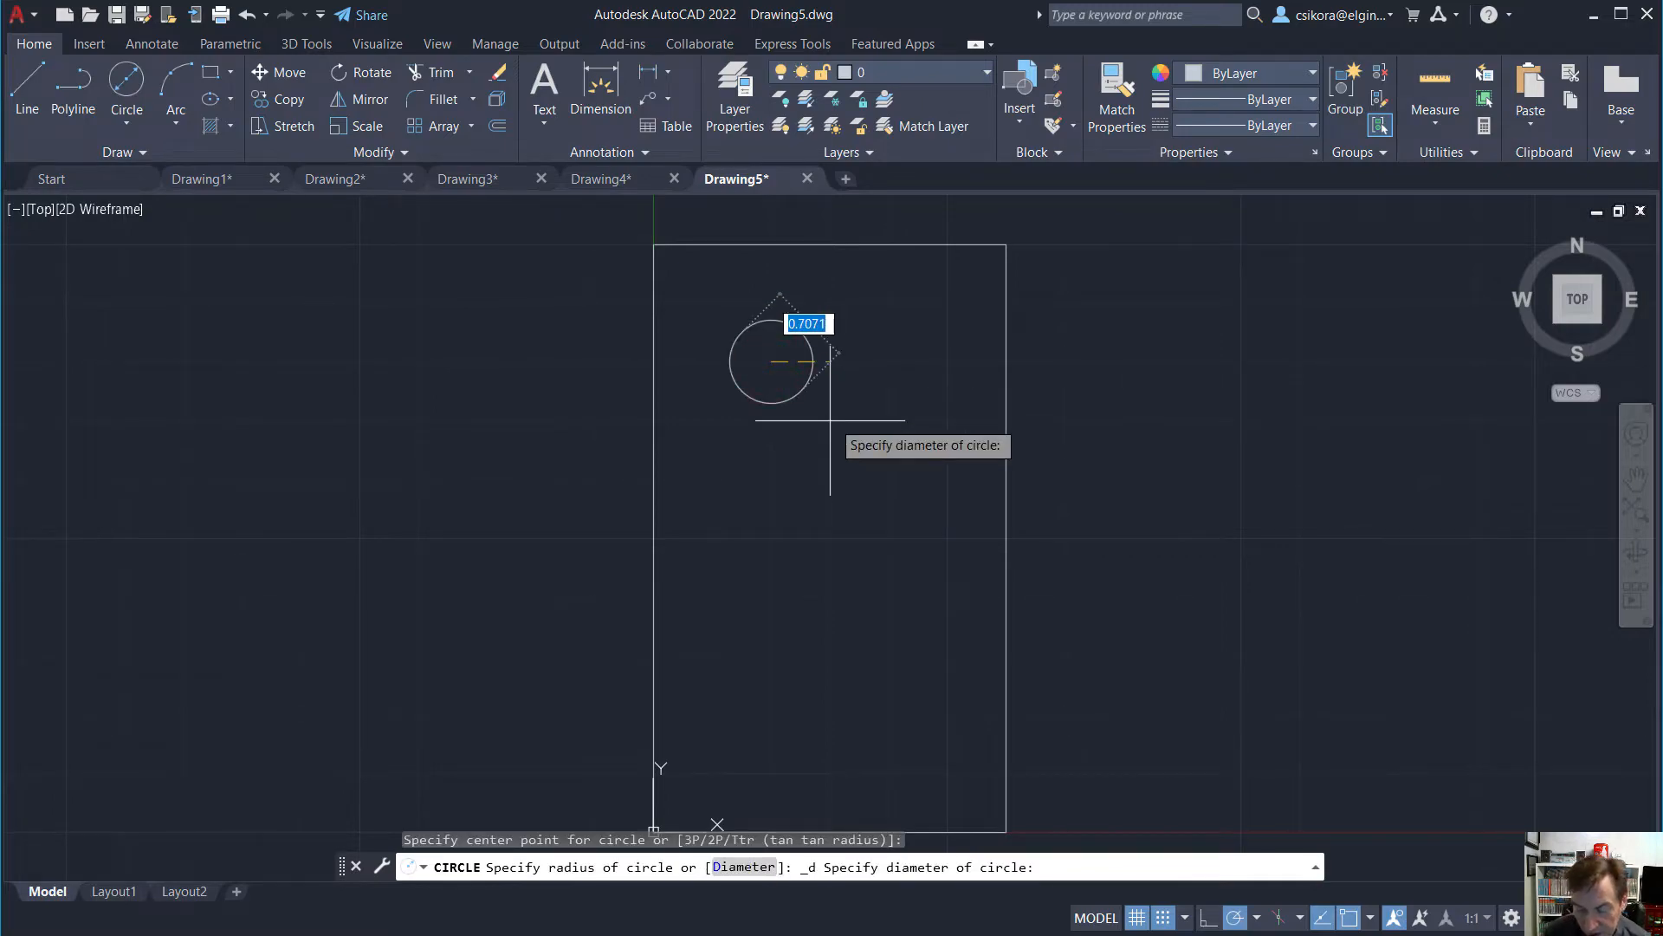
text(.75)
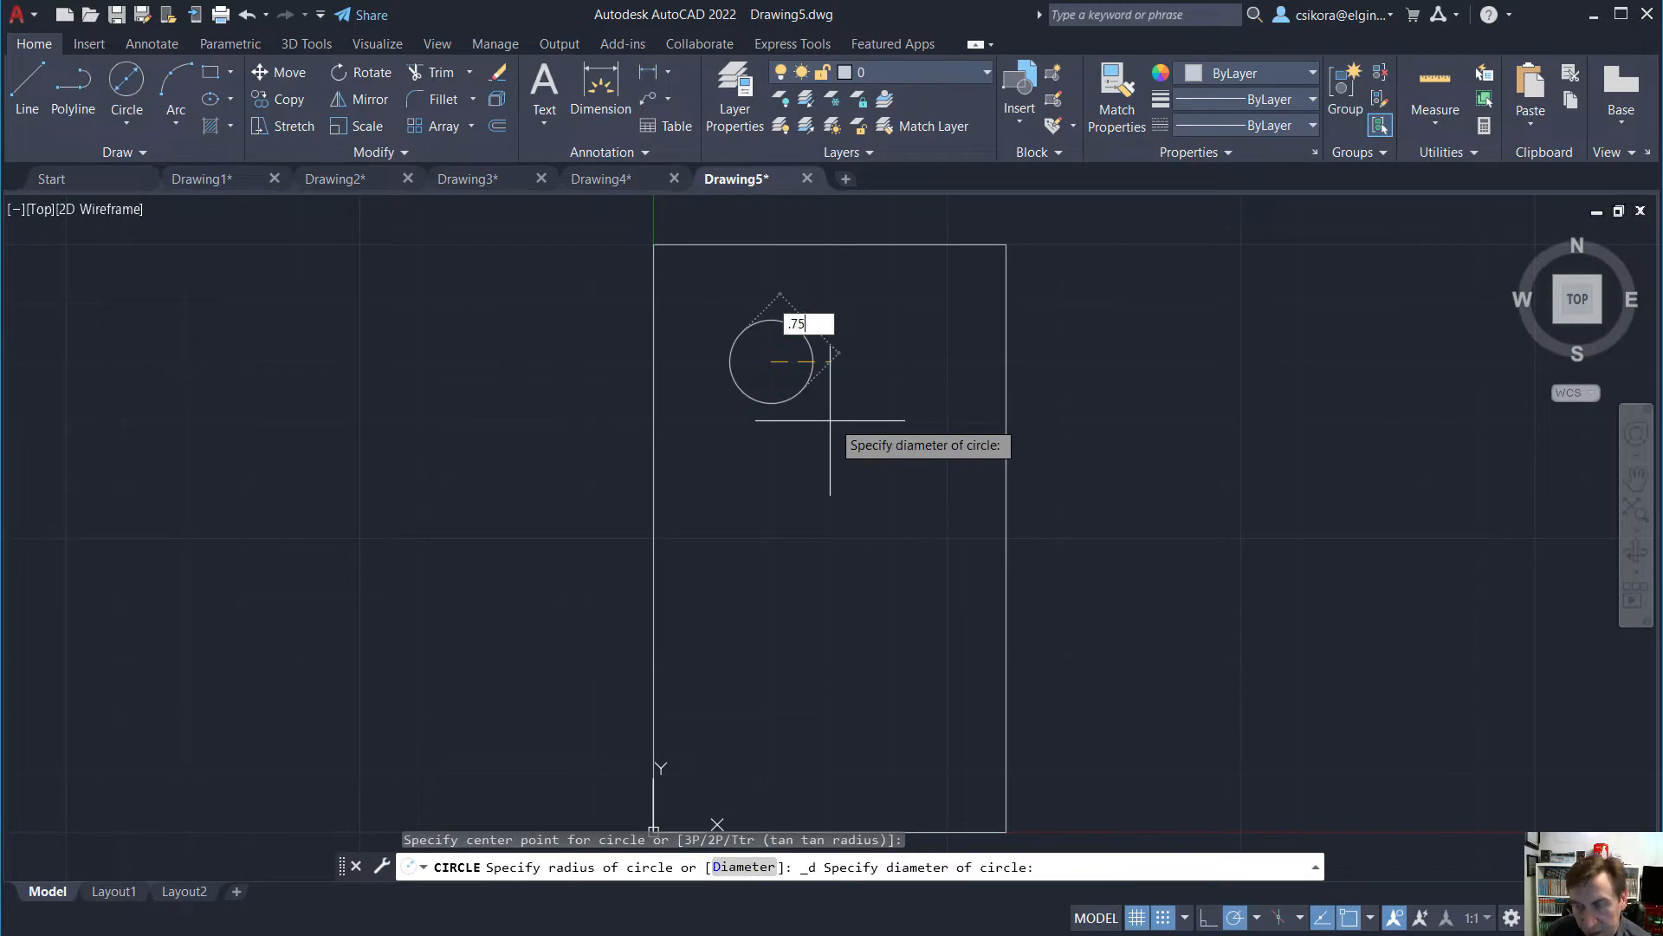
key(Return)
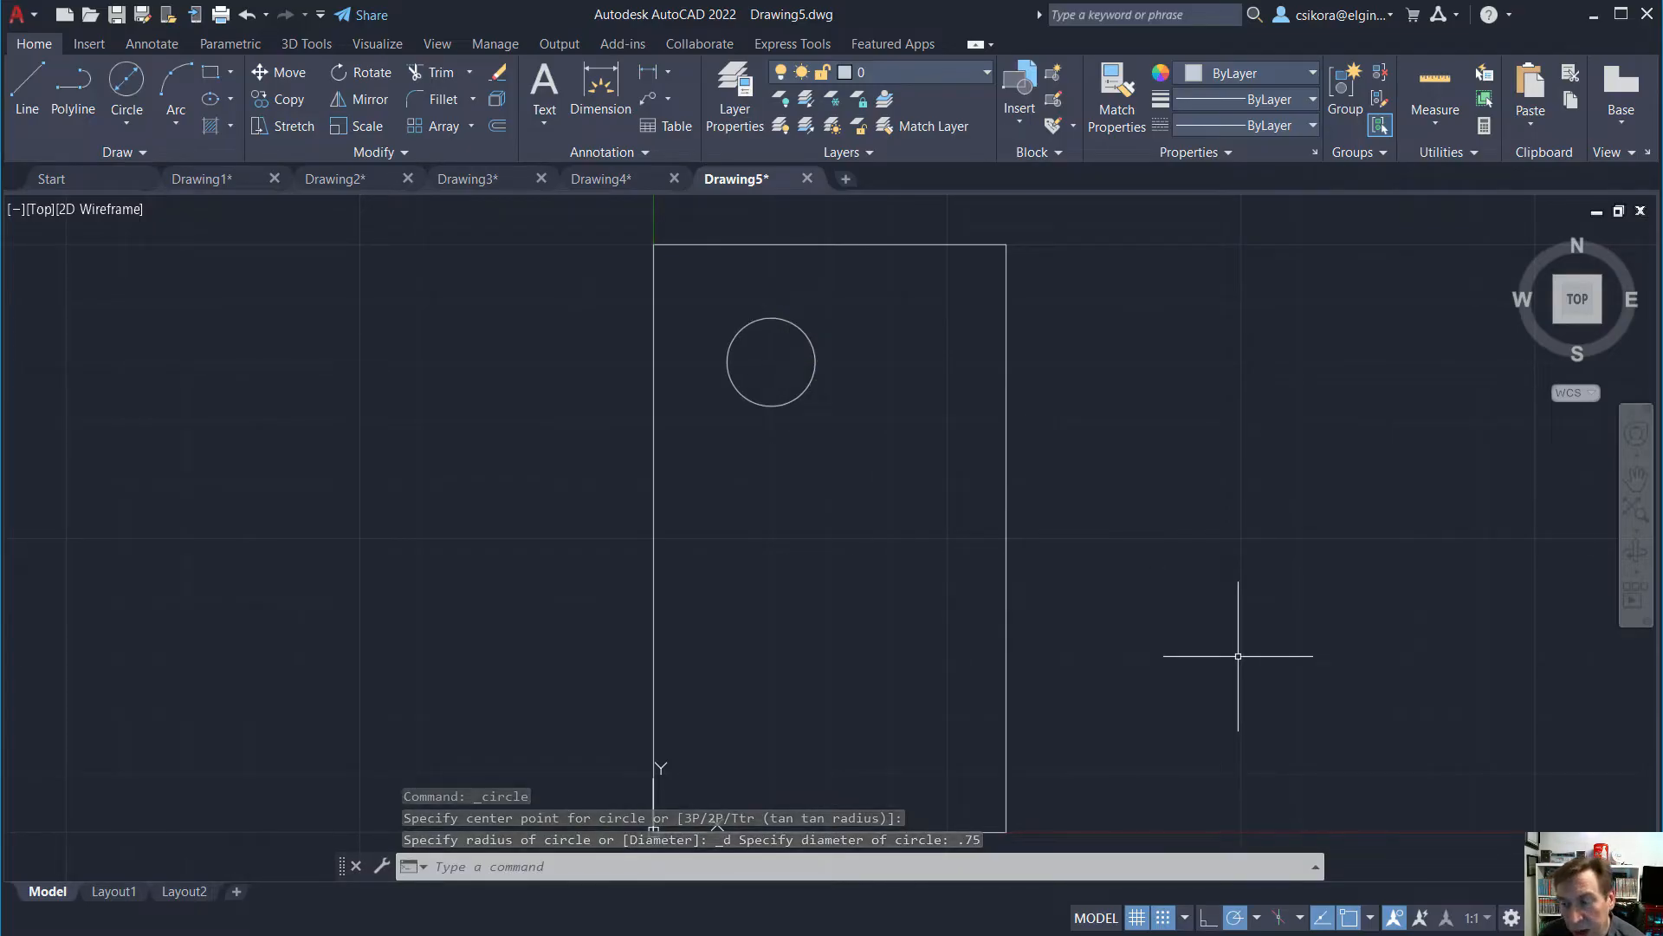
Turn off snap mode and draw a rectangle 3 units wide and 1.5 units high with its first corner at the origin
click(1164, 917)
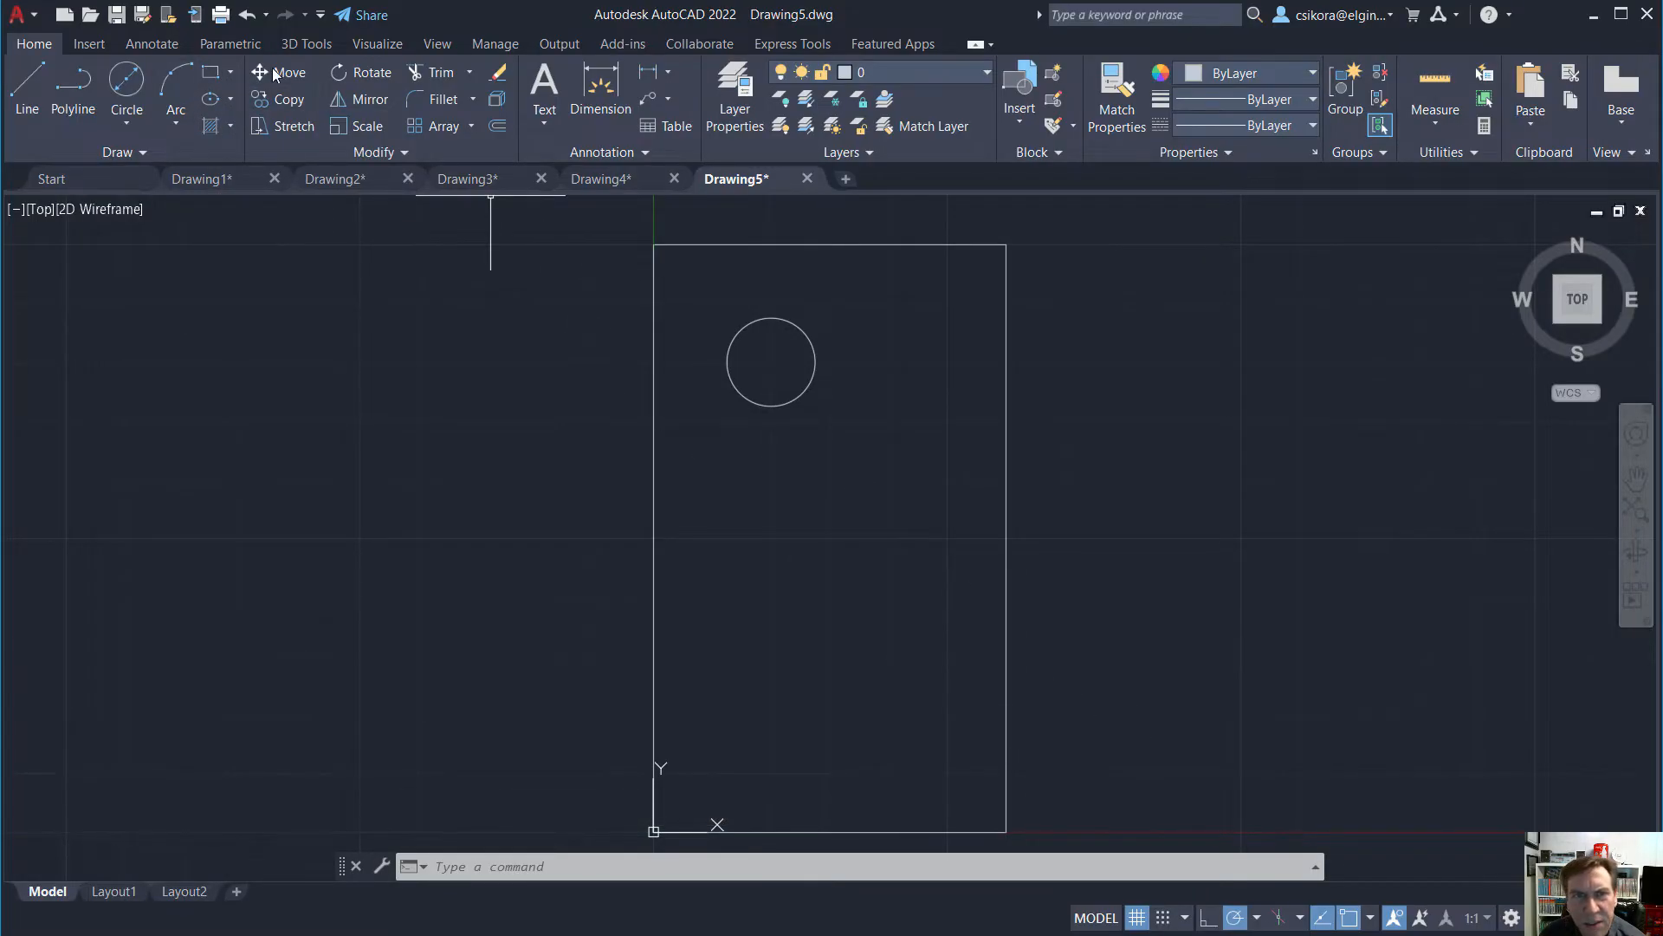
click(210, 73)
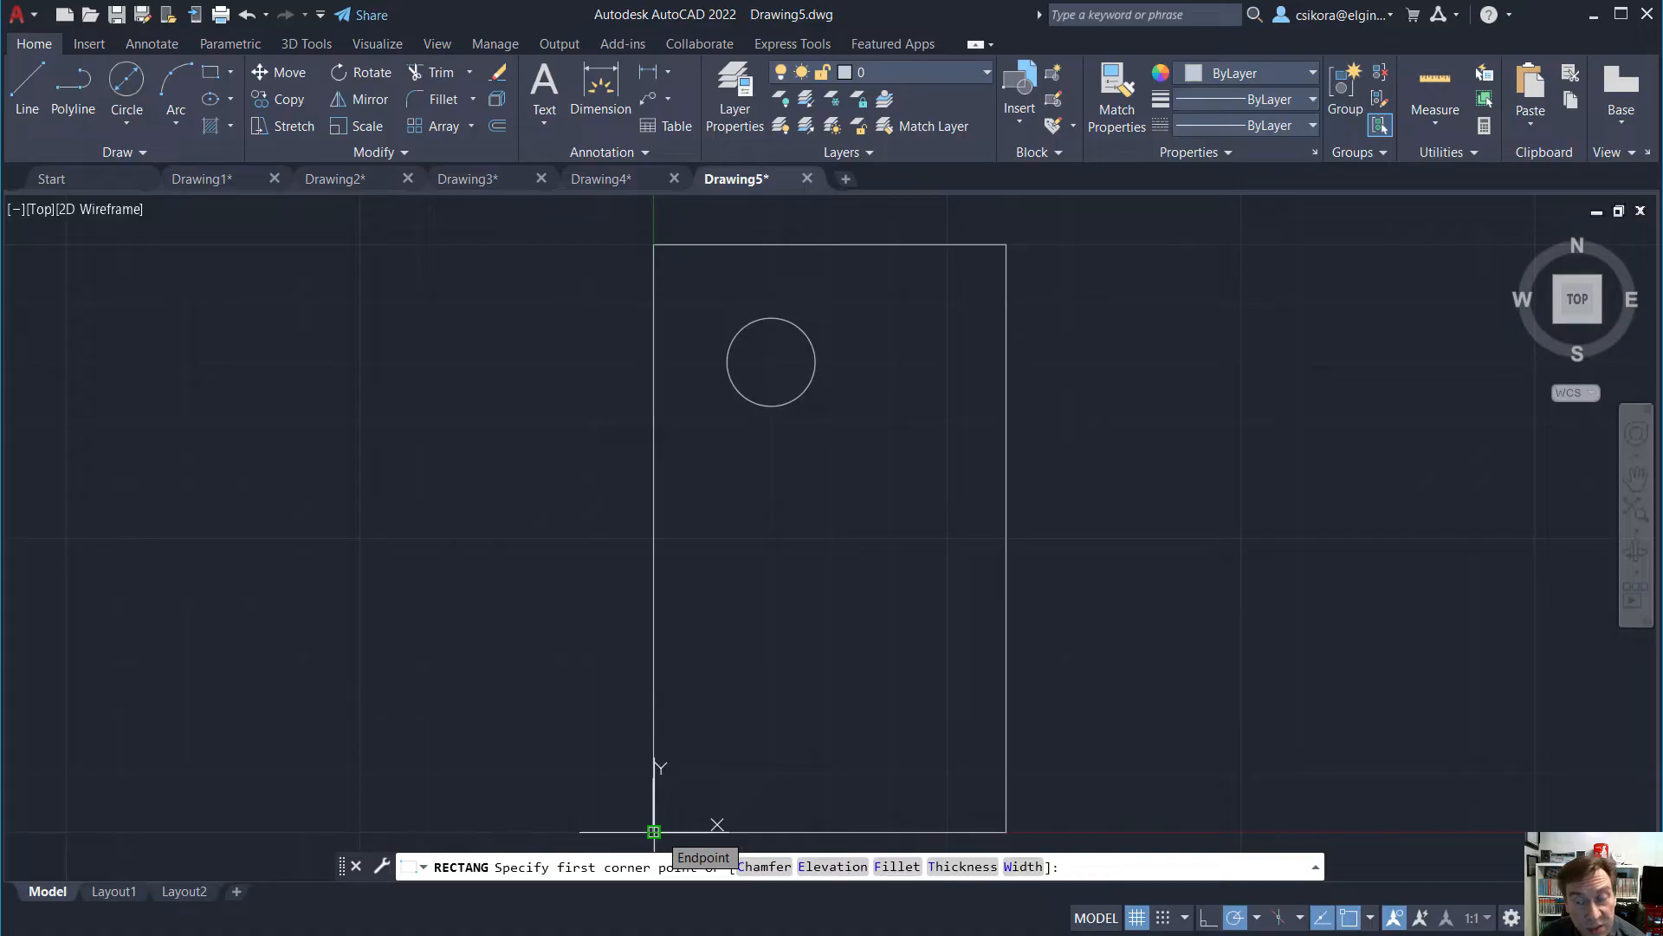
click(654, 832)
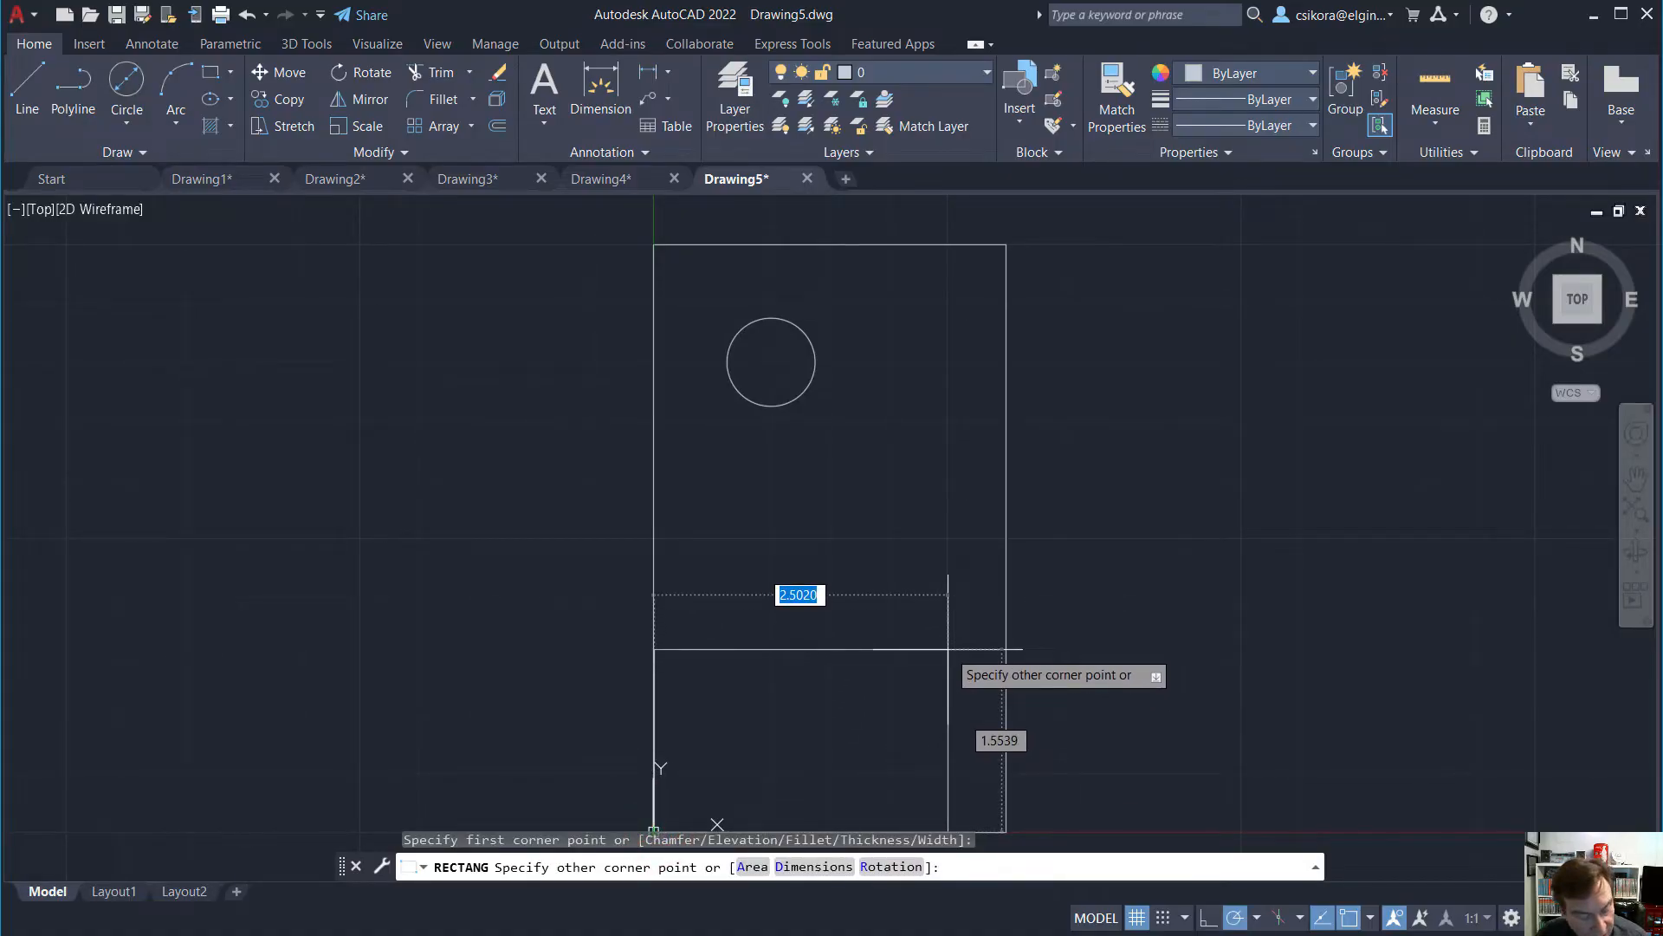
text(3)
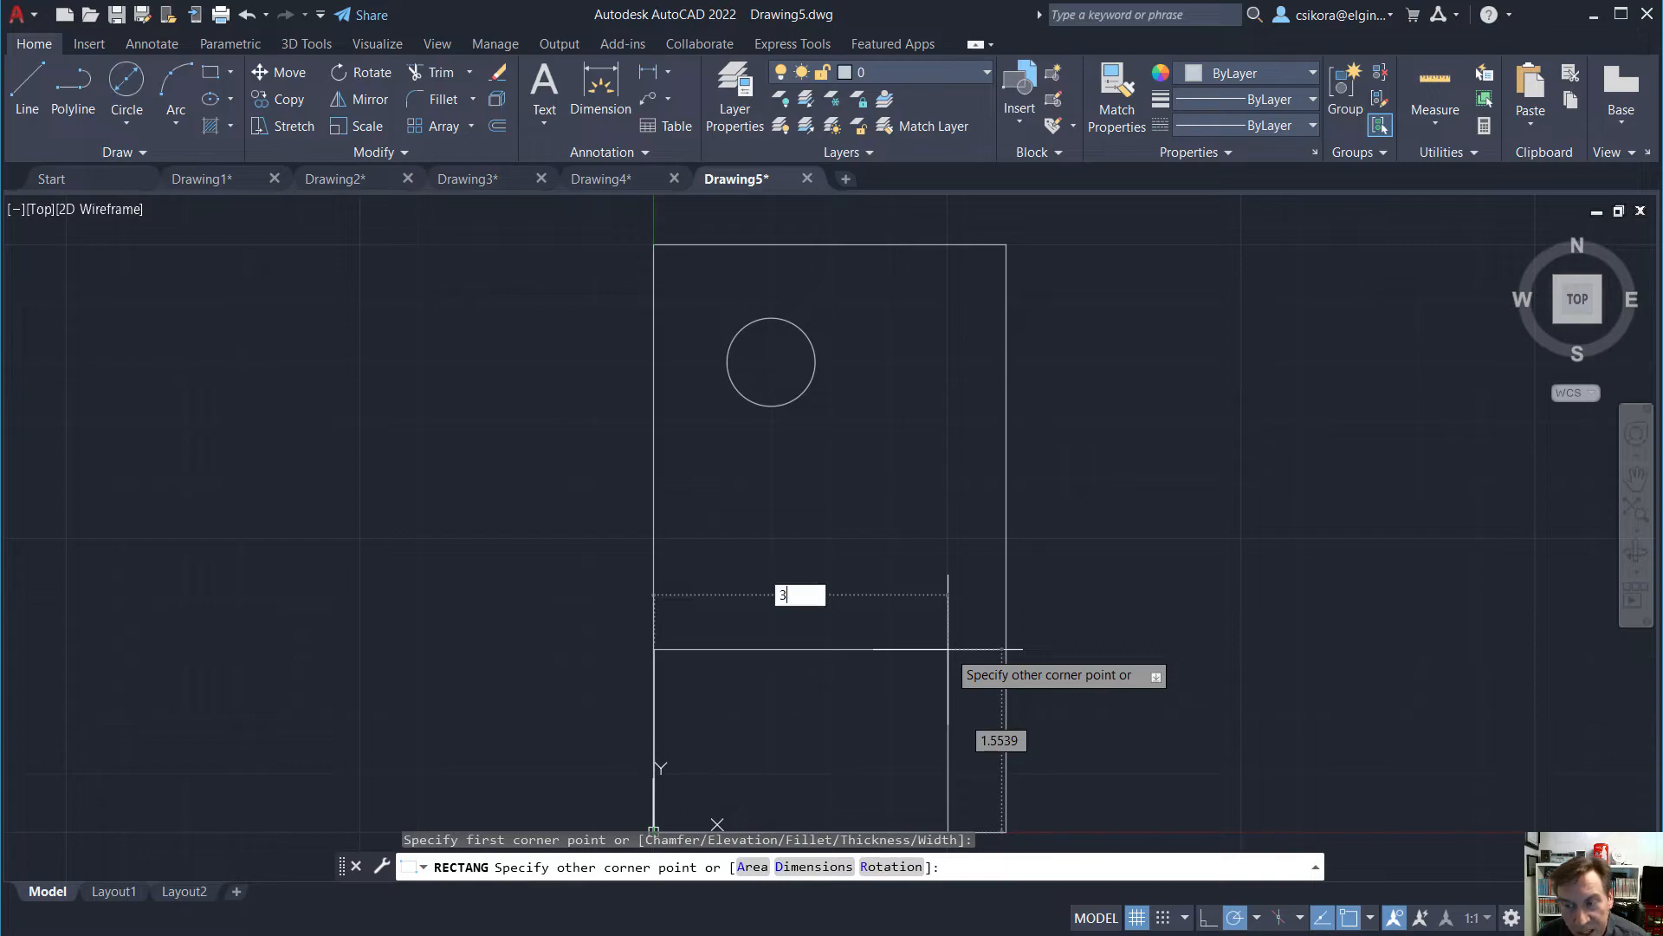
key(Tab)
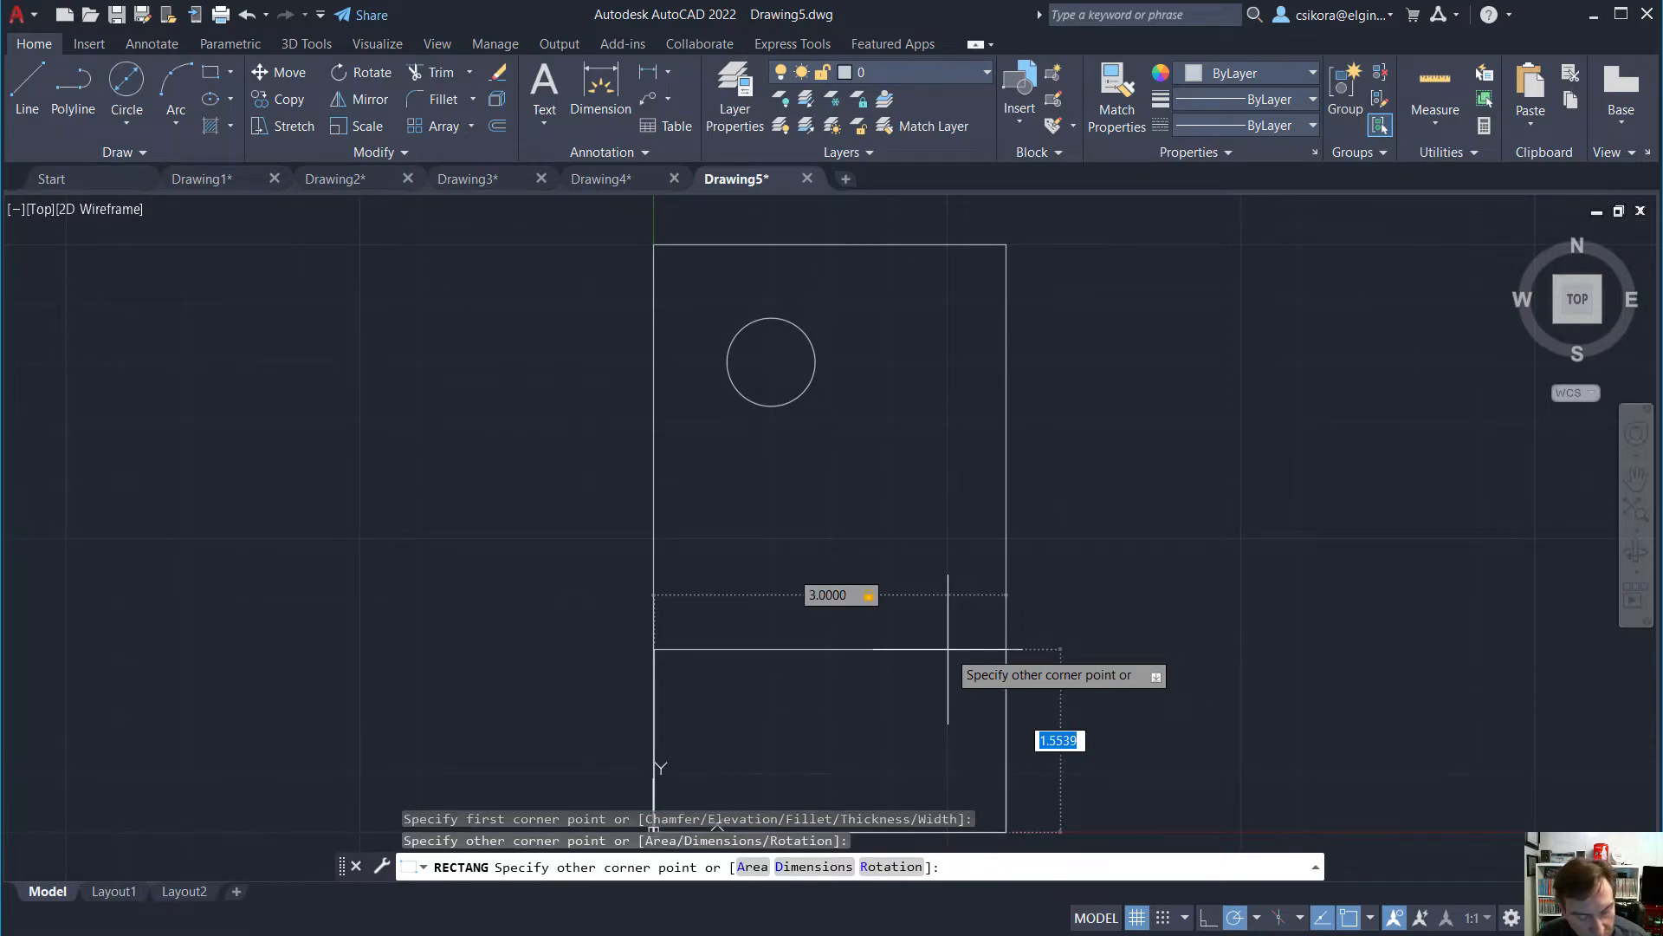
text(1.5)
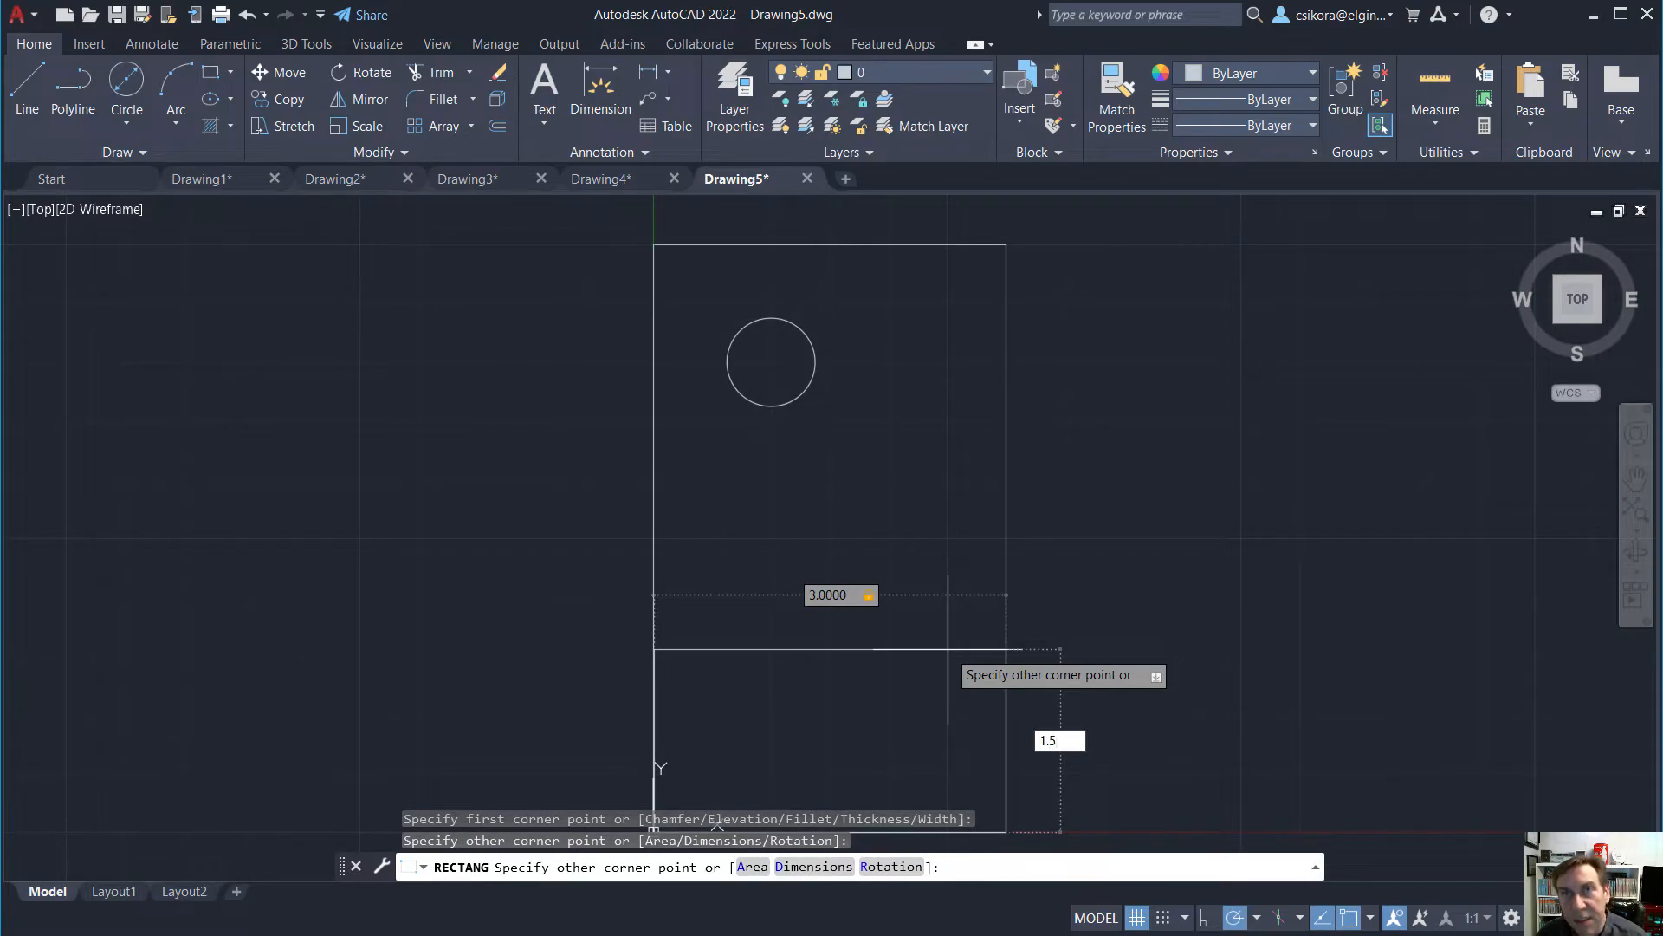
key(Return)
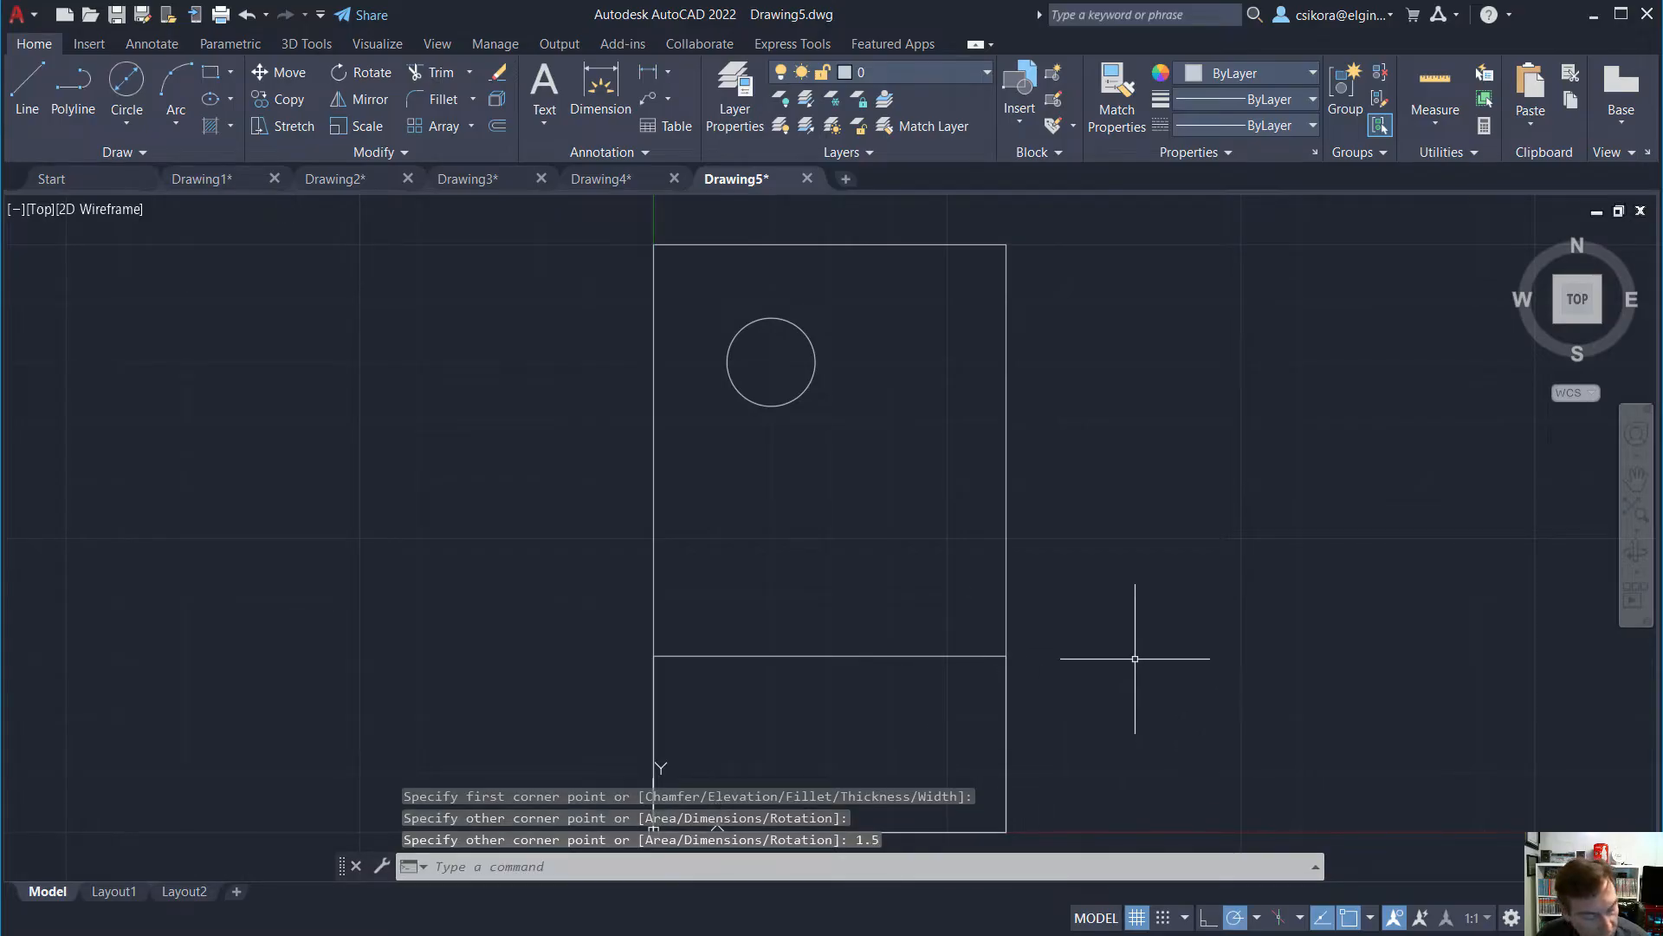
Orbit the flat profile into a 3D view and set the viewport to the home isometric view
shift+middle_drag(1121, 668, 1292, 508)
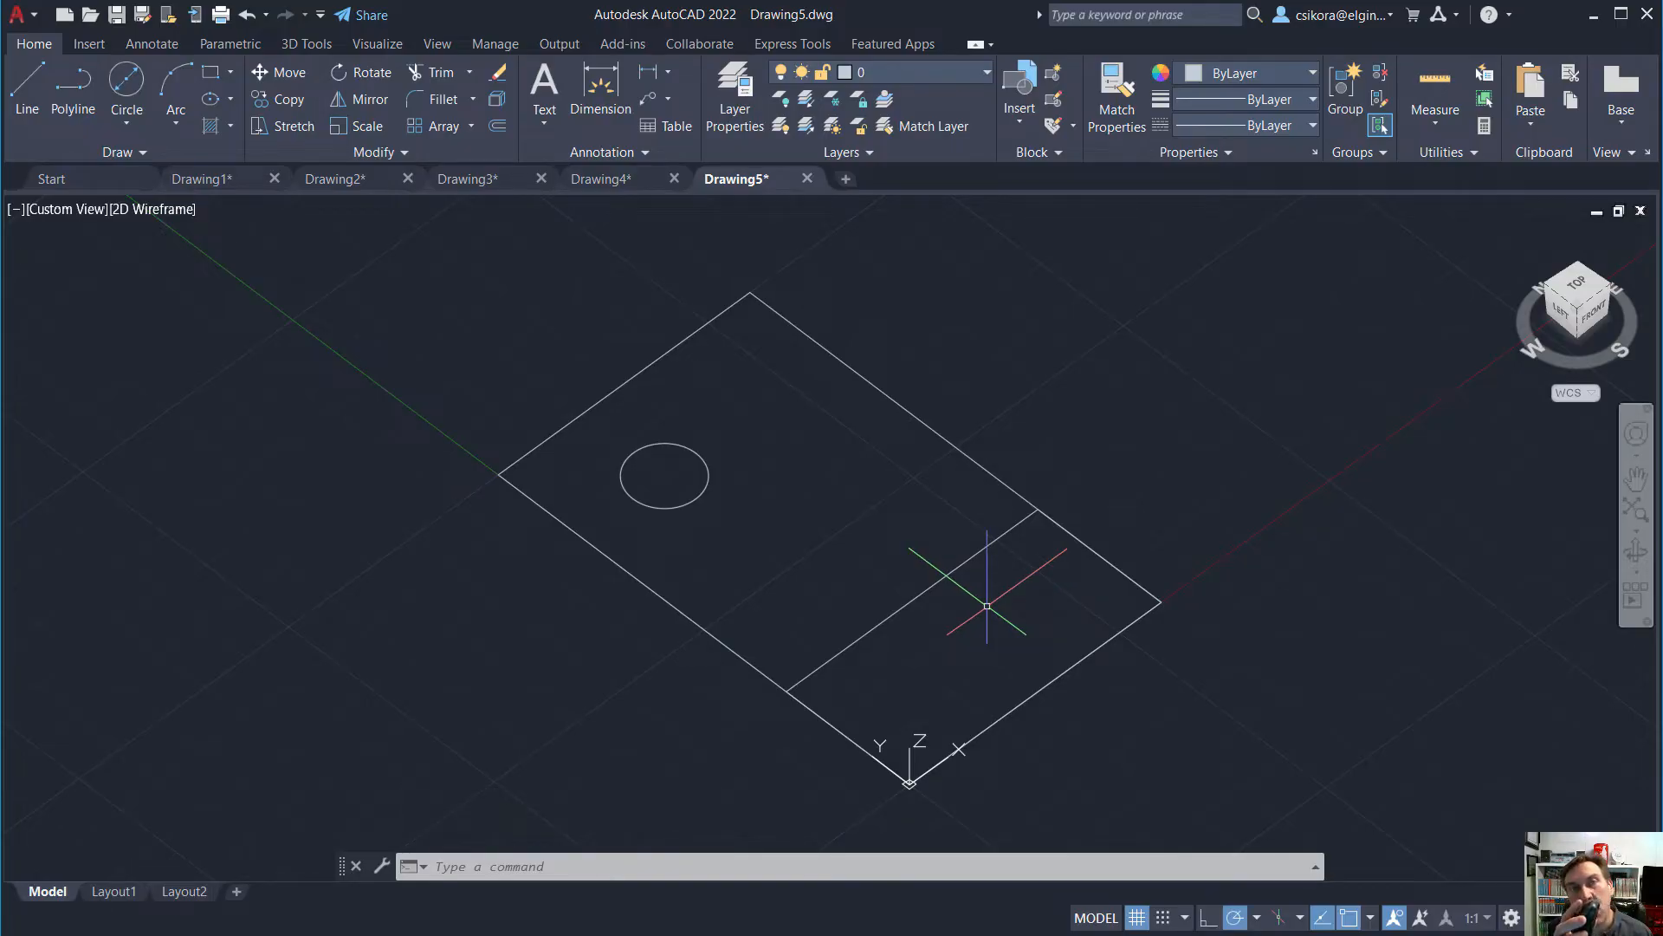
scroll(987, 606, down, 3)
scroll(987, 606, up, 6)
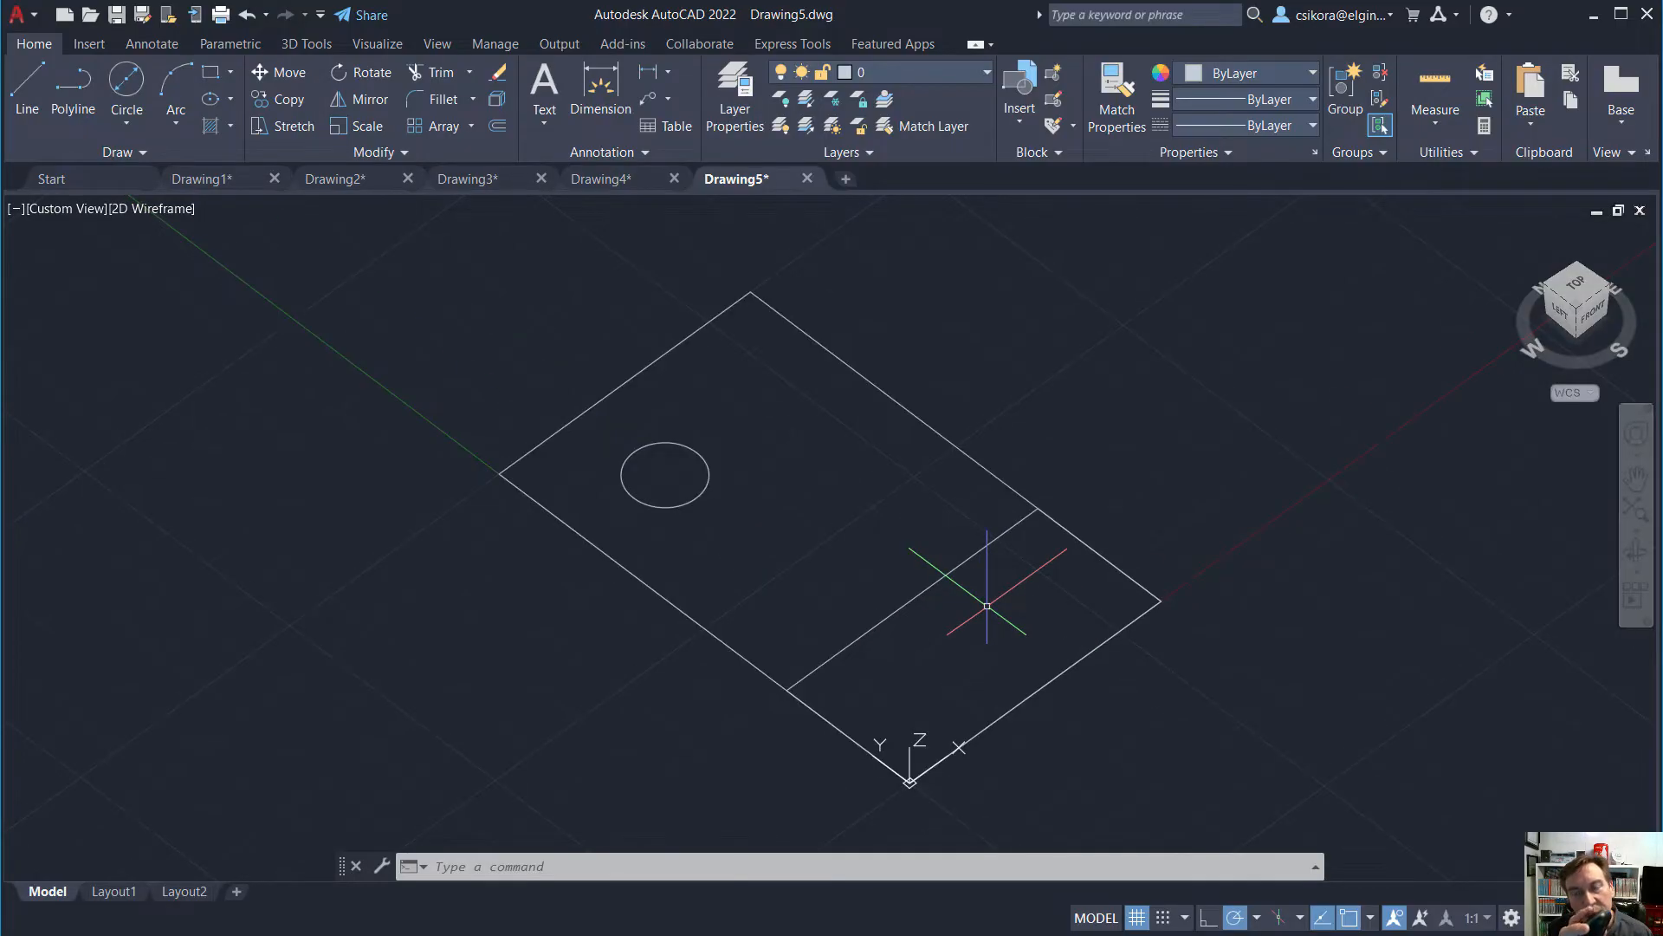
scroll(987, 605, down, 3)
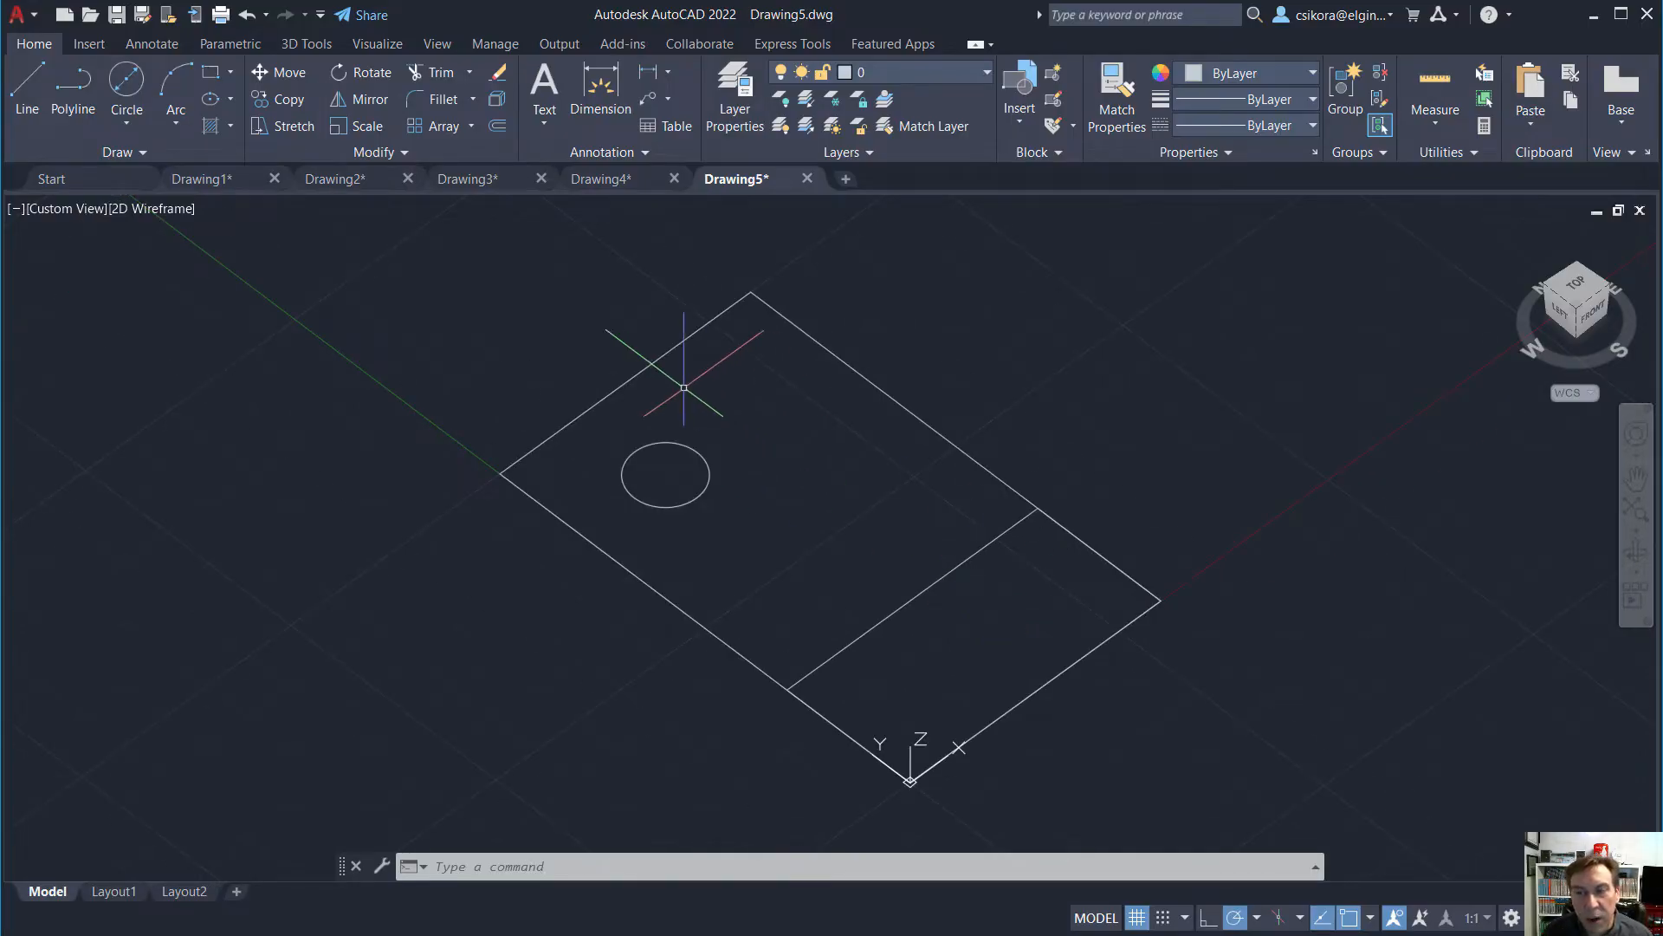
scroll(509, 472, up, 5)
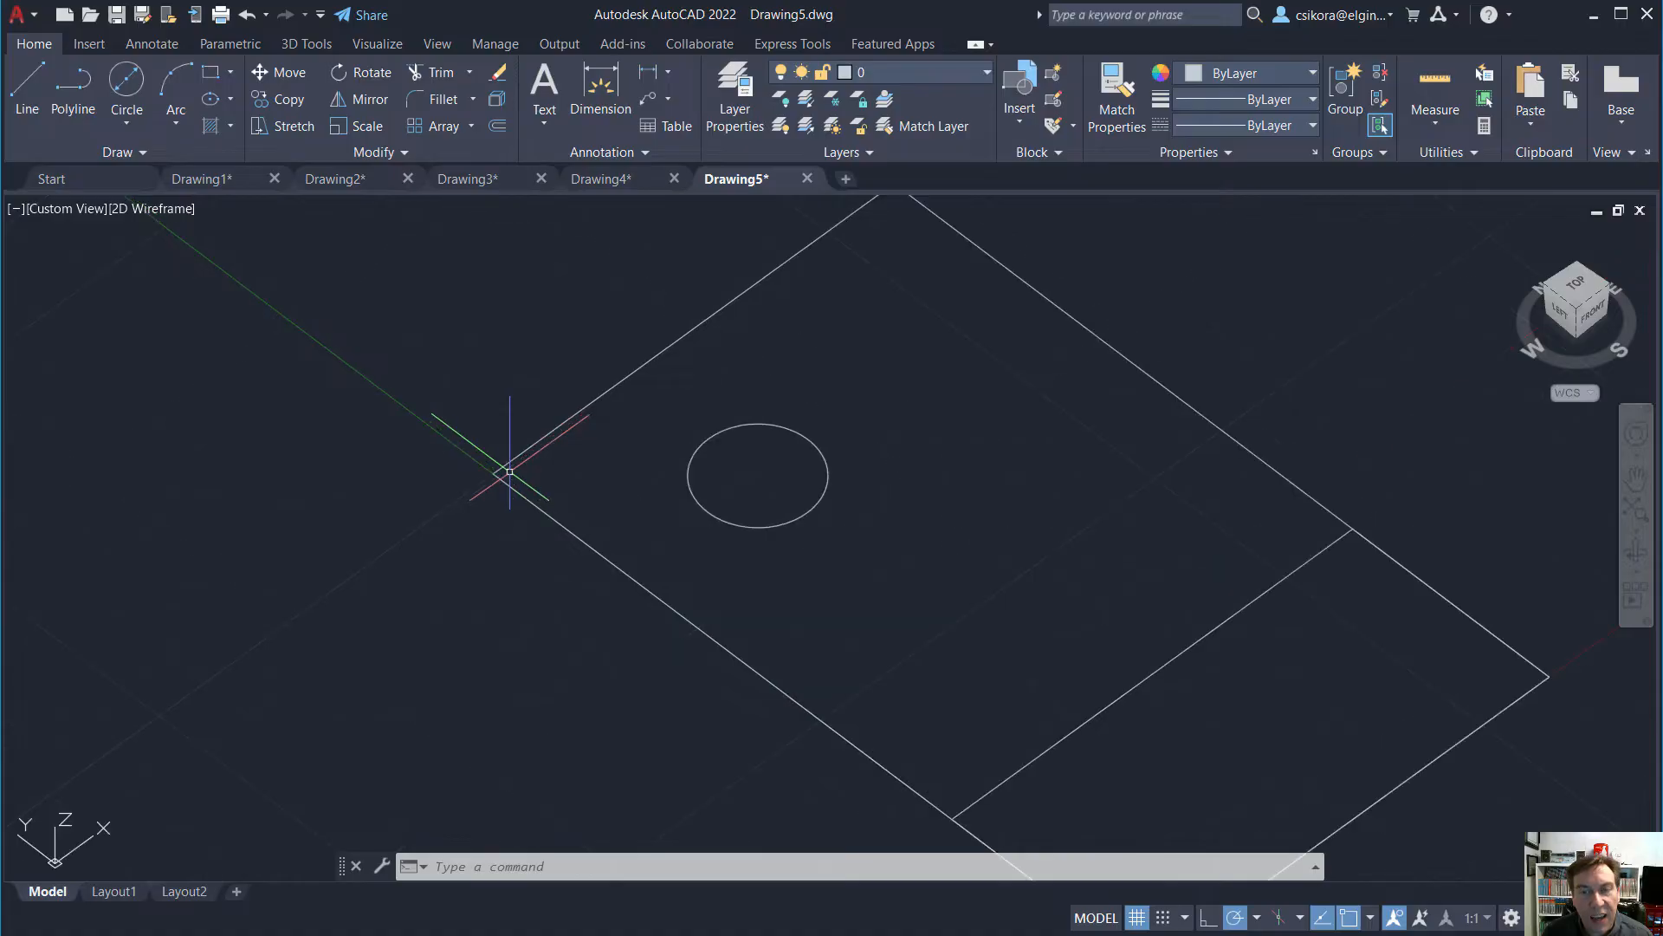
scroll(507, 474, down, 5)
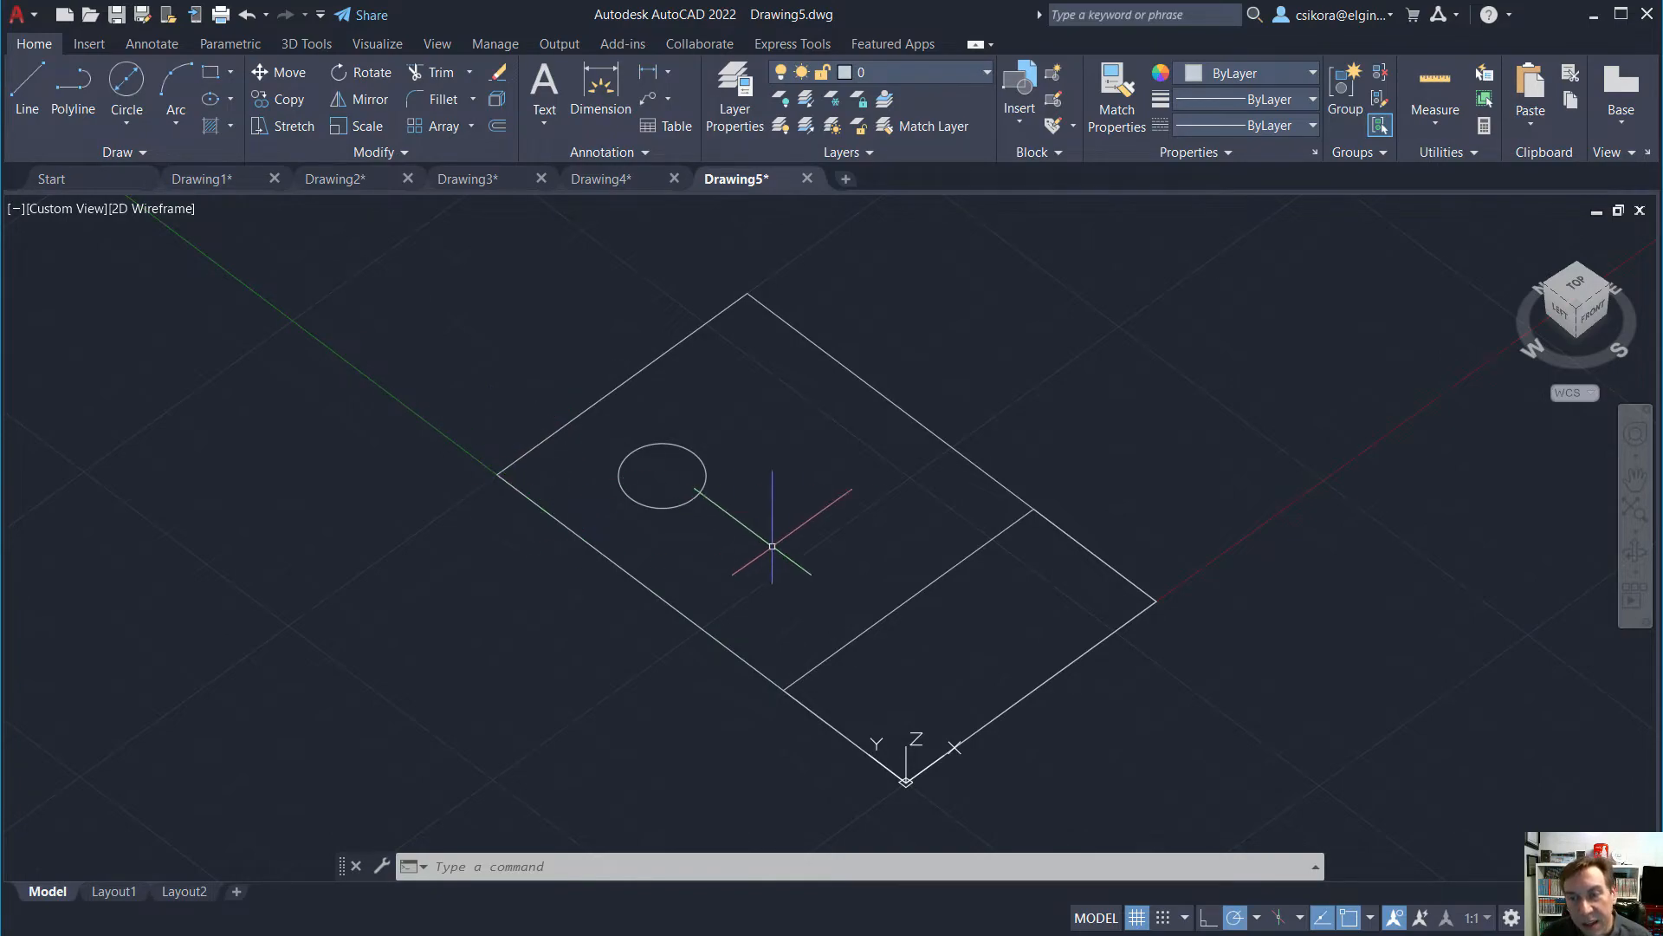
shift+middle_drag(768, 535, 676, 598)
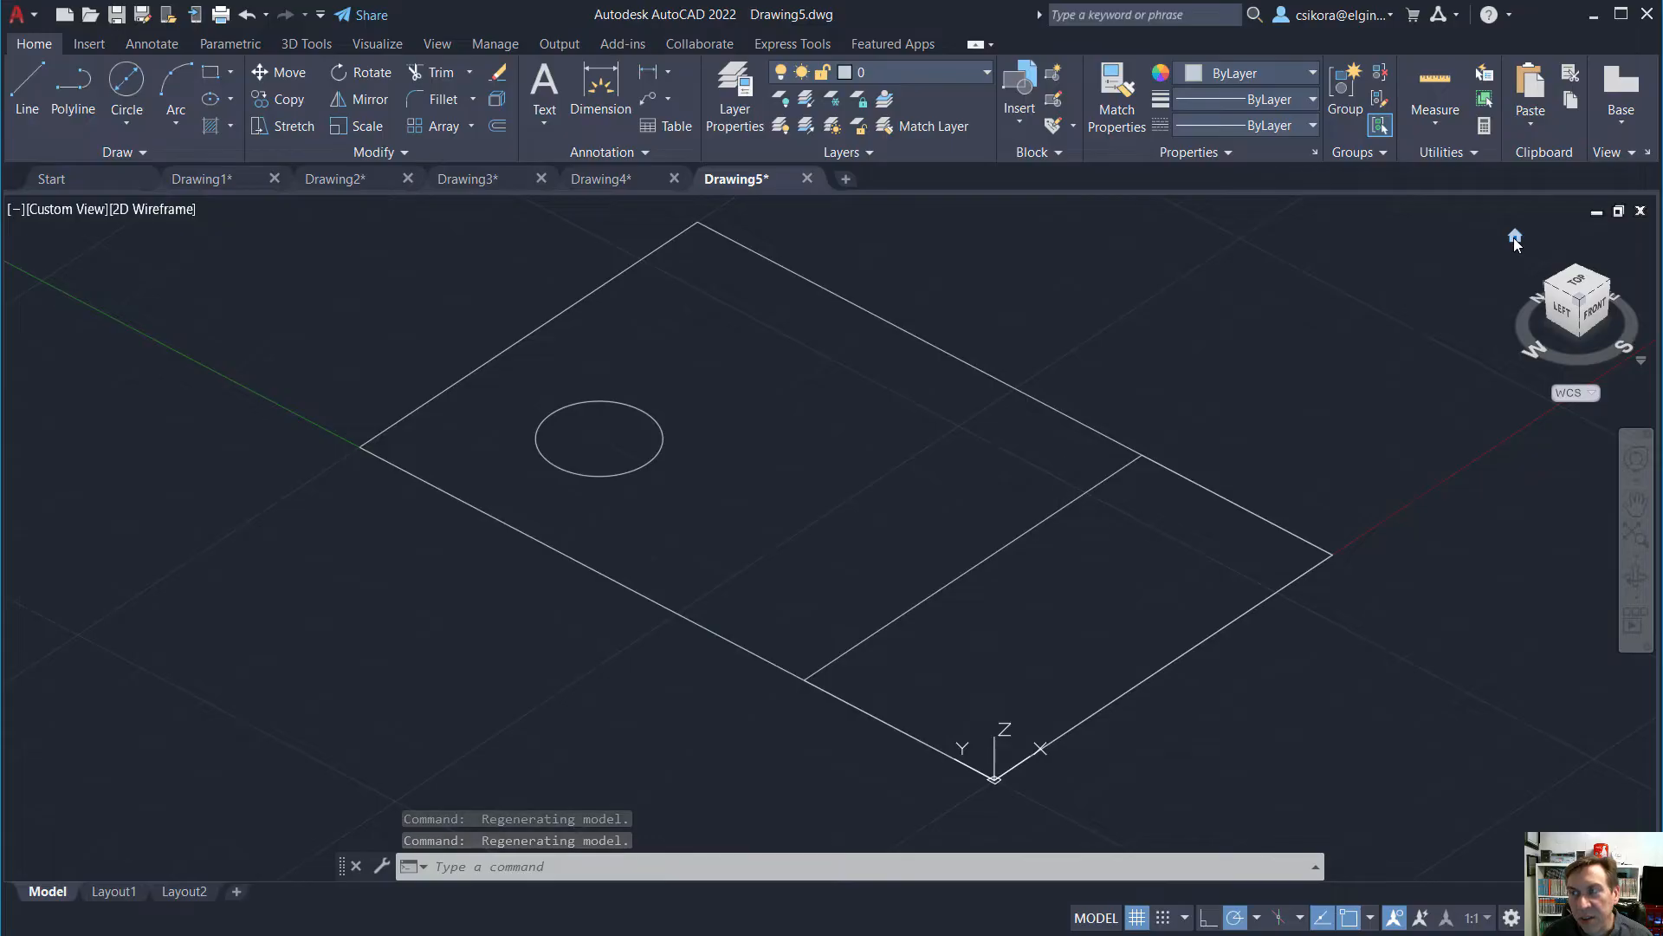
click(1514, 238)
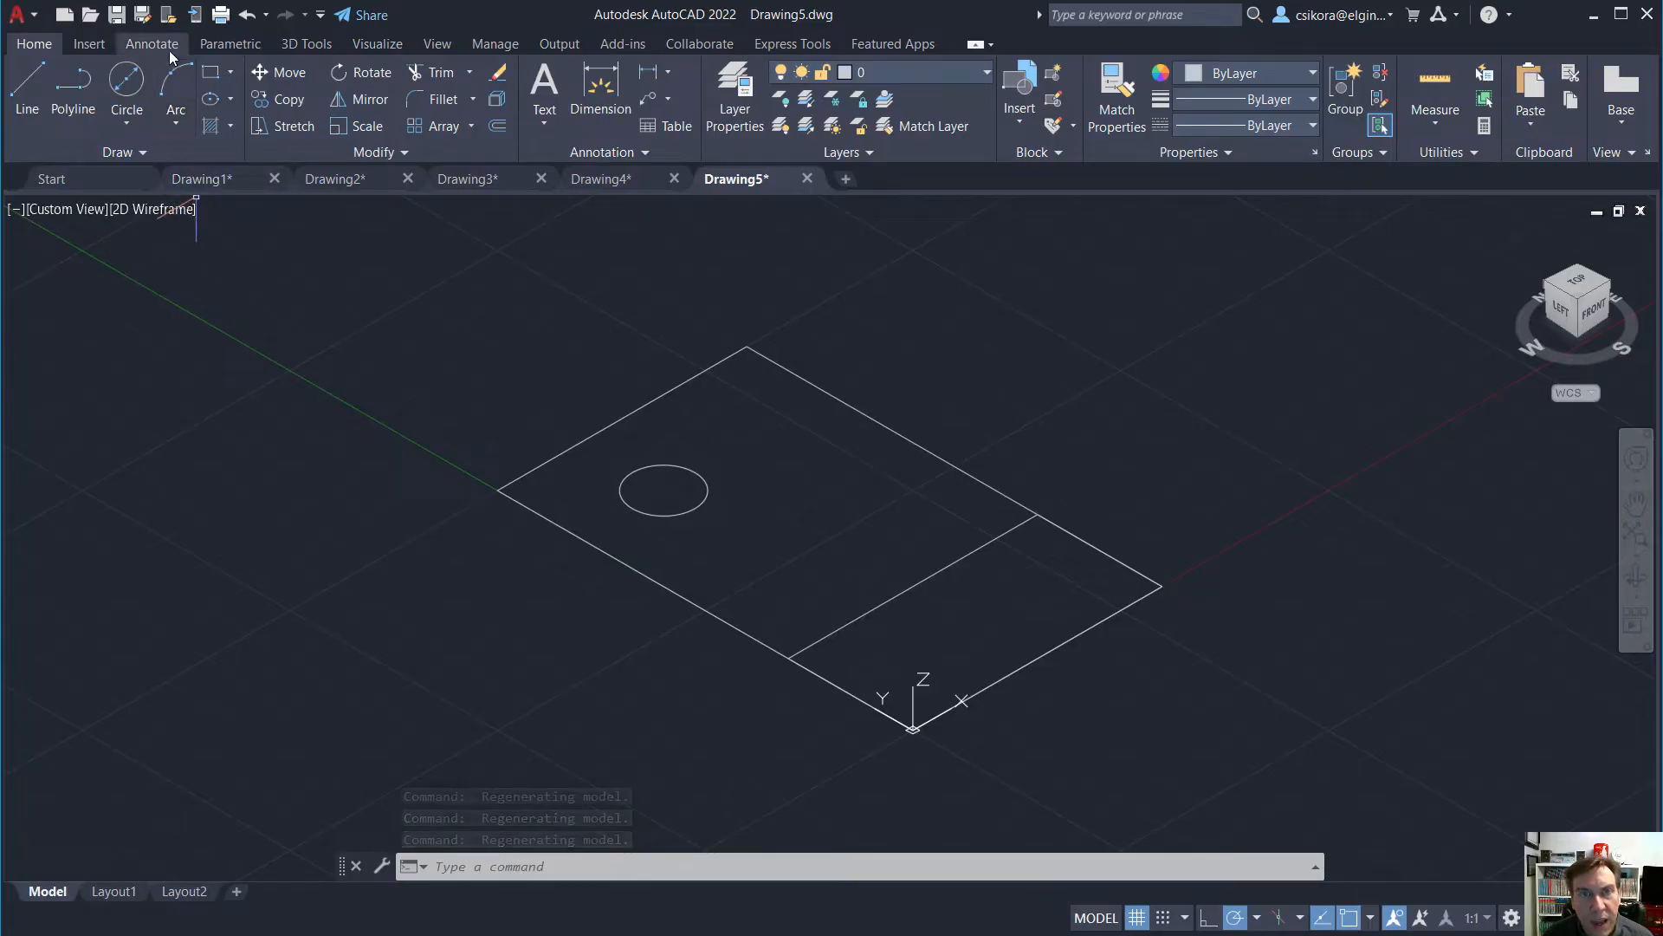
Presspull the 3 by 1.5 rectangular area at the origin upward to a height of 1 unit
click(301, 45)
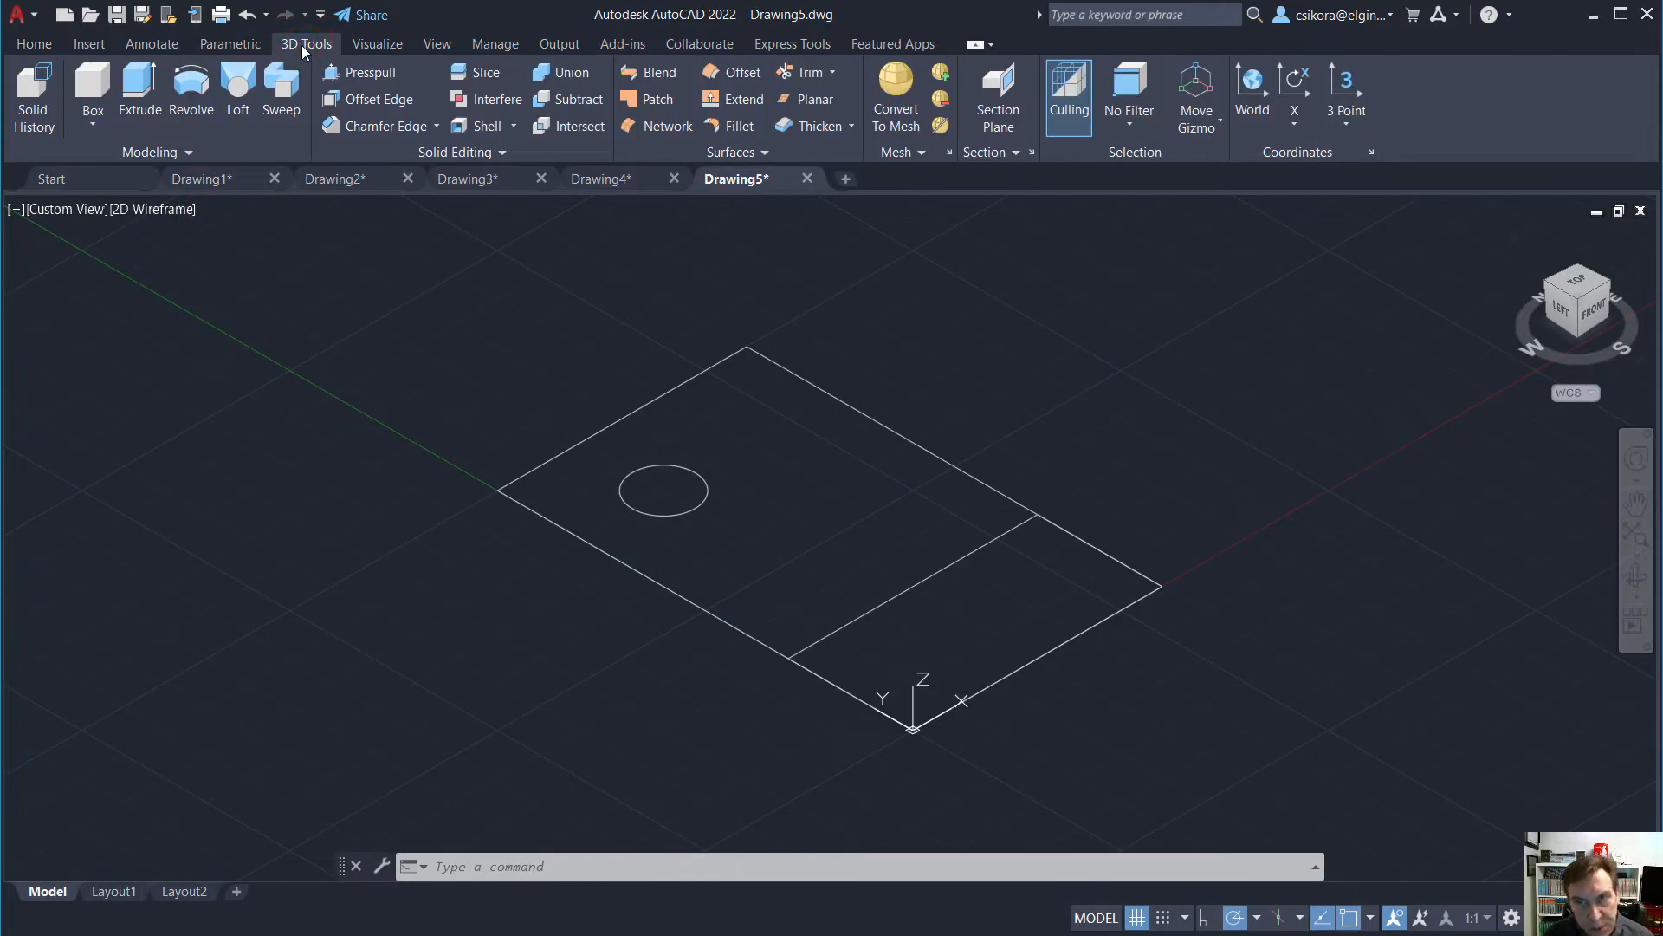
click(347, 75)
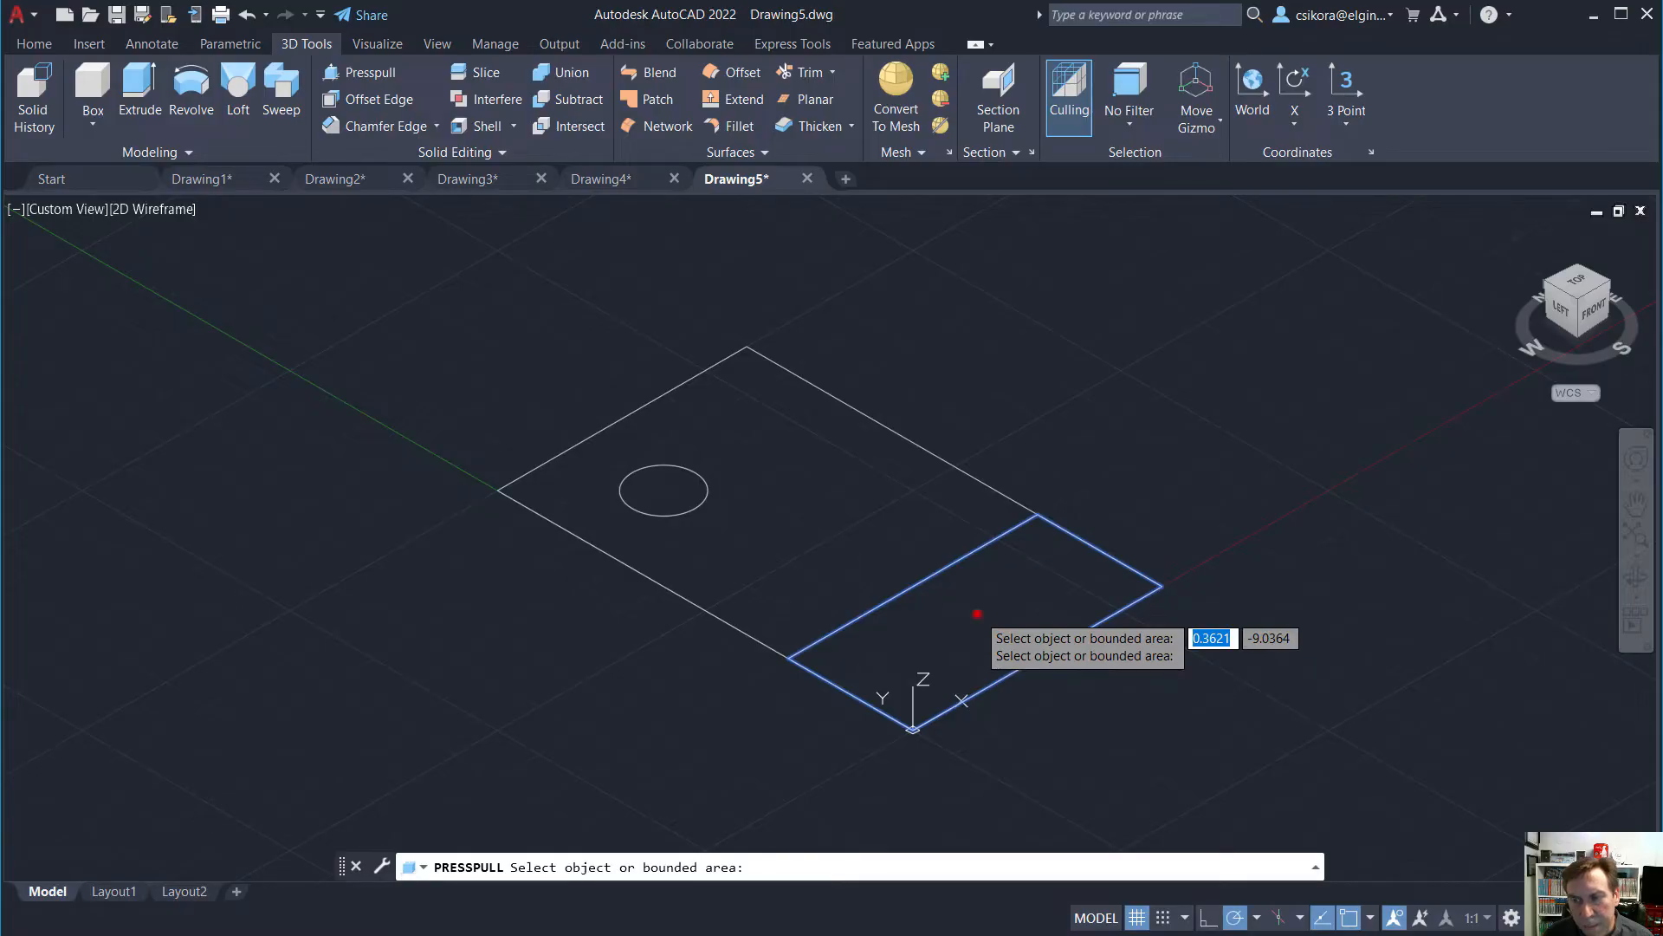
click(977, 613)
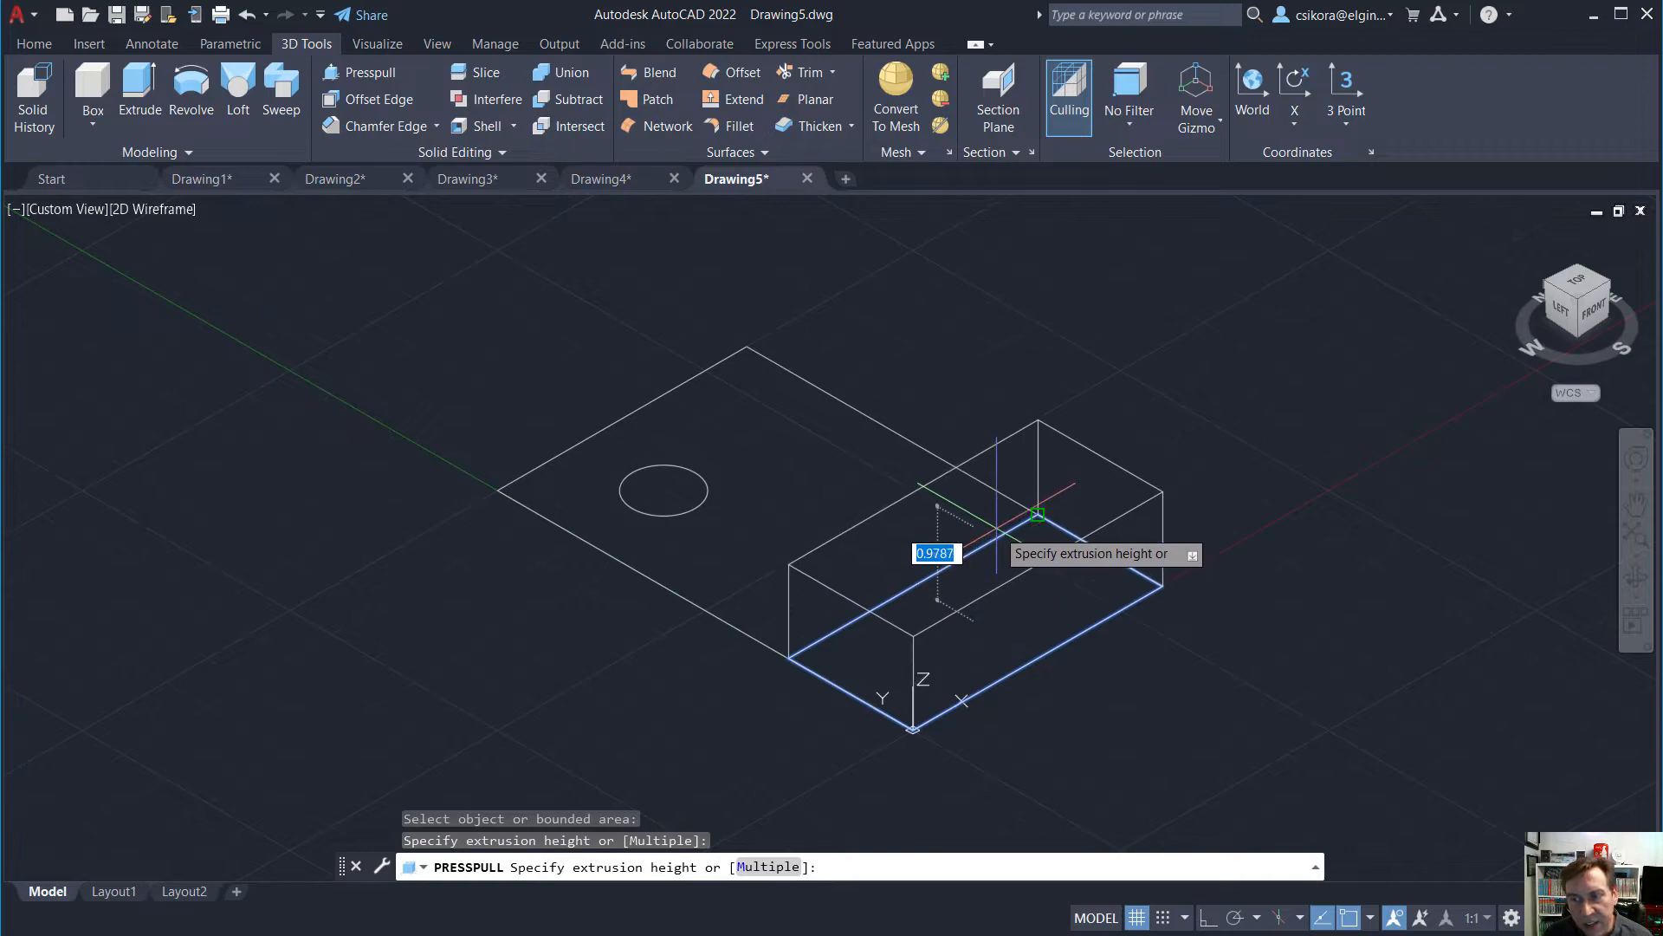
text(1)
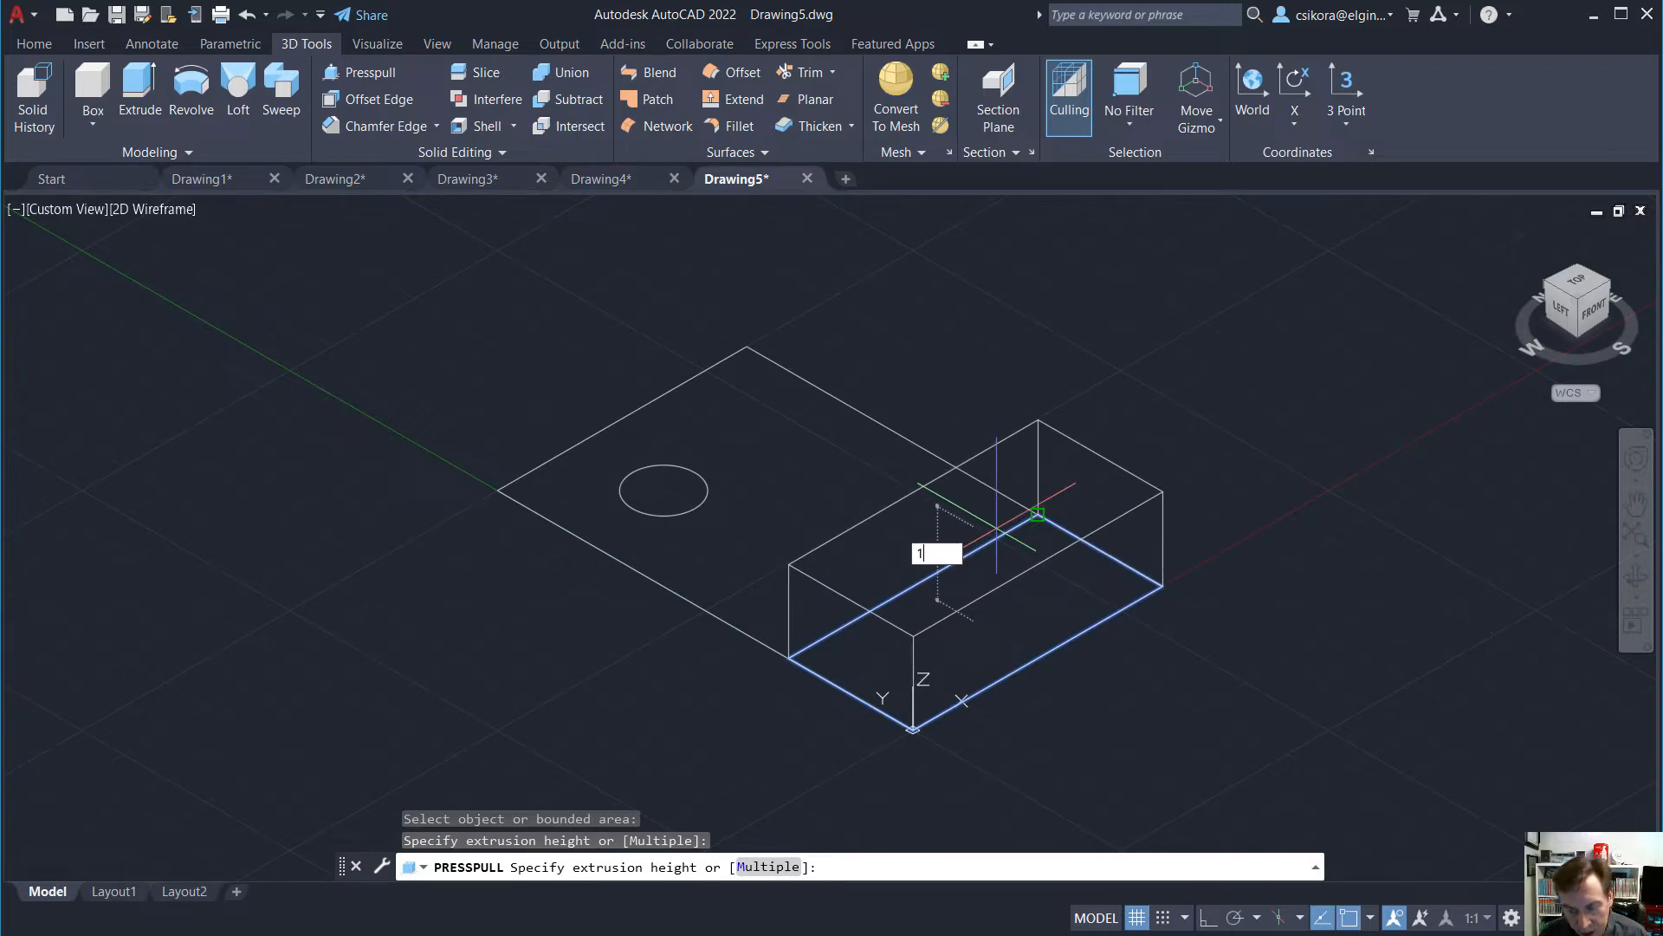
key(Return)
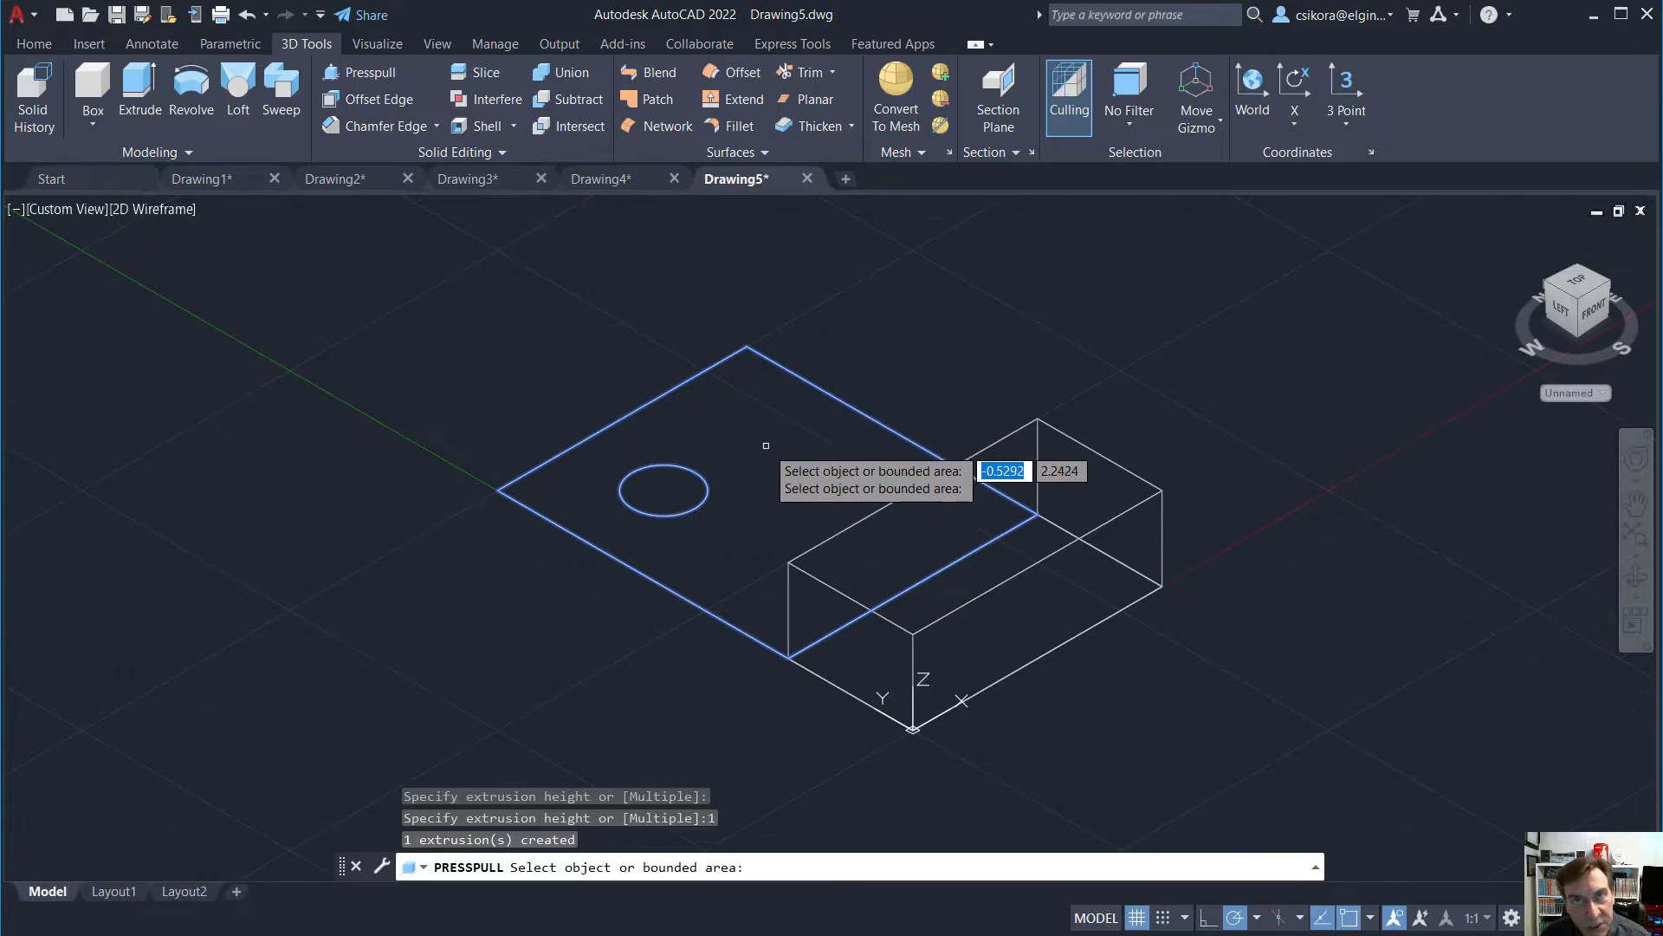
Presspull the remaining area around the circle to a height of 0.5, leaving the circle as a through hole
click(766, 445)
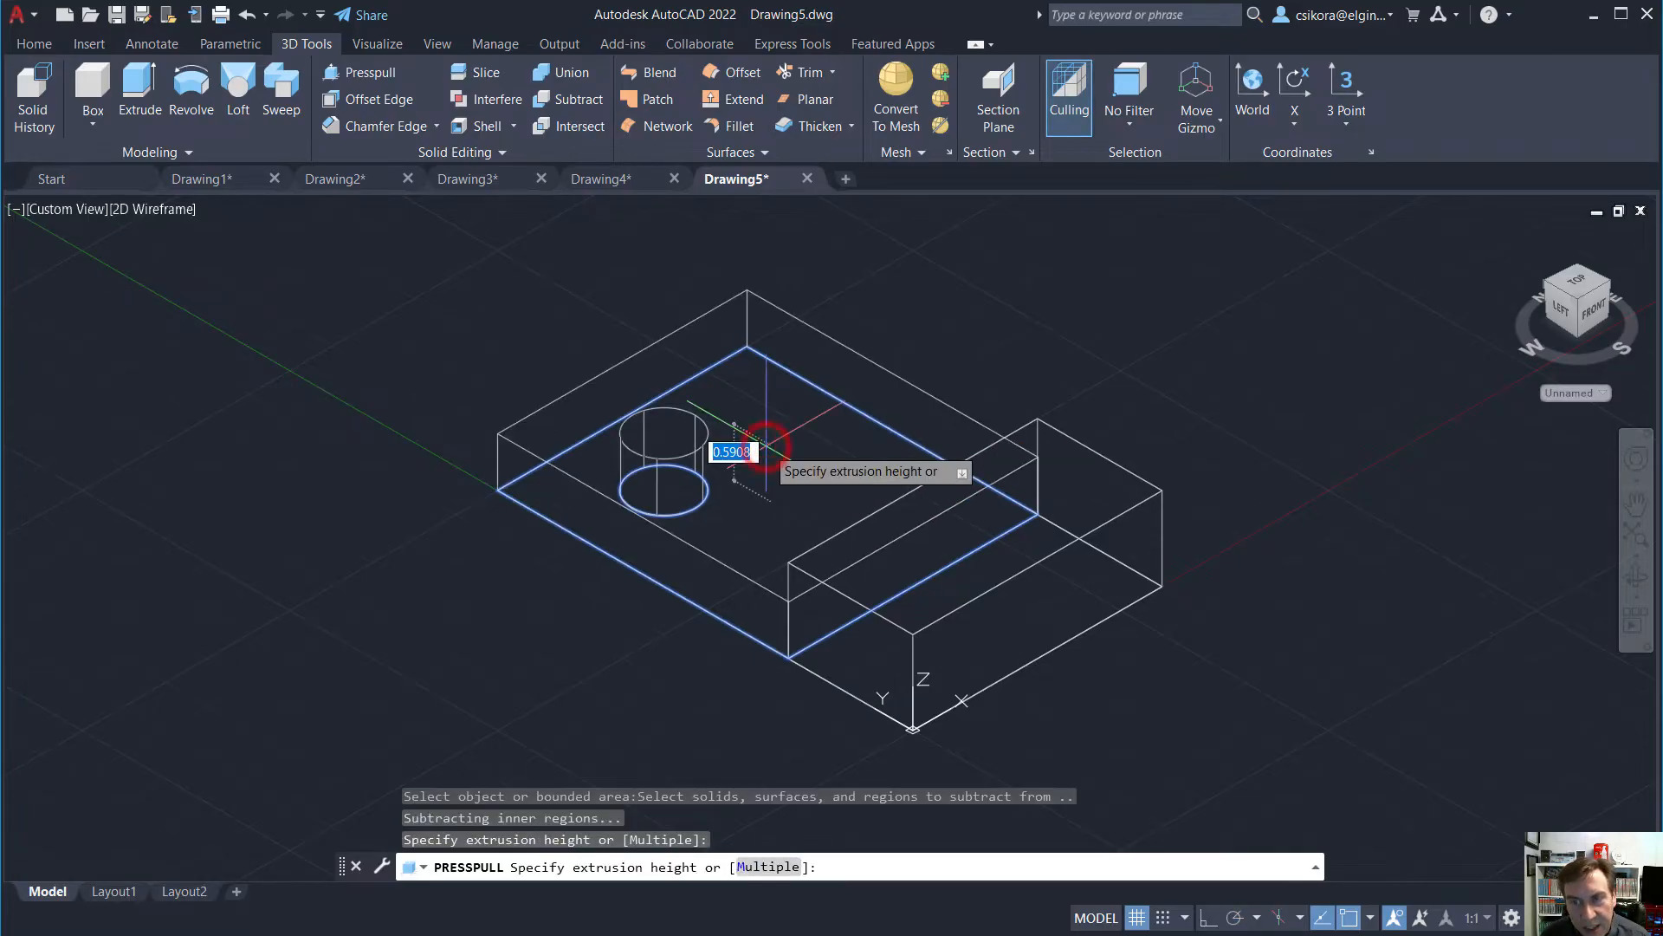
text(.5)
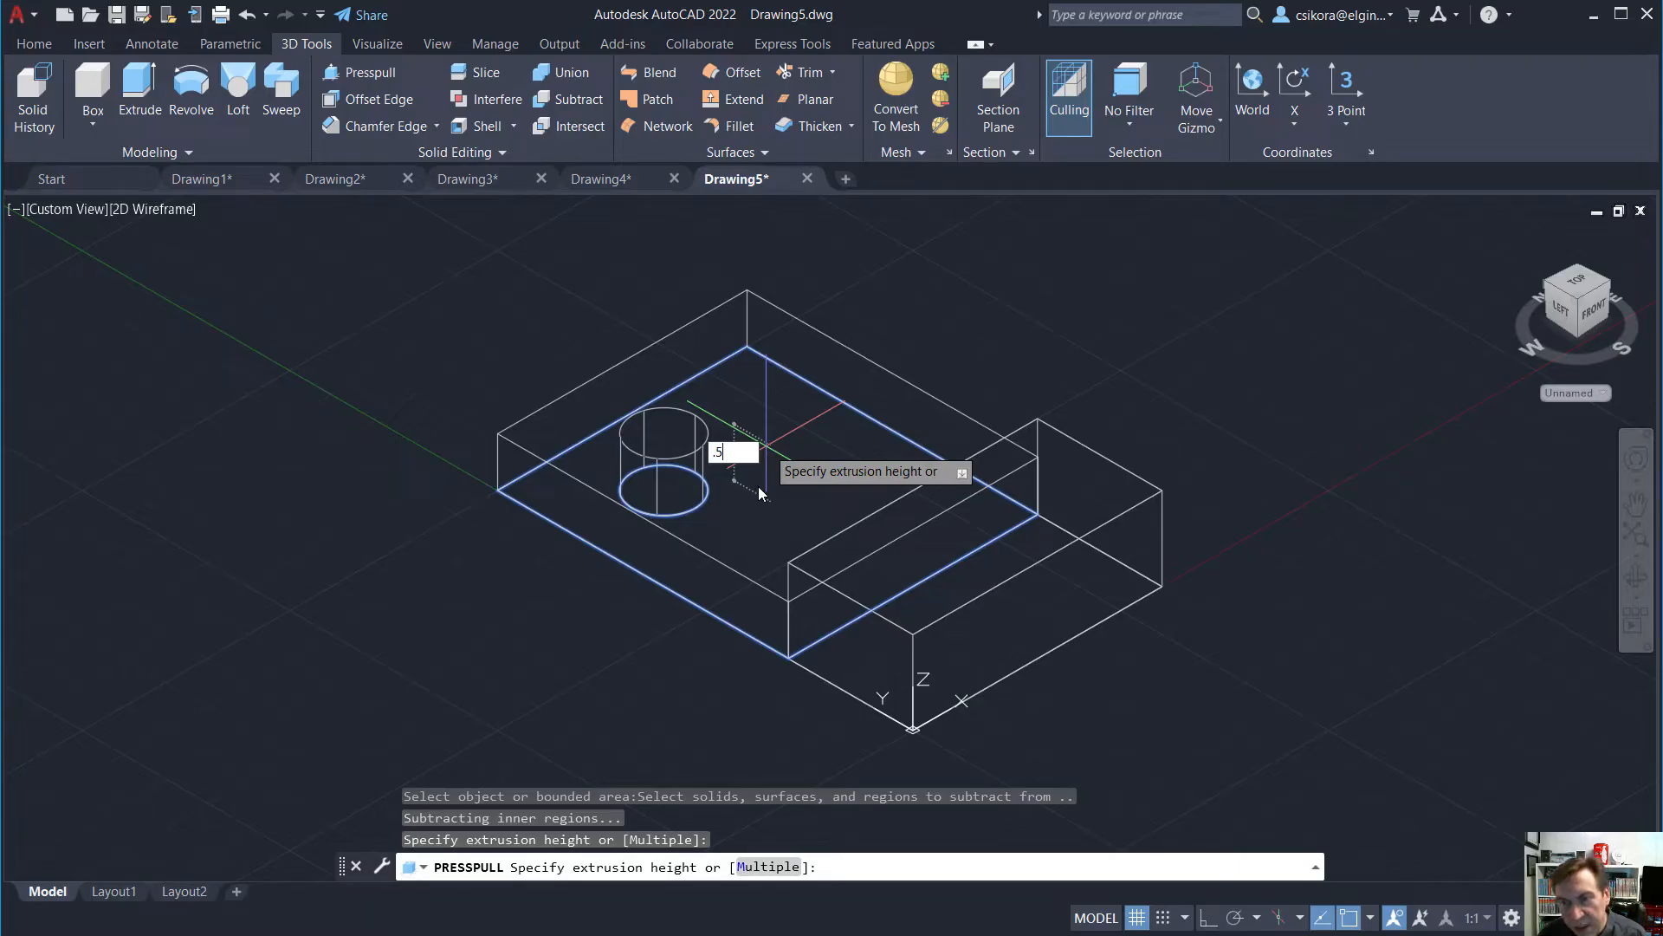
key(Return)
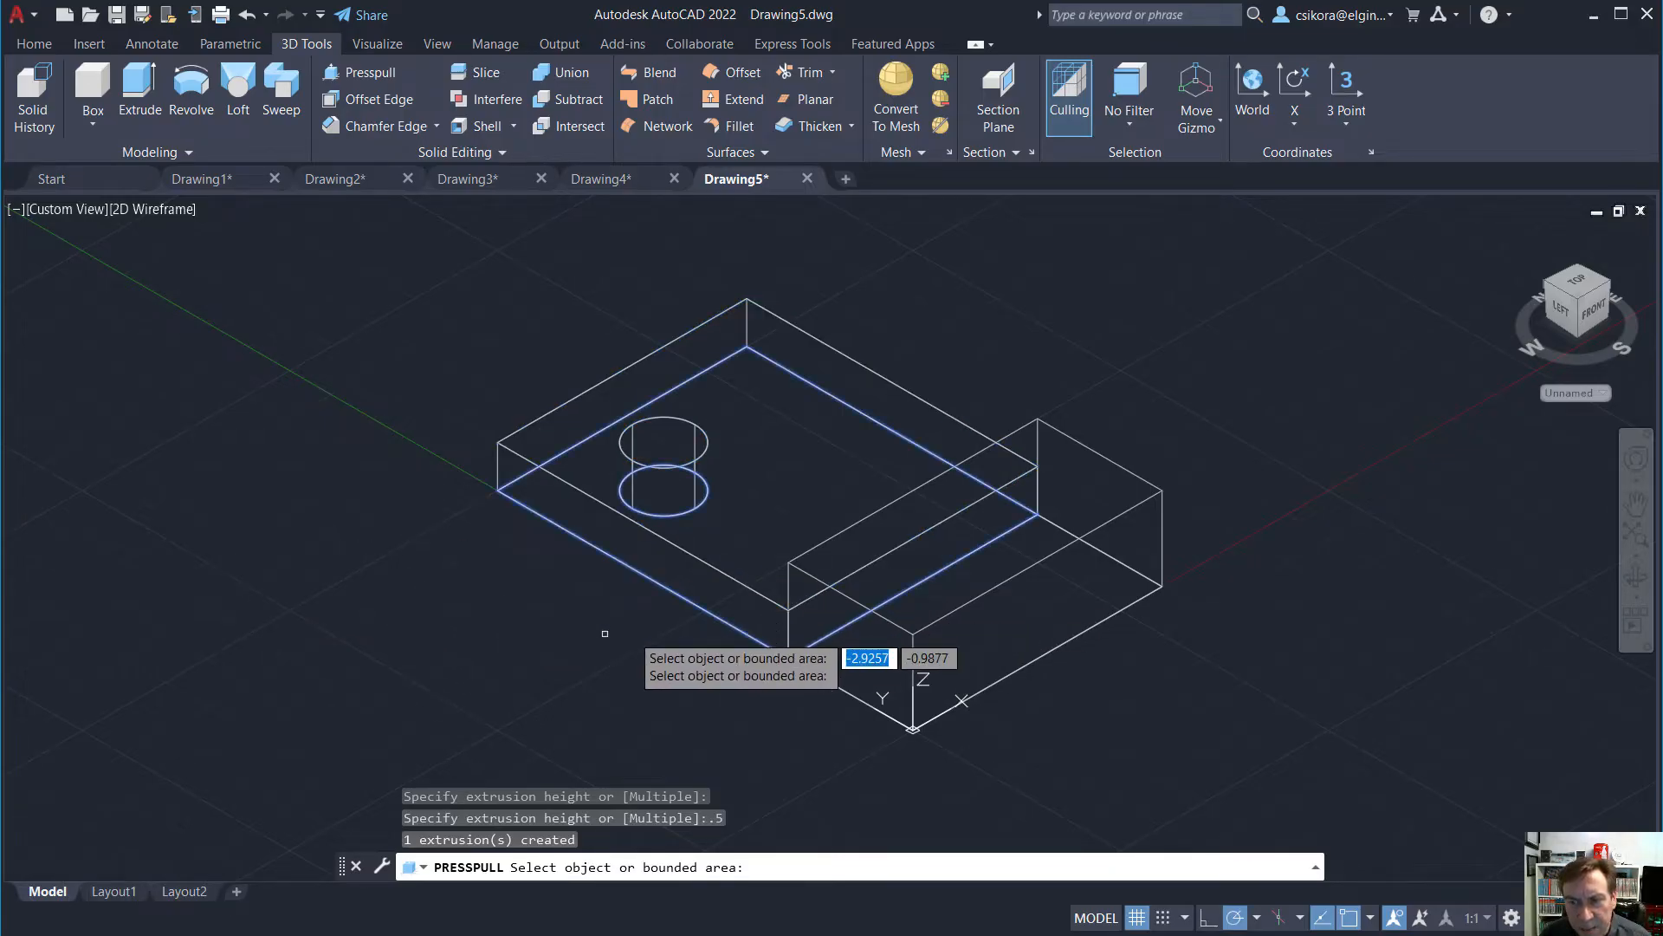
key(Return)
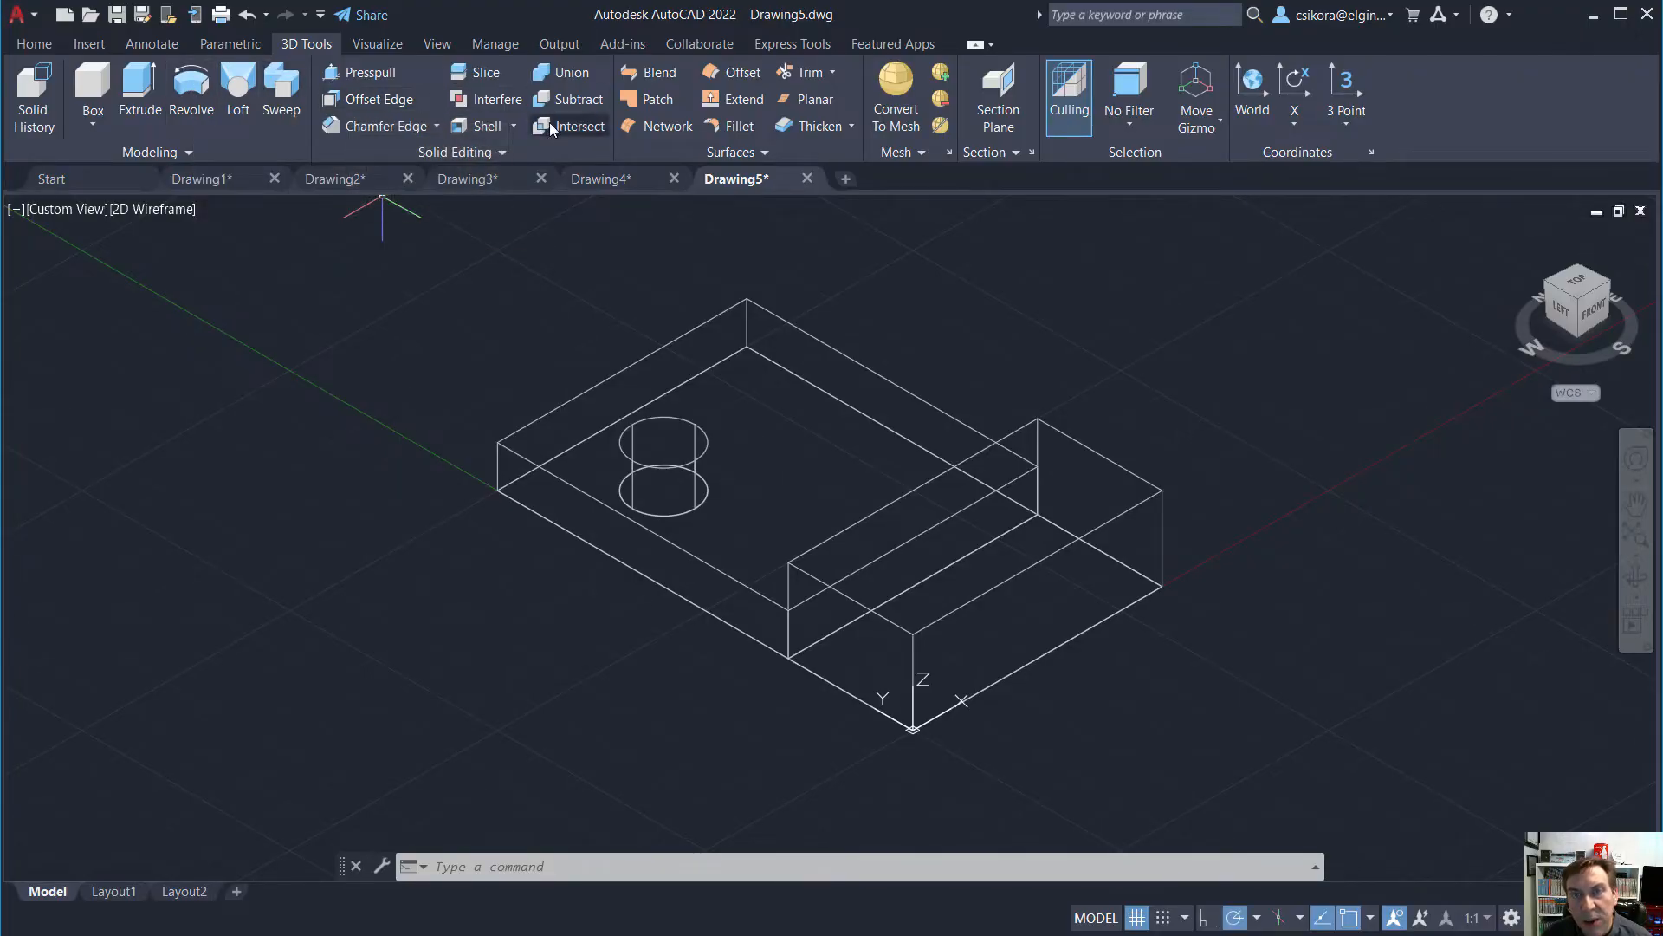
Union the thin plate with the hole and the taller block into one solid
click(545, 75)
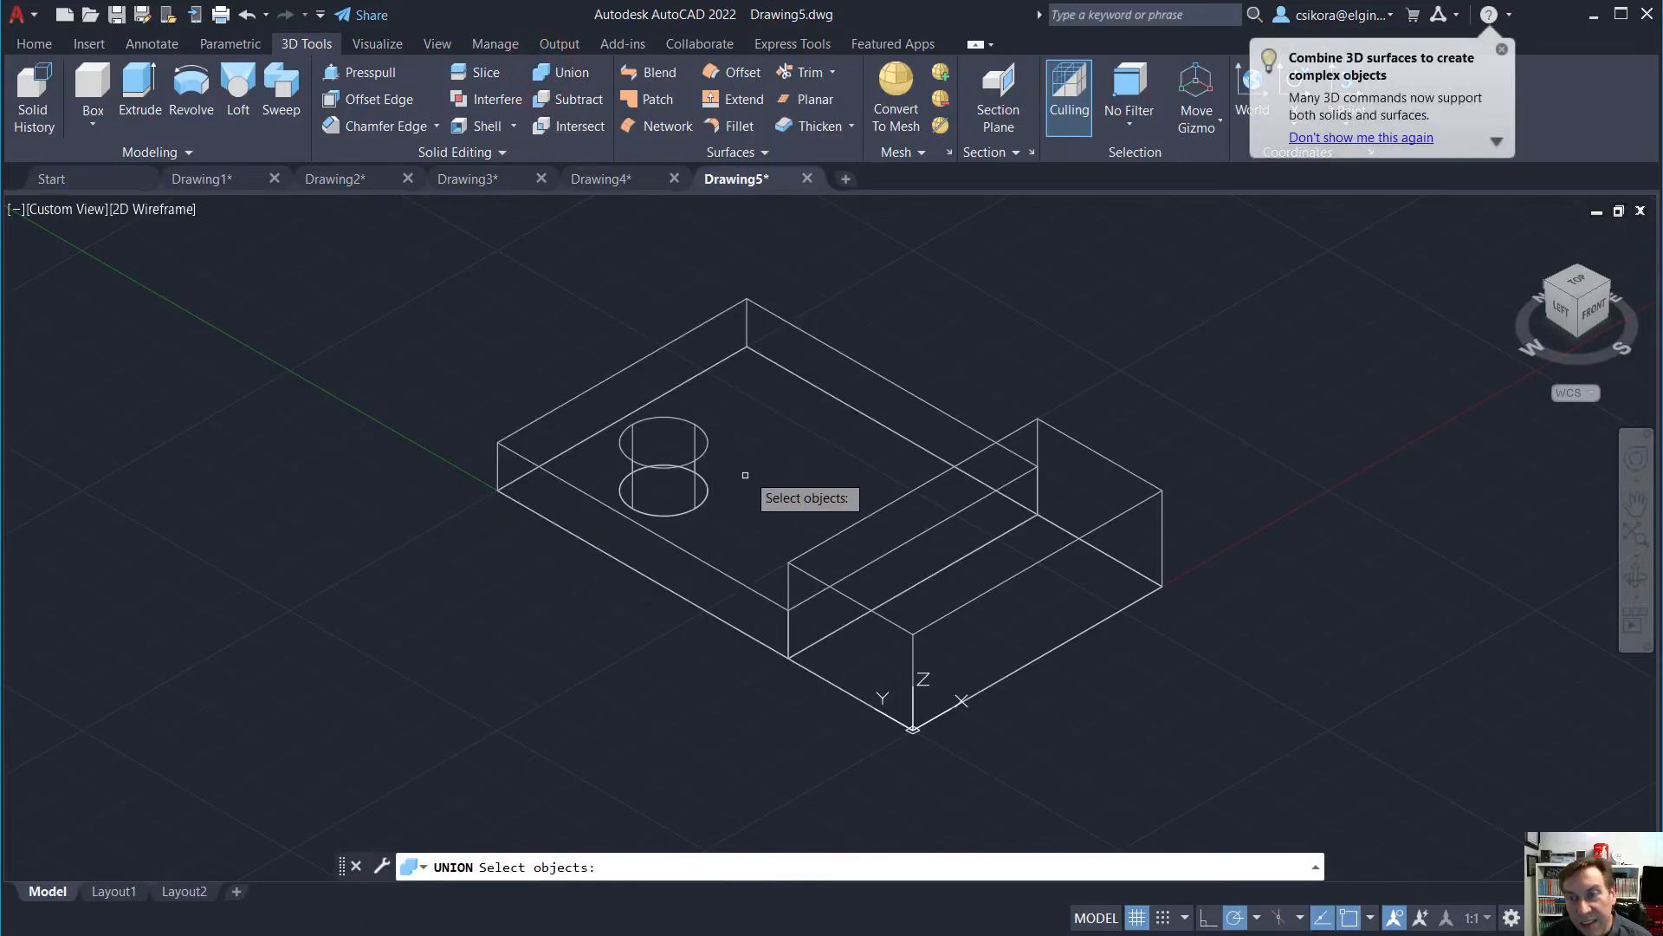
click(730, 487)
click(652, 589)
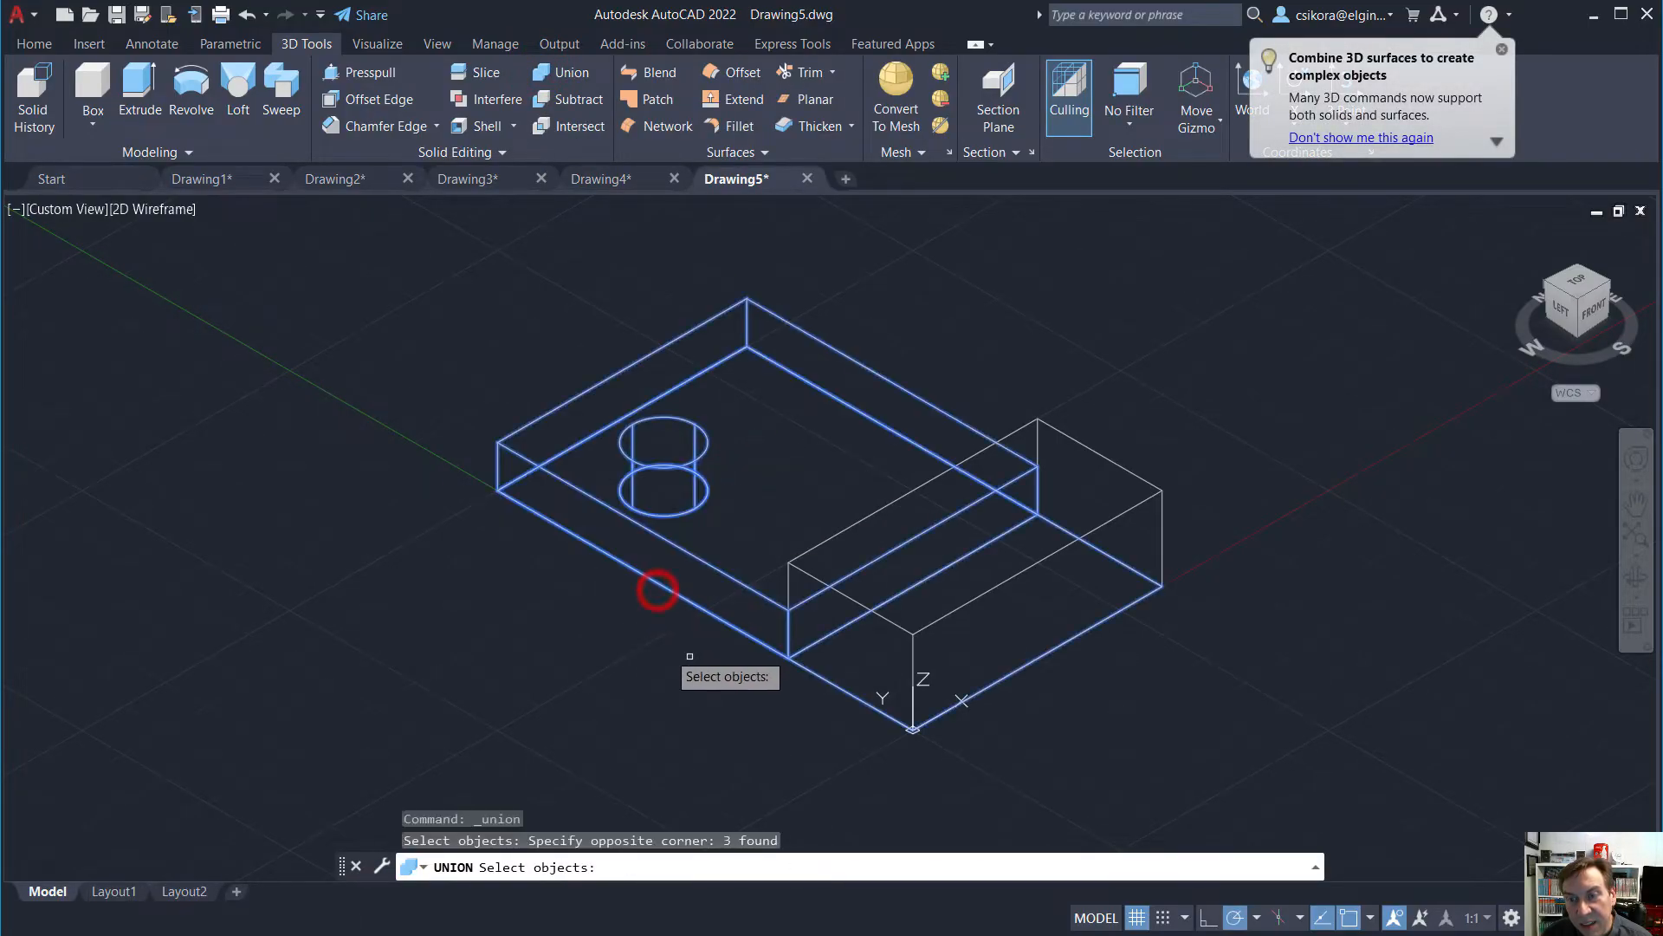
click(886, 616)
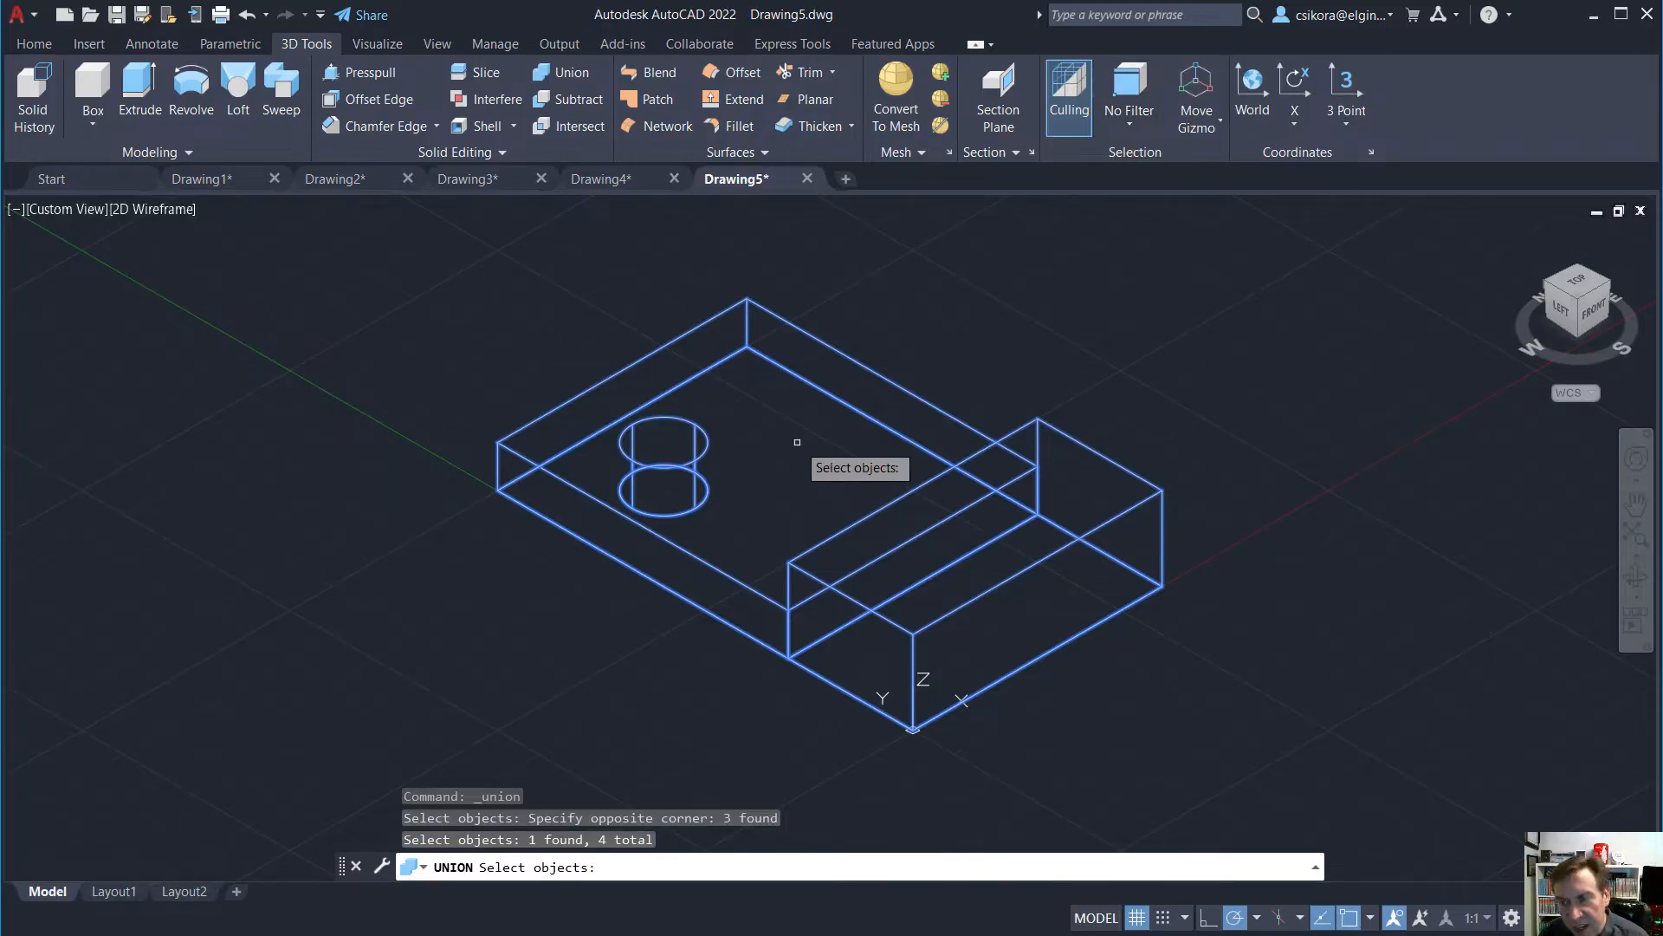
key(Return)
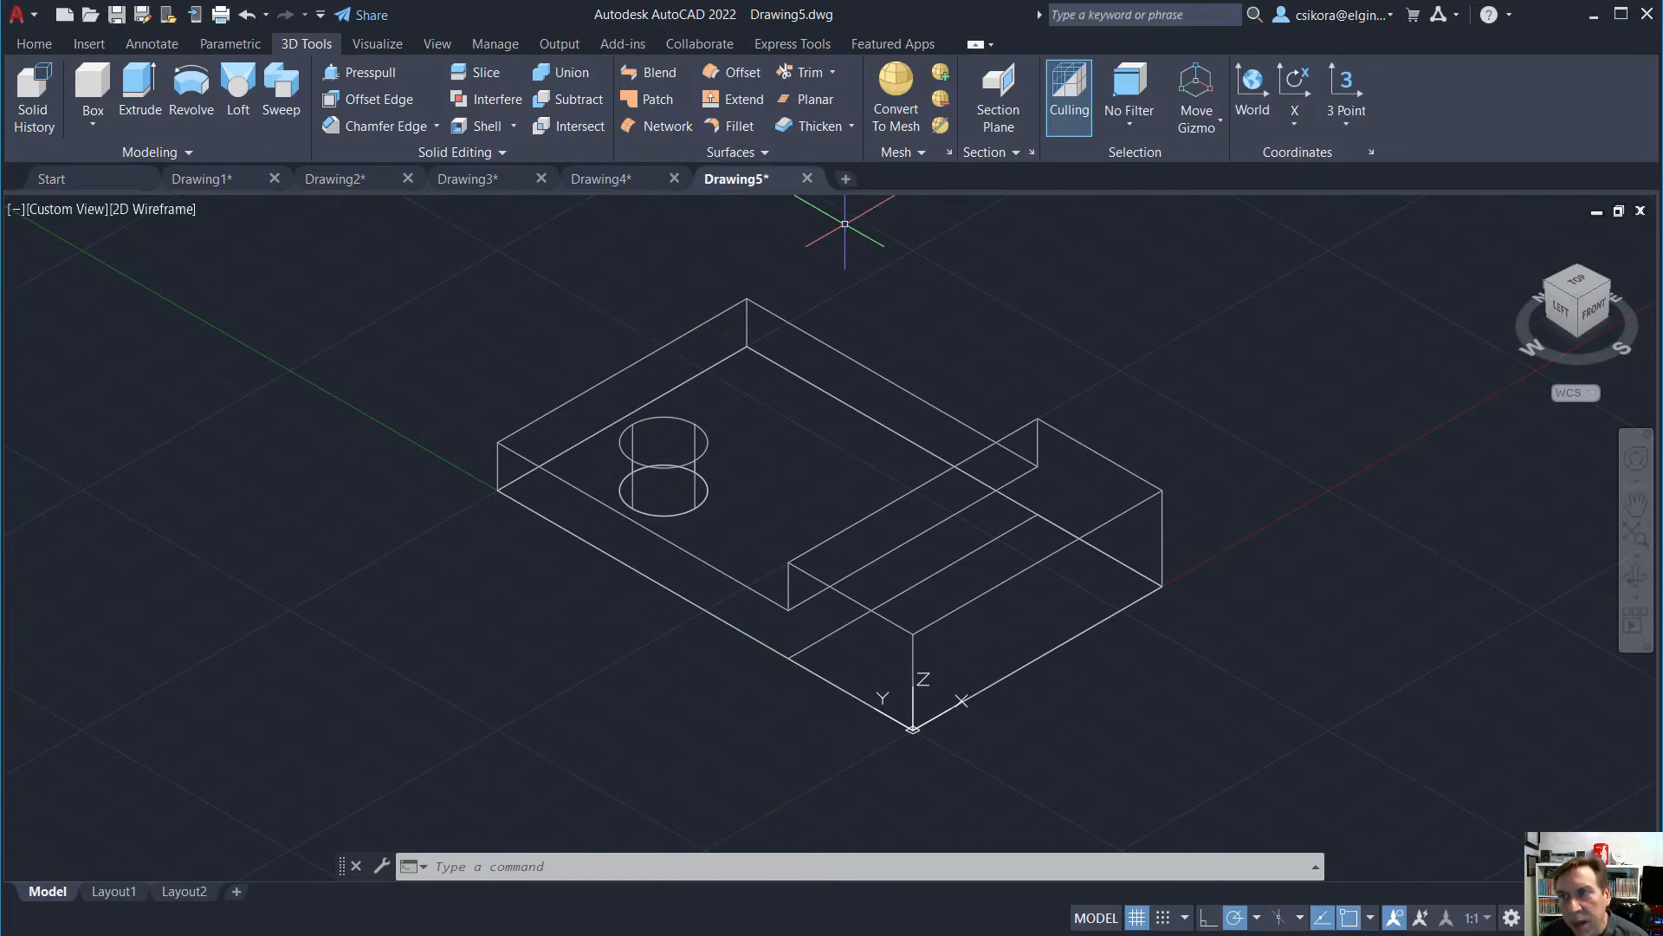
Try the Conceptual, Shaded with edges and X-Ray visual styles on the united solid
click(378, 43)
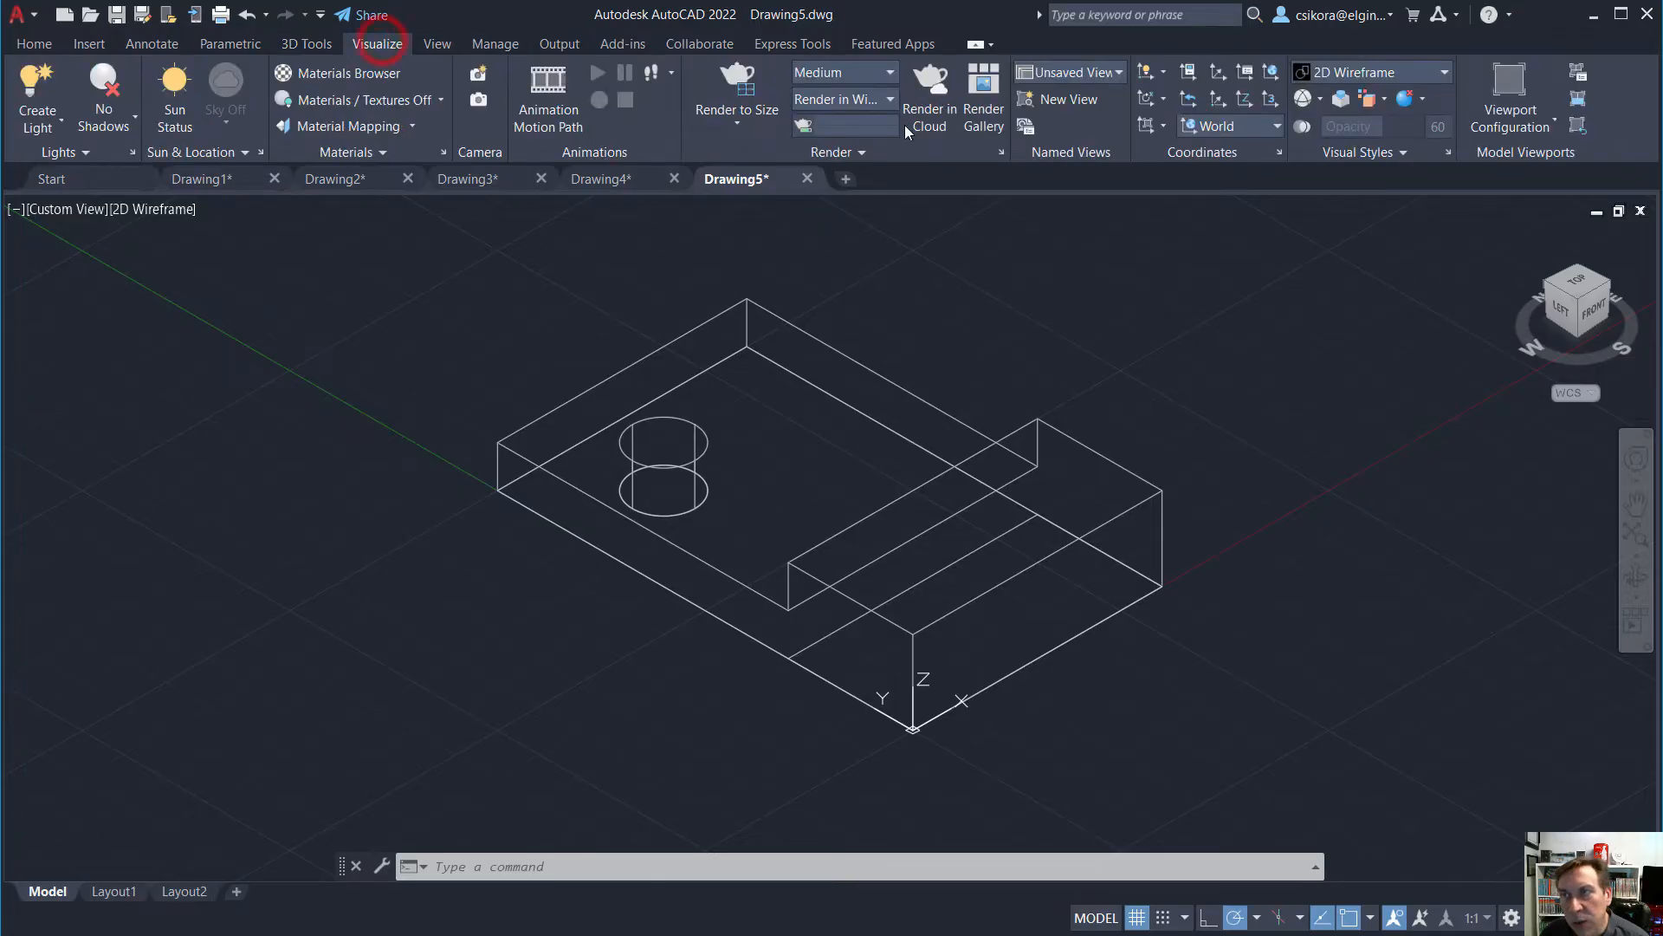
click(1322, 73)
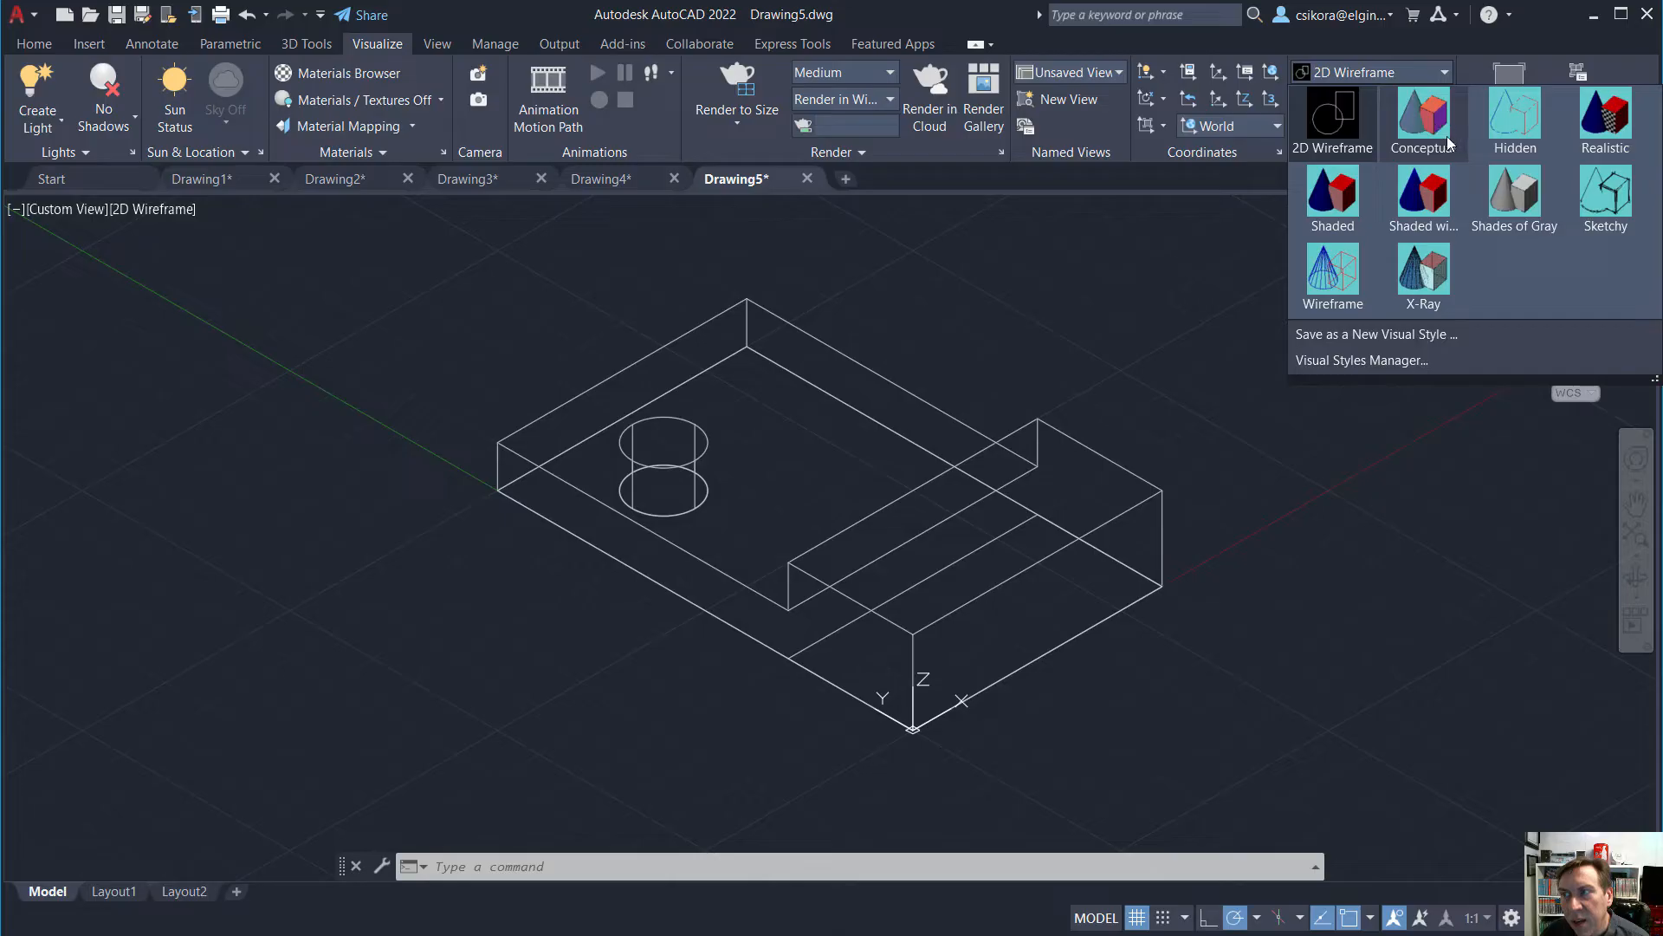
click(1425, 127)
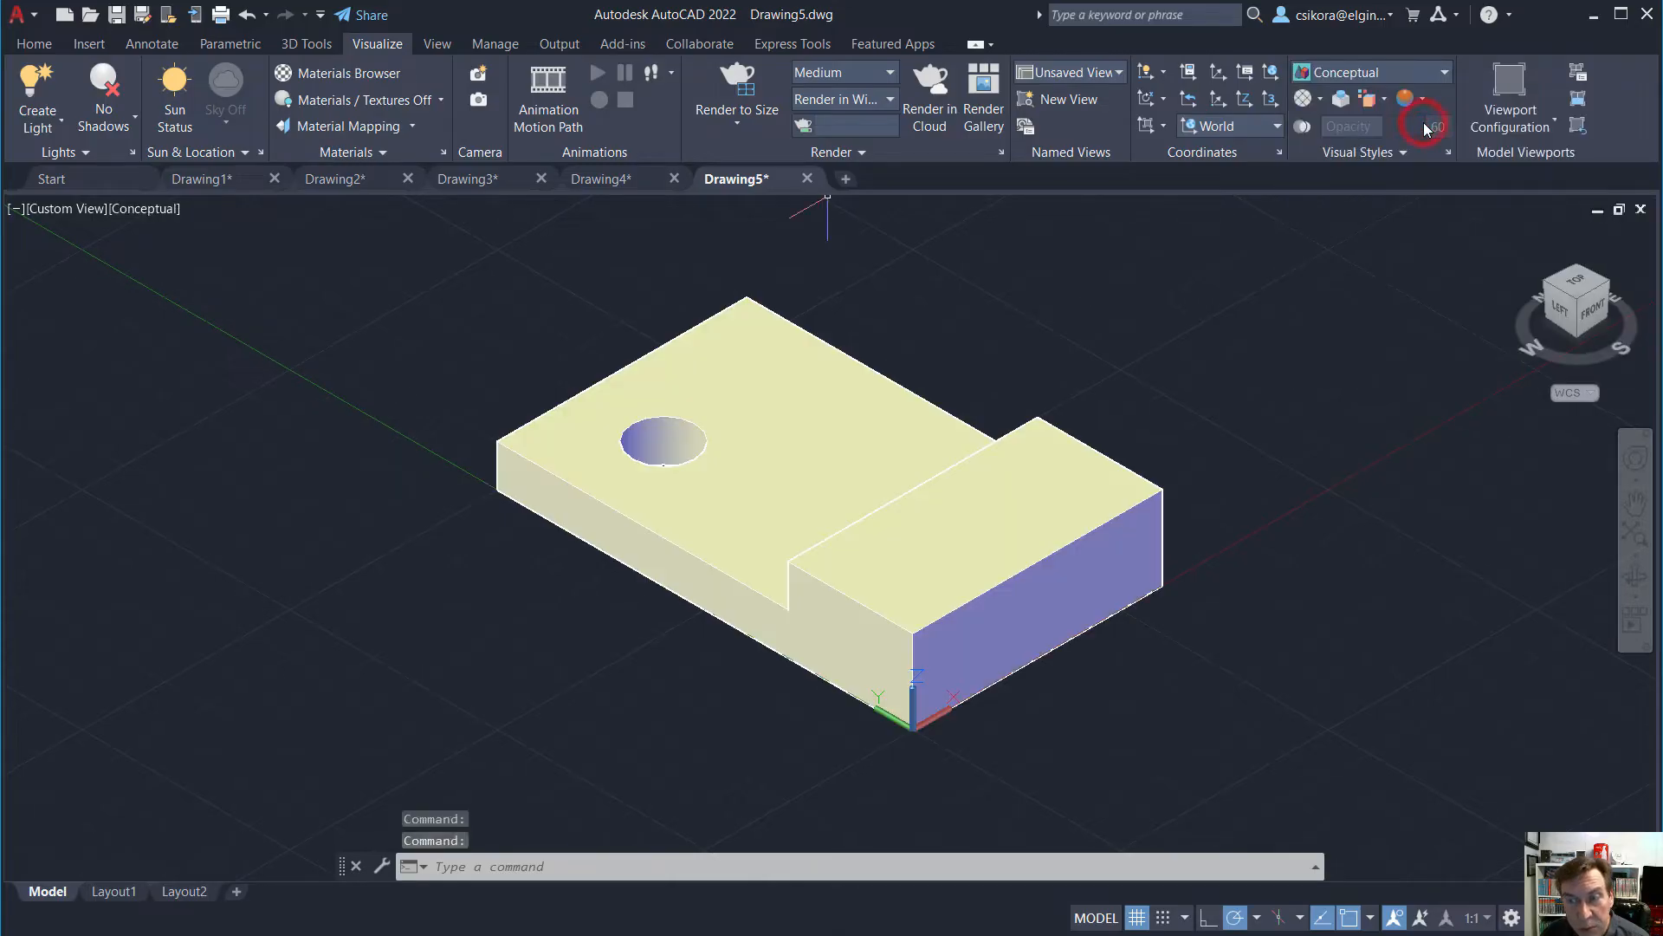
click(1379, 71)
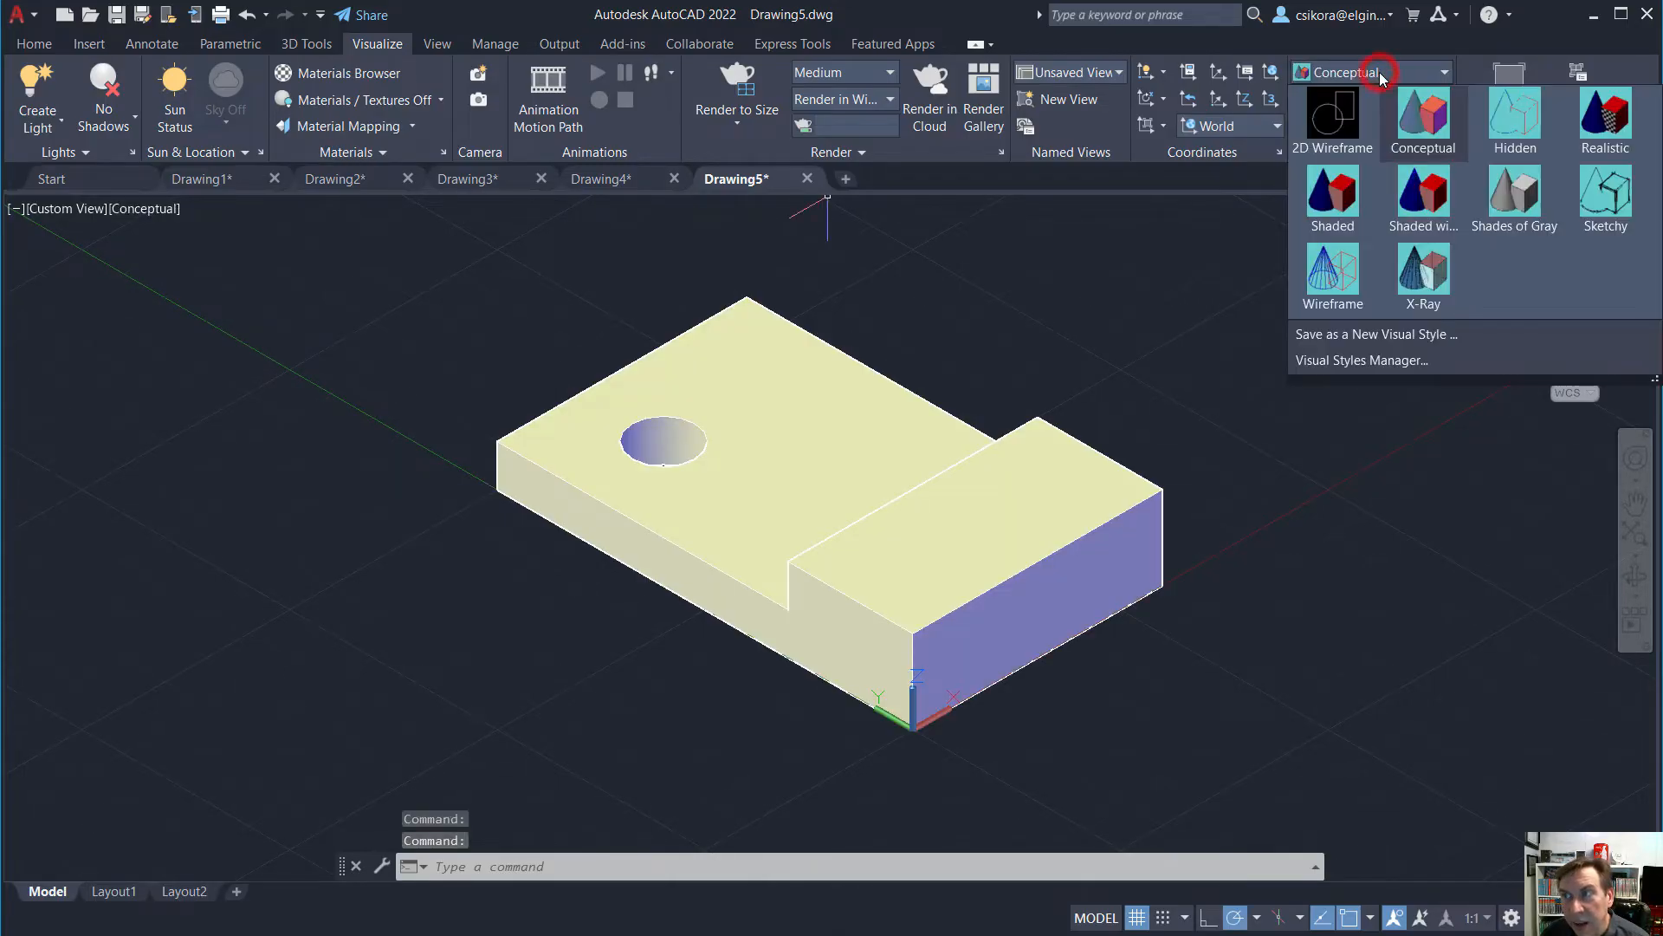
click(1416, 189)
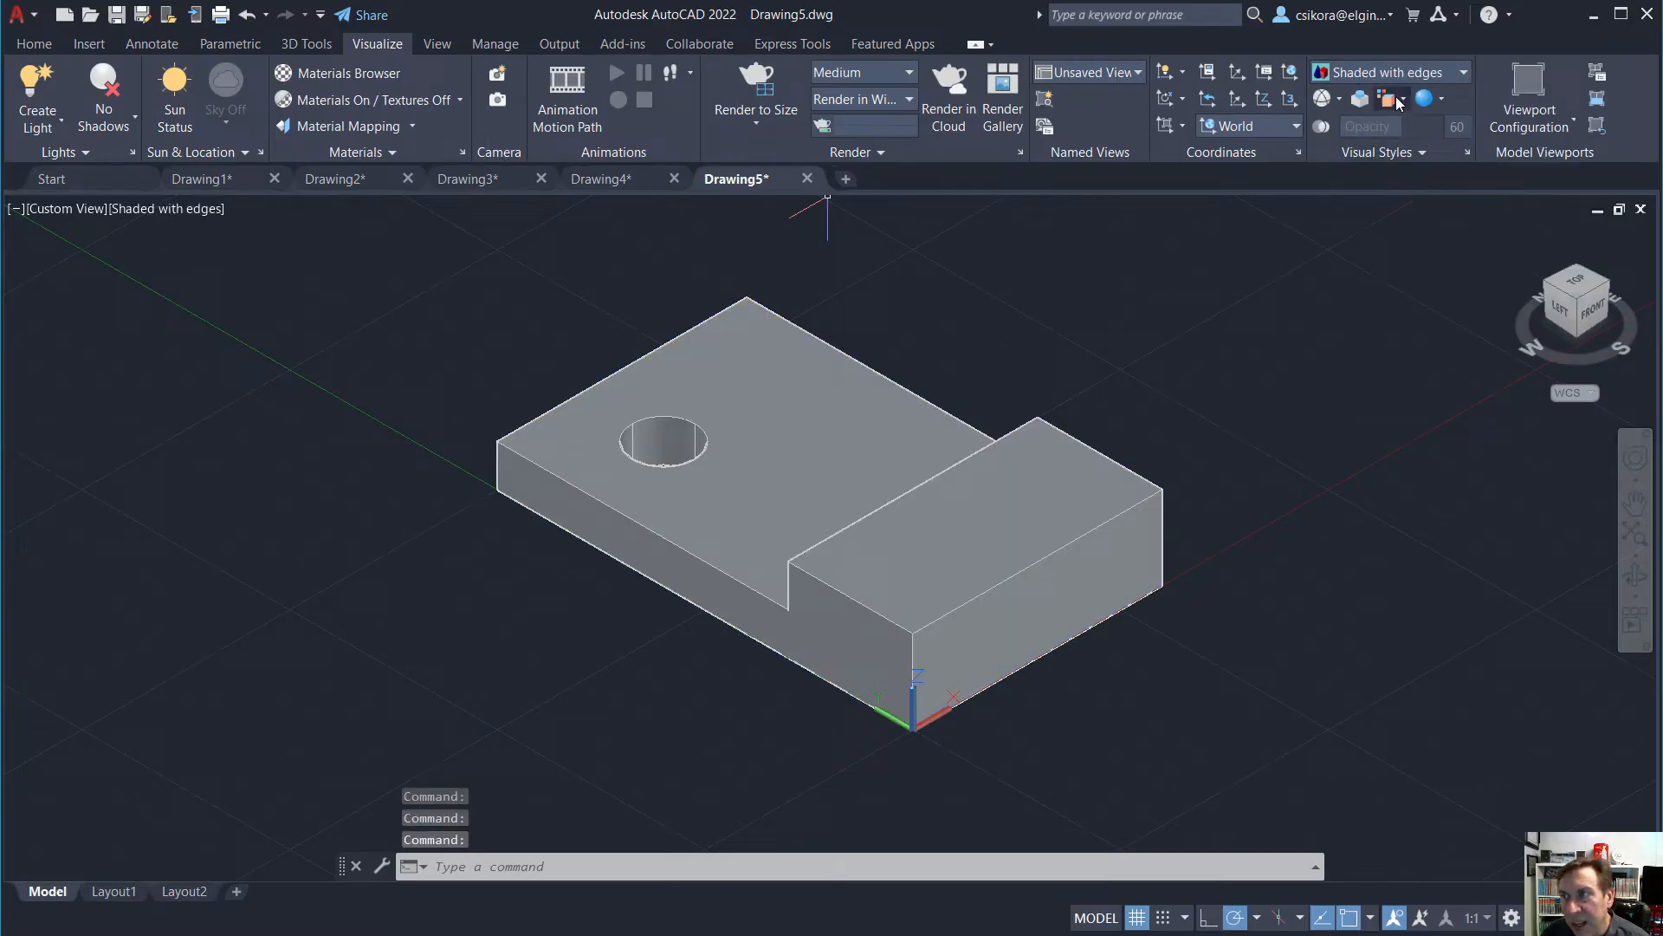
click(1387, 72)
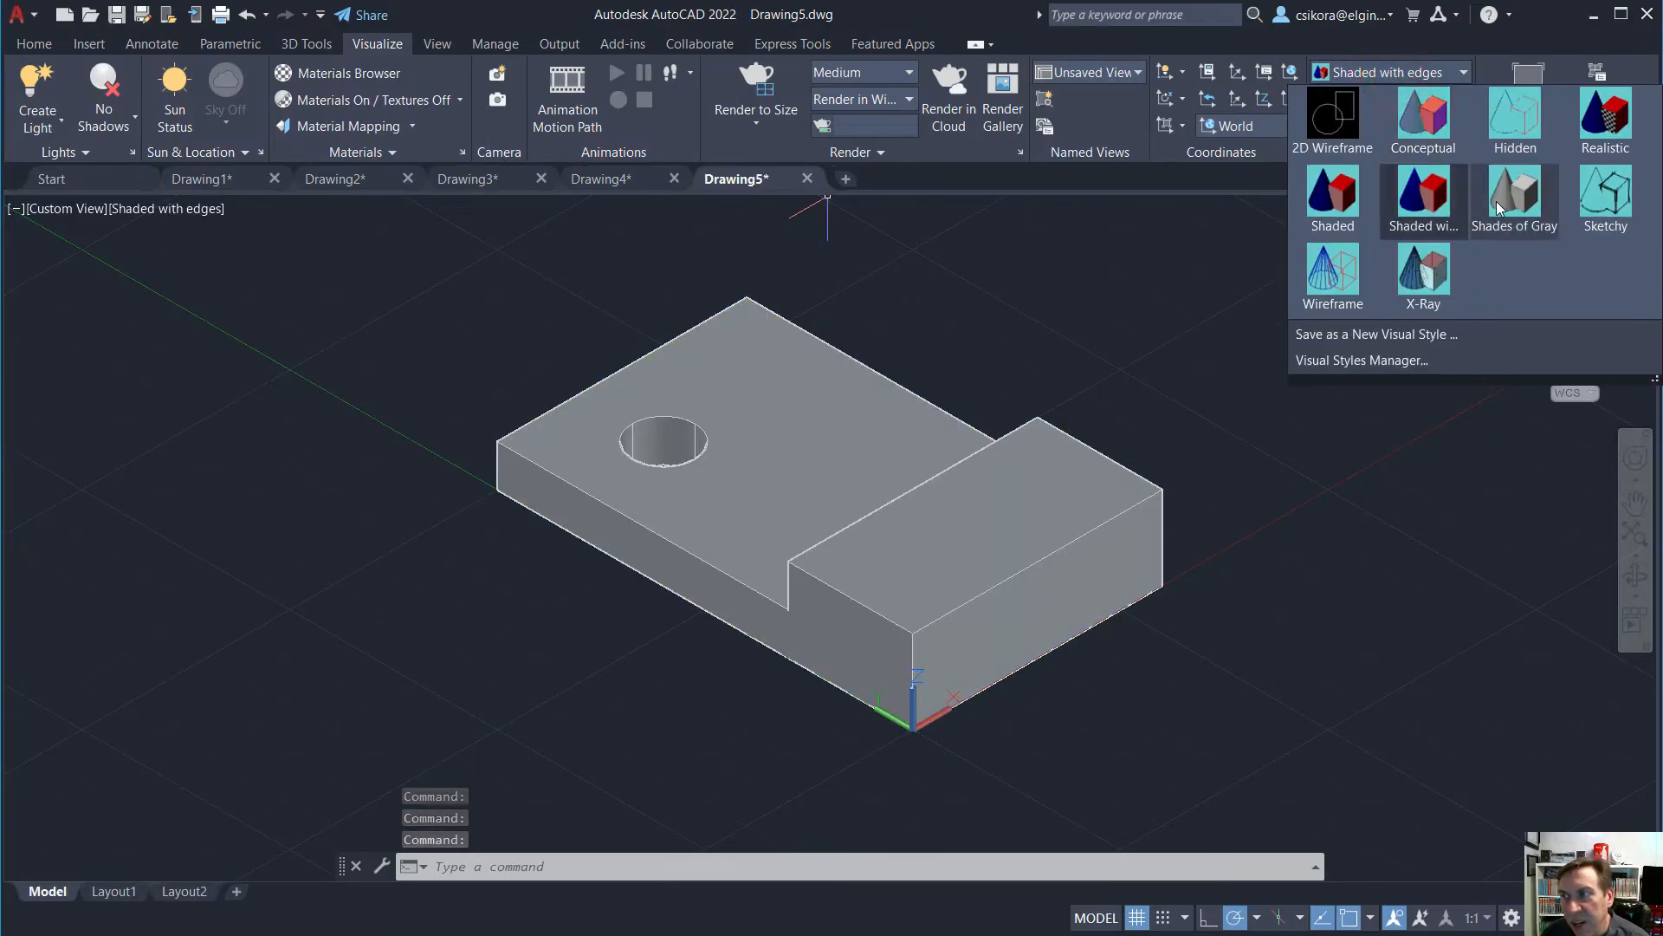
click(1426, 289)
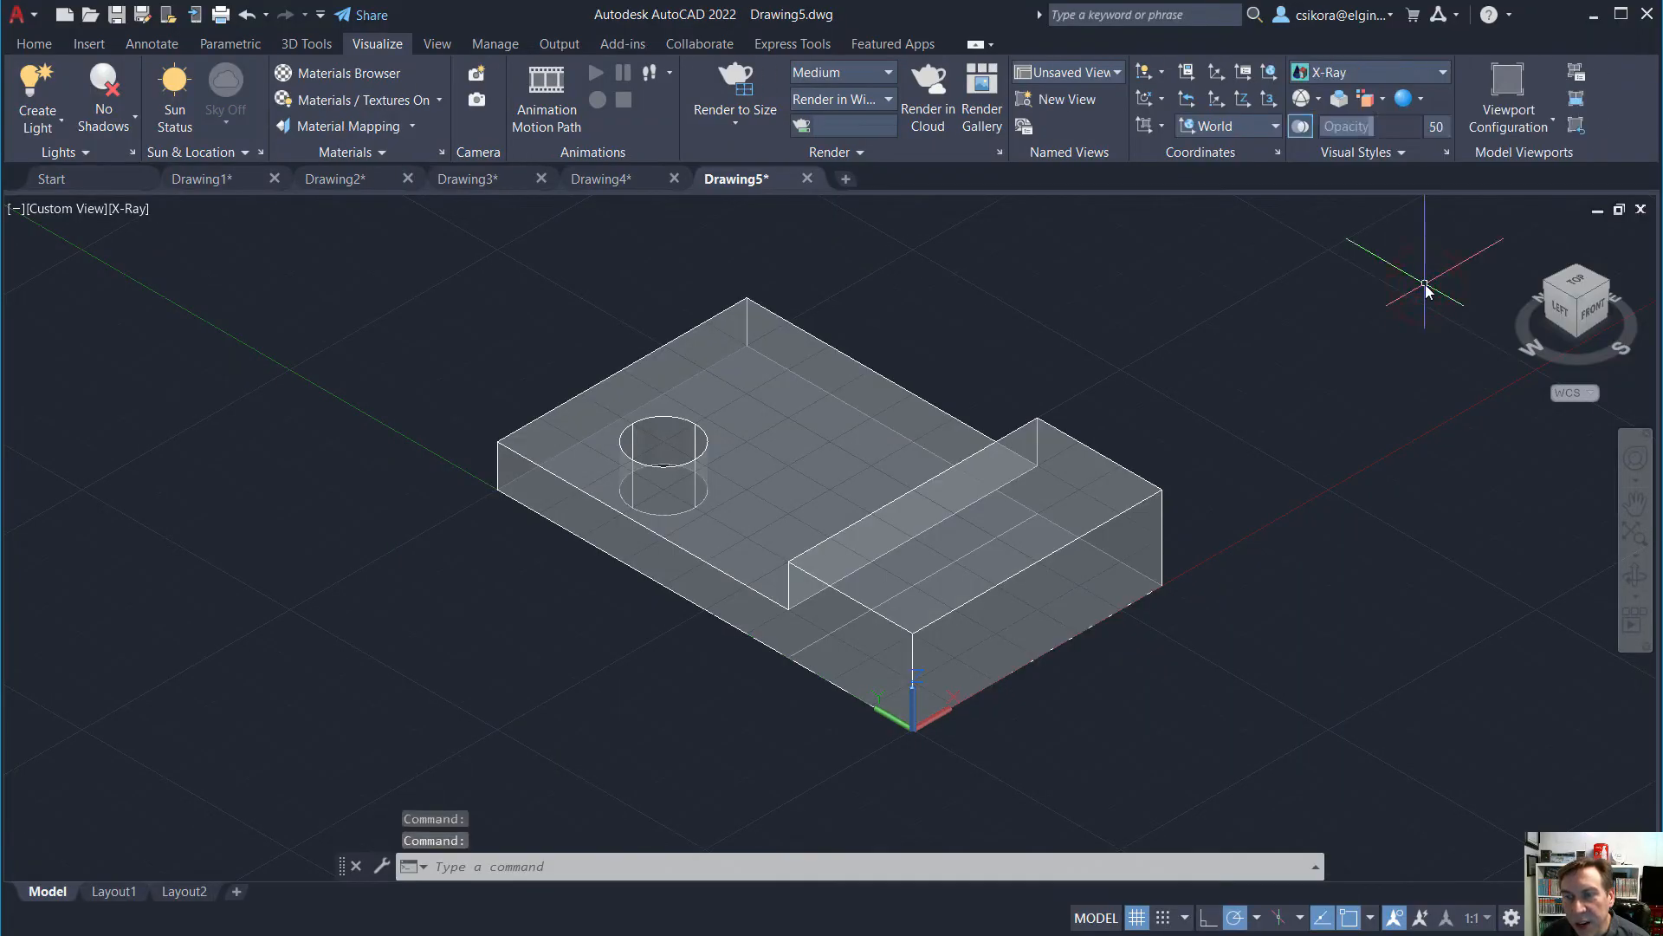
Set the visual style to Shaded with edges and restore the home view
click(1372, 69)
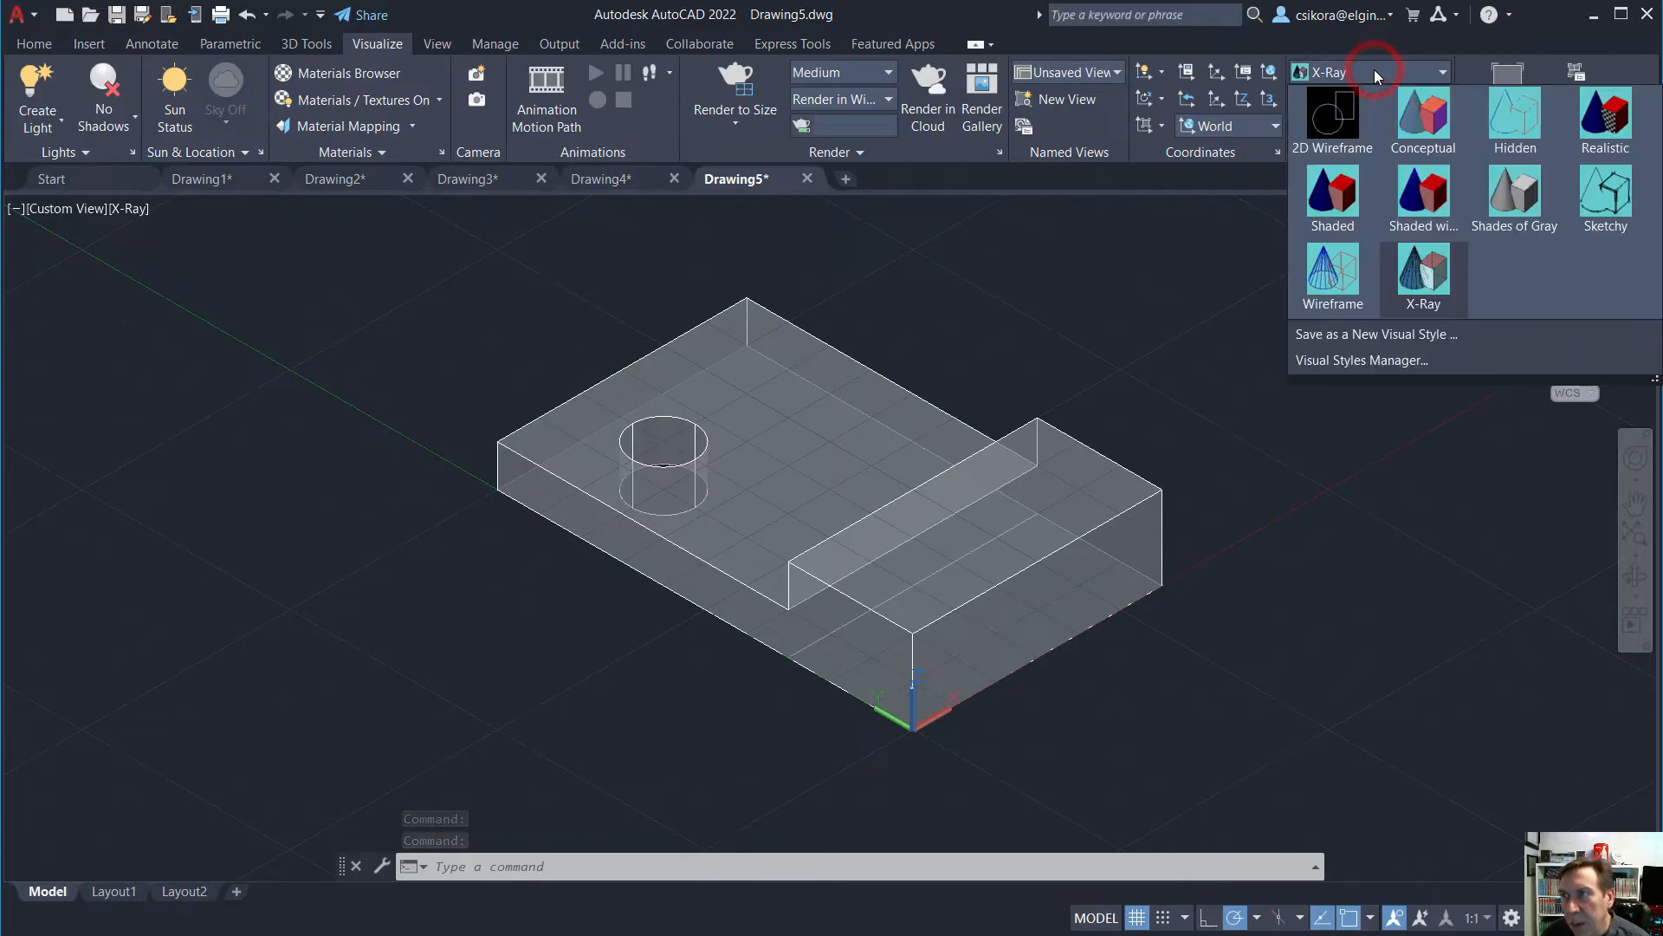
click(1424, 189)
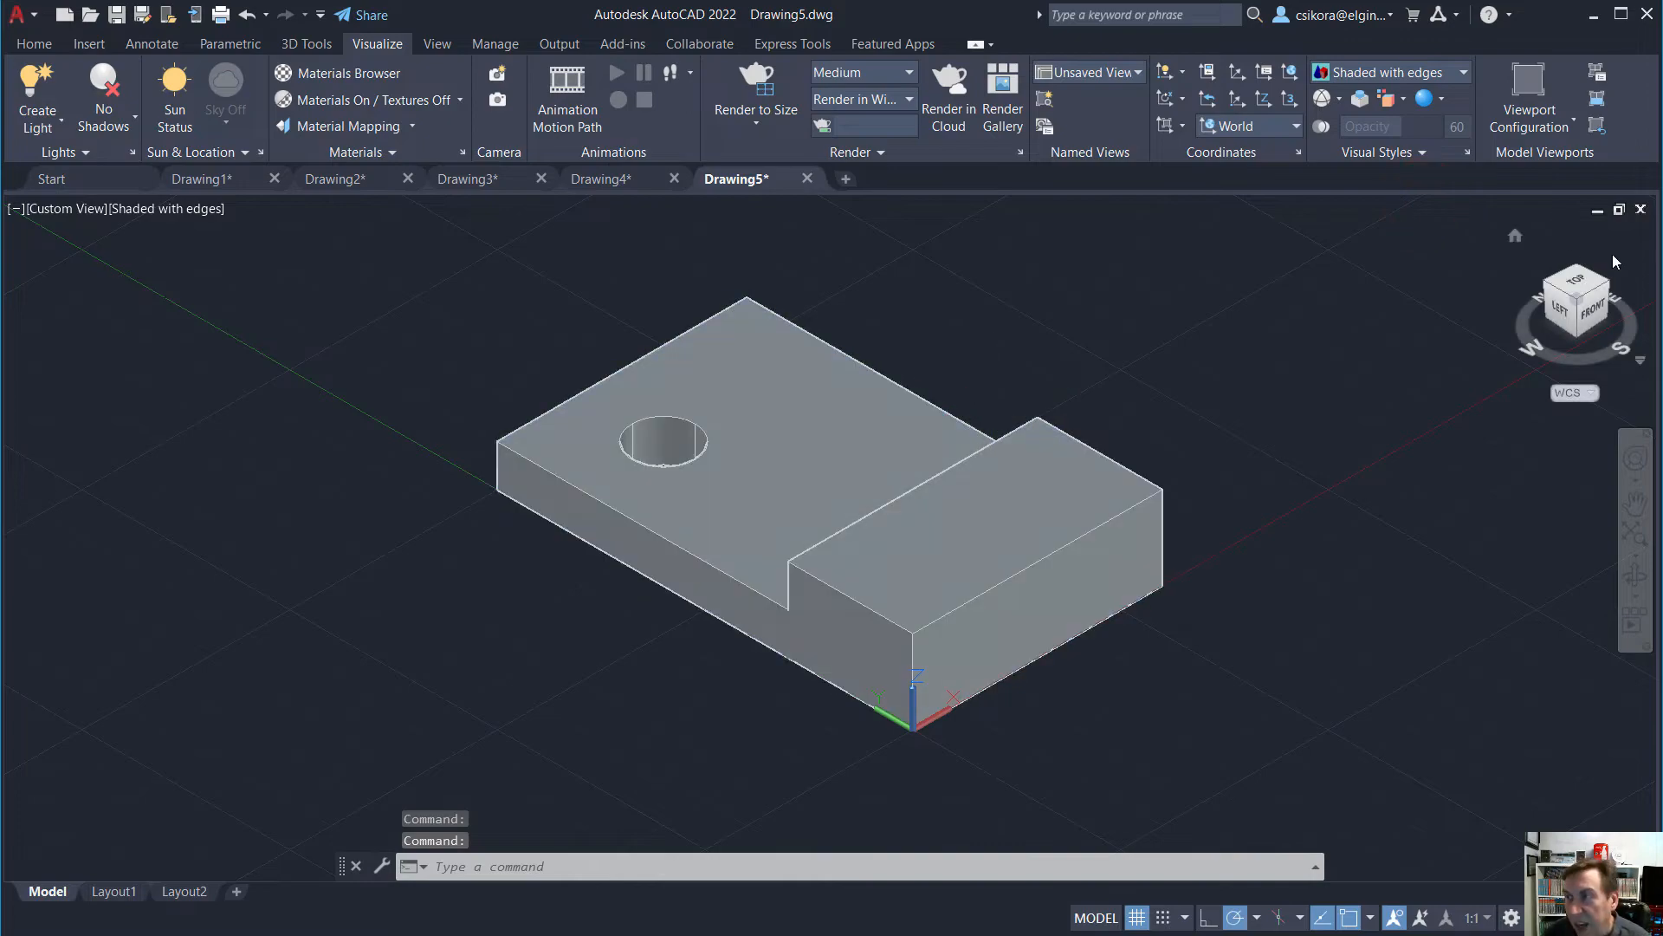
click(1516, 237)
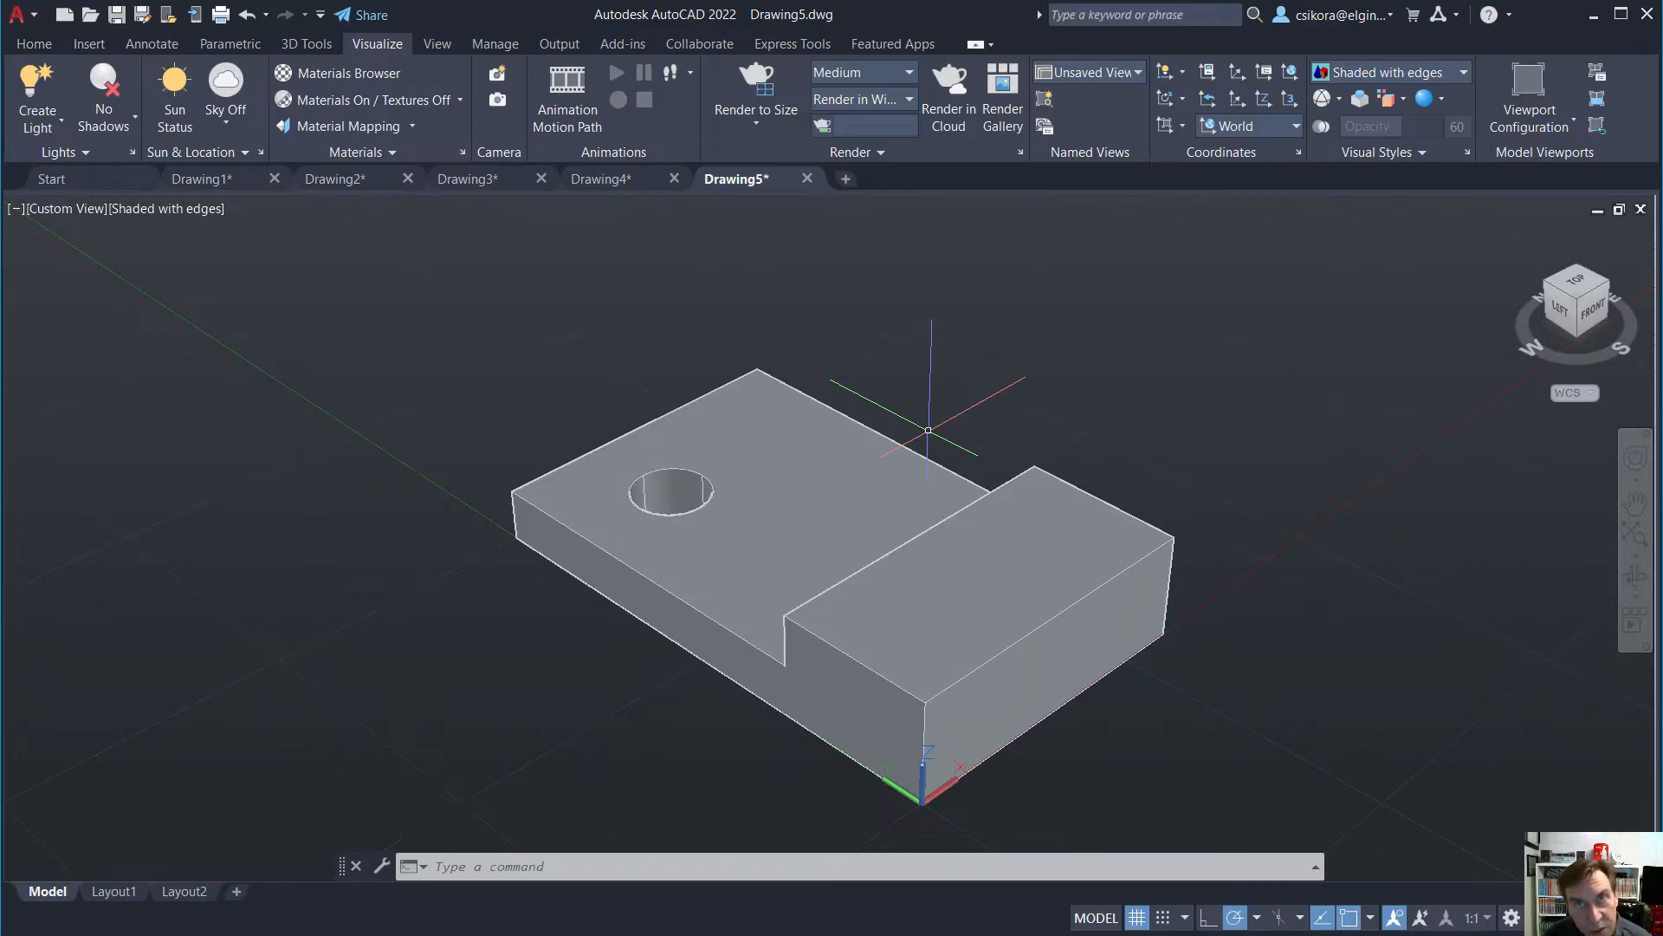
Switch the viewport to parallel projection by setting the PERSPECTIVE variable to 0
click(489, 869)
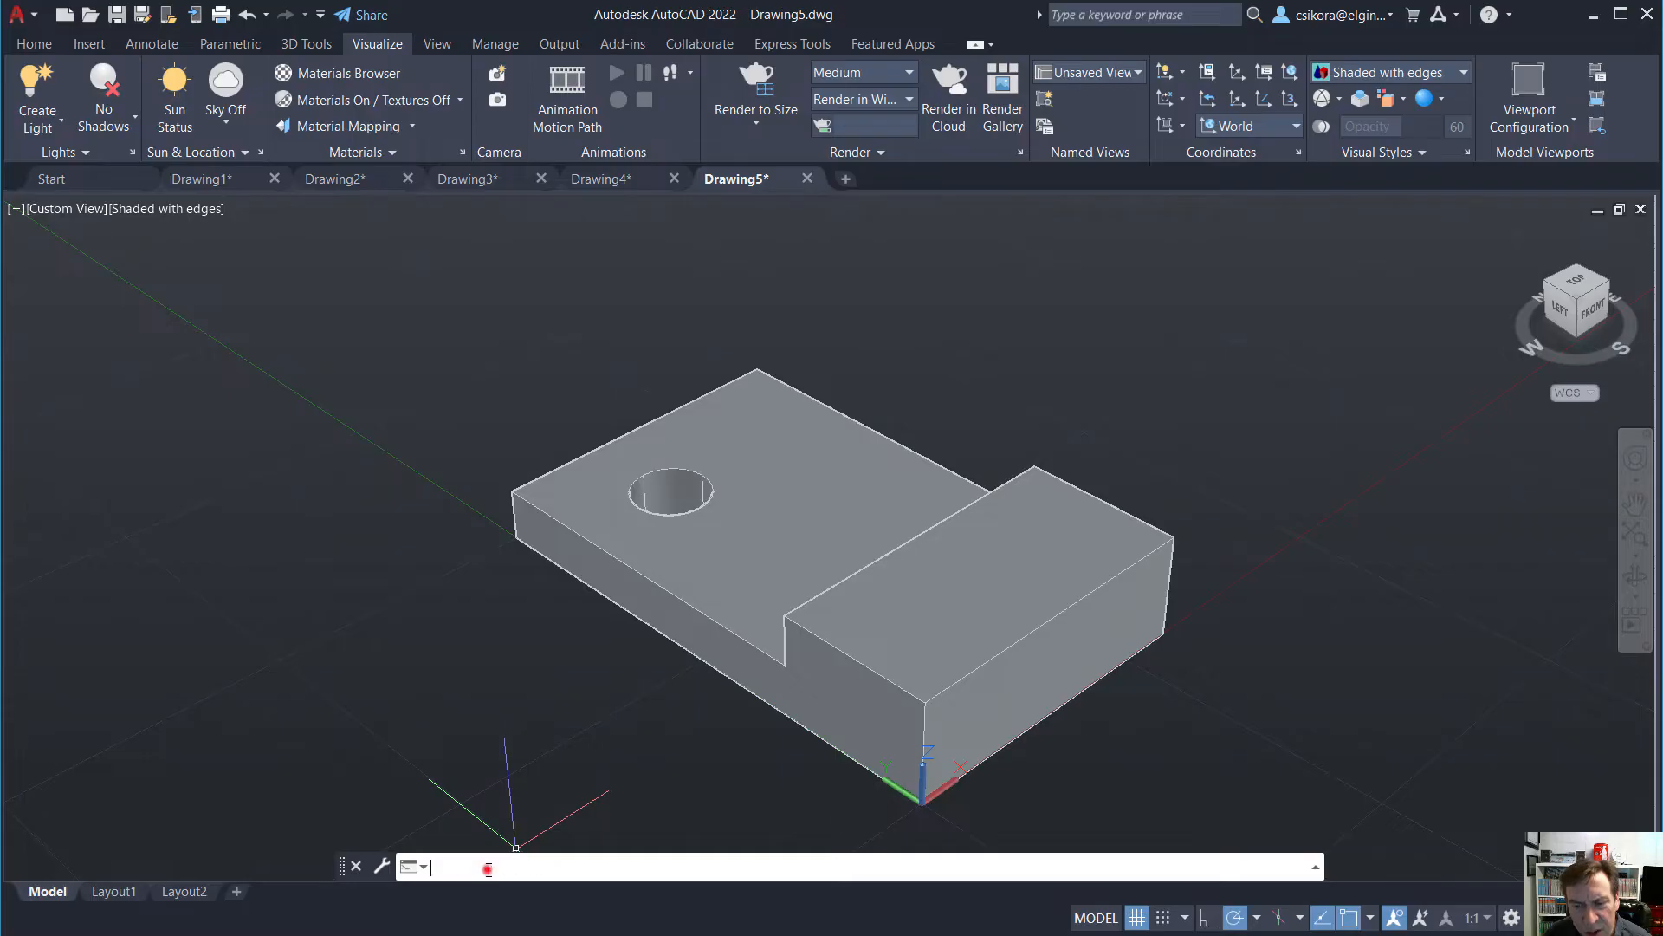
text(pe)
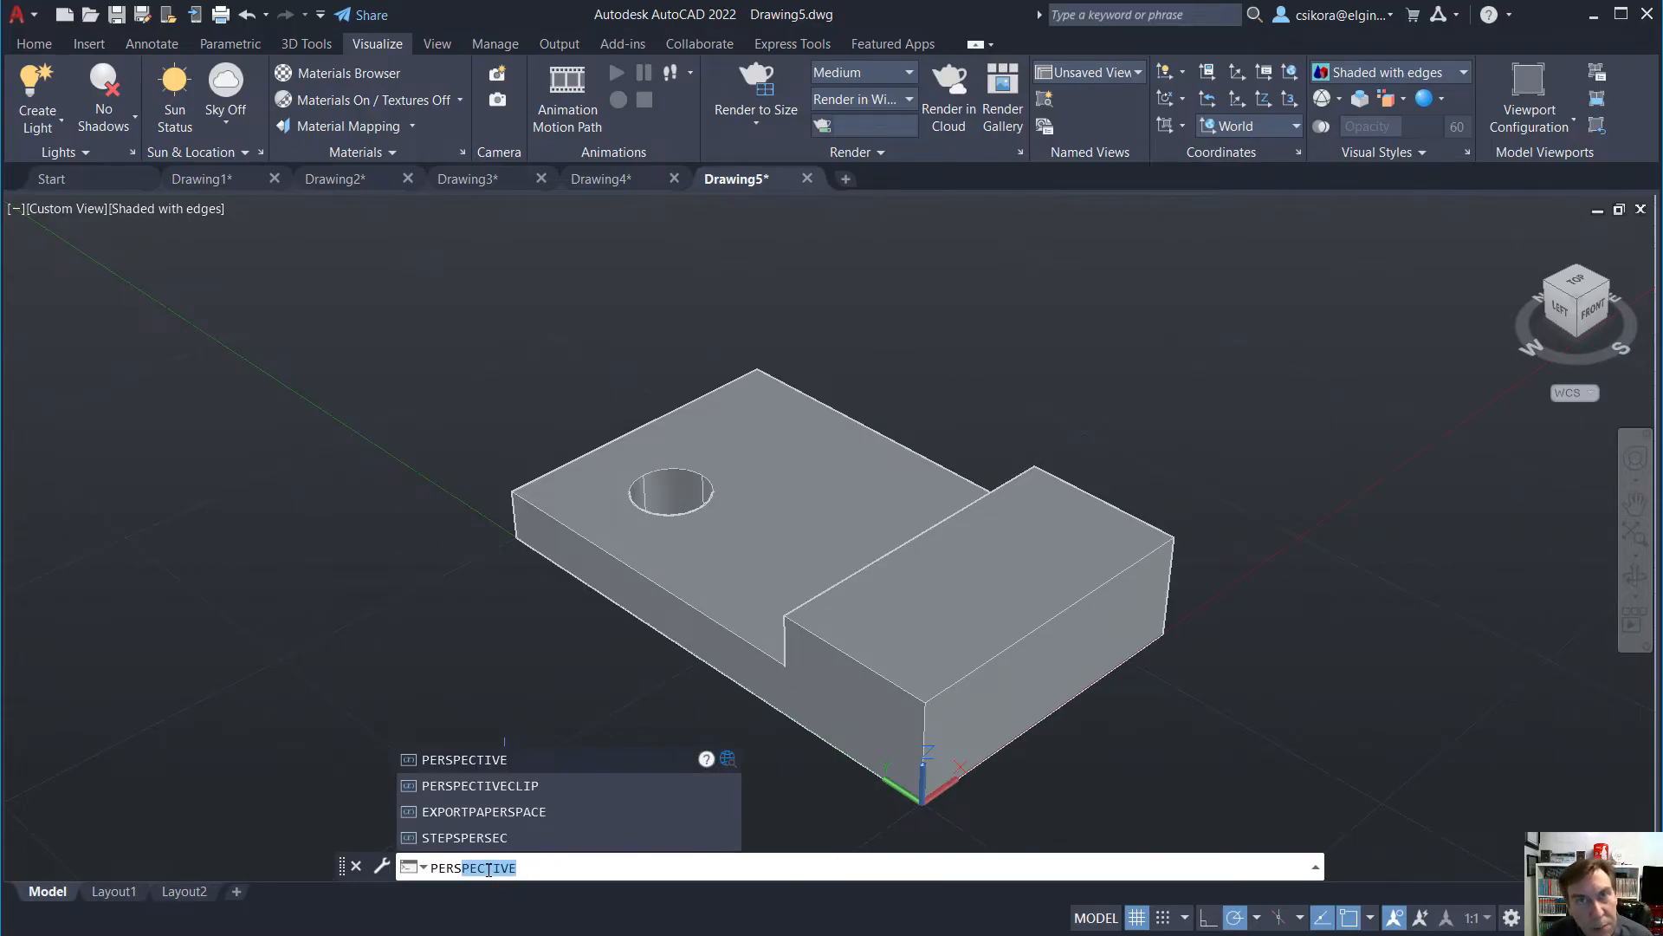
key(Return)
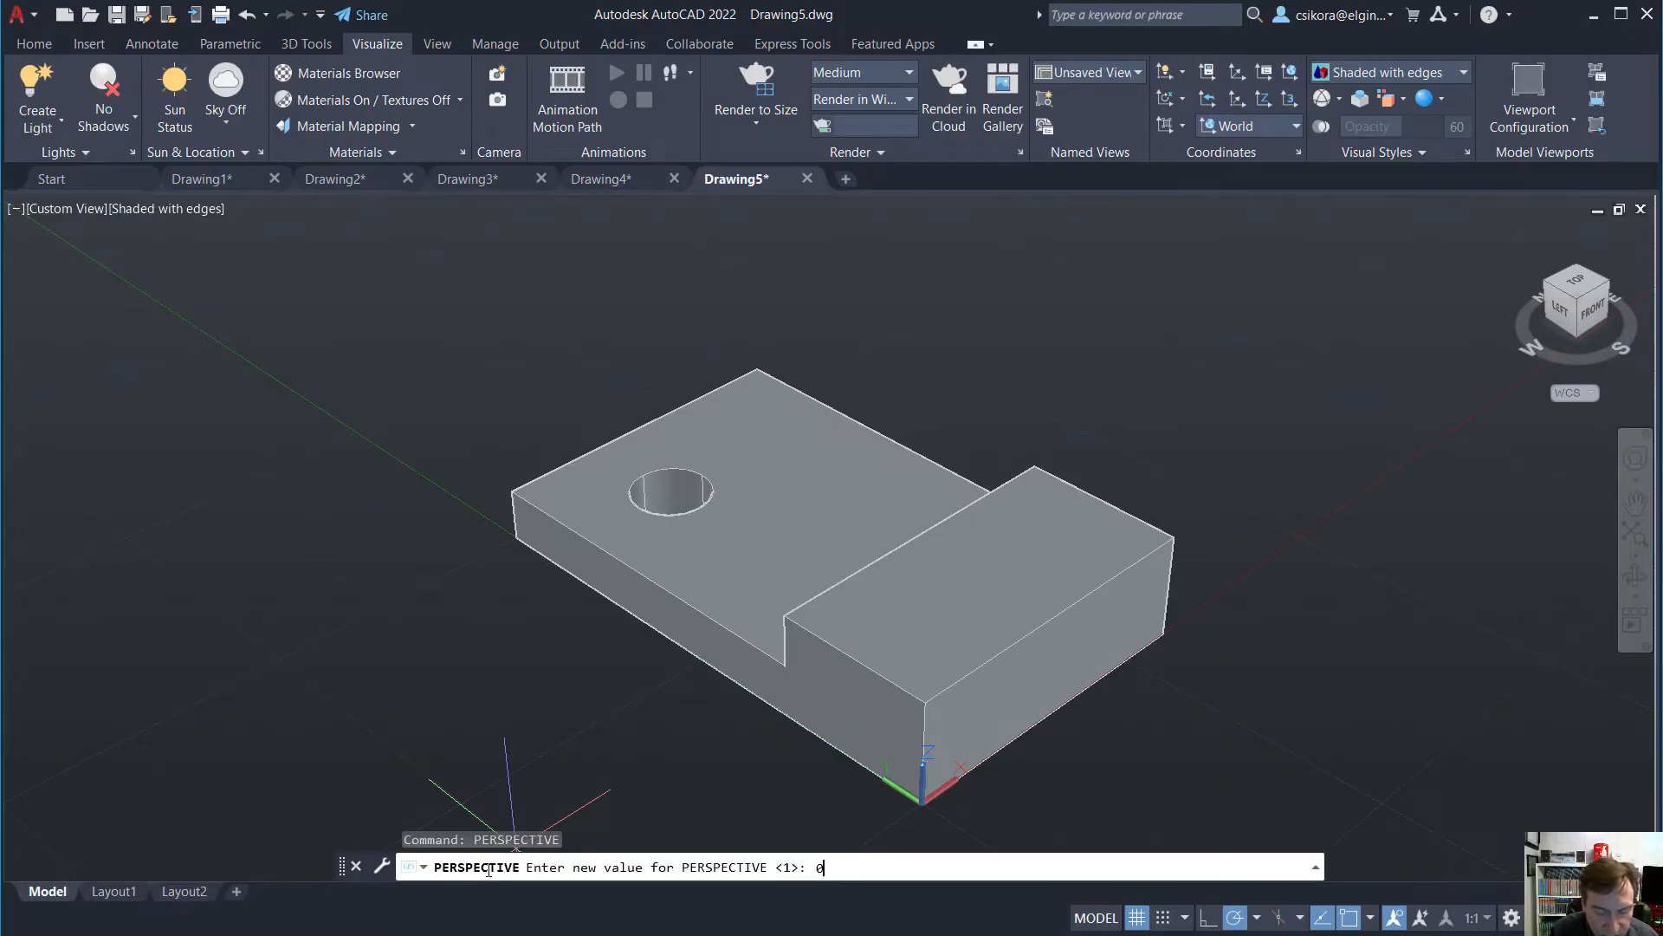
text(0)
key(Return)
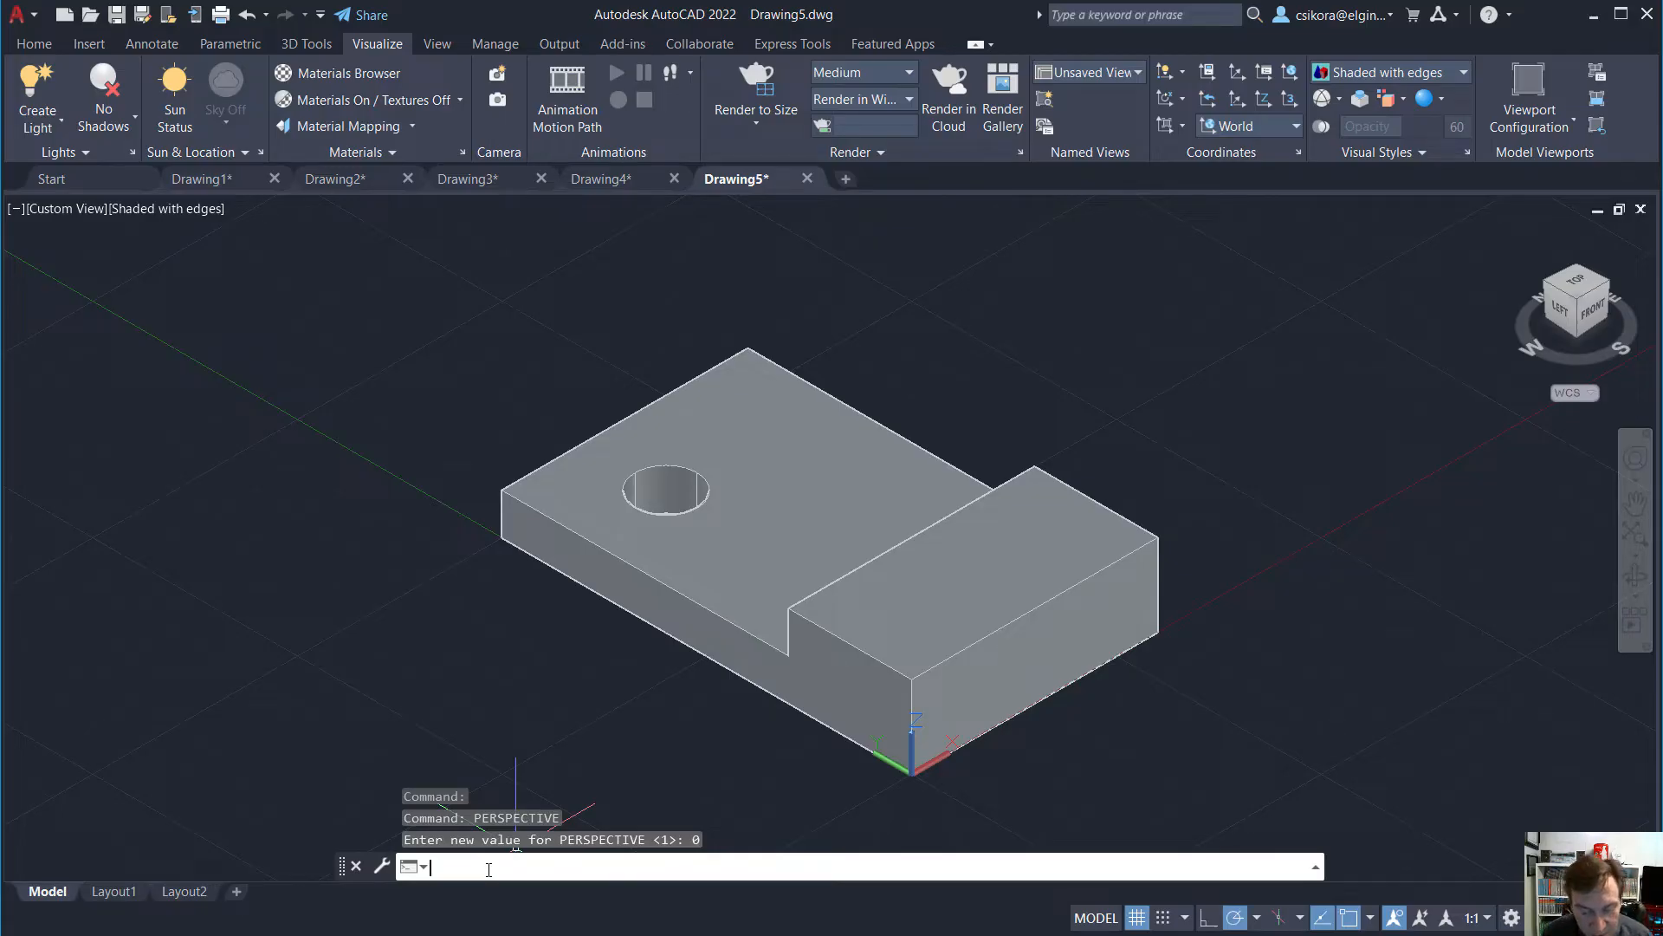
Return the viewport to perspective projection by setting the PERSPECTIVE variable to 1
key(Return)
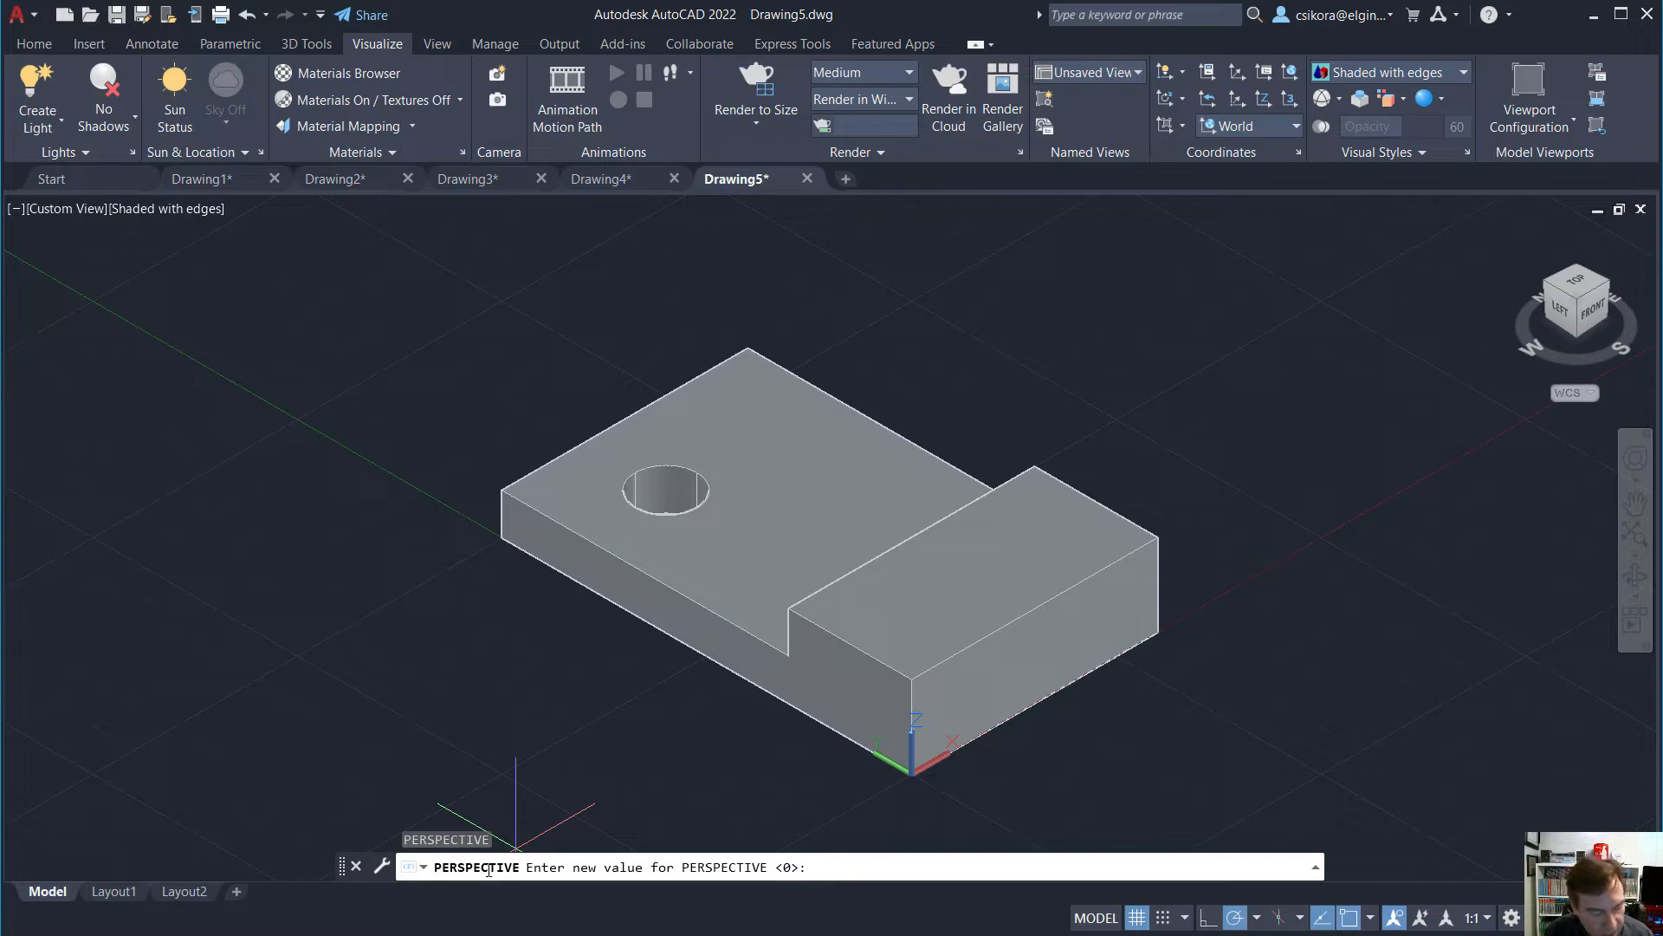
text(1)
key(Return)
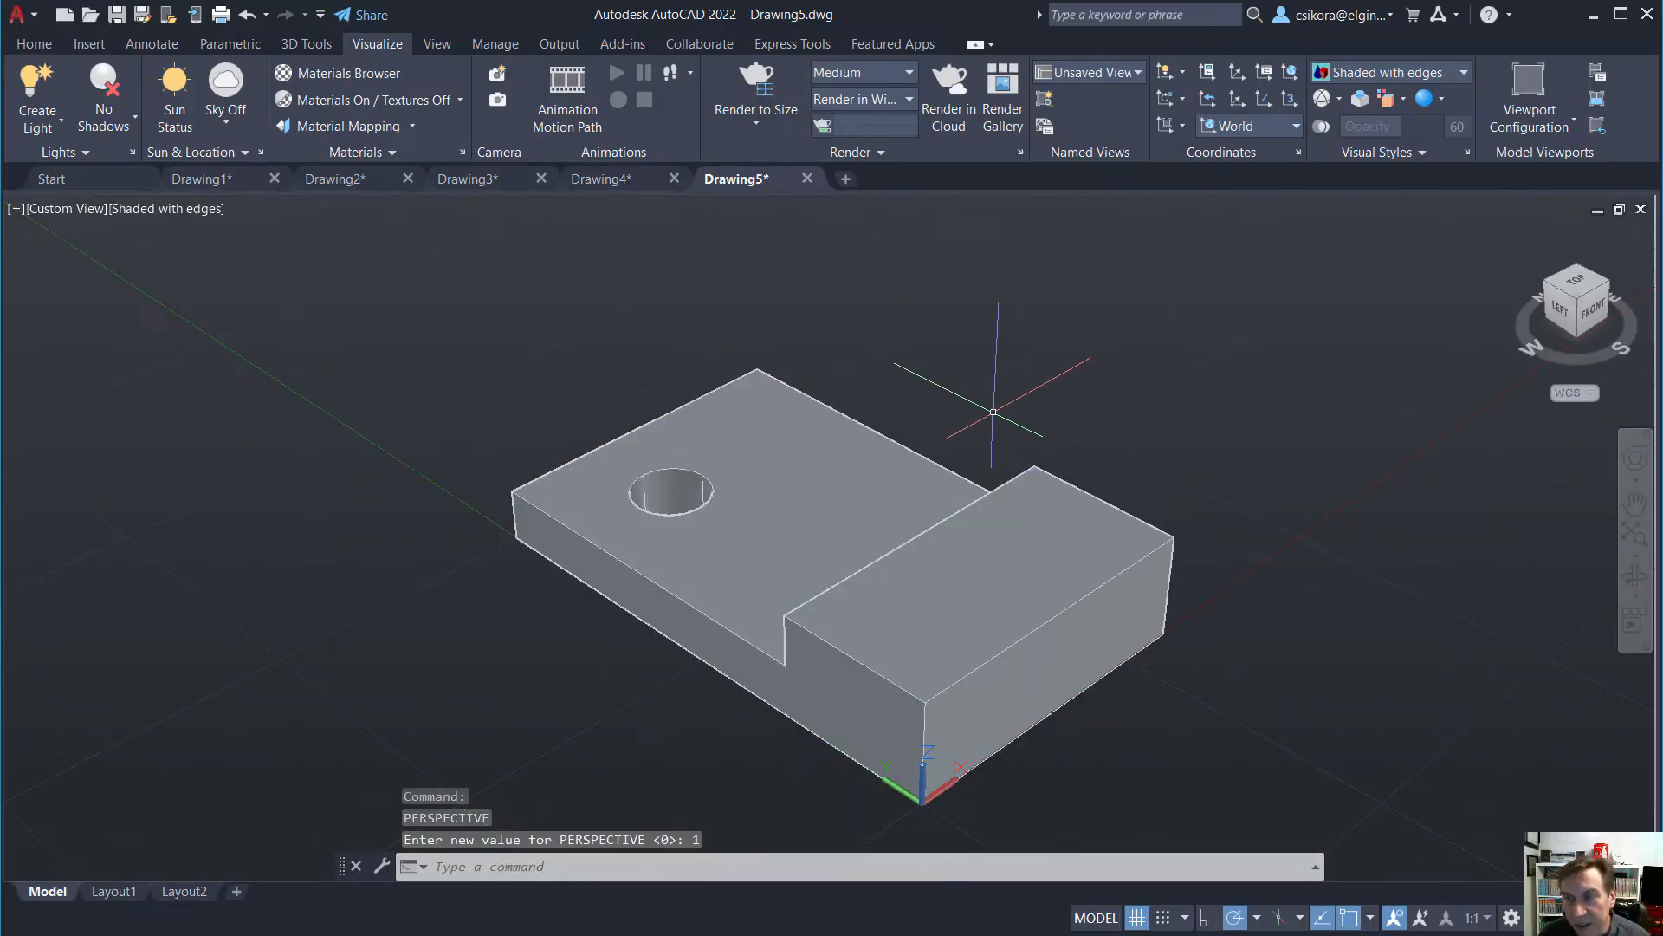
Orbit around the solid to its hole end and set the viewport to the NE Isometric view
shift+middle_drag(973, 371, 654, 401)
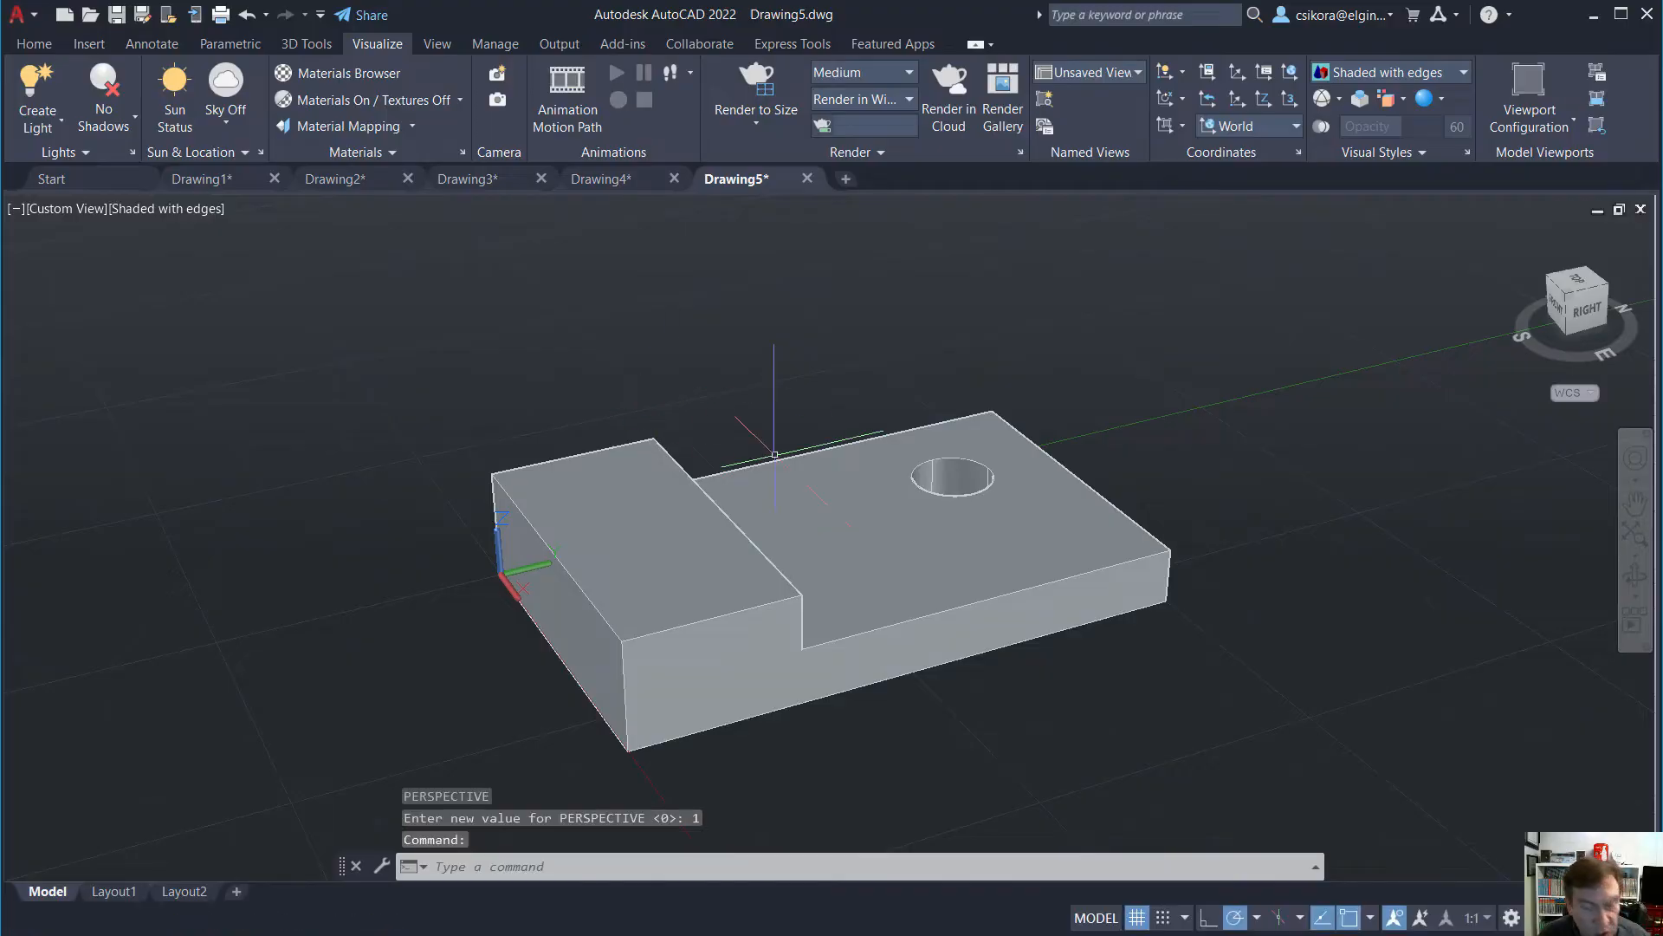
mouse_move(1232, 535)
shift+middle_down()
mouse_move(1188, 568)
mouse_move(986, 533)
mouse_move(1248, 518)
shift+middle_up()
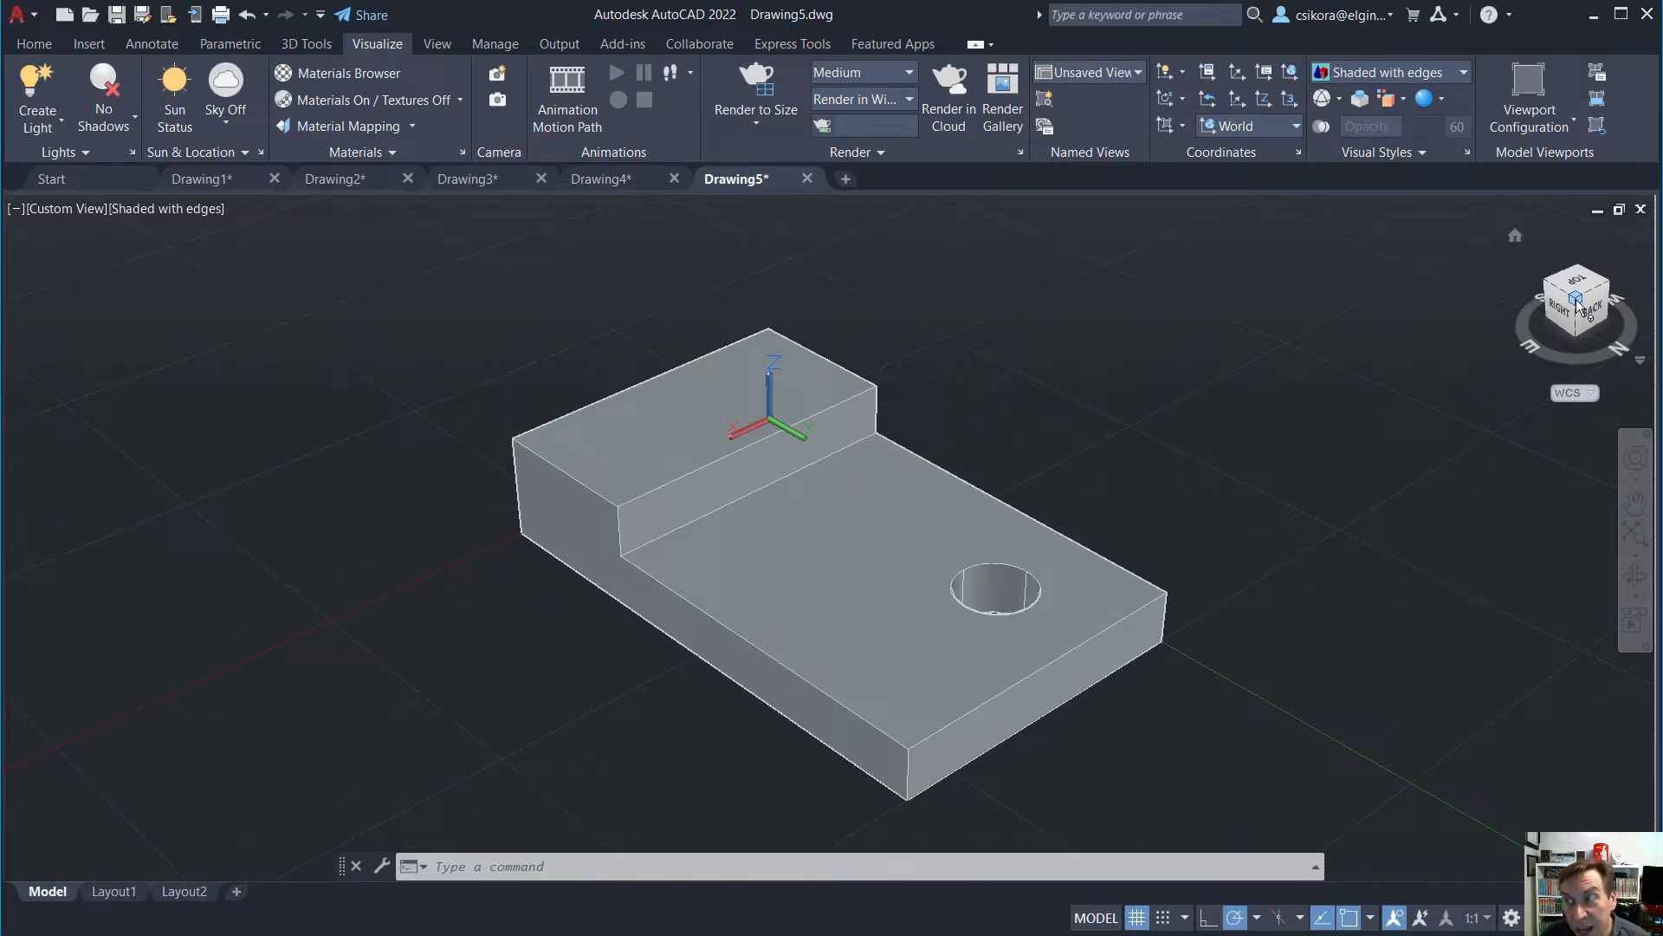
click(1577, 305)
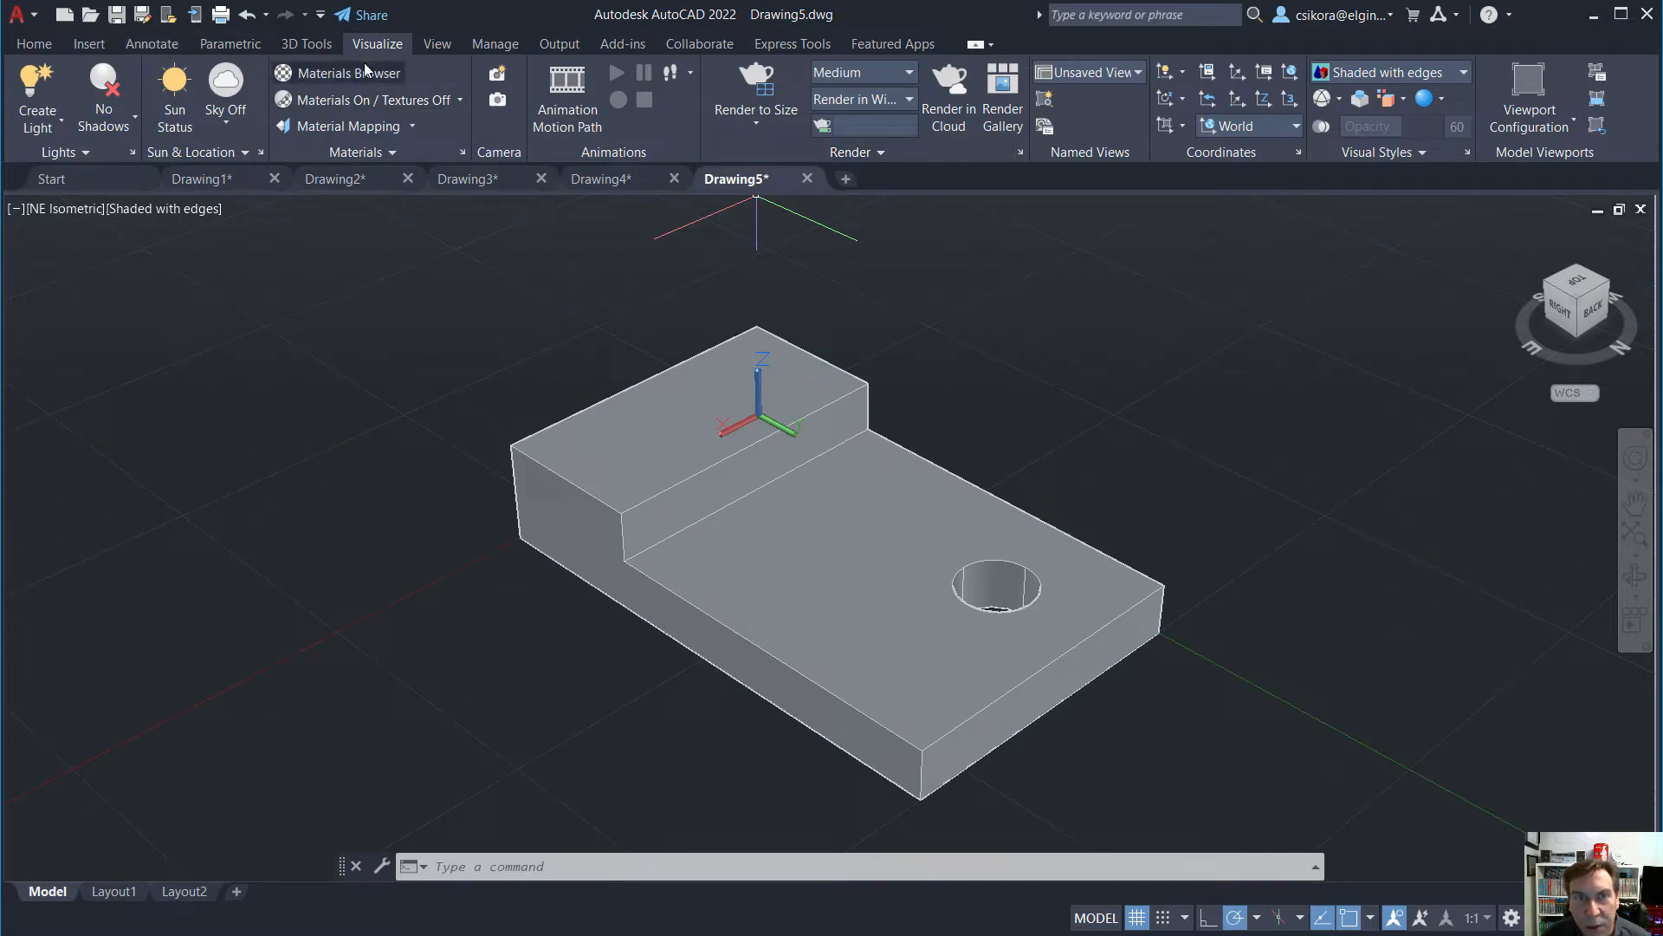
Fillet the vertical corner edge of the thin plate and the raised block's inner vertical edge on the same side with a radius of 1
click(299, 43)
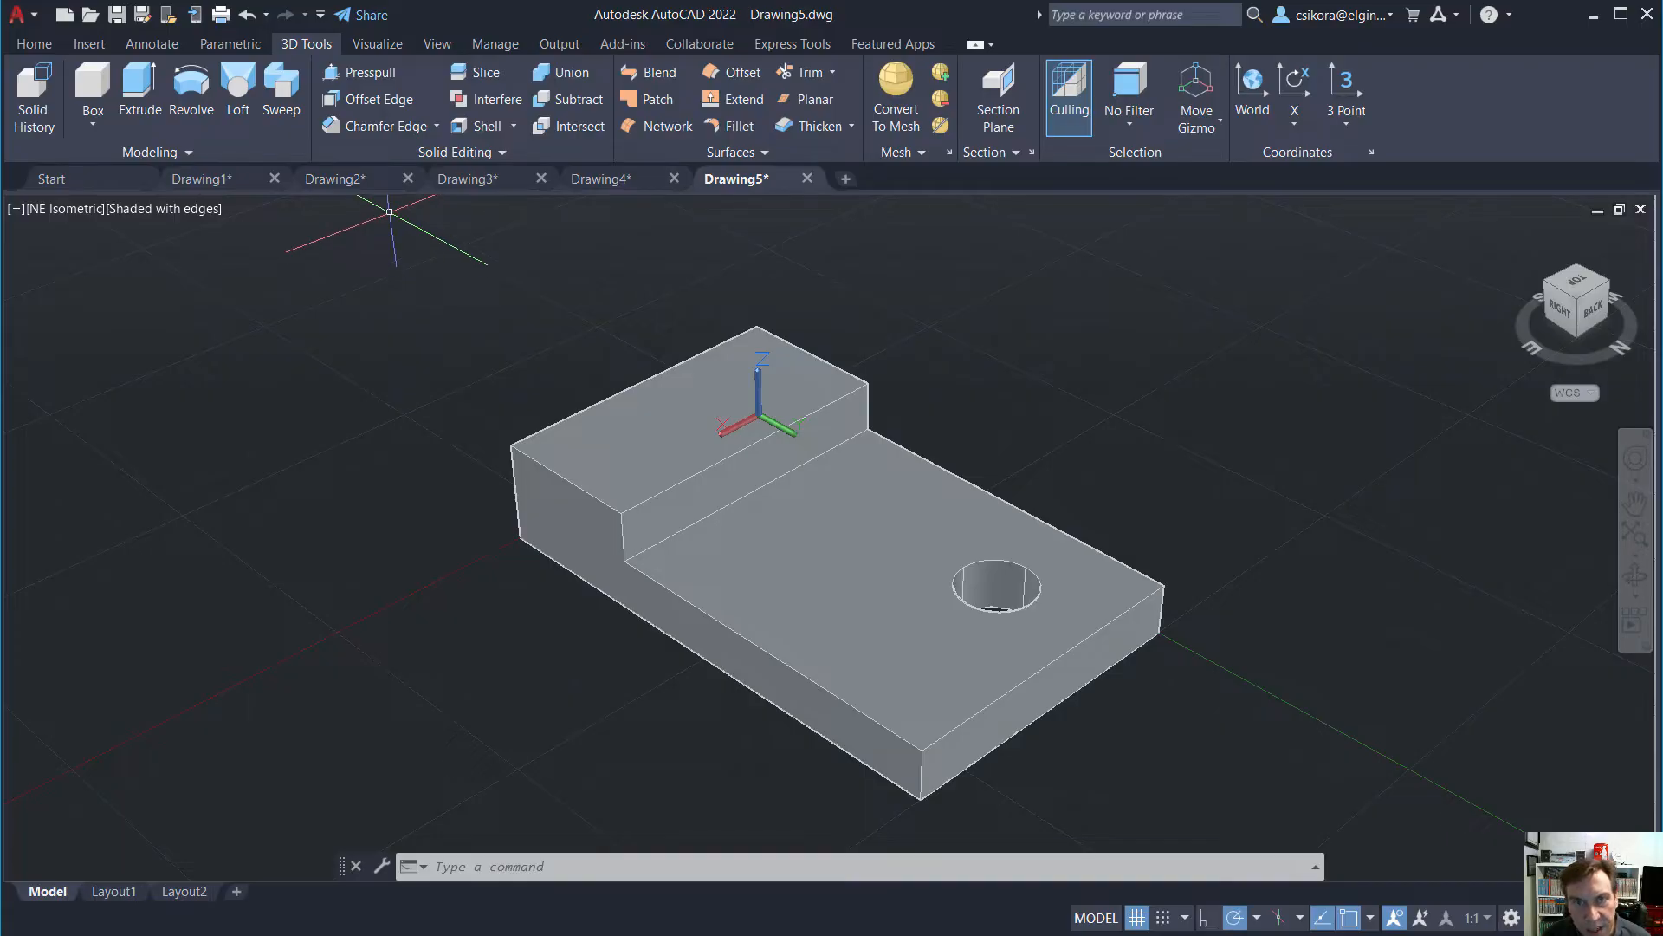
click(436, 126)
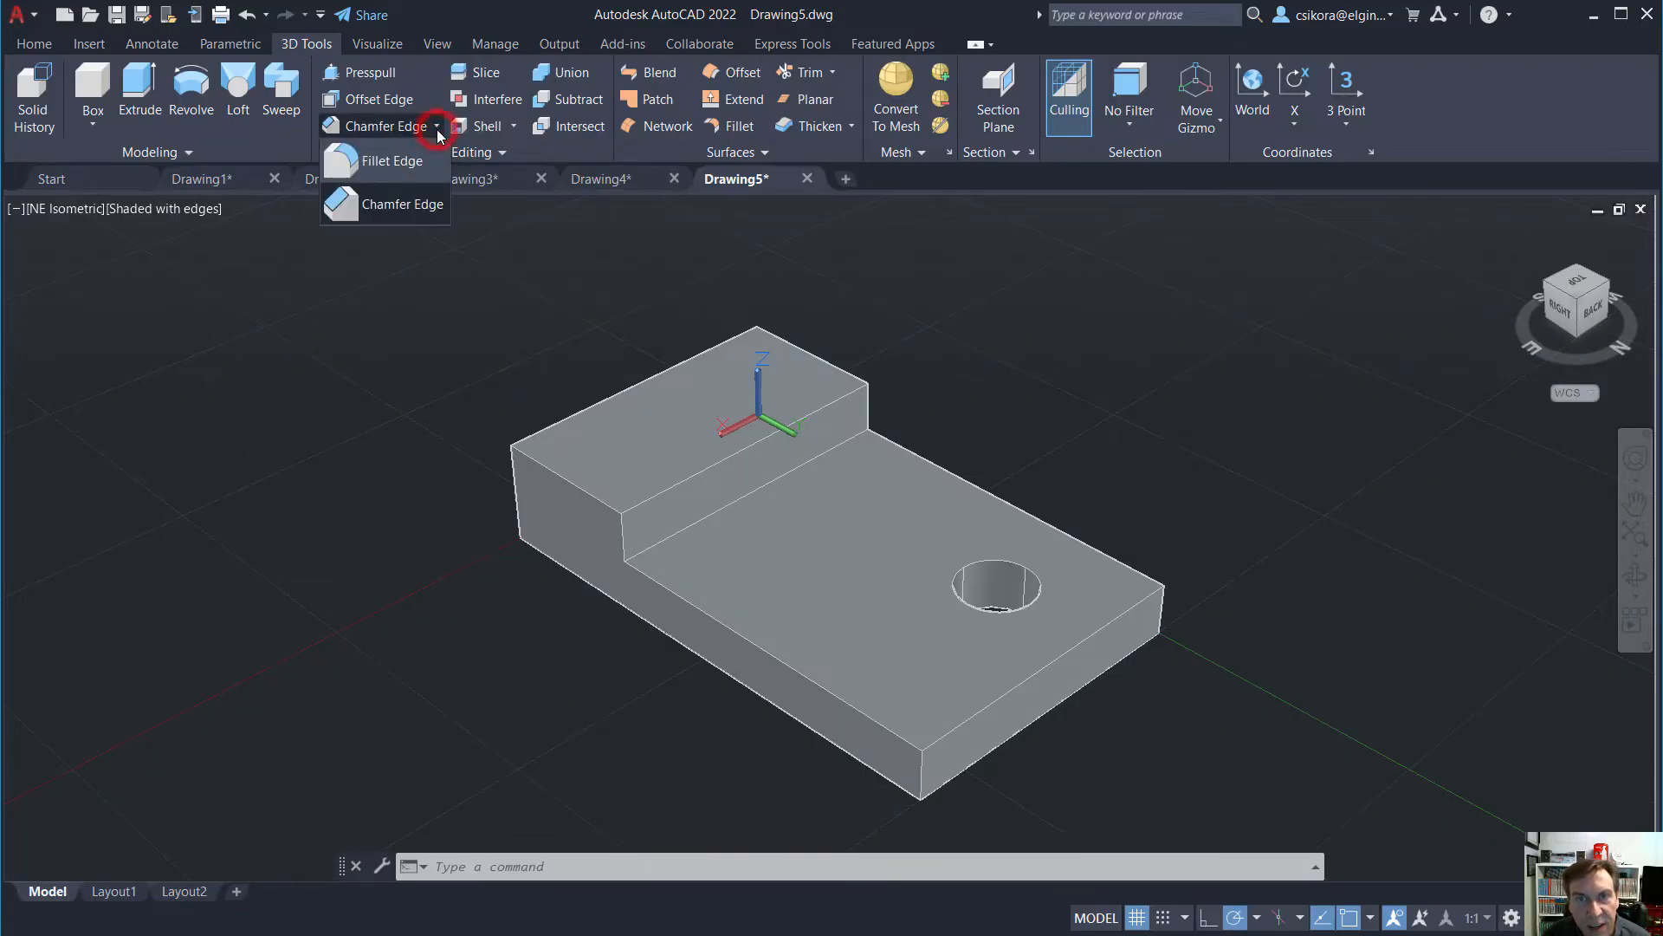
click(401, 163)
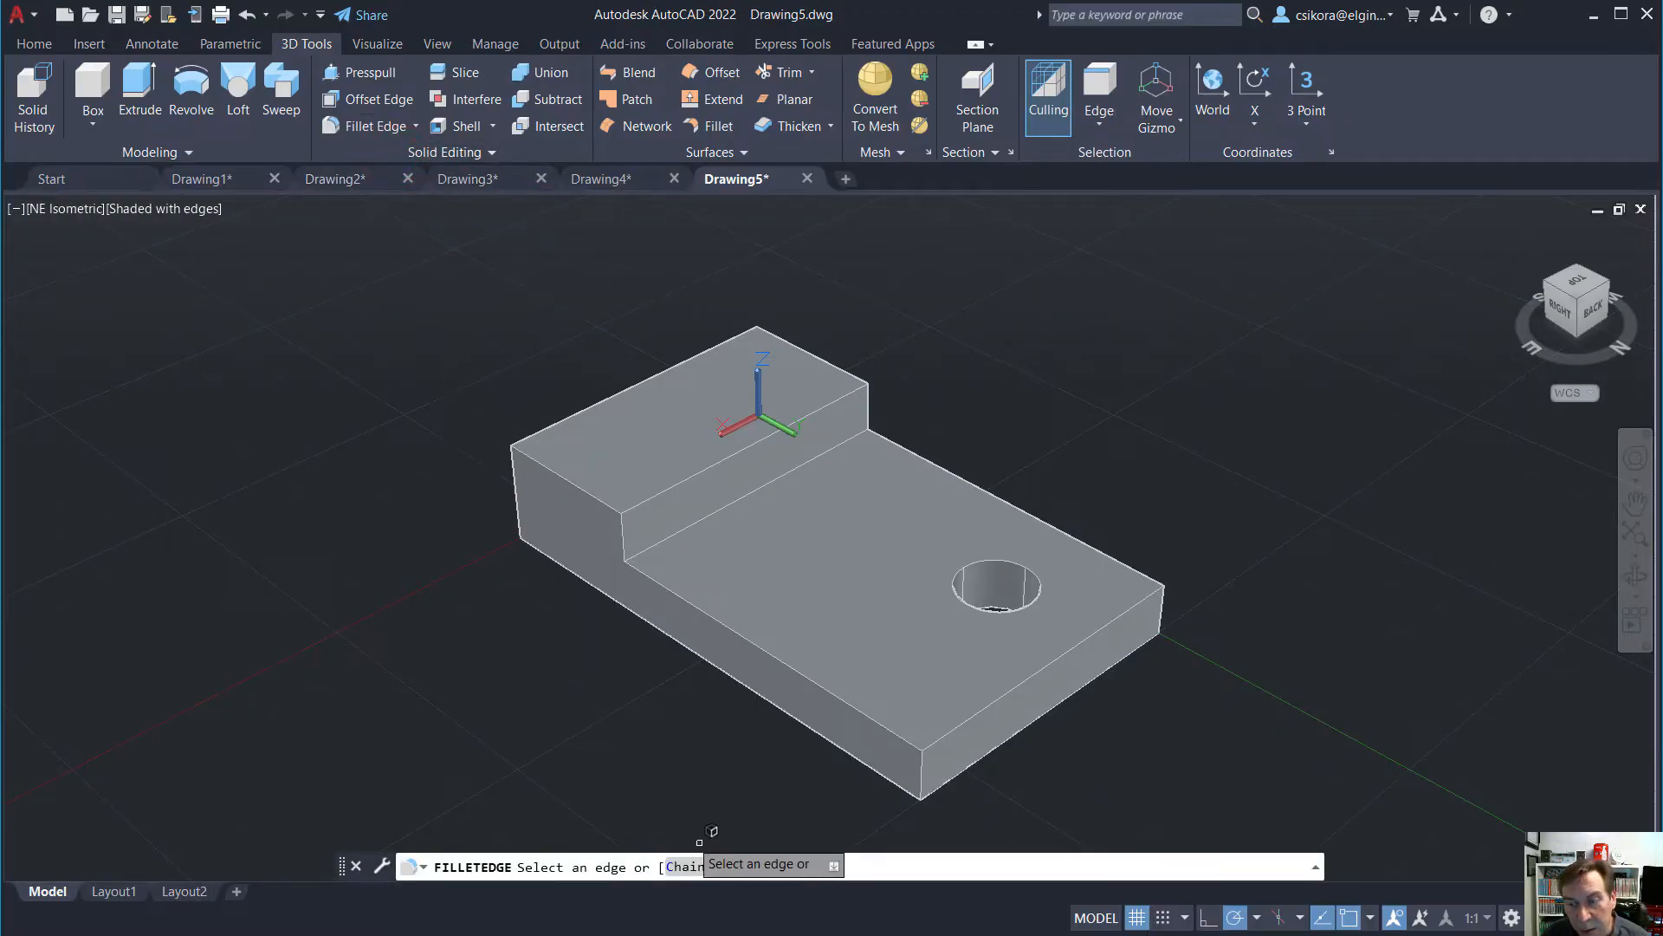
click(777, 867)
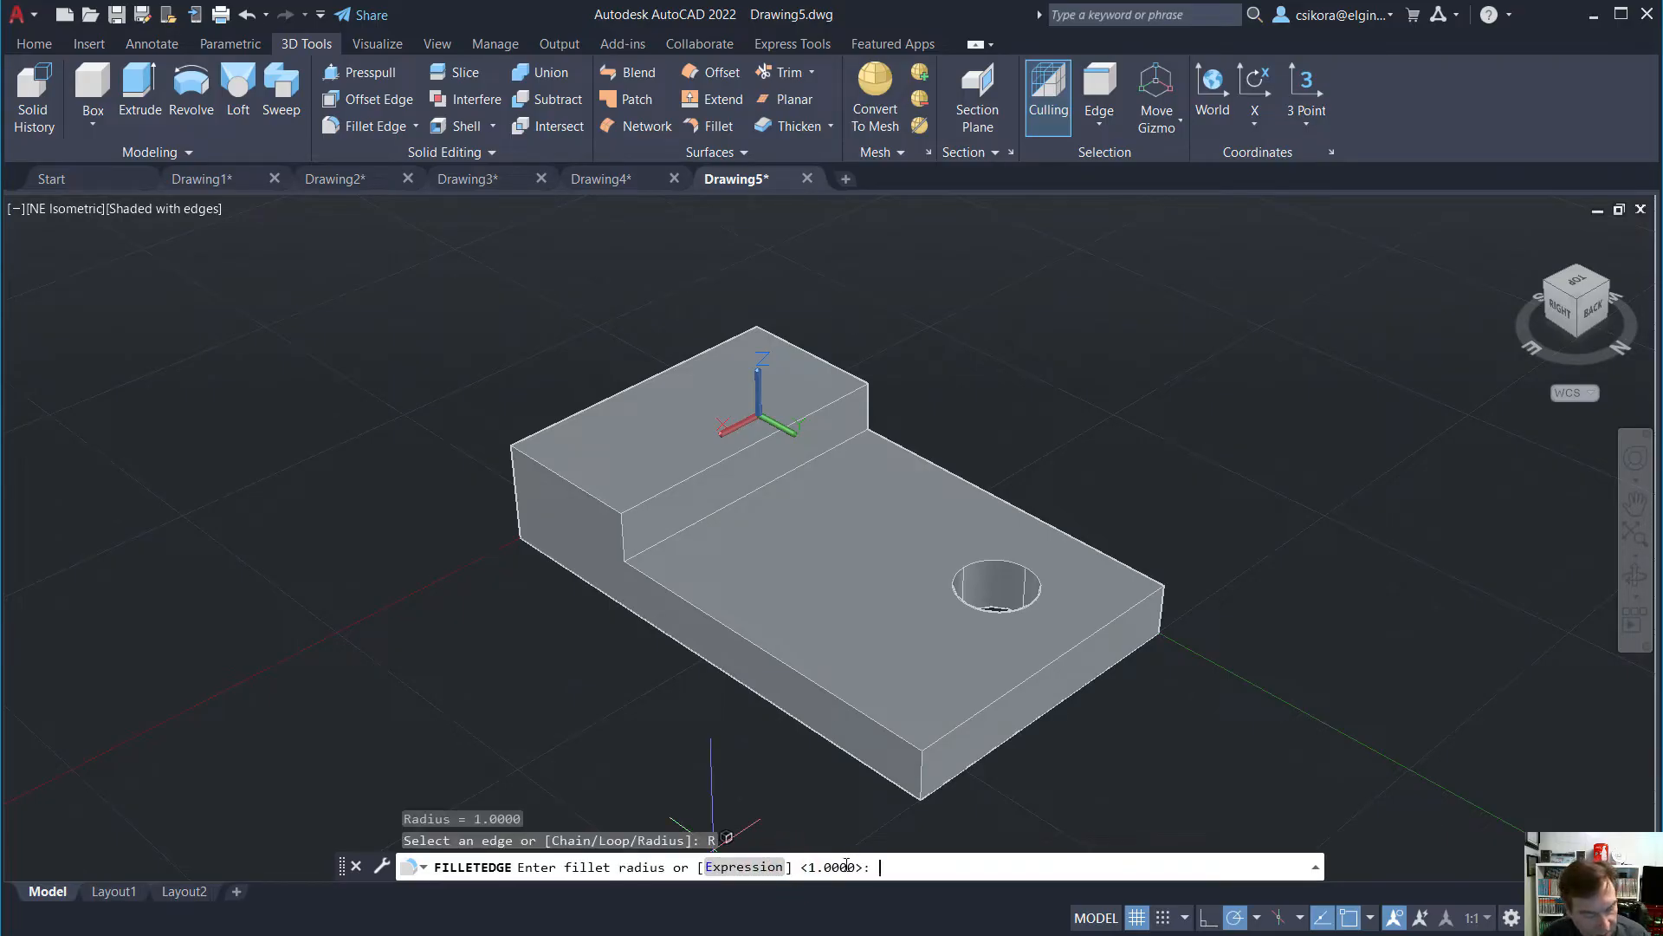
text(1)
key(Return)
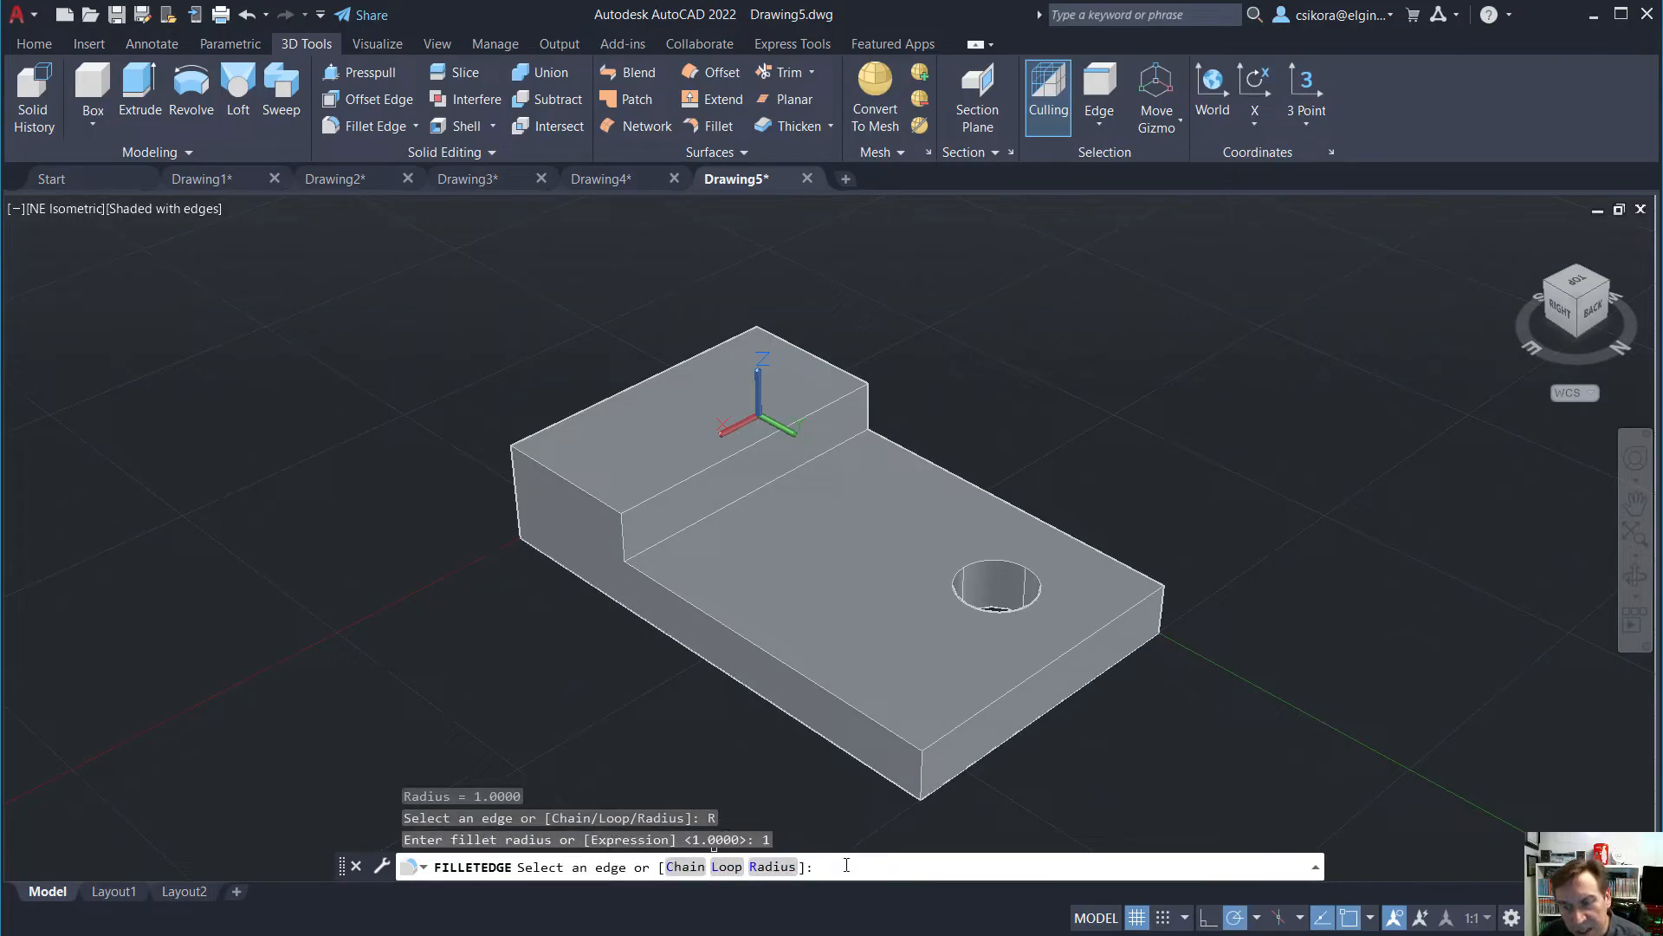
click(920, 774)
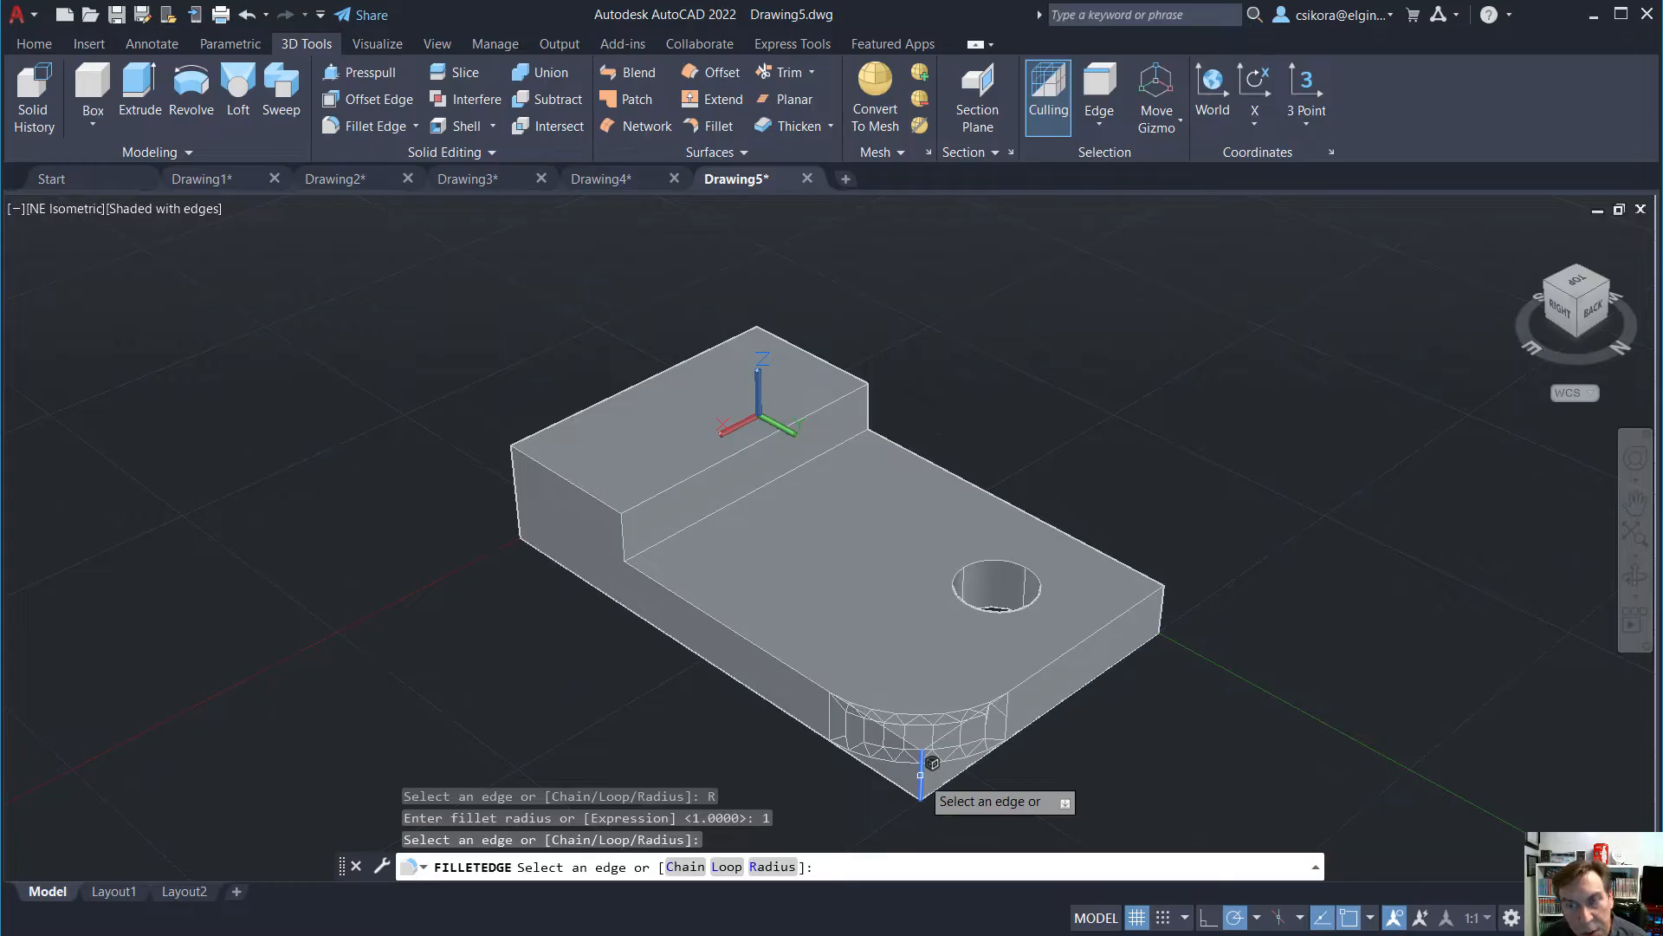
click(625, 531)
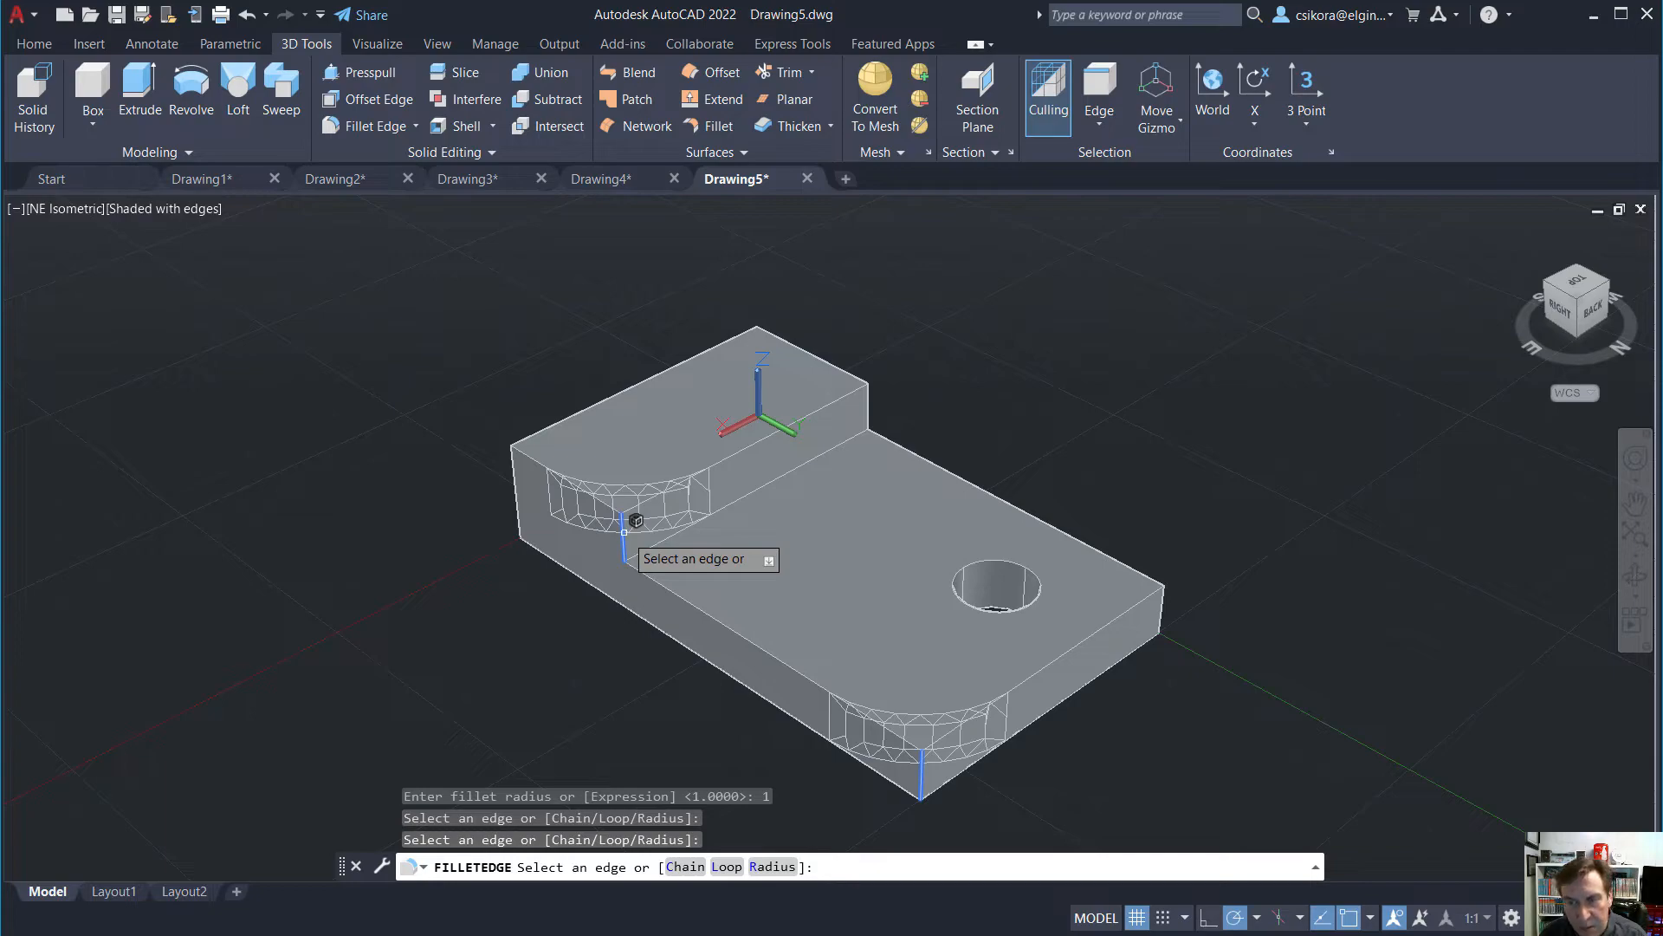
key(Return)
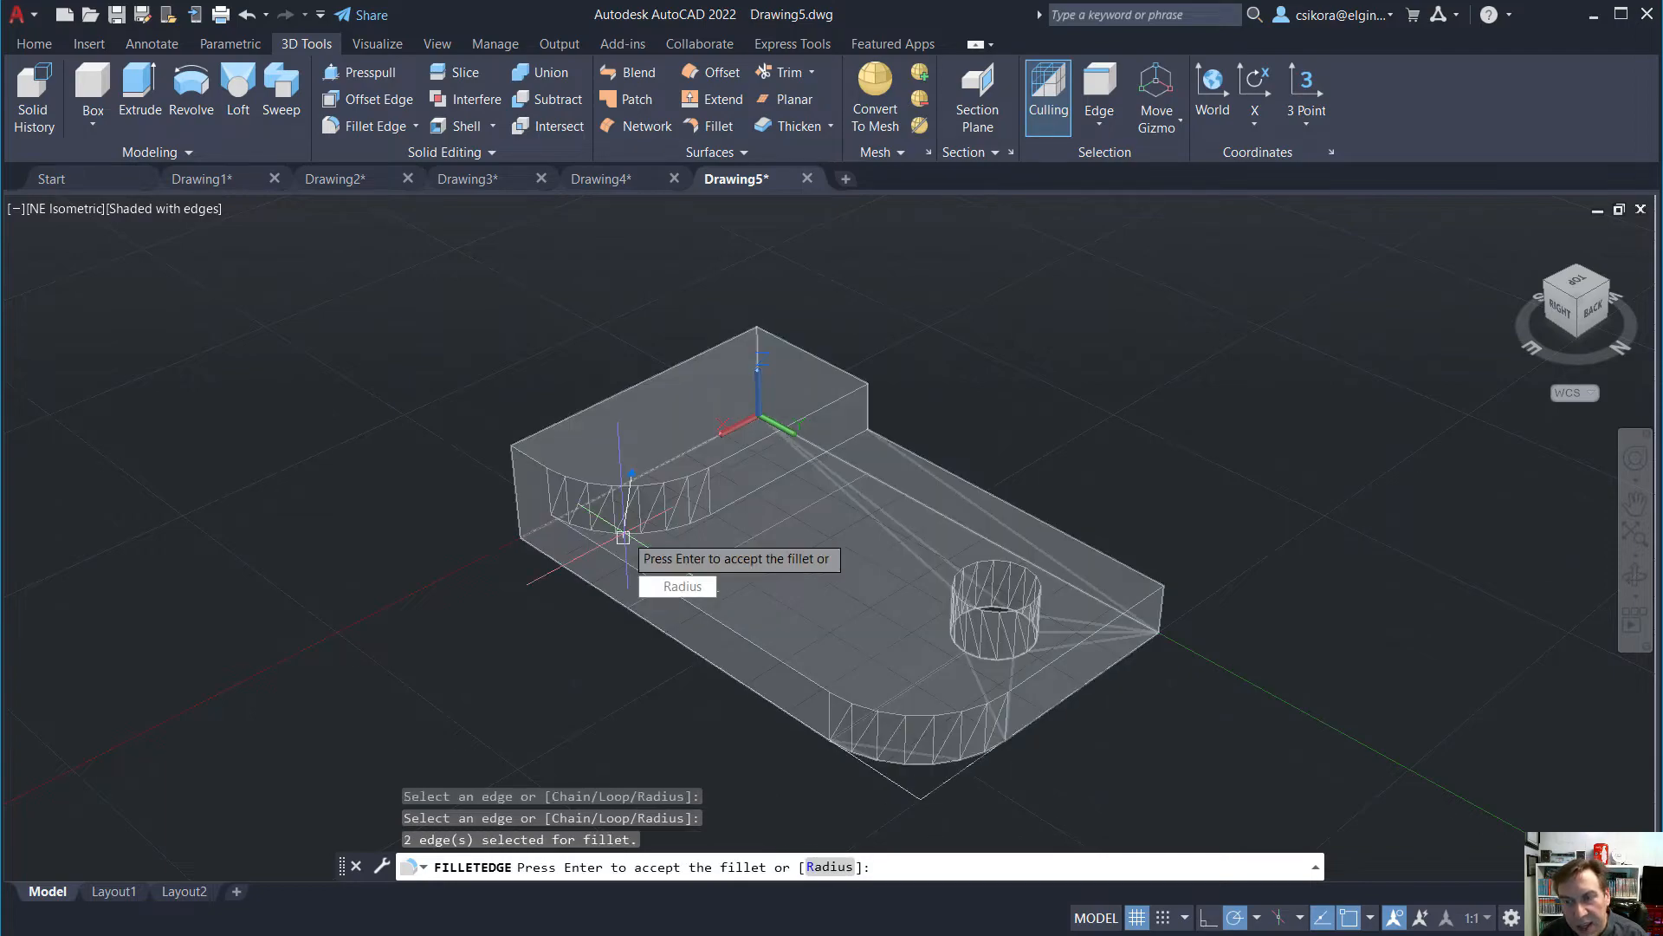
key(Return)
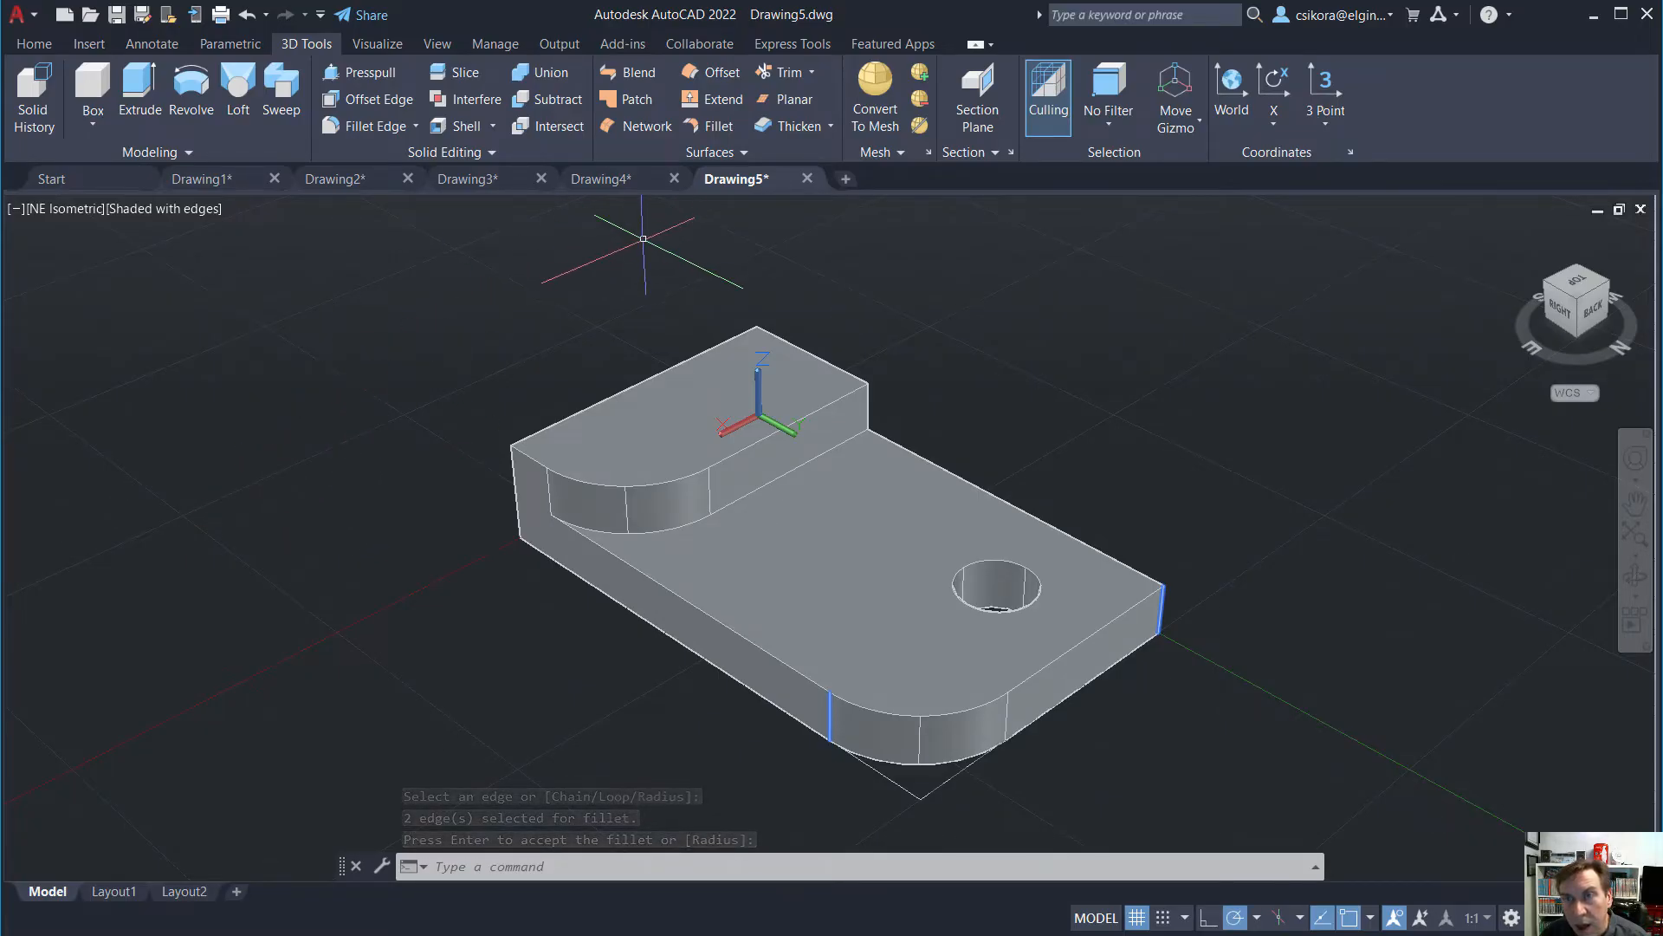
Chamfer the thin plate's top edges along the hole end, the rounded corner and the adjoining long side with both distances at 0.125
click(416, 127)
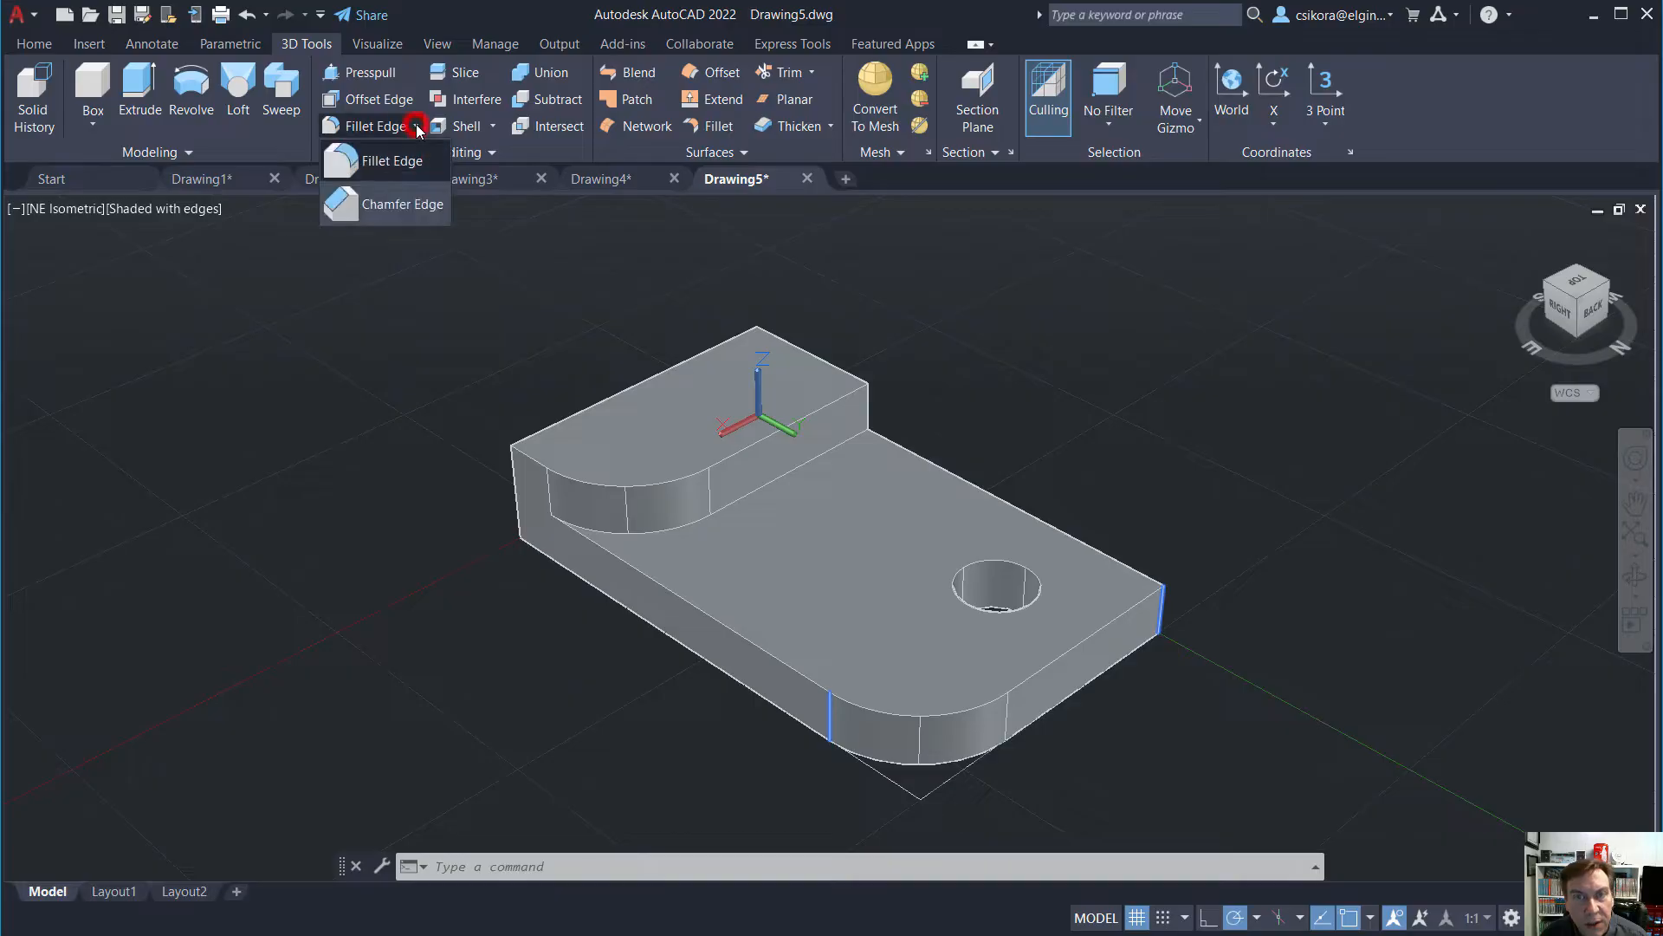
click(391, 208)
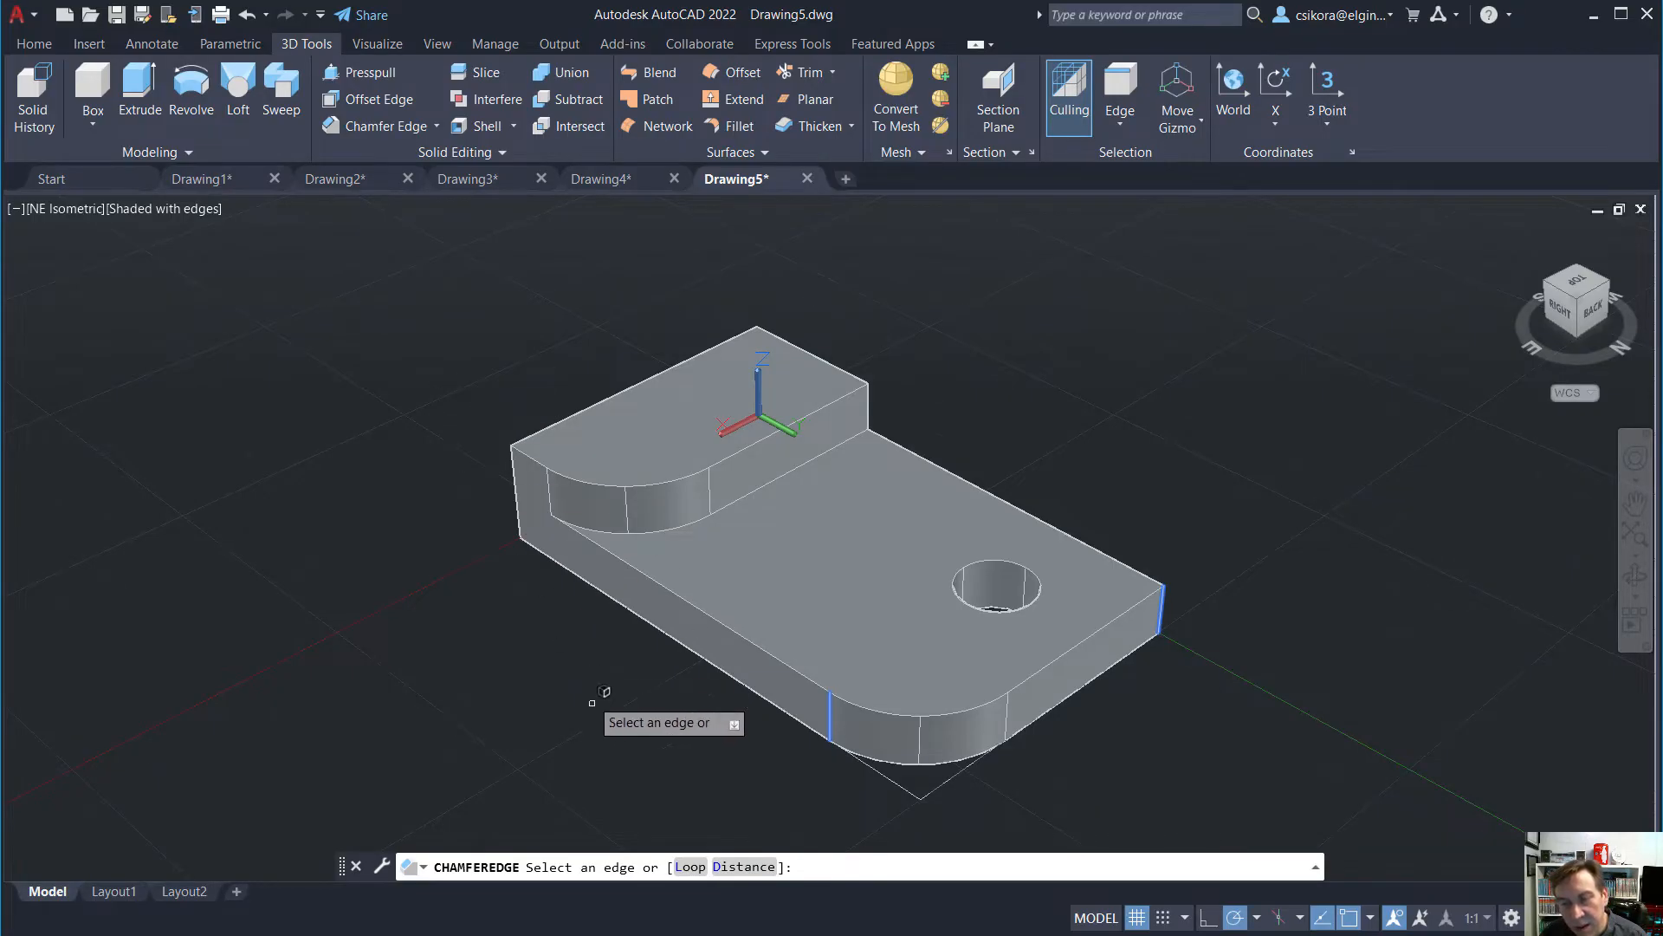
click(745, 867)
text(.1)
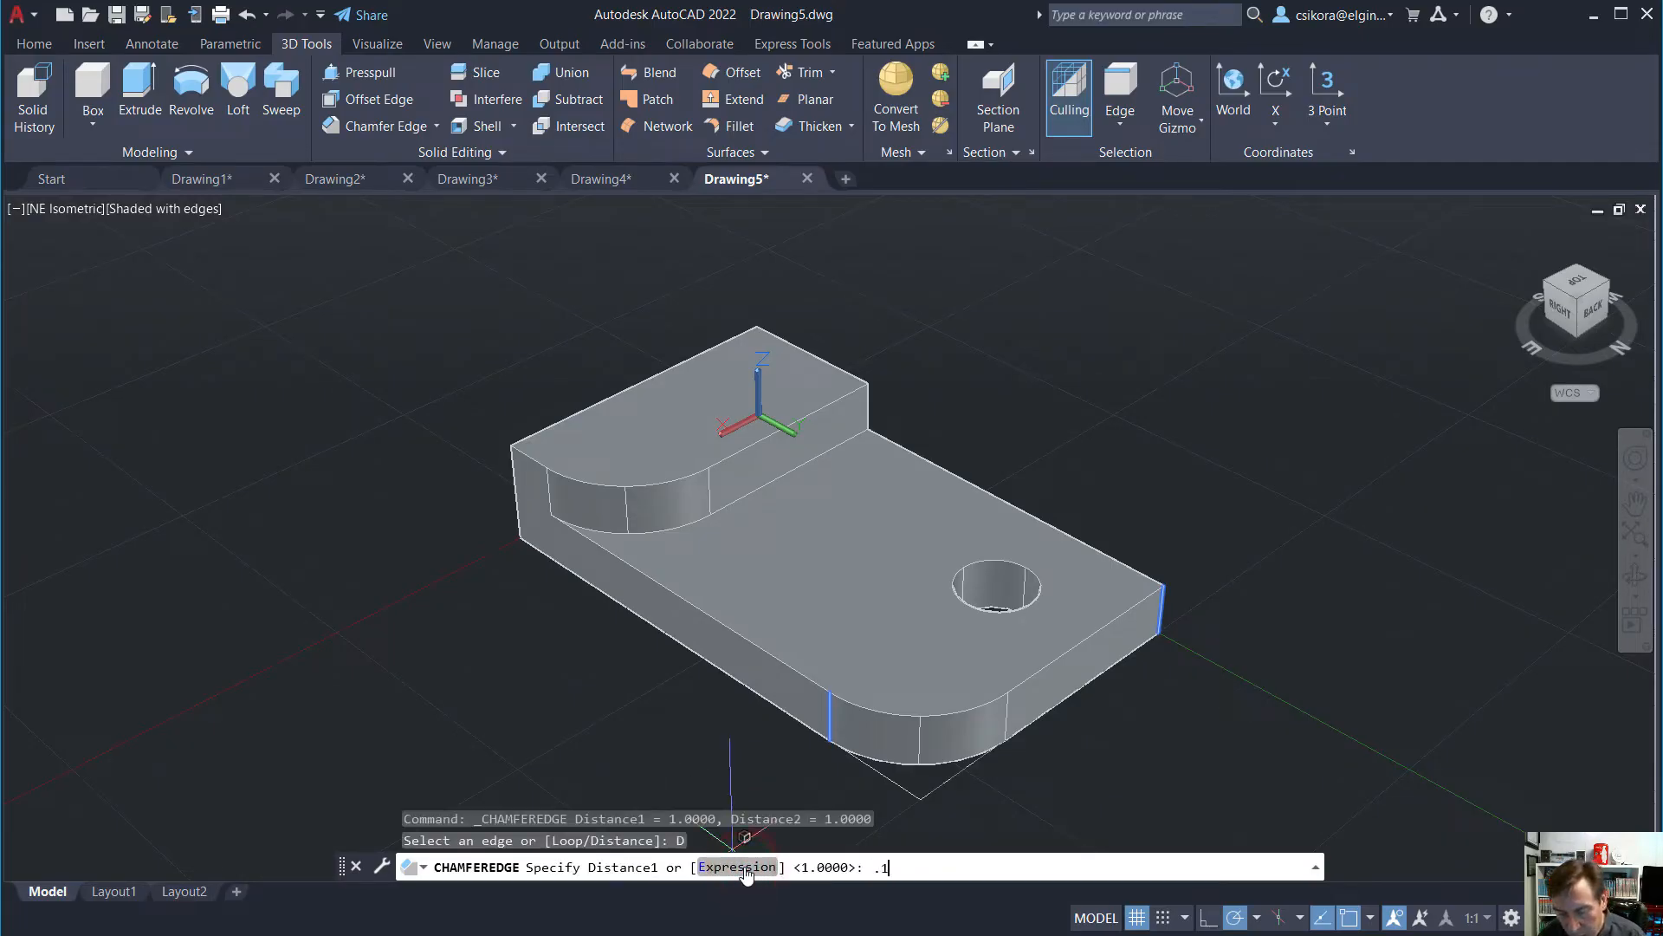
text(25)
key(Return)
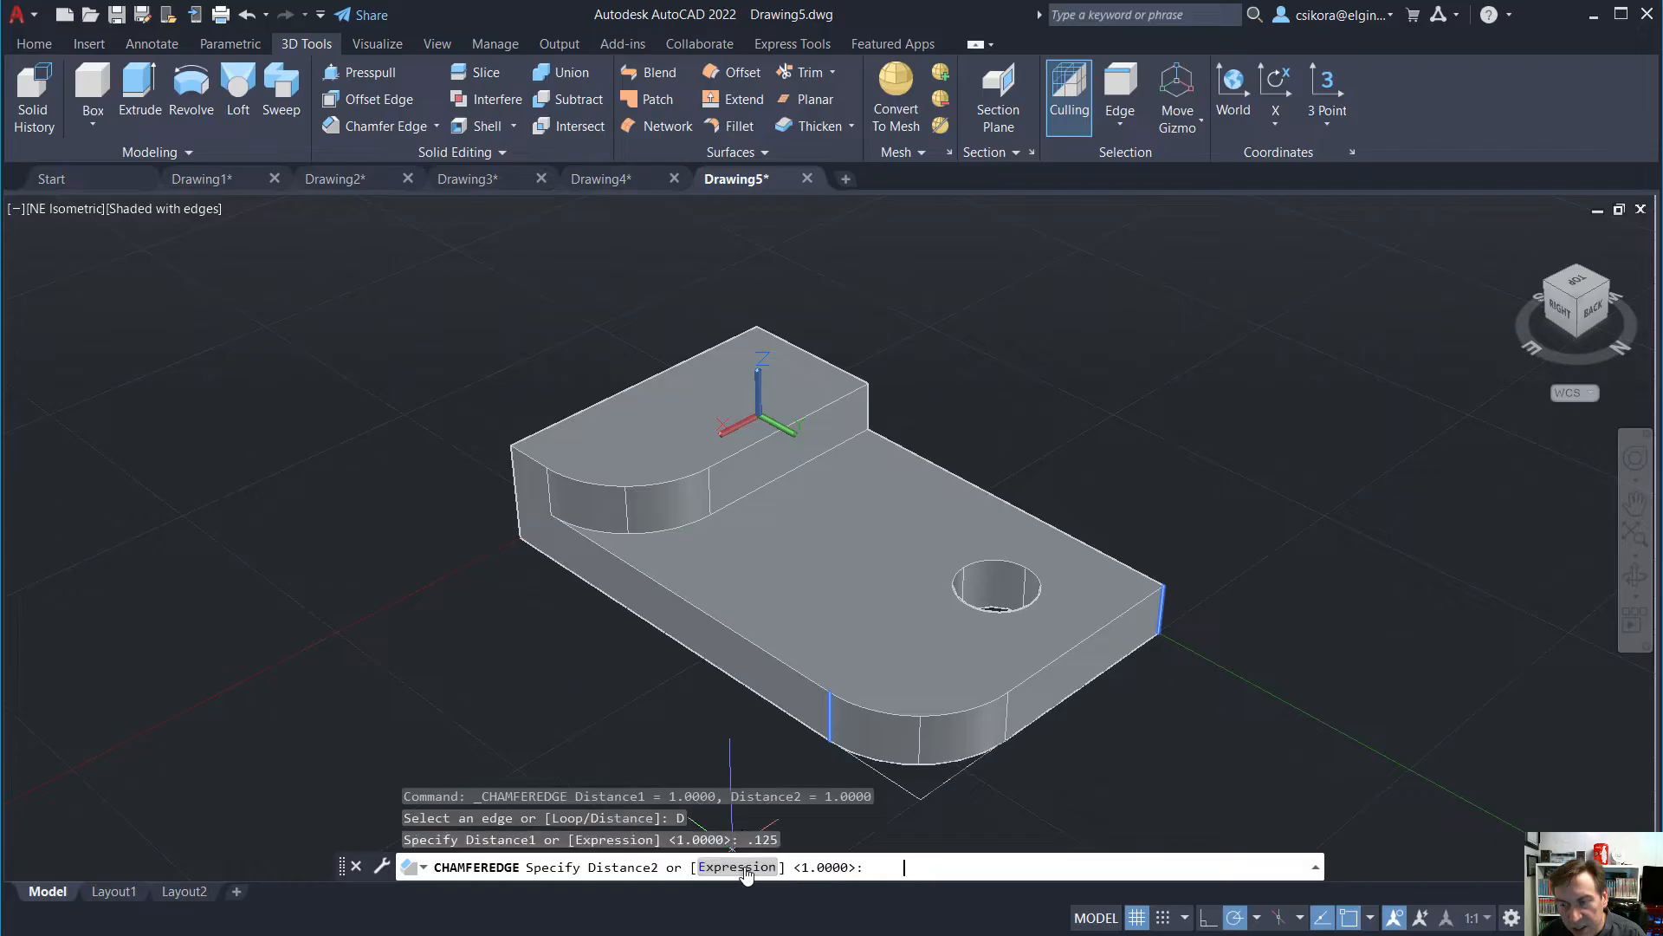
text(.125)
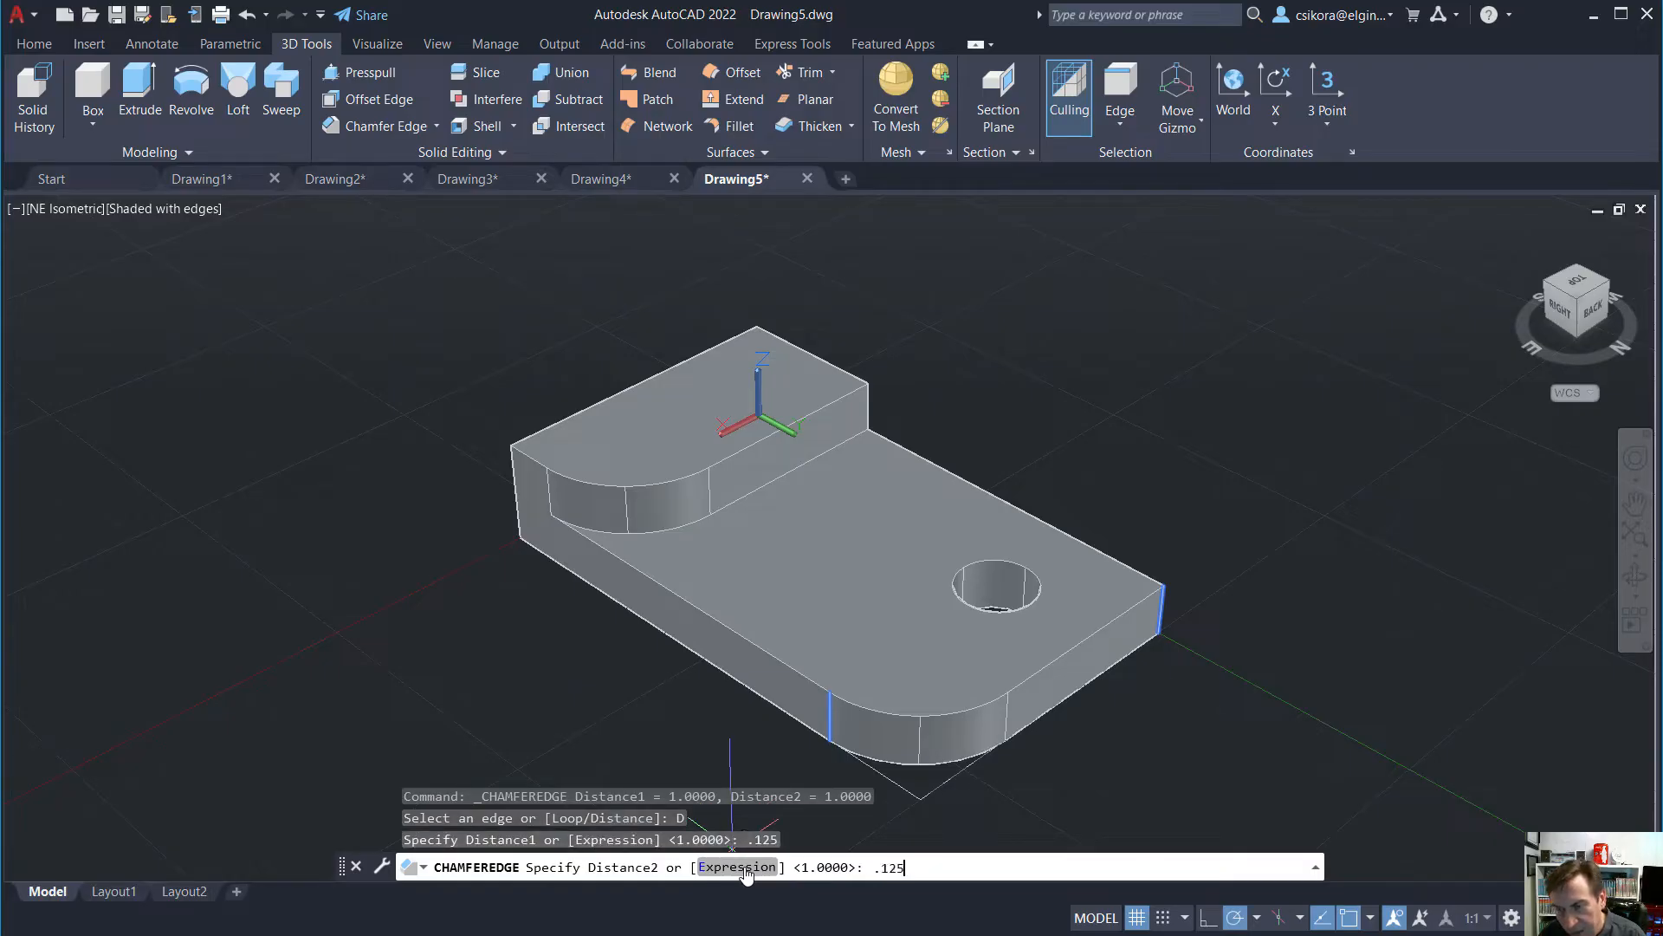
key(Return)
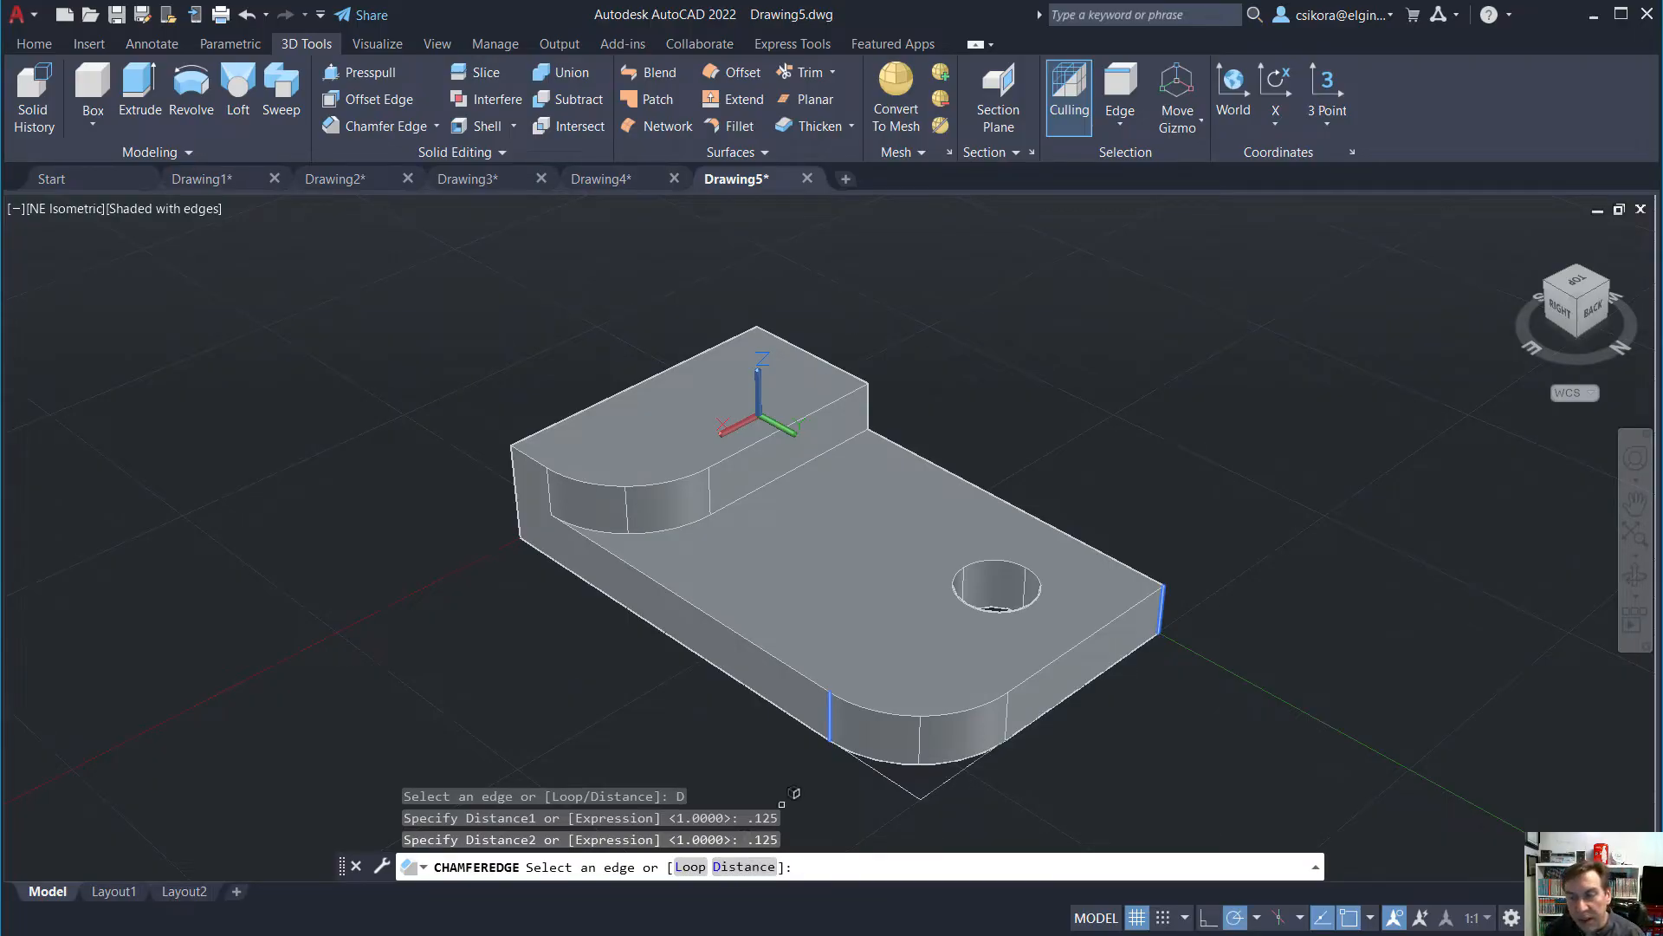
click(1035, 670)
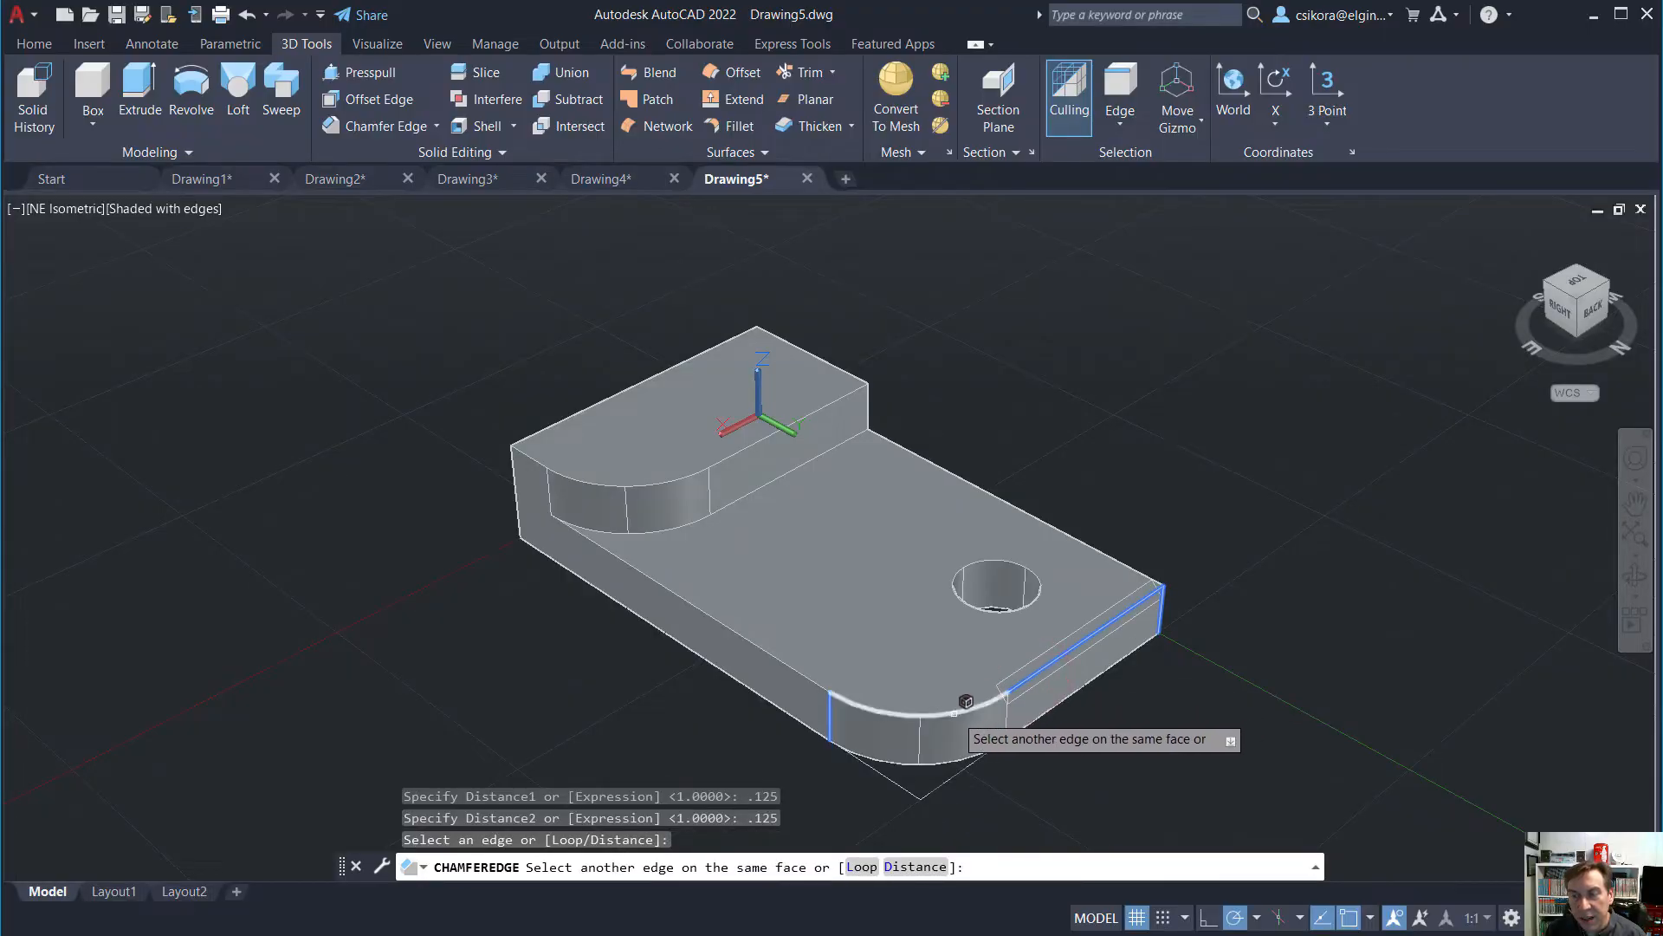
click(953, 712)
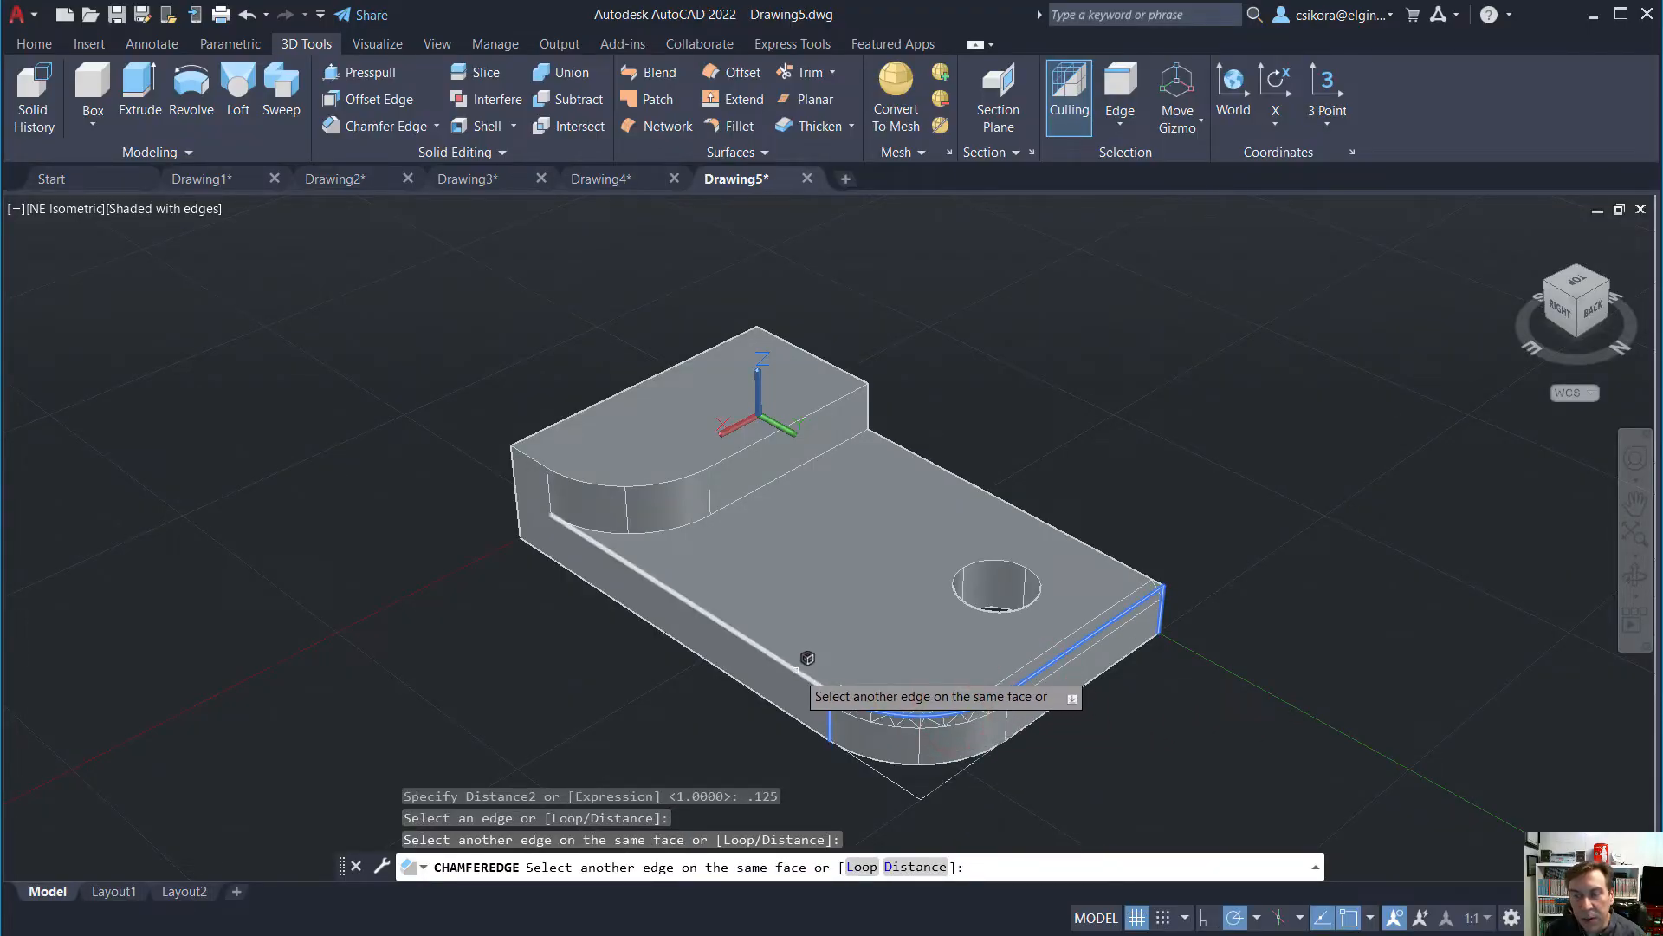
click(796, 669)
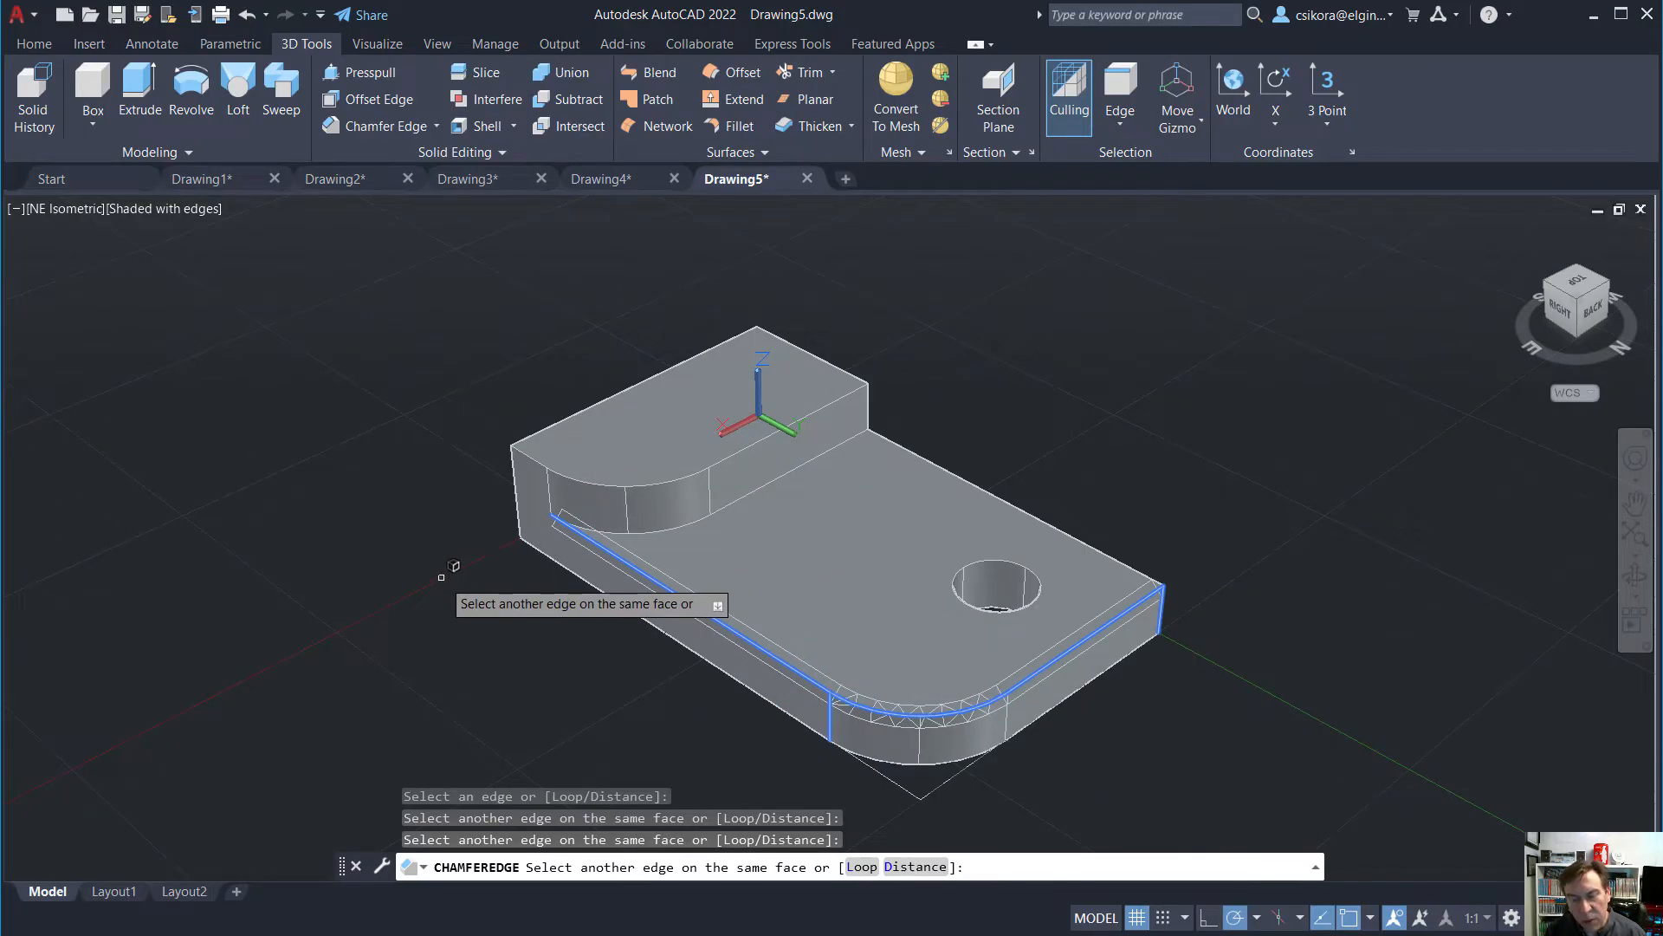
key(Return)
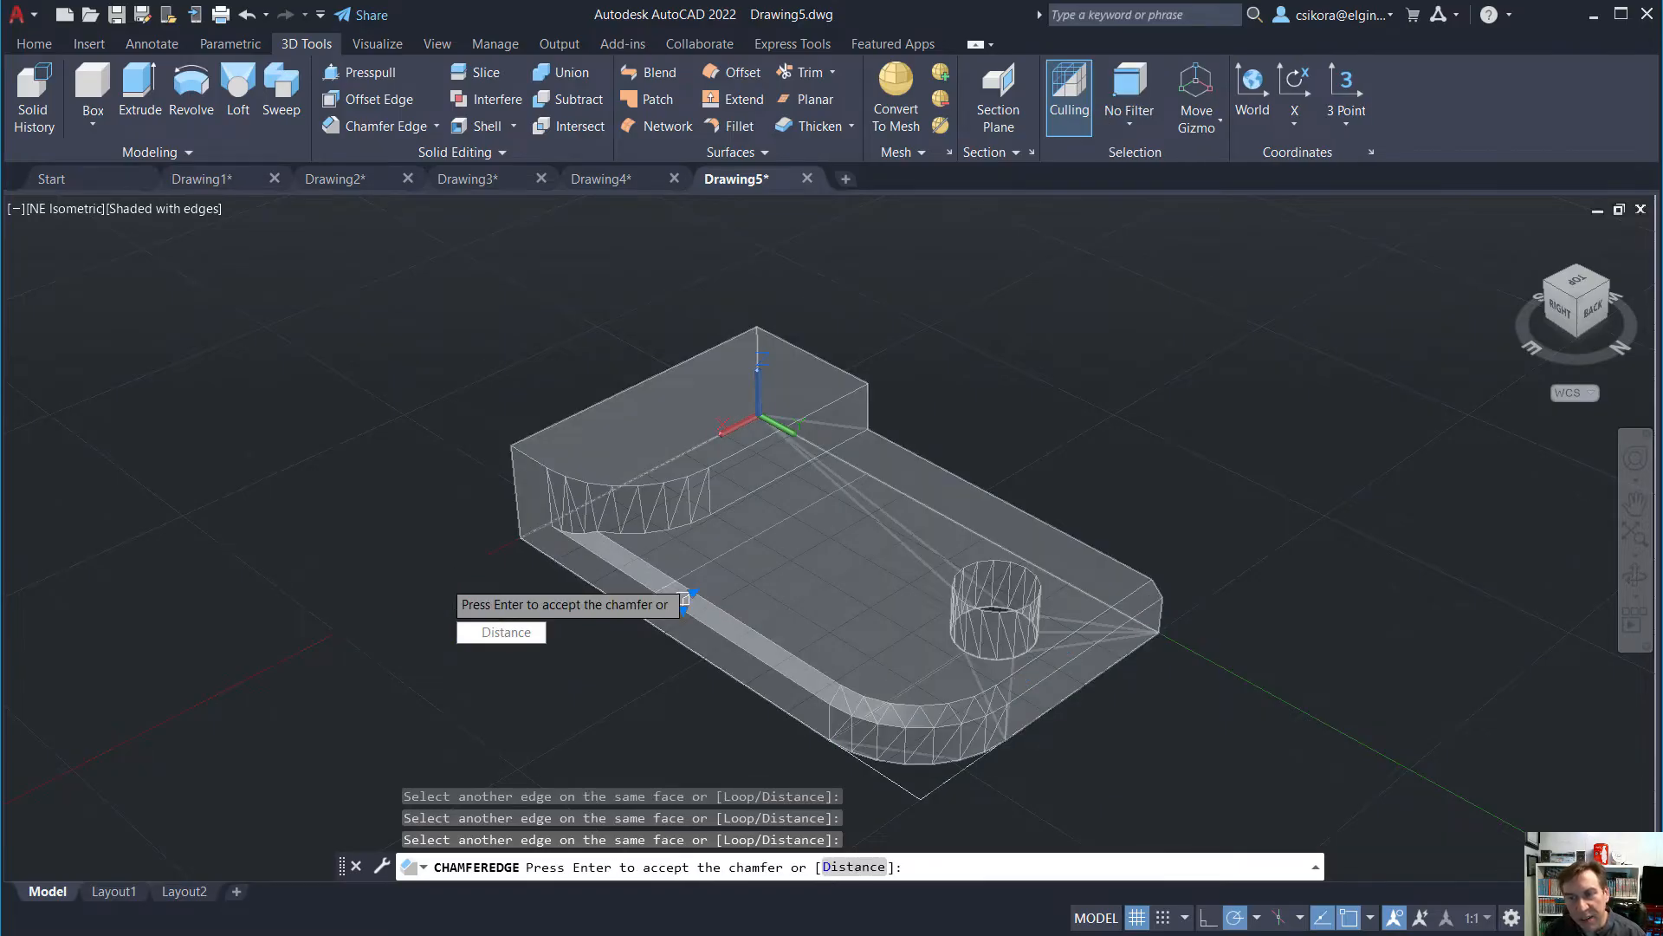
key(Return)
Chamfer the raised block's top edges along its inner straight edge, rounded corner and short side edge with the same distances
key(Return)
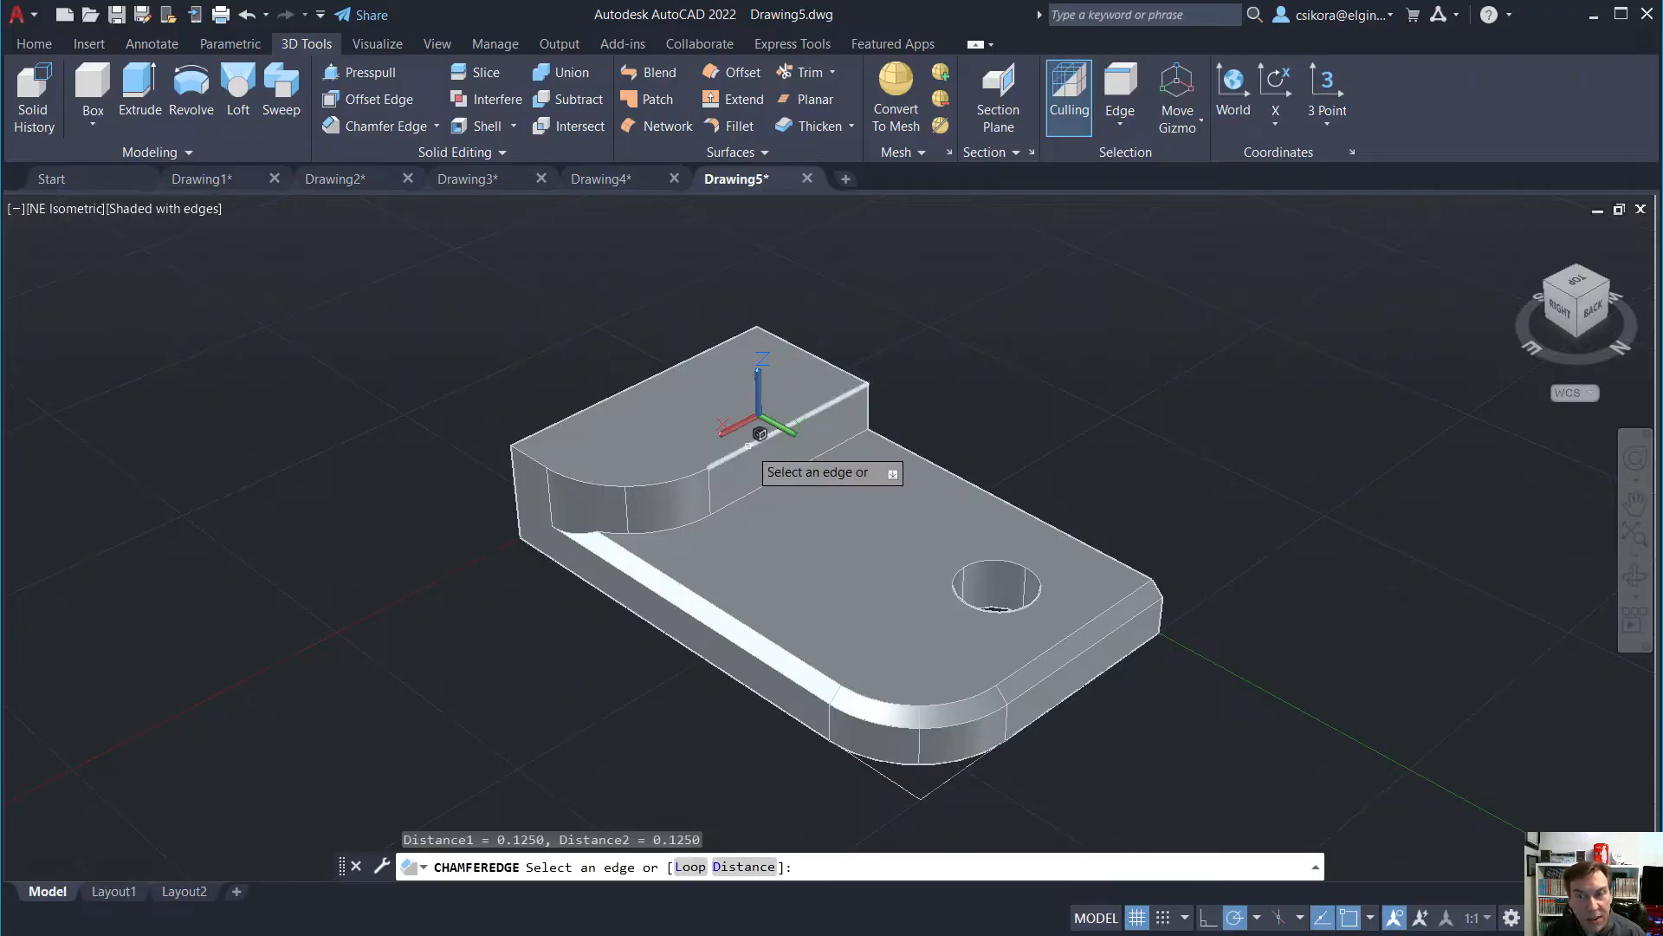
click(759, 433)
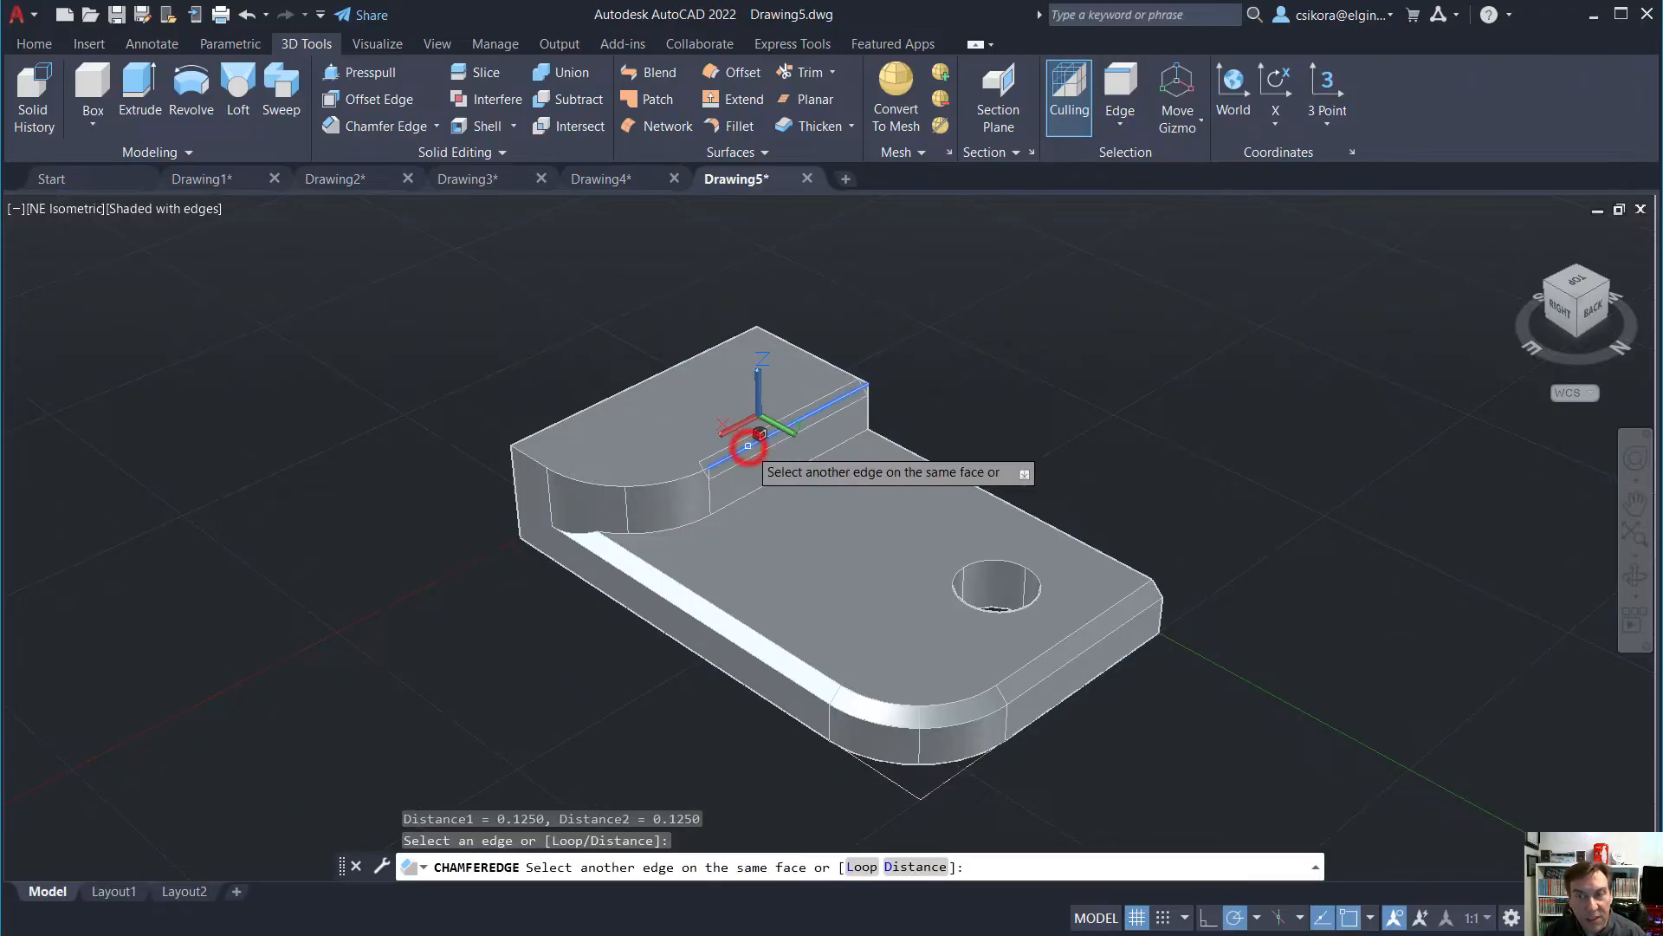
click(691, 470)
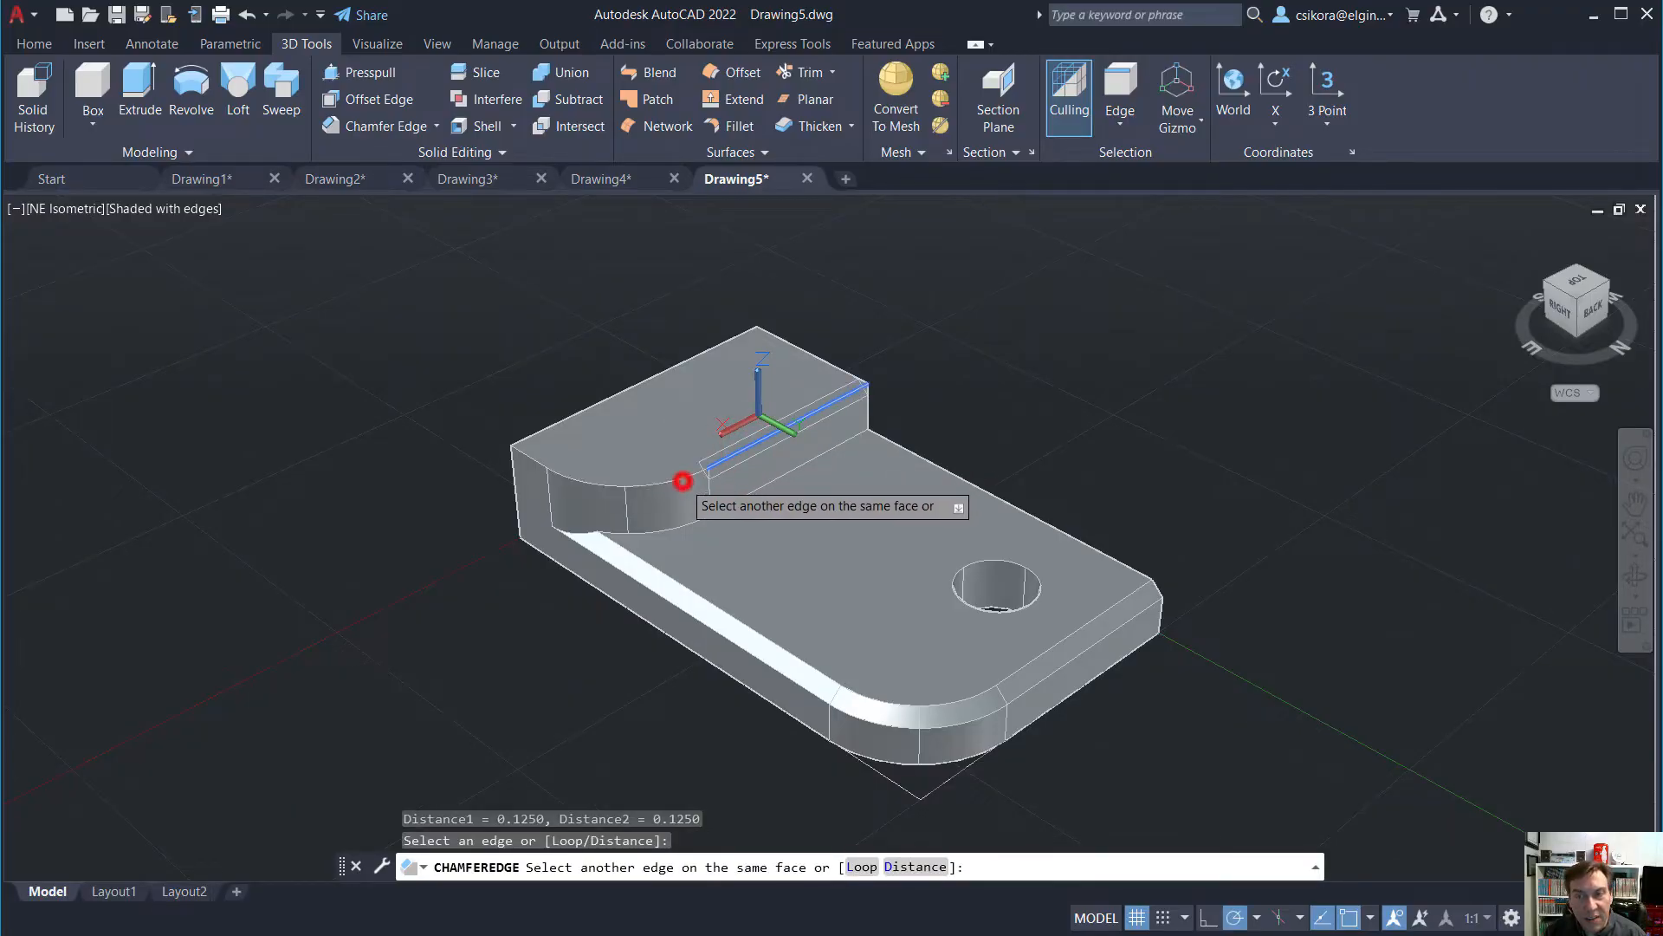
click(528, 456)
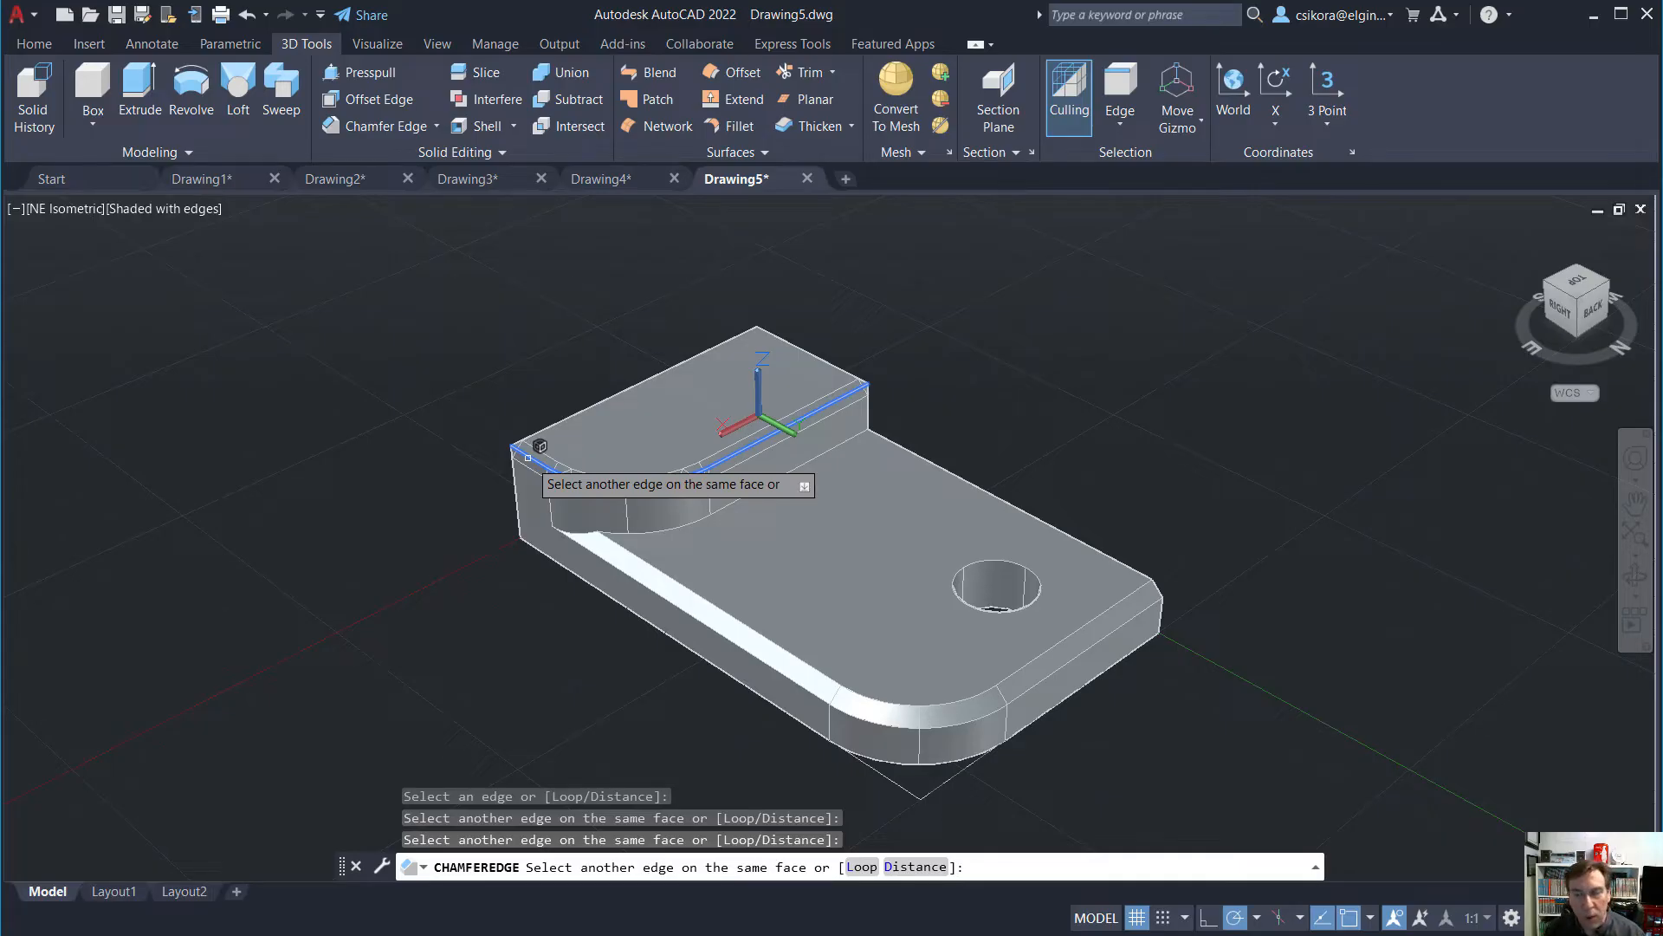
key(Return)
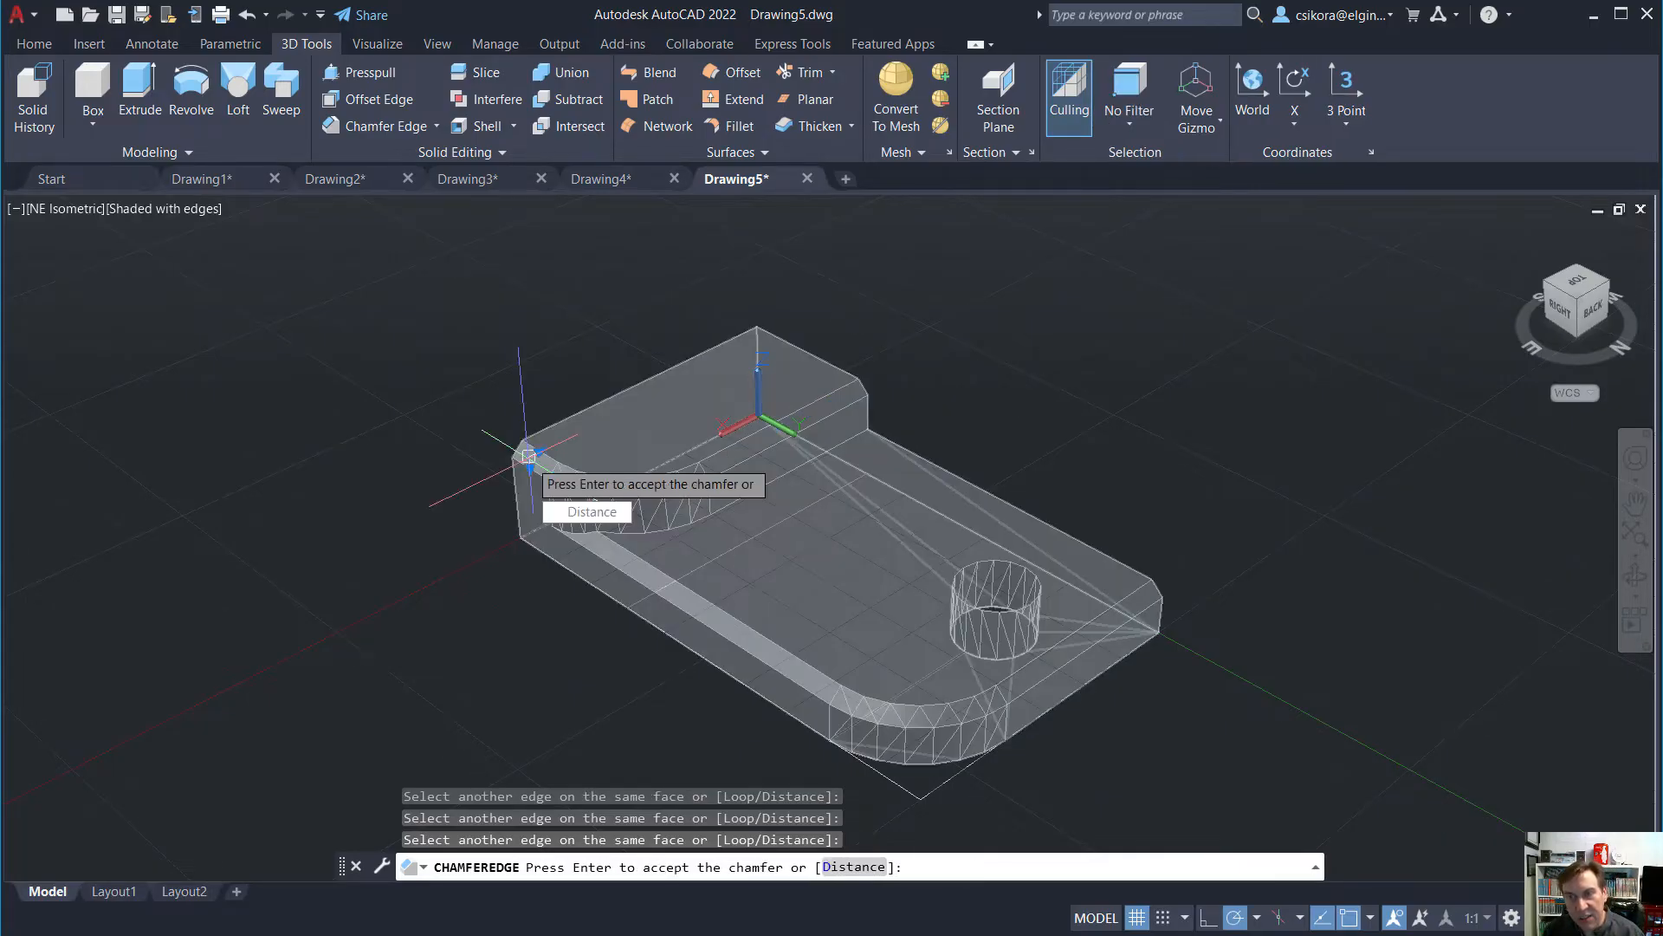
key(Return)
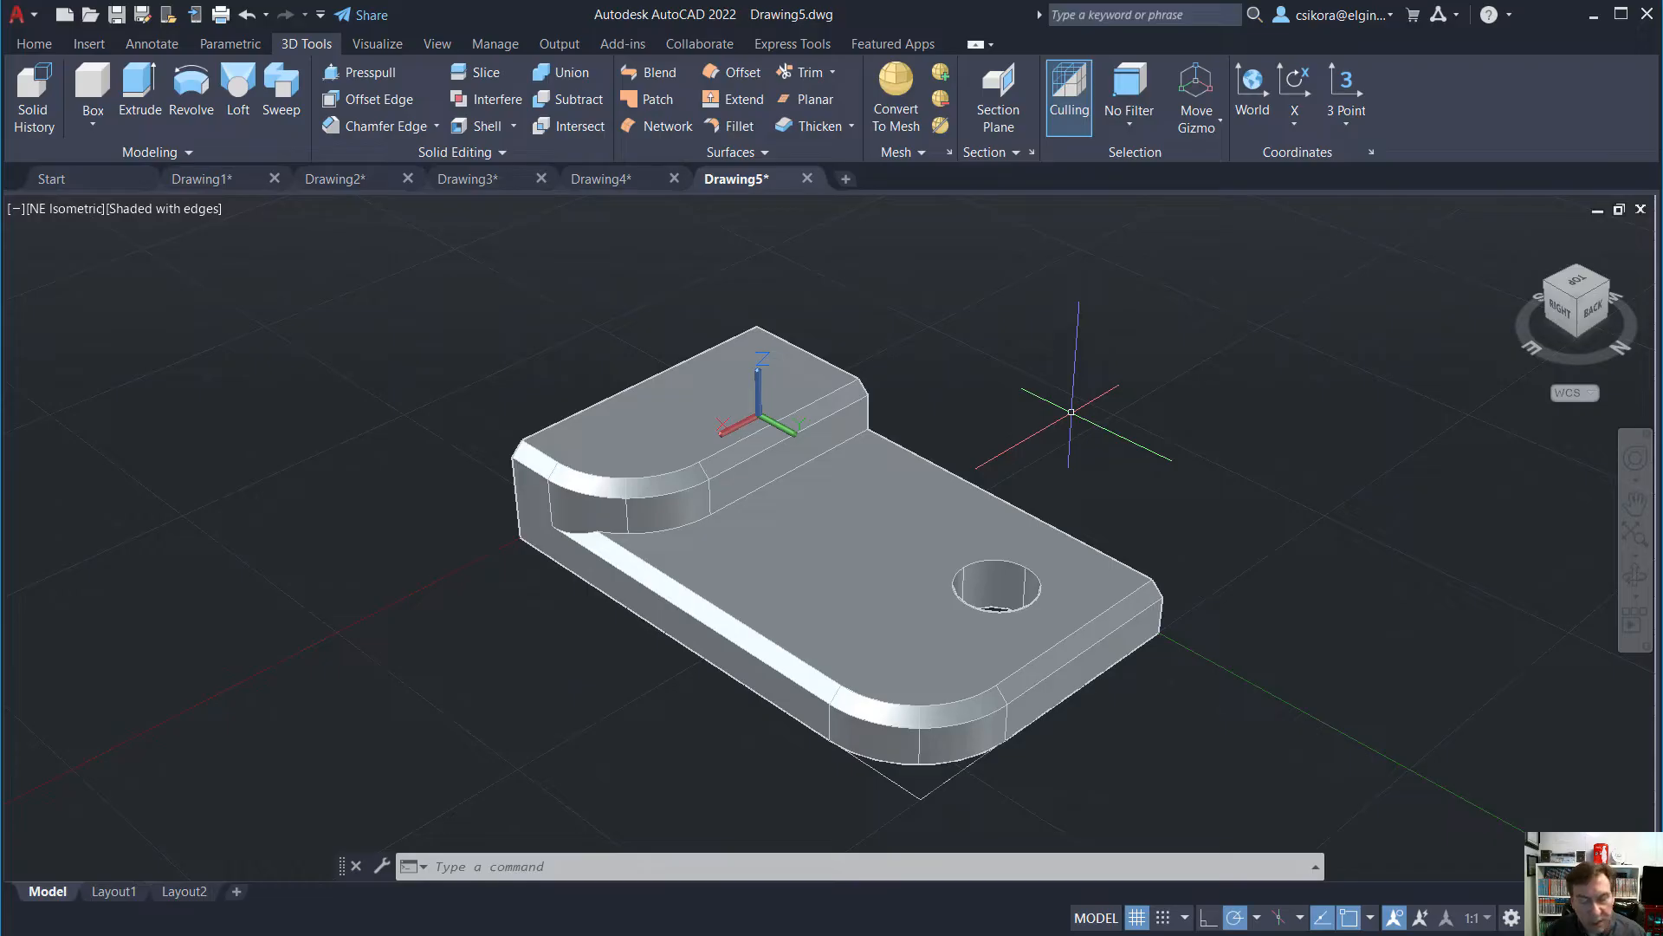
Shell the solid with an offset distance of 0.062, removing the bottom face, the raised block's outer end face and the stepped, unrounded side face
shift+middle_drag(1072, 413, 490, 225)
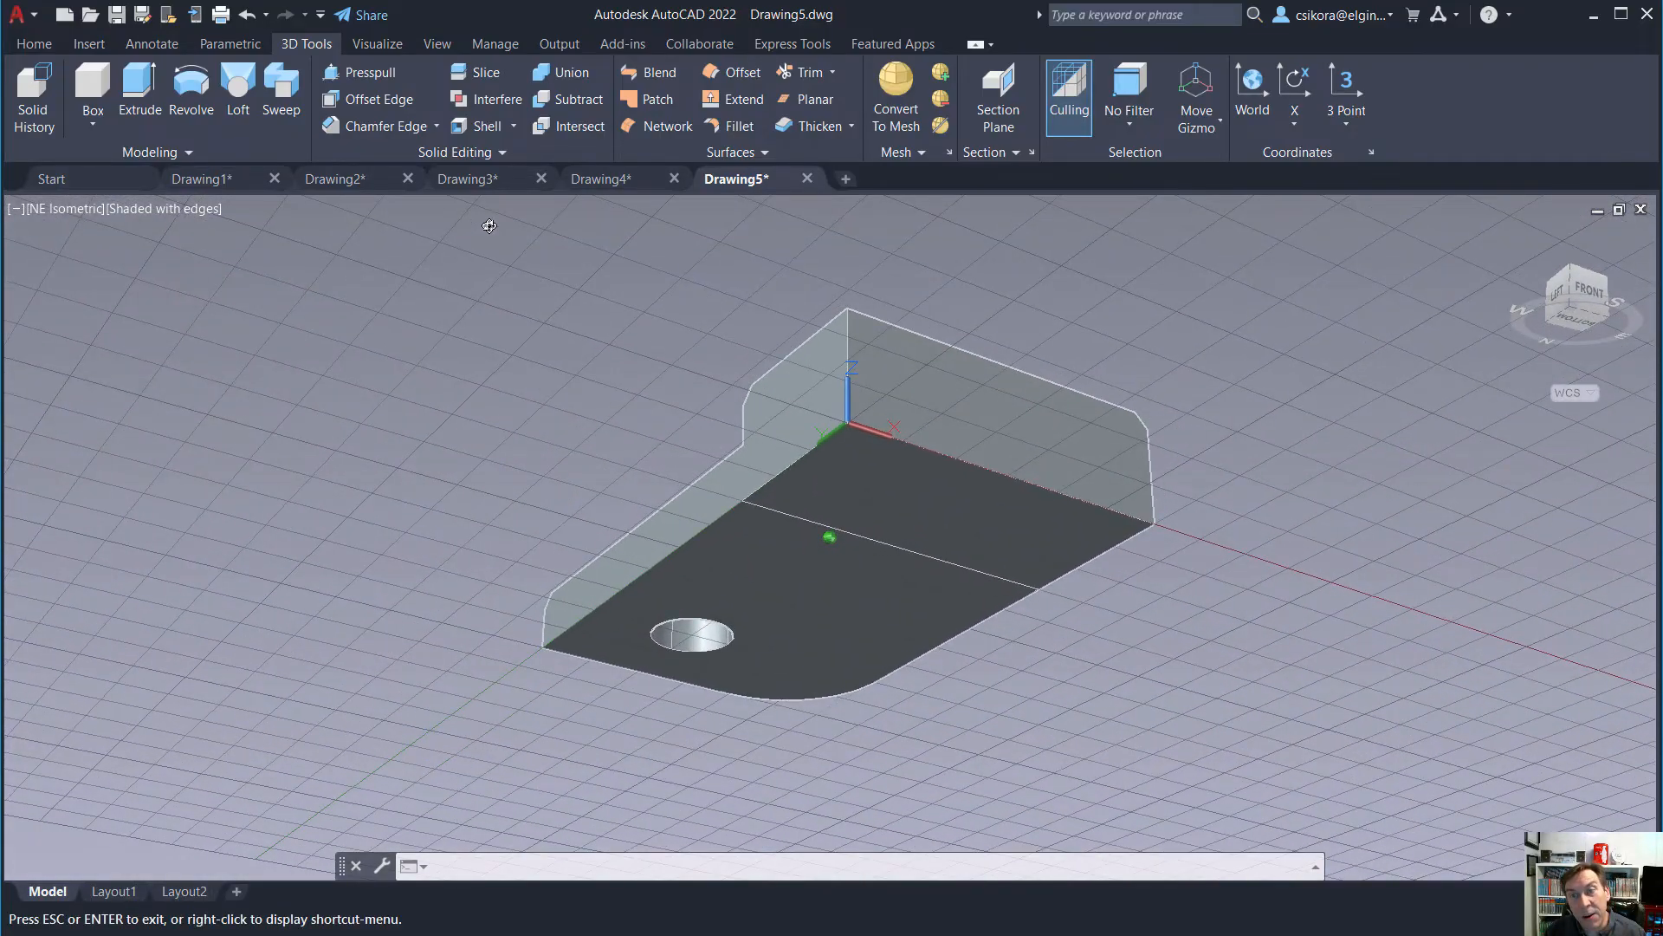
key(Return)
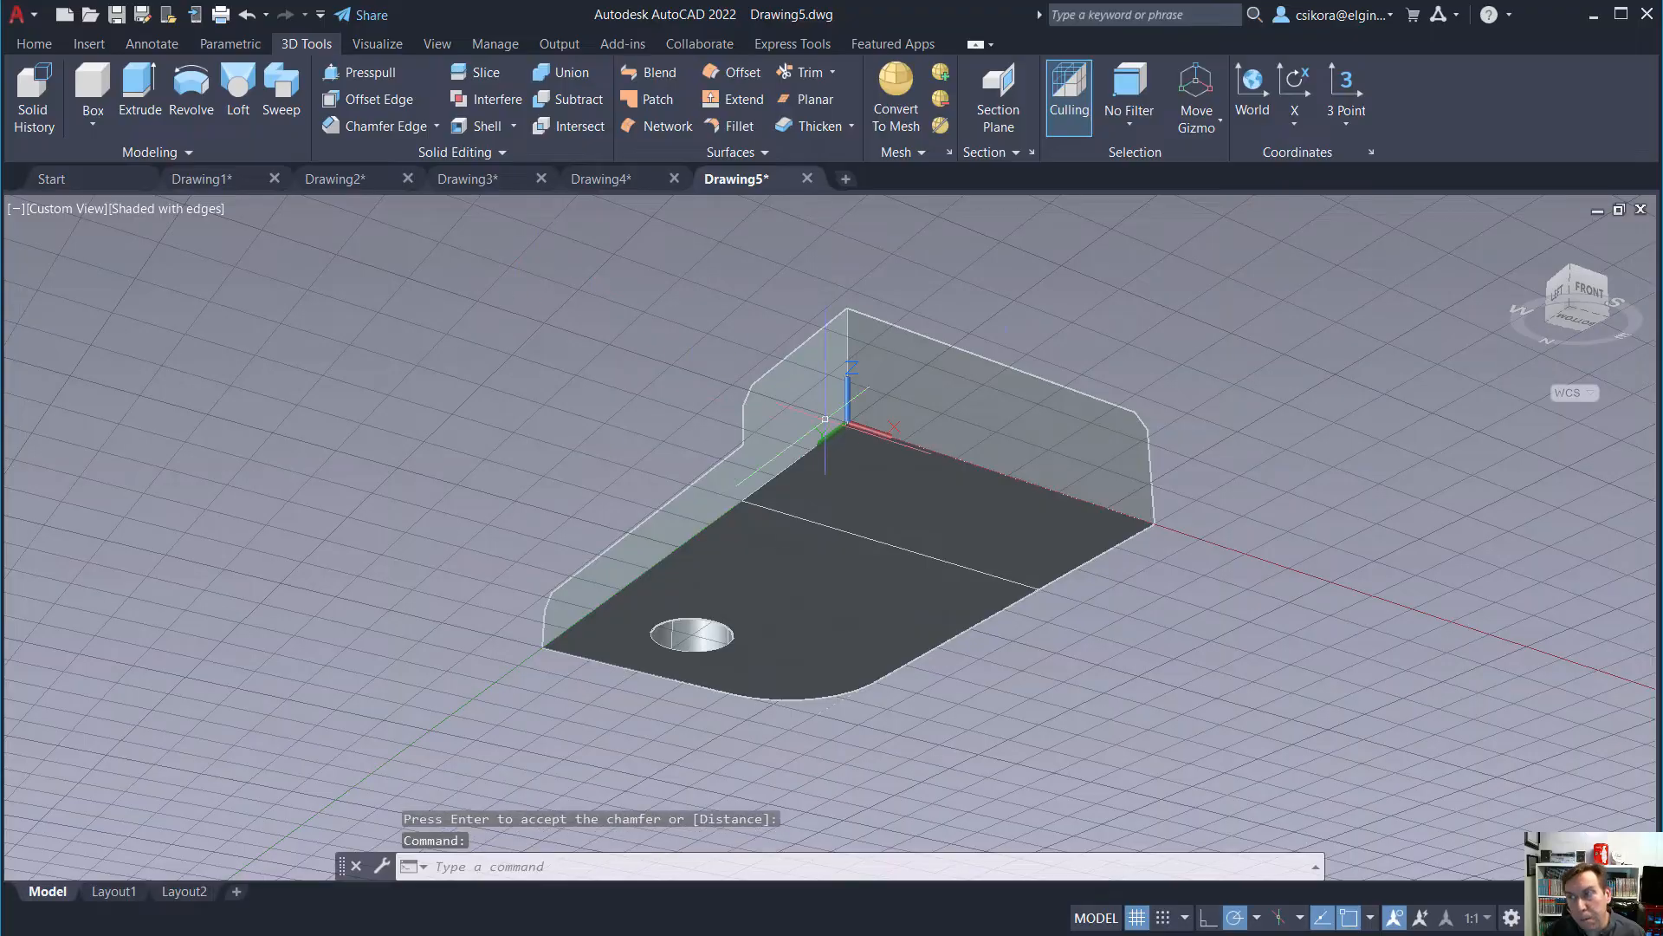
click(1572, 310)
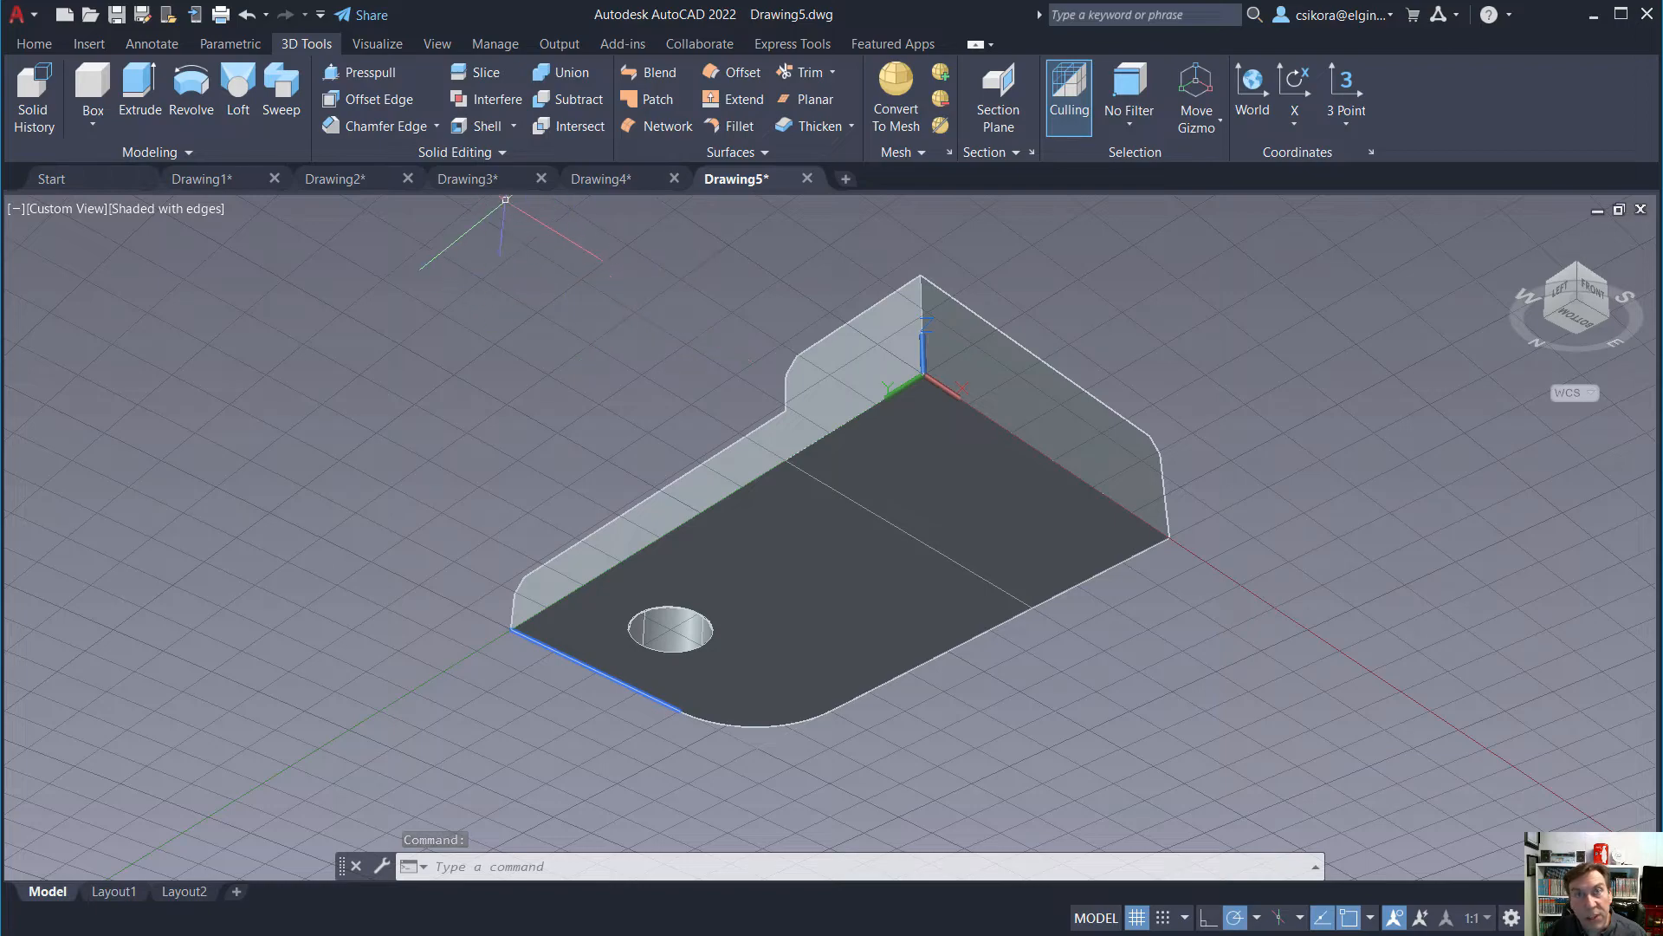
click(476, 127)
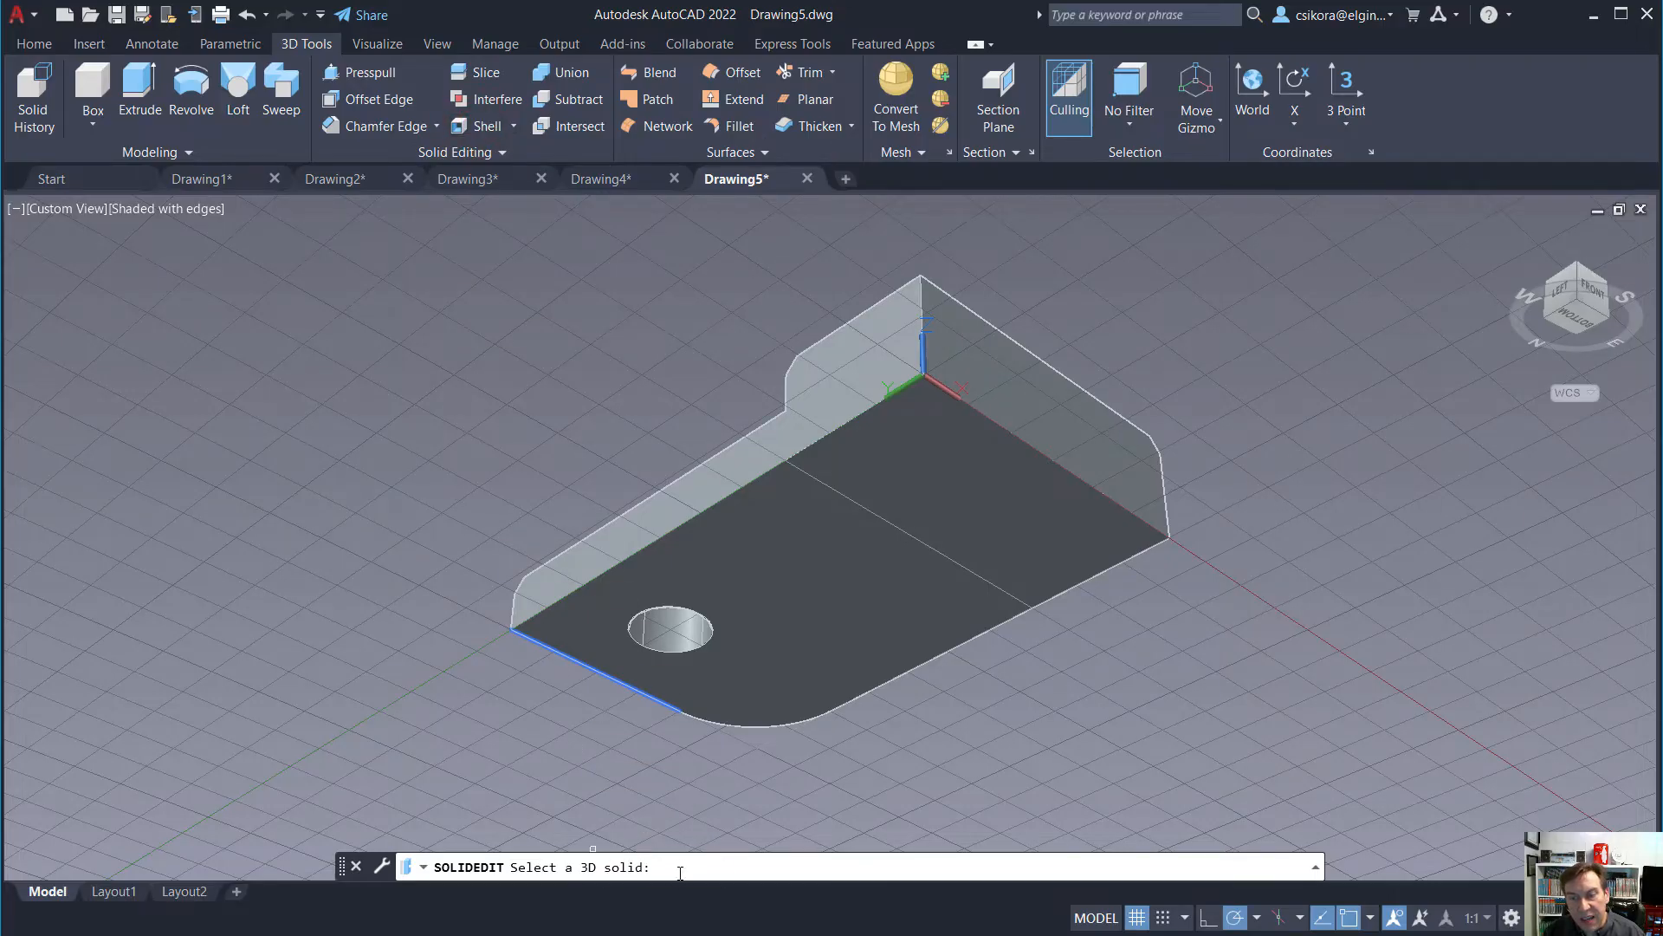
click(819, 585)
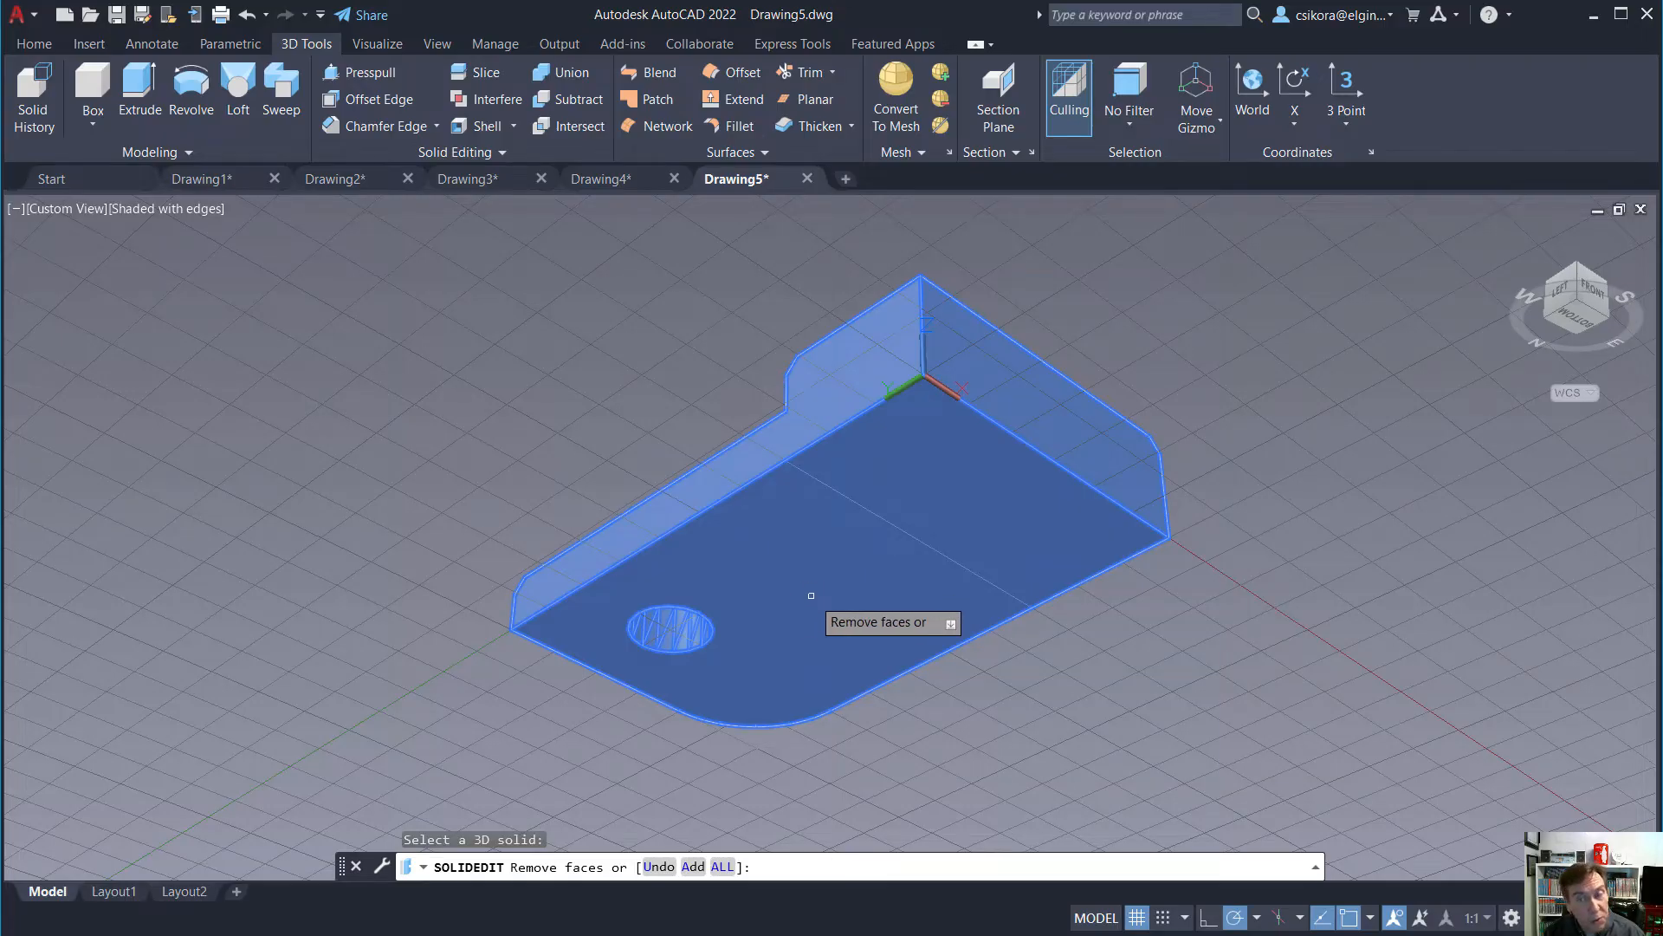
click(807, 583)
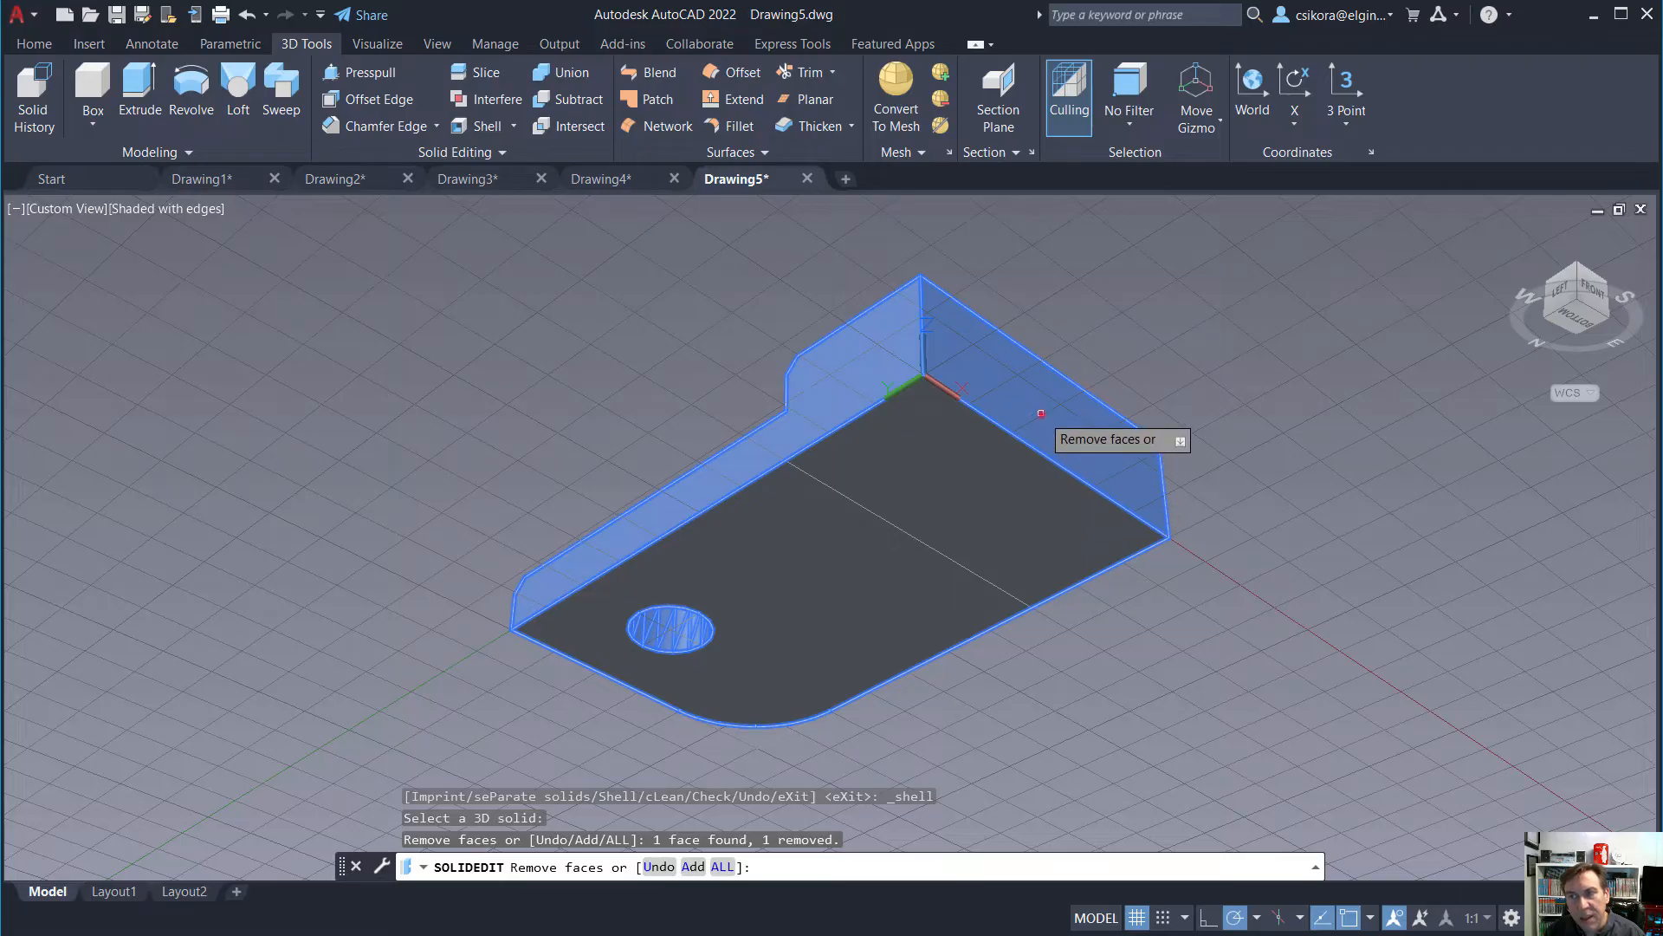
click(1041, 414)
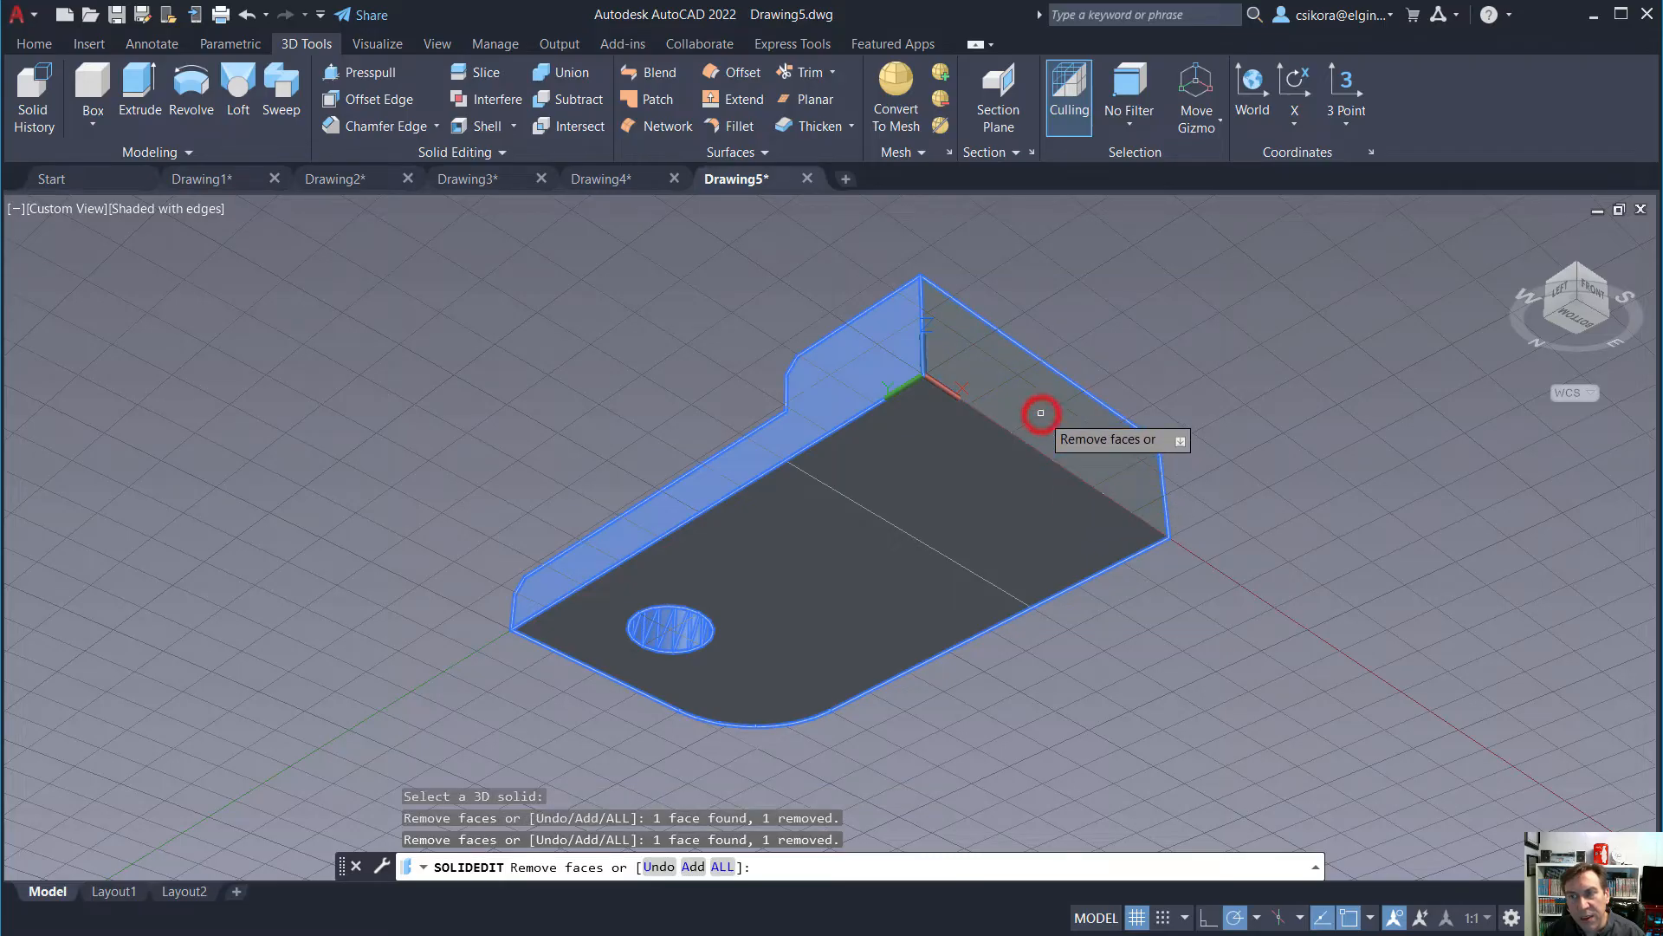
click(854, 365)
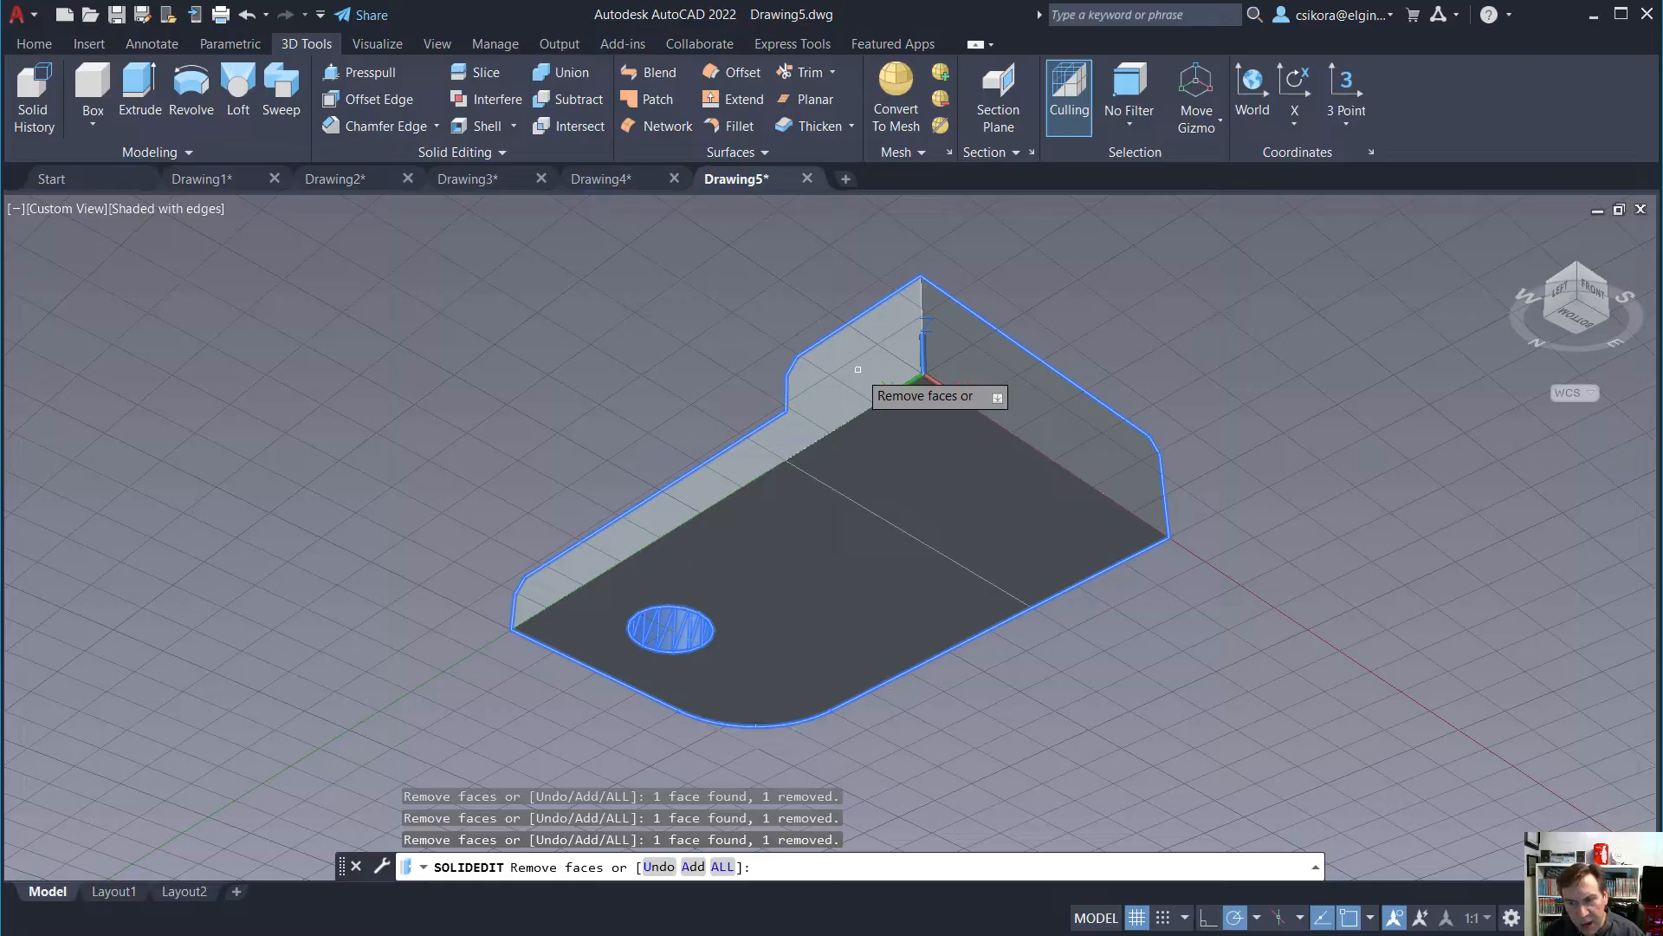
key(Return)
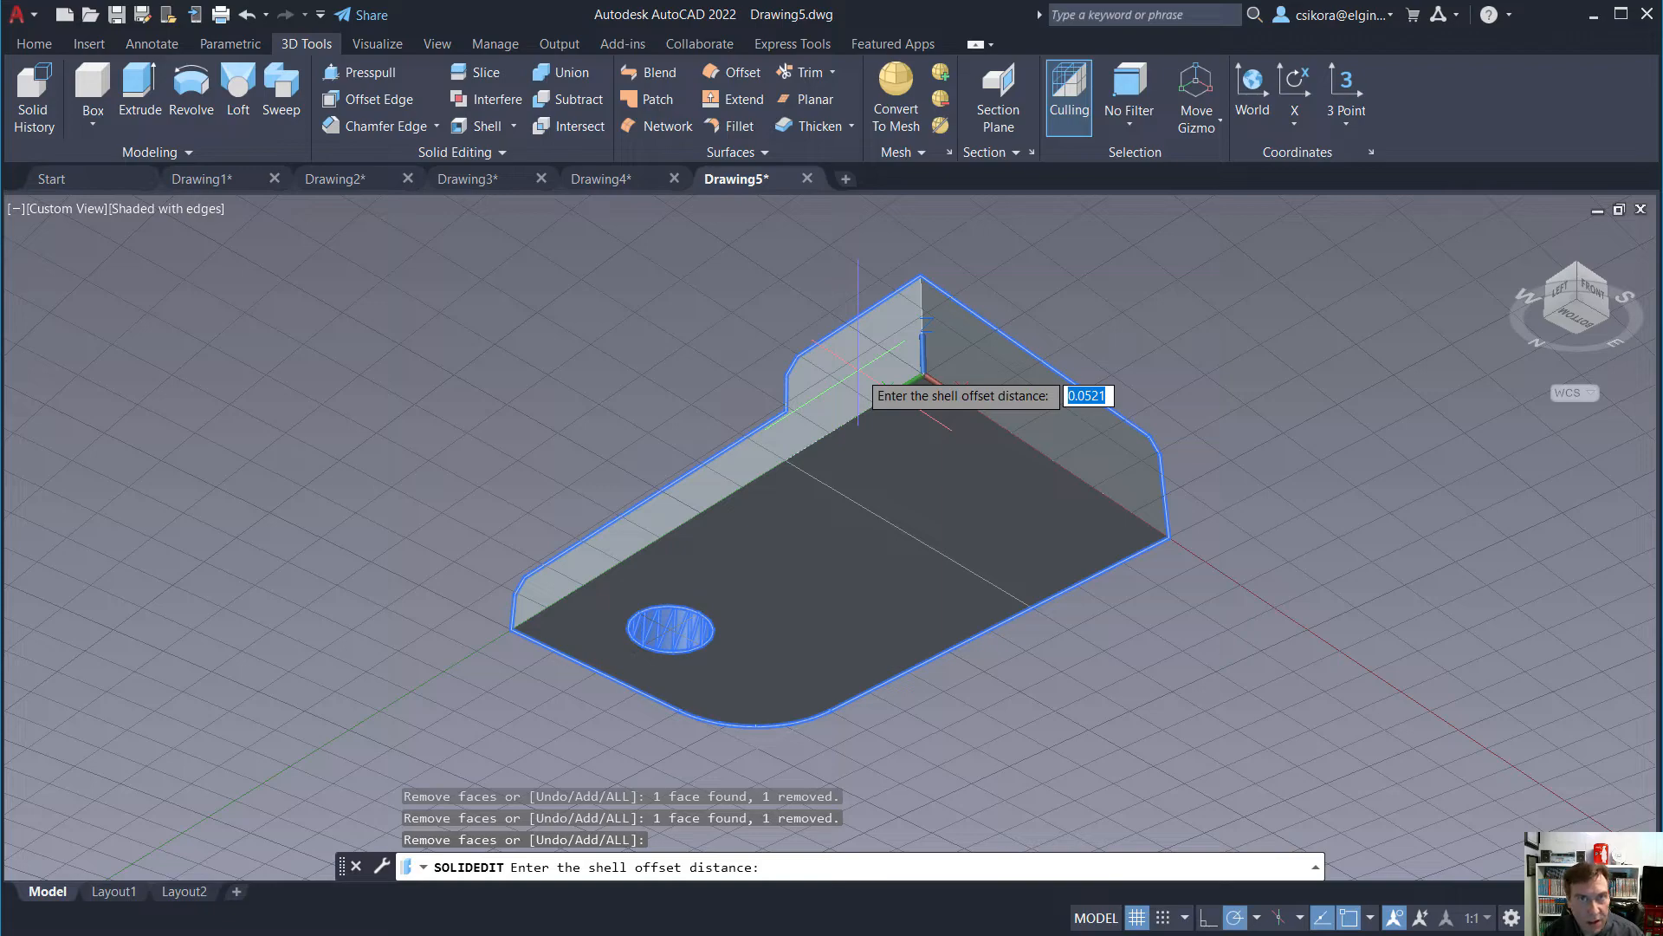
text(.0)
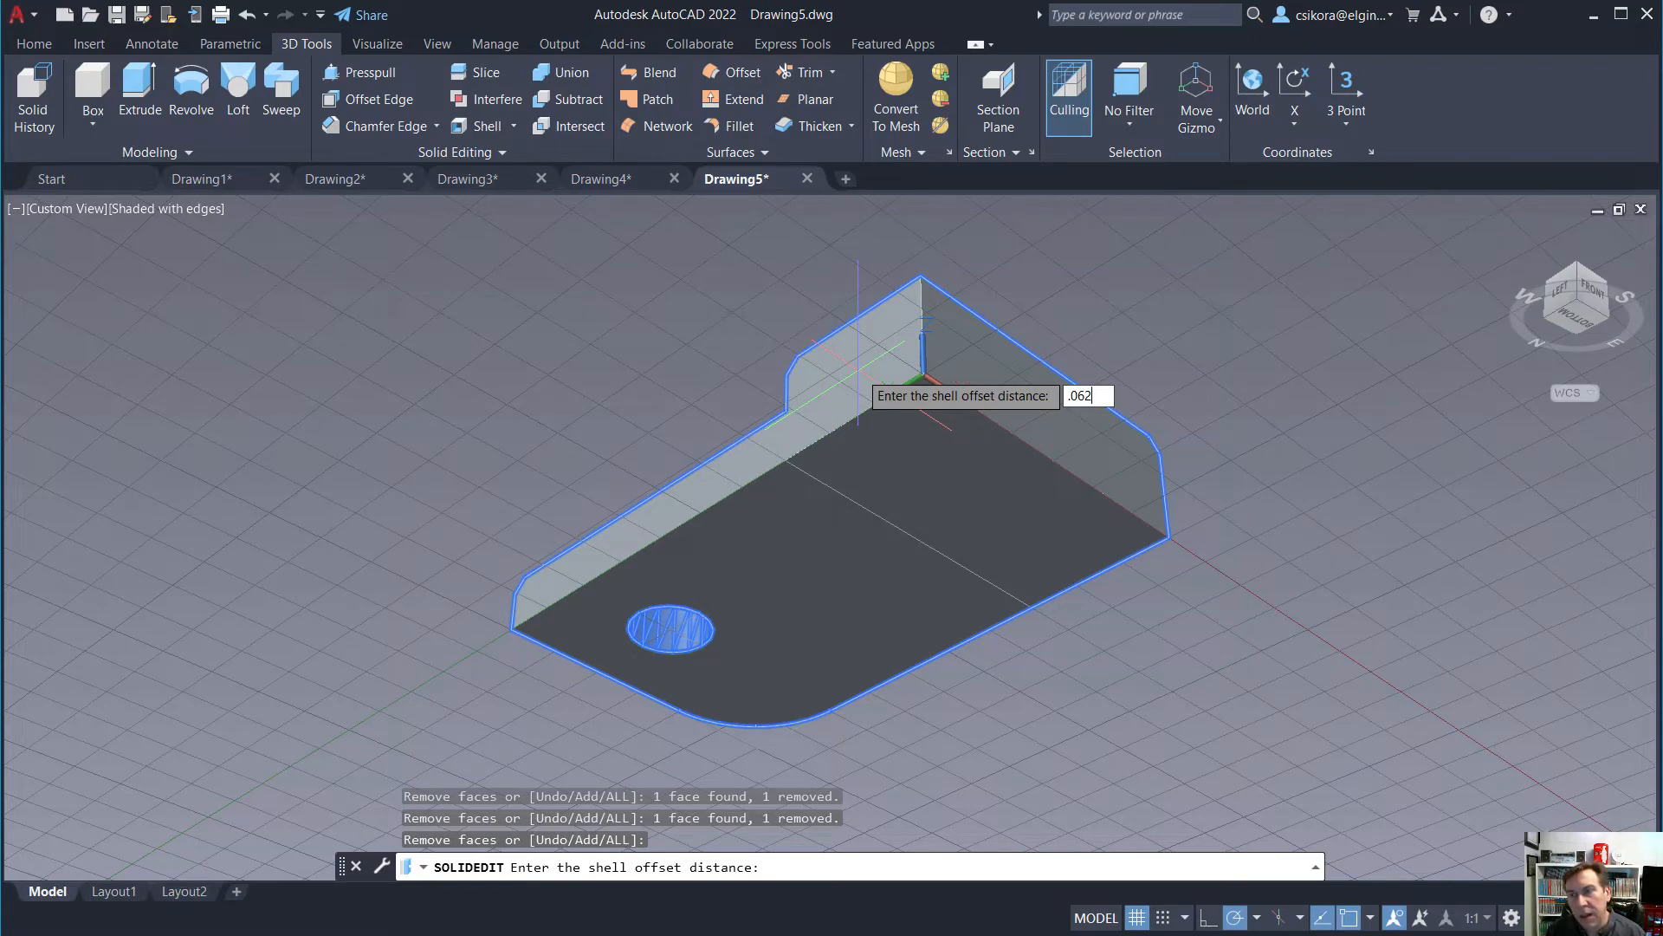
key(Return)
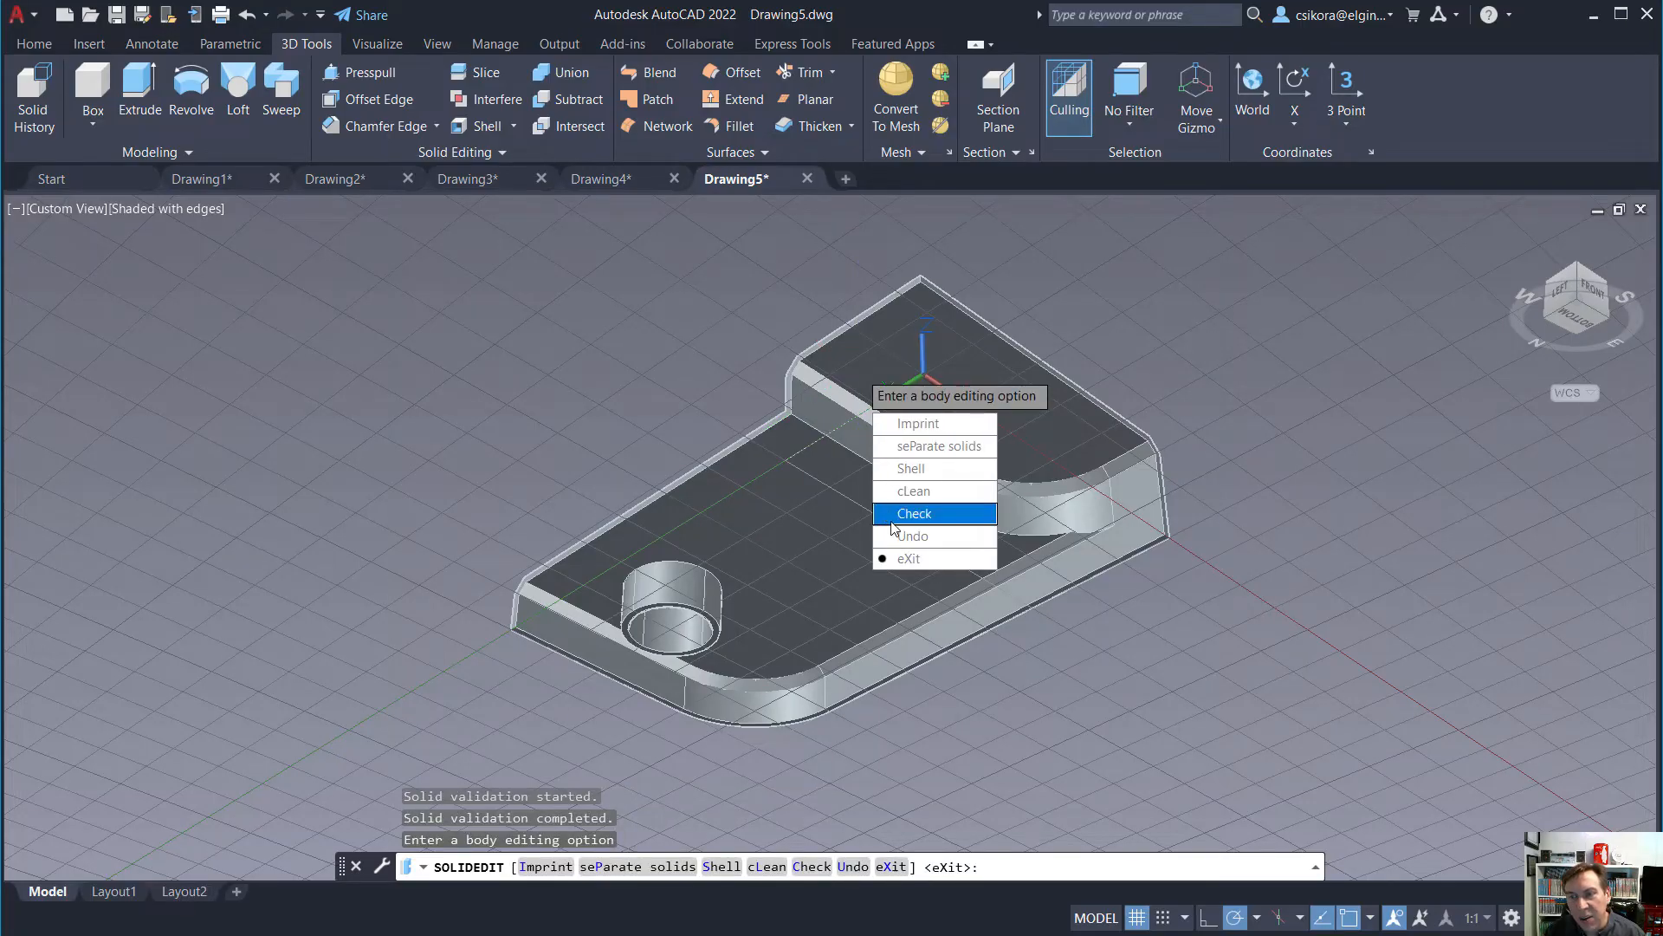
click(913, 559)
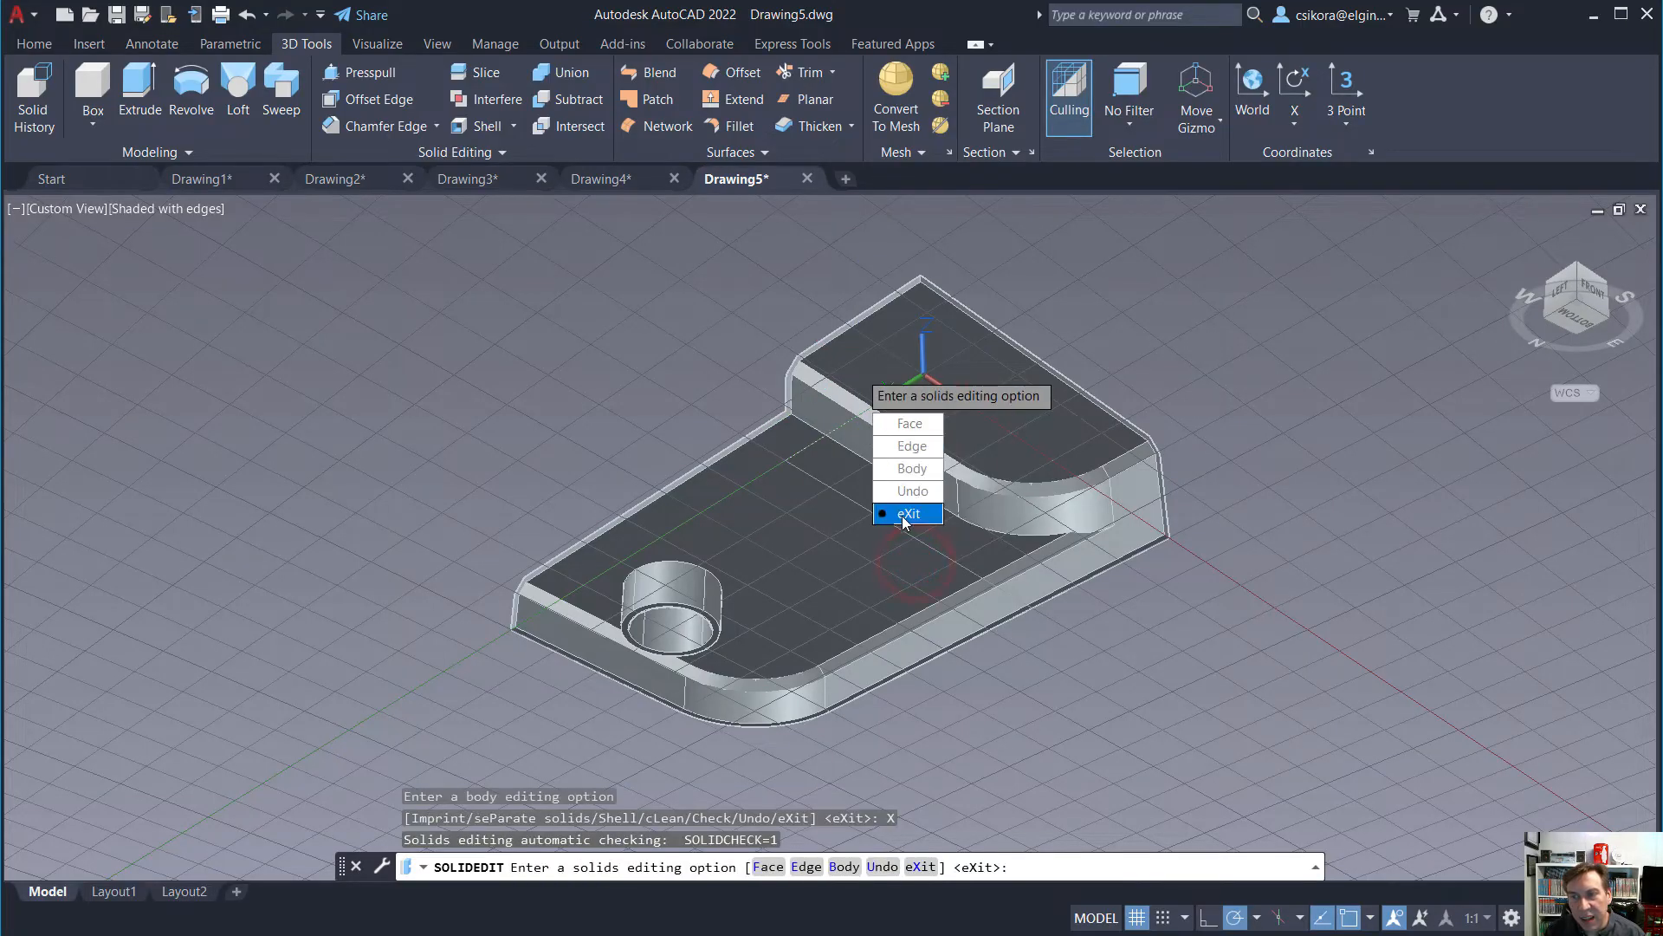
click(906, 513)
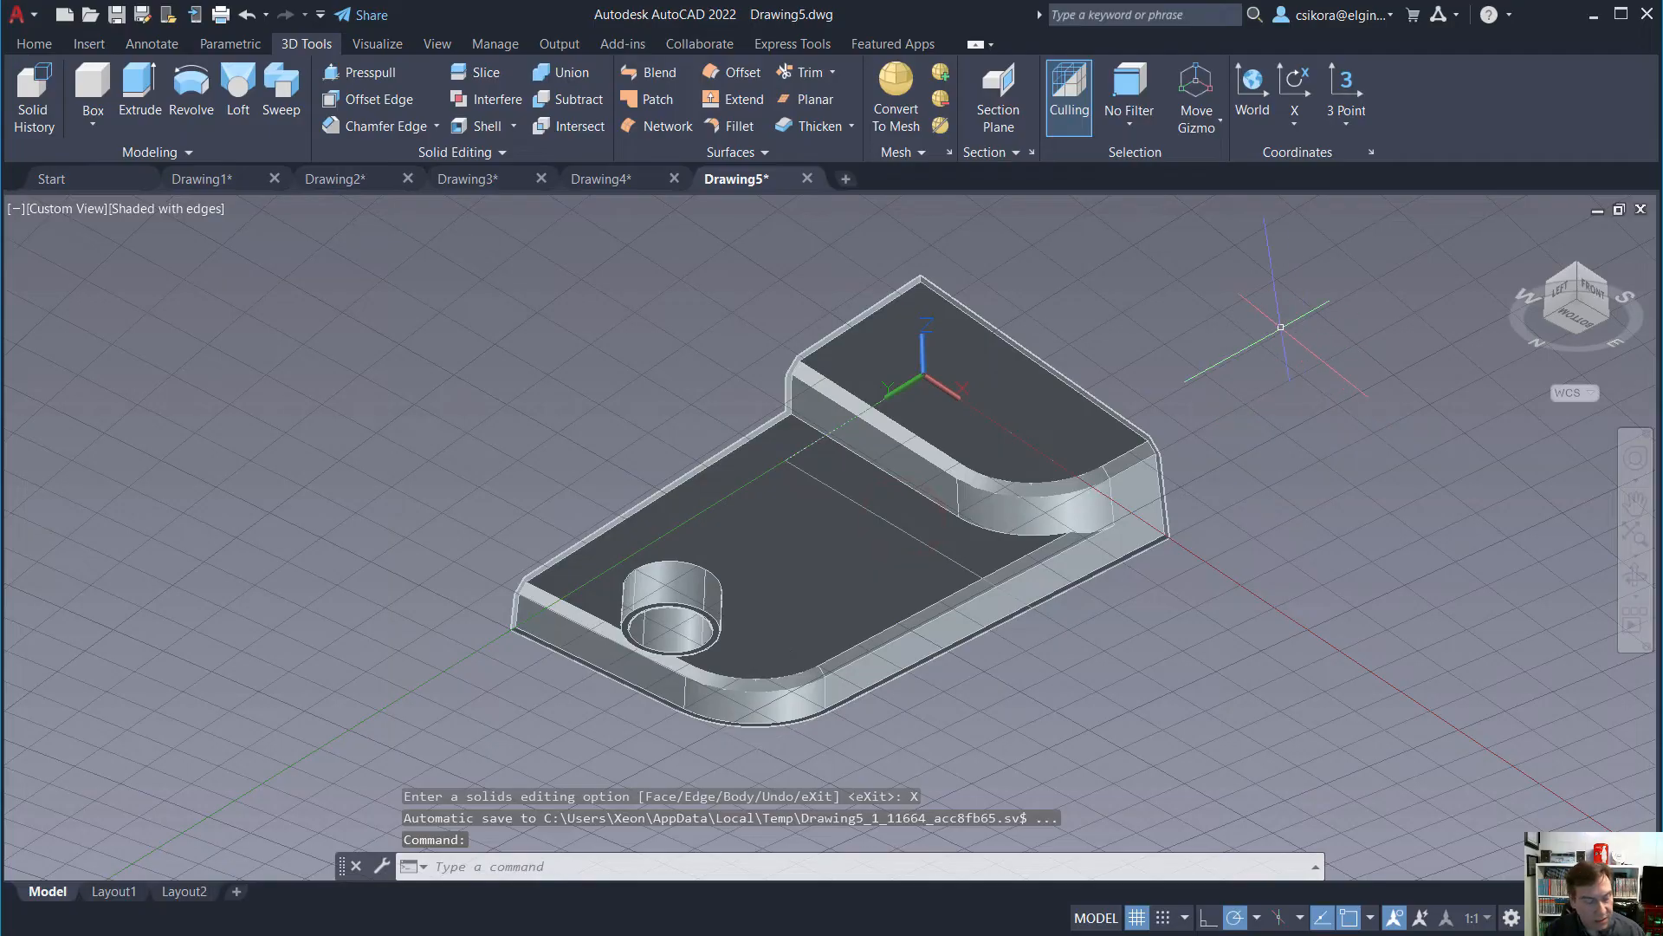
Open the Materials Browser and browse the Autodesk Library, sorted by category in ascending order, to the smooth plastic materials
shift+middle_drag(1208, 377, 703, 583)
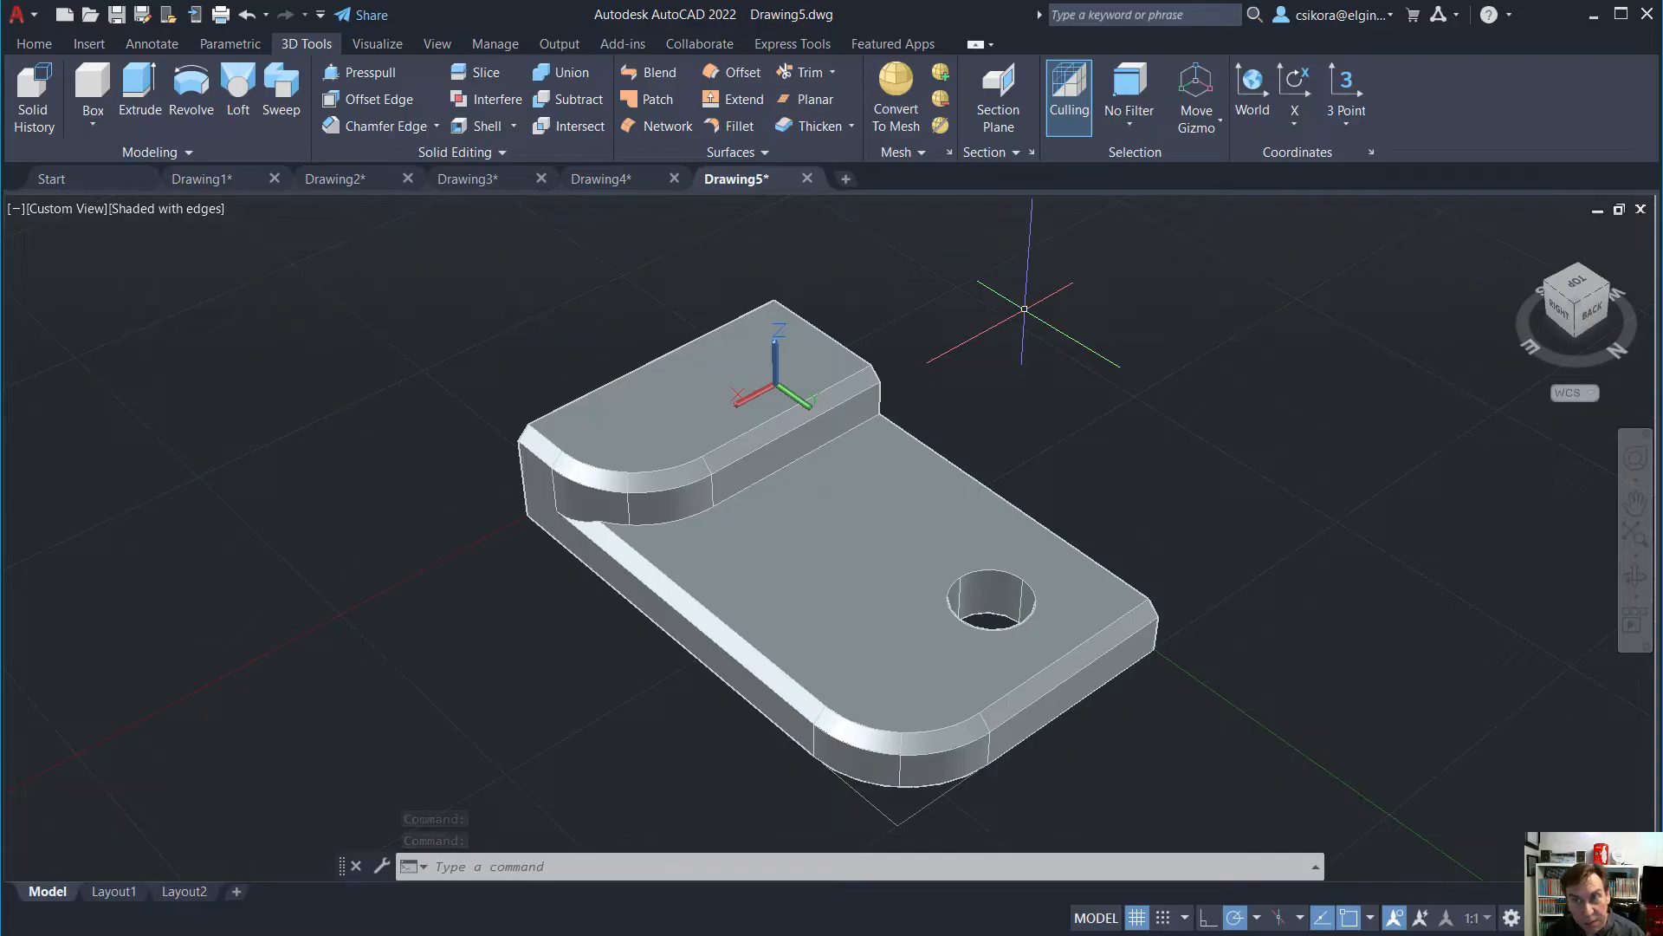
click(375, 44)
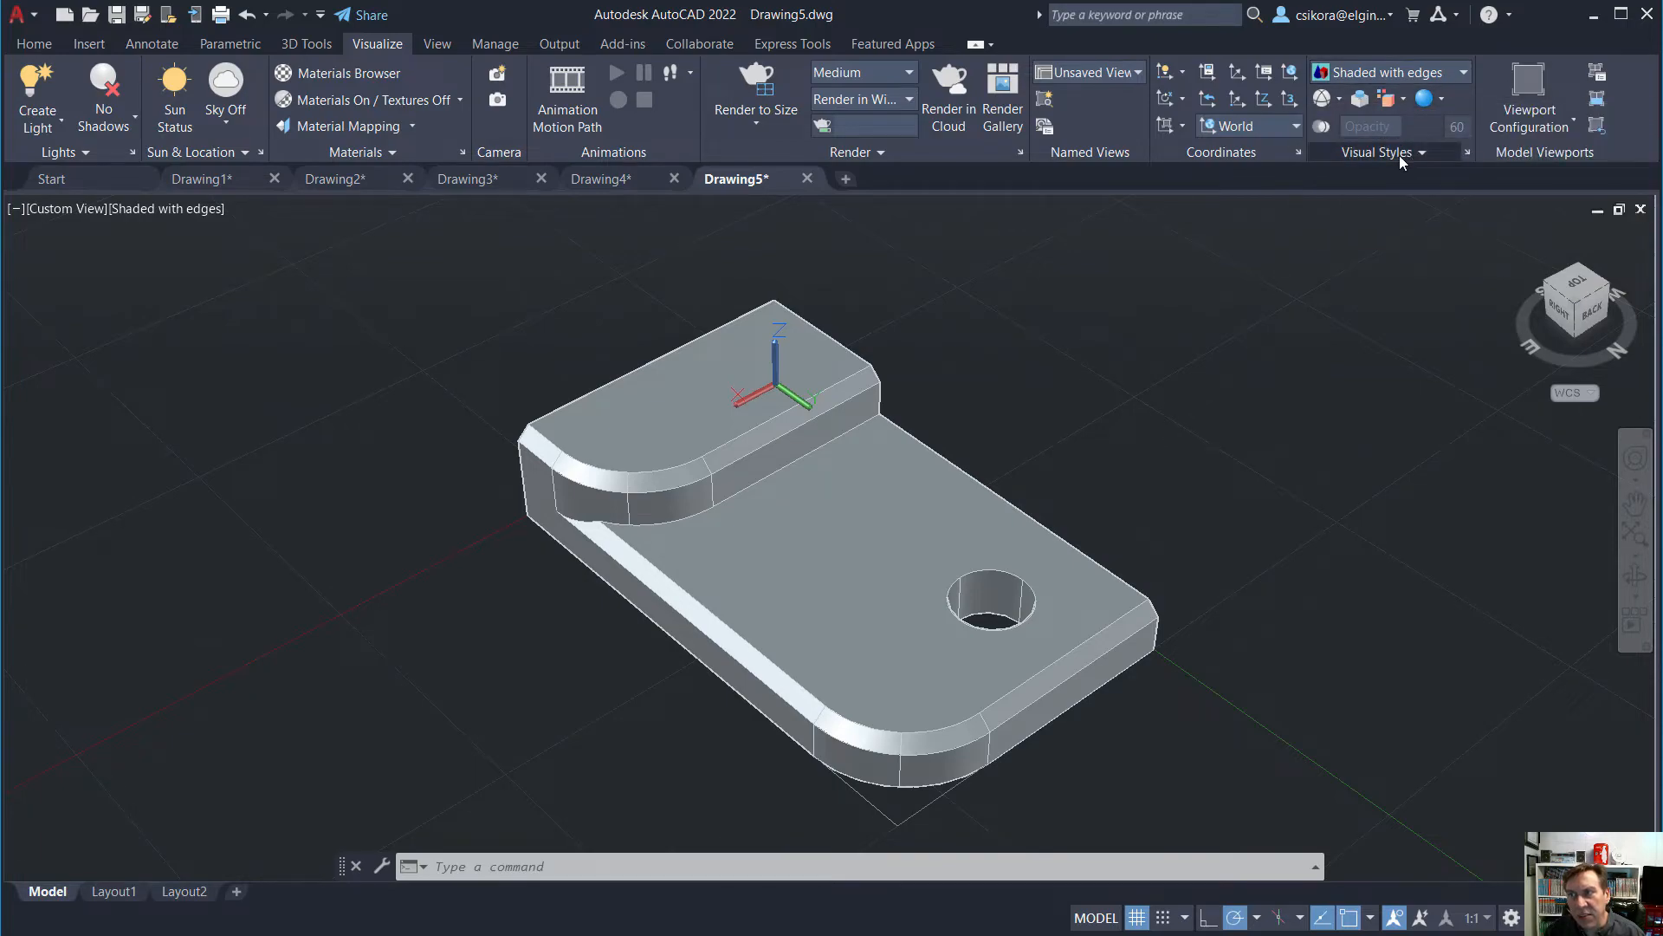
click(286, 75)
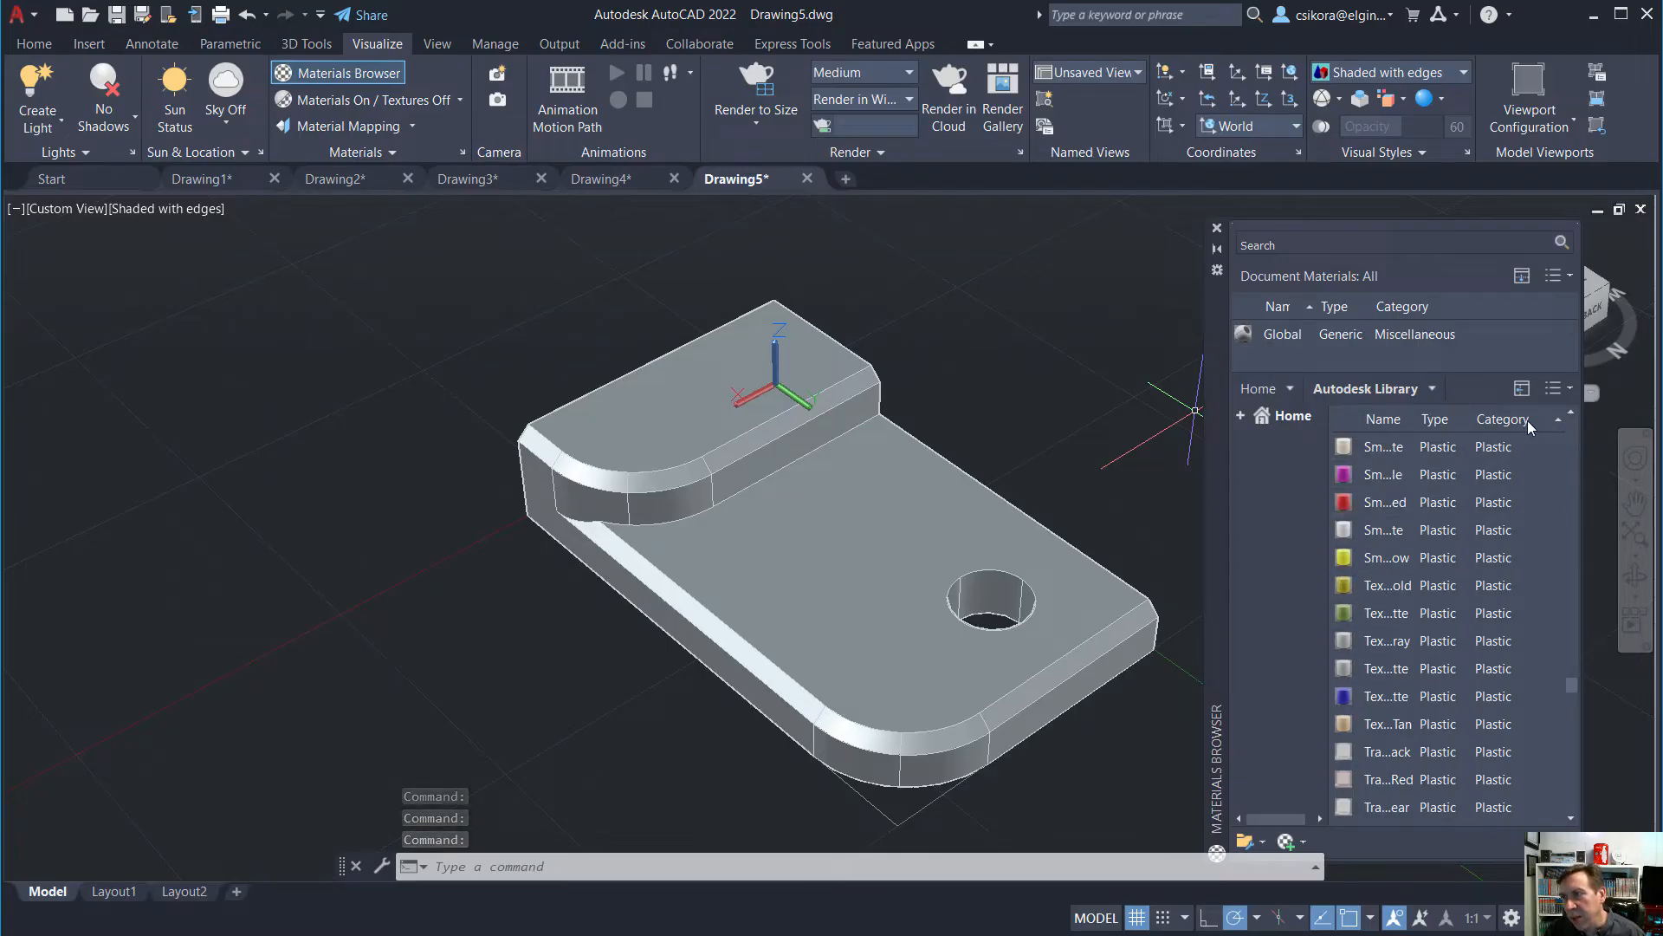
click(1556, 422)
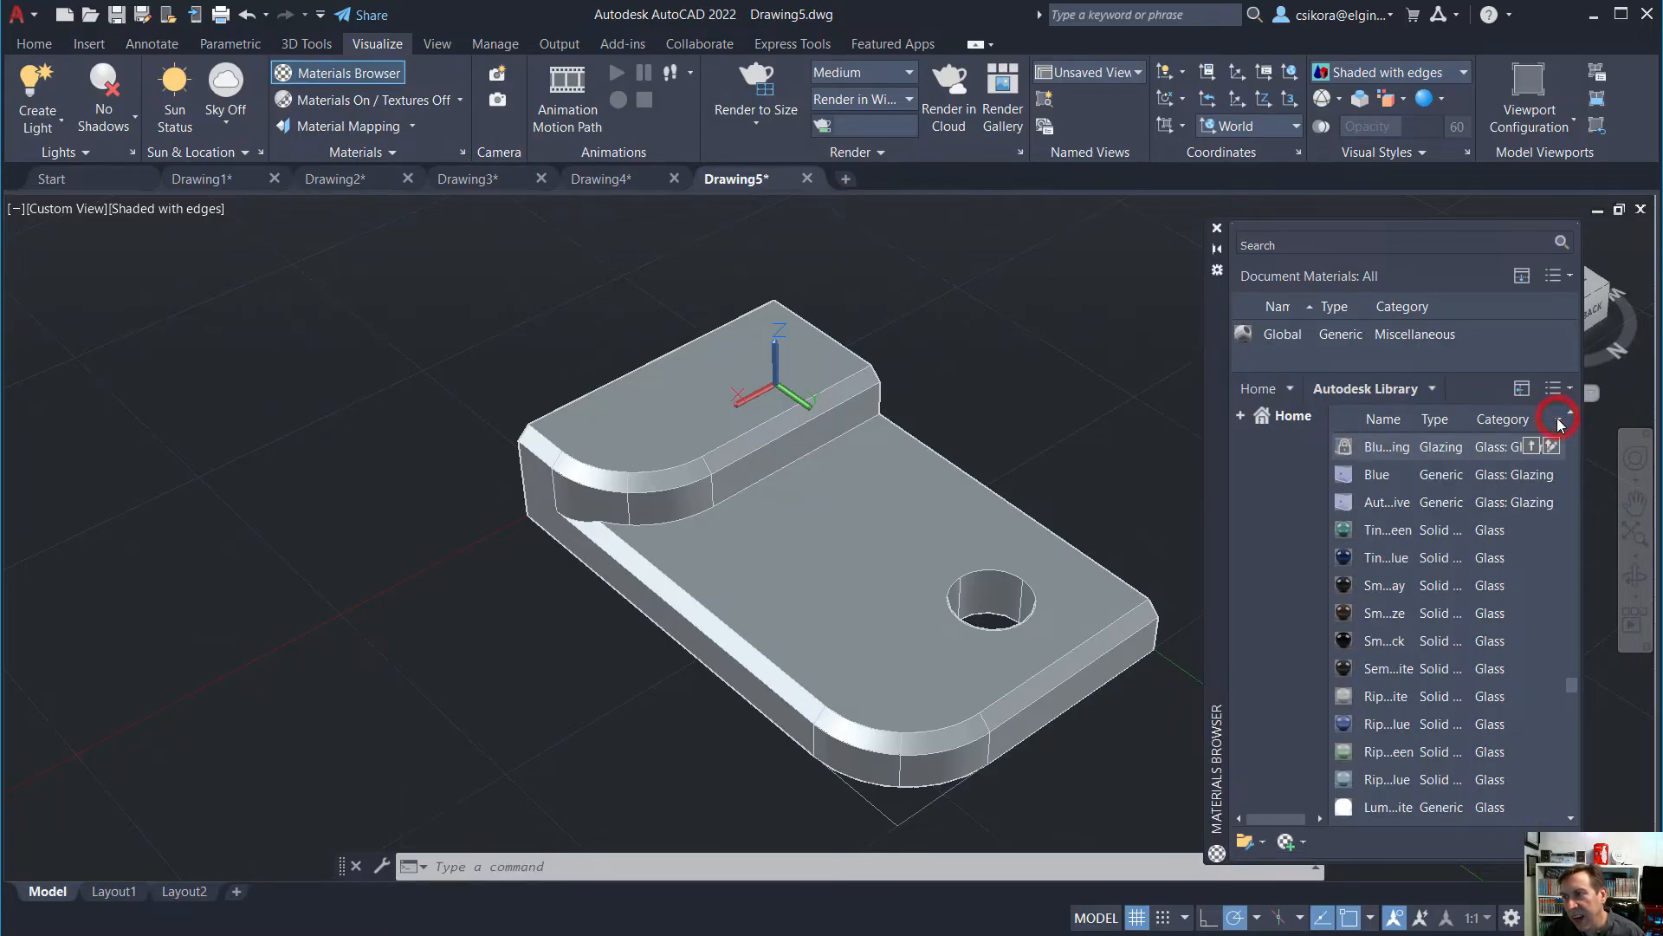
click(1558, 424)
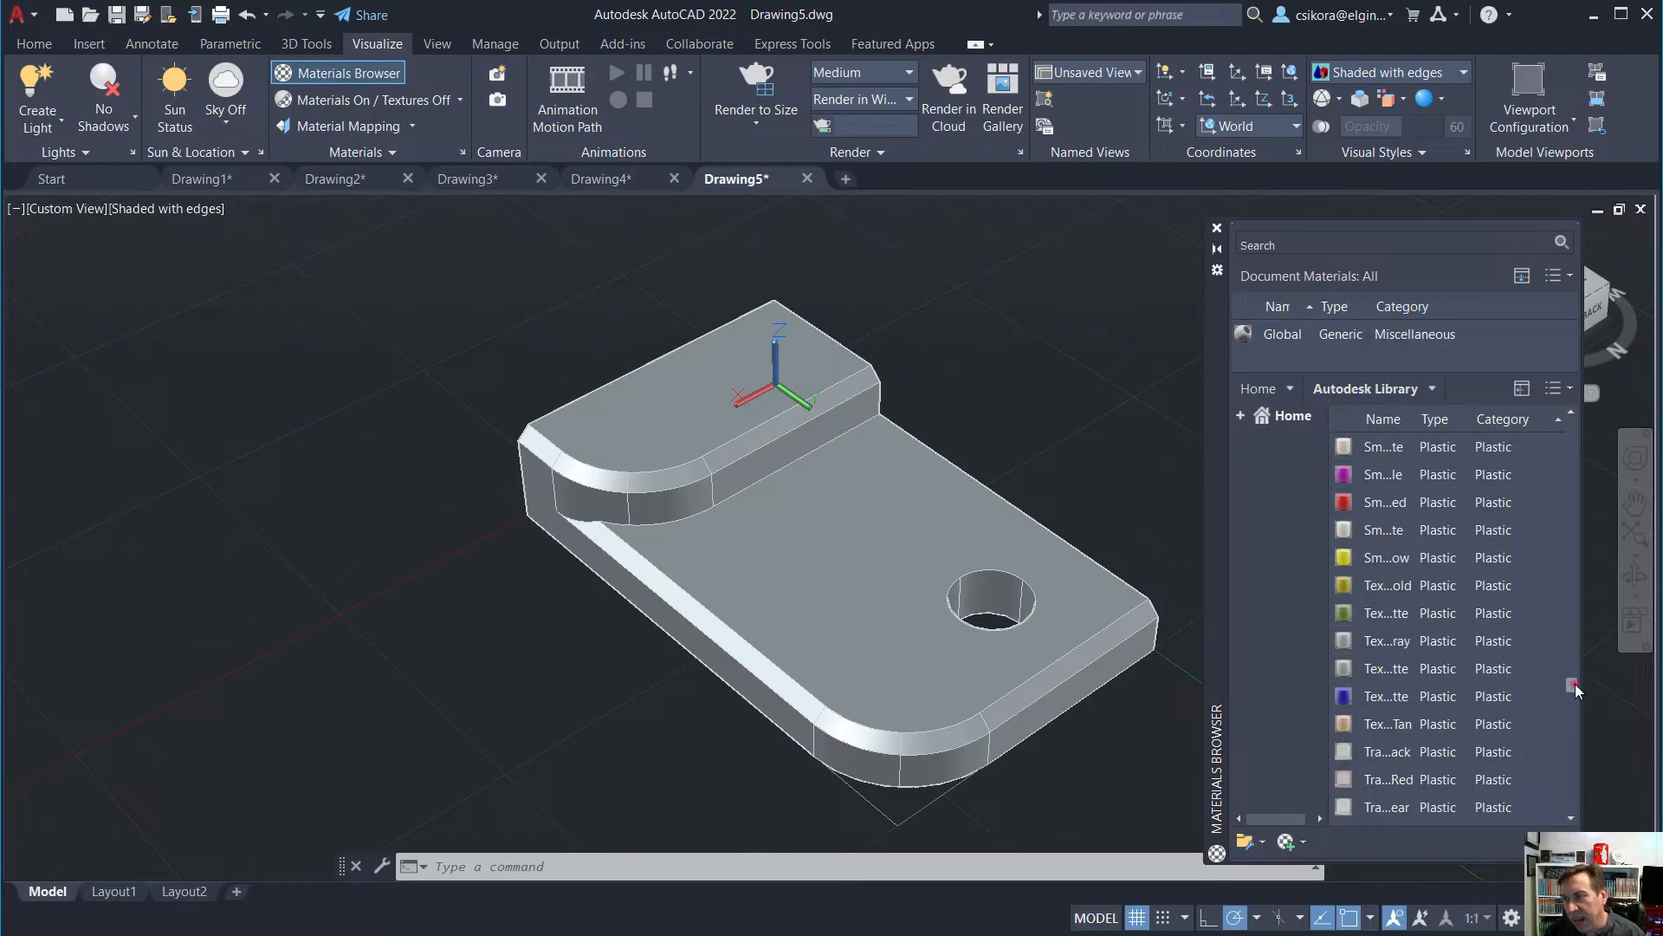
mouse_move(1575, 683)
mouse_down()
mouse_move(1582, 606)
mouse_move(1588, 682)
mouse_up()
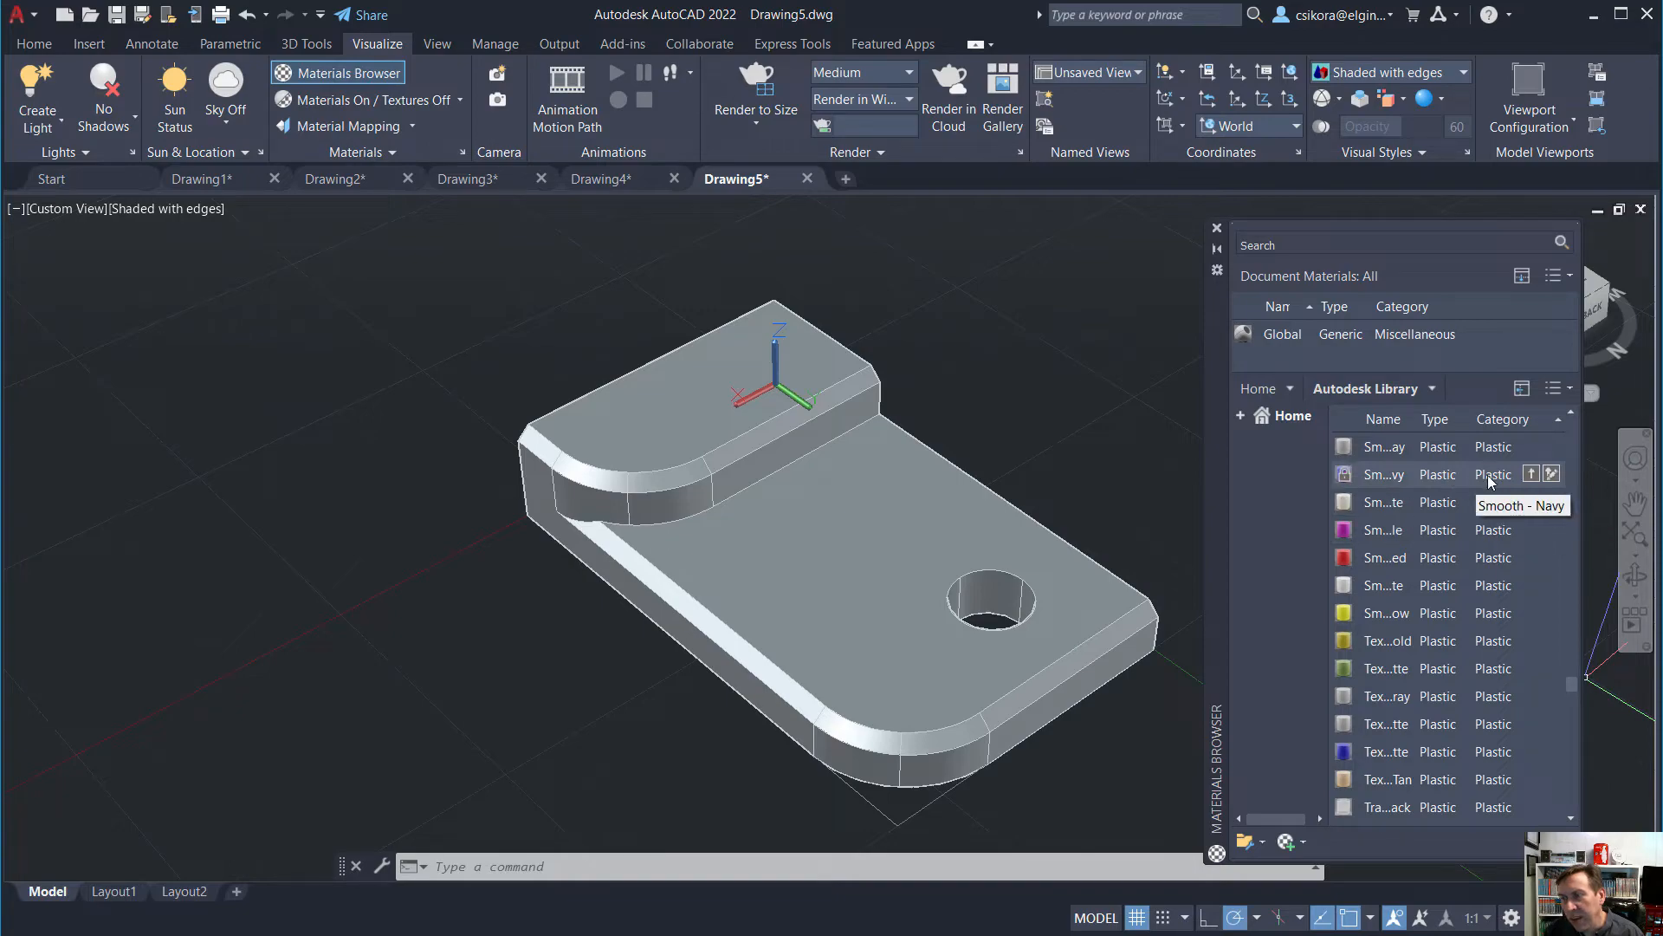
Add the Smooth - Navy and Smooth - White plastics from the Autodesk Library to the document materials
click(1532, 474)
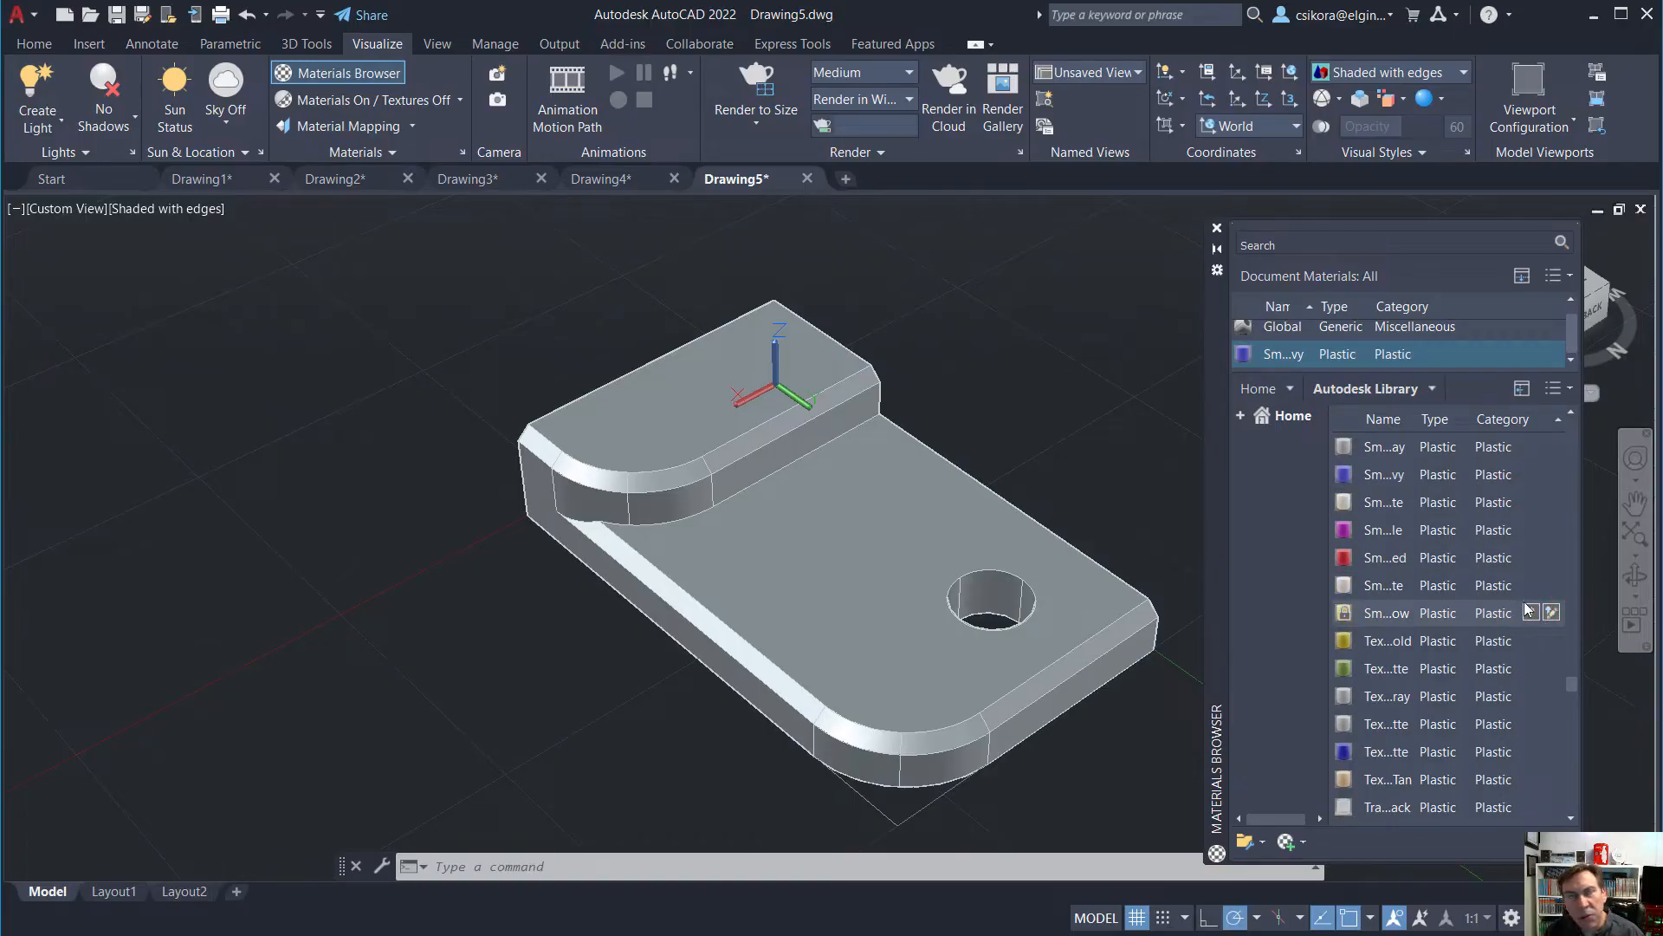
scroll(1511, 641, down, 1)
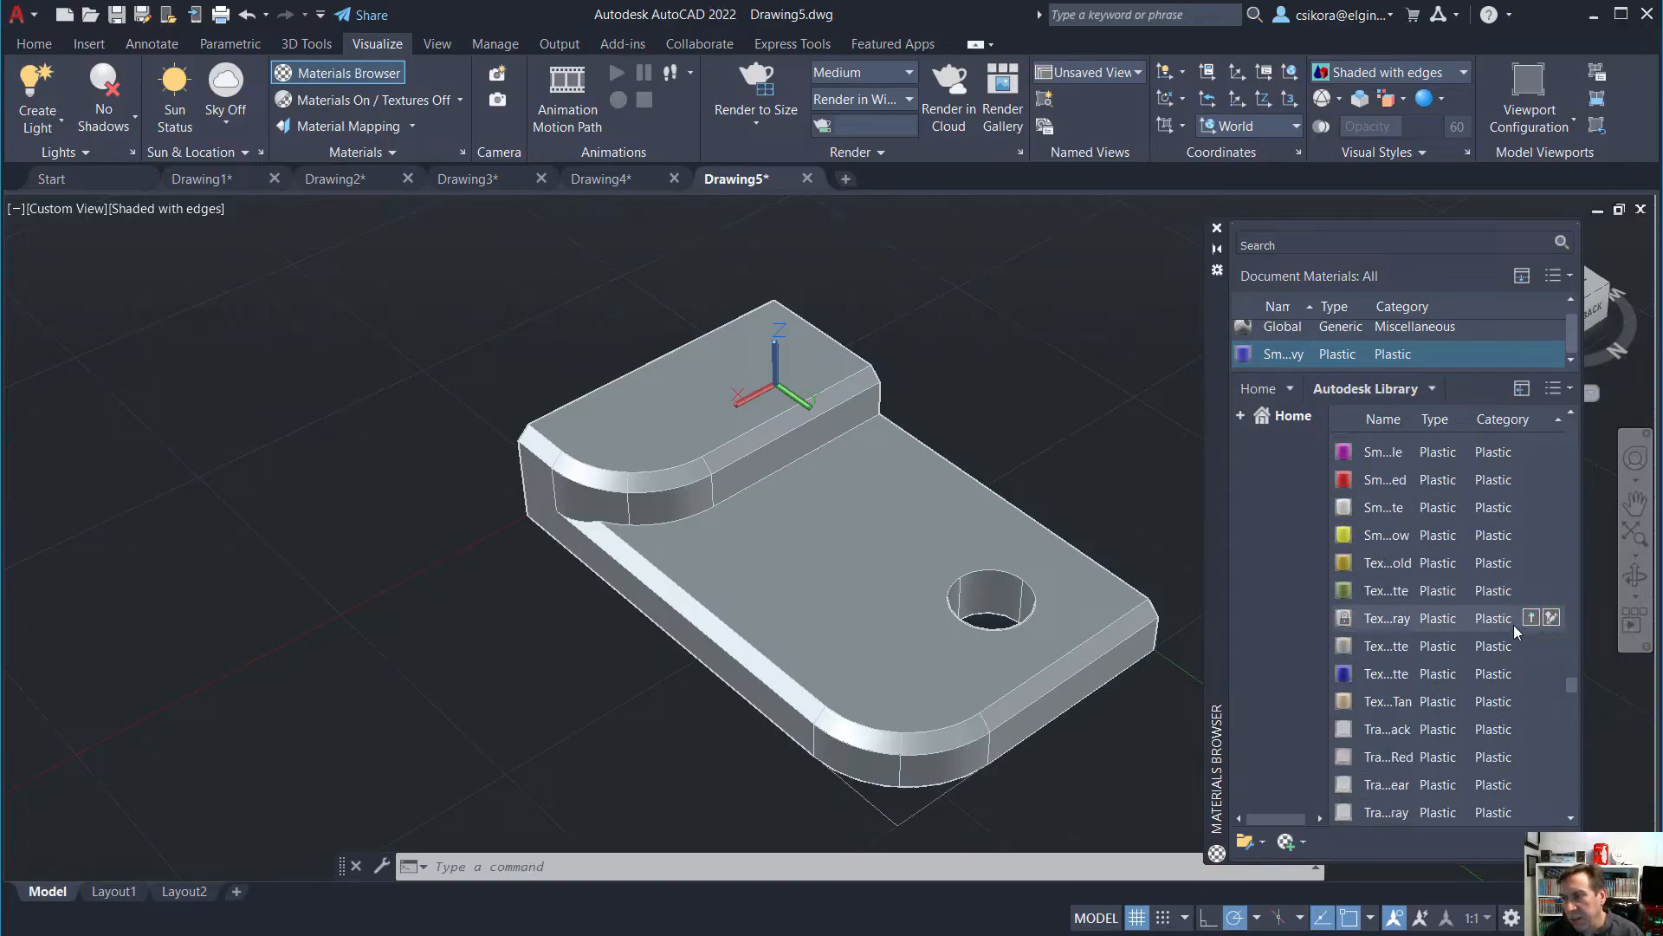
scroll(1478, 689, down, 1)
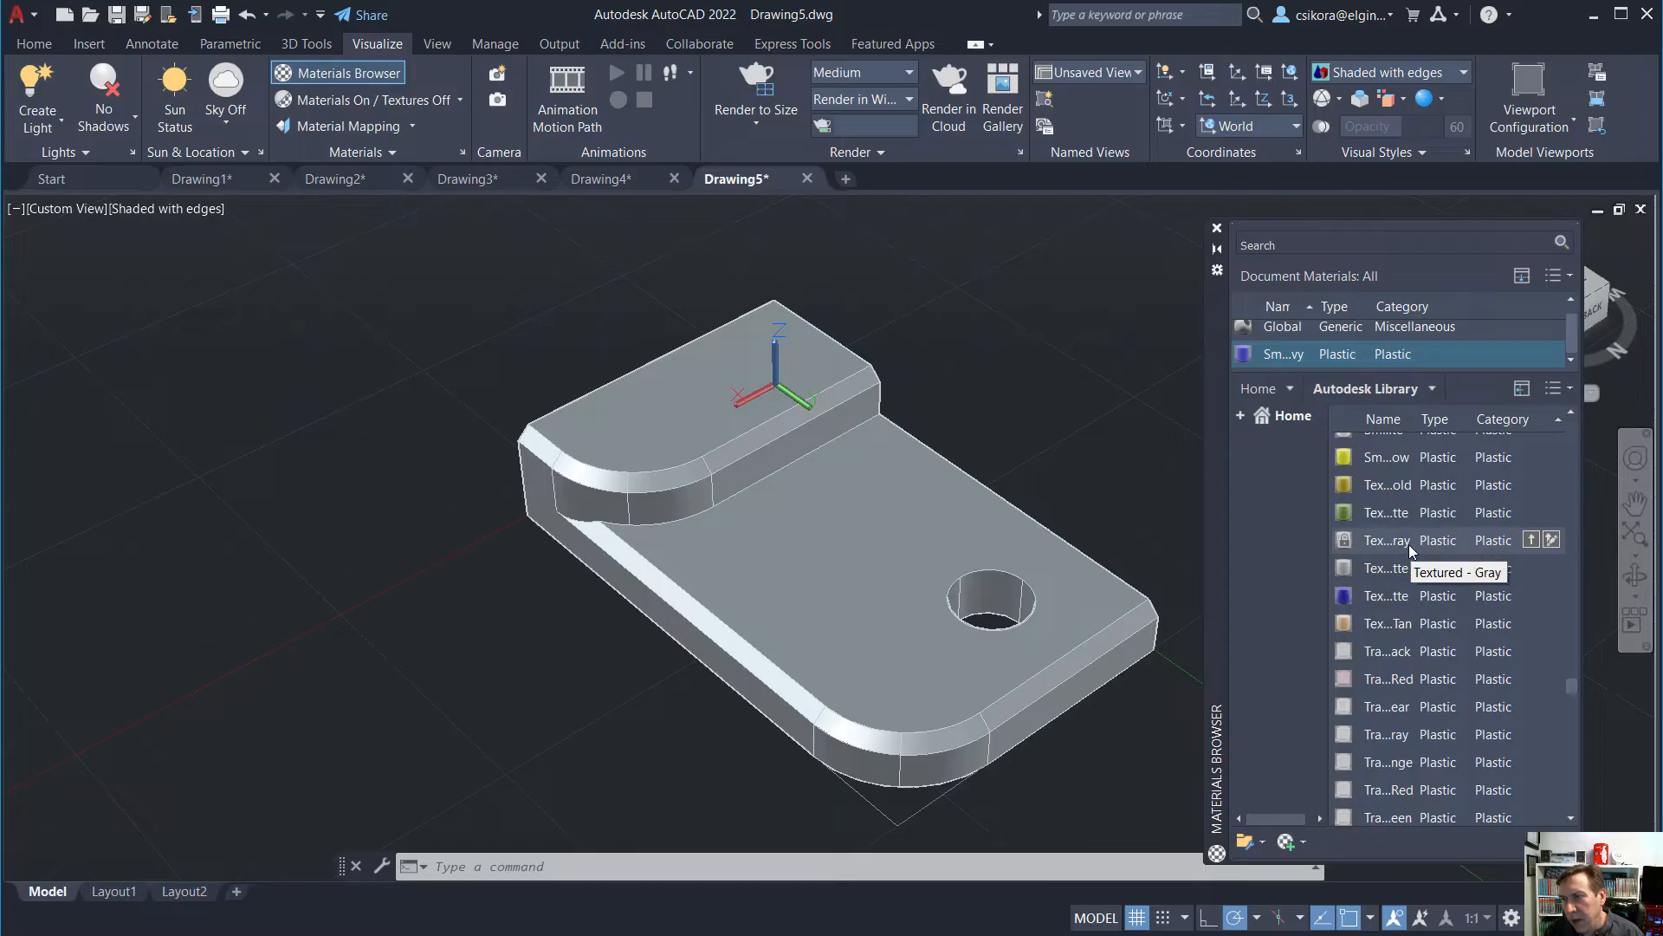
scroll(1424, 517, up, 2)
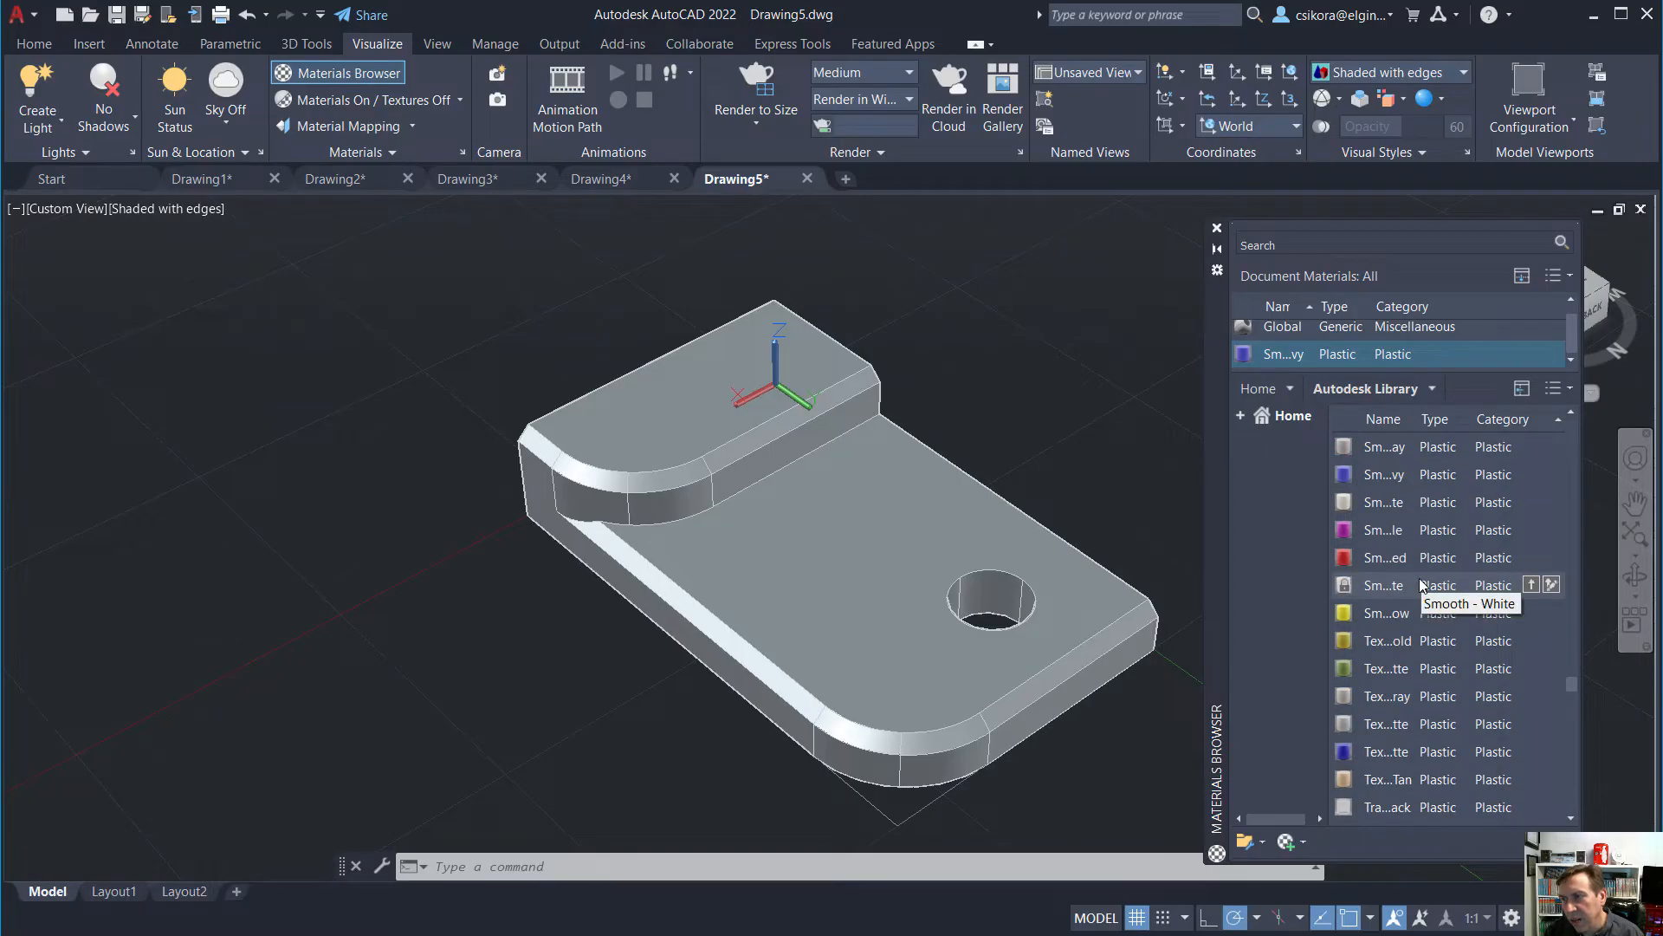
click(1536, 585)
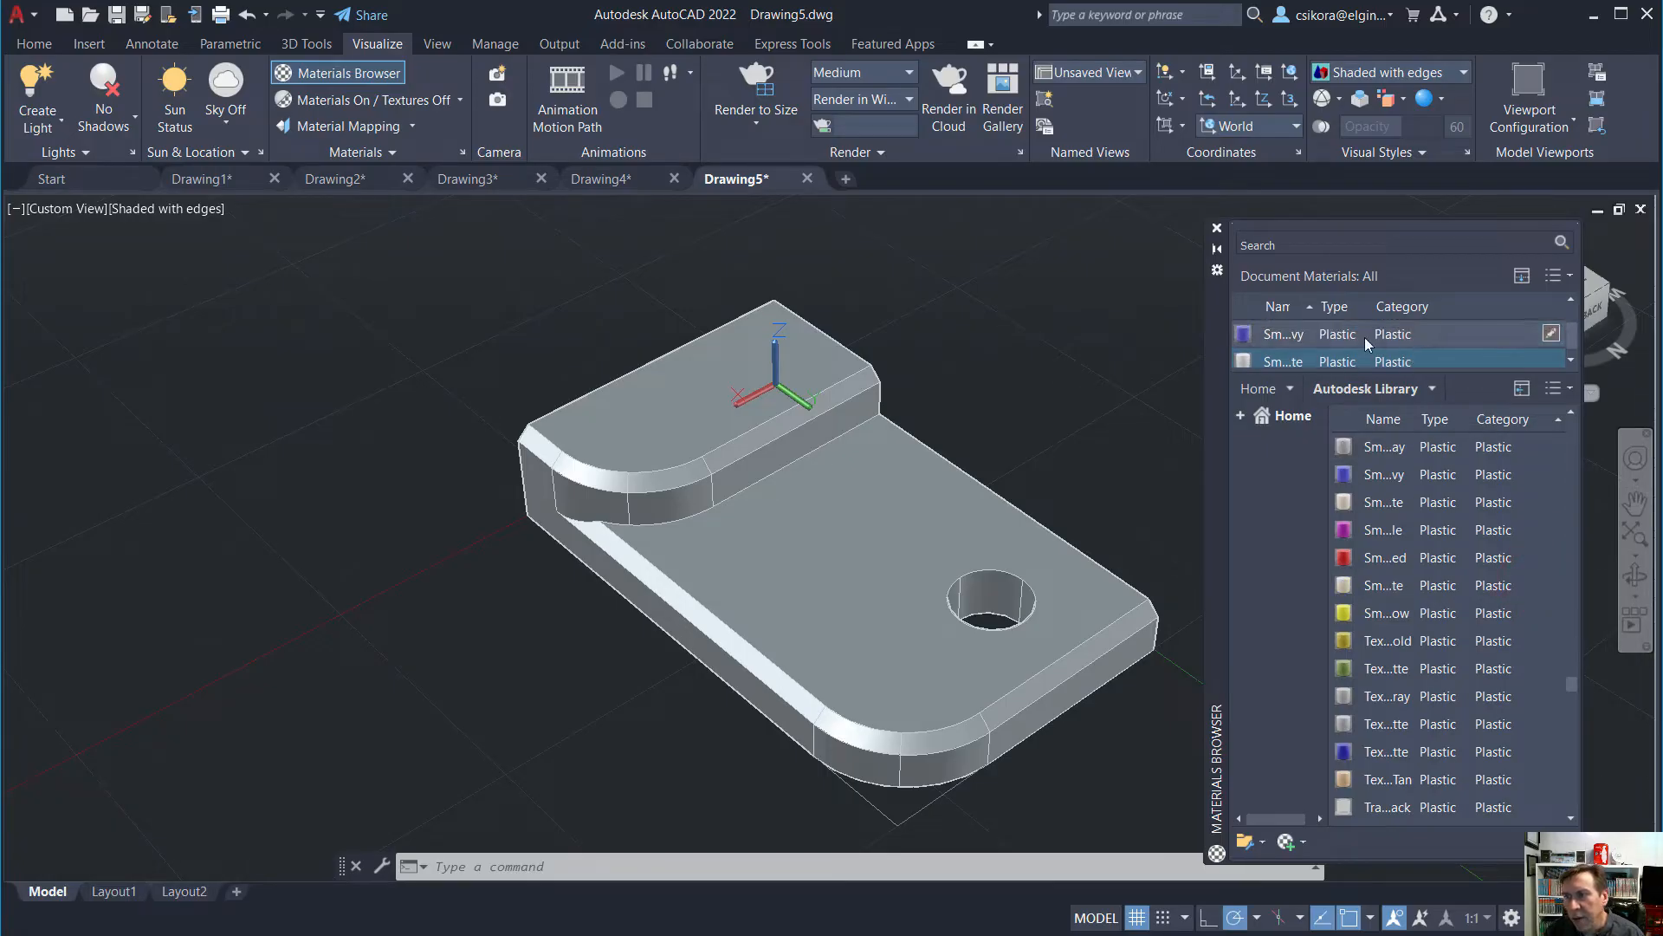
click(1413, 358)
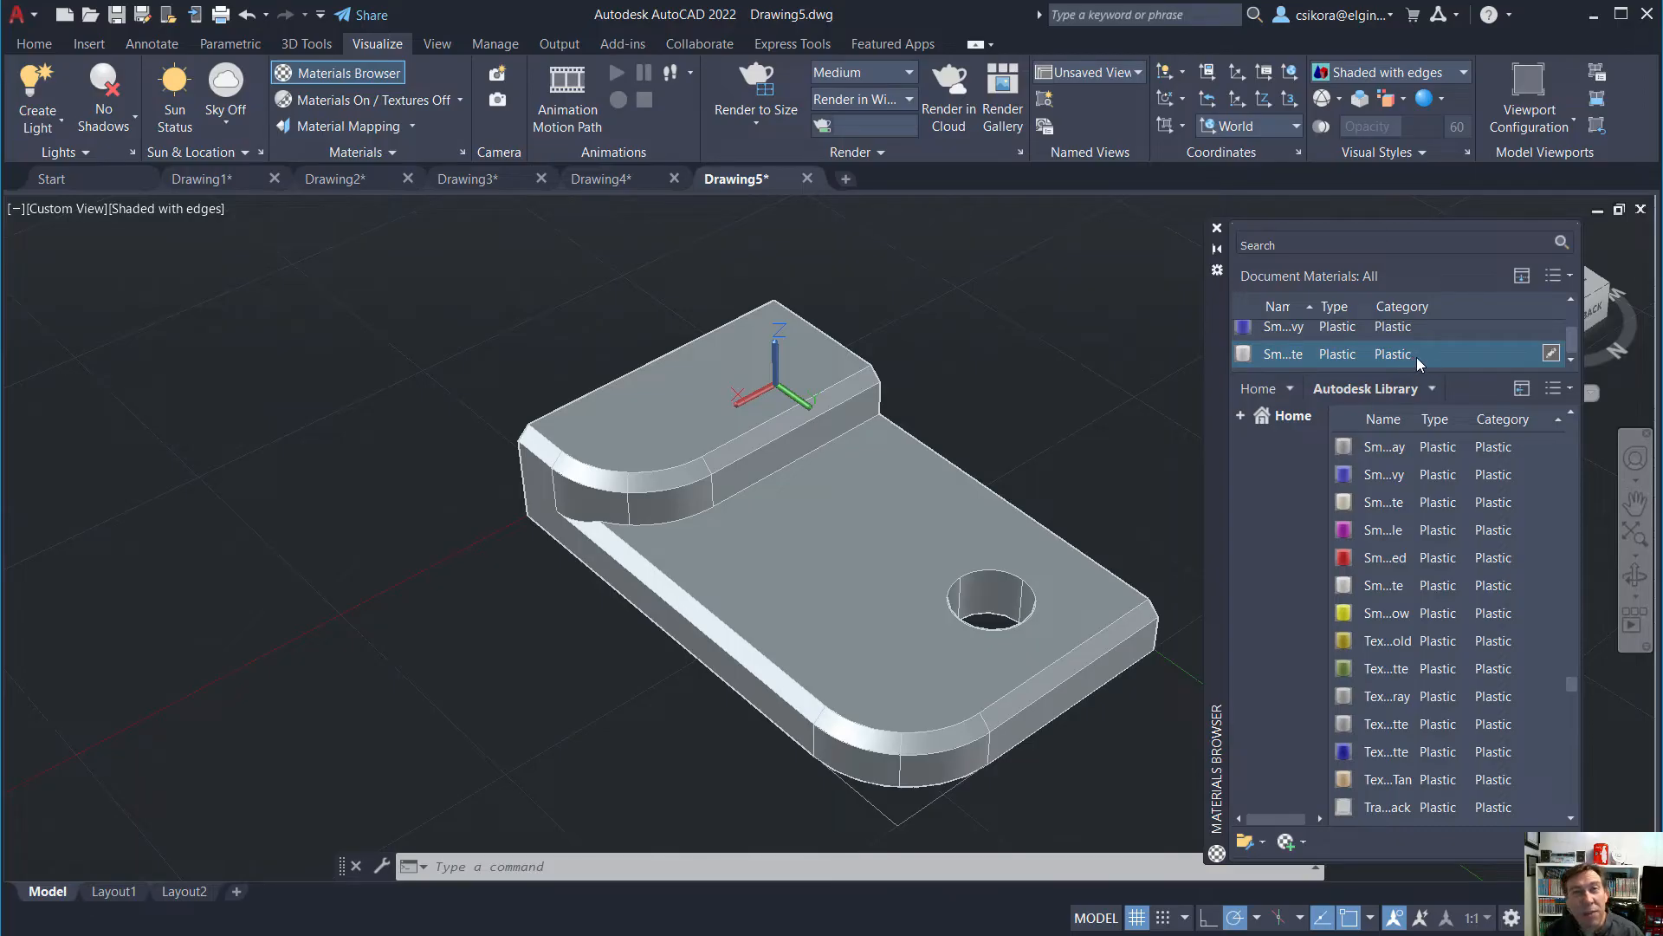
right_click(1417, 357)
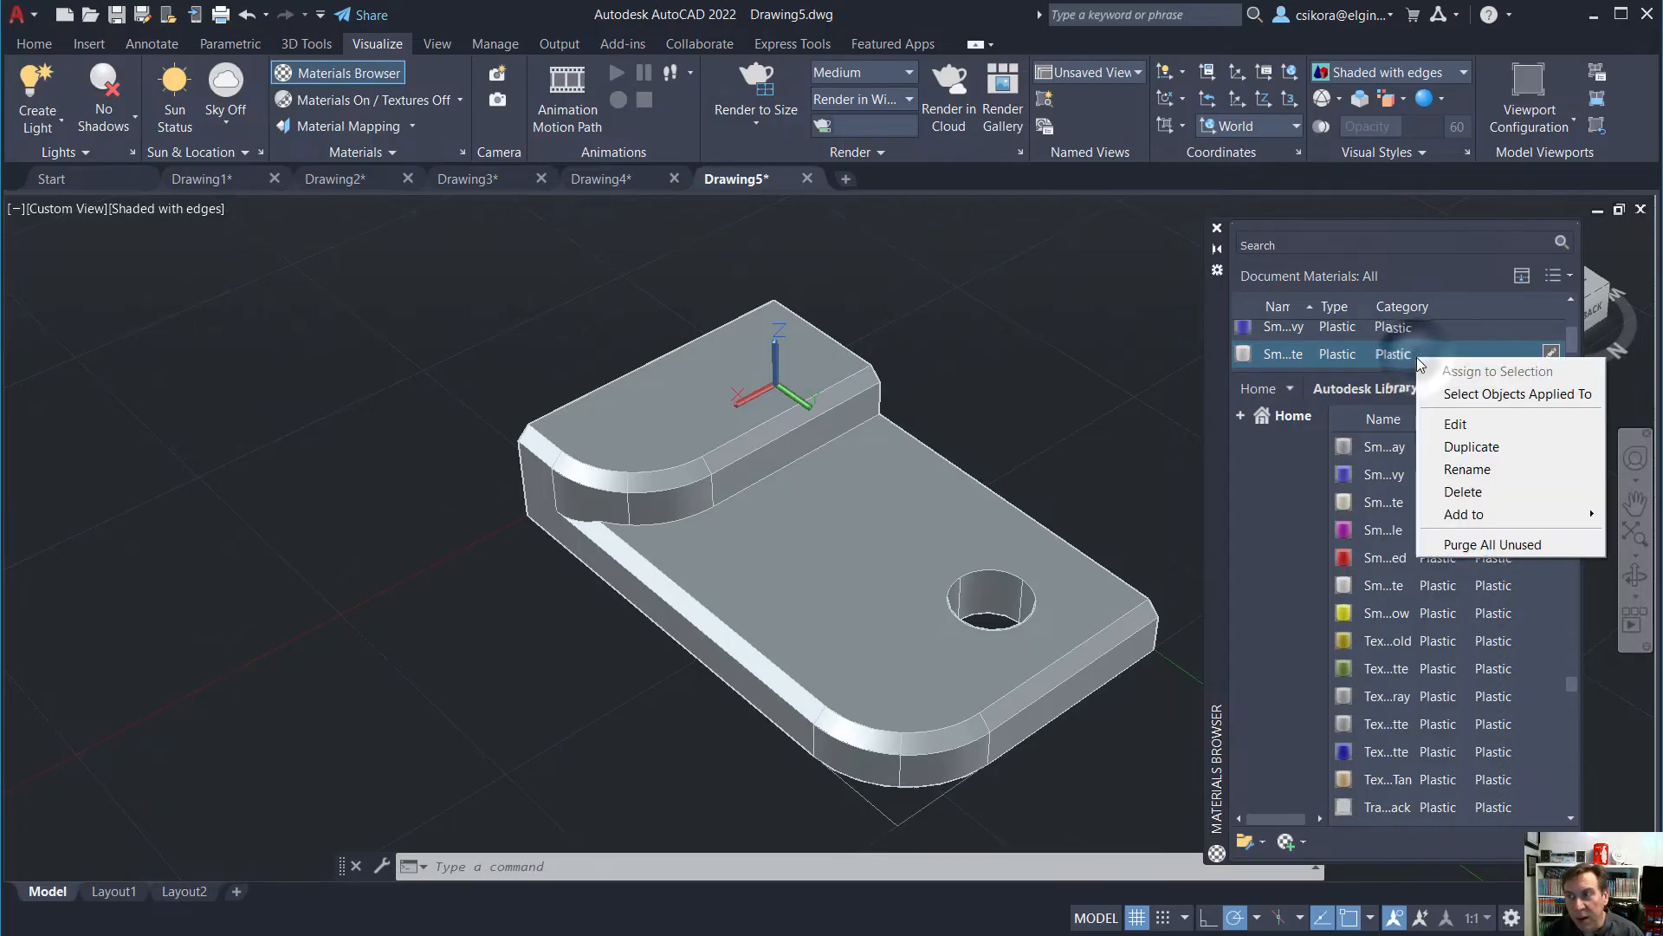
click(1455, 395)
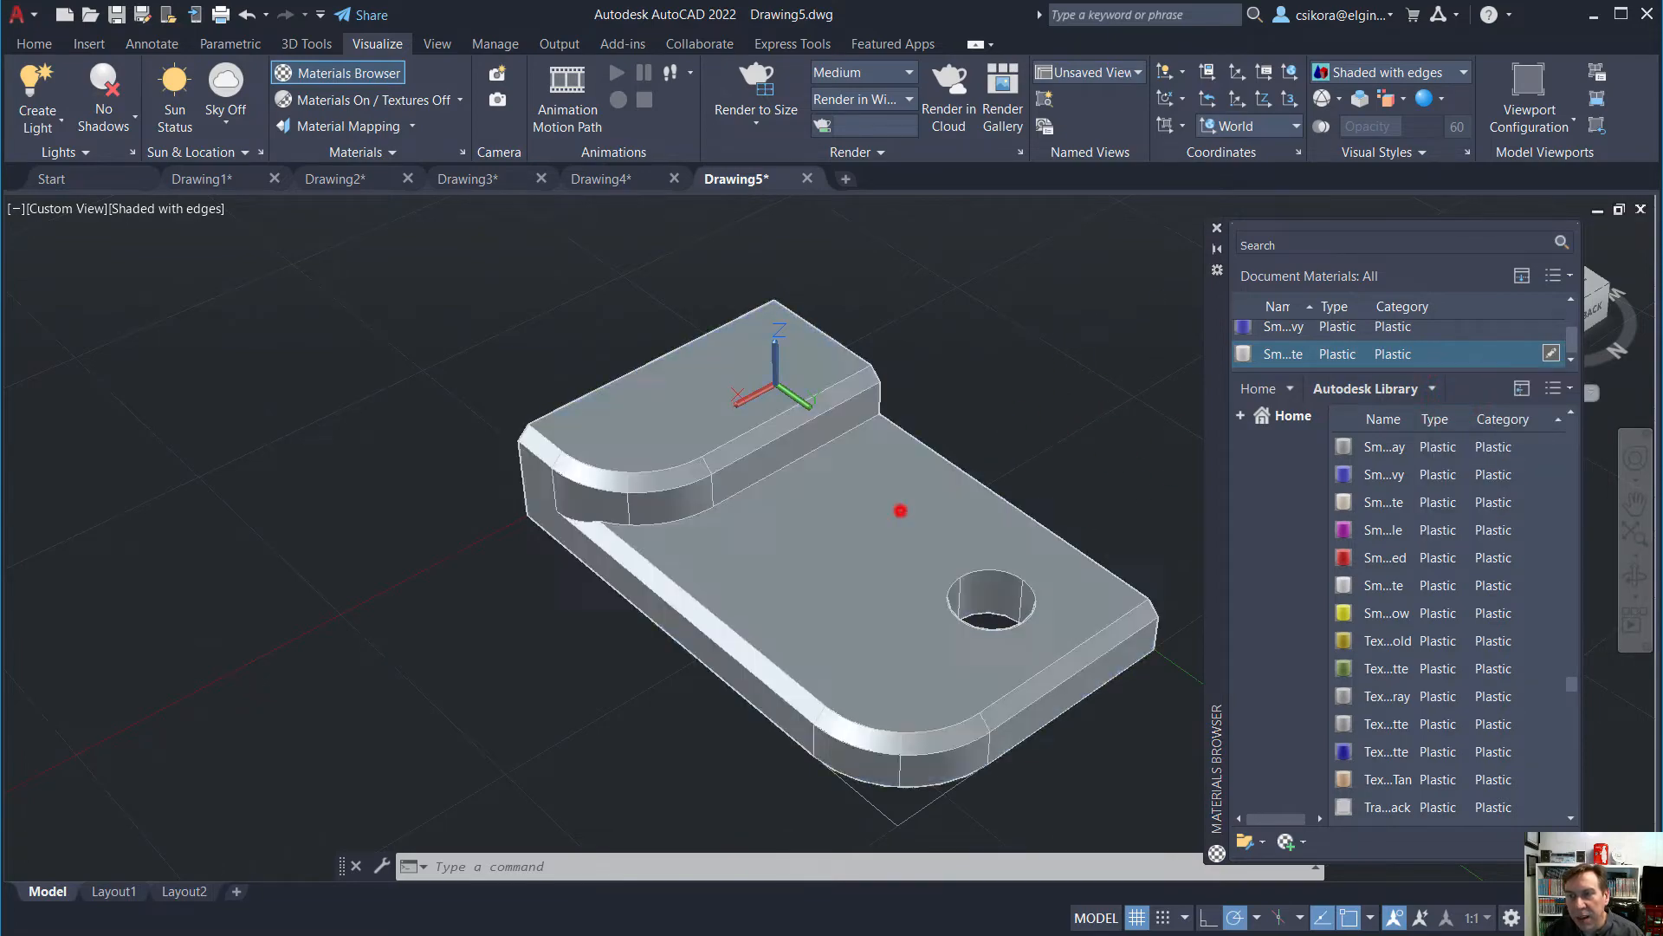
click(901, 511)
key(Escape)
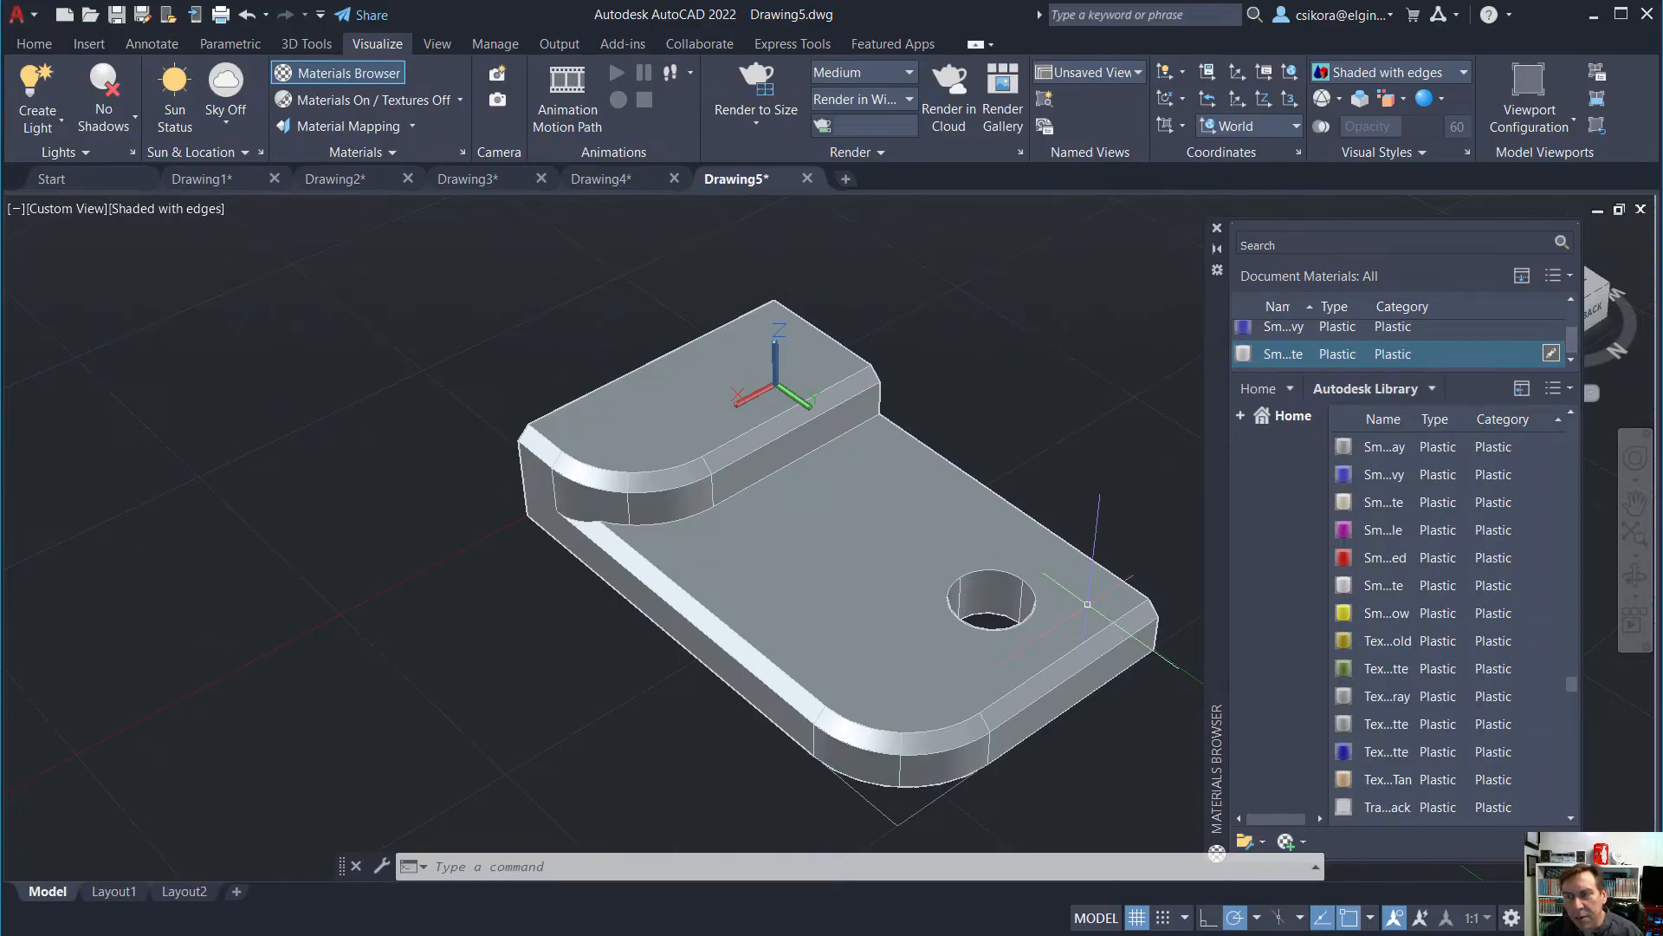
Set the subobject selection filter to Face
click(306, 44)
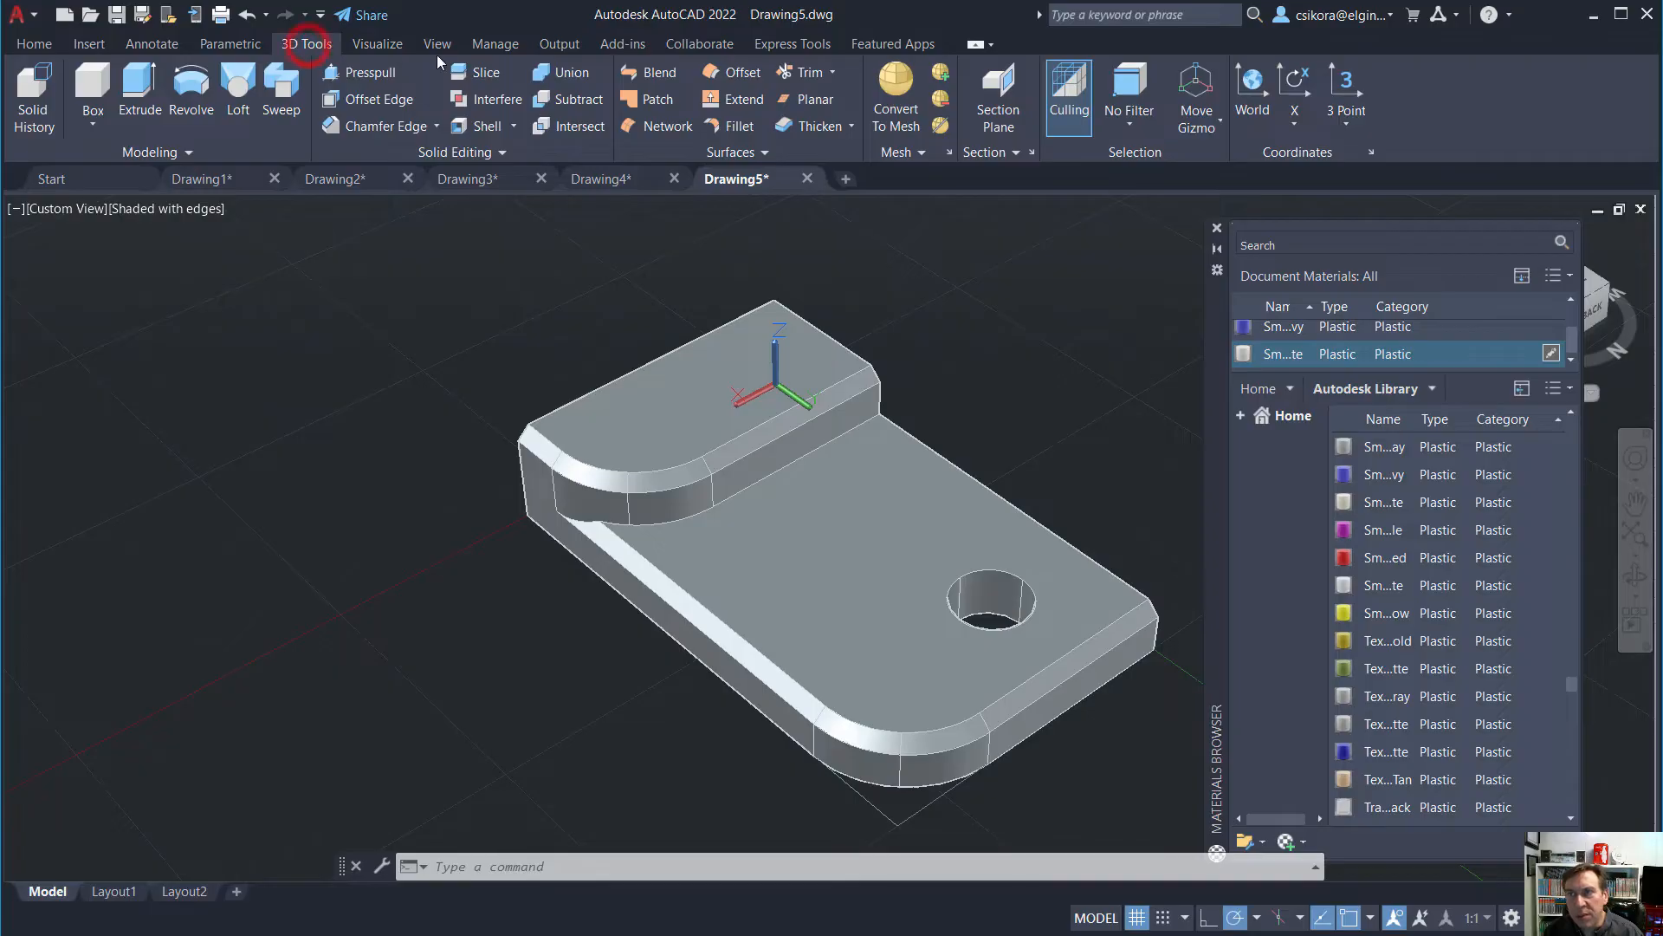
click(1130, 127)
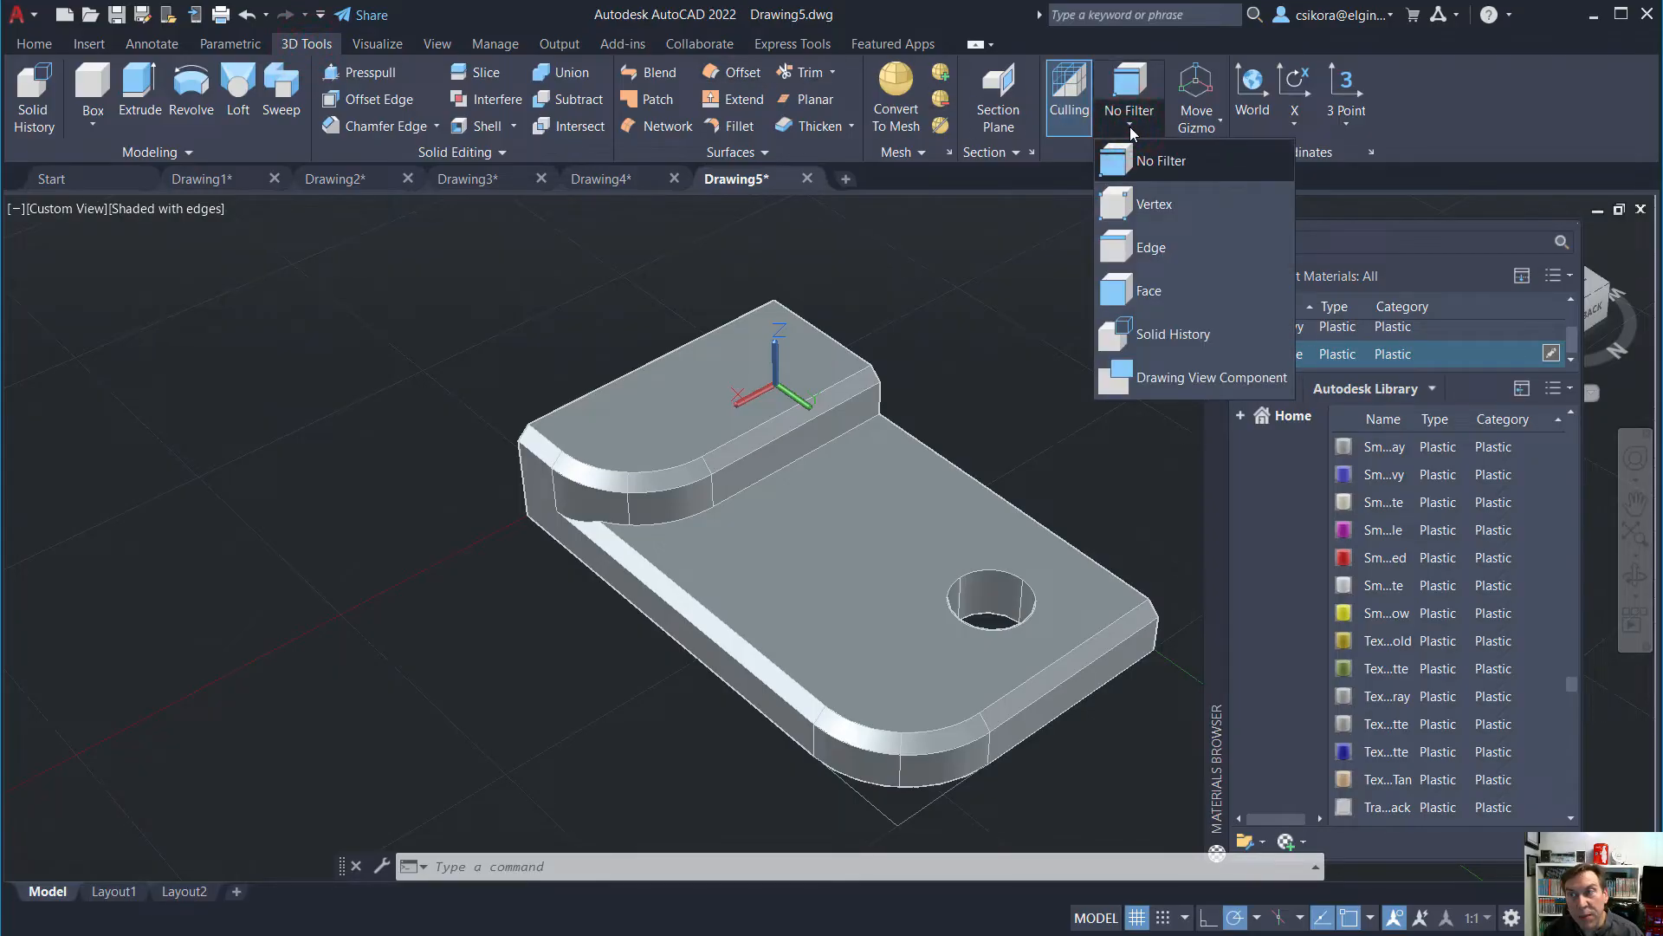
click(1130, 292)
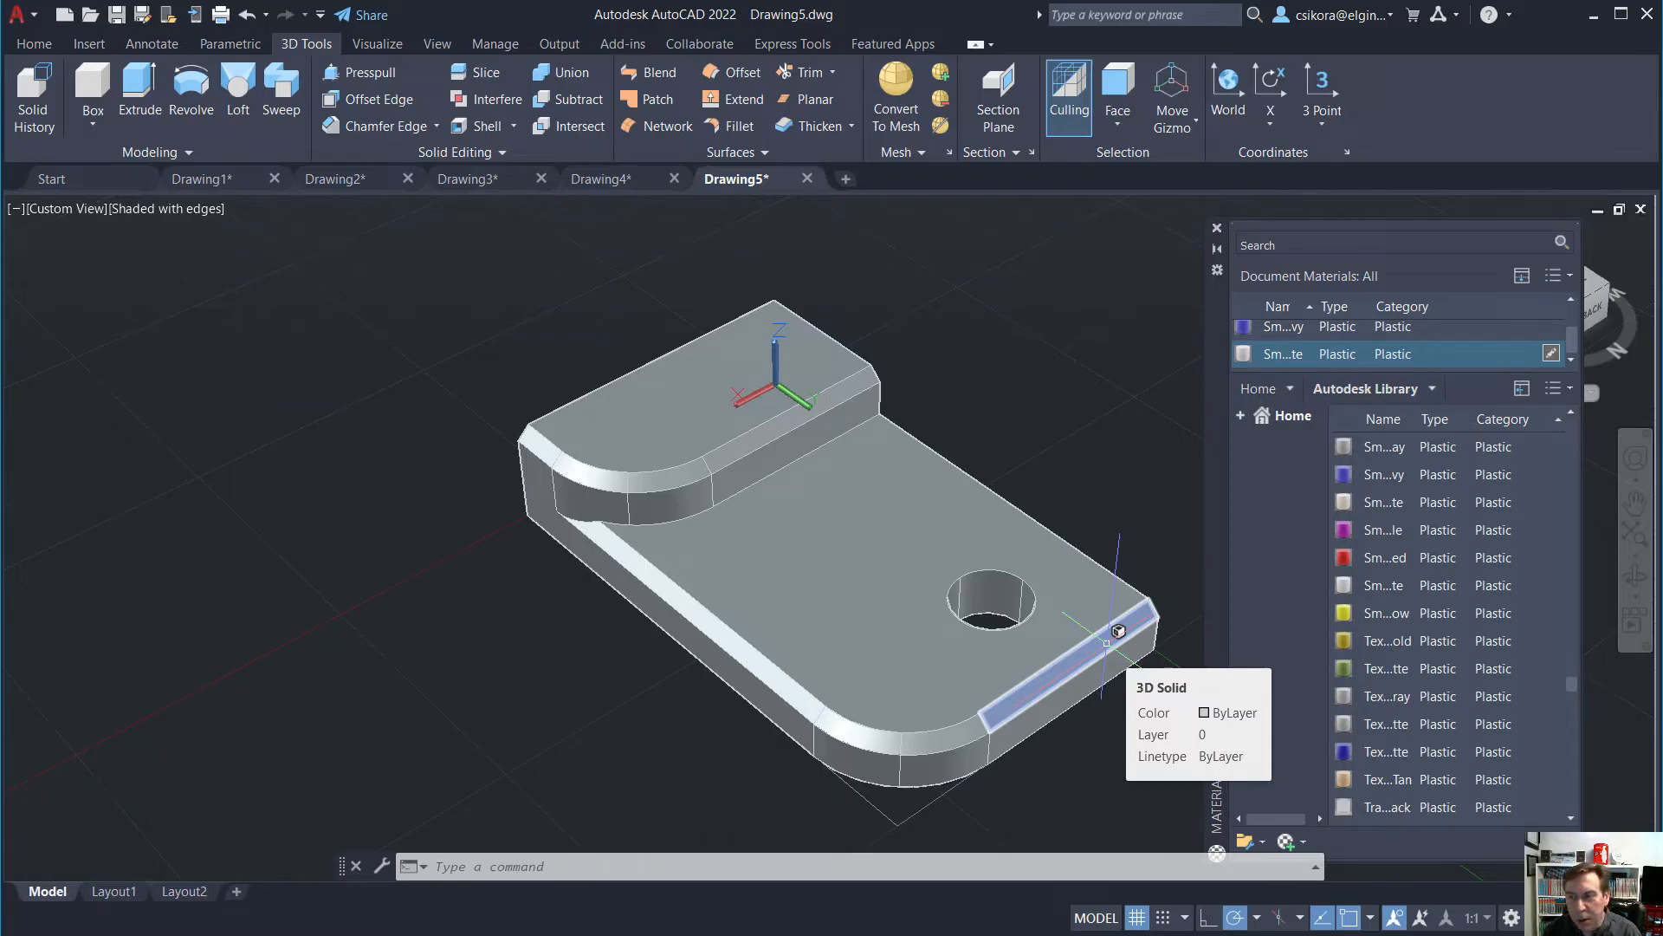
Assign the Smooth - Navy plastic to all six chamfer faces of the plate and raised block and to the hole's inner face
ctrl+click(1119, 631)
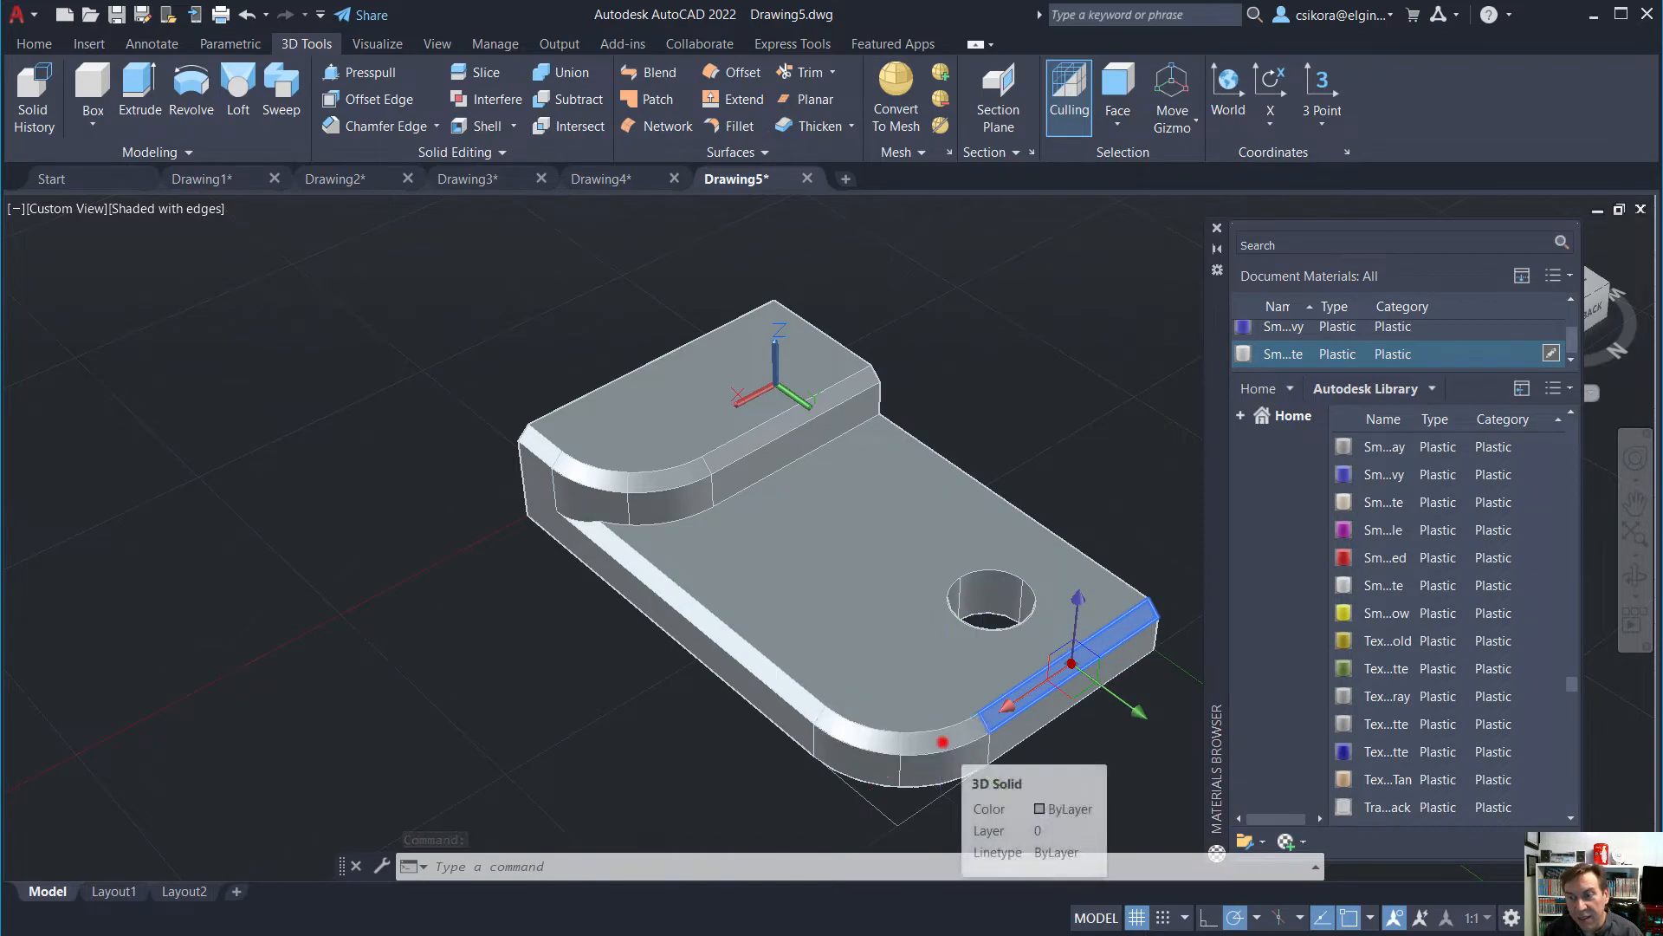
ctrl+click(949, 731)
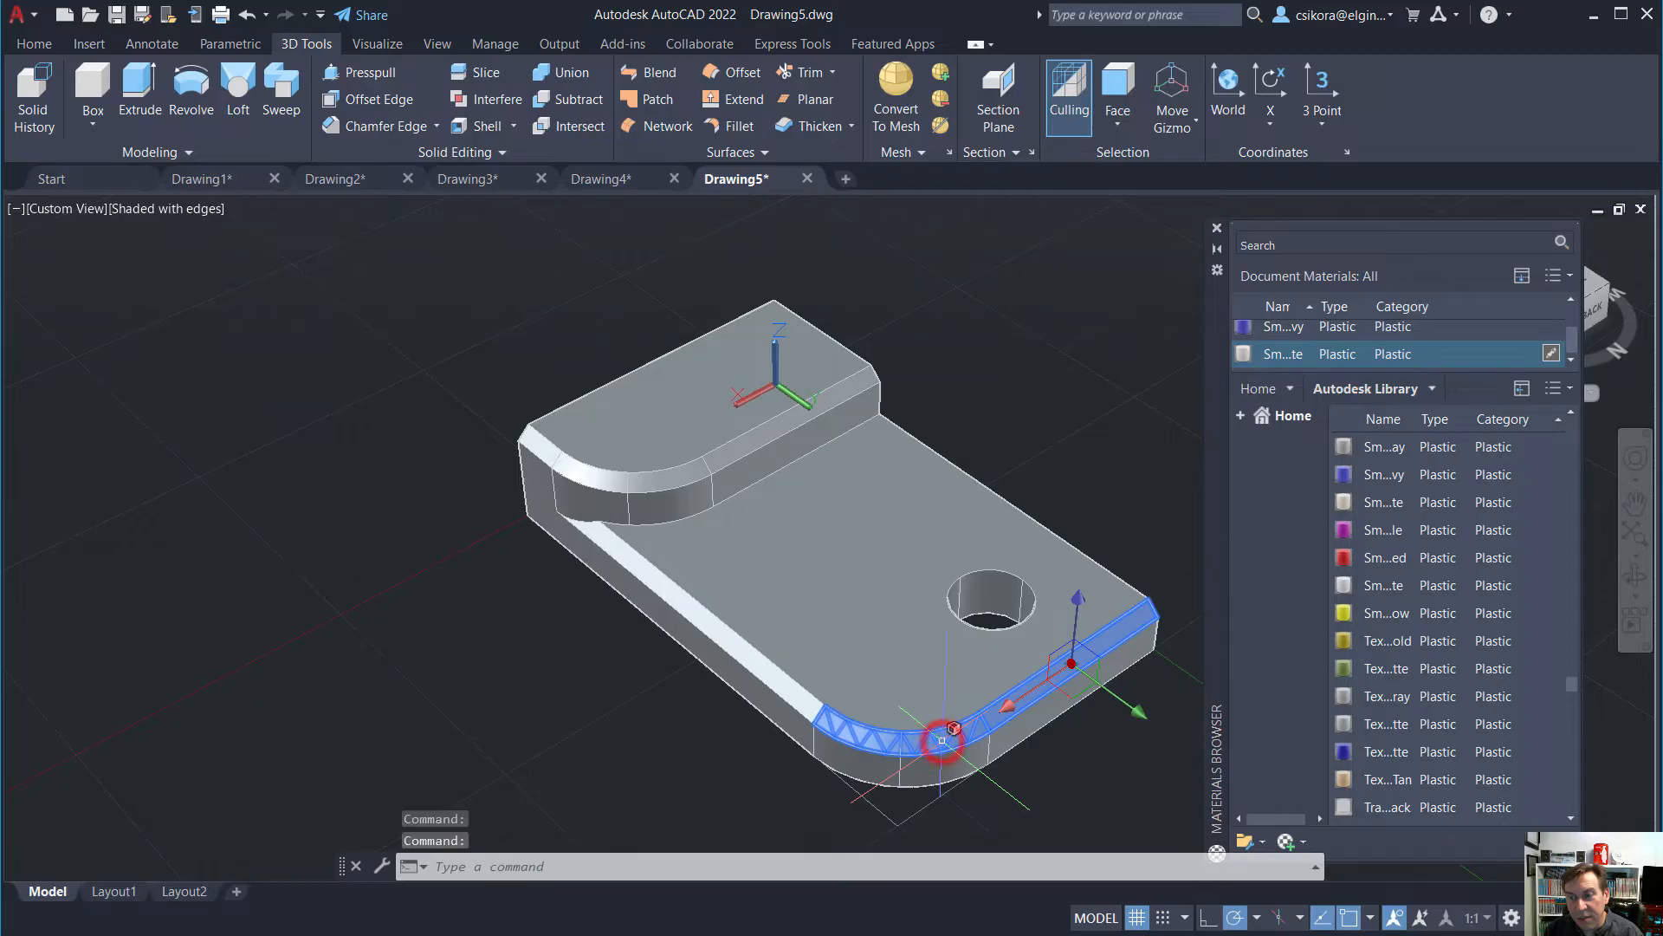
ctrl+click(791, 693)
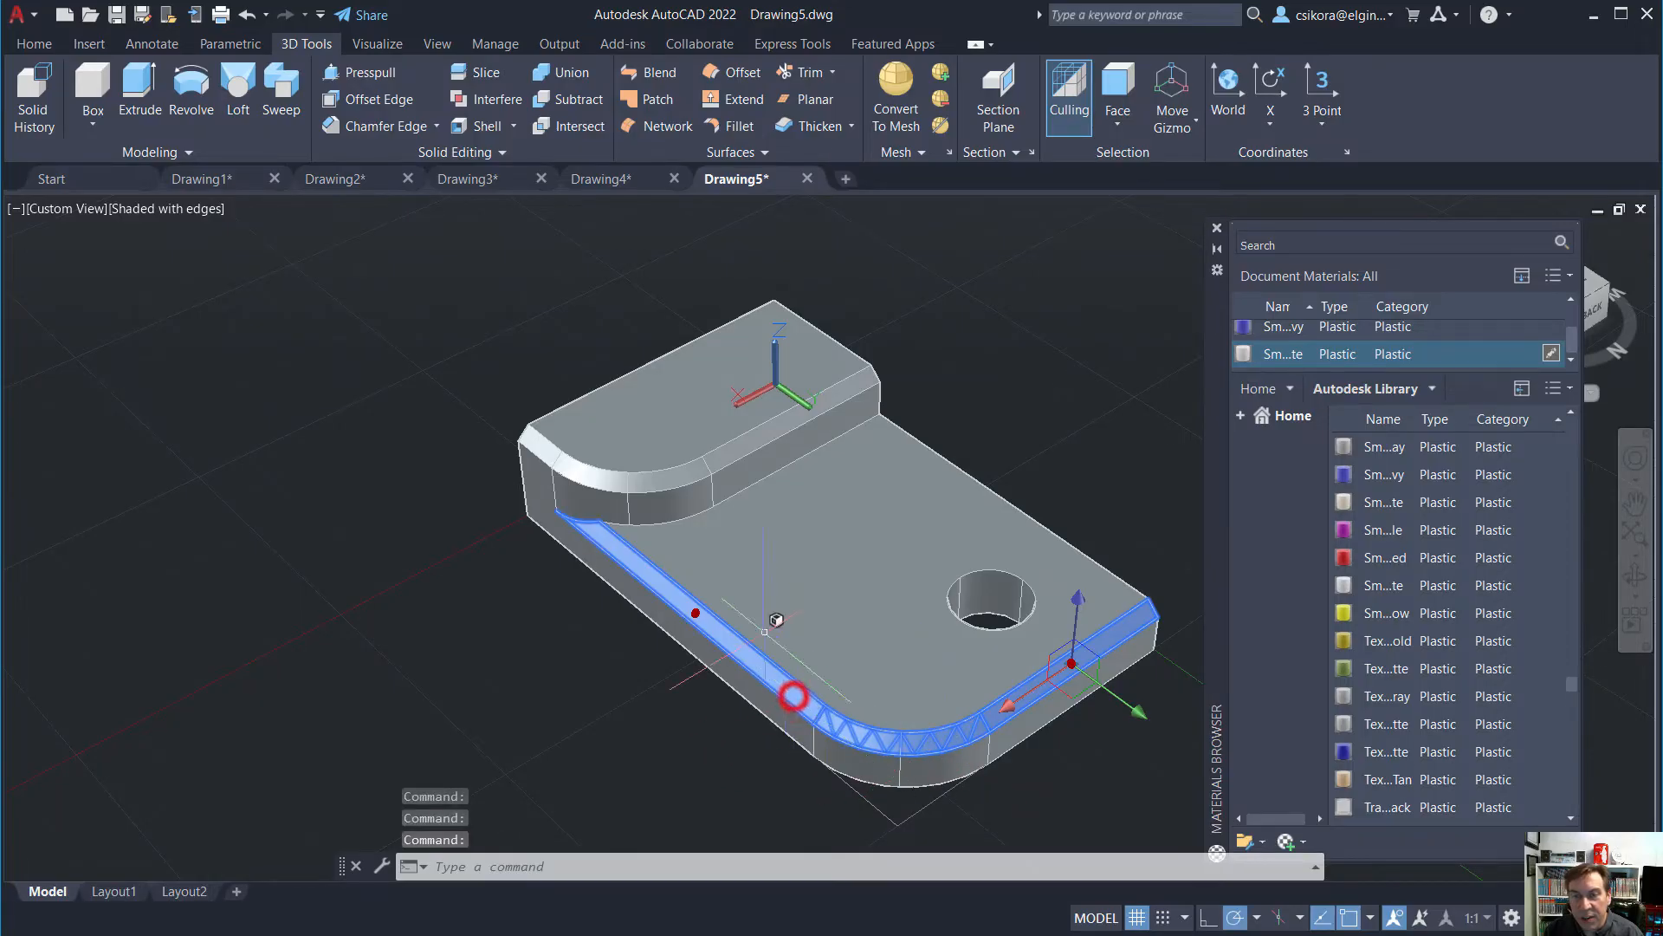
ctrl+click(528, 444)
ctrl+click(593, 461)
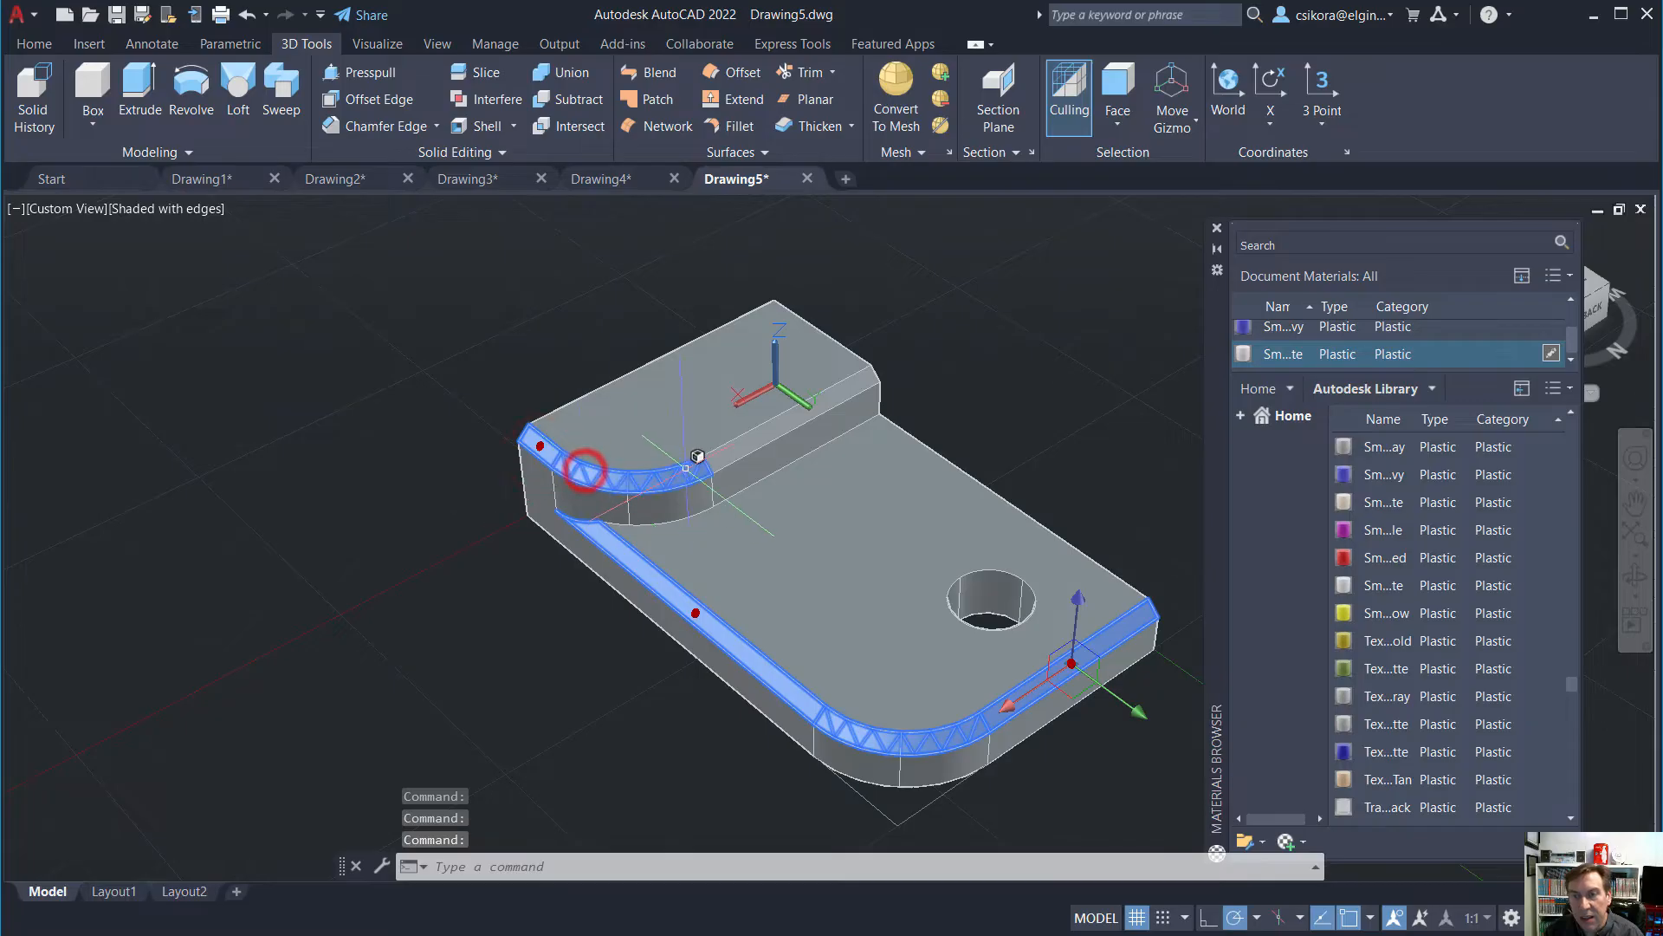
ctrl+click(740, 446)
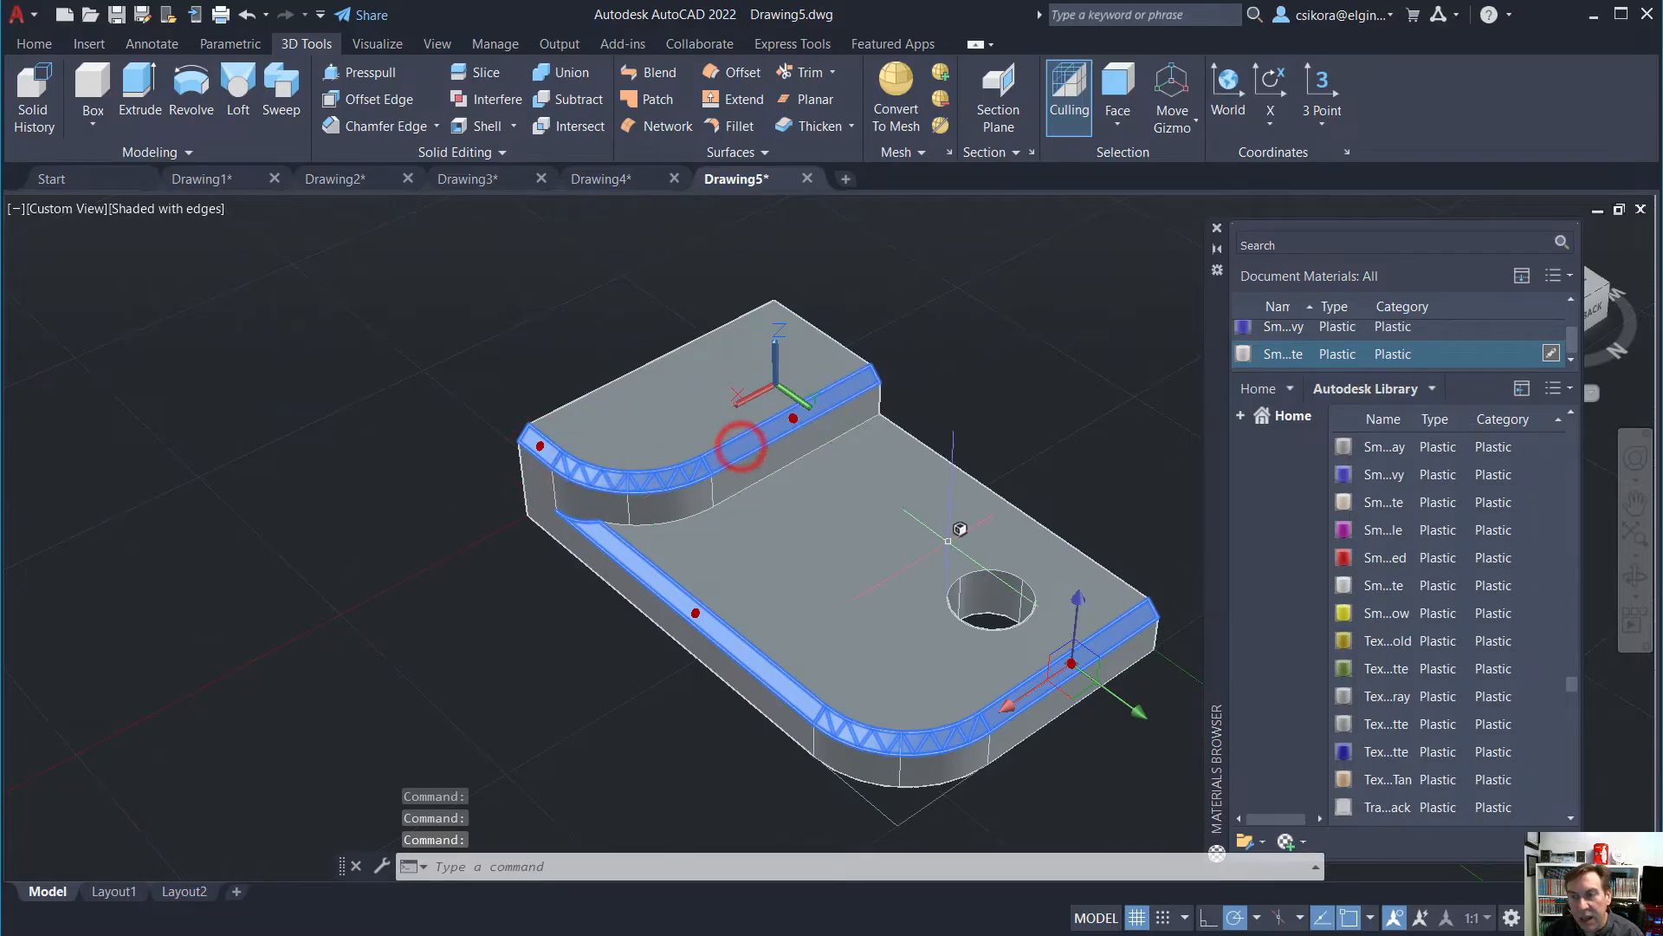
ctrl+click(993, 593)
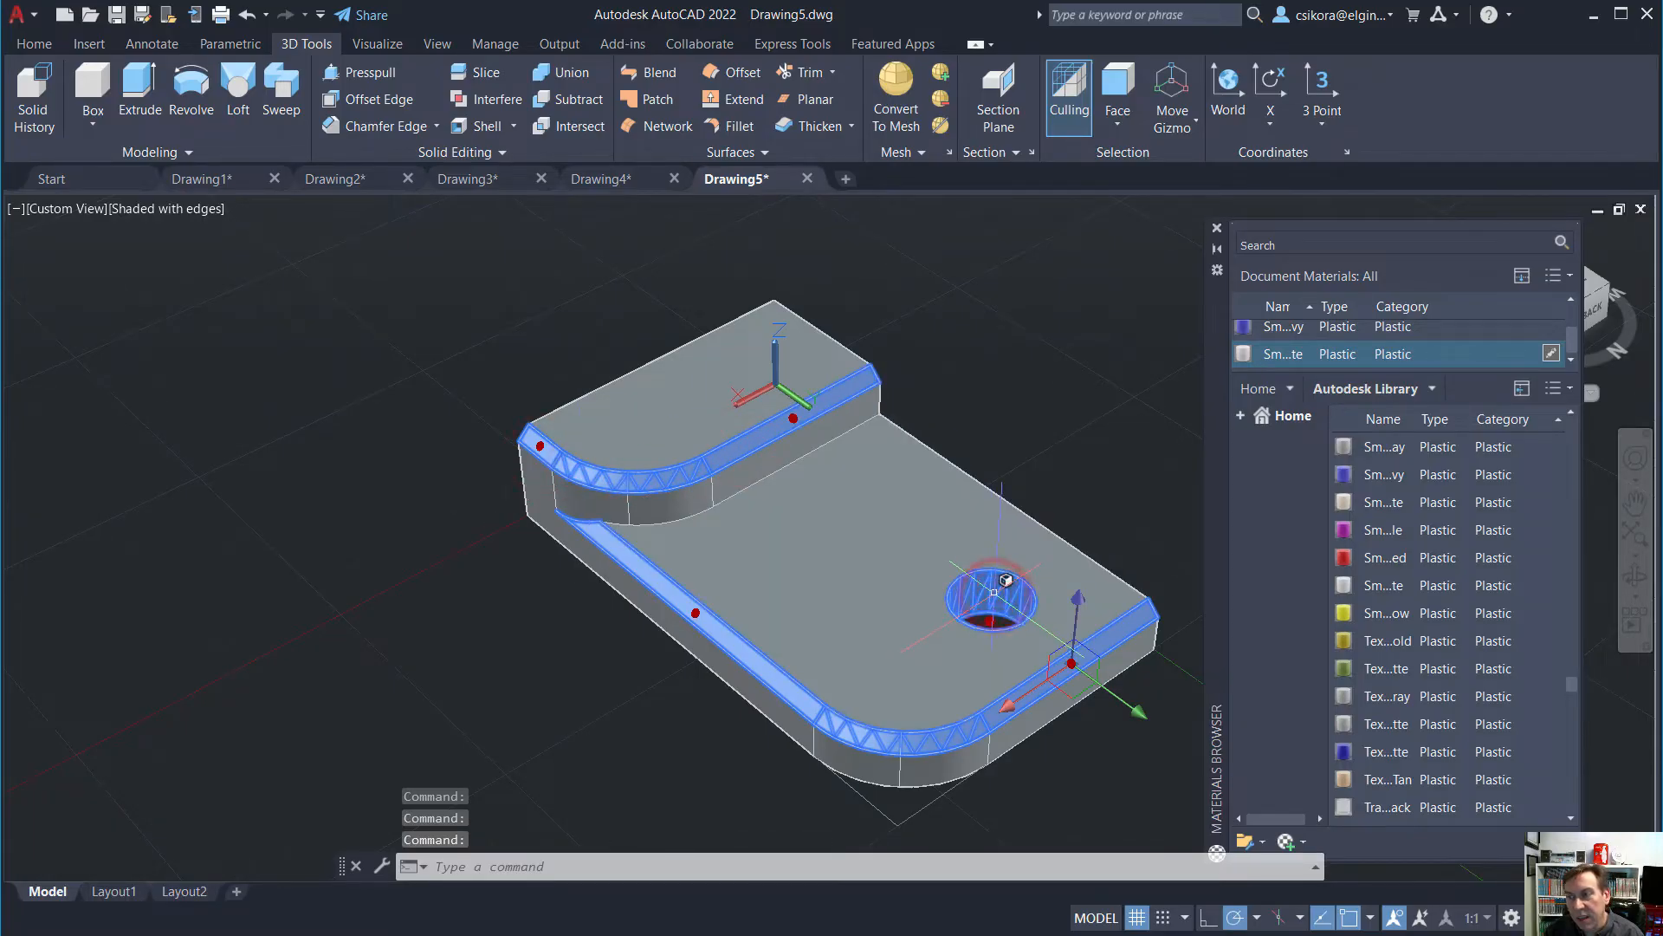
scroll(1522, 340, up, 1)
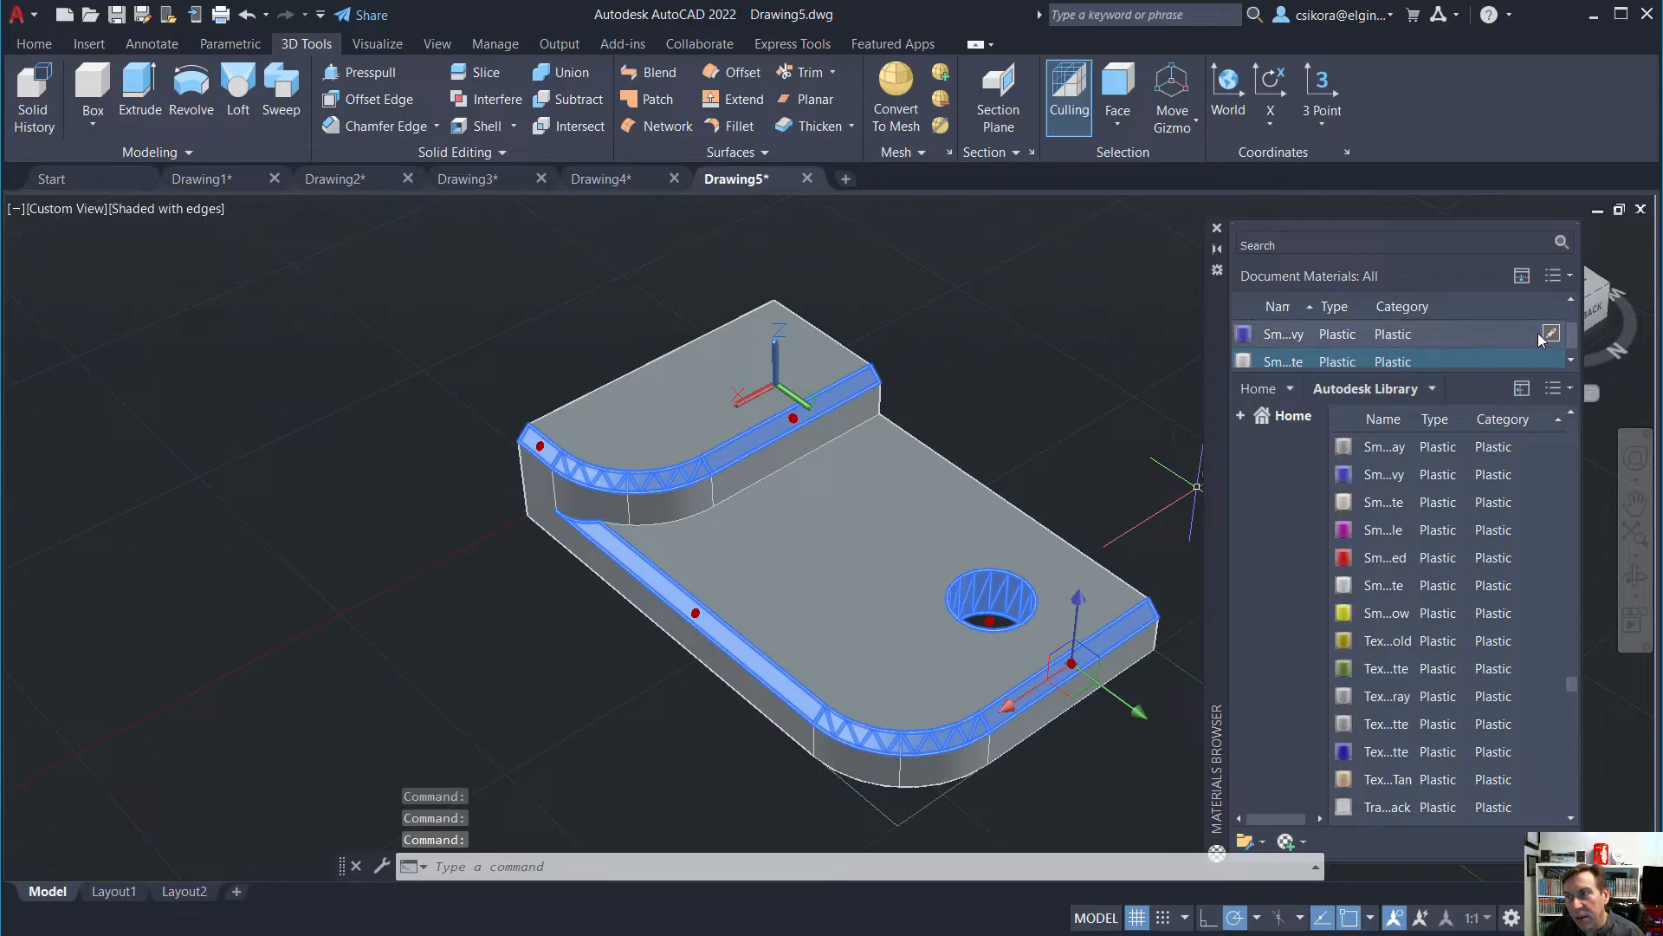
click(1473, 334)
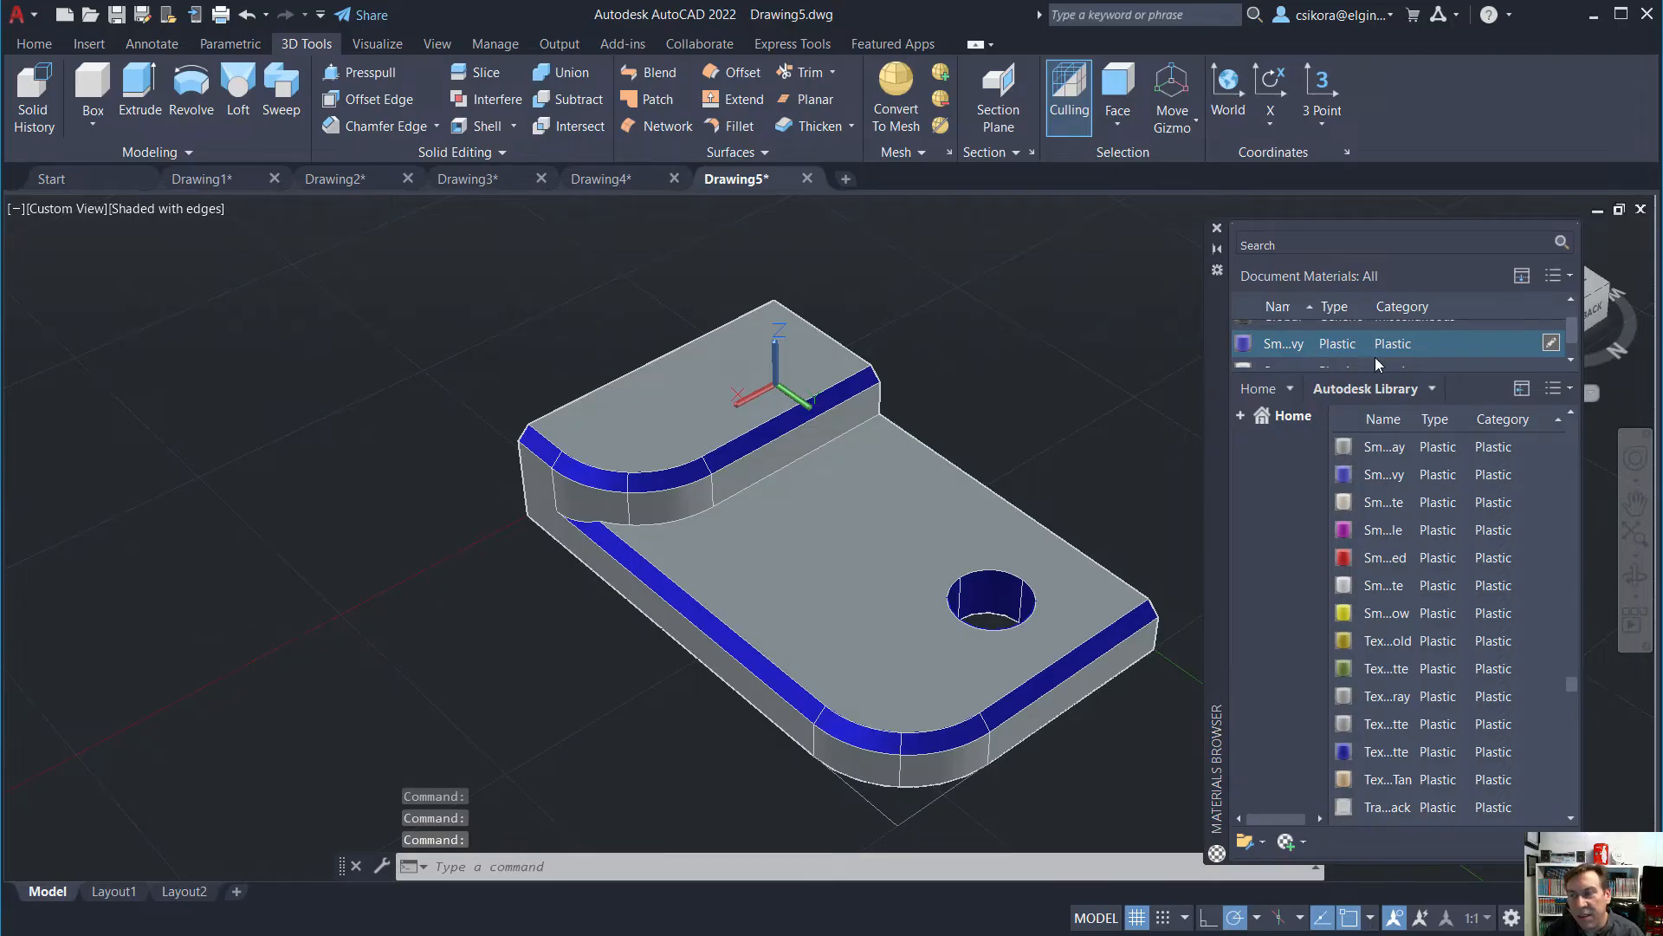
Add the smooth red plastic from the library and apply it to the thin stepped rim face on the shell's open side
scroll(1375, 358, down, 1)
mouse_move(1525, 620)
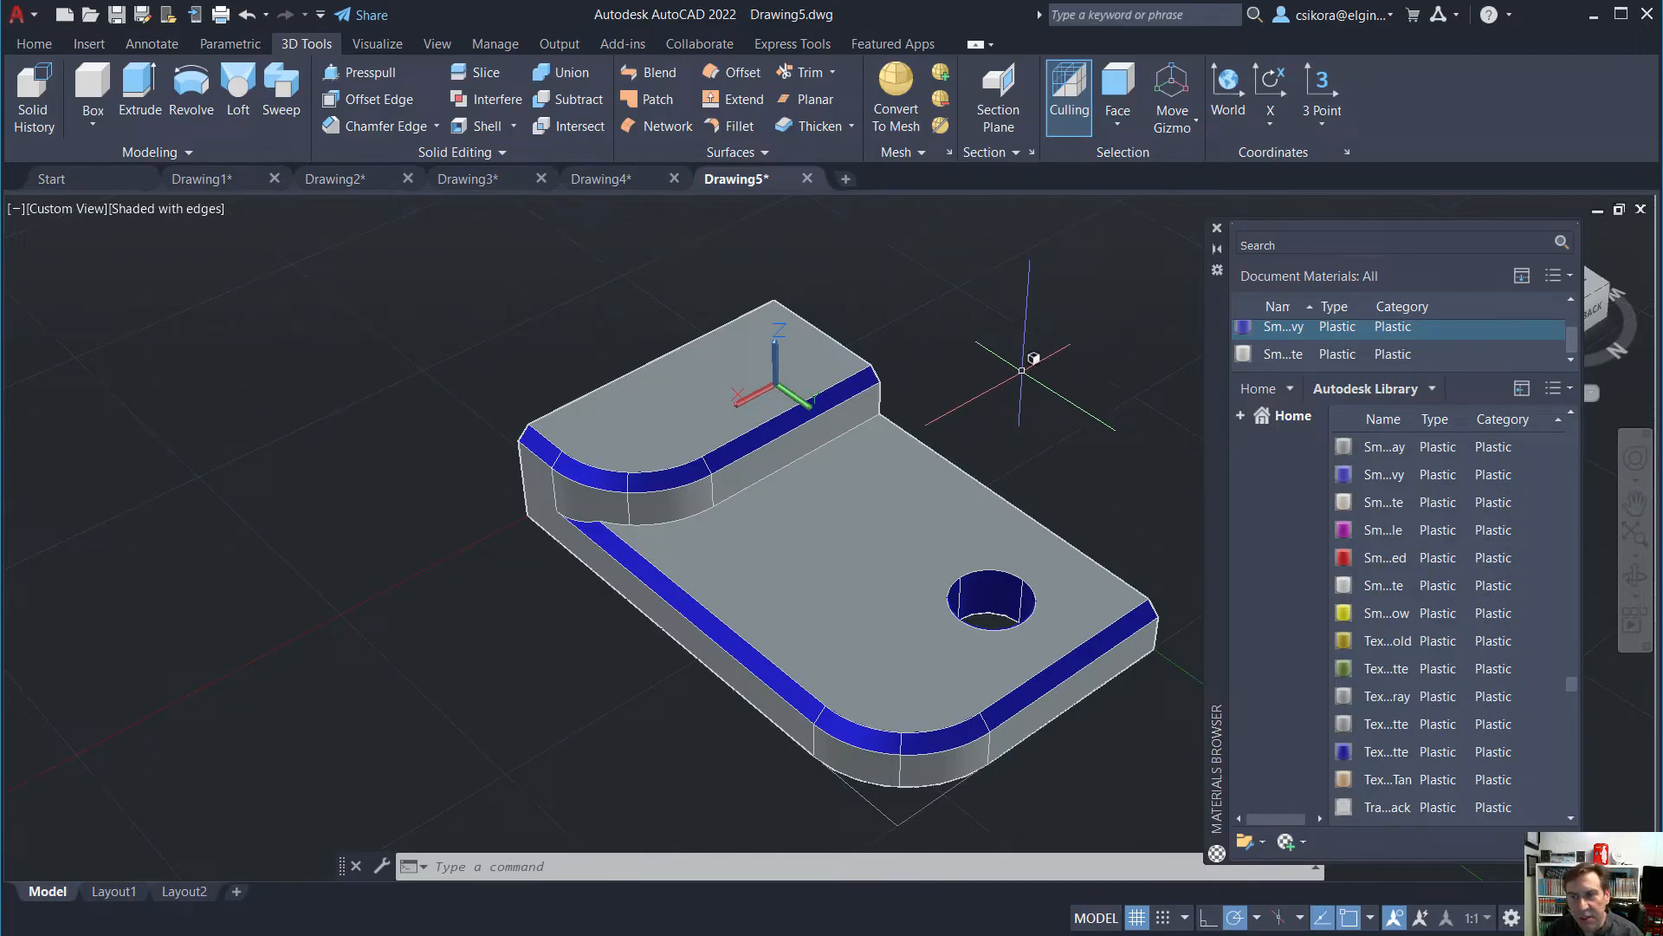
shift+middle_drag(1020, 360, 754, 326)
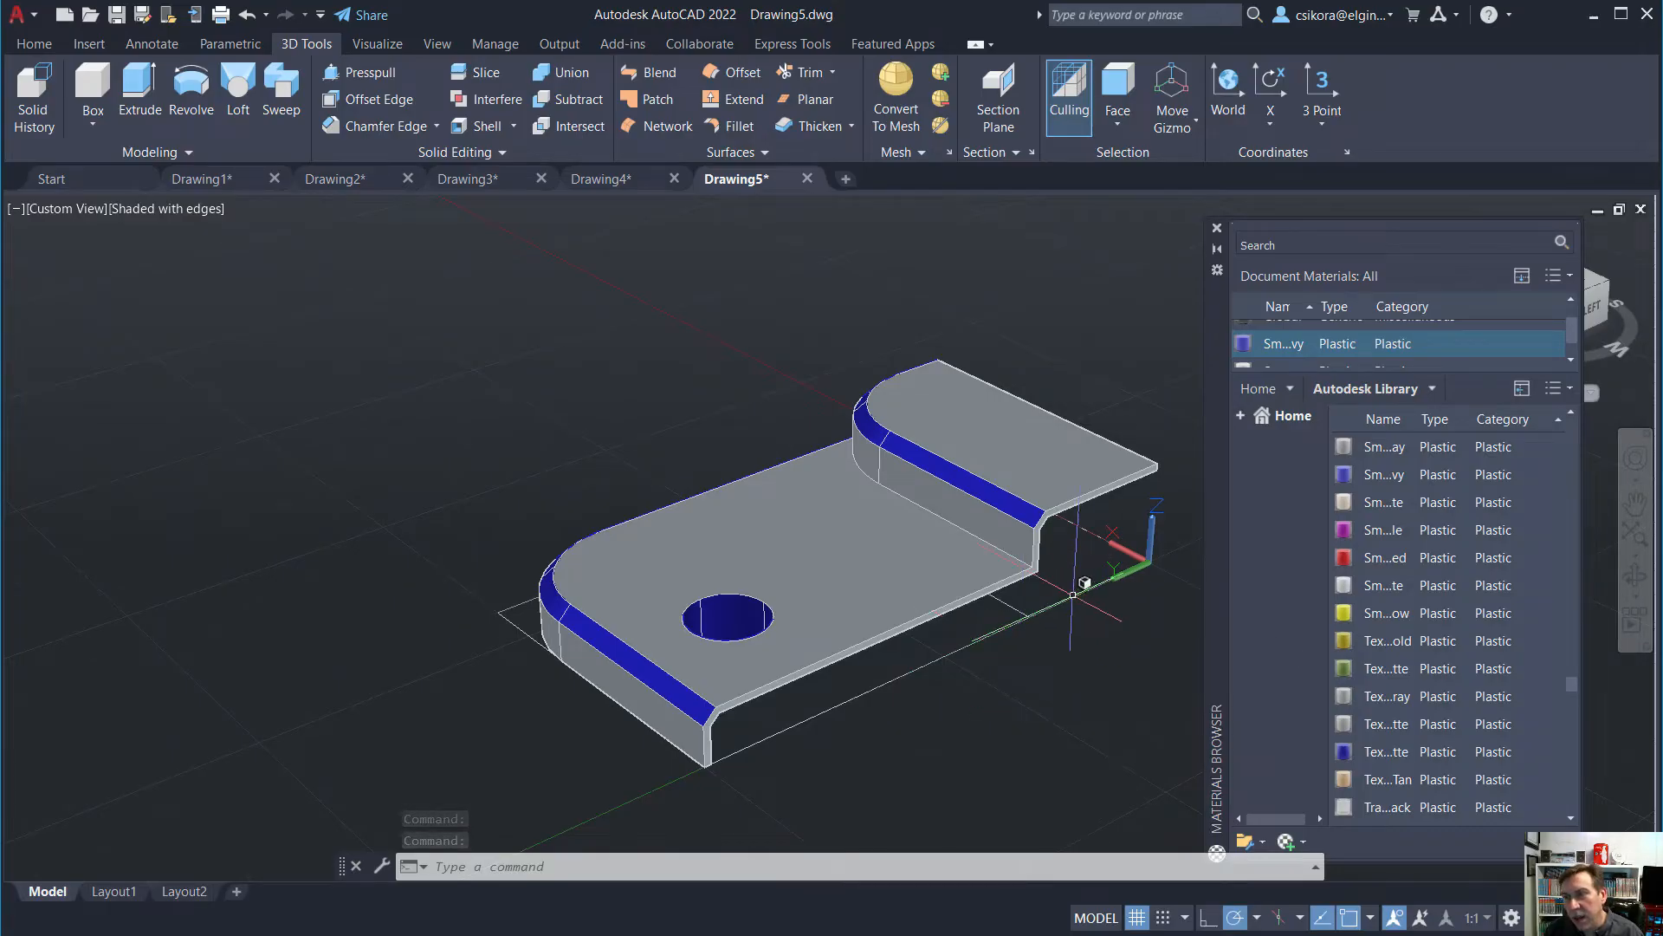
click(1035, 564)
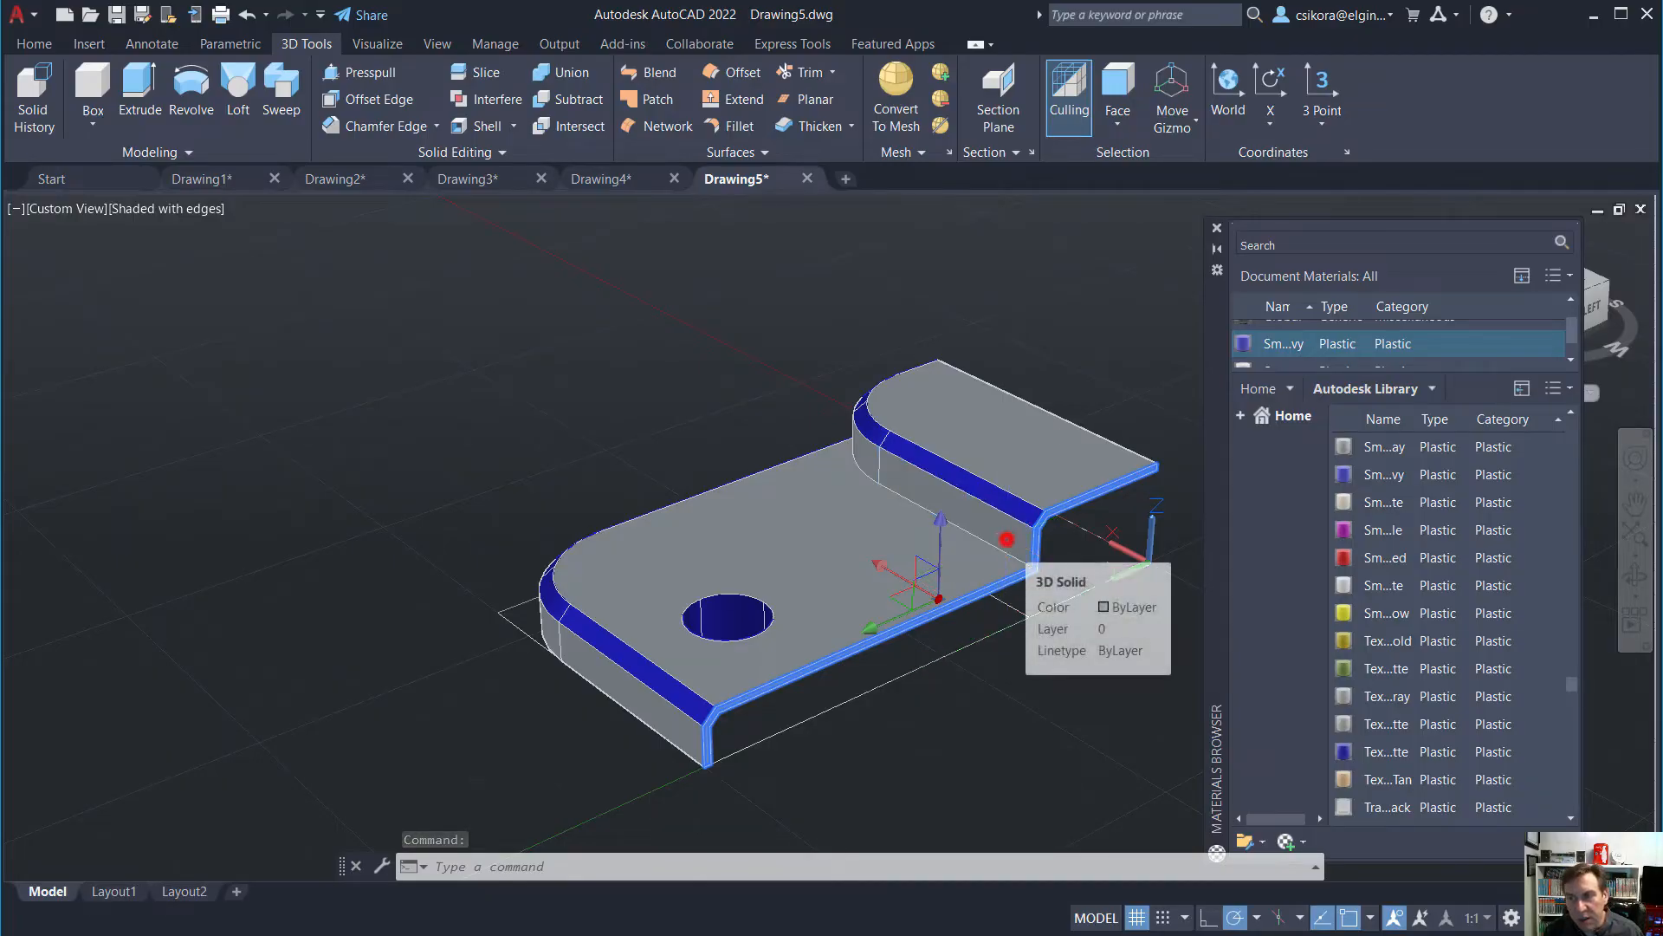
click(1019, 525)
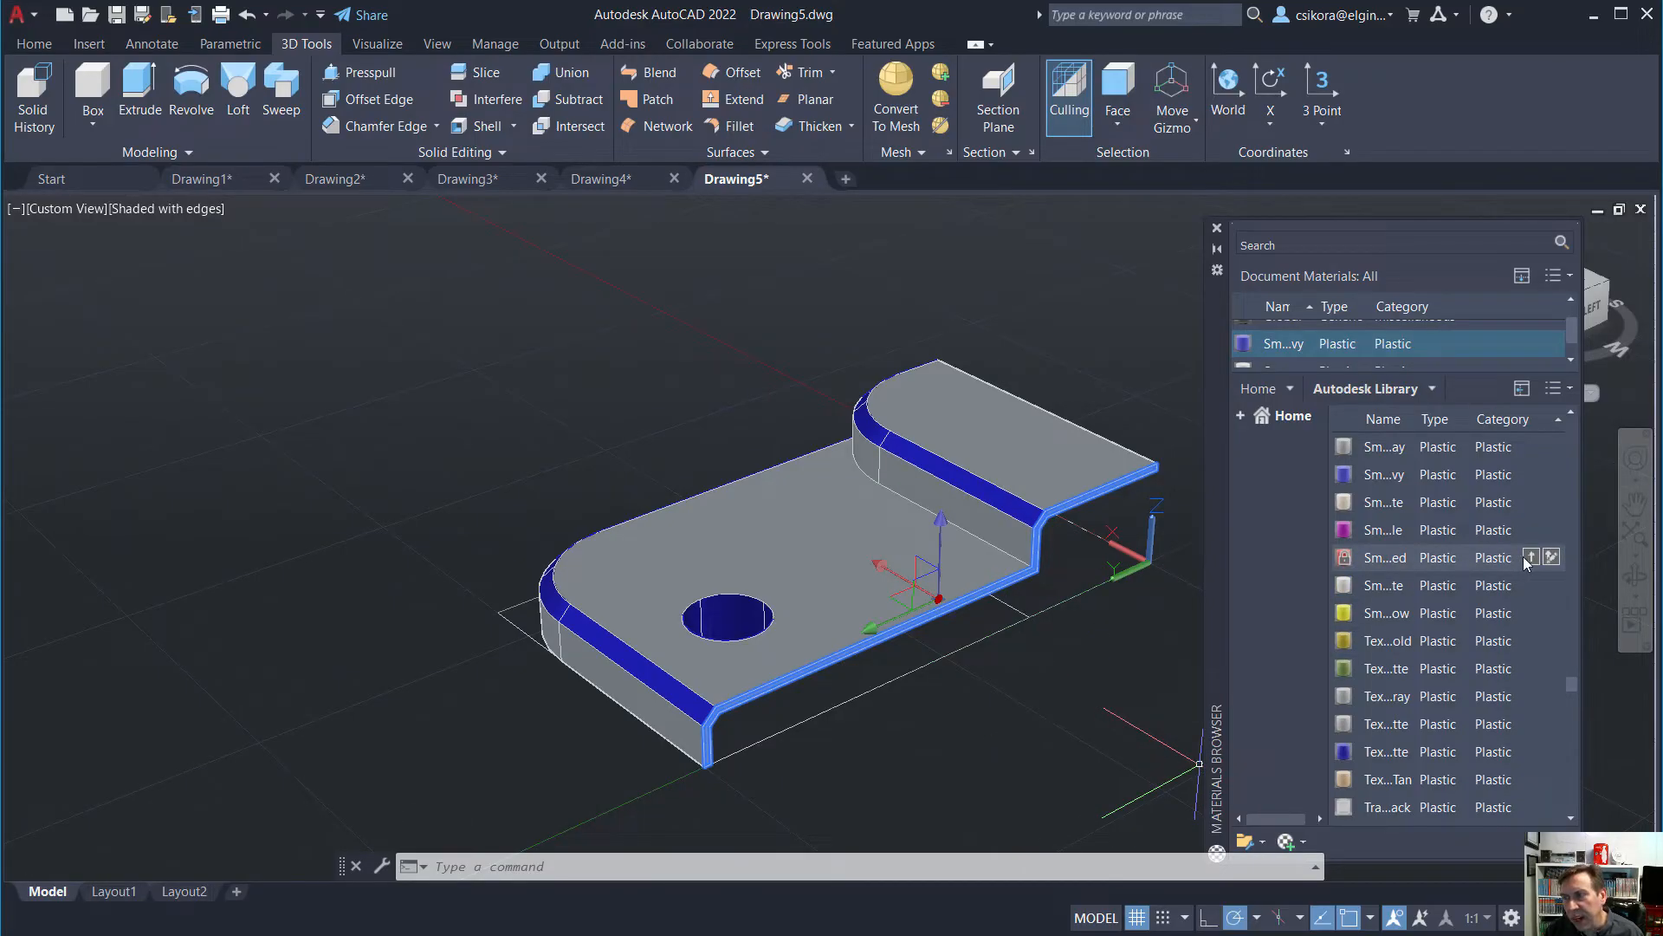
click(1532, 557)
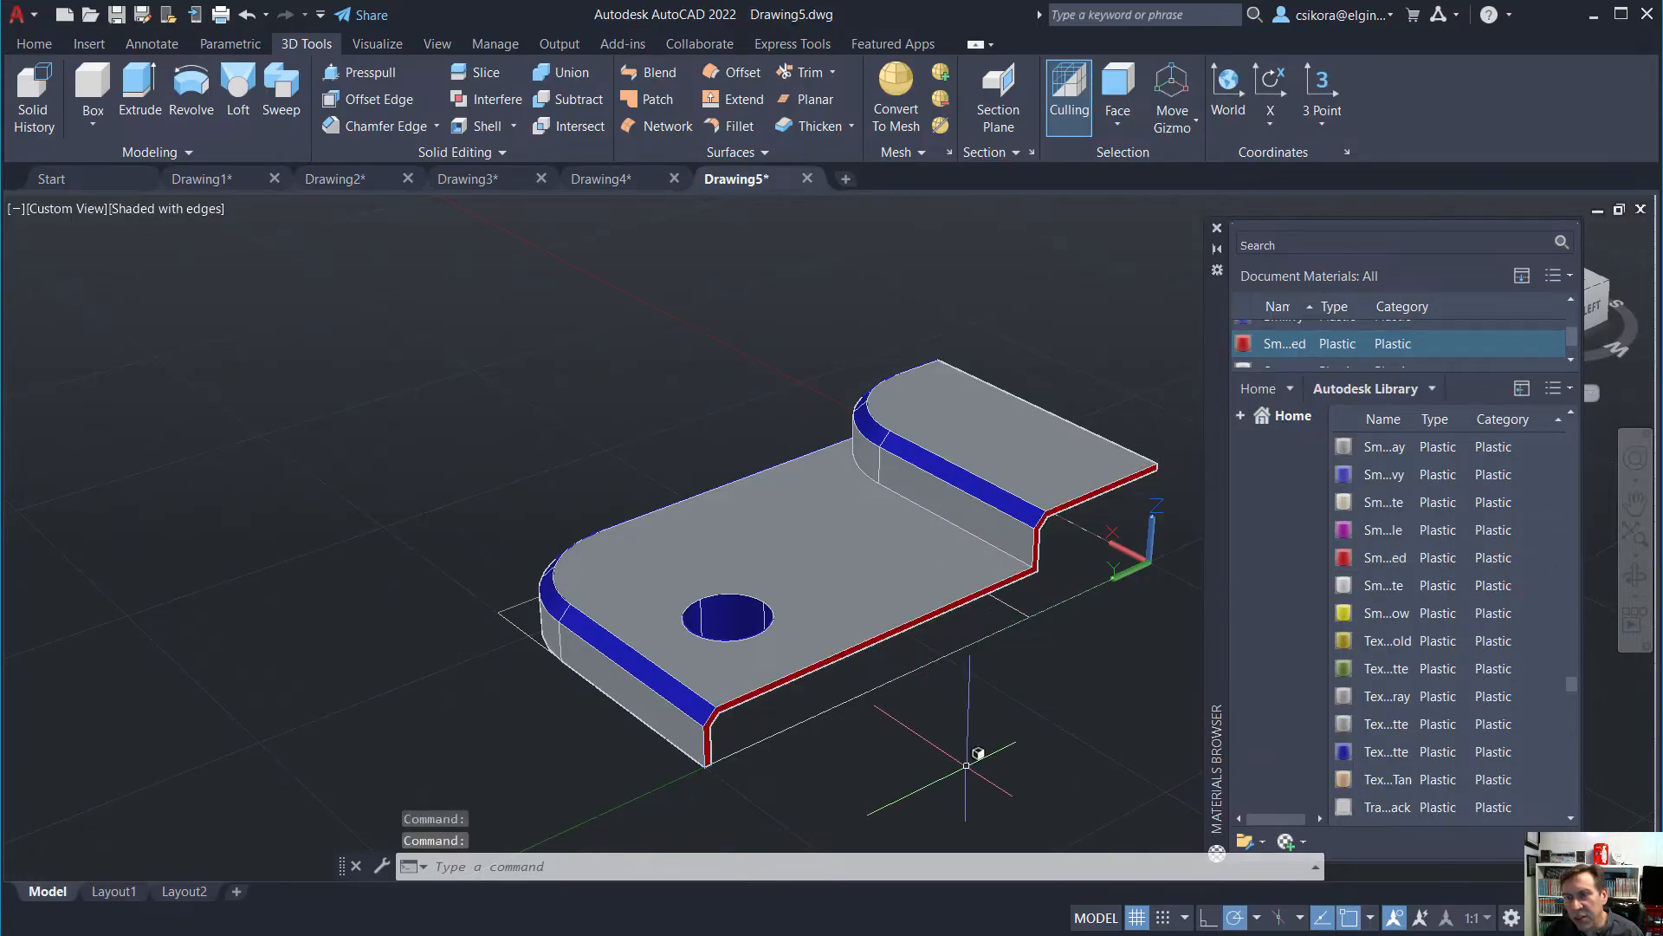
Orbit back to the chamfered side of the solid and close the Materials Browser
shift+middle_drag(974, 728, 1213, 762)
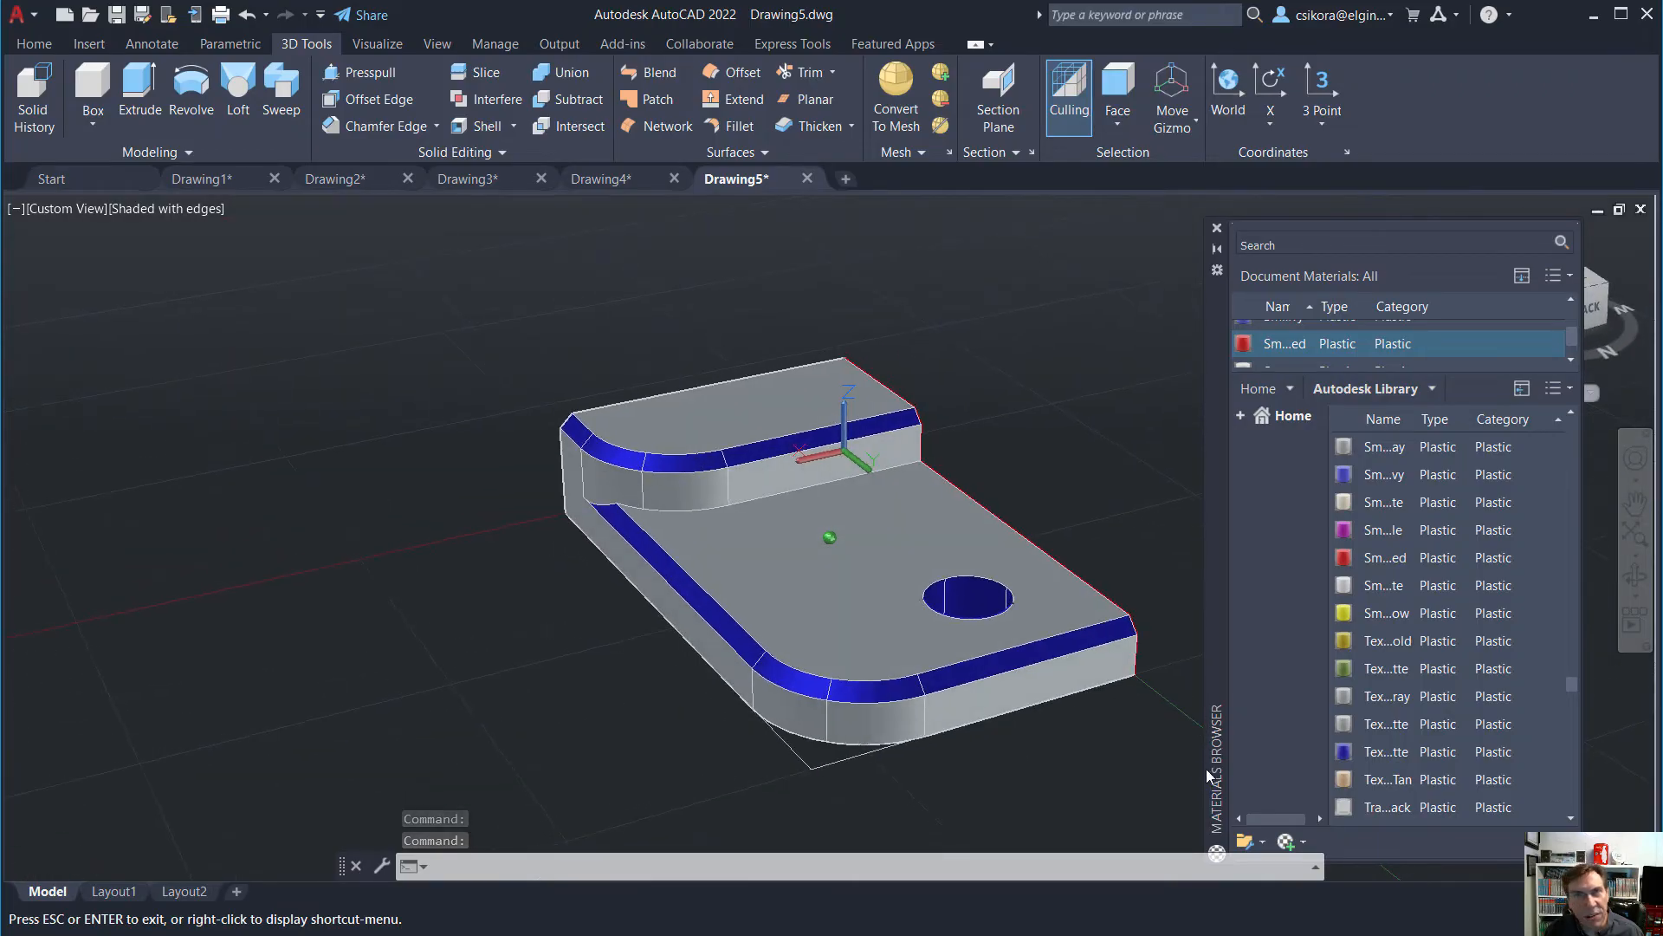
shift+middle_drag(520, 483, 503, 439)
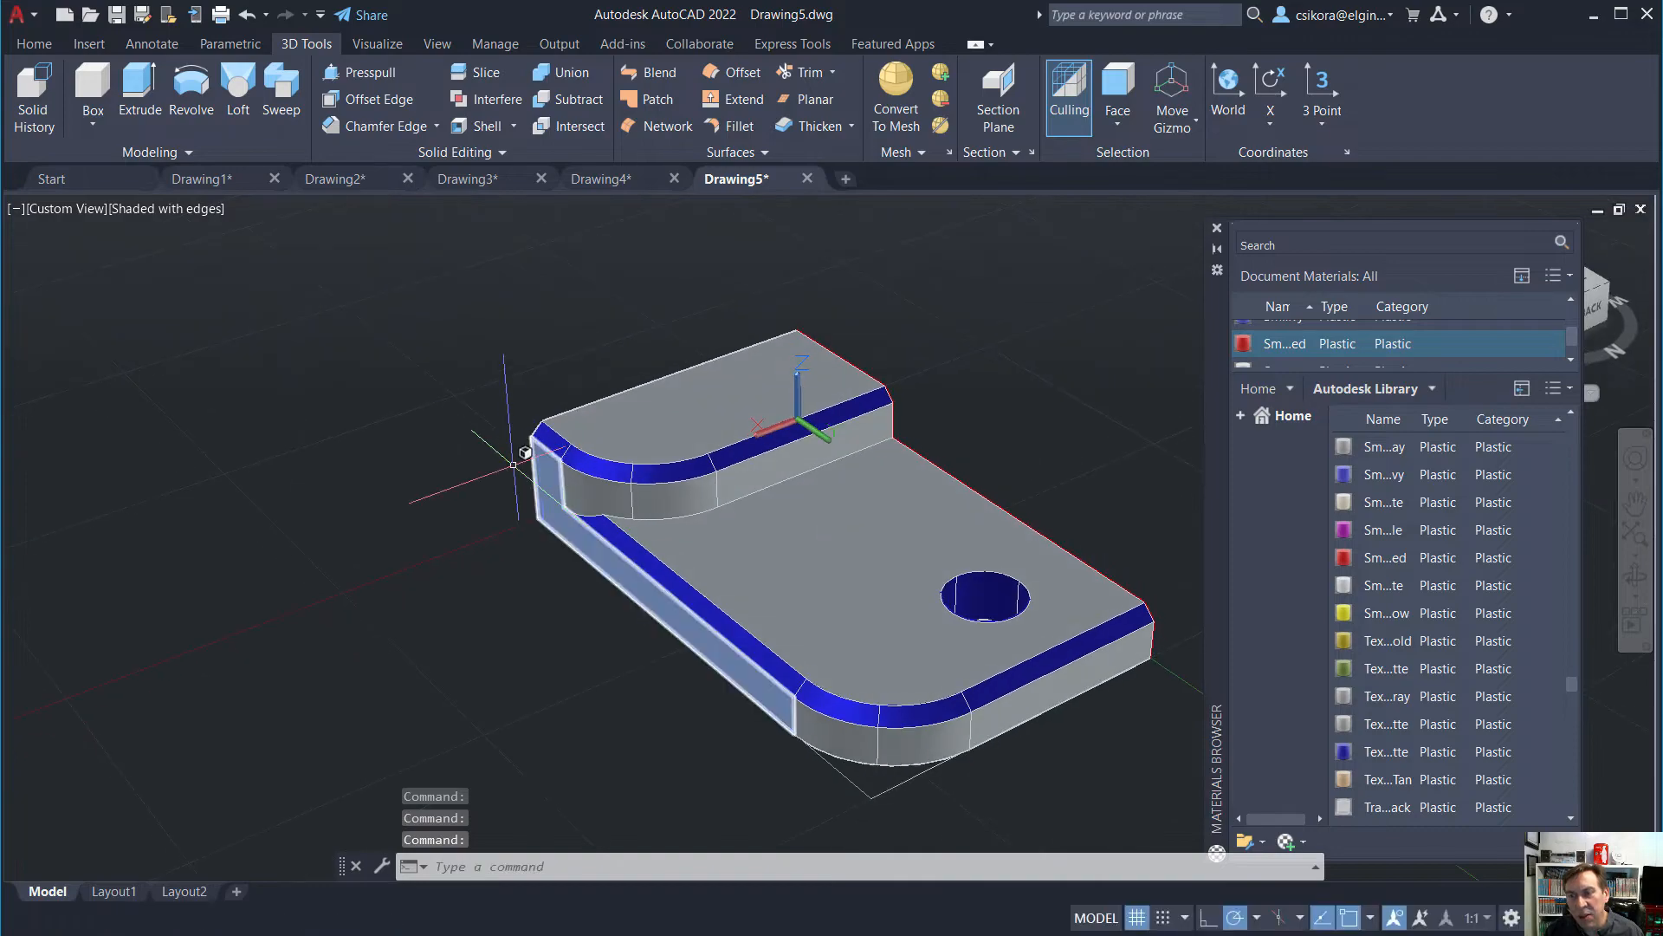
click(1218, 231)
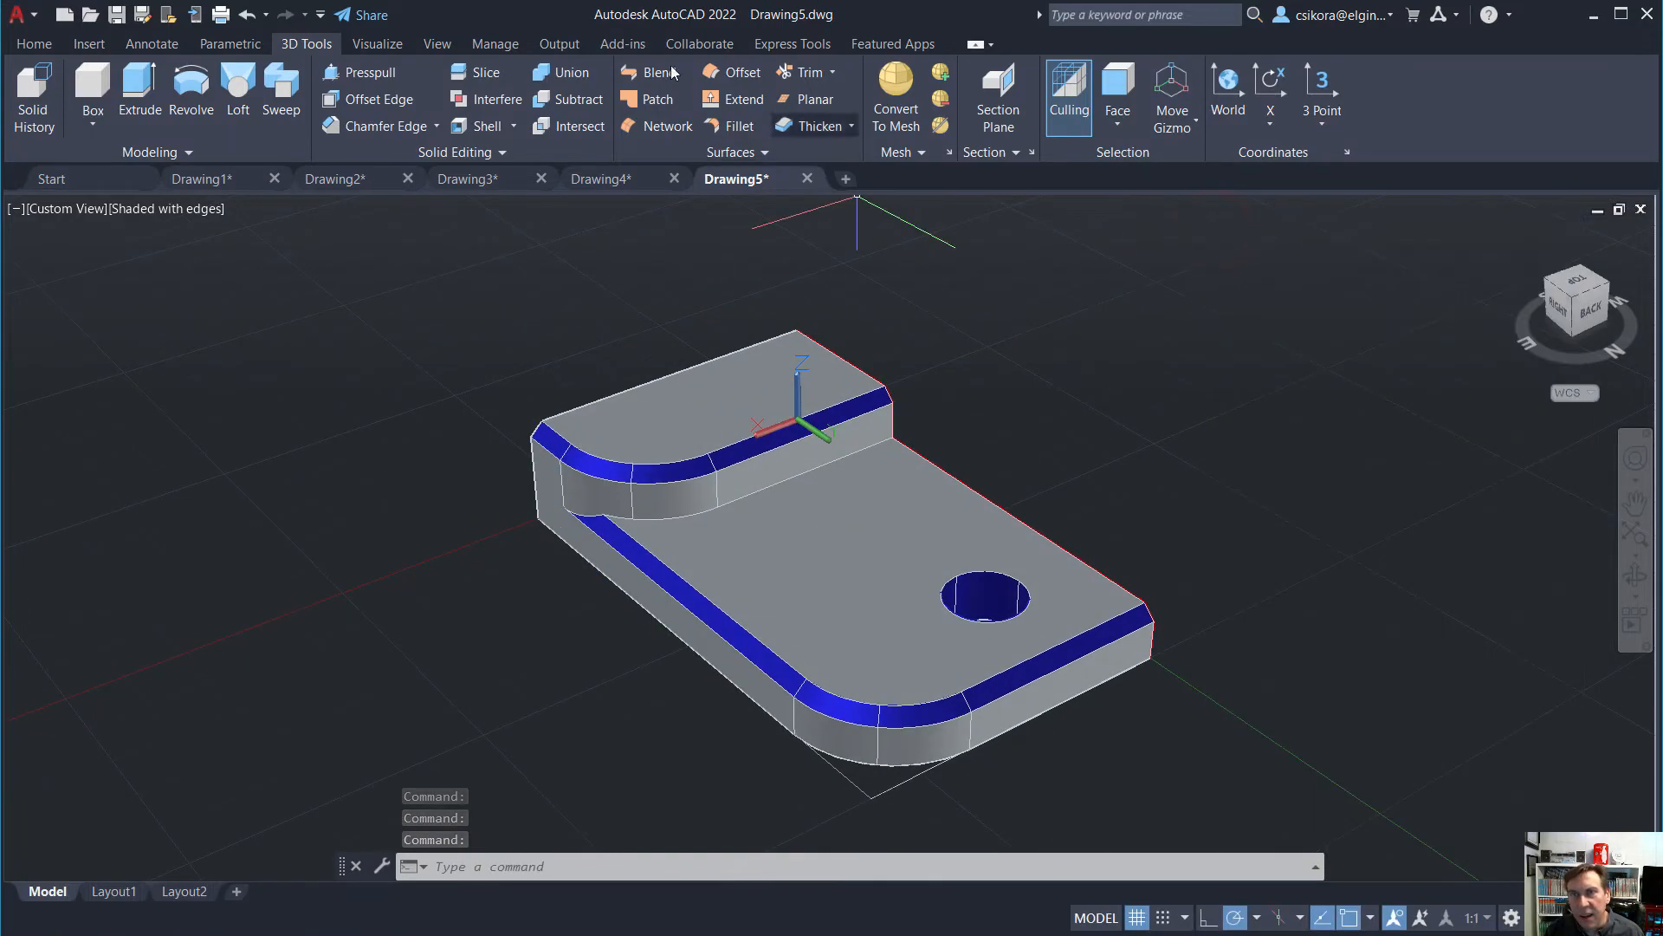
Change the model's visual style to Realistic
click(400, 46)
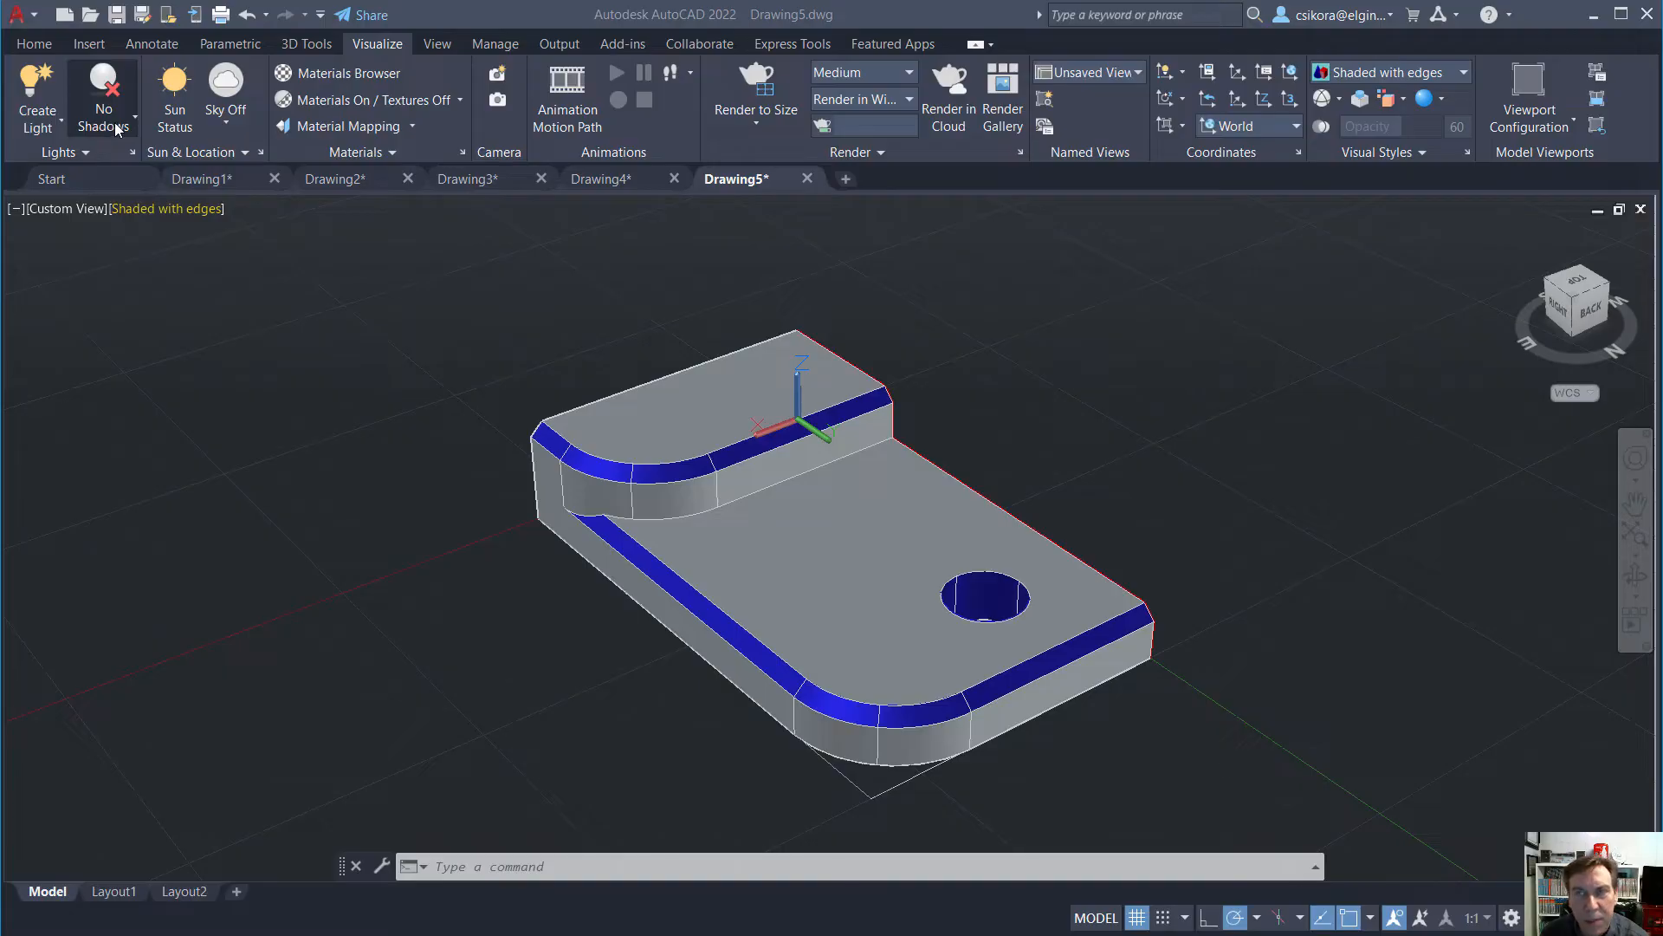
click(1464, 74)
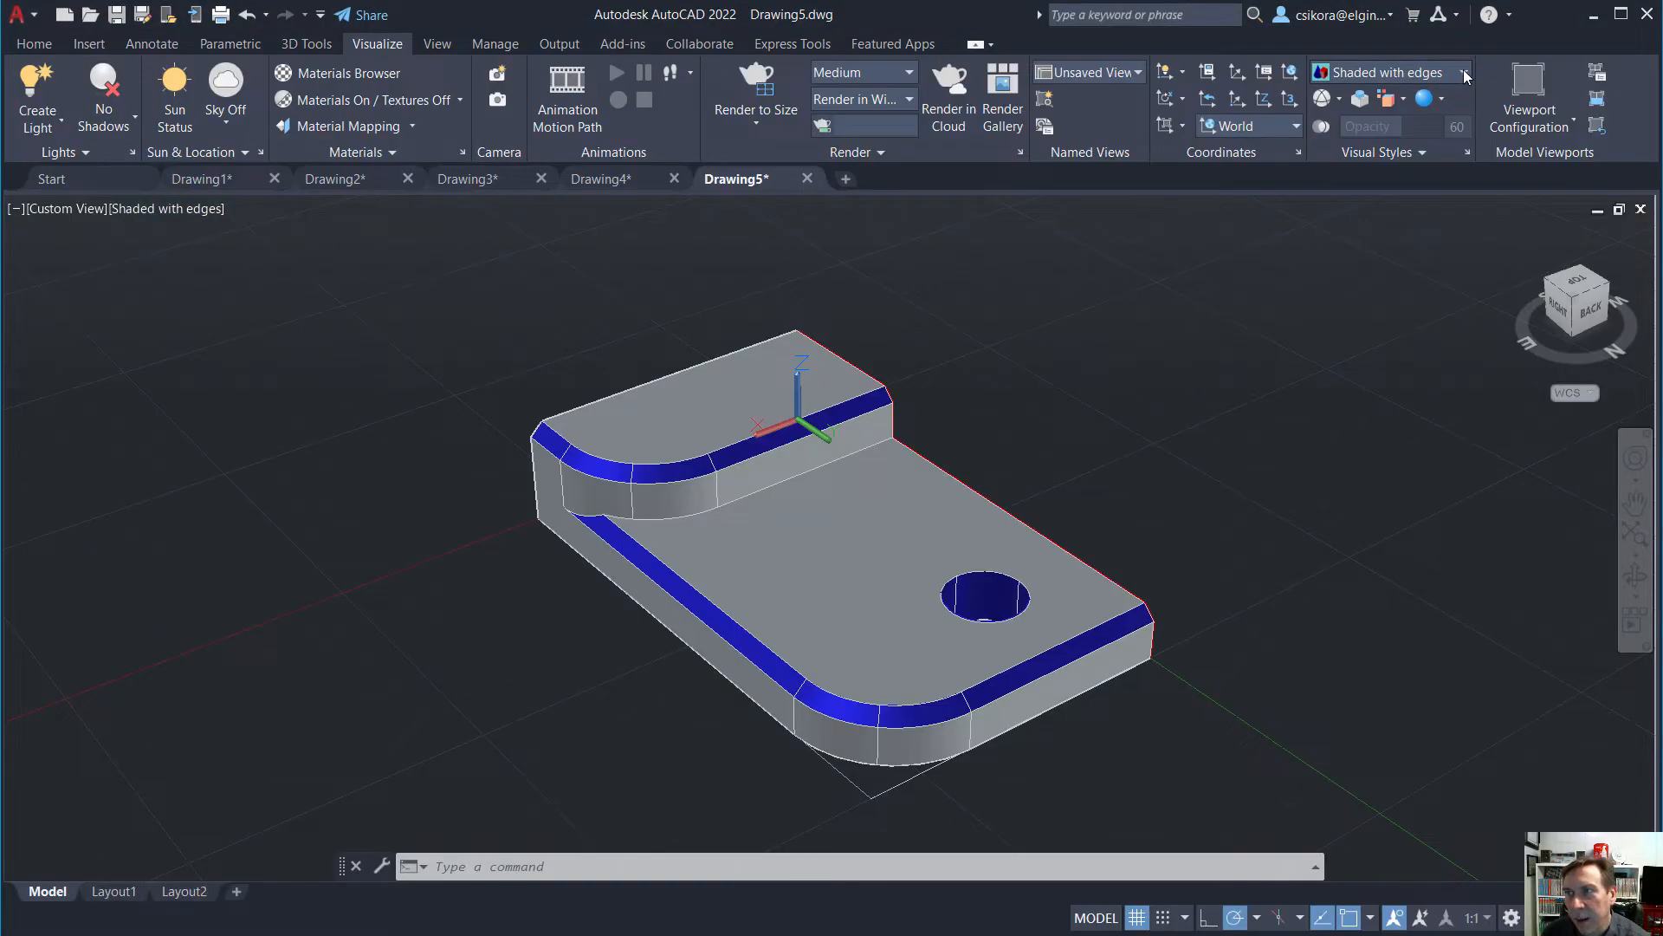
click(1465, 74)
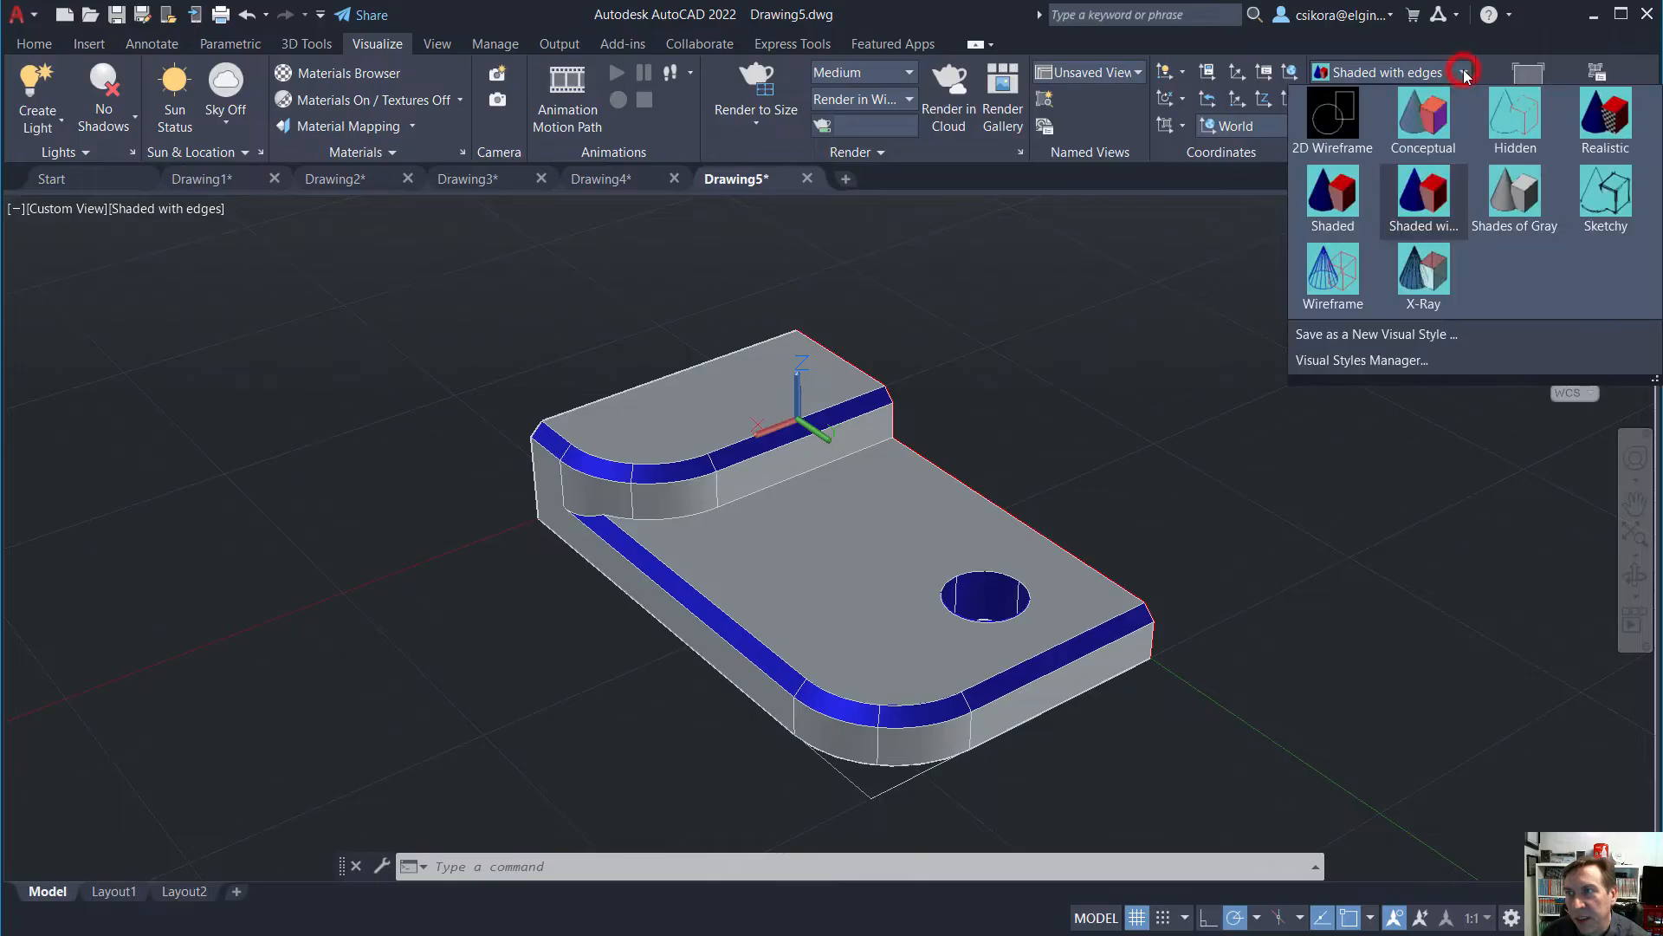
click(1599, 132)
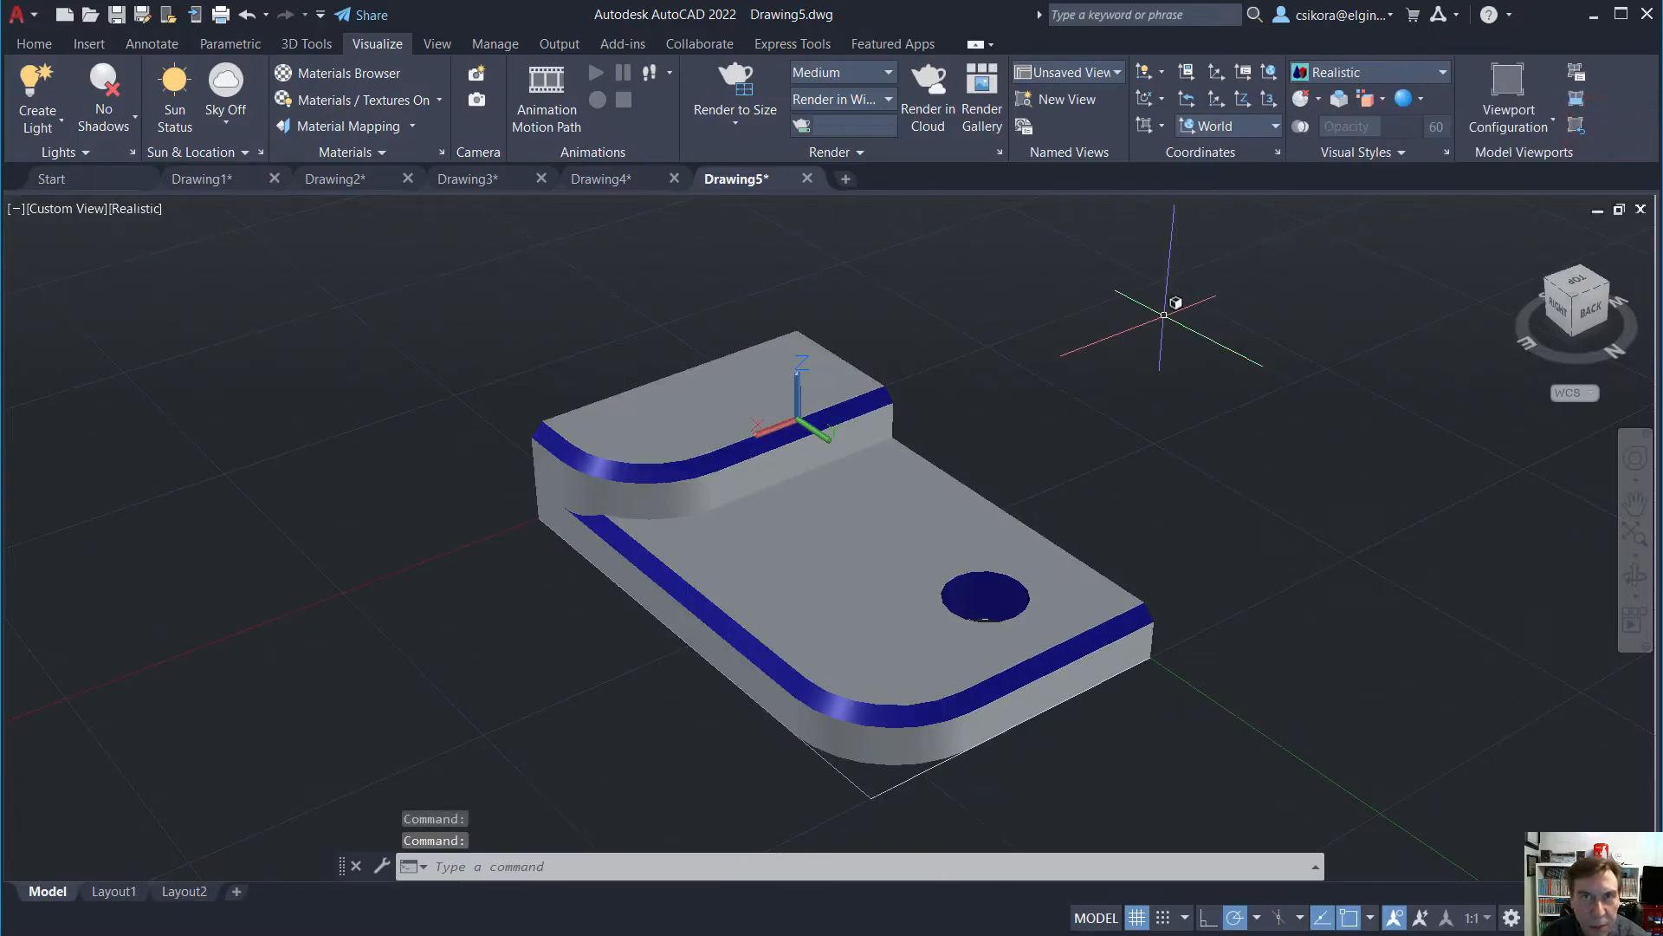
Turn on full shadows and lower the light exposure to brighten the model
click(135, 122)
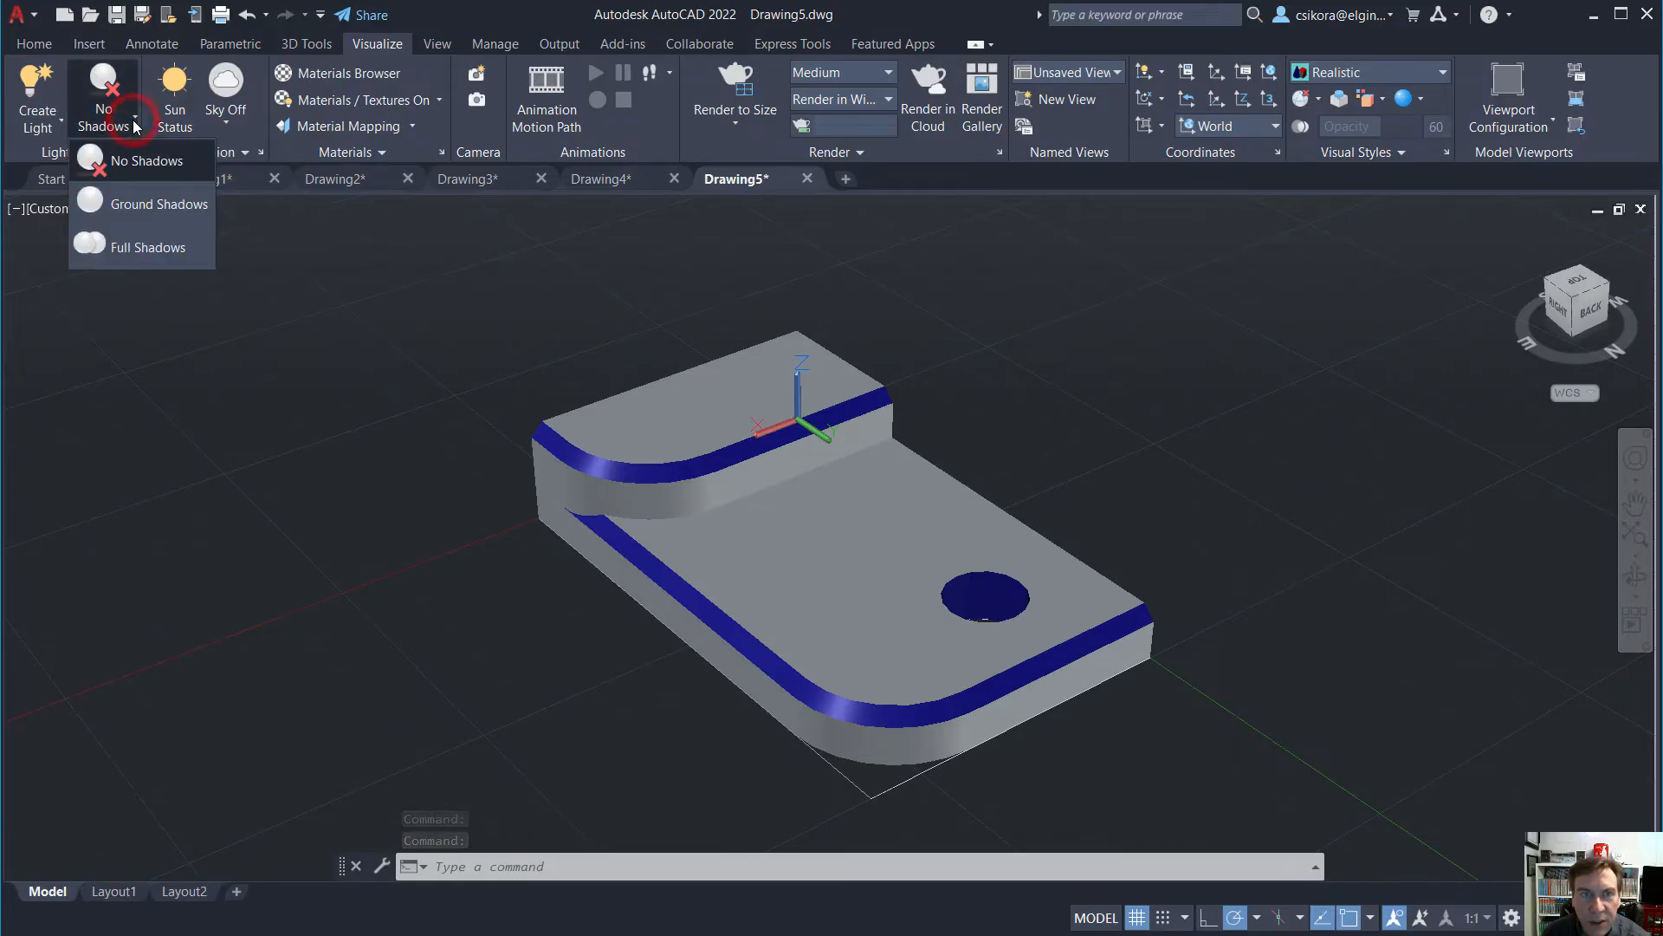
click(130, 246)
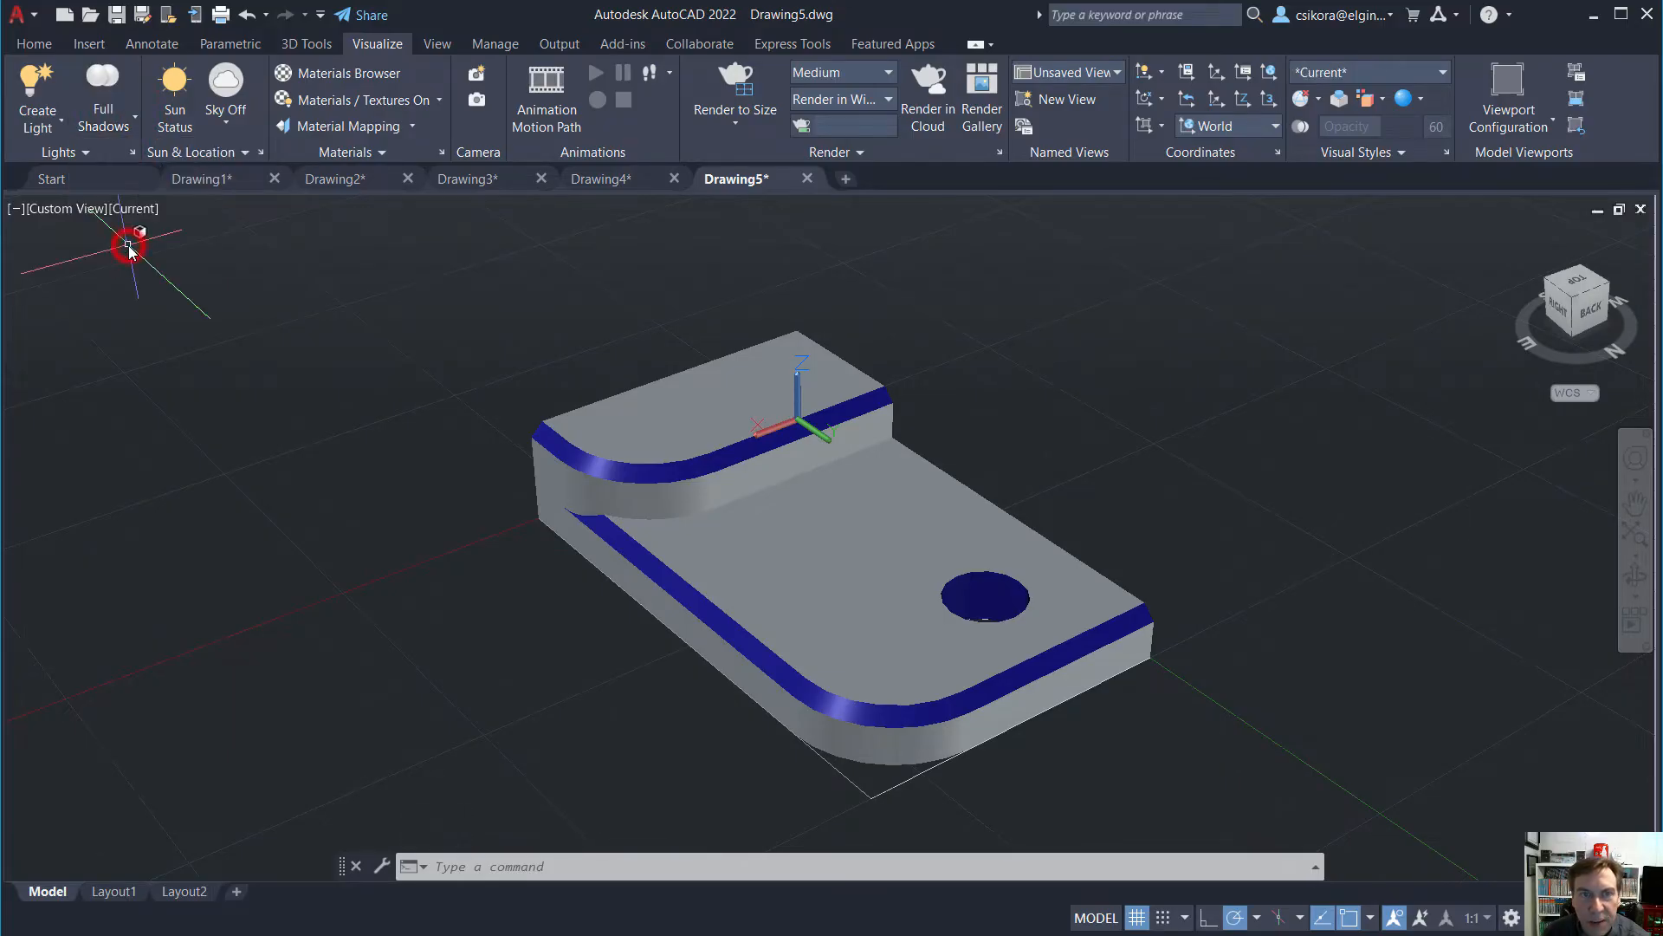
click(85, 154)
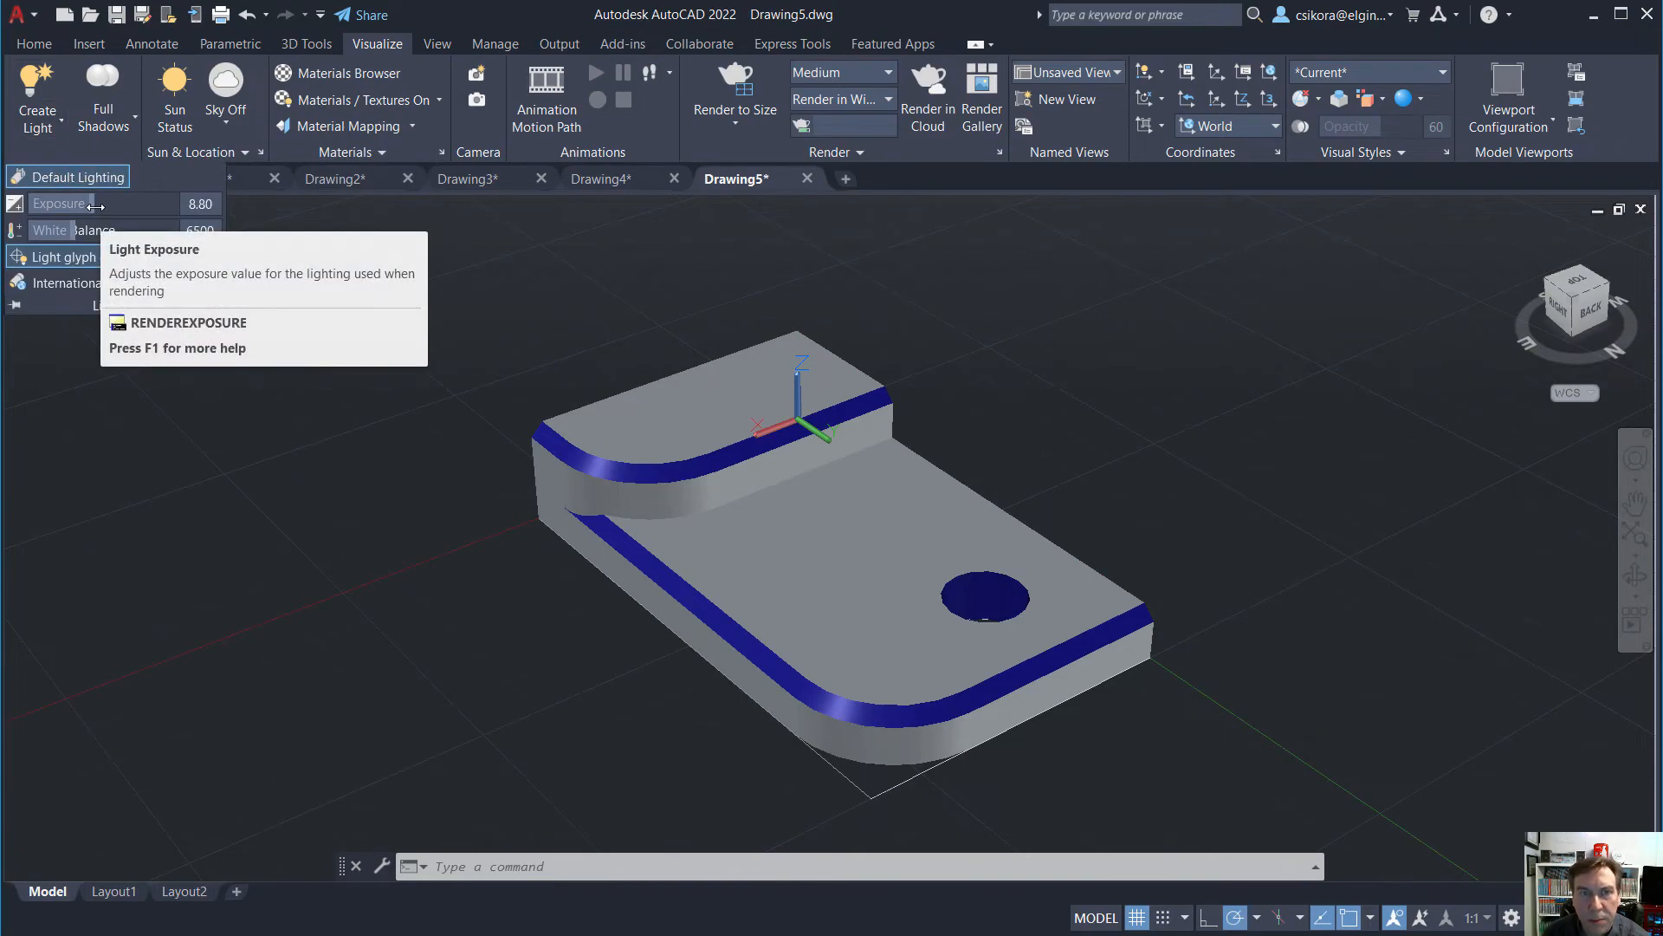
drag(95, 206, 80, 206)
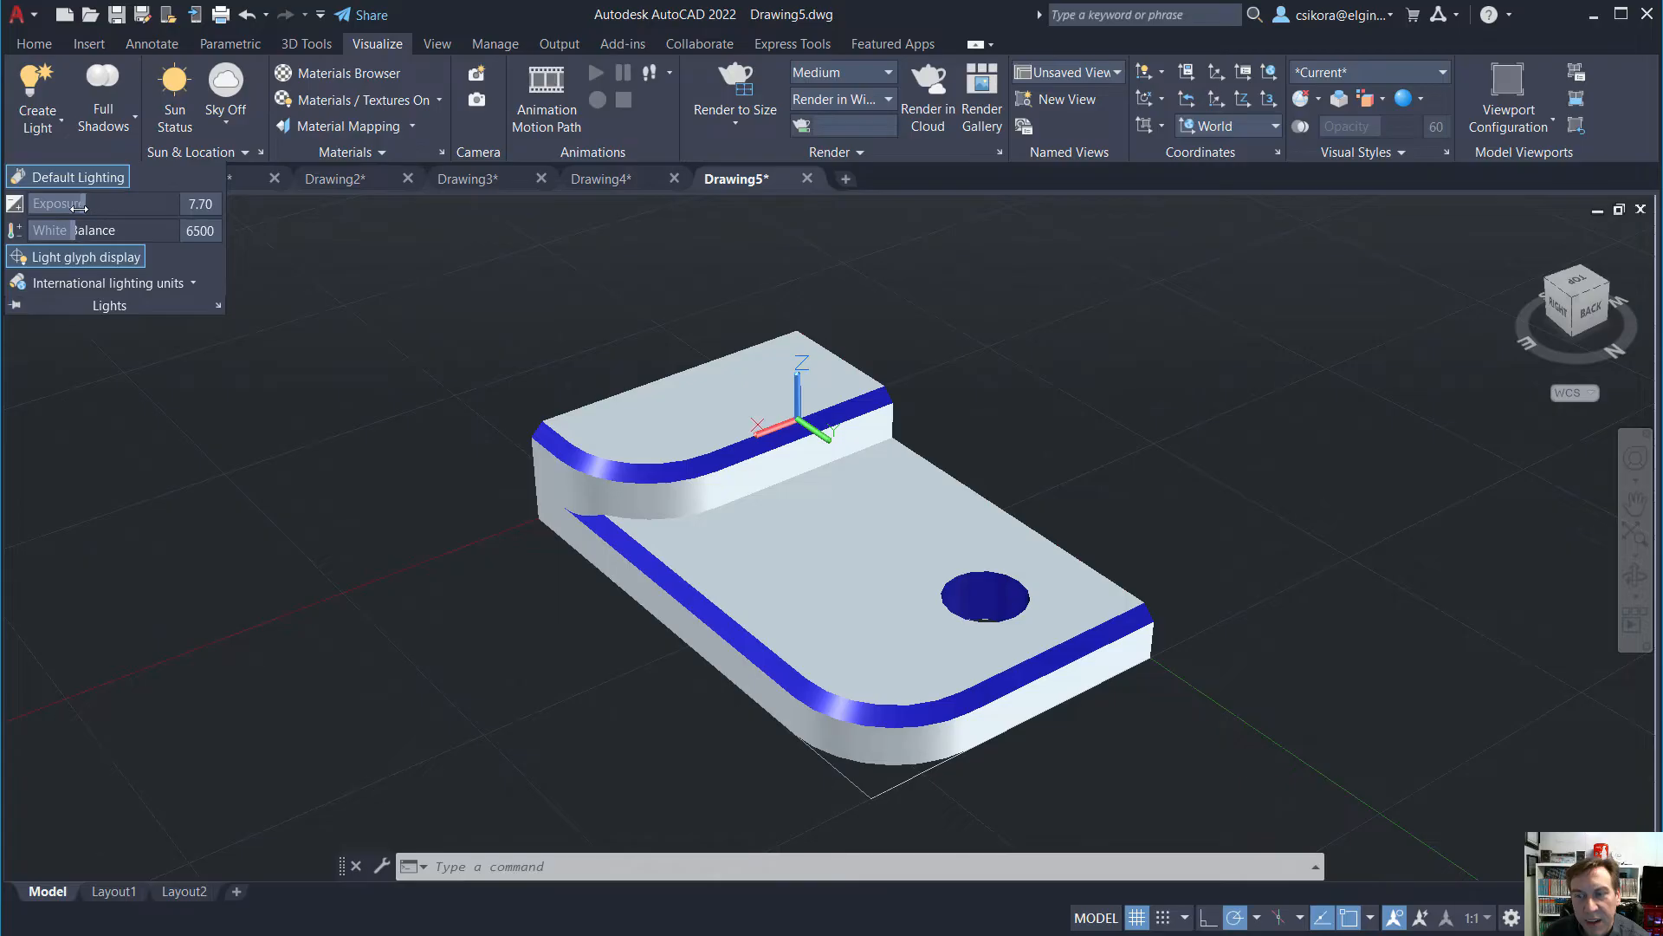
drag(79, 208, 79, 208)
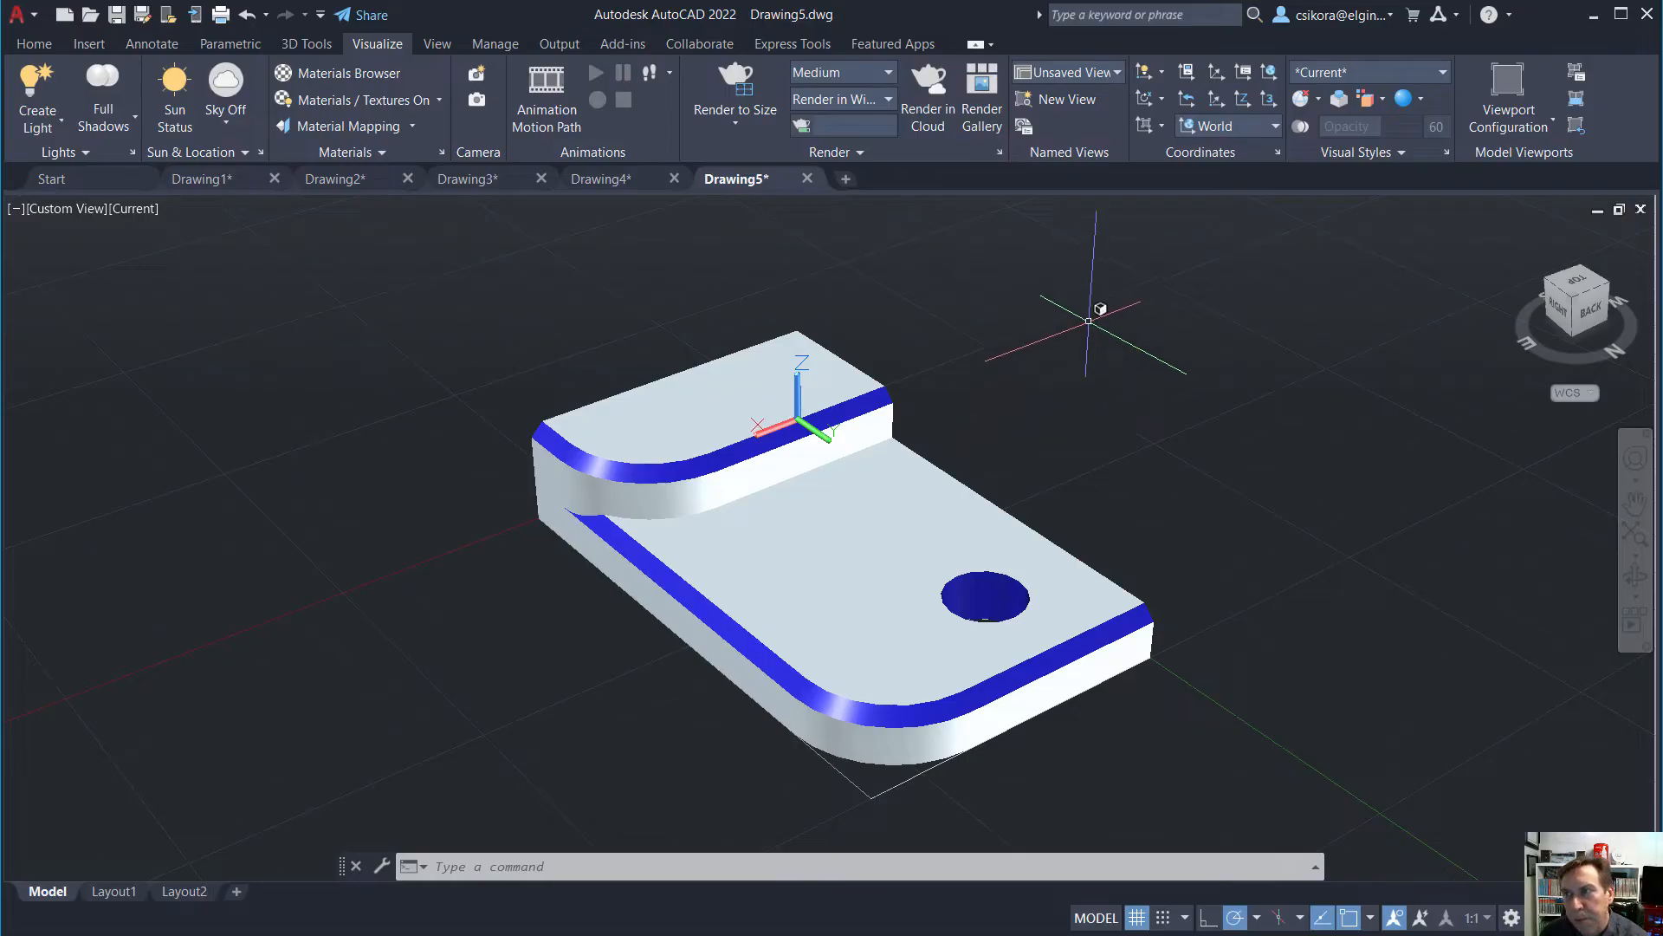
Render the model at 800 x 600 px - SVGA without the Medium Images Library, and close the render window after viewing it
click(735, 122)
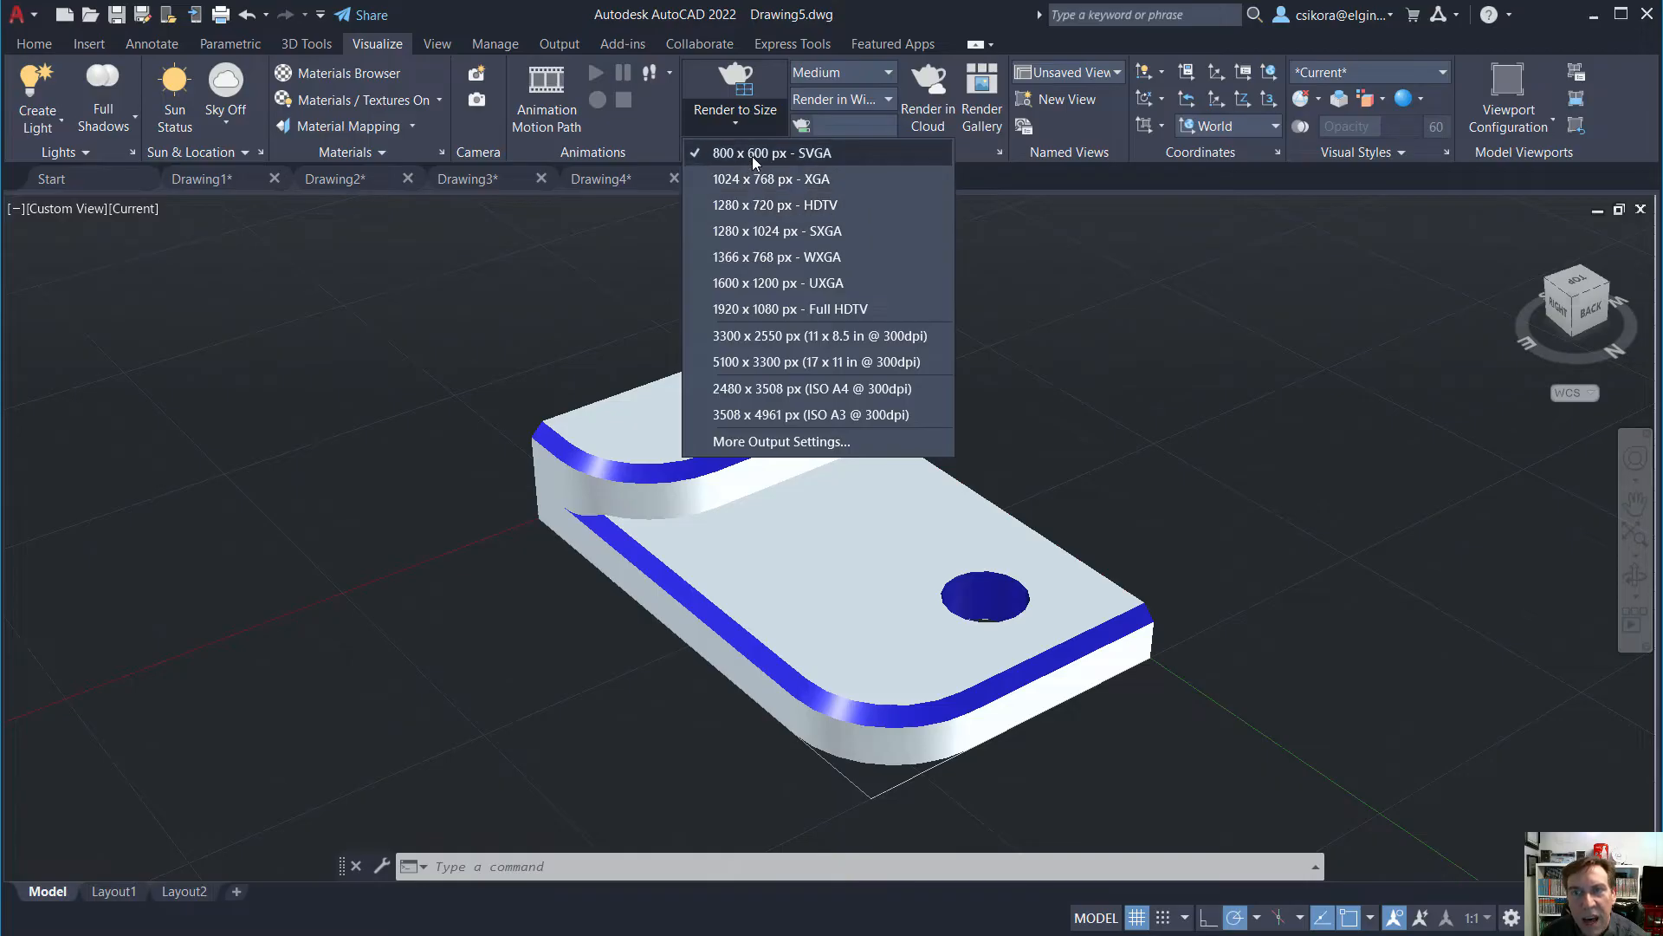
click(747, 80)
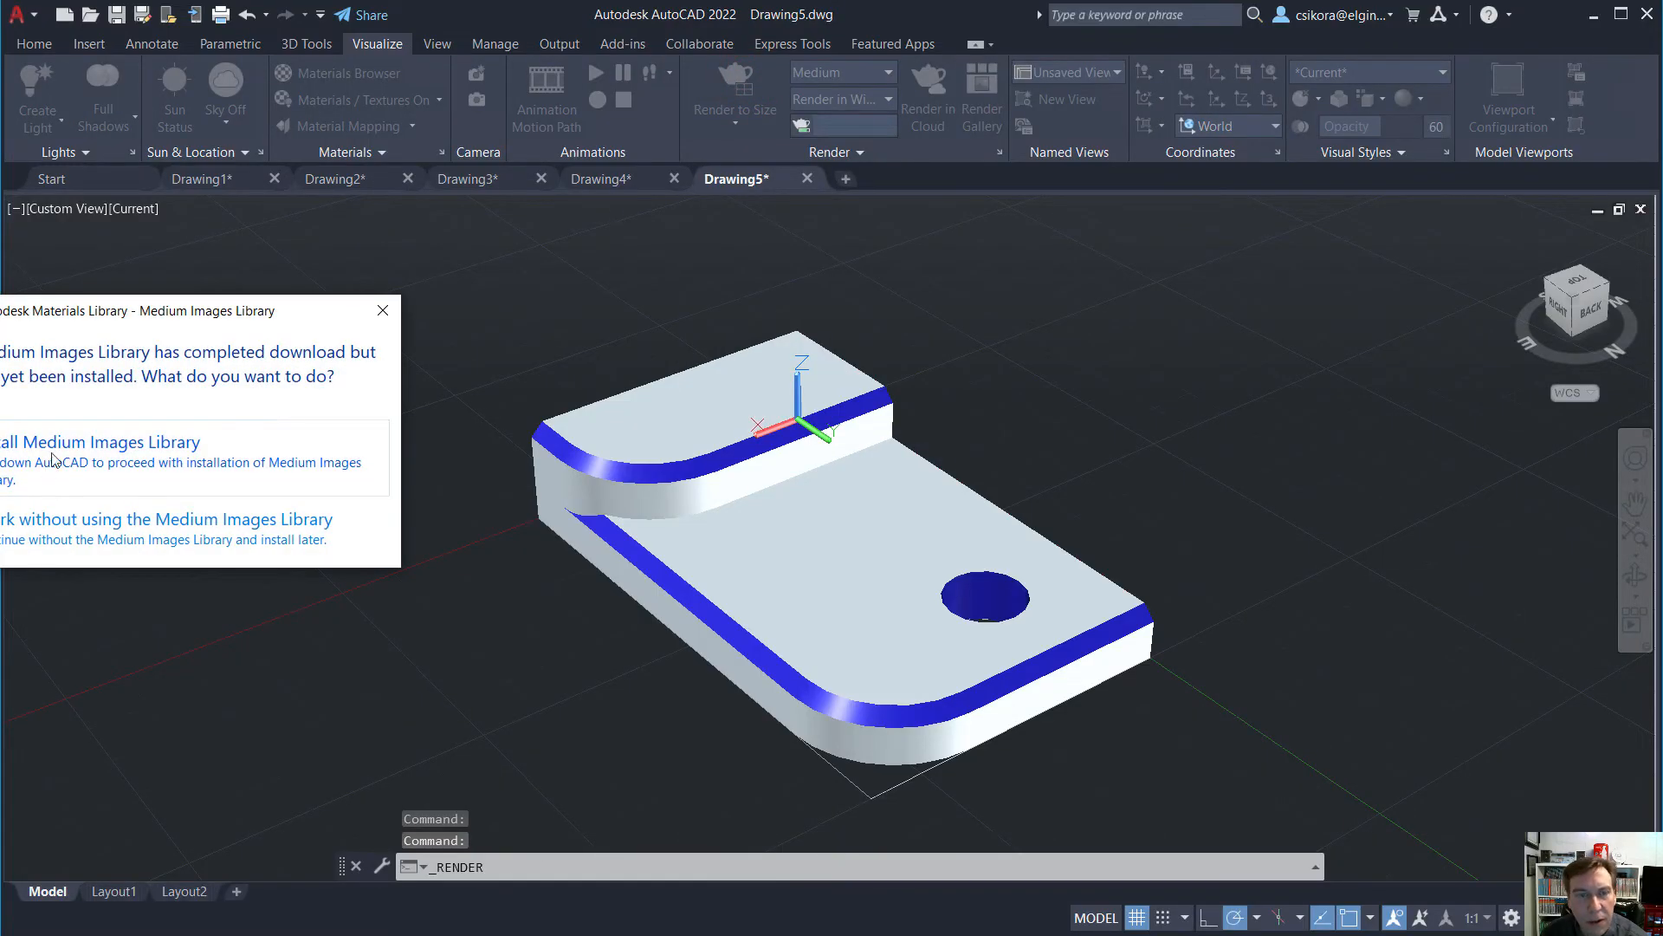
drag(117, 312, 249, 304)
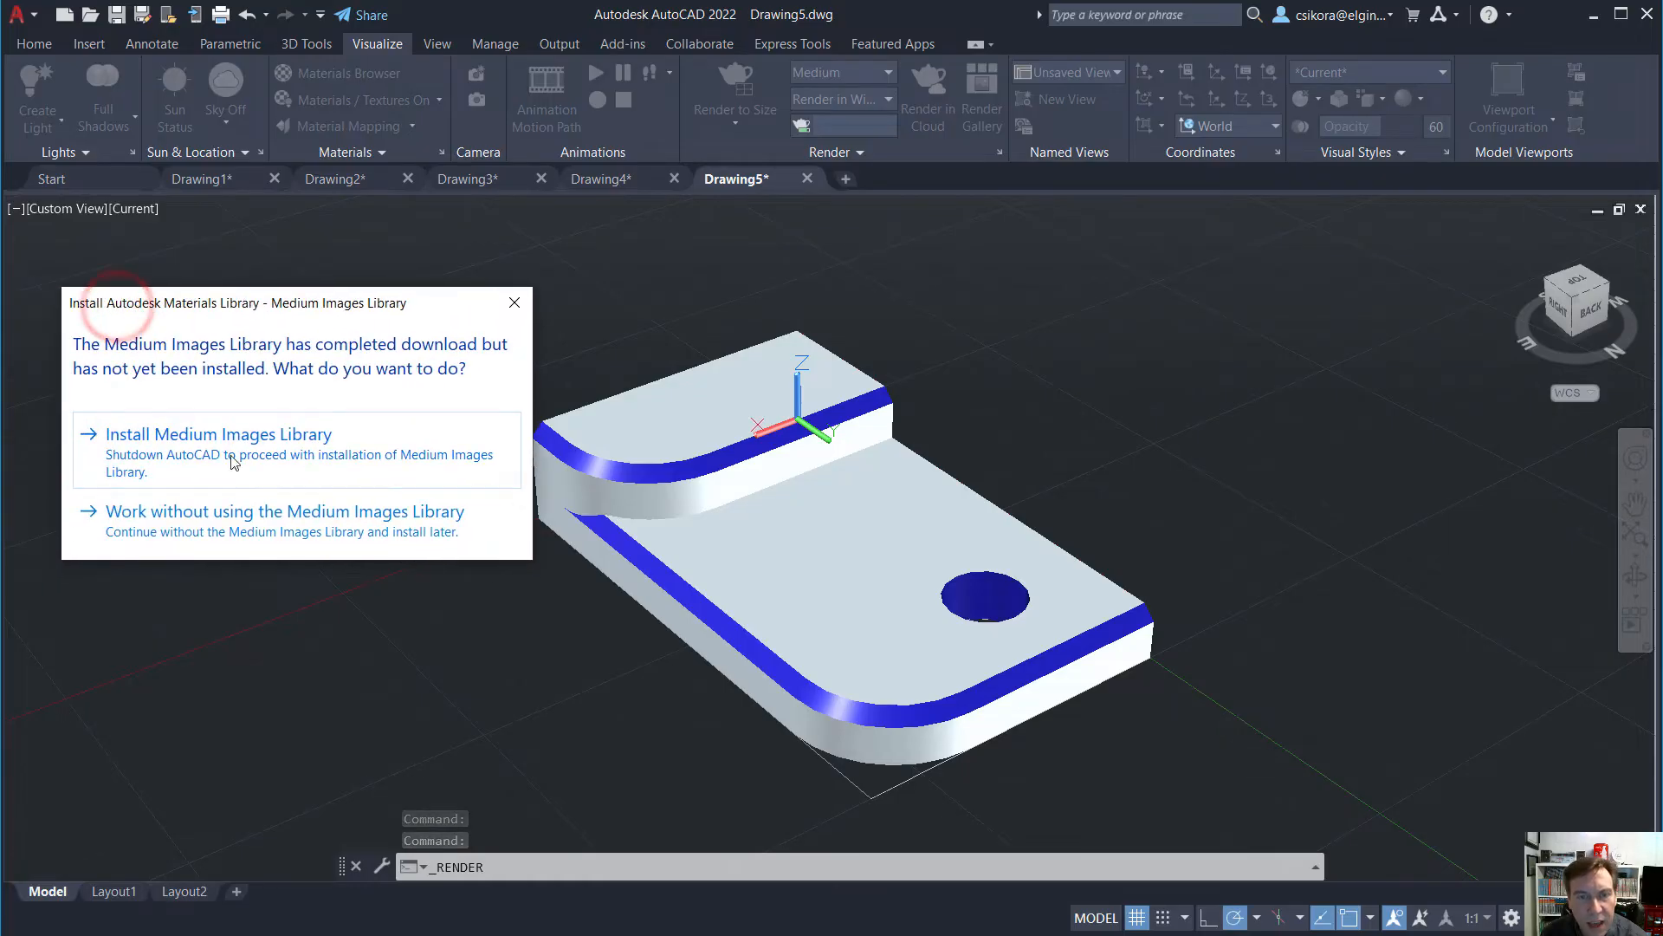
click(224, 518)
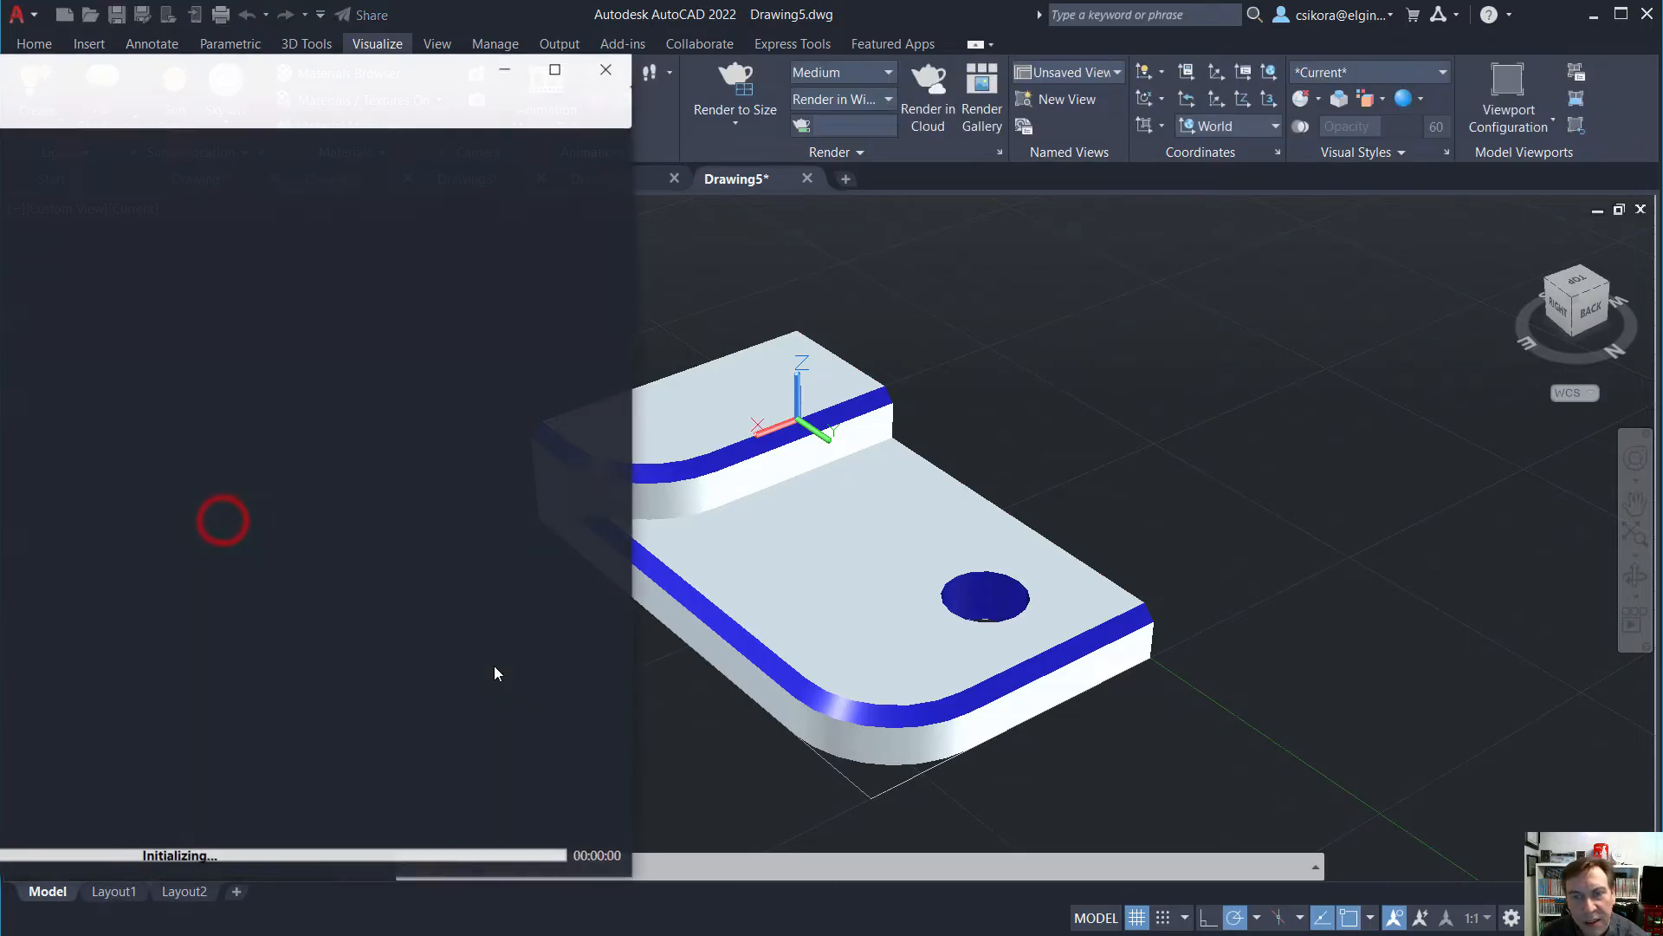
drag(235, 69, 522, 91)
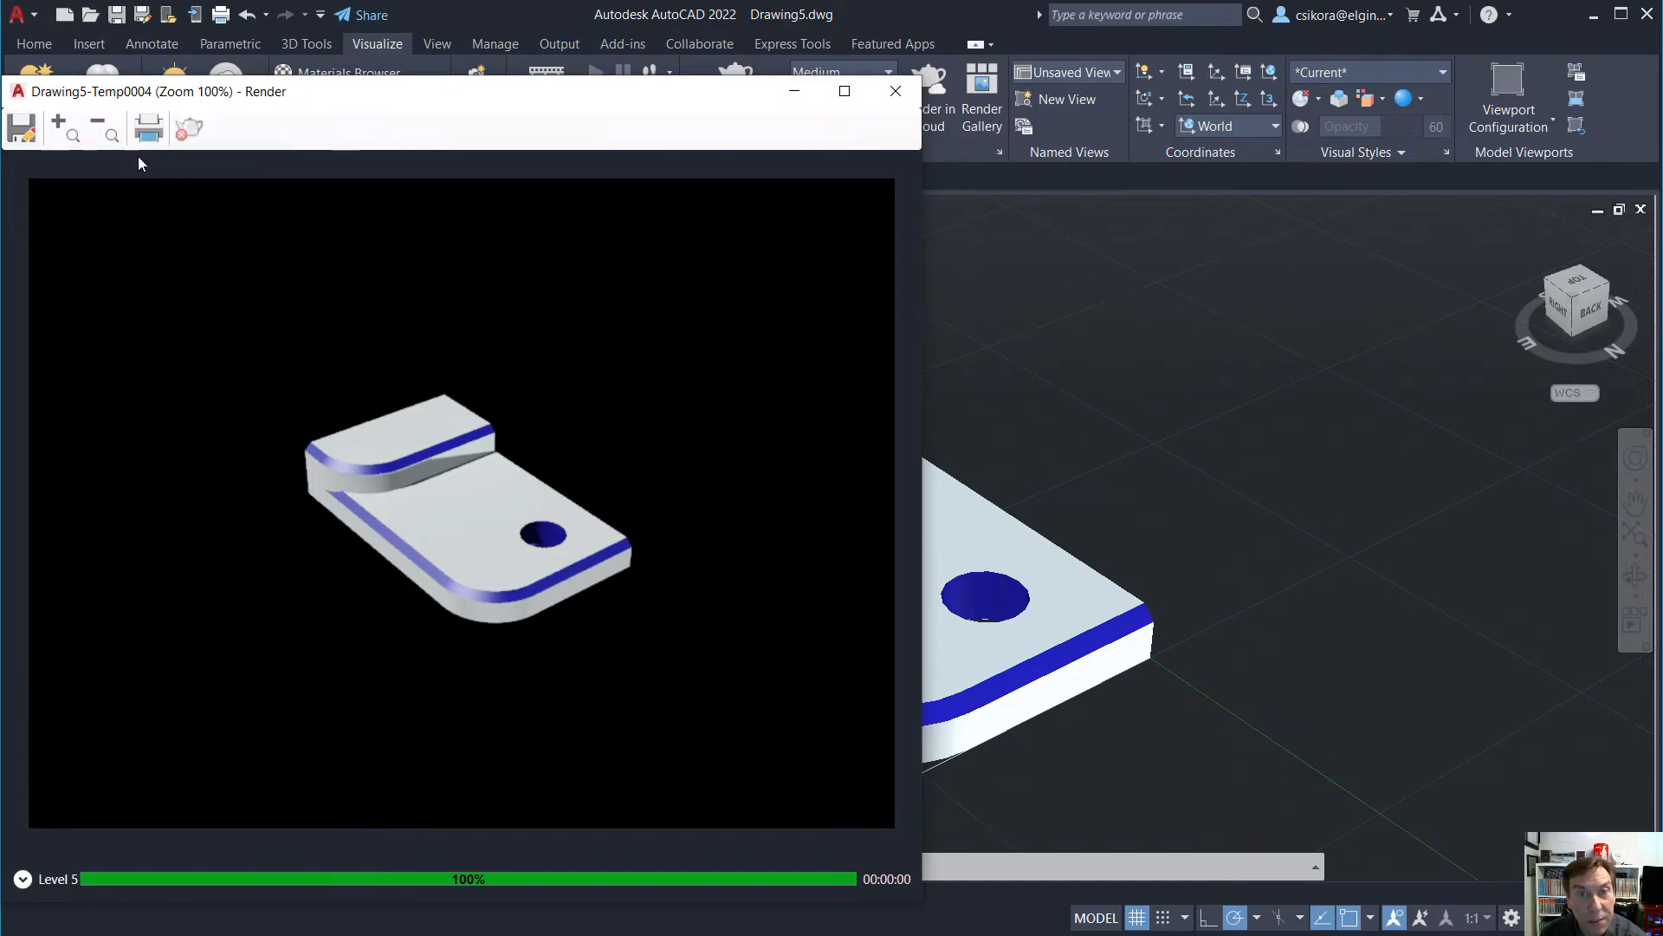
click(896, 91)
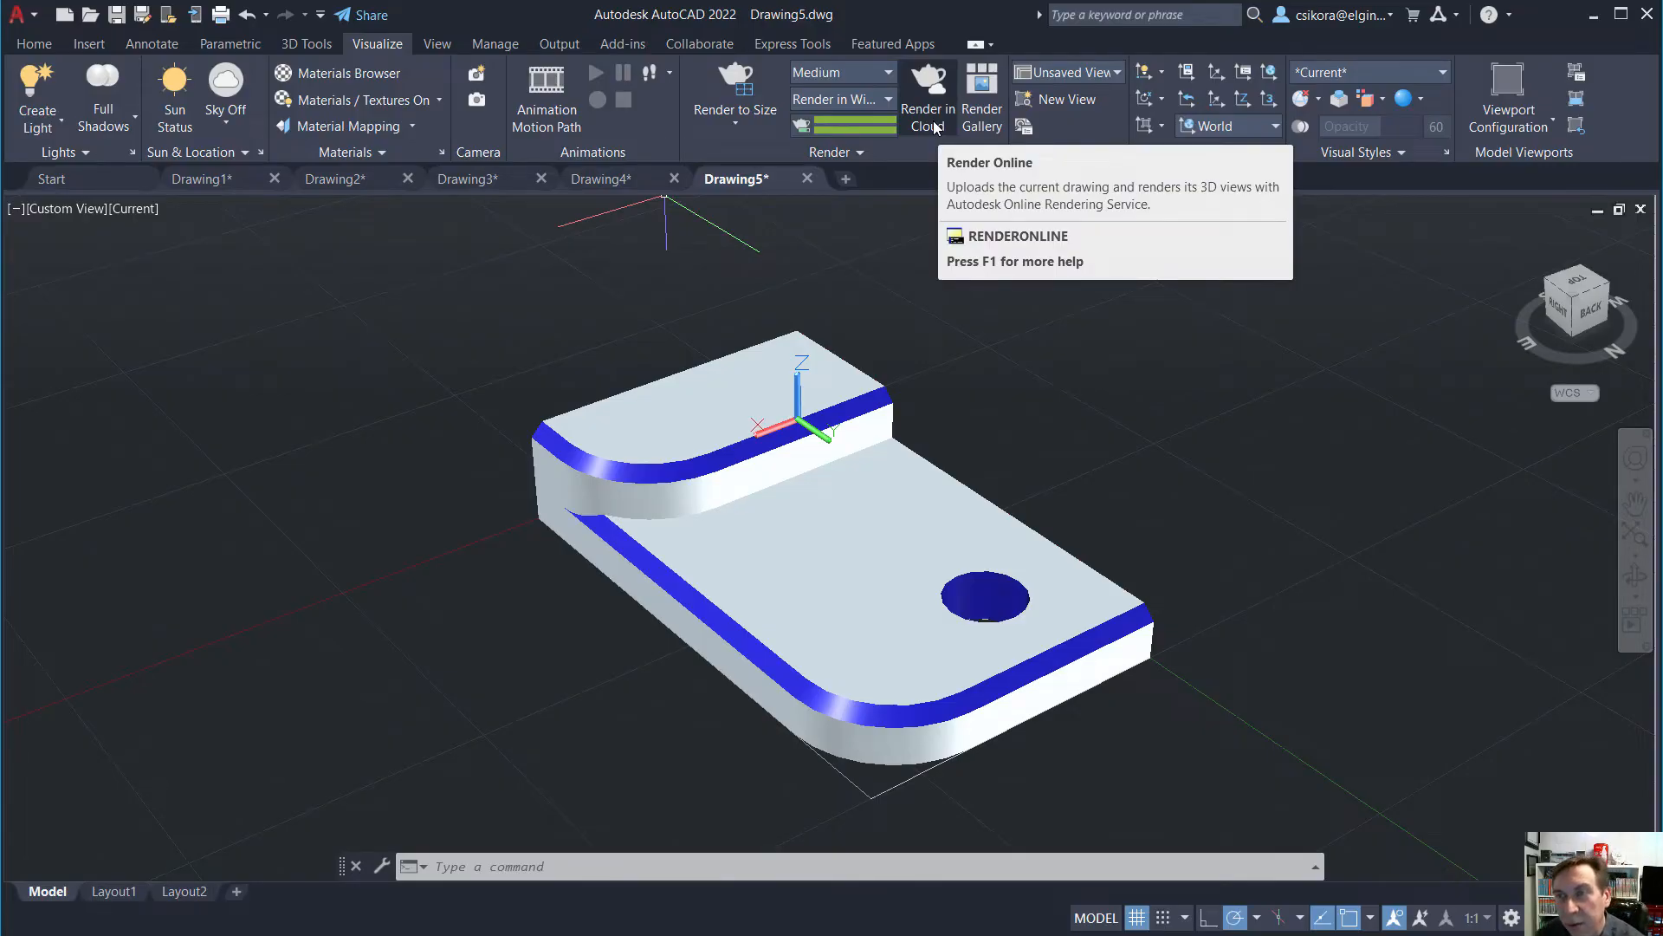
Bring Task Manager's CPU performance view over the drawing and set the render size to 1920 x 1080 px - Full HDTV
click(735, 123)
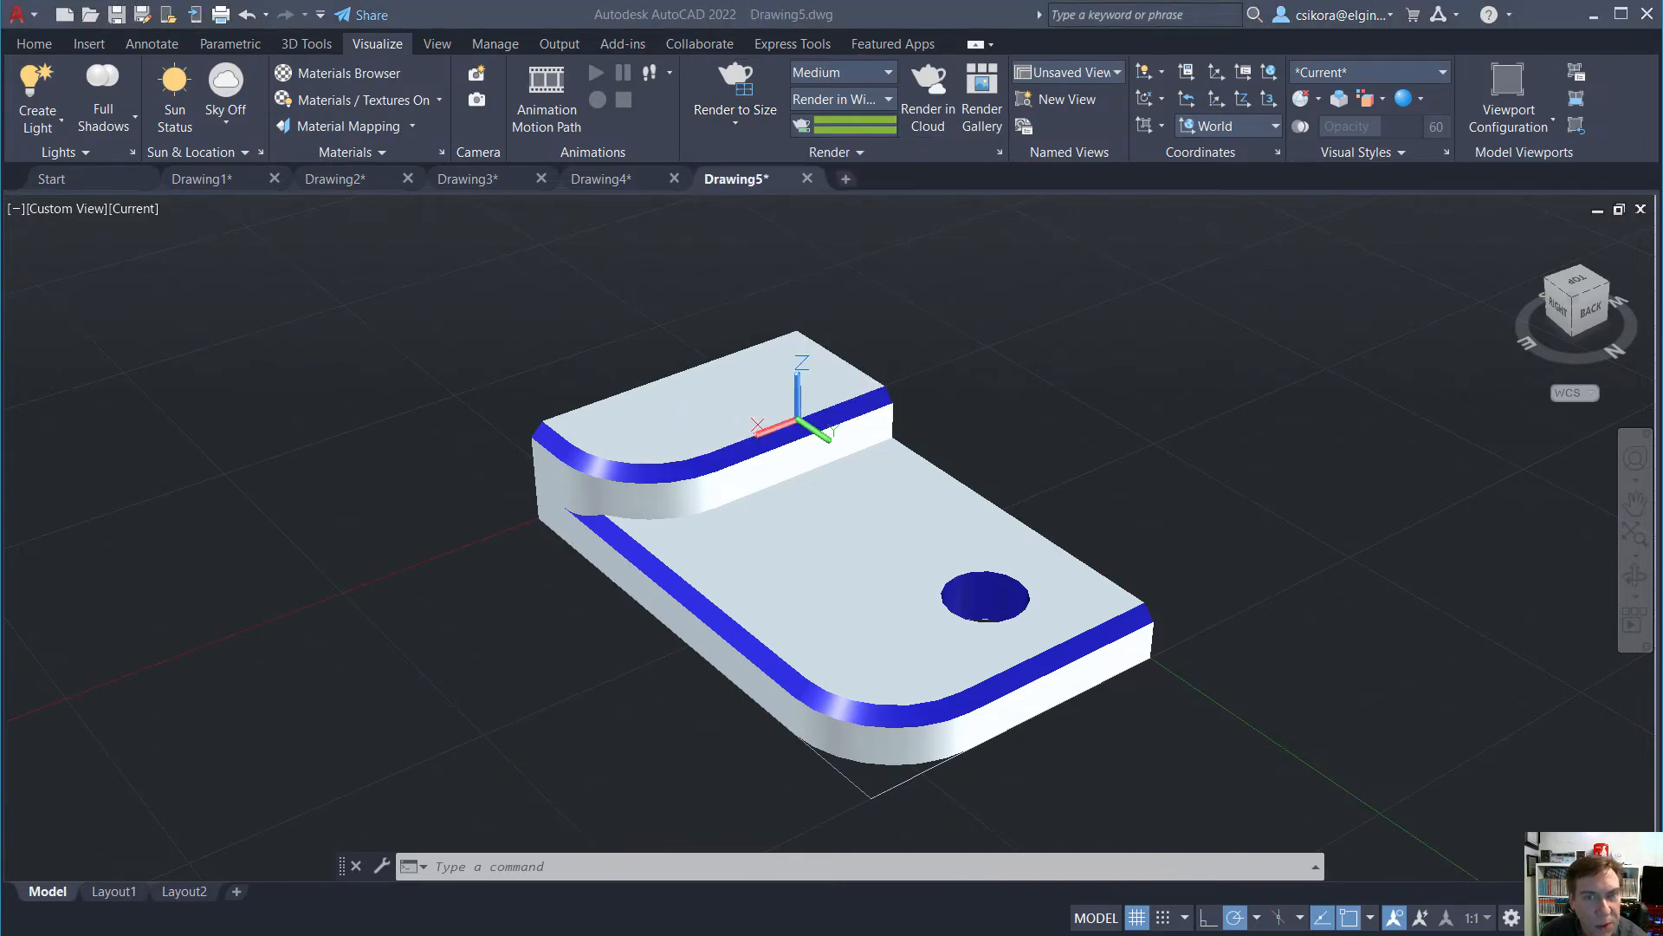
drag(0, 260, 439, 271)
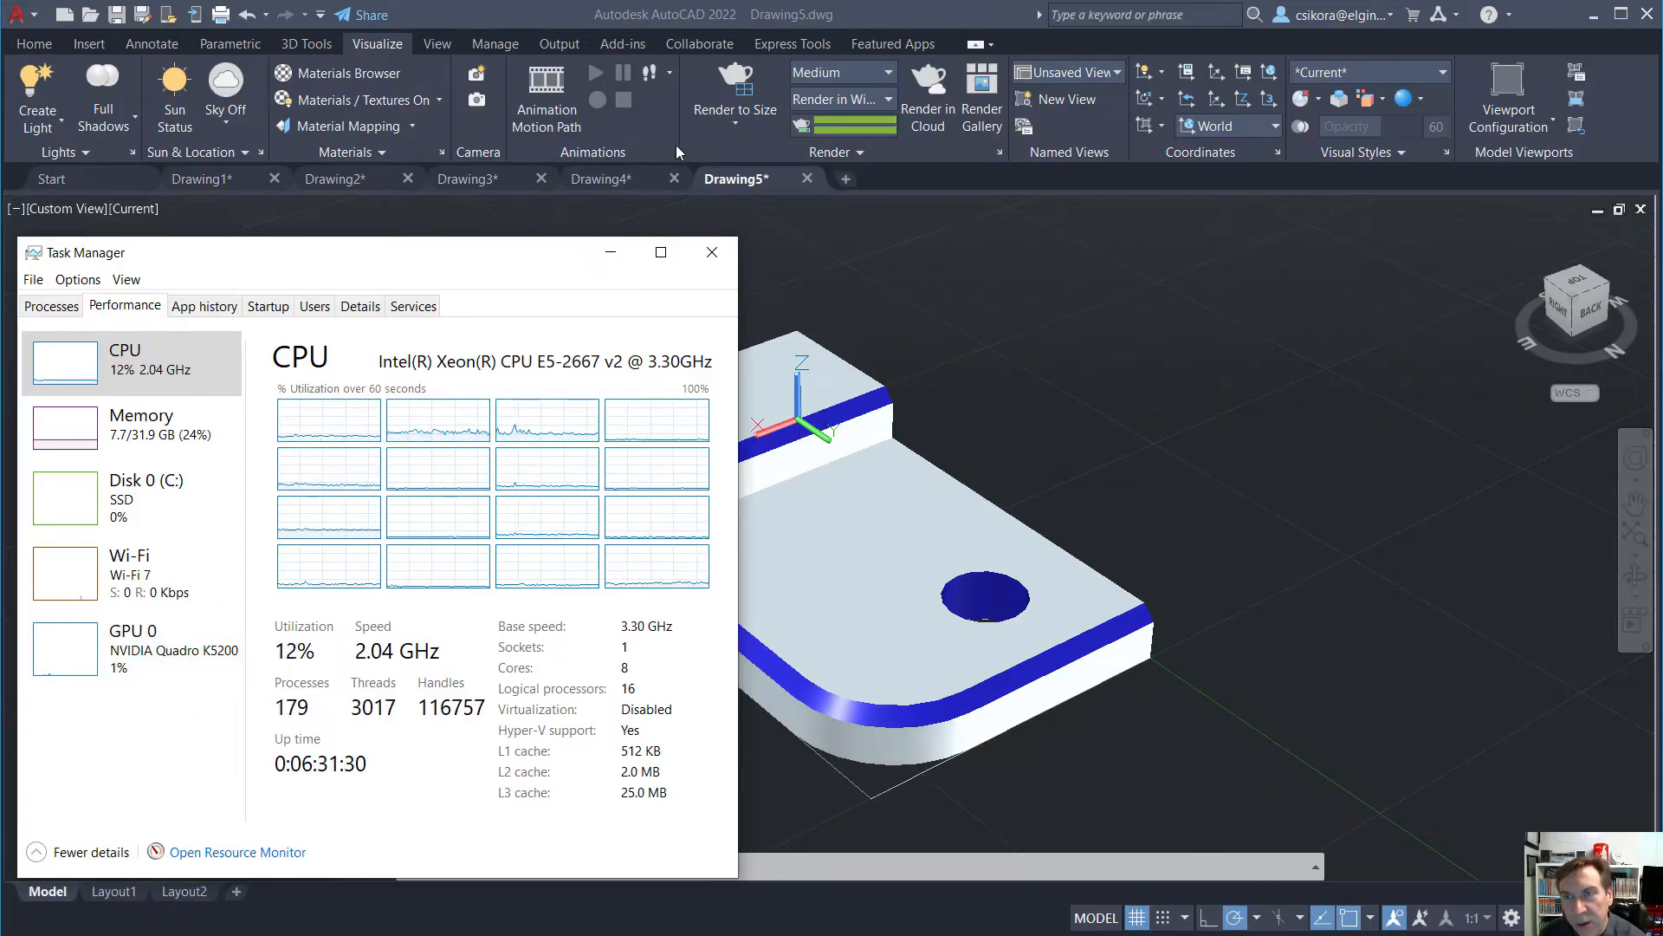
click(736, 109)
click(728, 121)
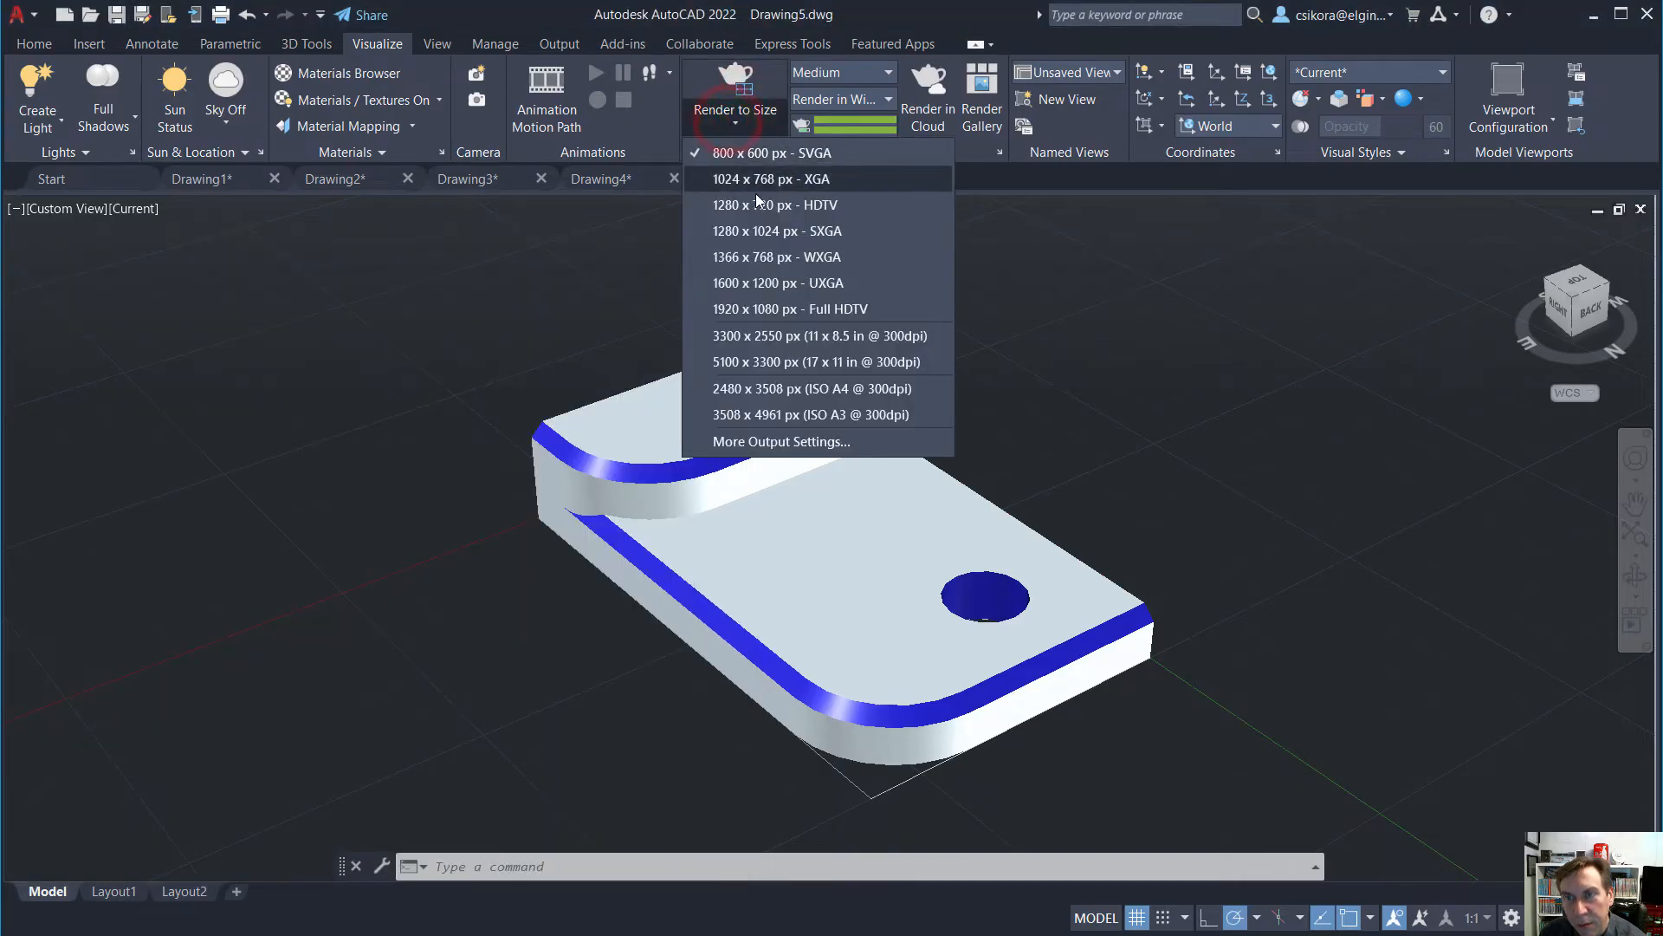
click(757, 308)
key(alt+Tab)
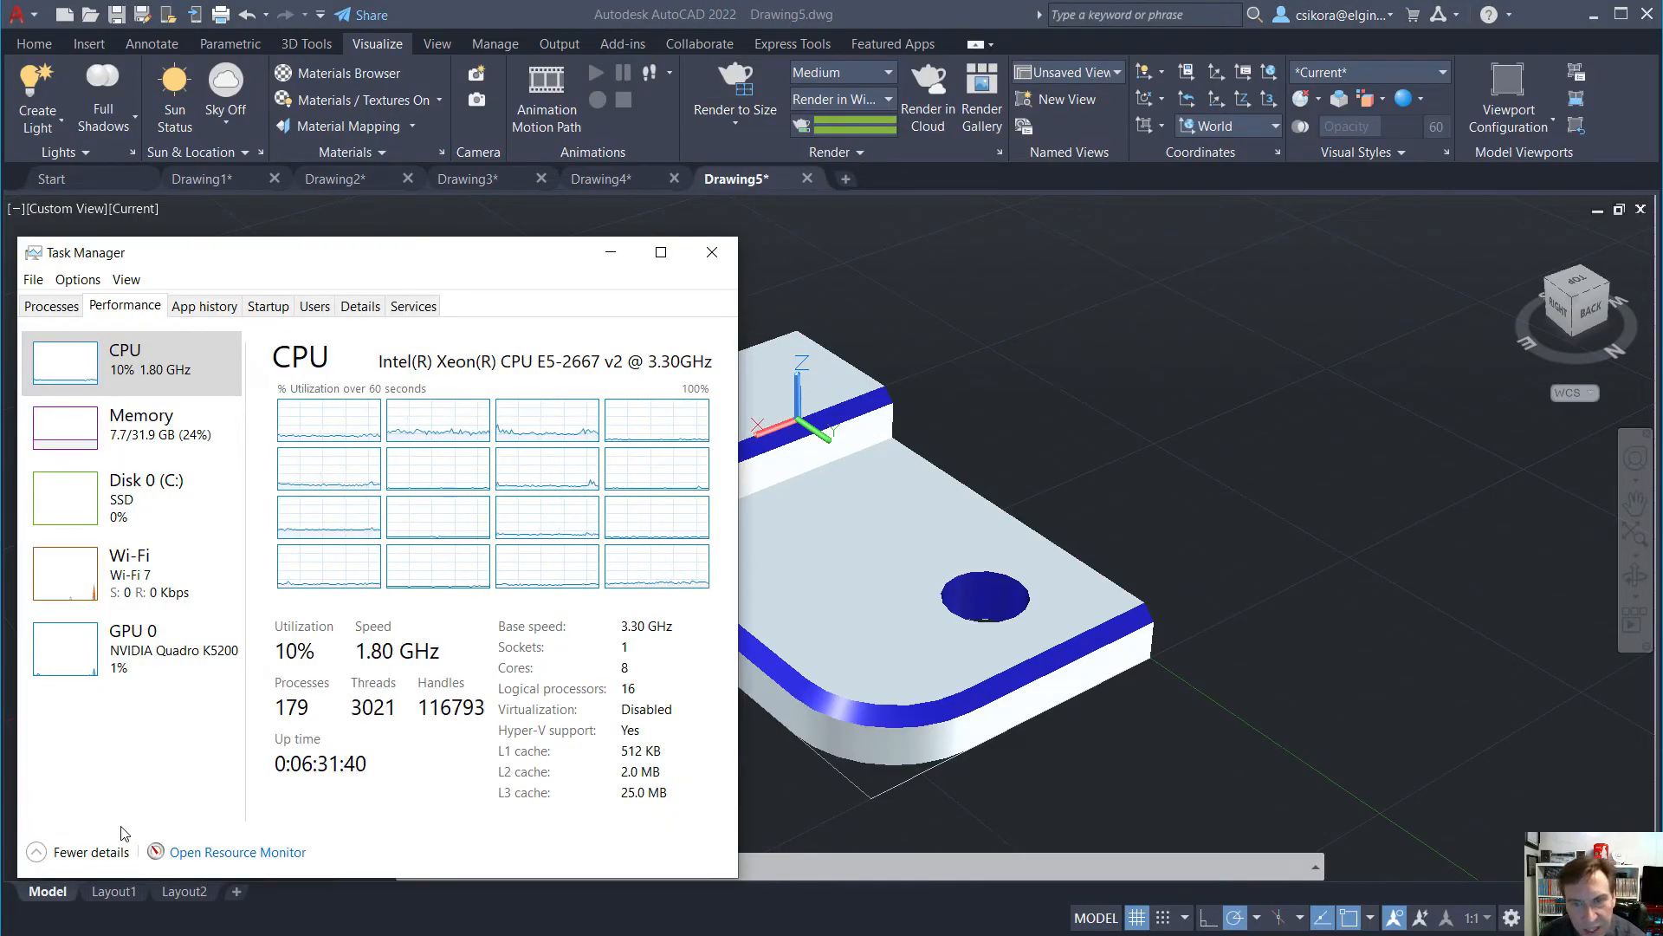
Render the model without the Medium Images Library while watching the CPU load in Task Manager, and close the render window
click(732, 123)
click(732, 93)
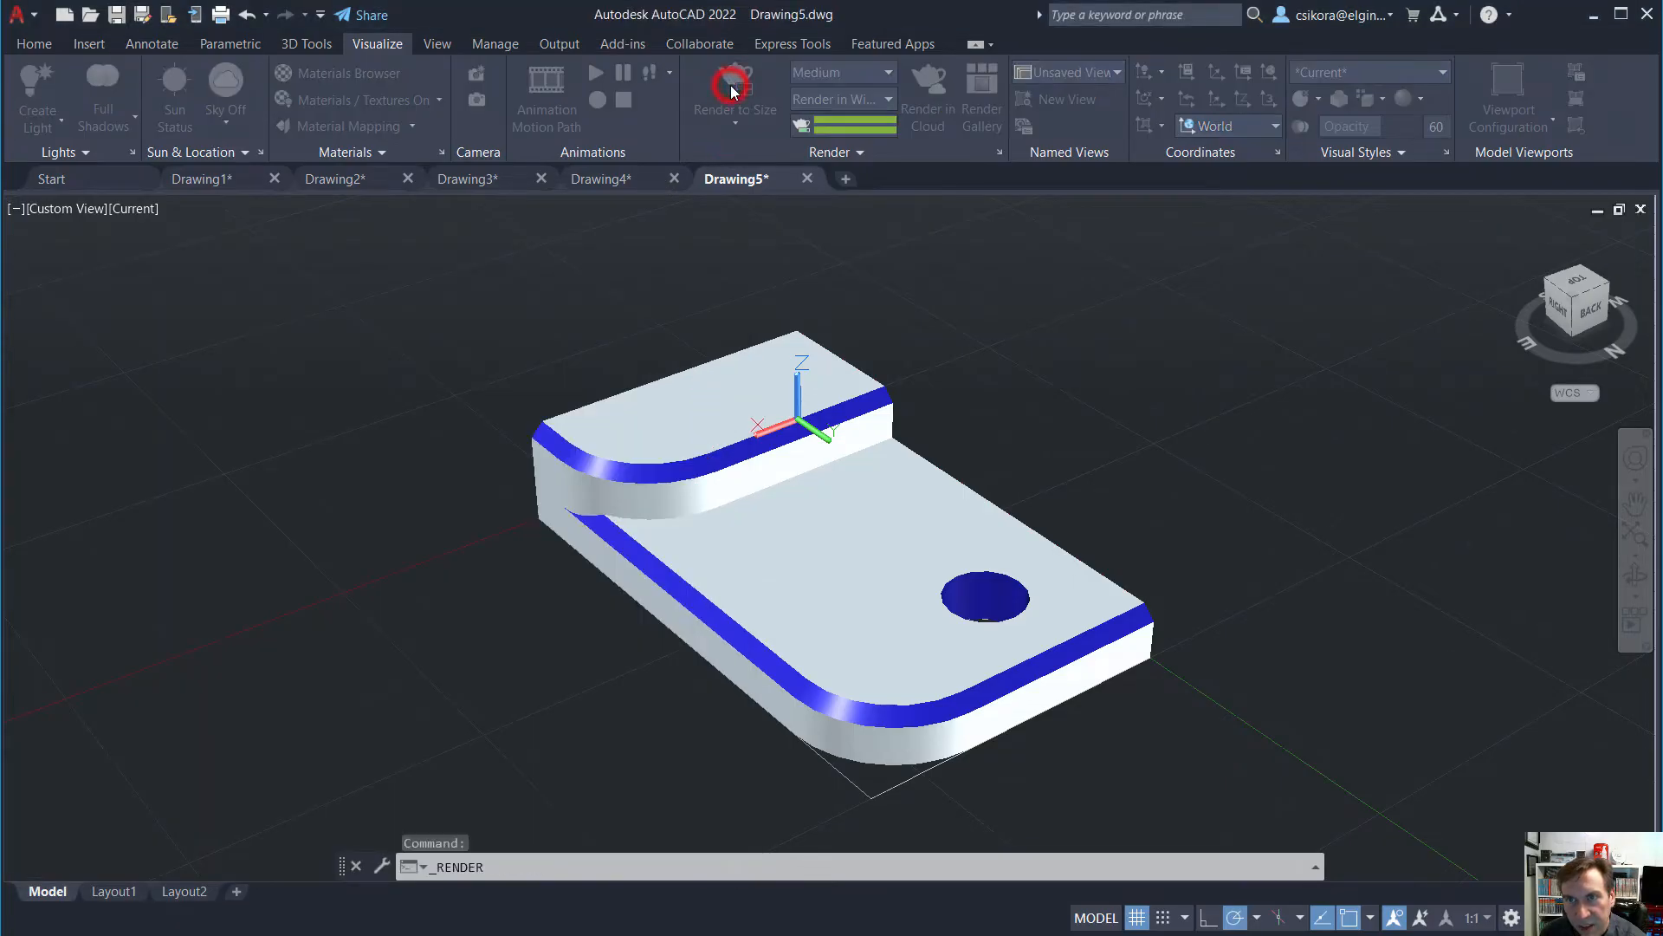
click(58, 521)
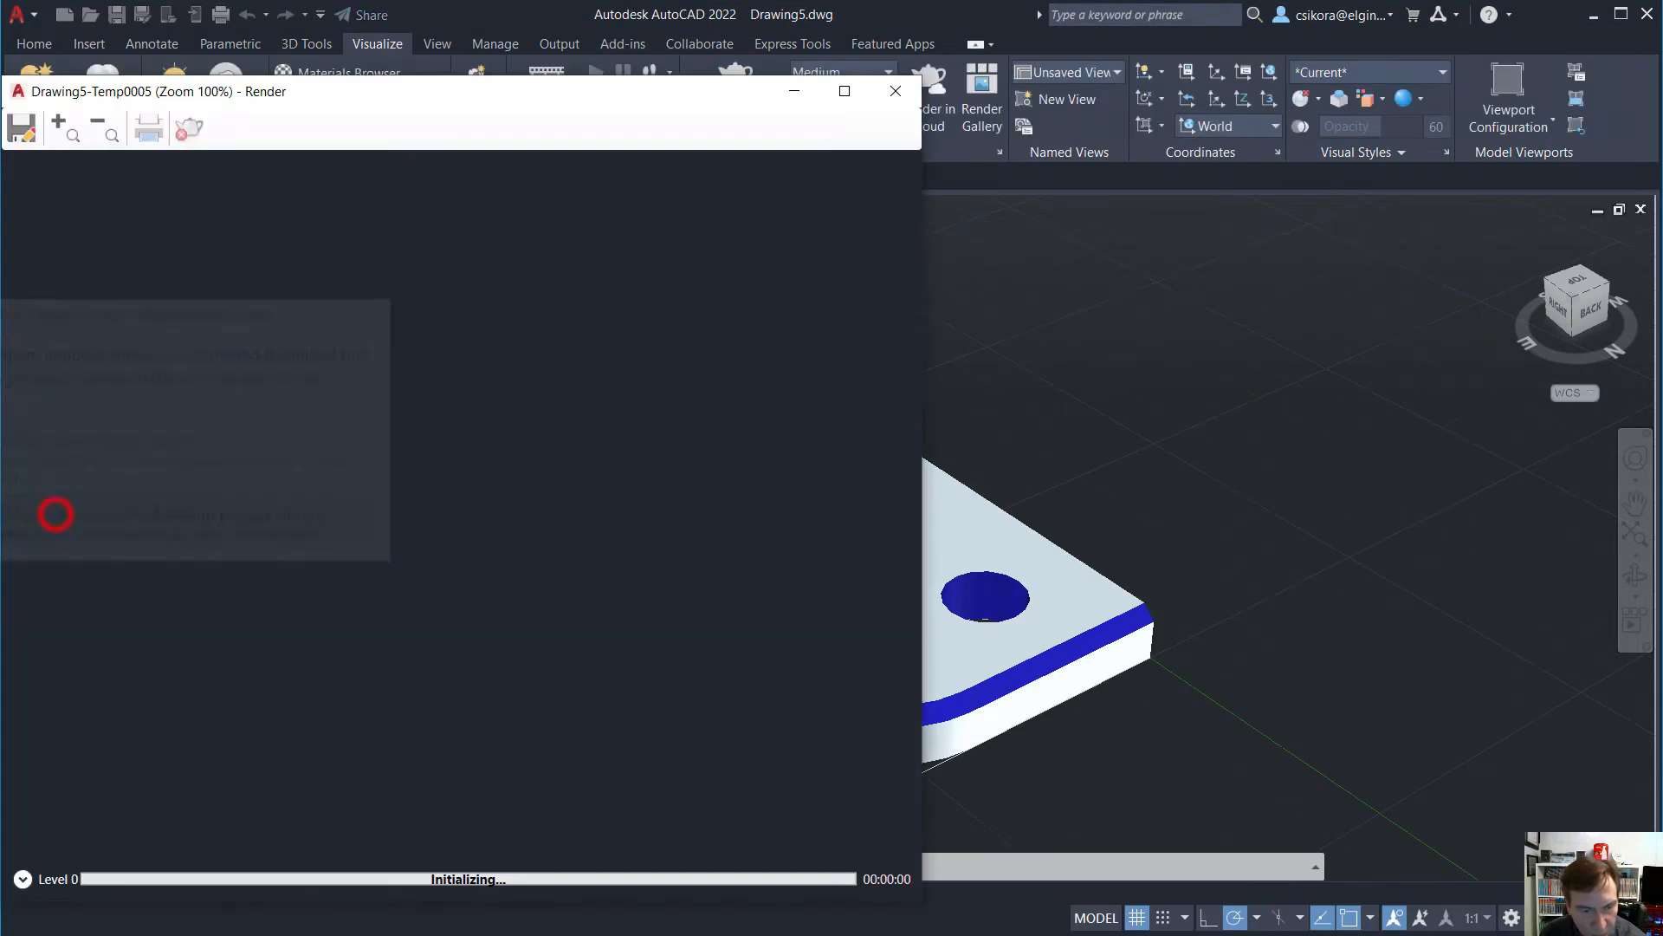
key(alt+Tab)
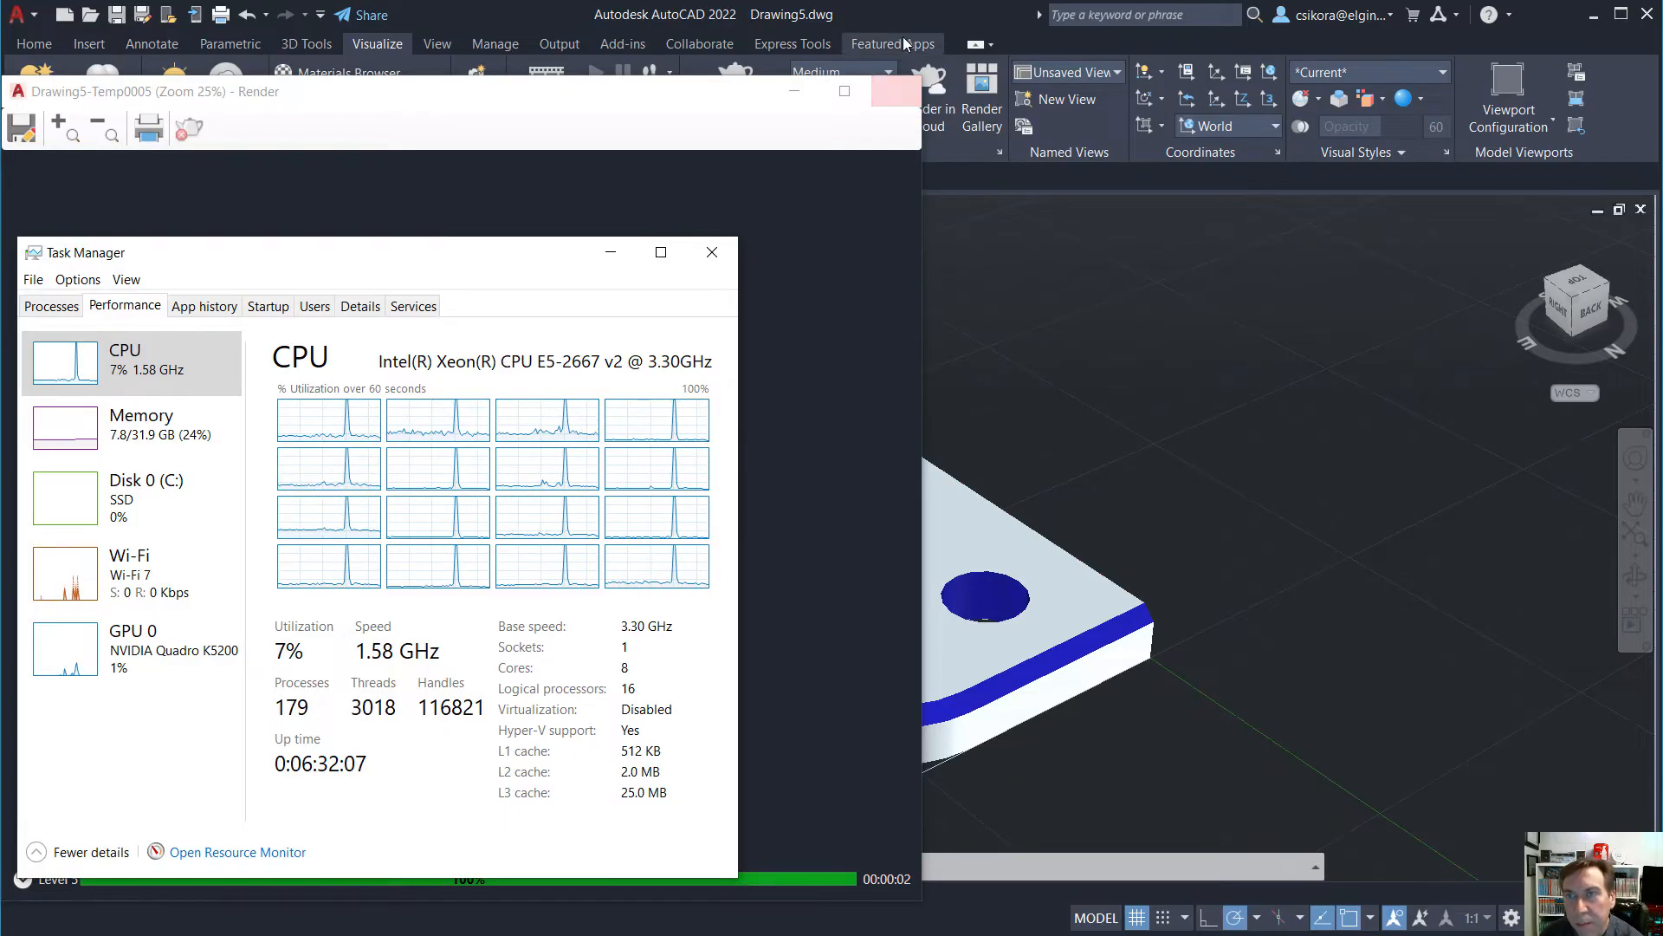
click(892, 96)
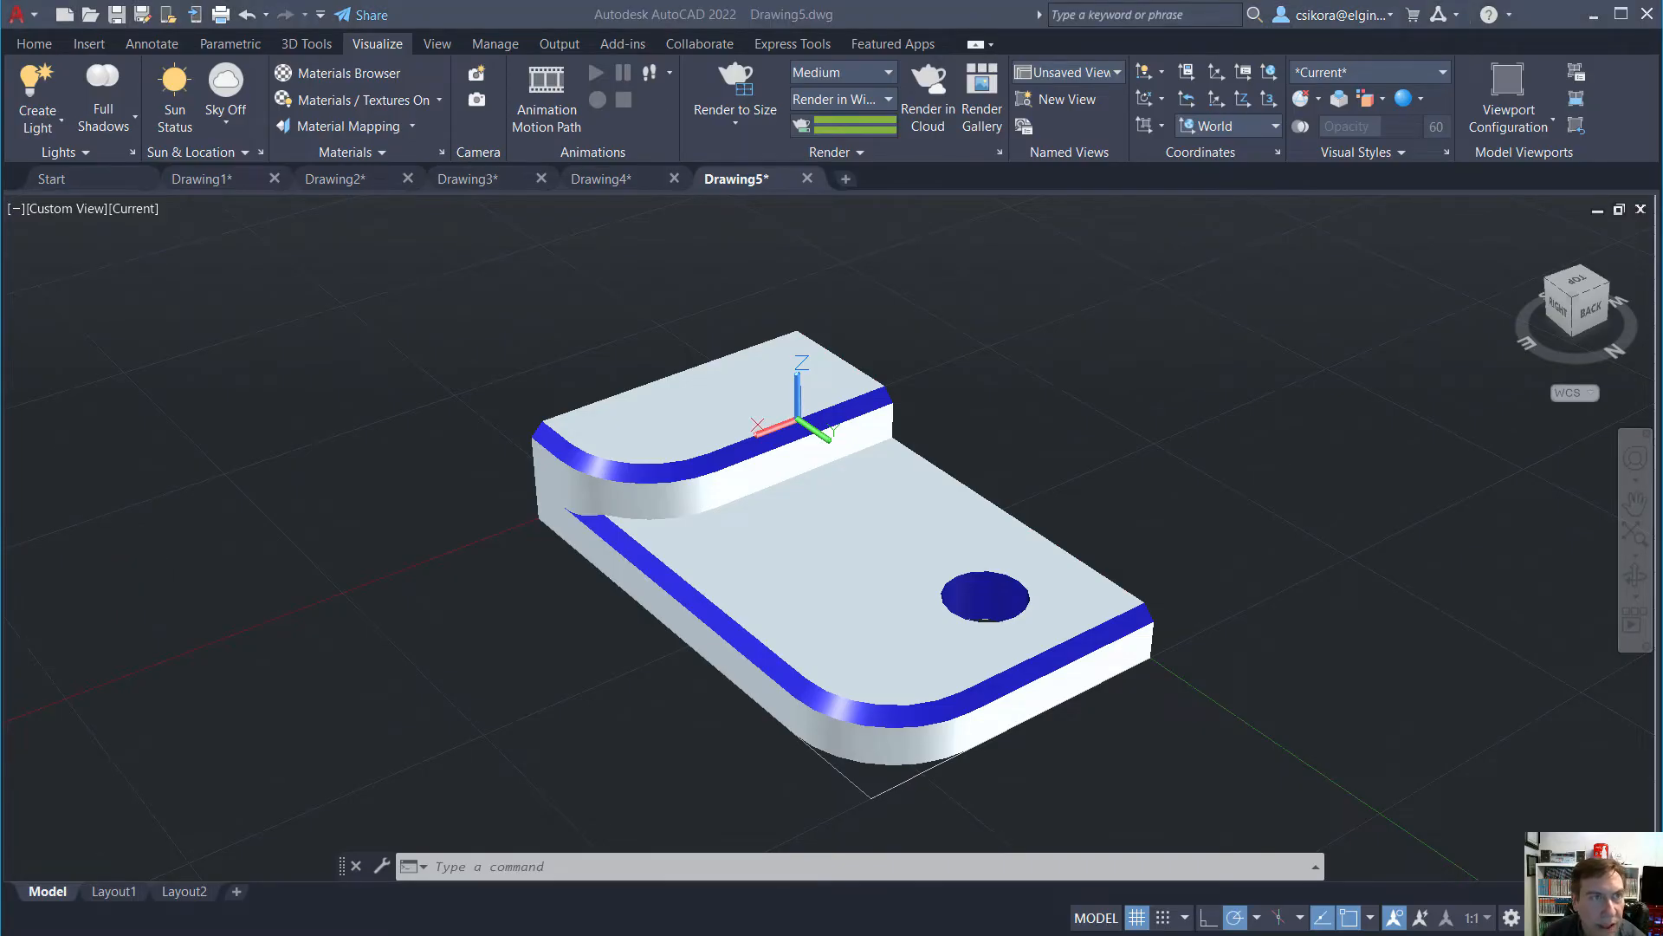
Switch to the browser with CAD 118 AutoCAD 3D Basics 2021.pdf and examine the dimensions of the F-shaped Part1 exercise
drag(0, 186, 910, 111)
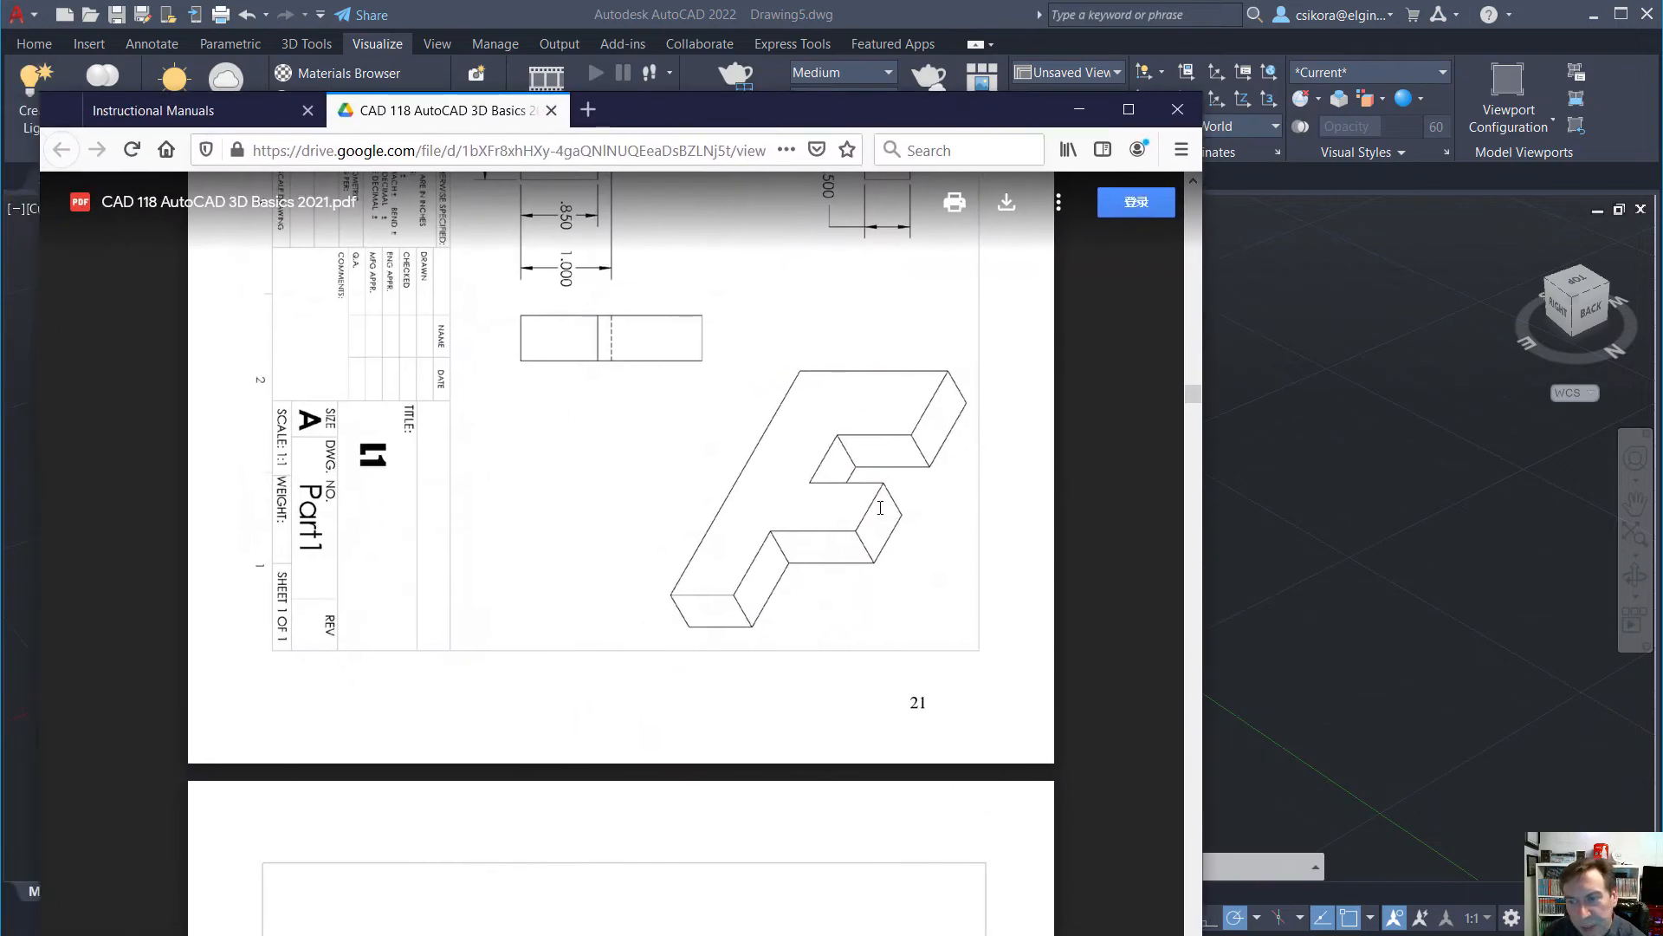
scroll(857, 631, up, 6)
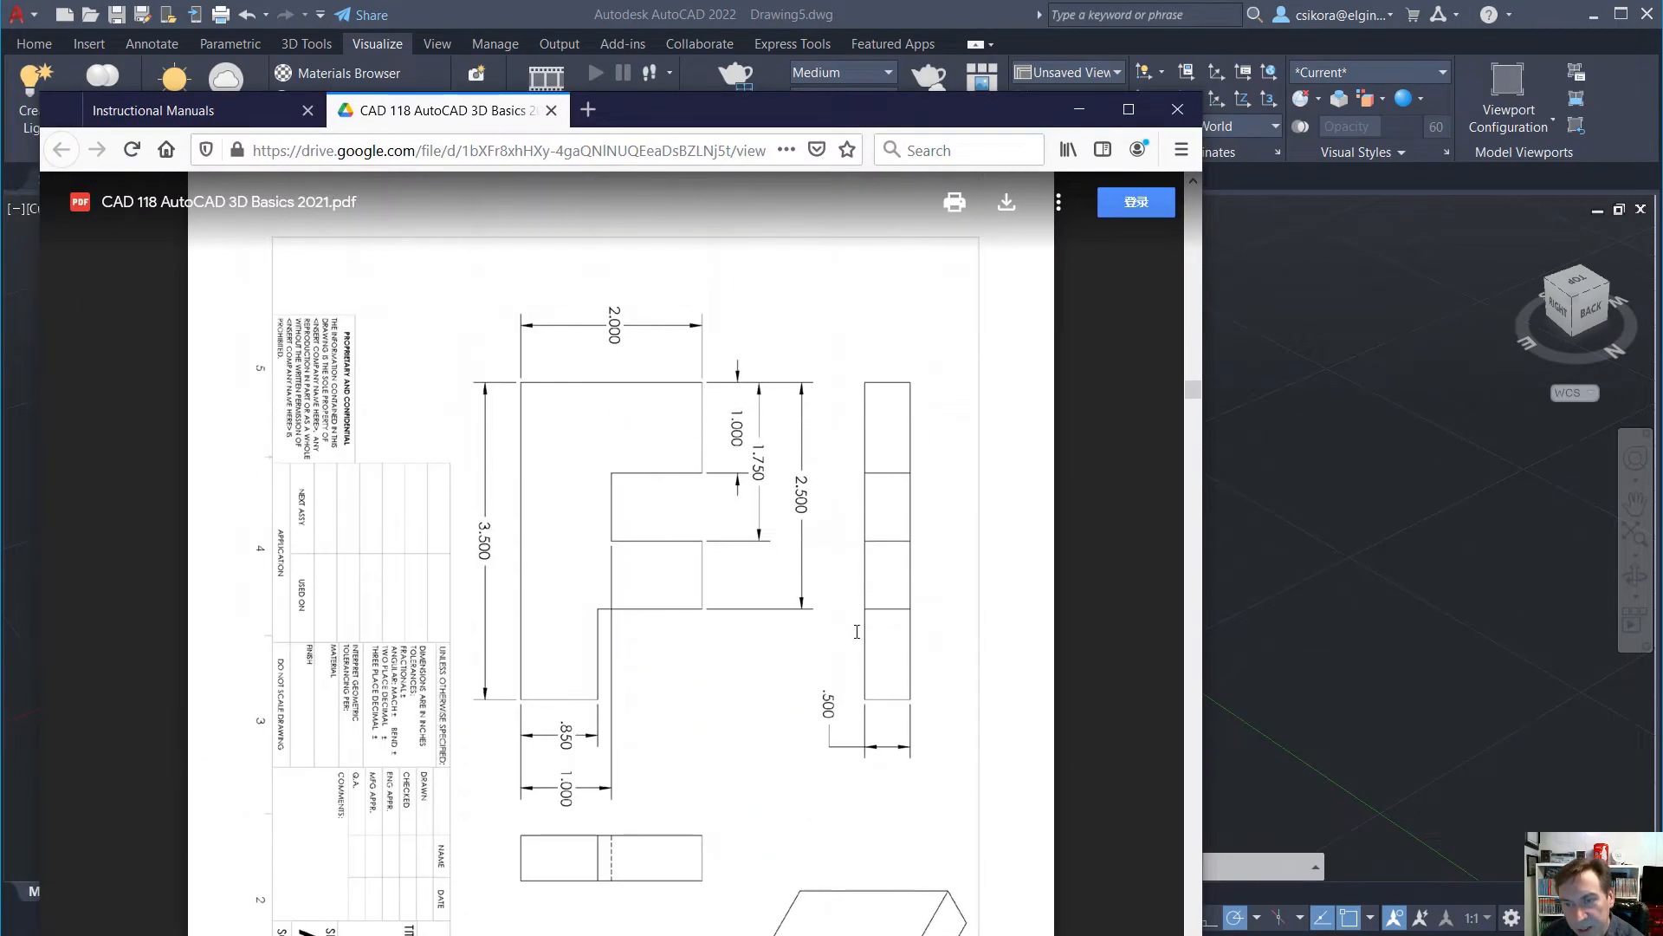
scroll(856, 632, down, 4)
scroll(857, 631, down, 10)
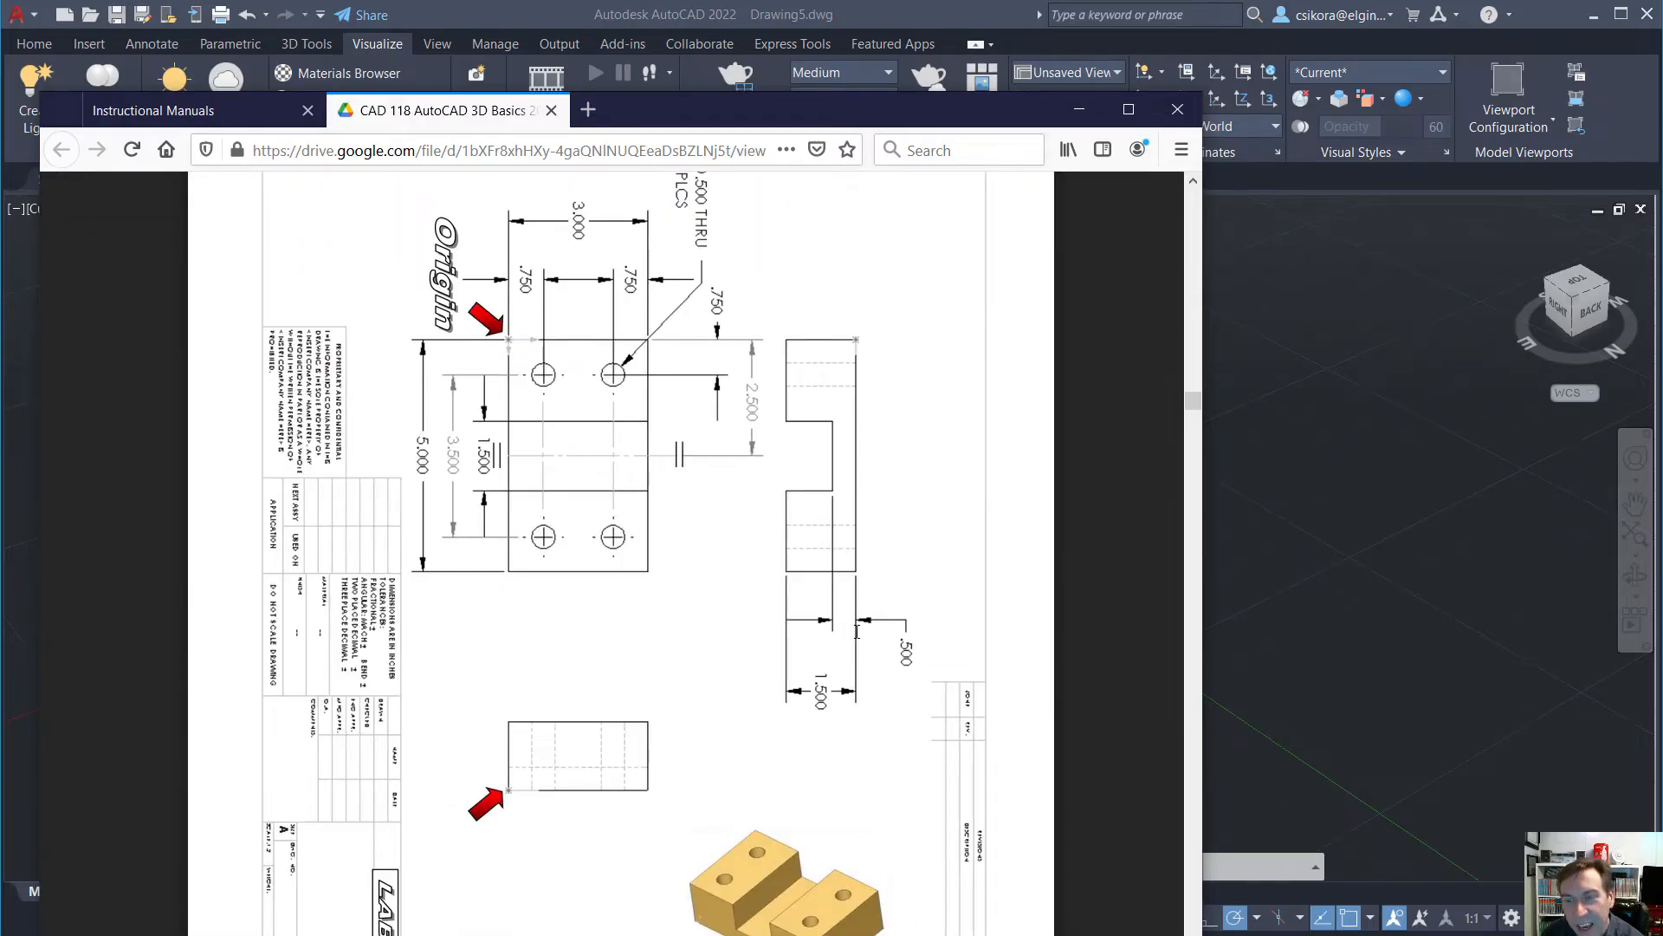
scroll(857, 631, down, 3)
scroll(857, 631, up, 15)
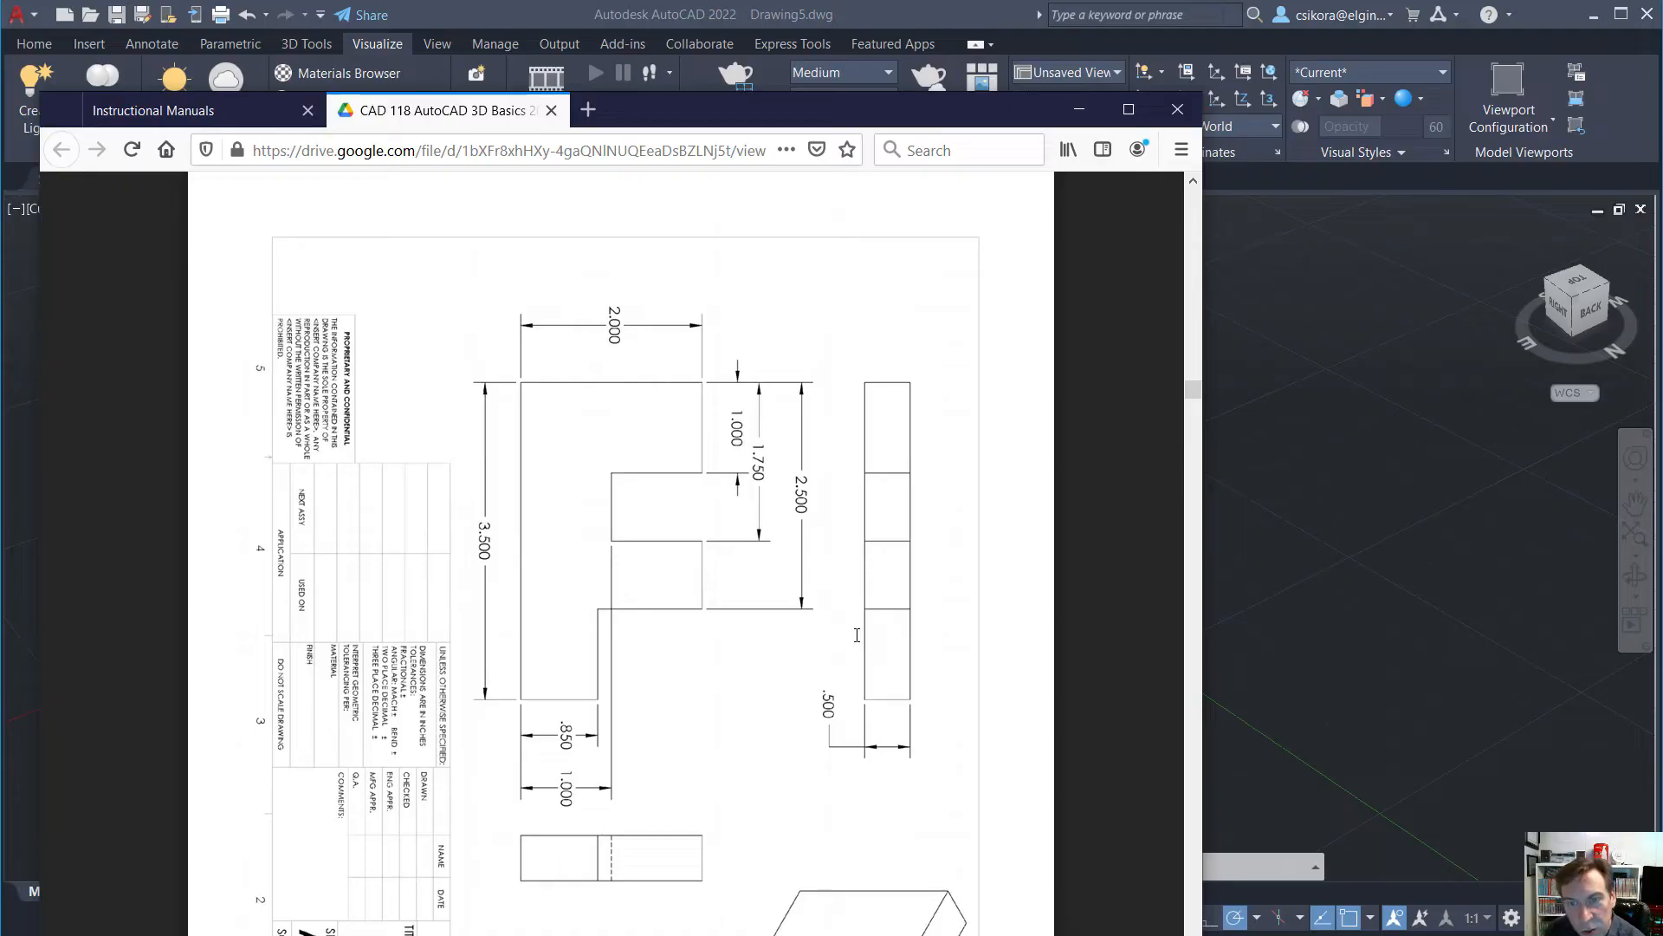
click(481, 537)
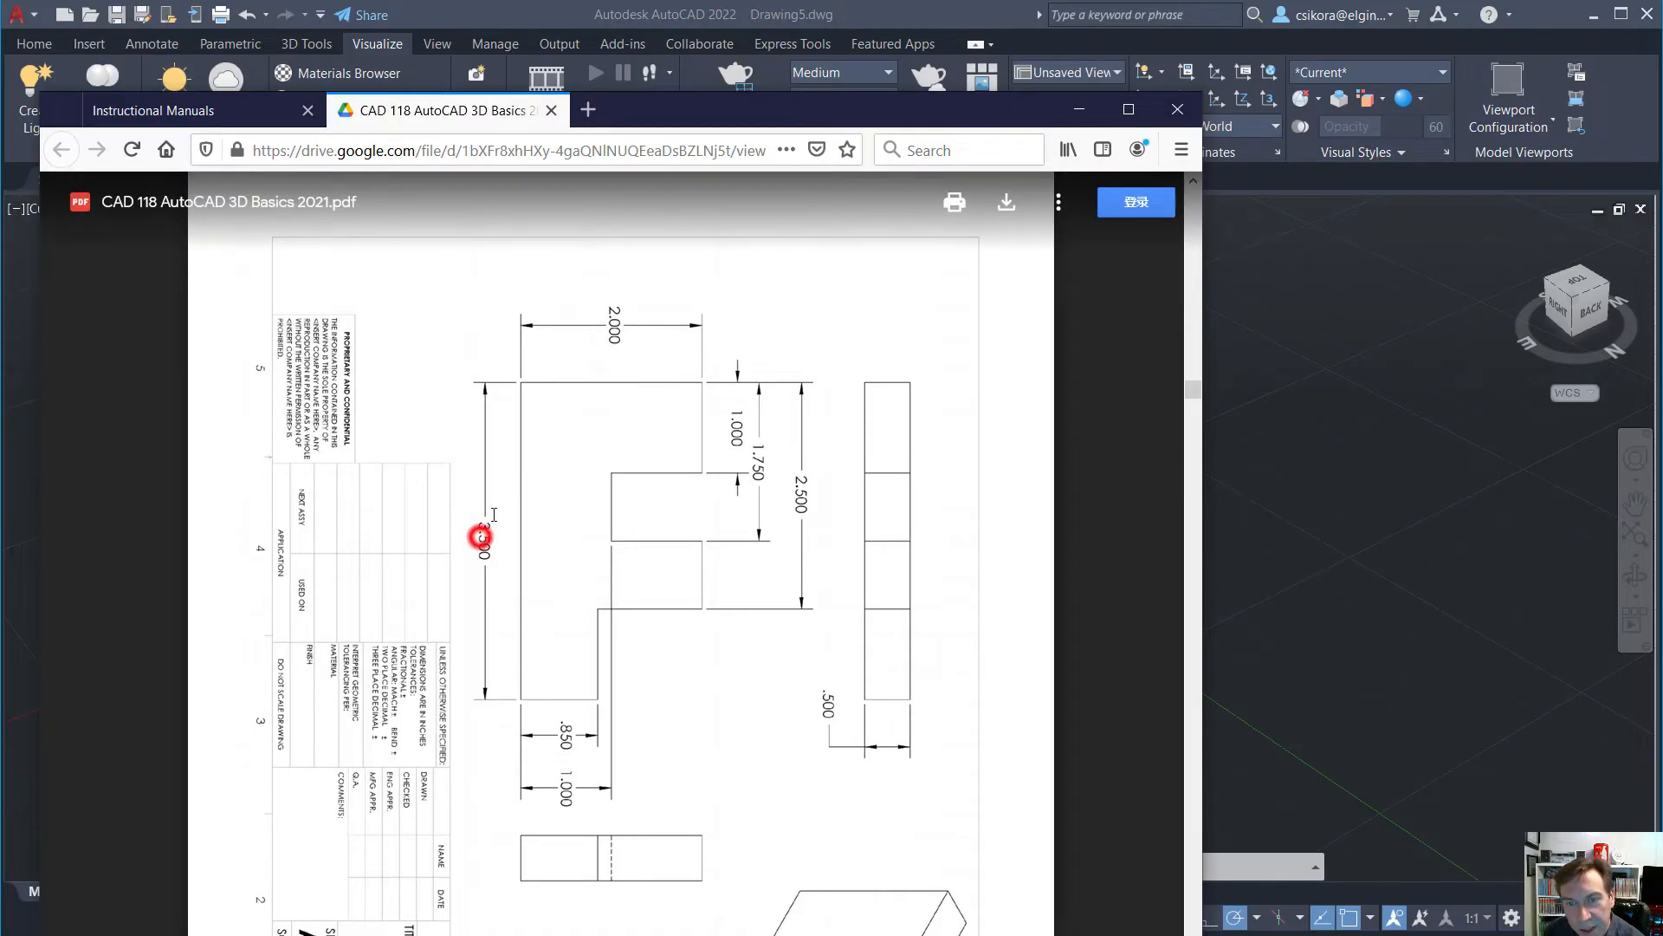
click(615, 334)
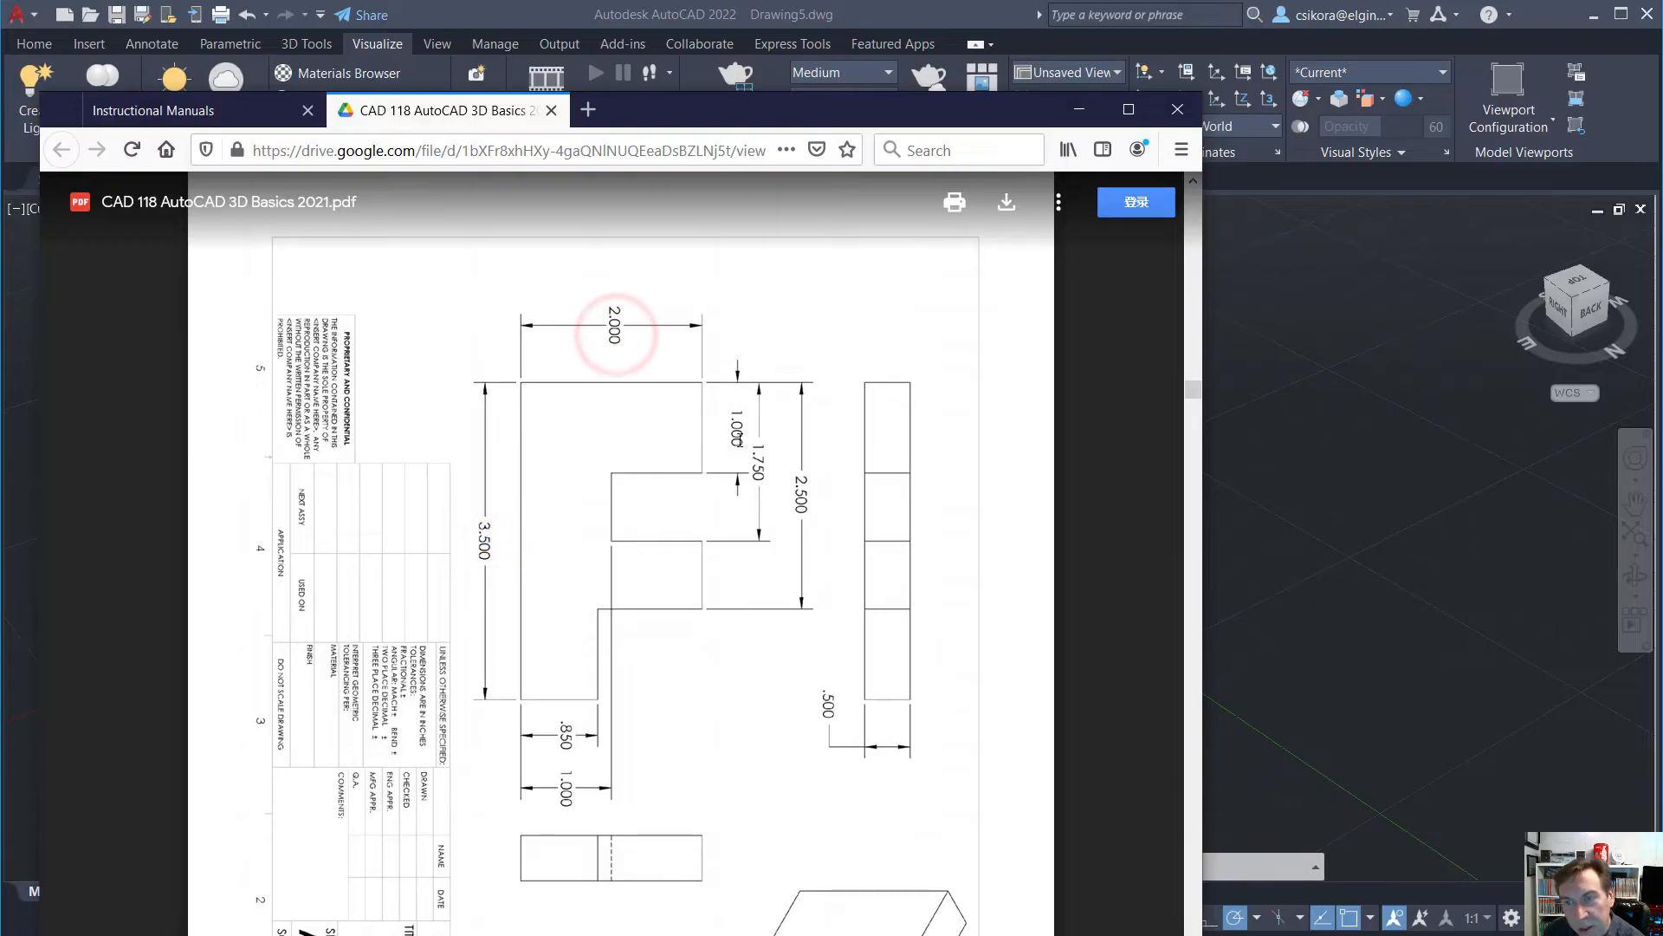
click(758, 468)
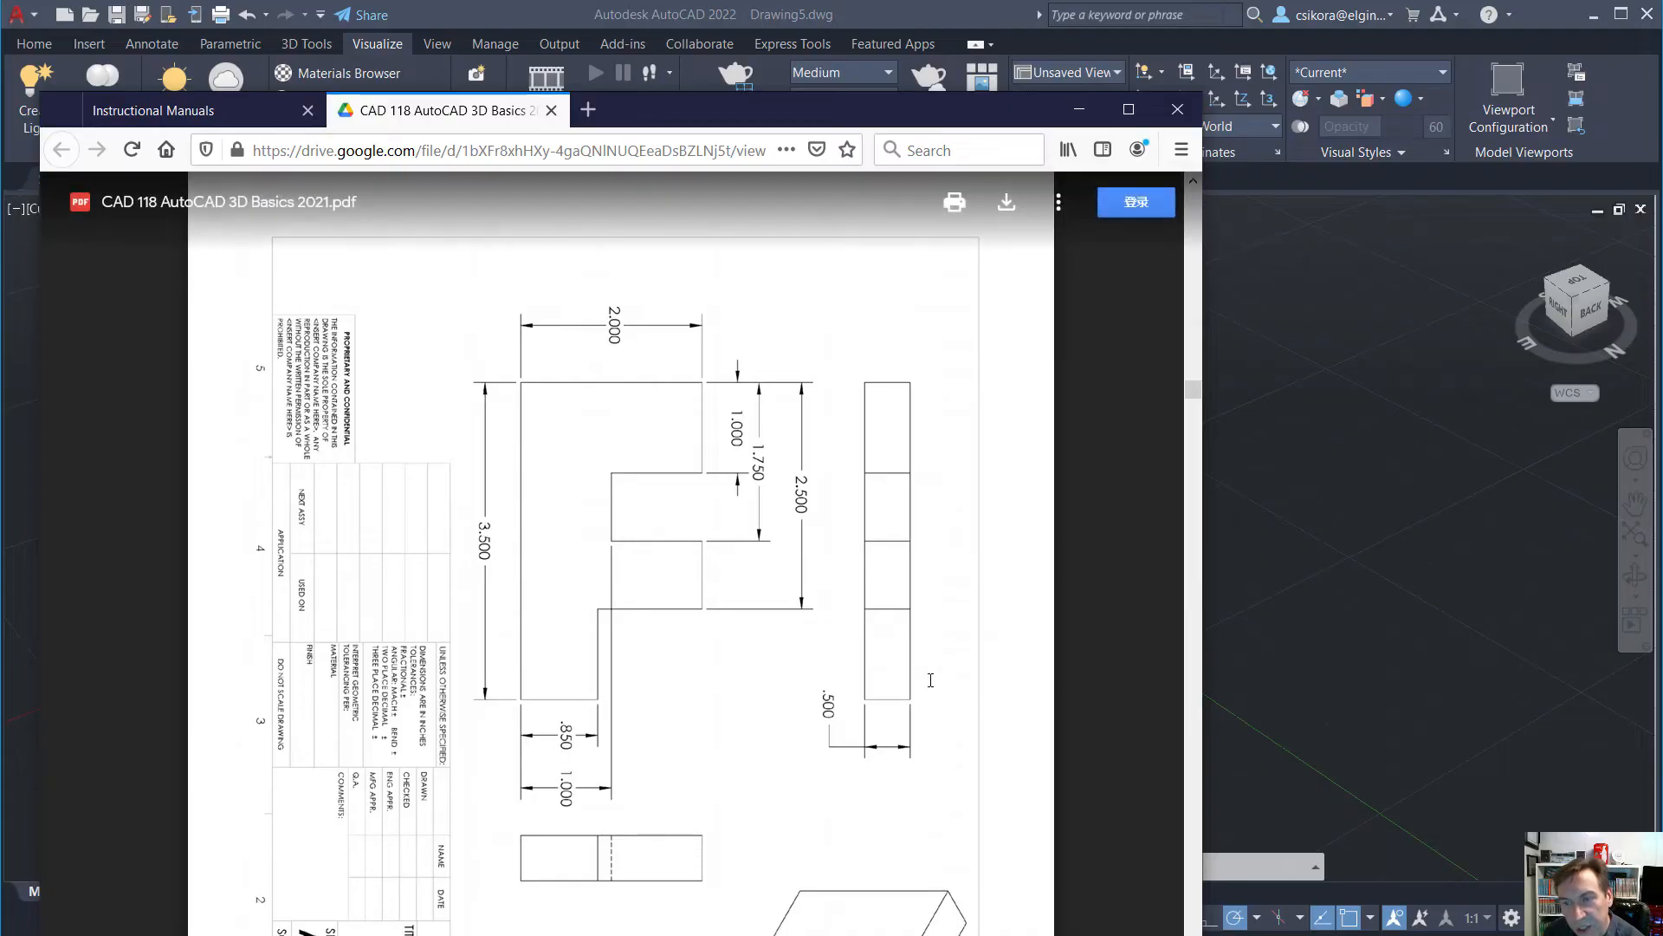
Return to AutoCAD, create a new drawing from the acad3D template and set it to the Top view
click(1387, 305)
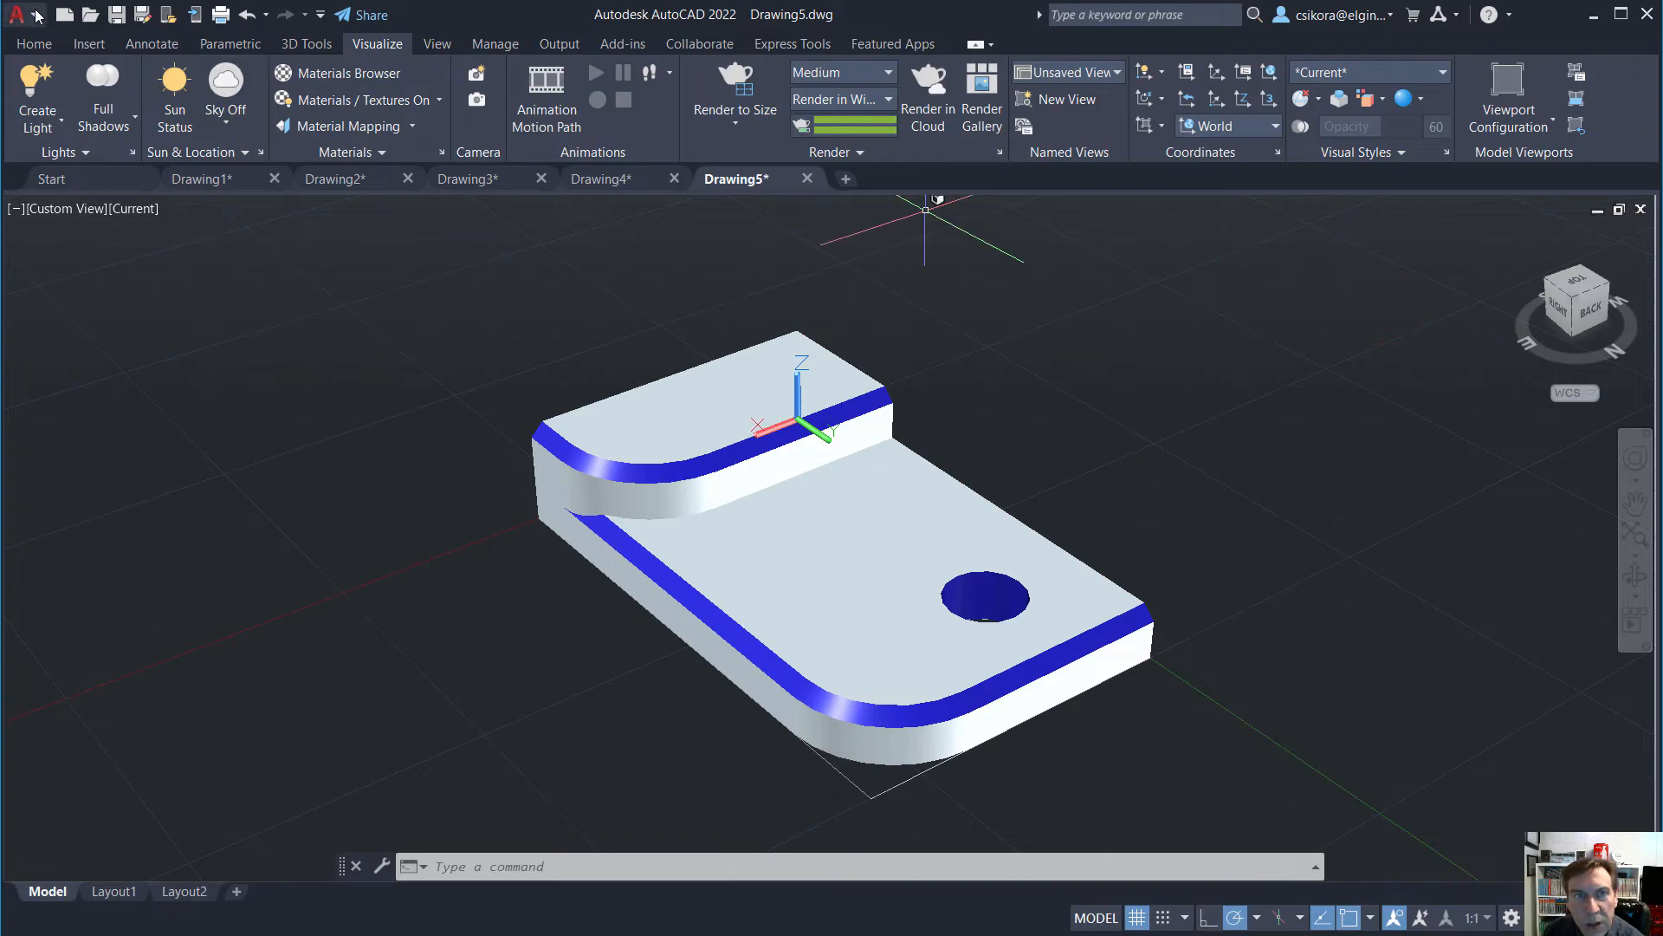
click(64, 15)
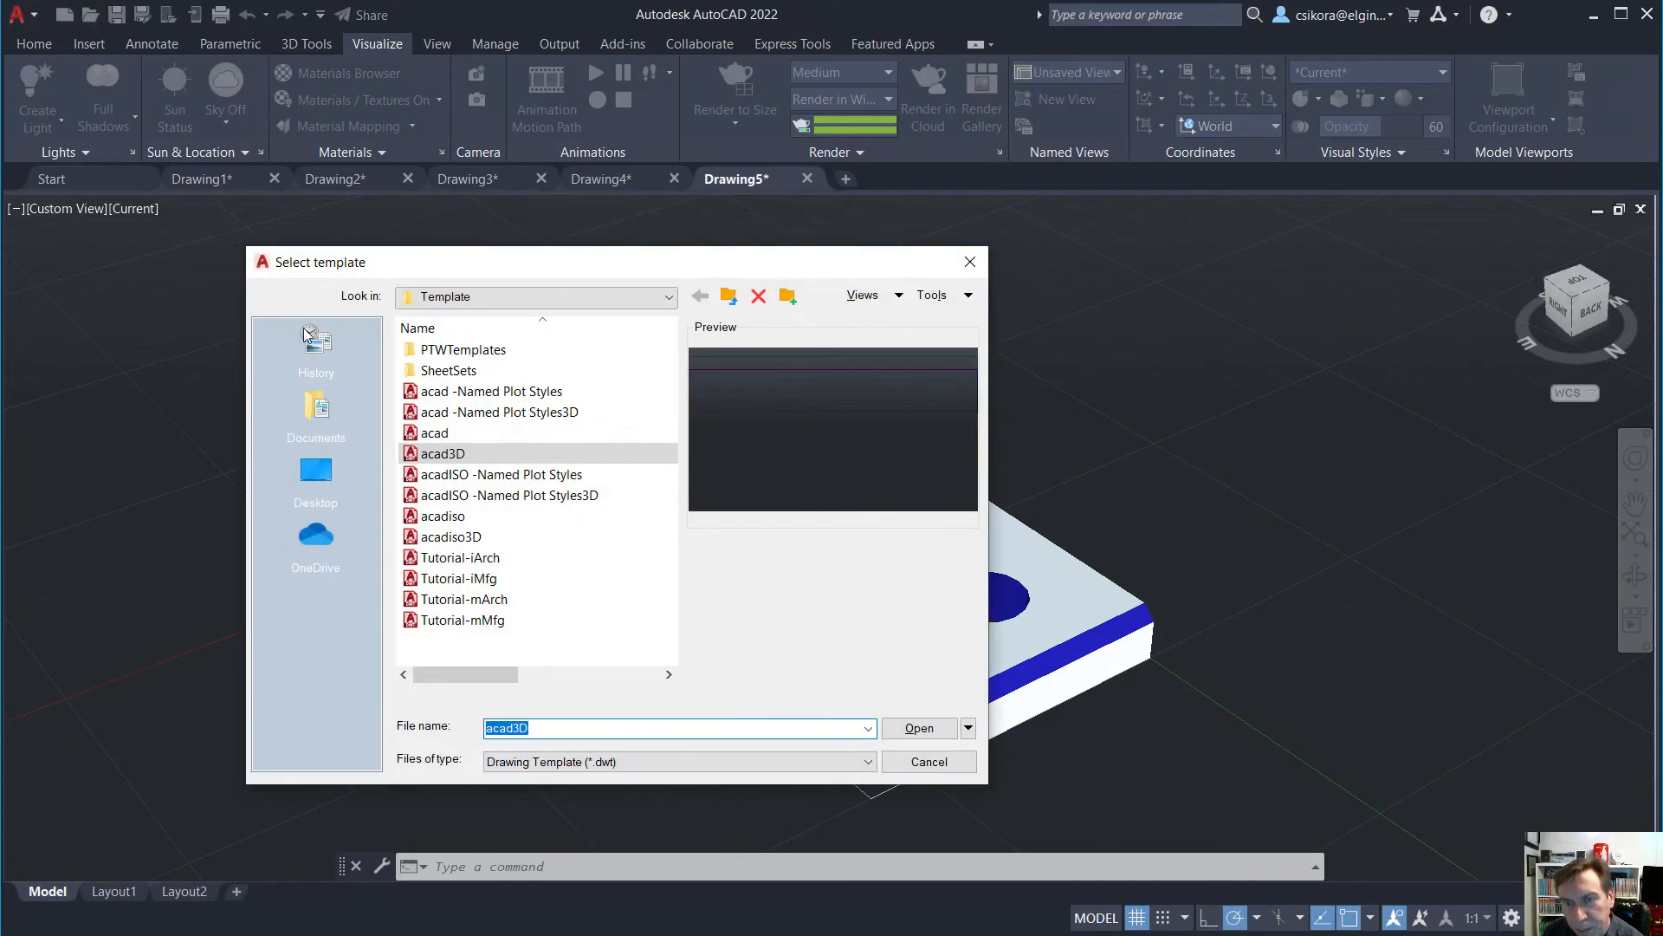
double_click(444, 459)
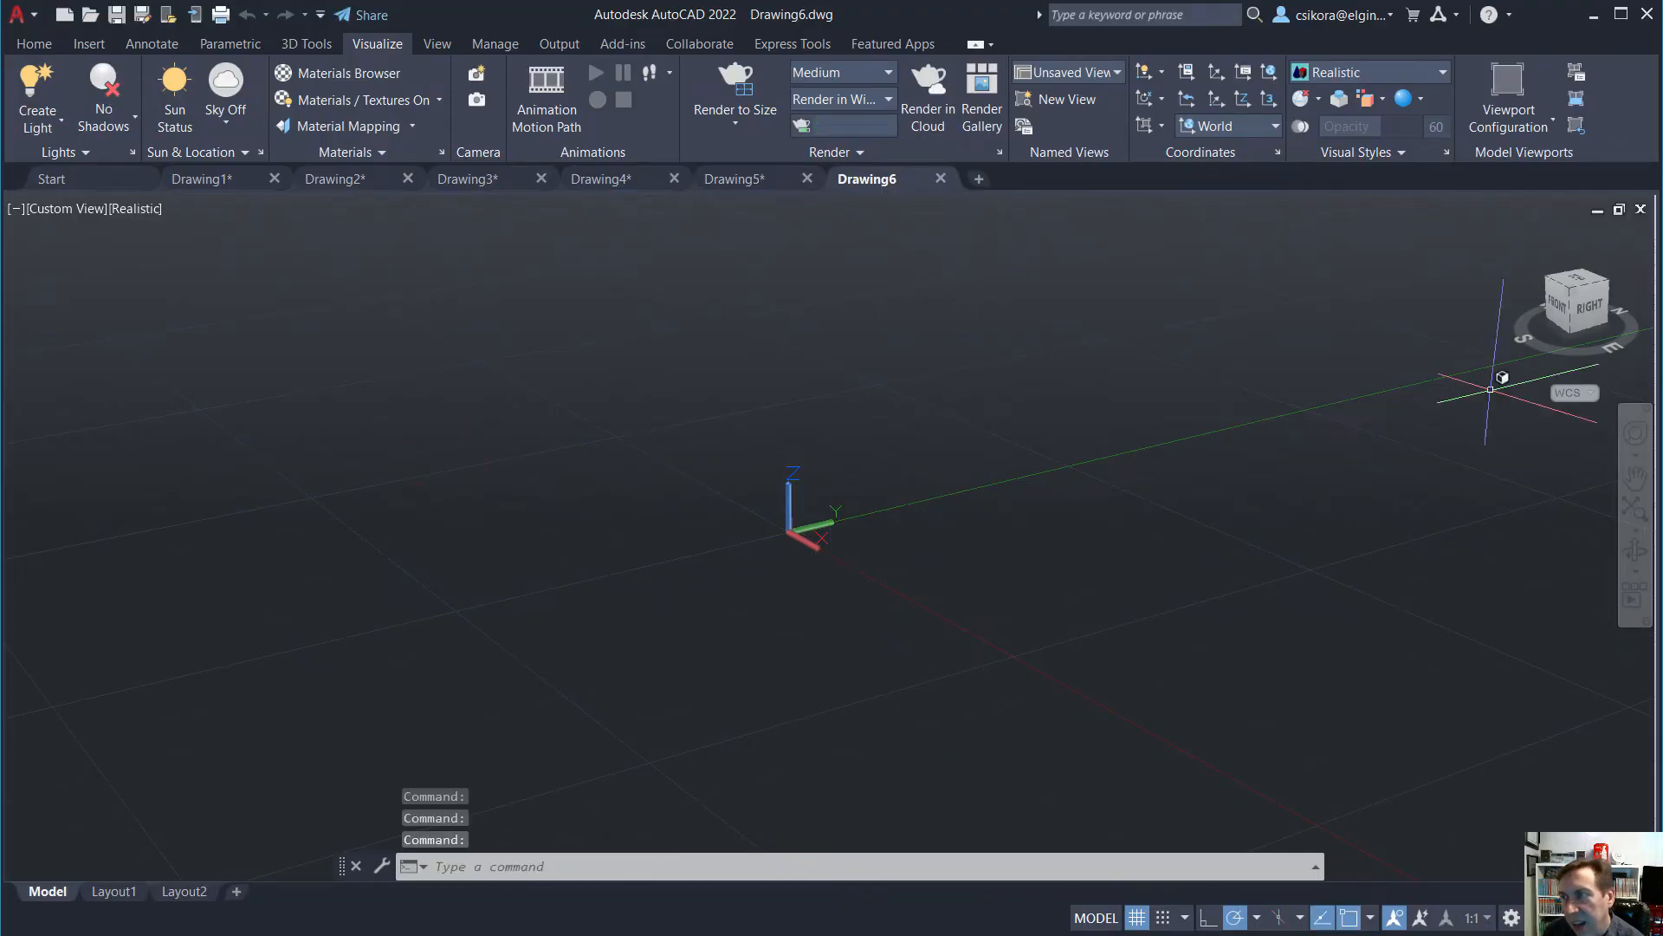
click(1516, 238)
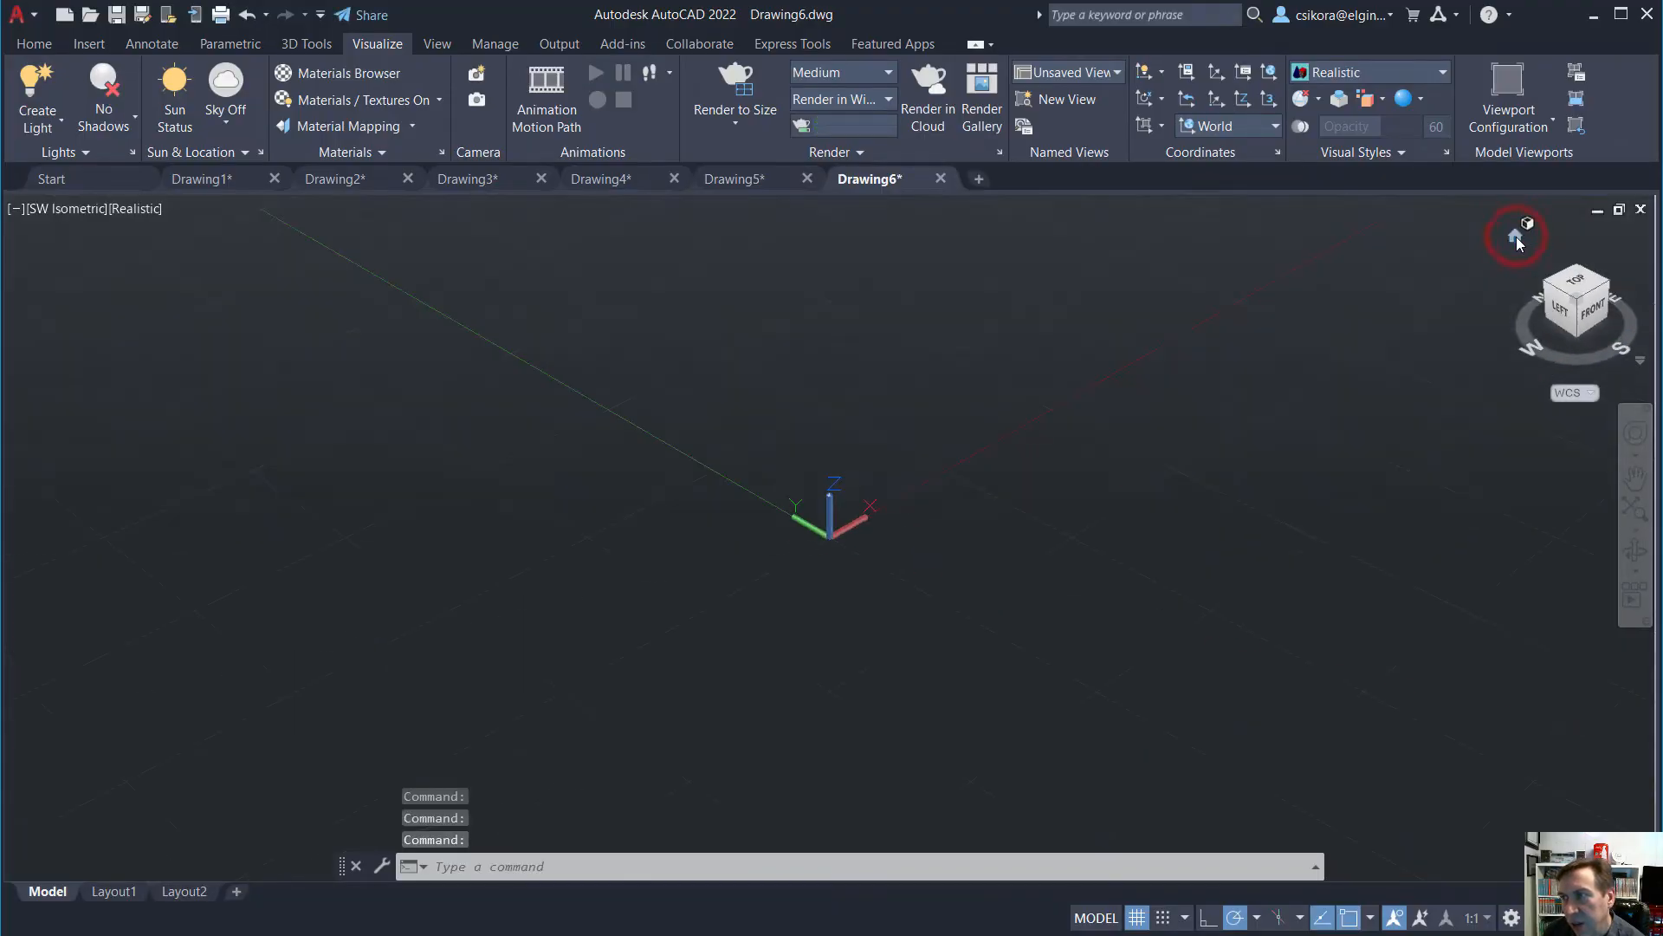
click(1578, 293)
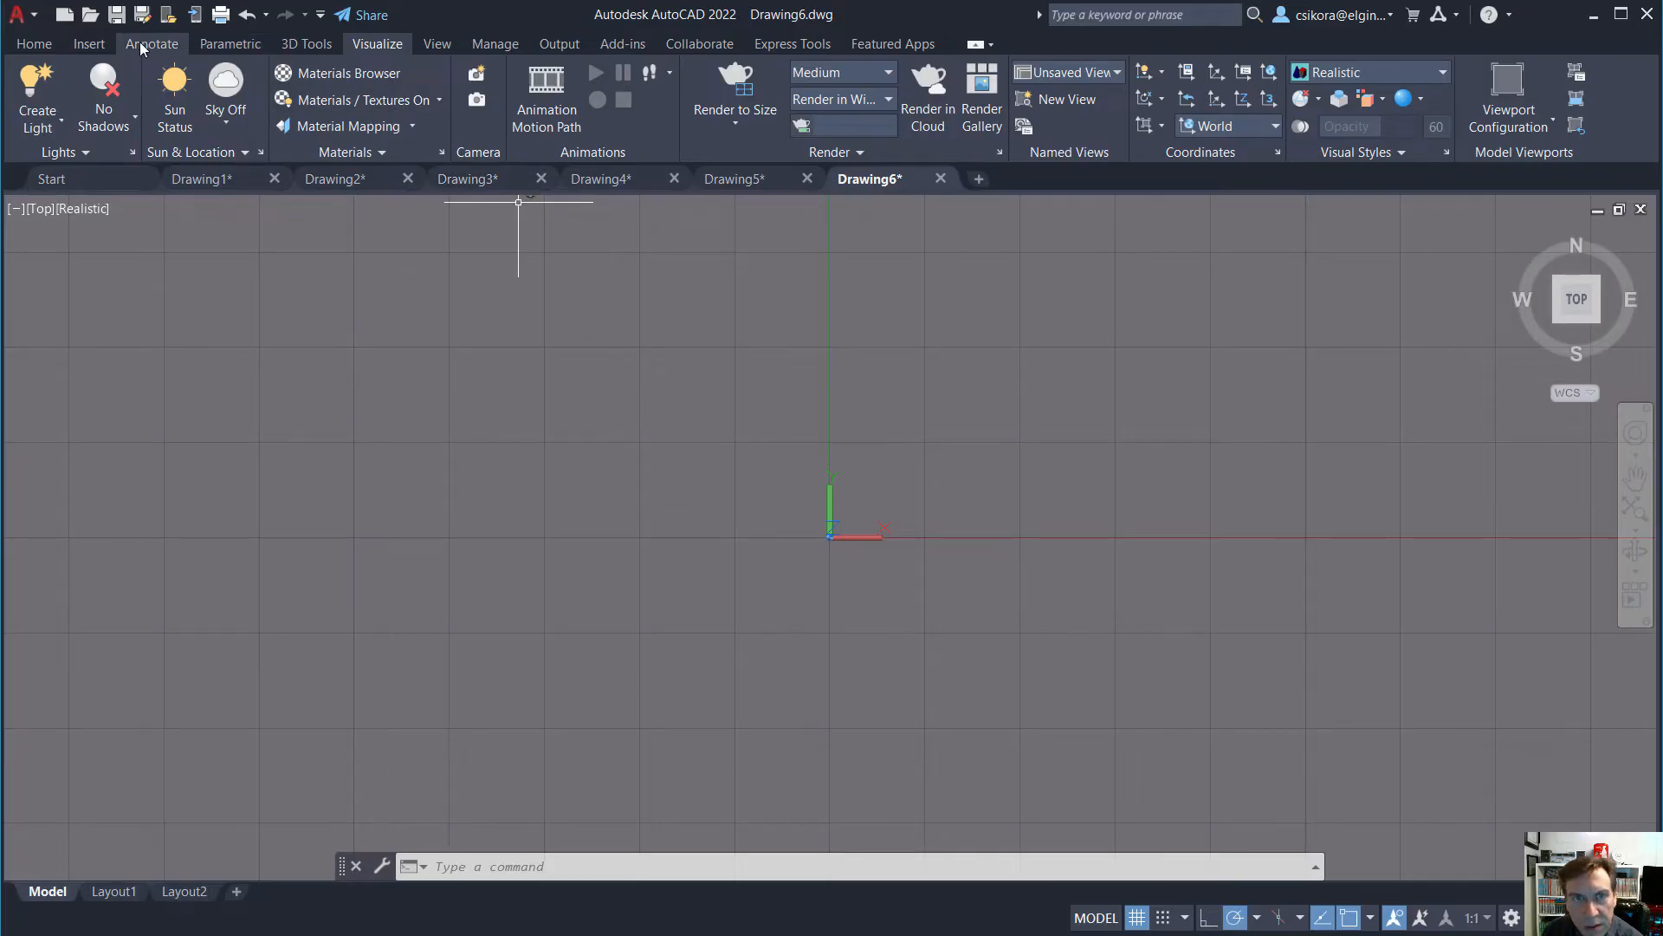
Turn on grid snap and try a polyline from the origin, 2 units straight up and 1 unit right
click(48, 52)
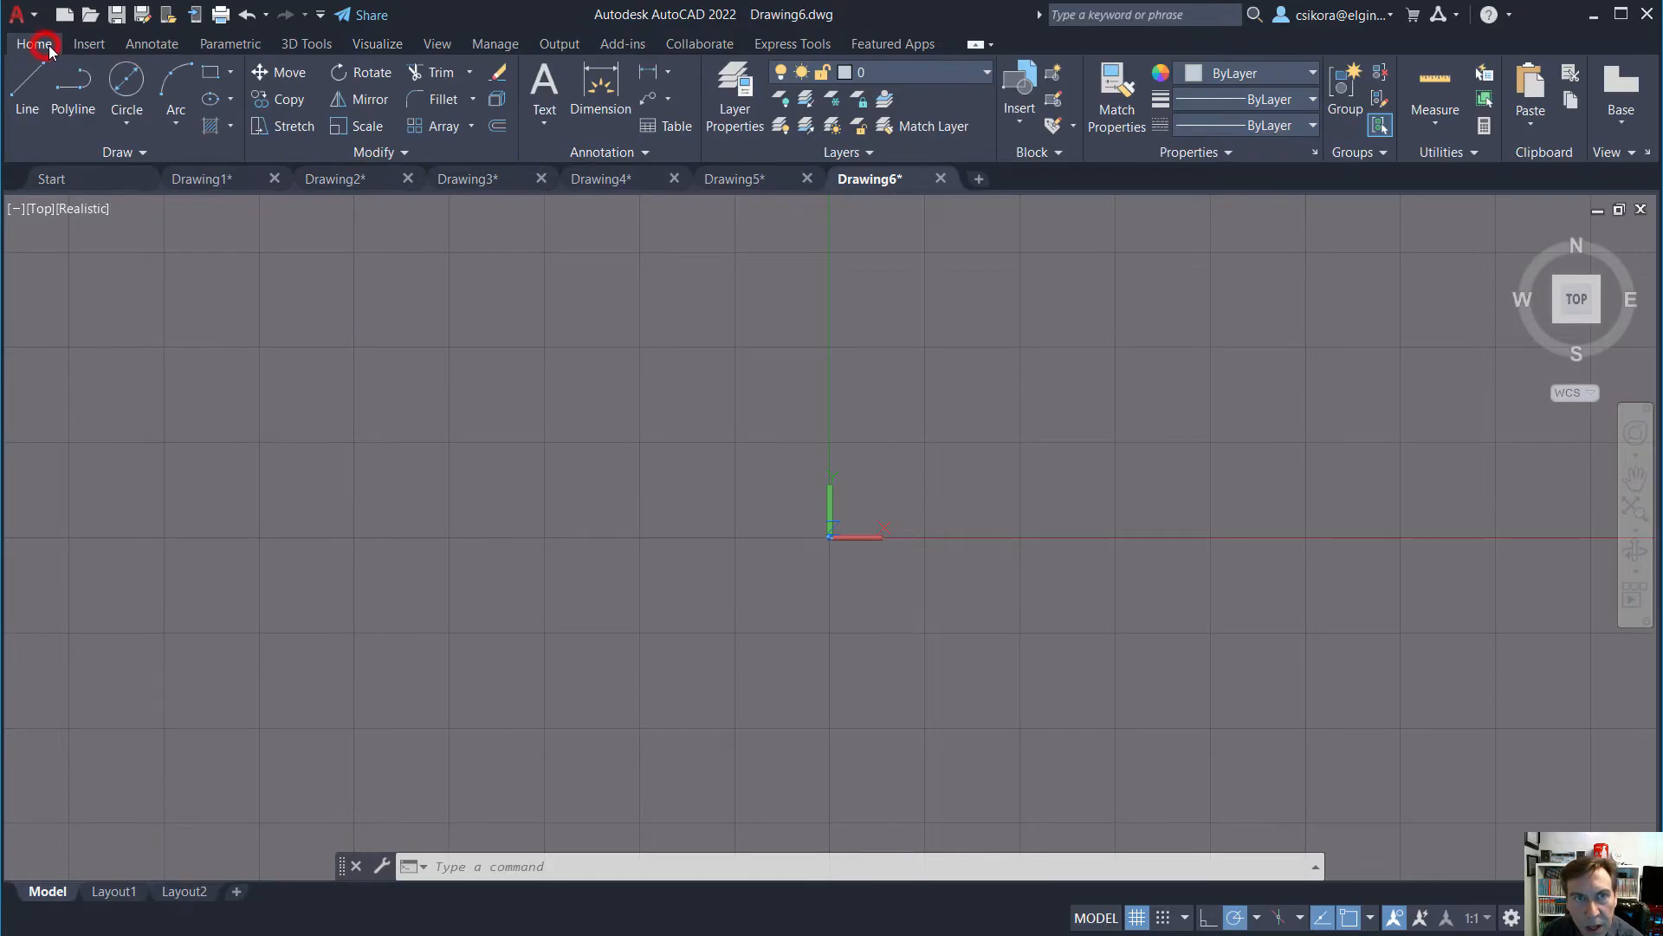
click(24, 95)
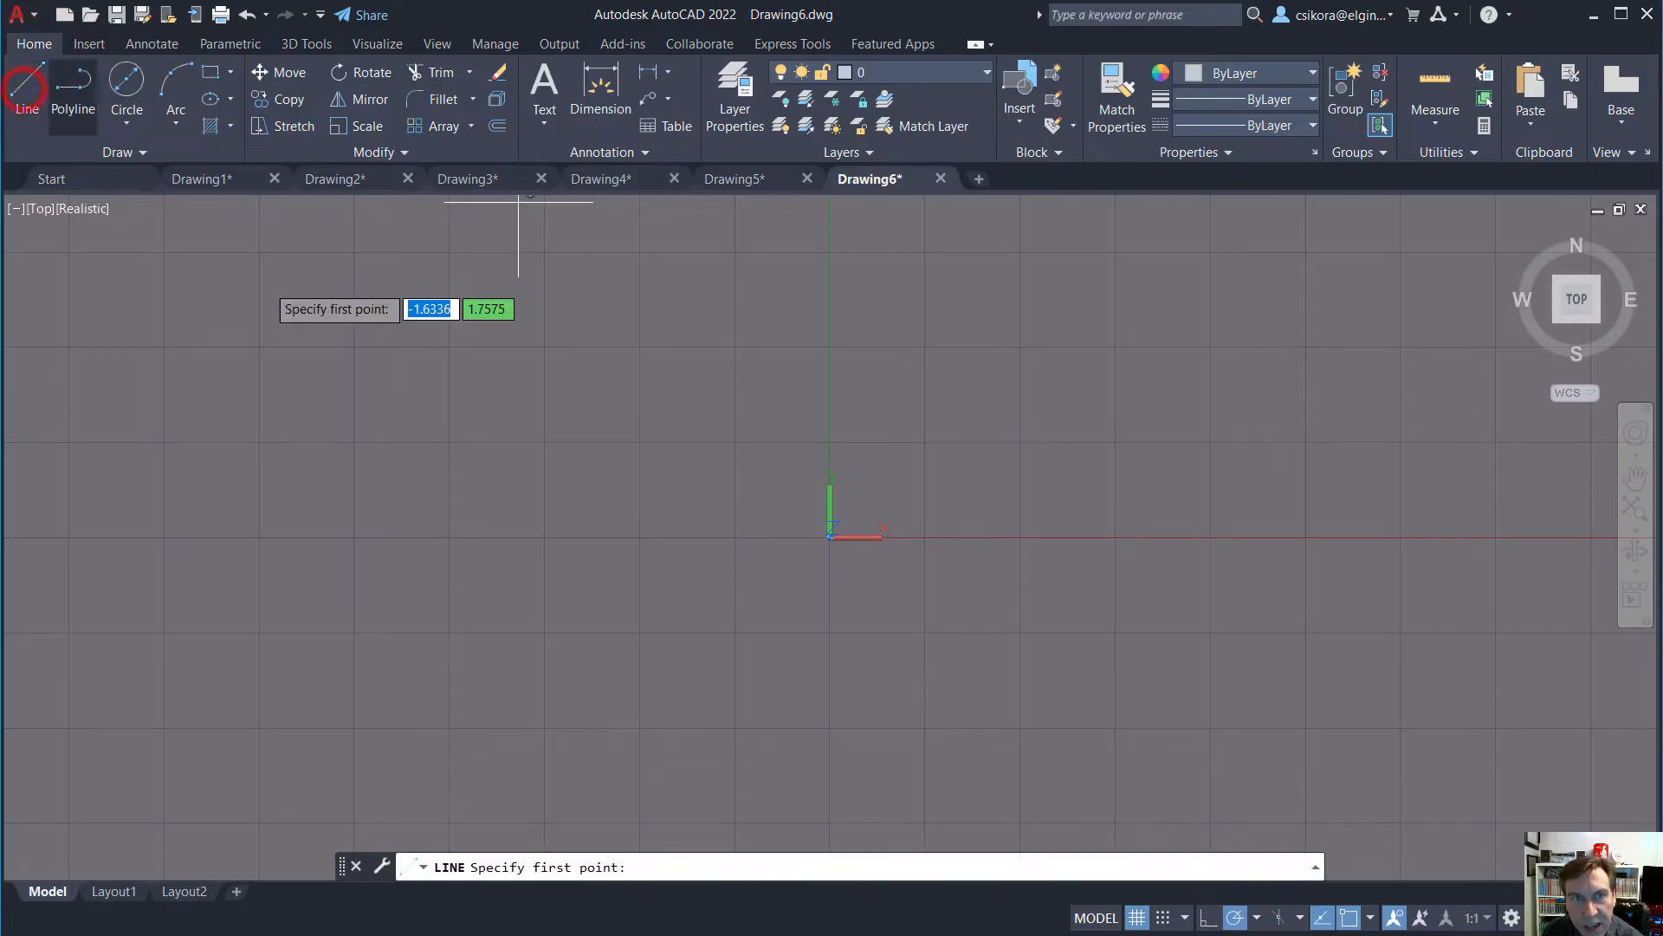
click(73, 92)
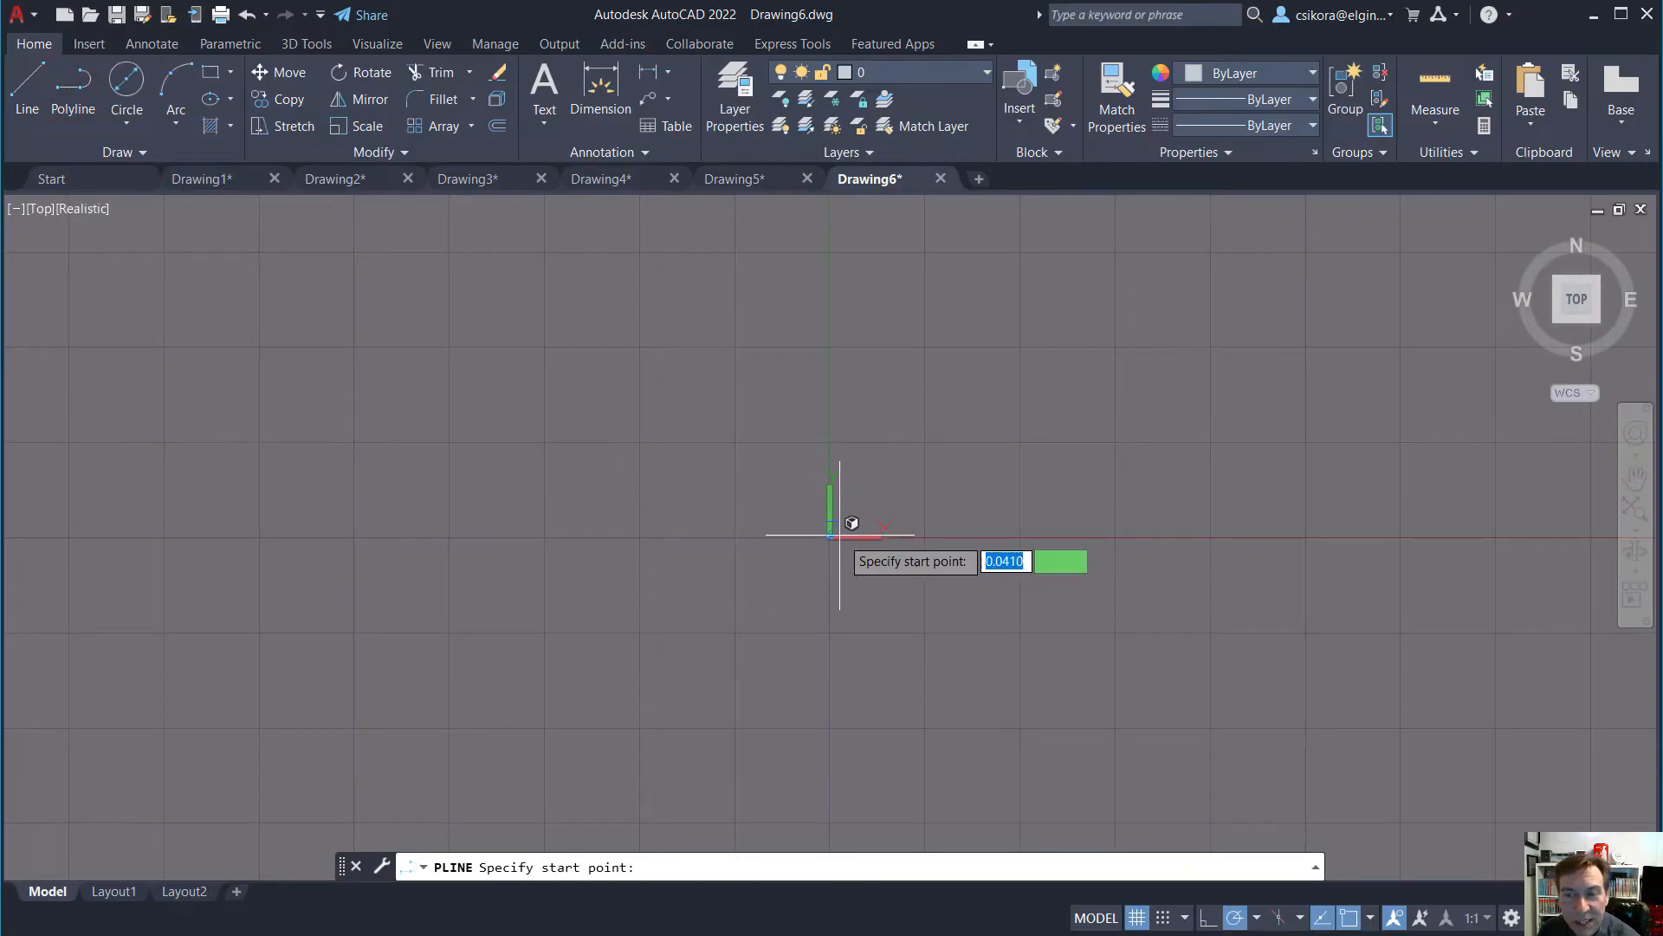
click(1162, 917)
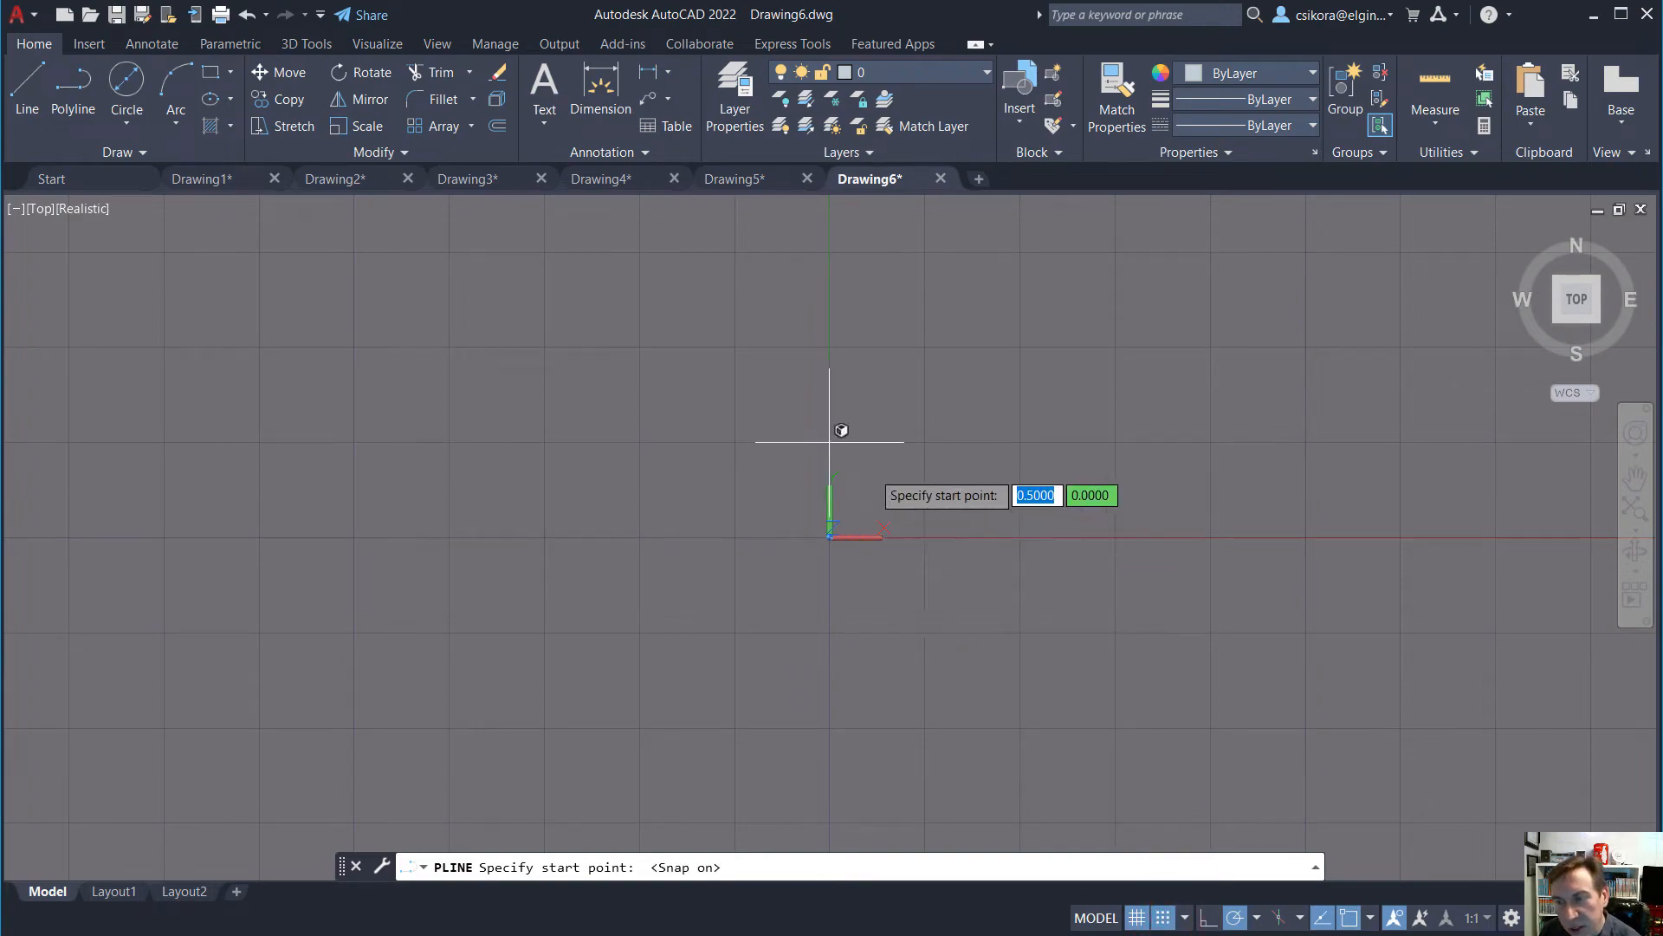
click(829, 536)
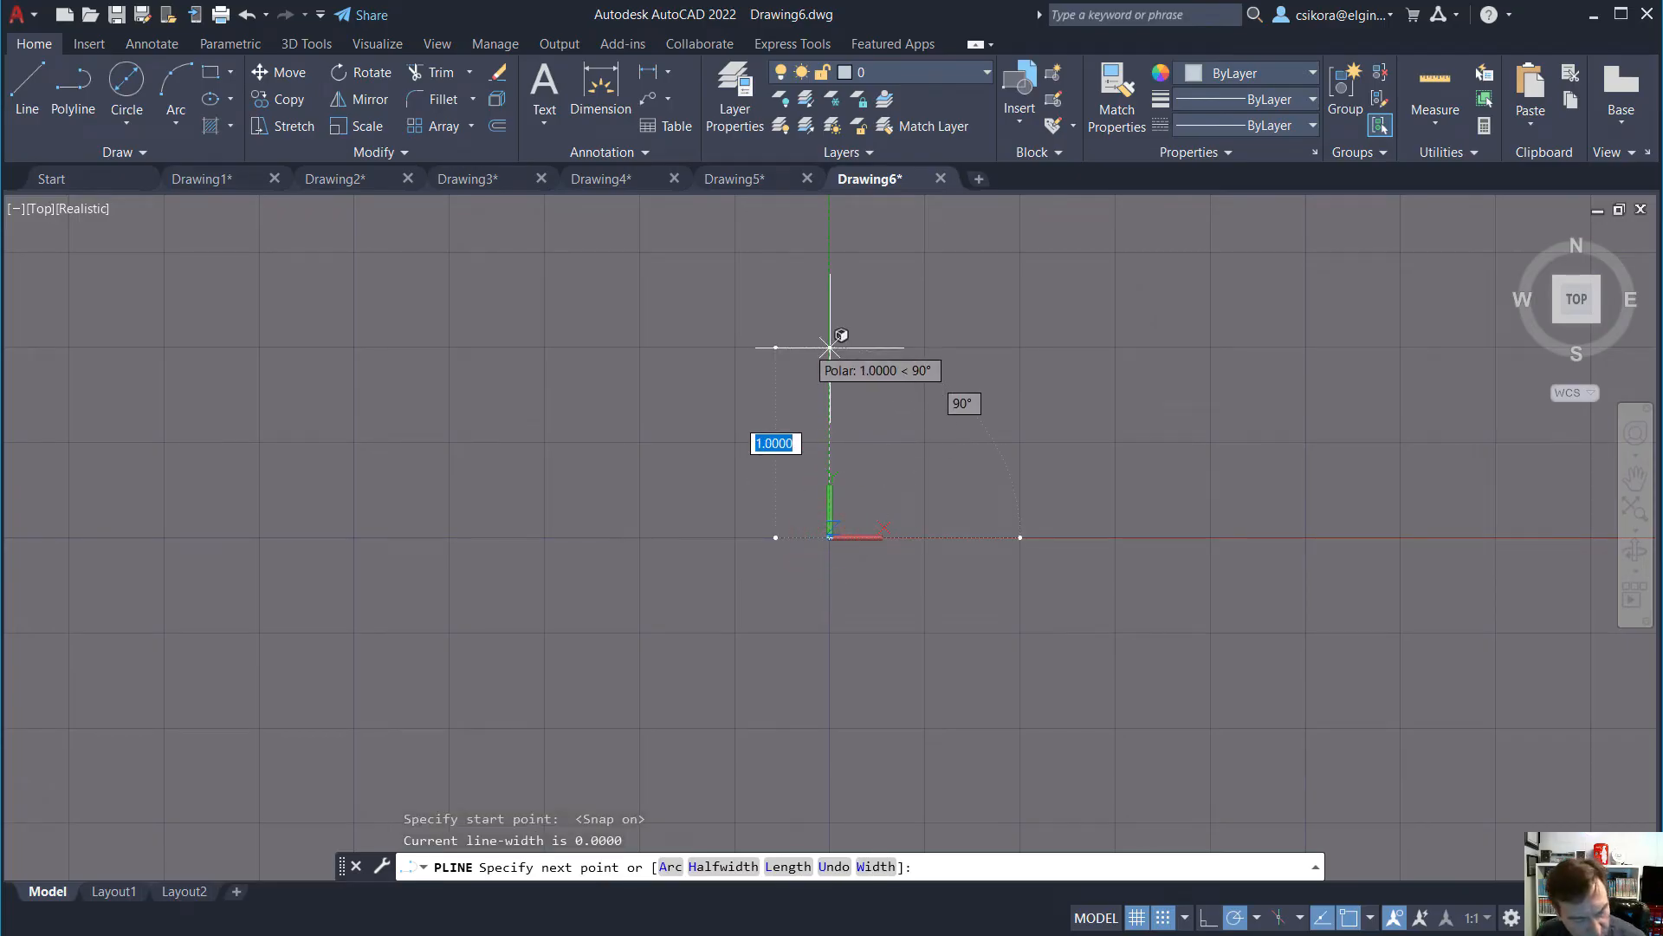
text(2)
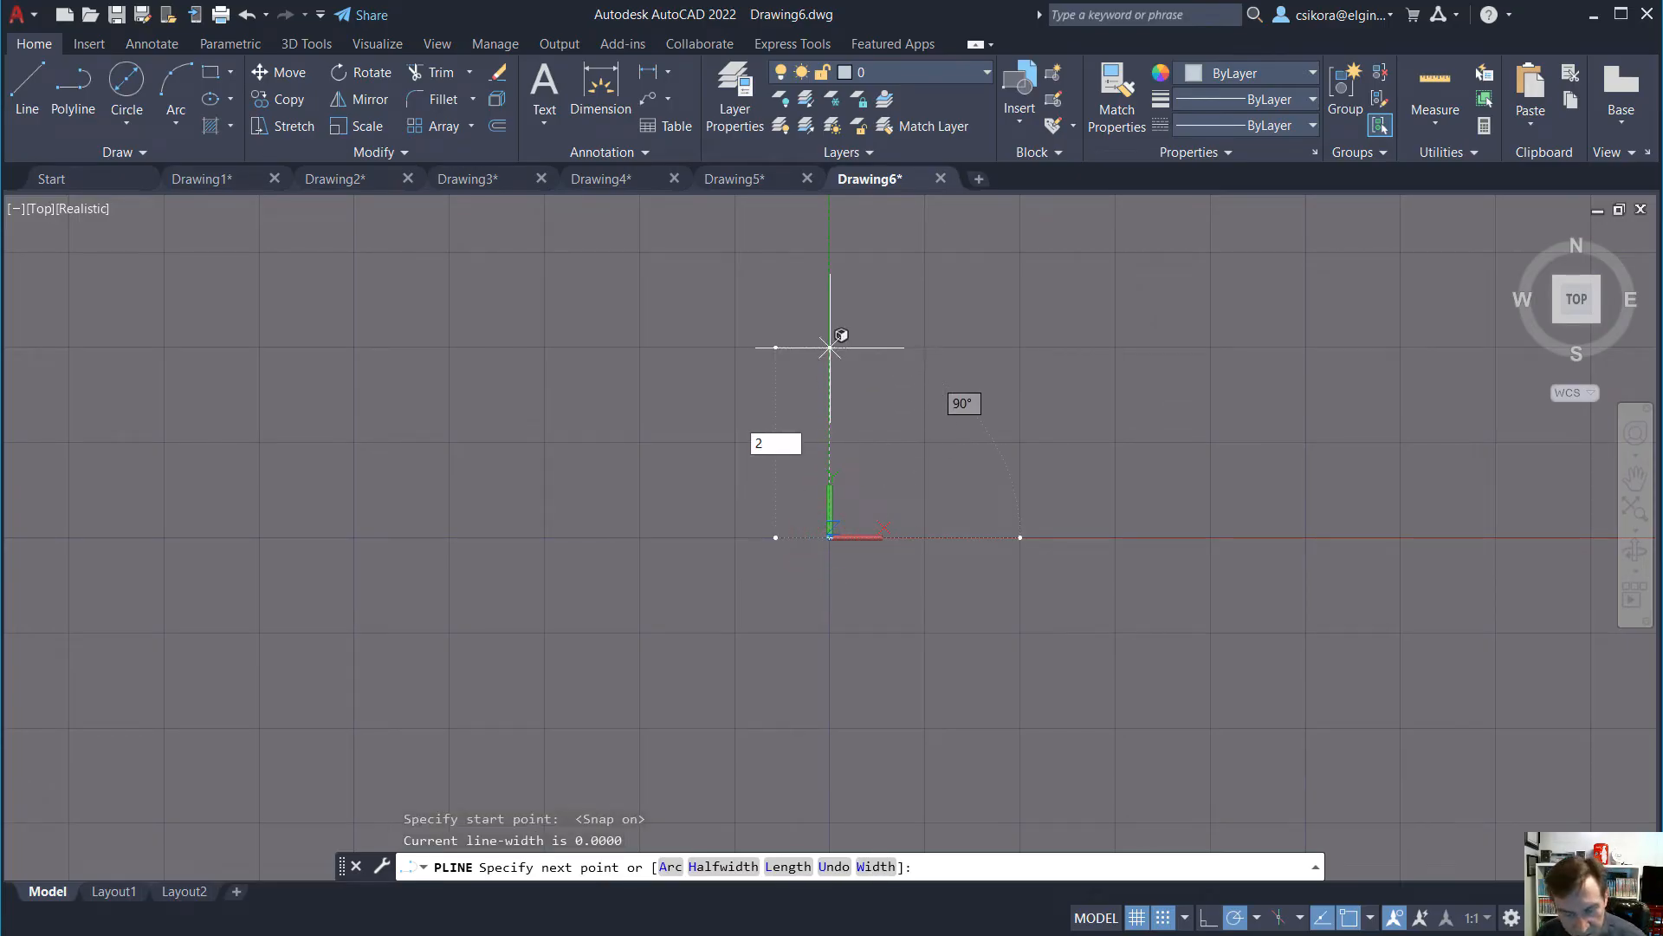
key(Return)
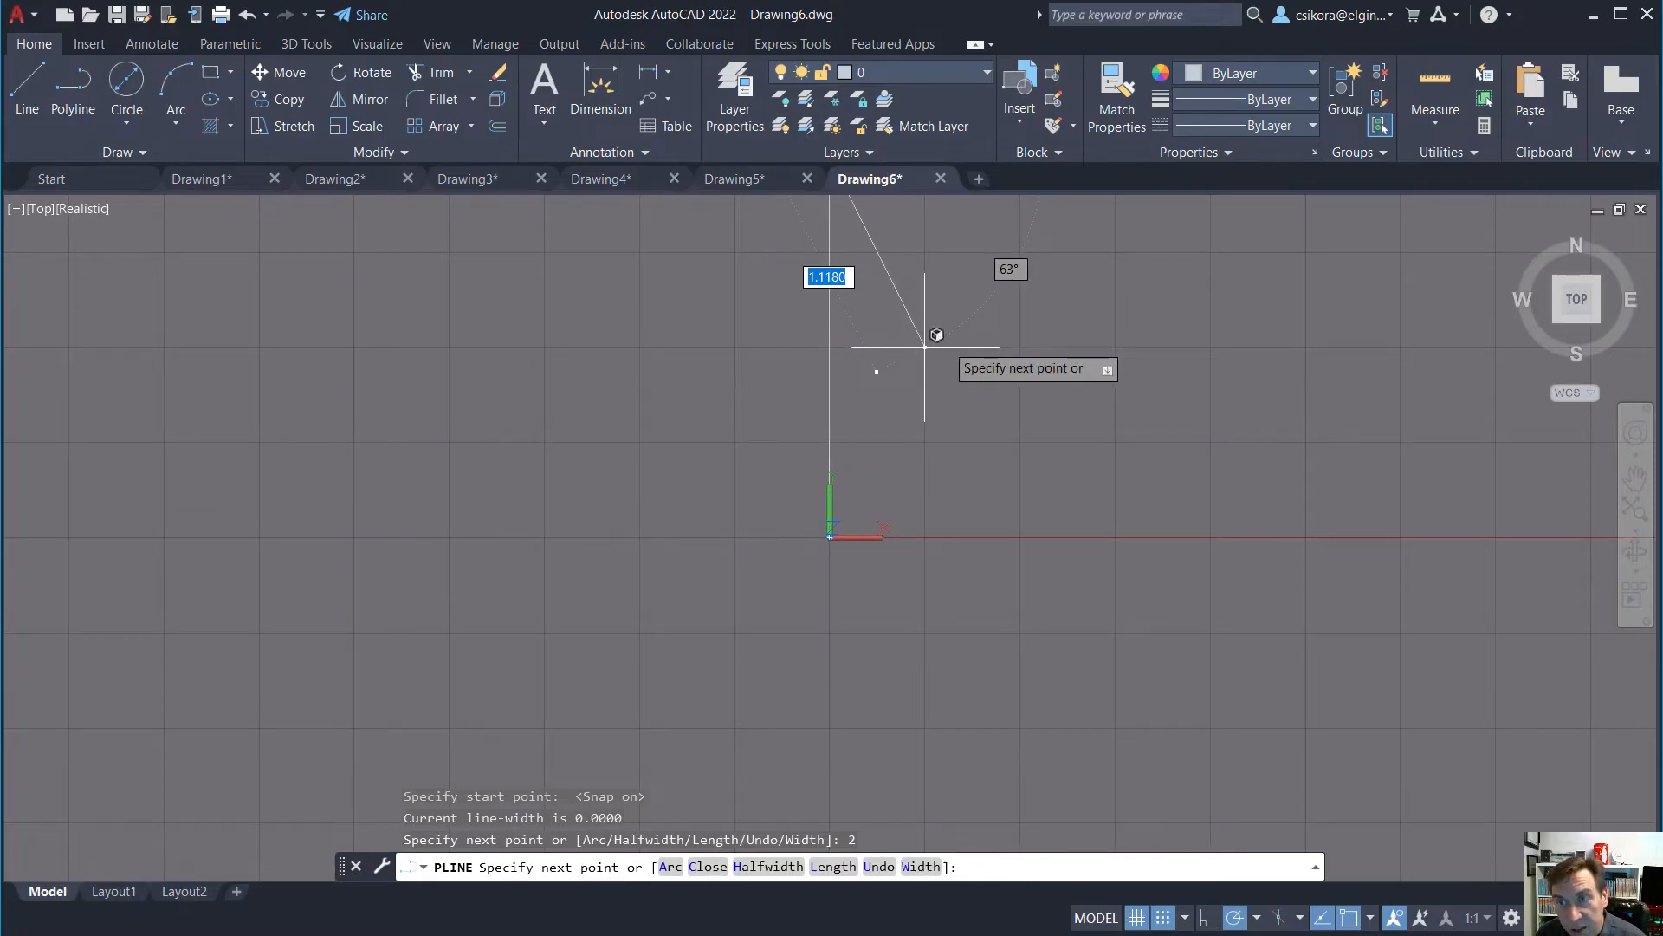
scroll(929, 338, down, 3)
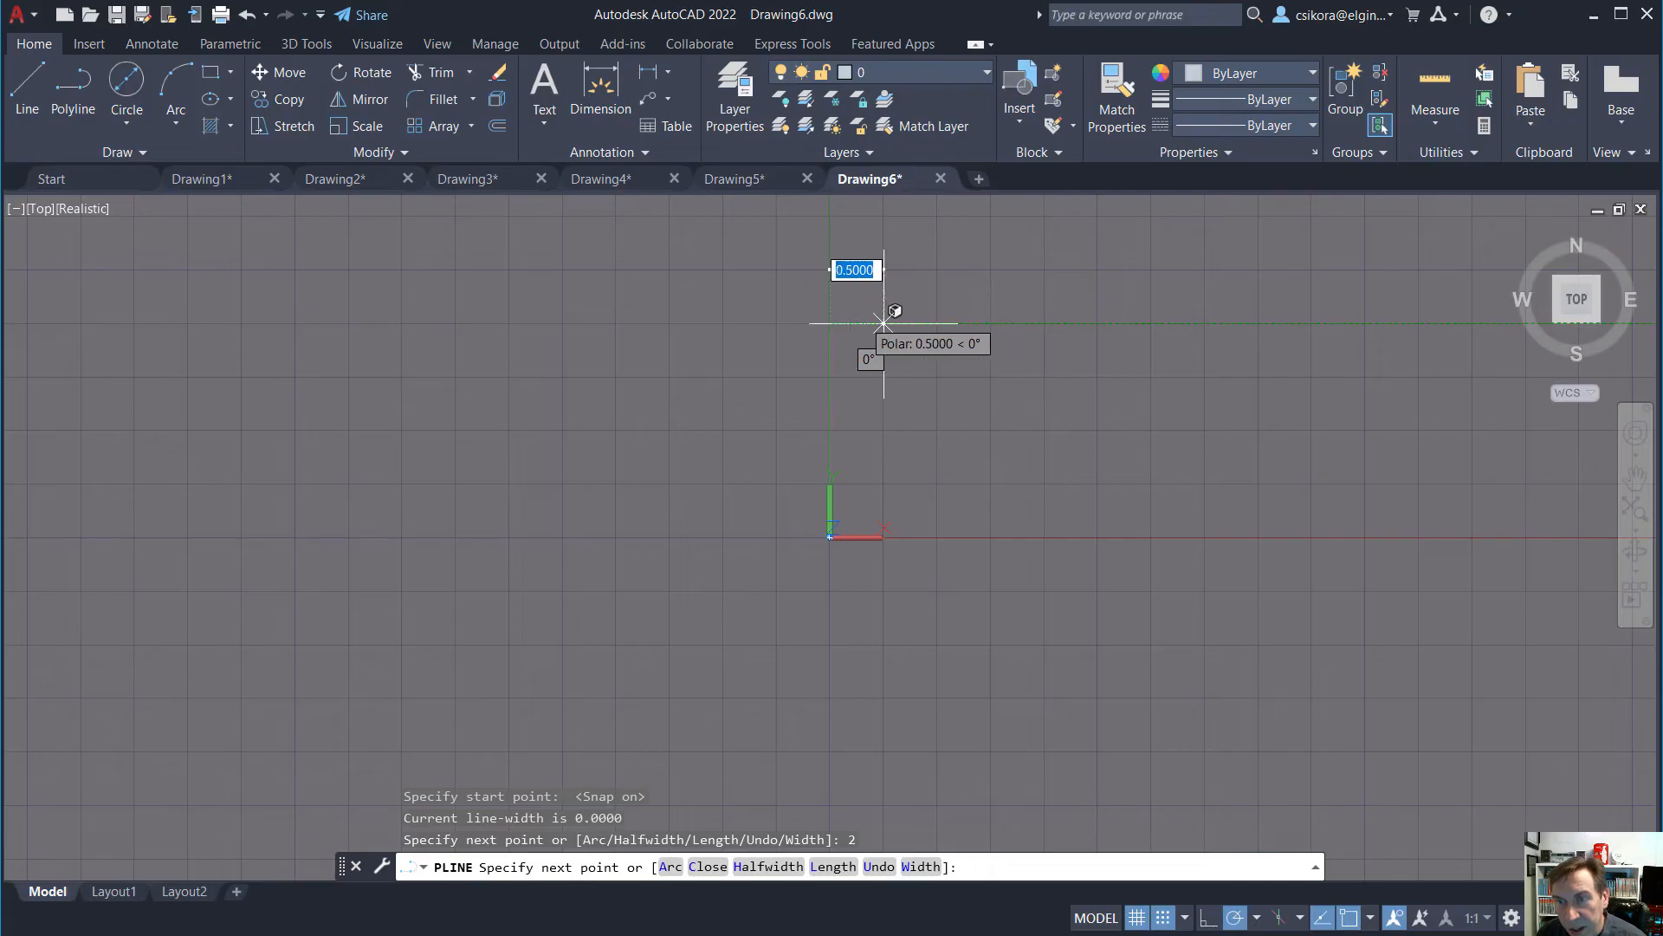
text(1)
key(Return)
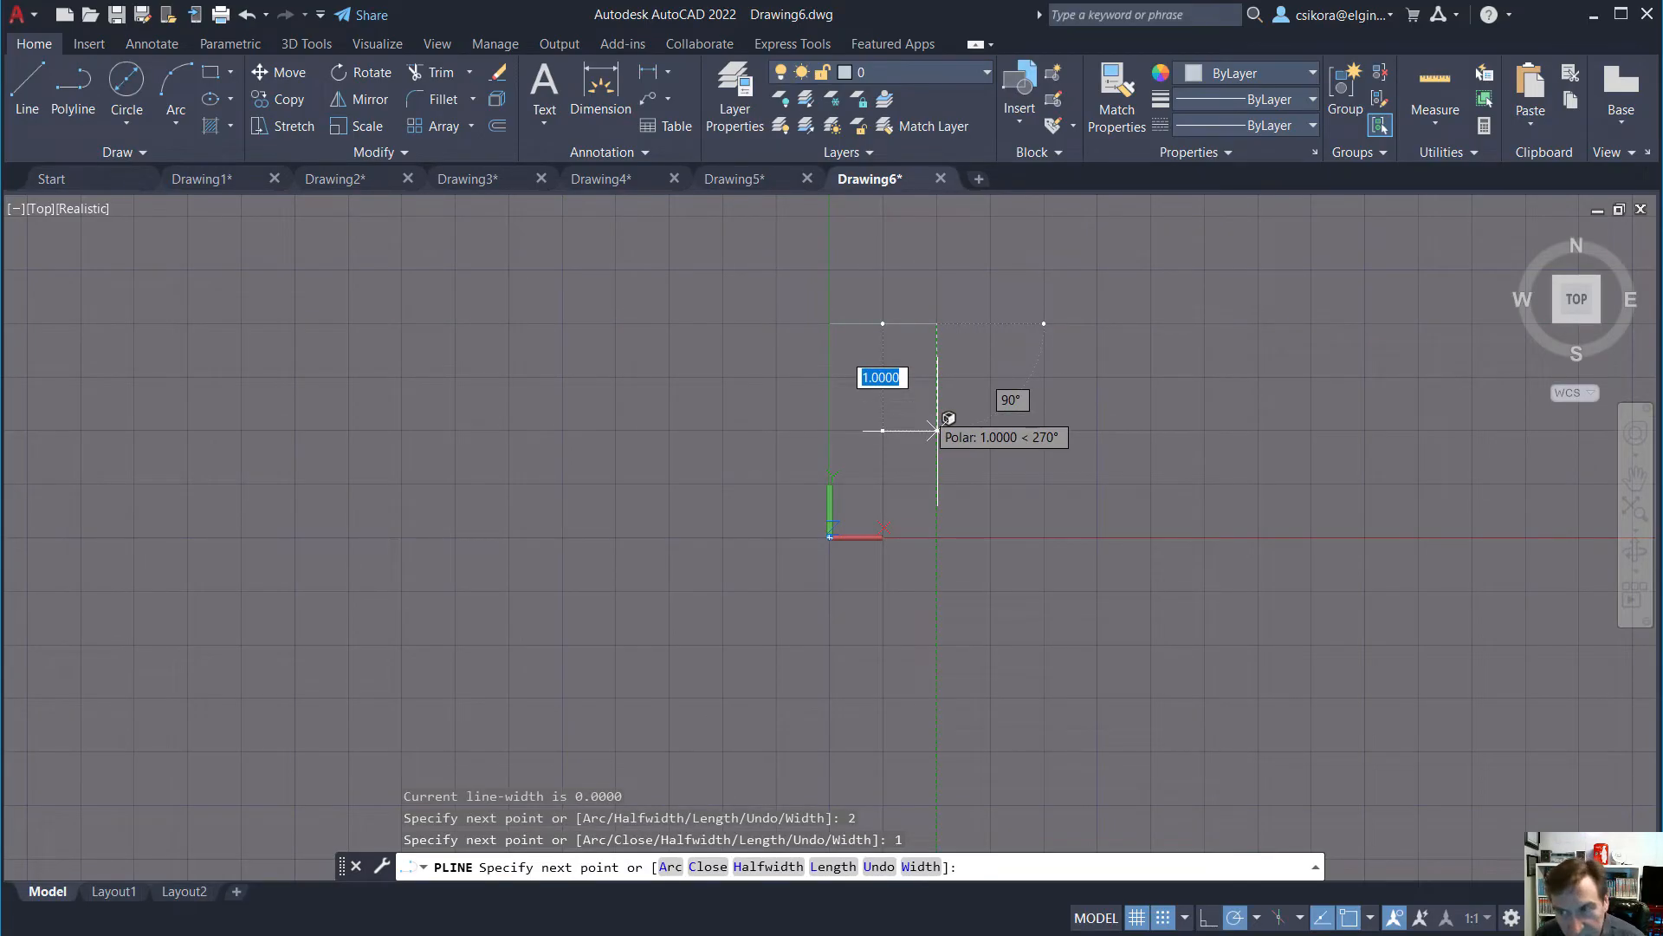
Try to continue the polyline 1 unit down, .75 unit right and 1 unit up
text(1)
key(Return)
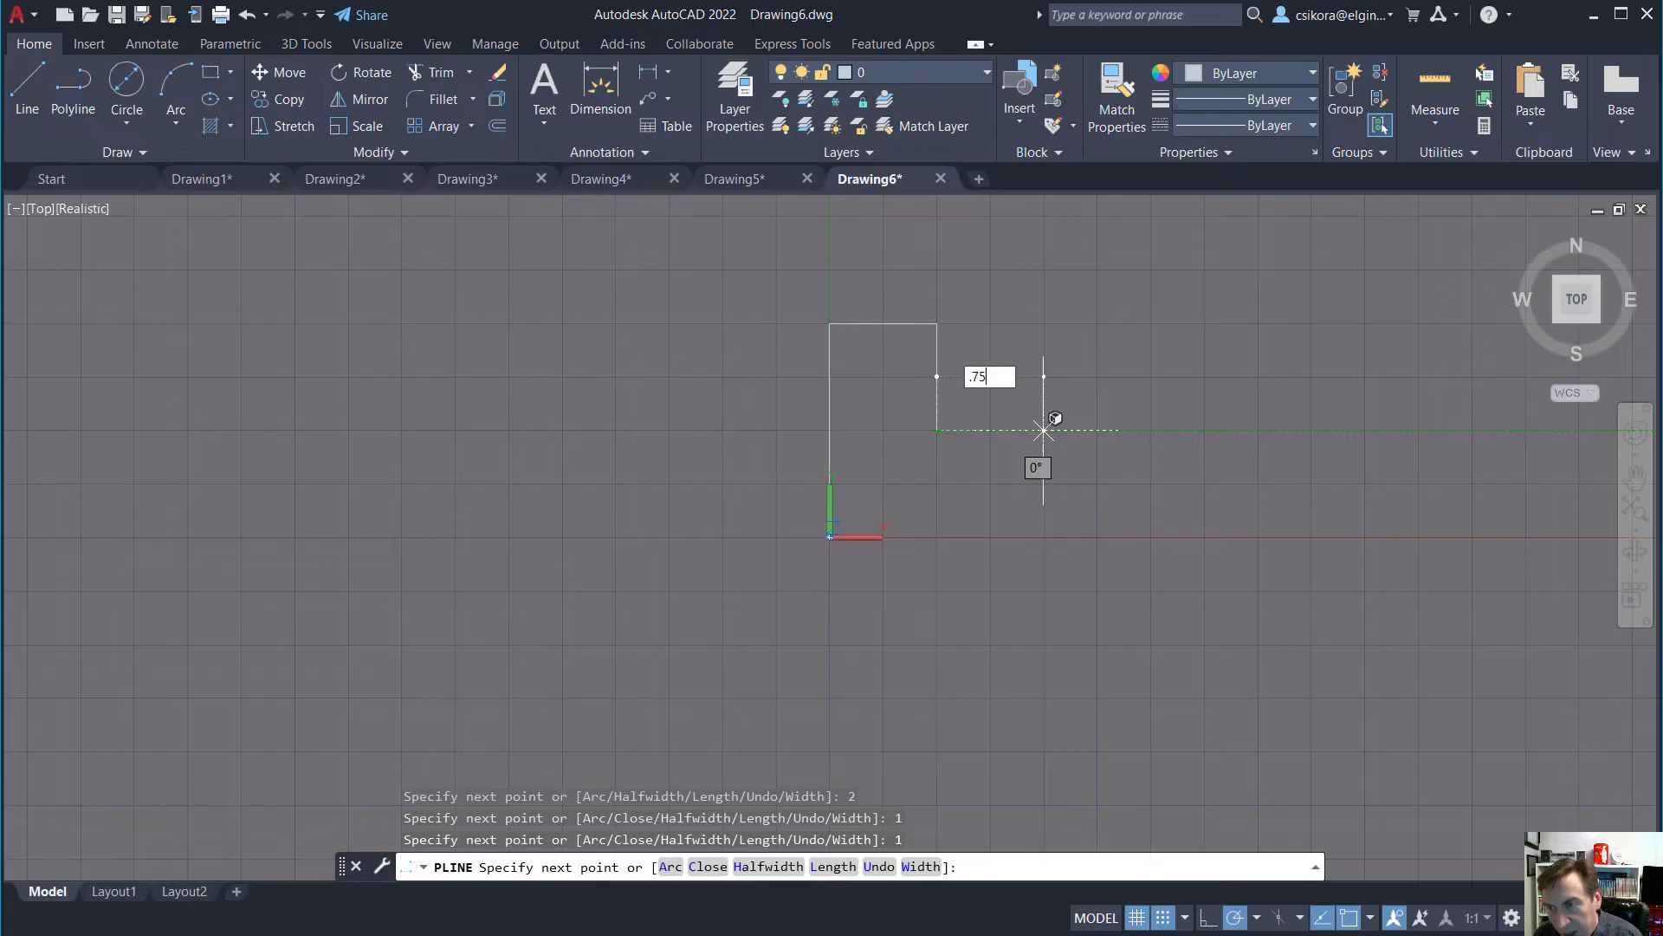
key(Return)
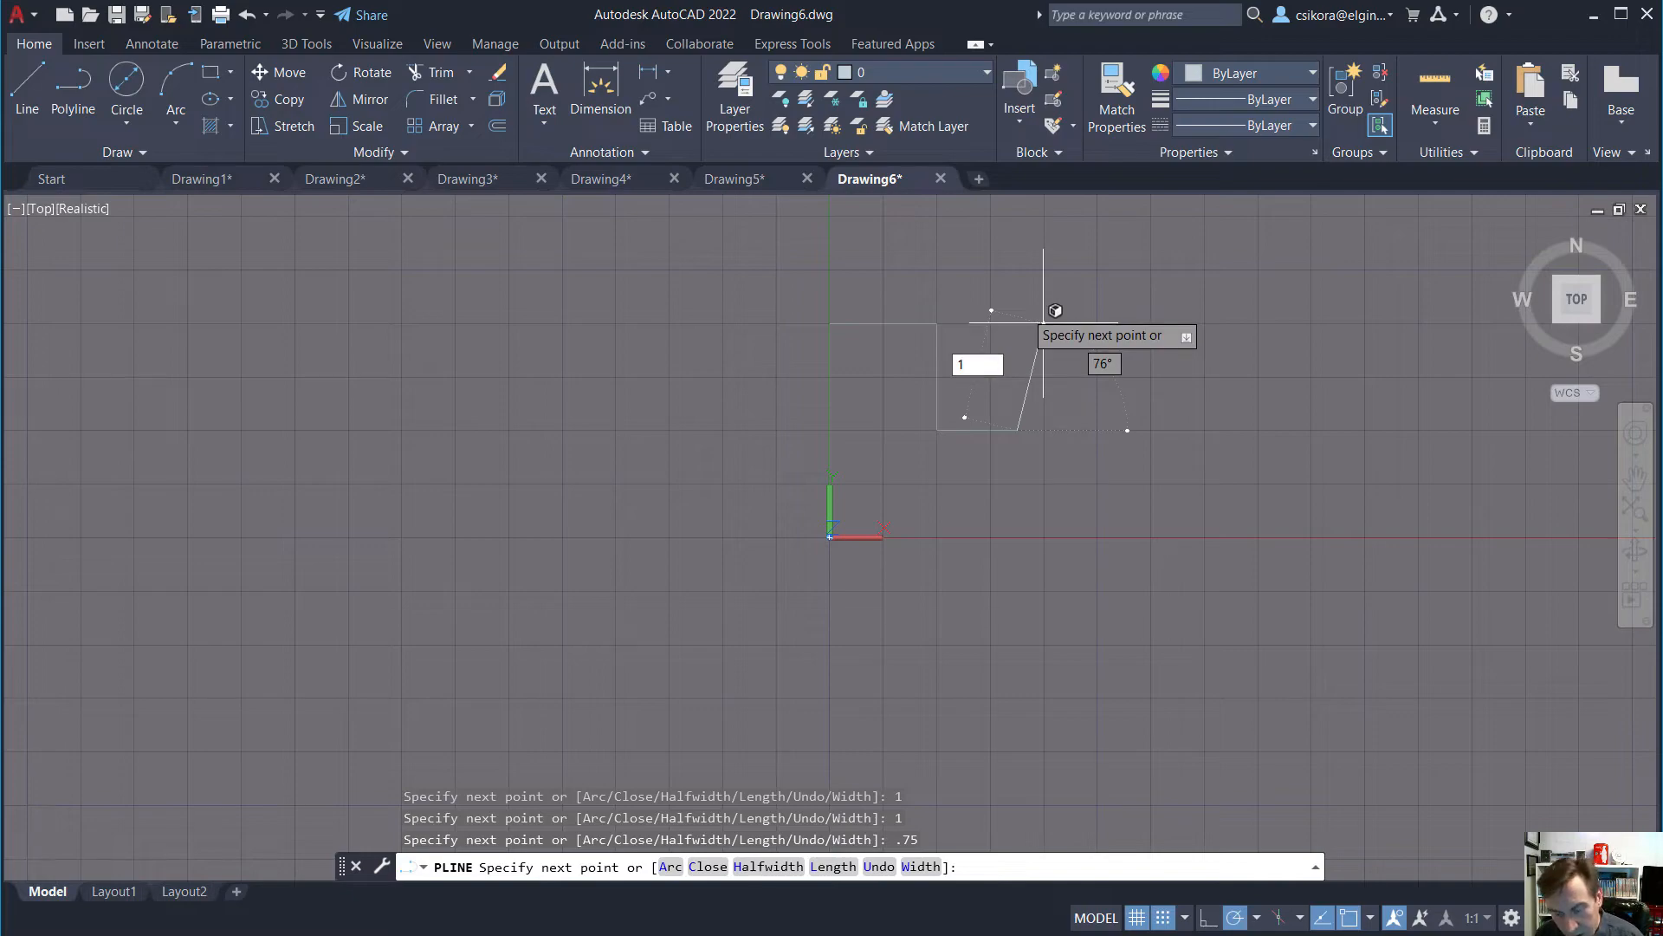
key(Return)
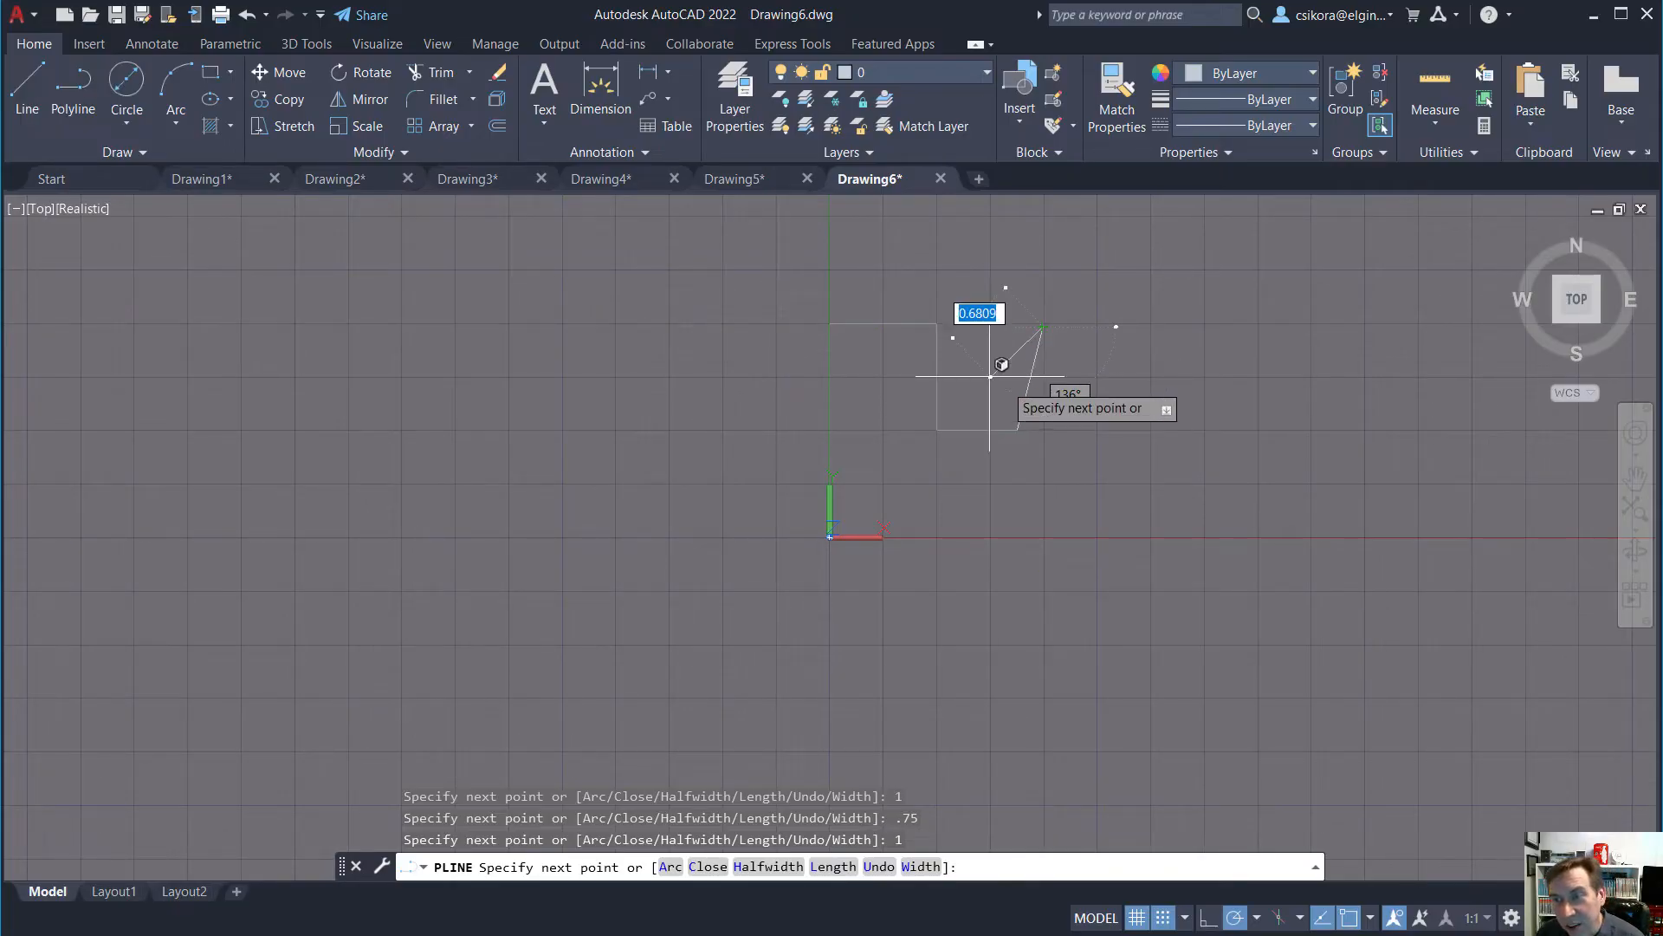
End the polyline and undo it completely
key(Escape)
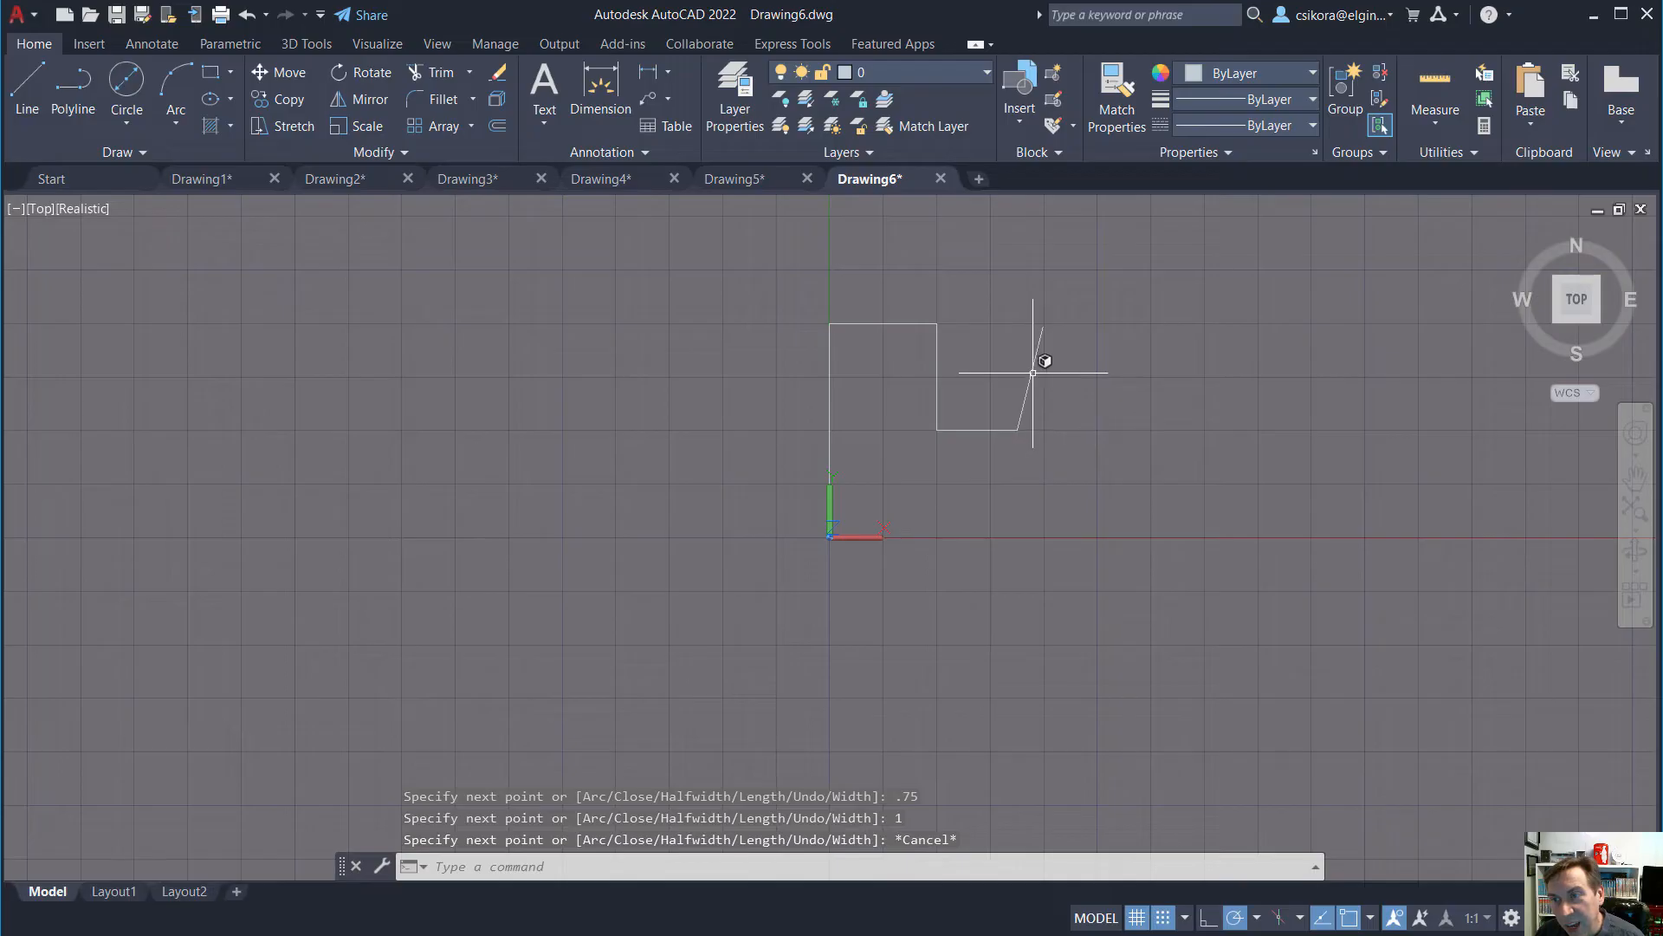
click(1033, 372)
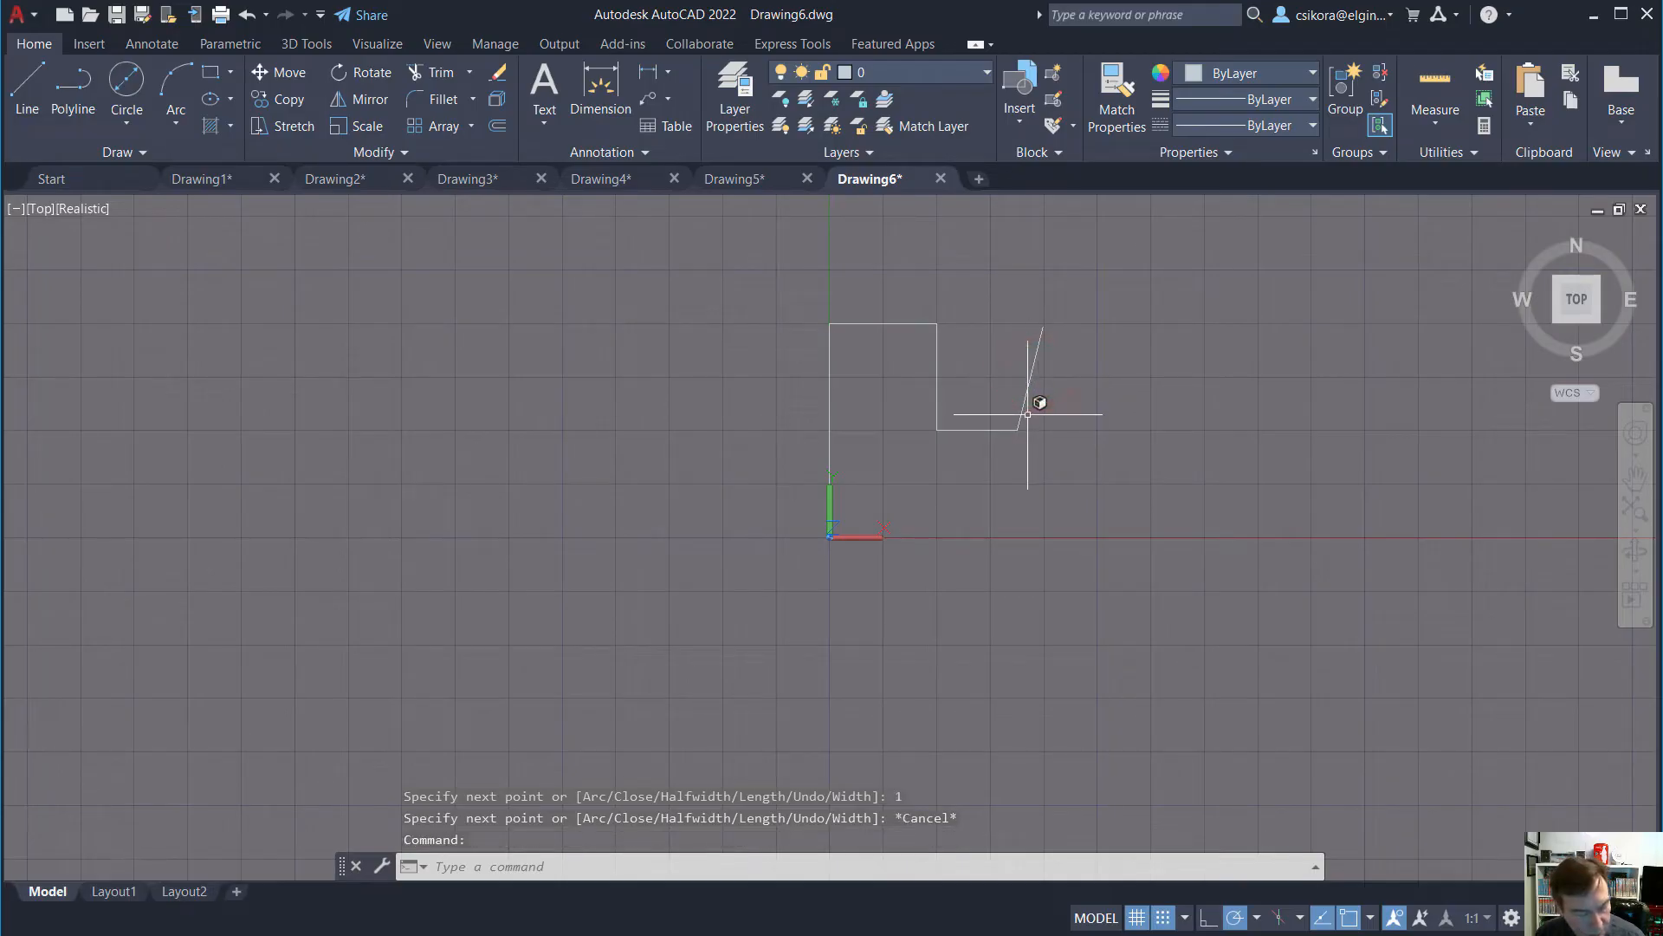
click(1028, 414)
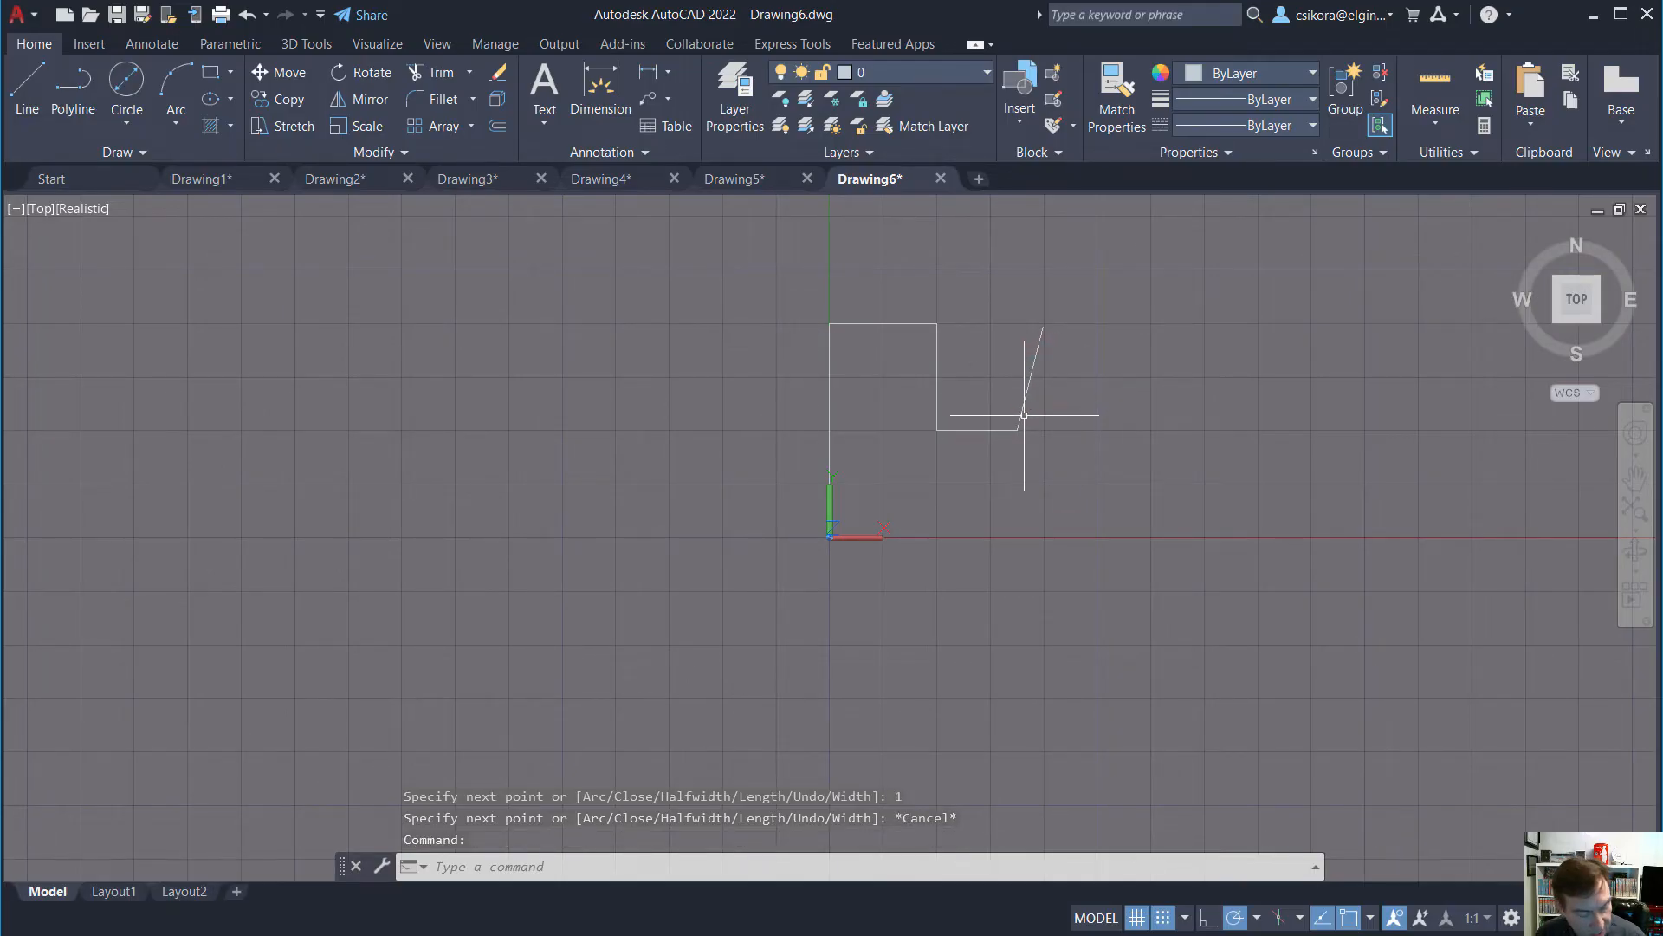
key(ctrl+z)
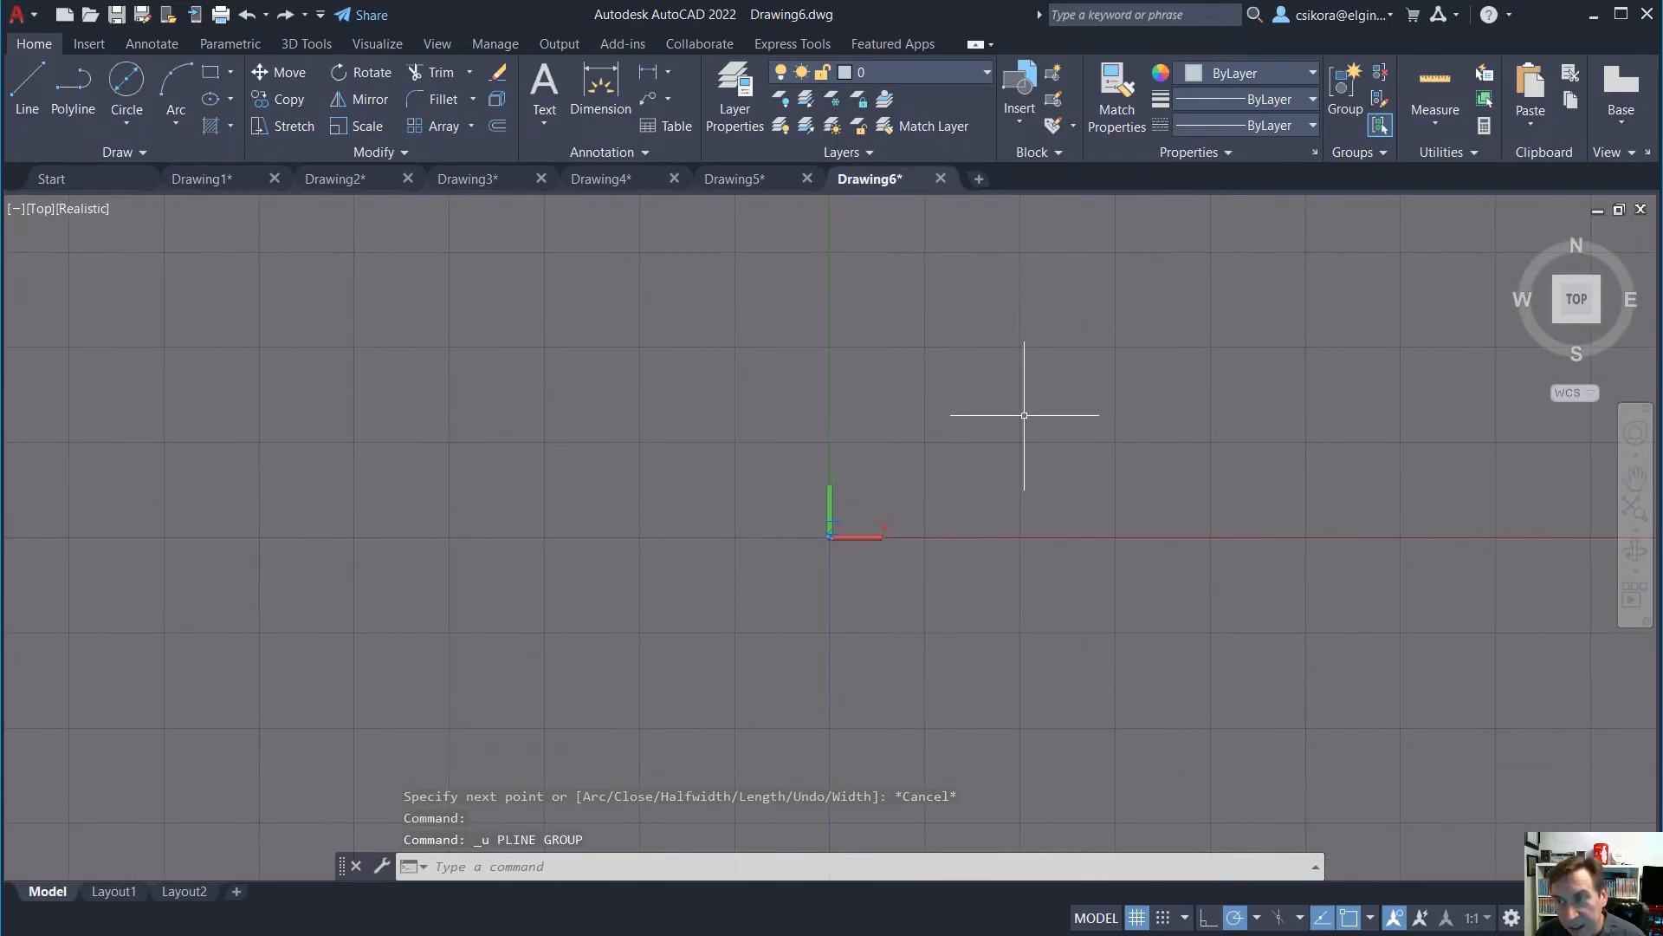
With grid snap on, draw lines from the origin 2 units straight up and 1 unit right
click(27, 86)
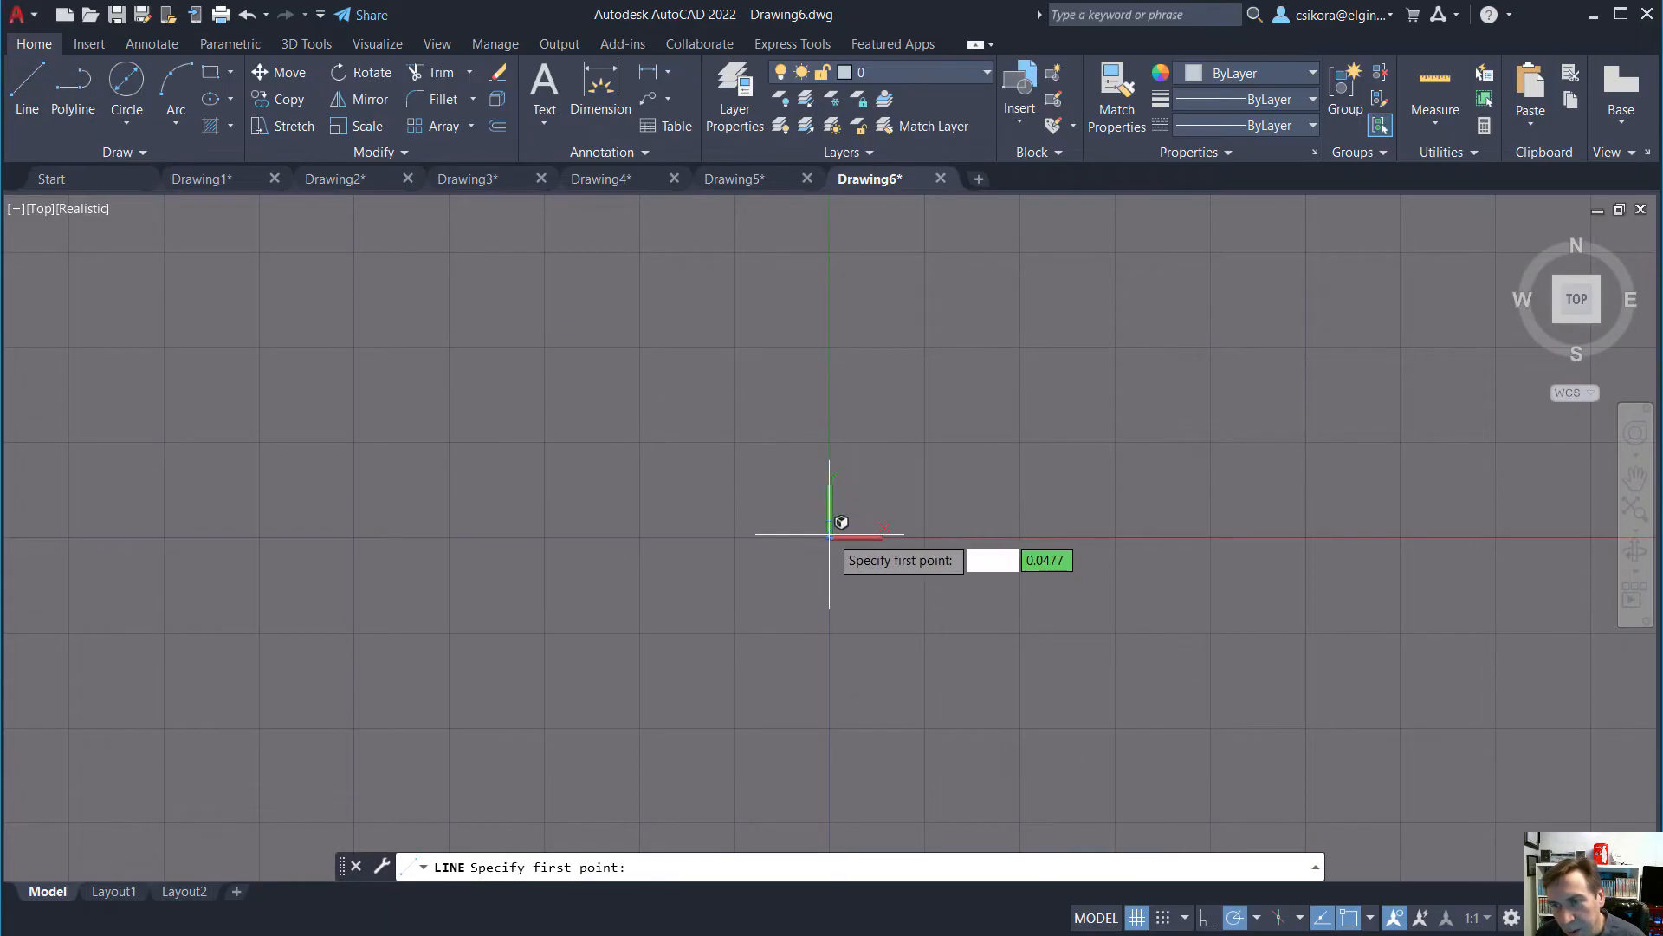
click(1163, 919)
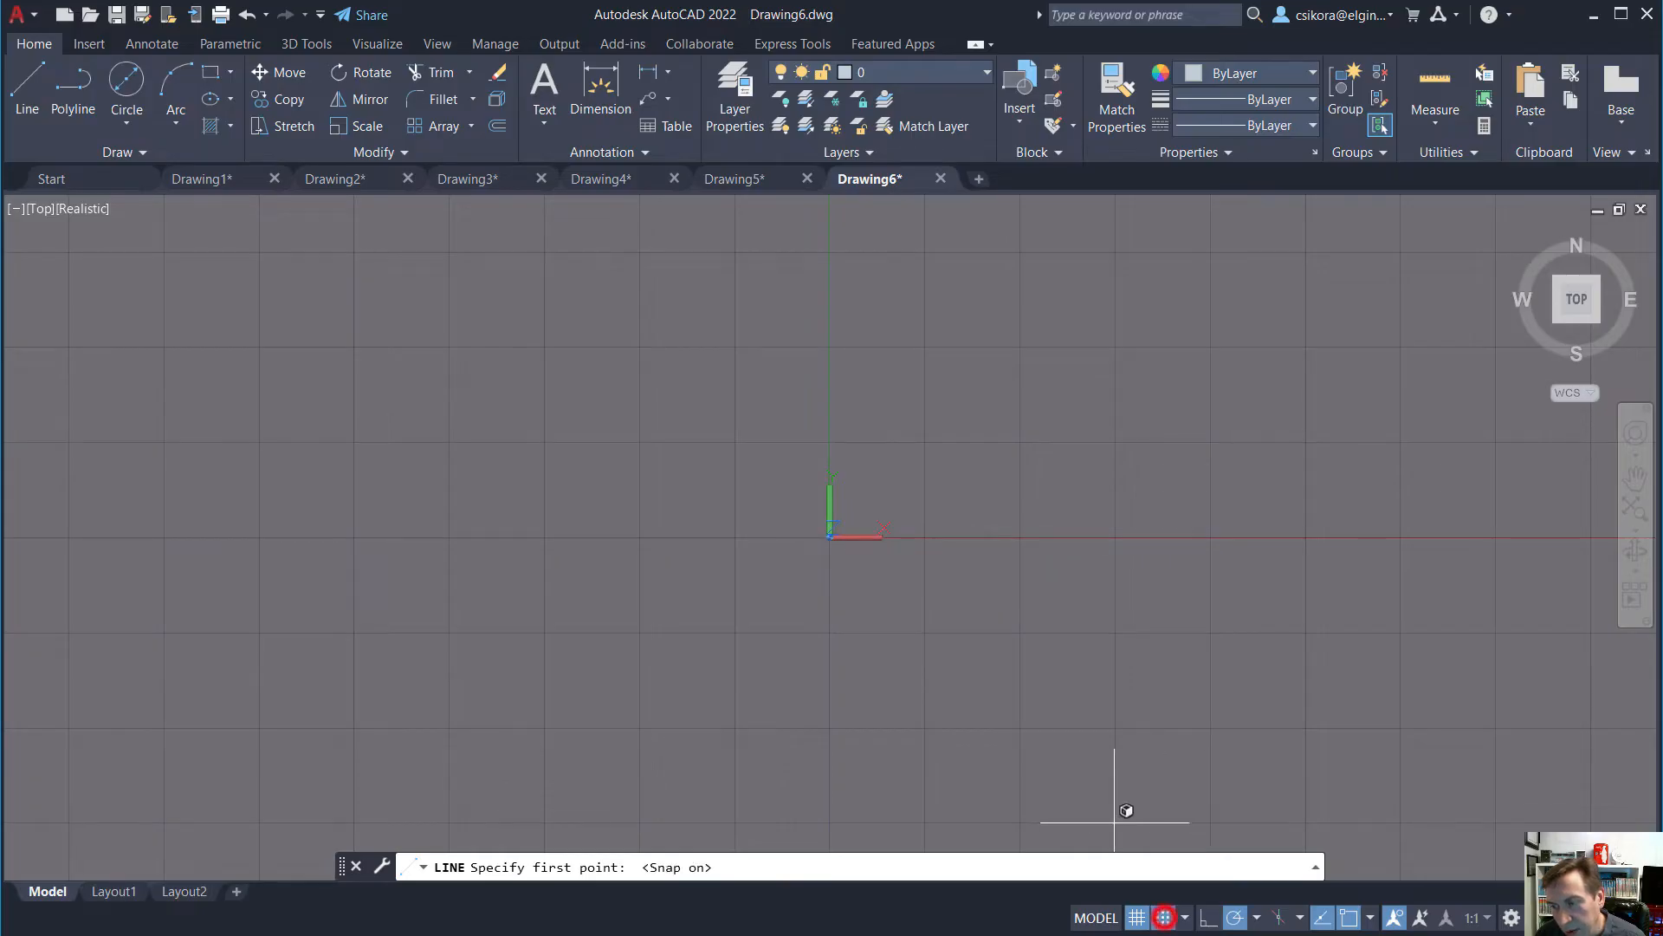
click(788, 533)
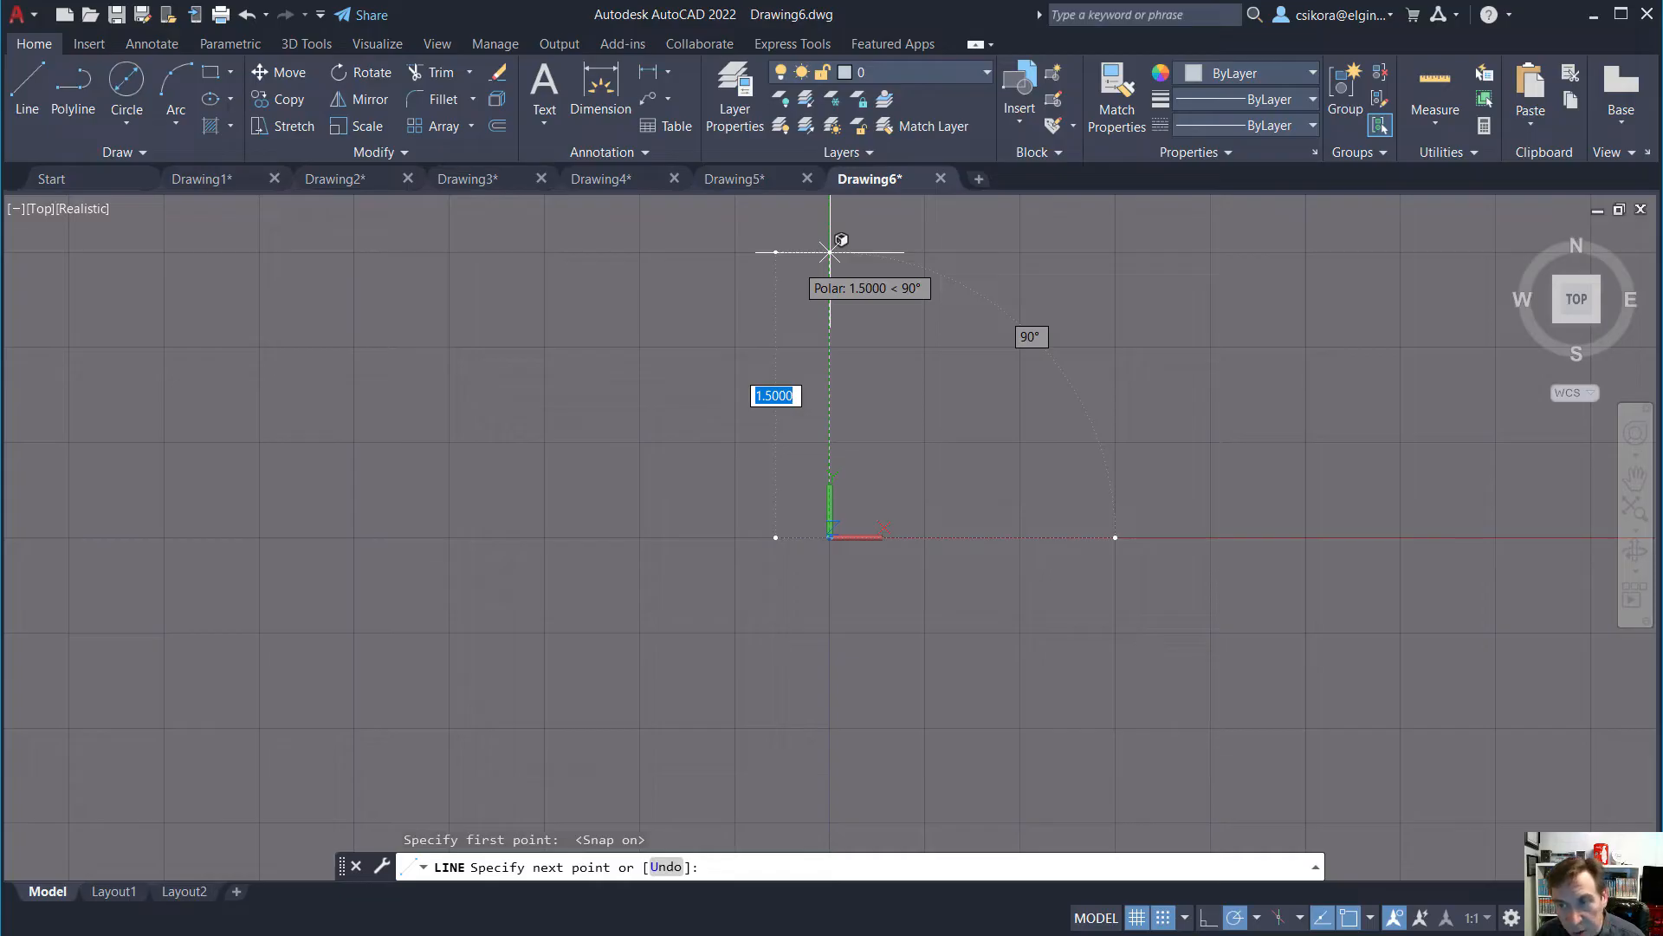
text(2)
key(Return)
scroll(625, 464, down, 2)
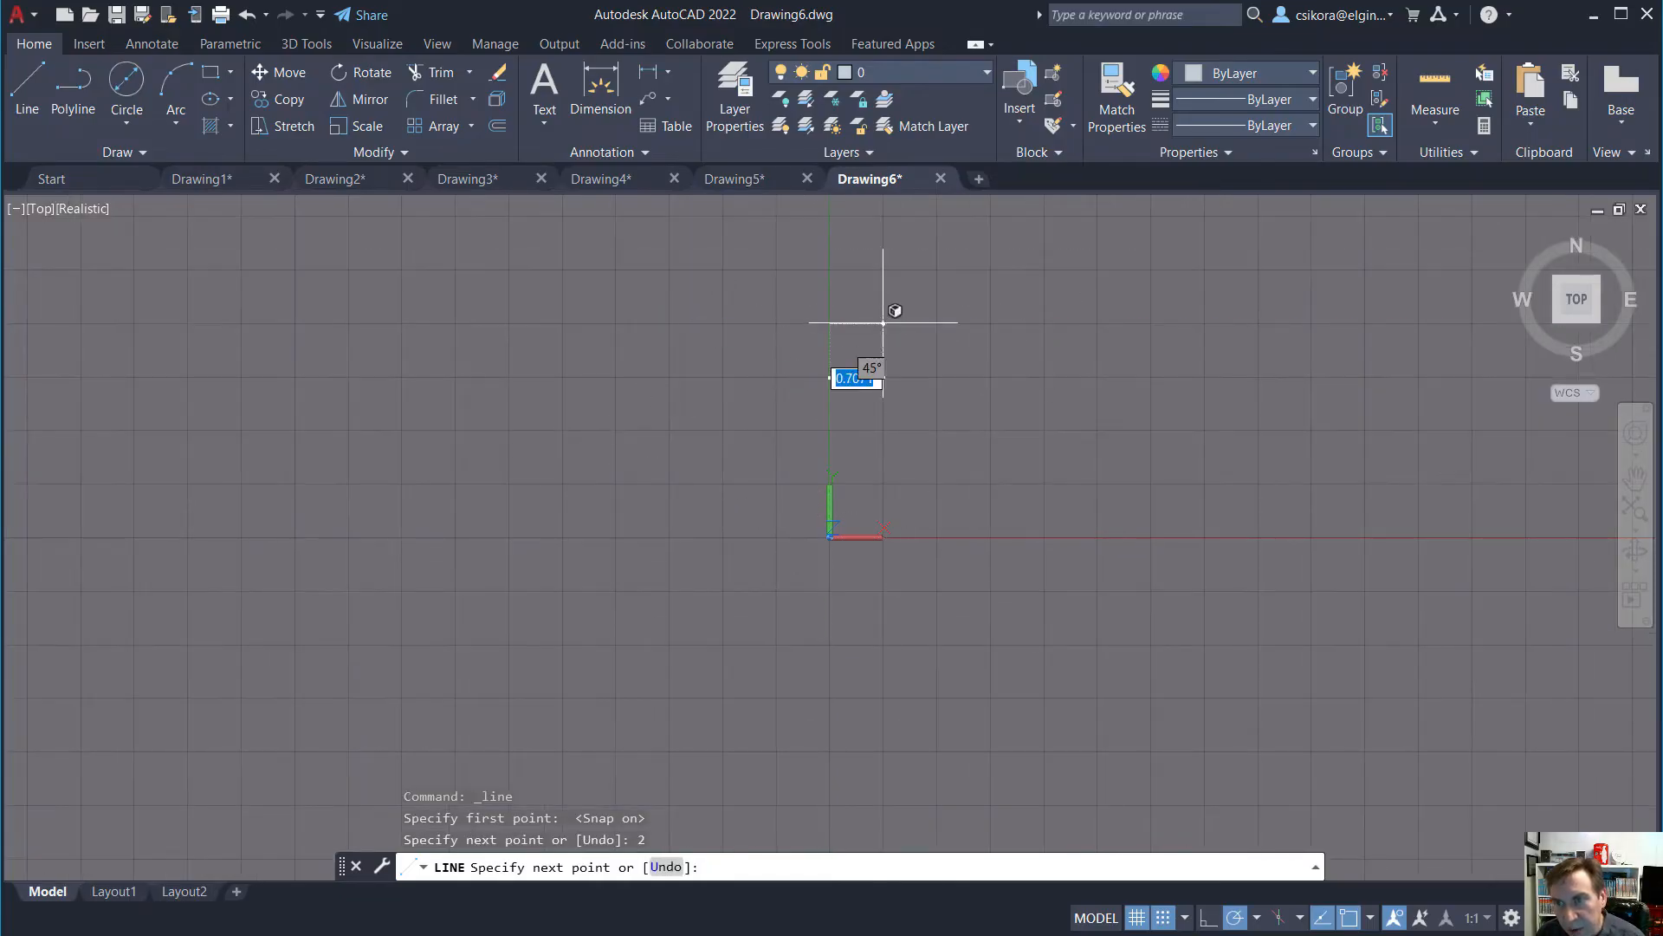
text(1)
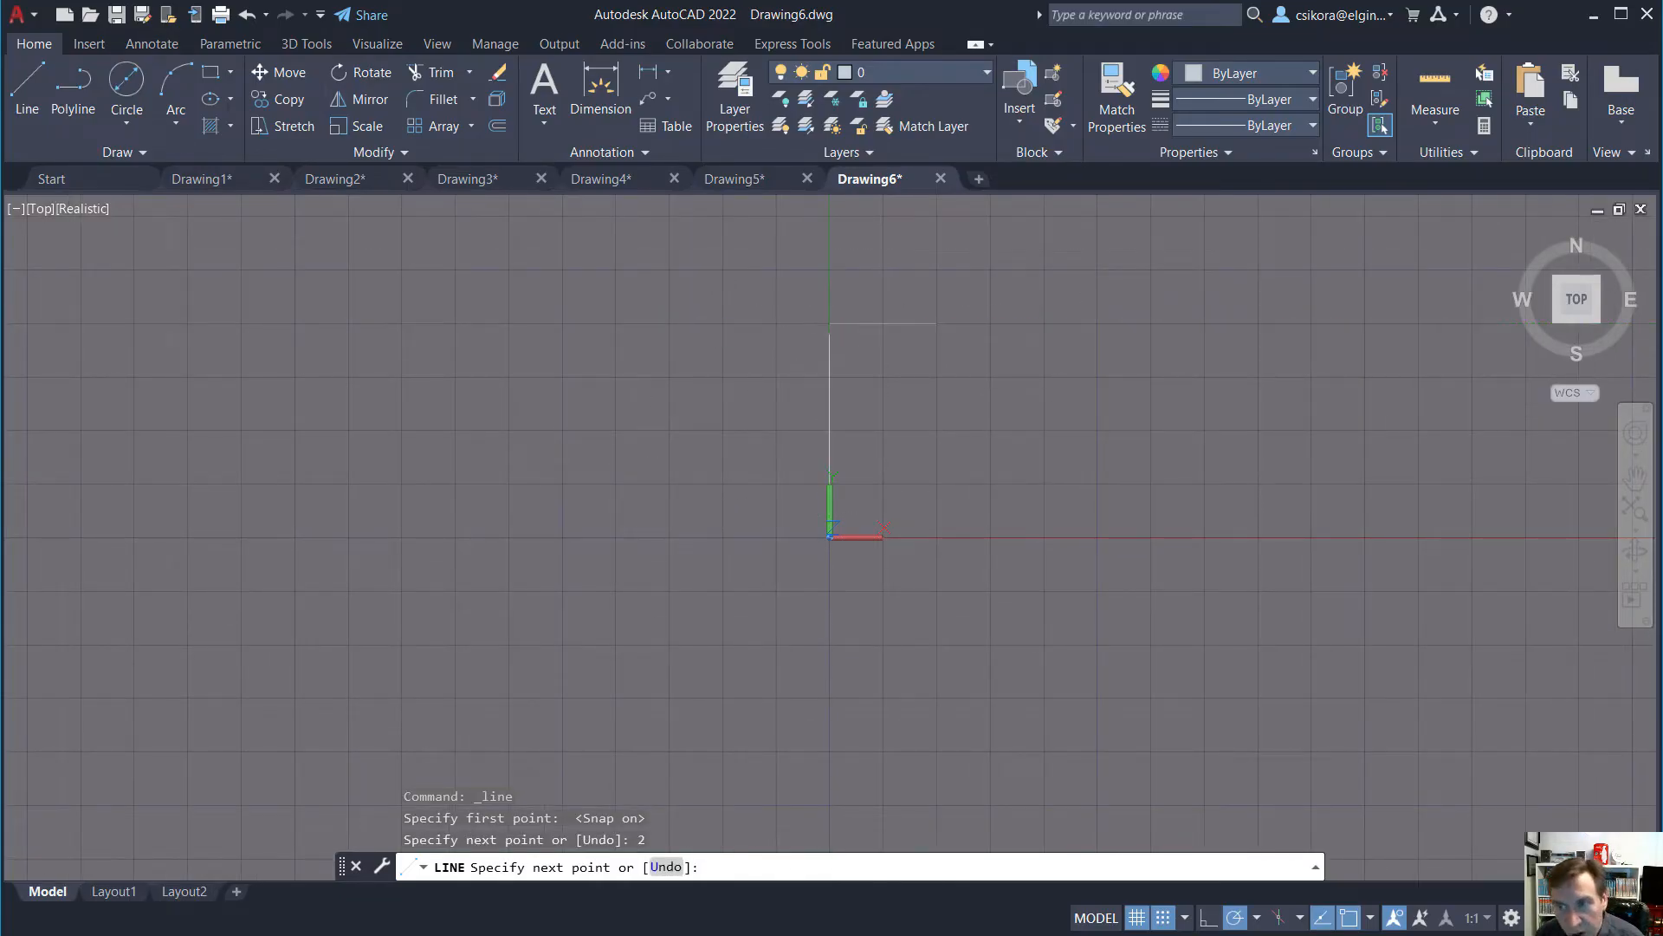
key(Return)
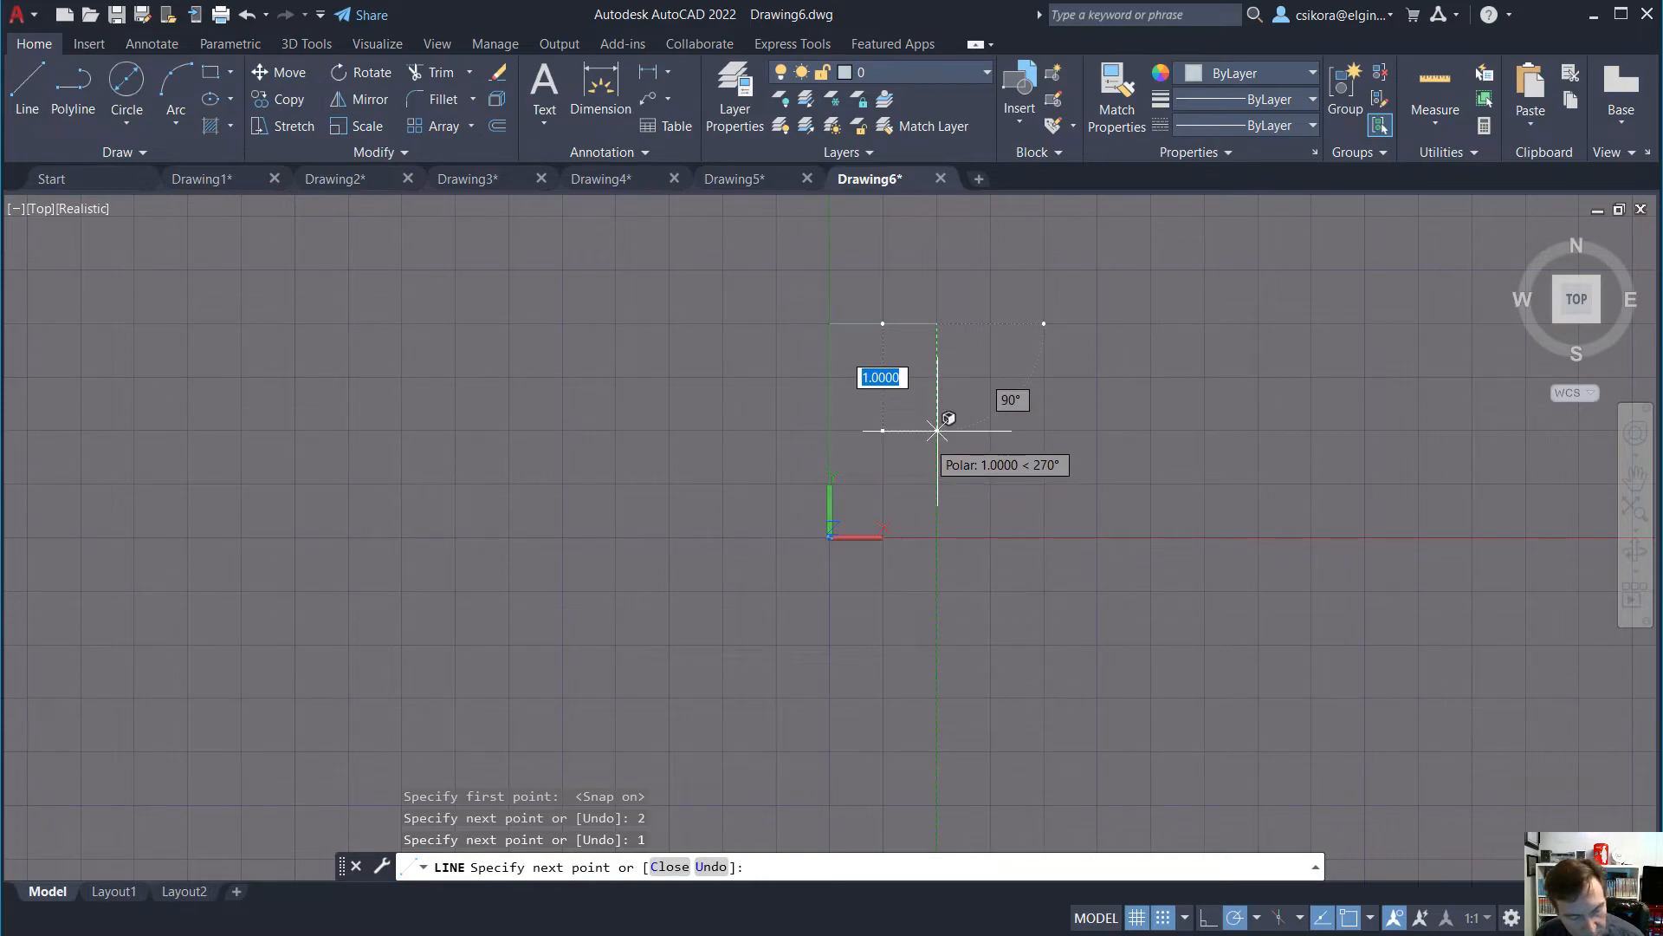
Continue the outline with a line 1 unit down and a line .75 unit right to form the notch
text(1)
key(Return)
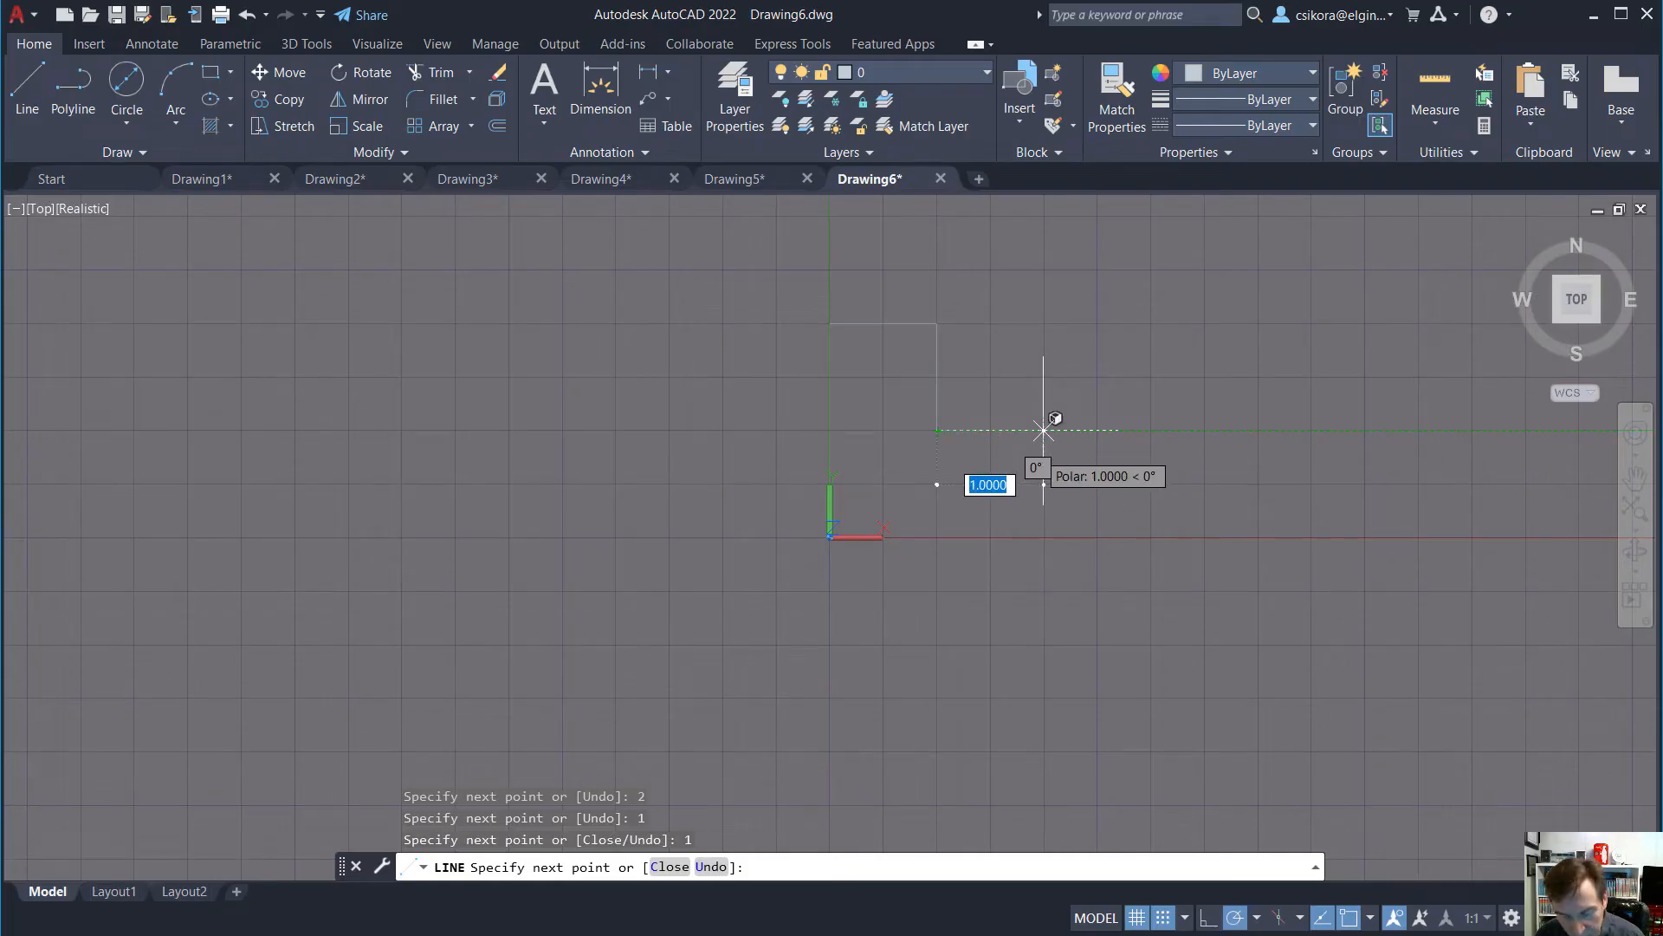
text(.75)
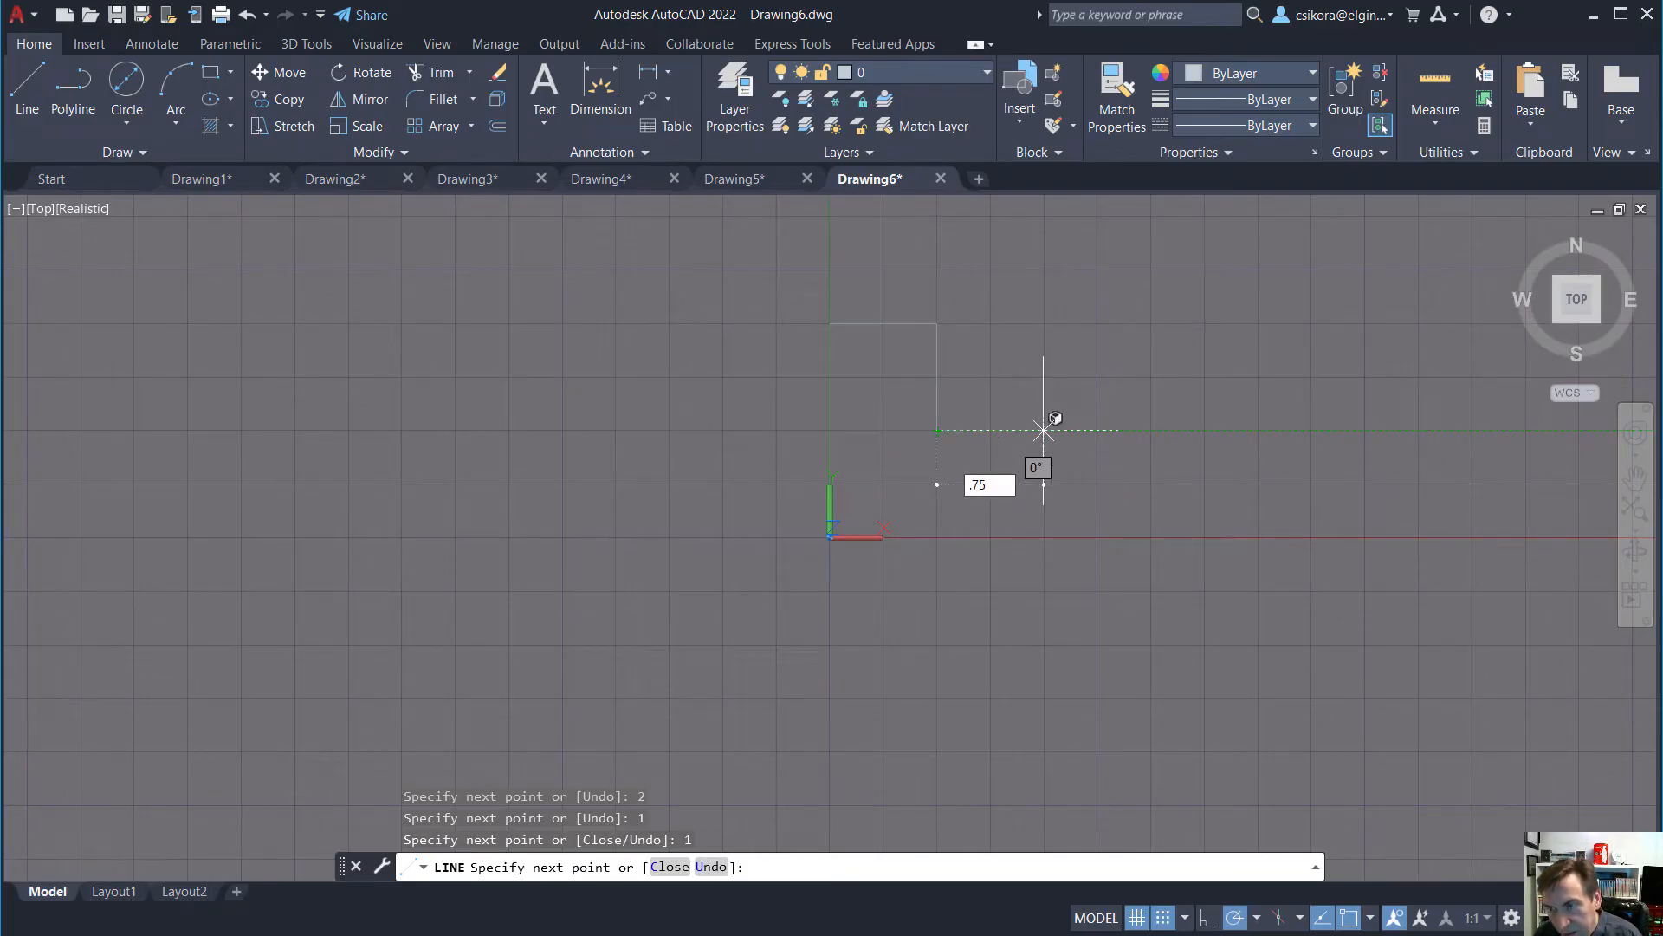
key(Return)
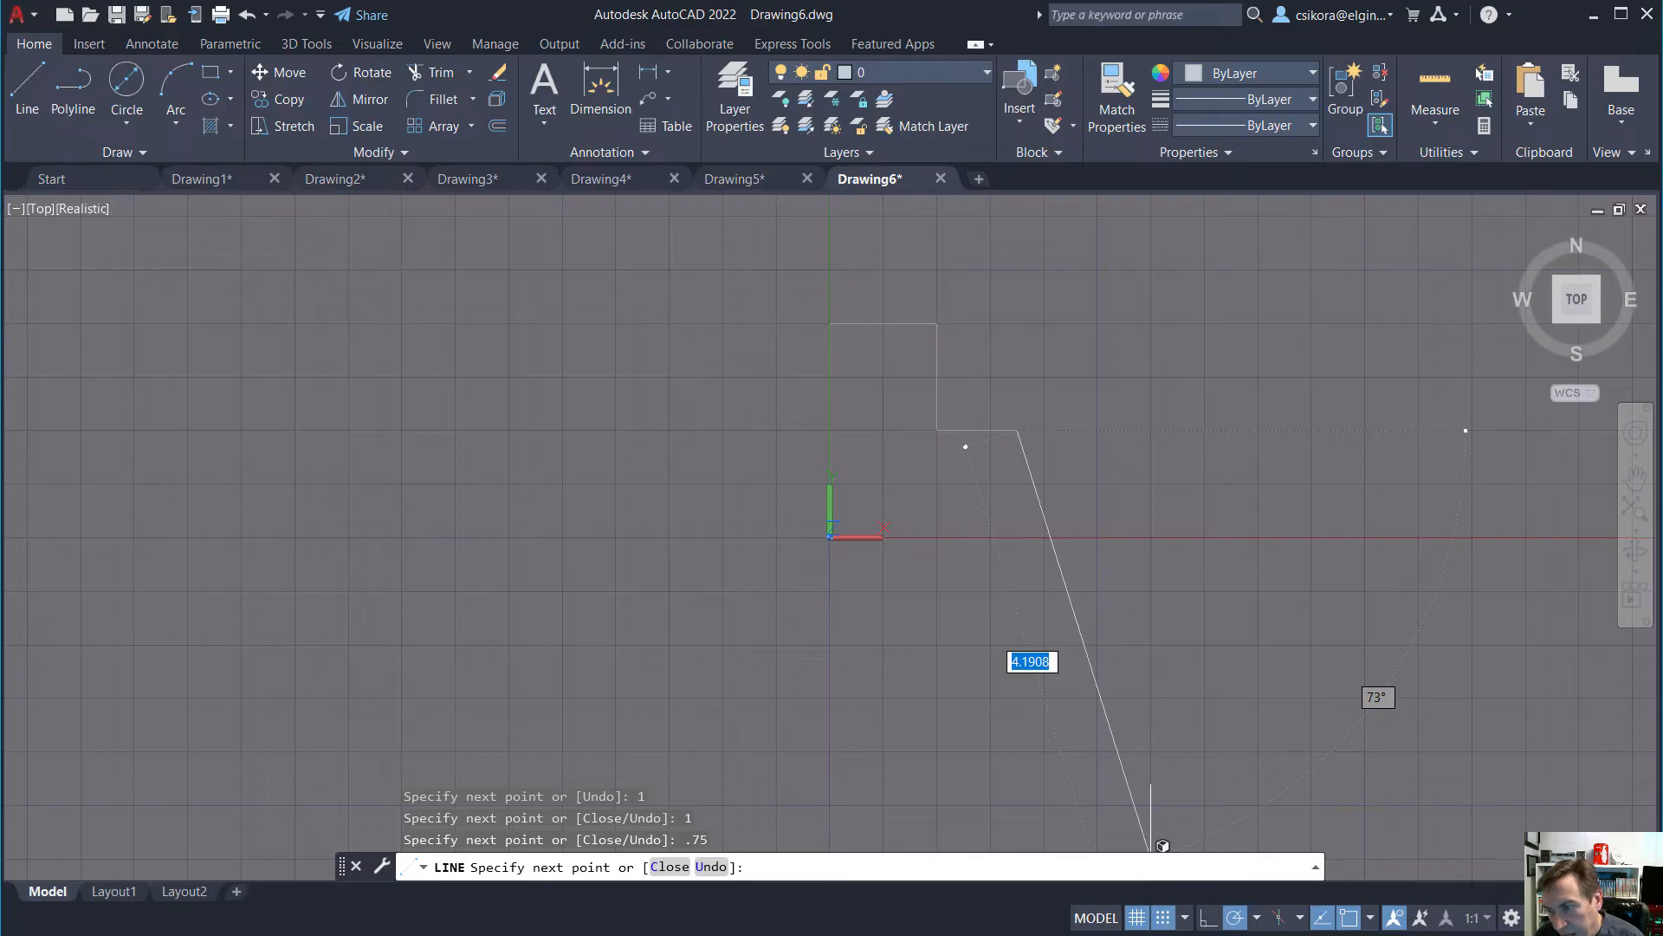
Turn off grid snap, draw the notch's far side up level with the first top edge and continue .8 unit right
click(1163, 918)
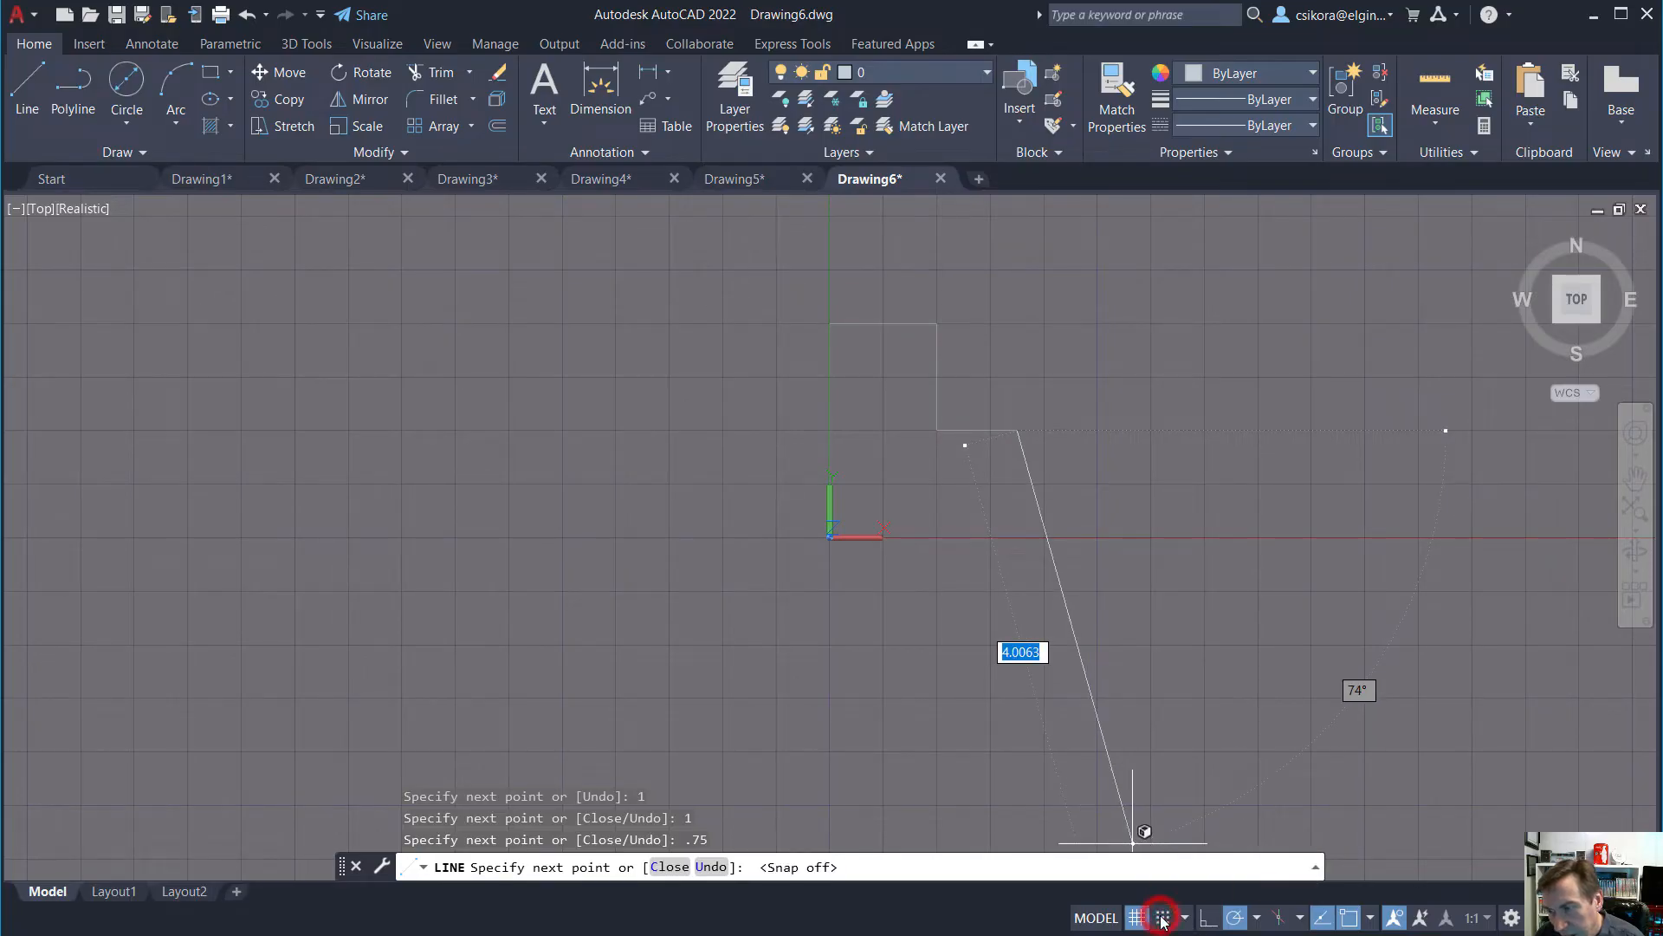
click(1017, 323)
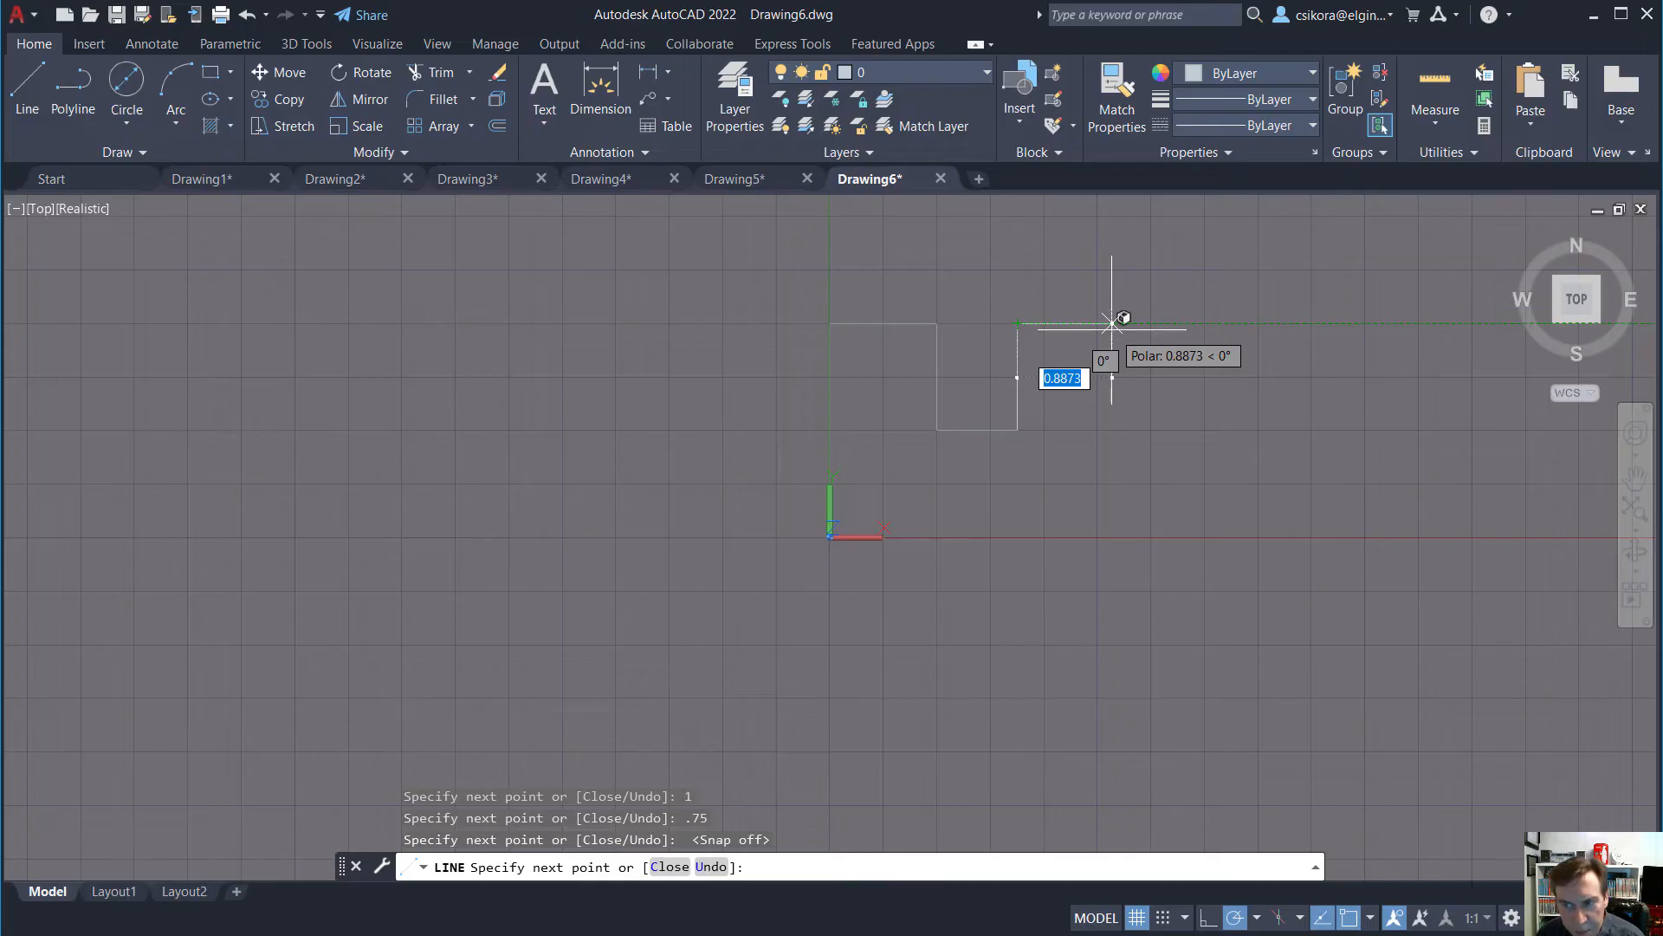
text(.)
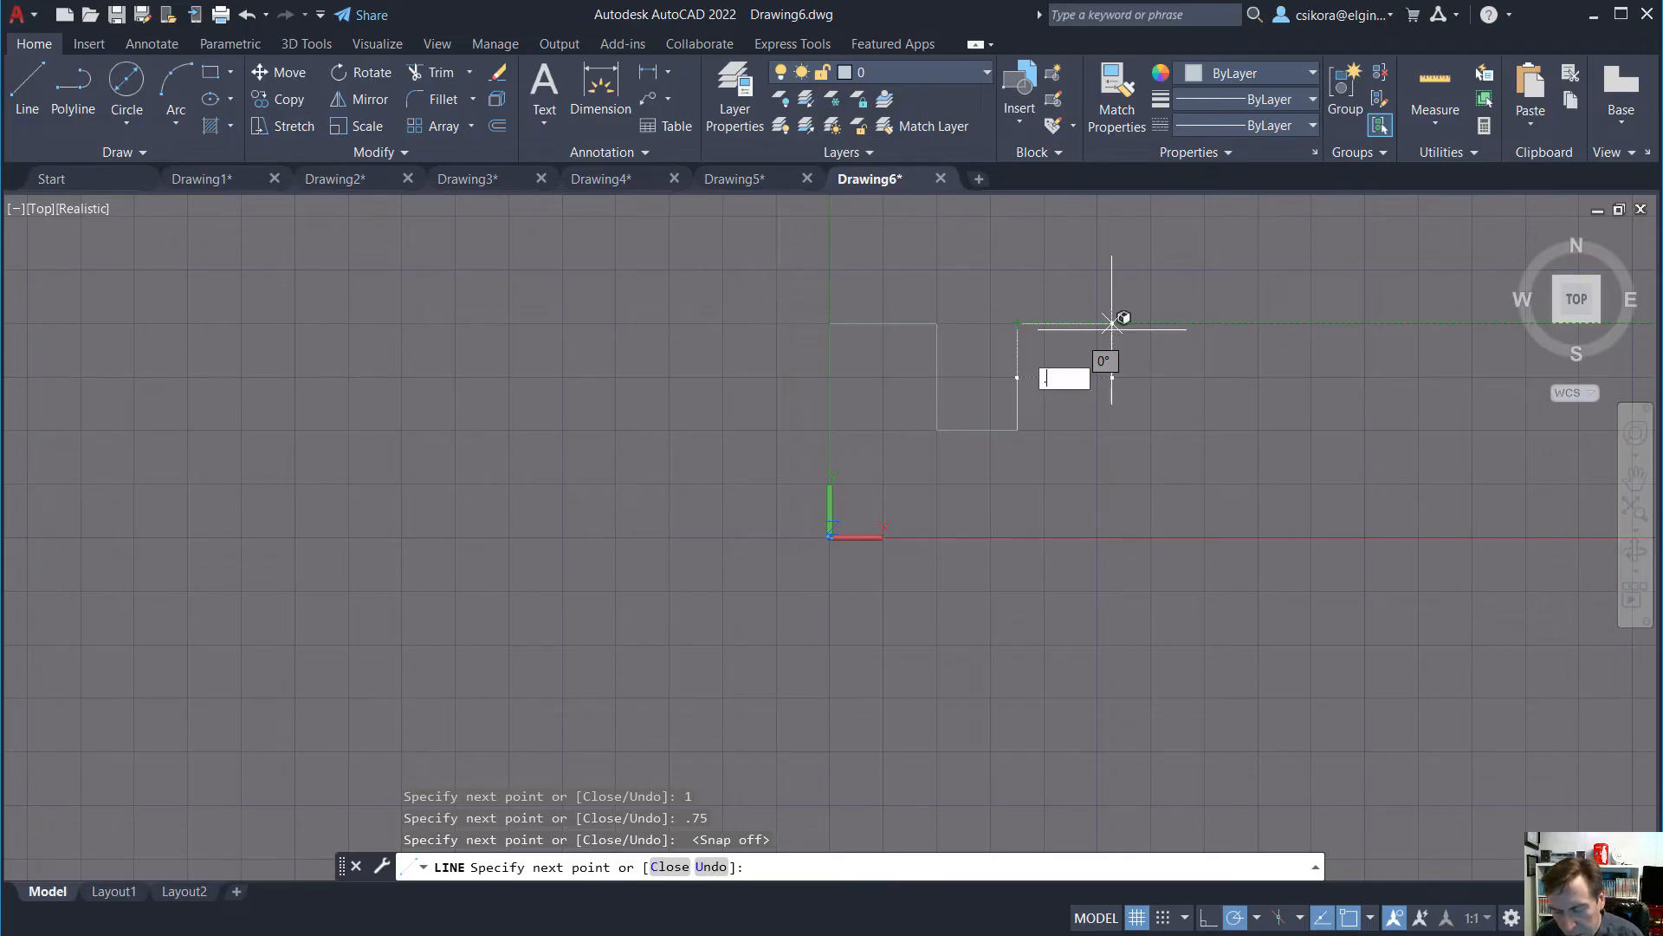
text(8)
key(Return)
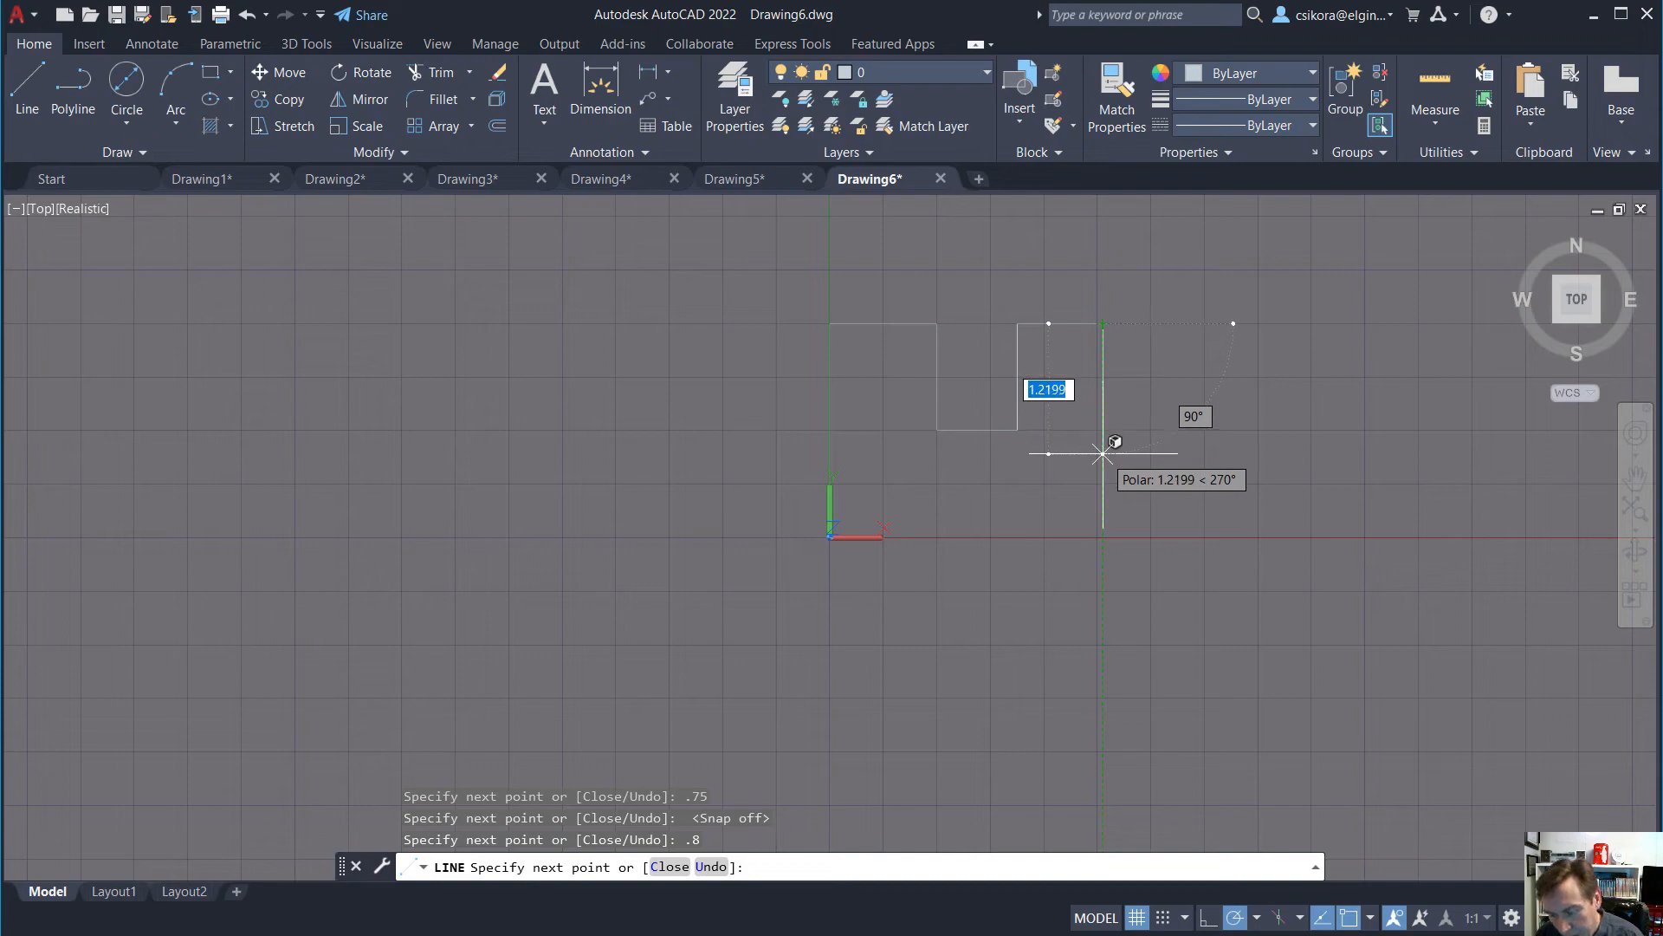
Continue the outline with a line 1.25 units down and a line 1 unit right to form the step
text(1.25)
key(Return)
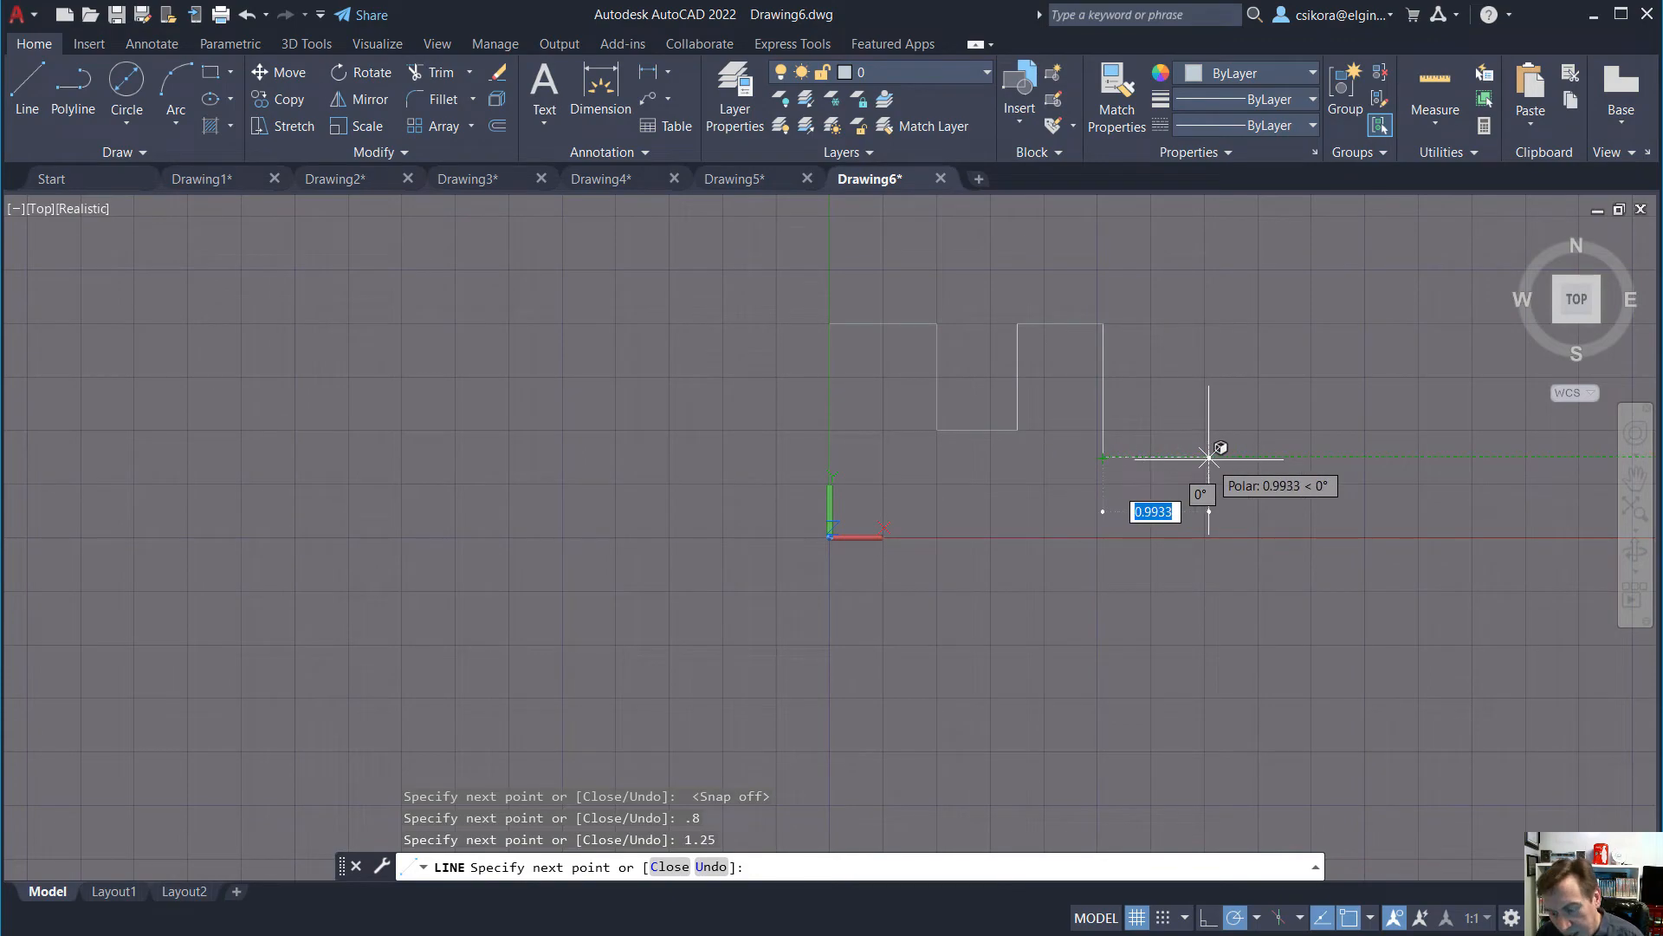
text(1)
key(Return)
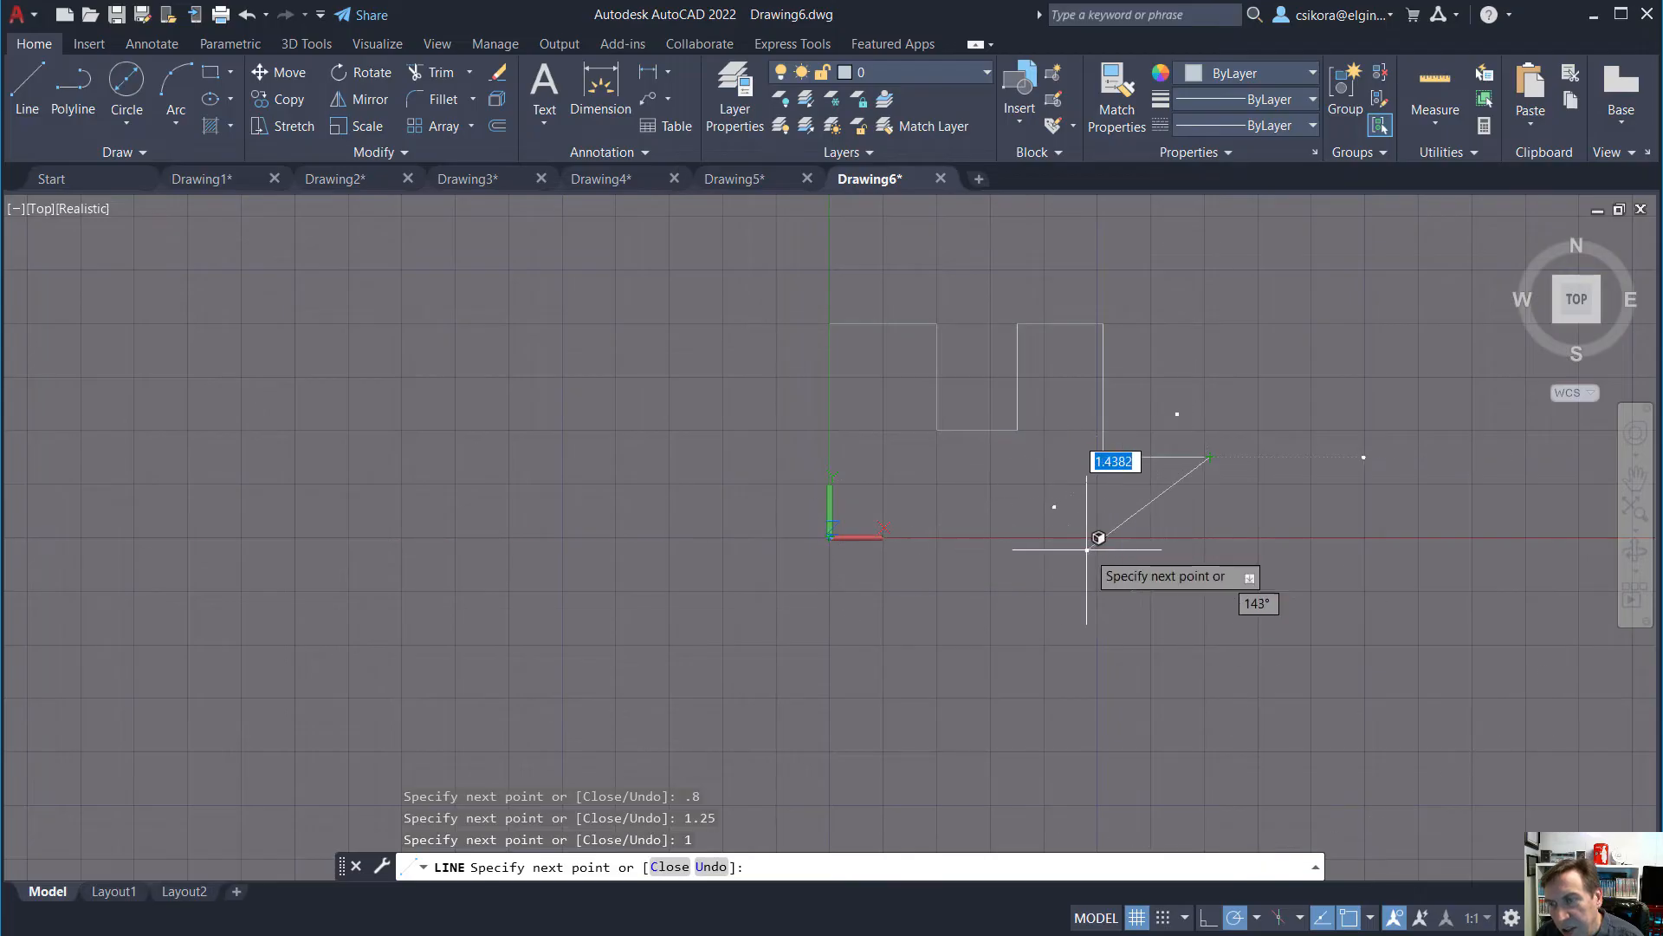
Draw the end edge straight down to the X axis, close the outline back to the origin and end the Line command
click(1209, 539)
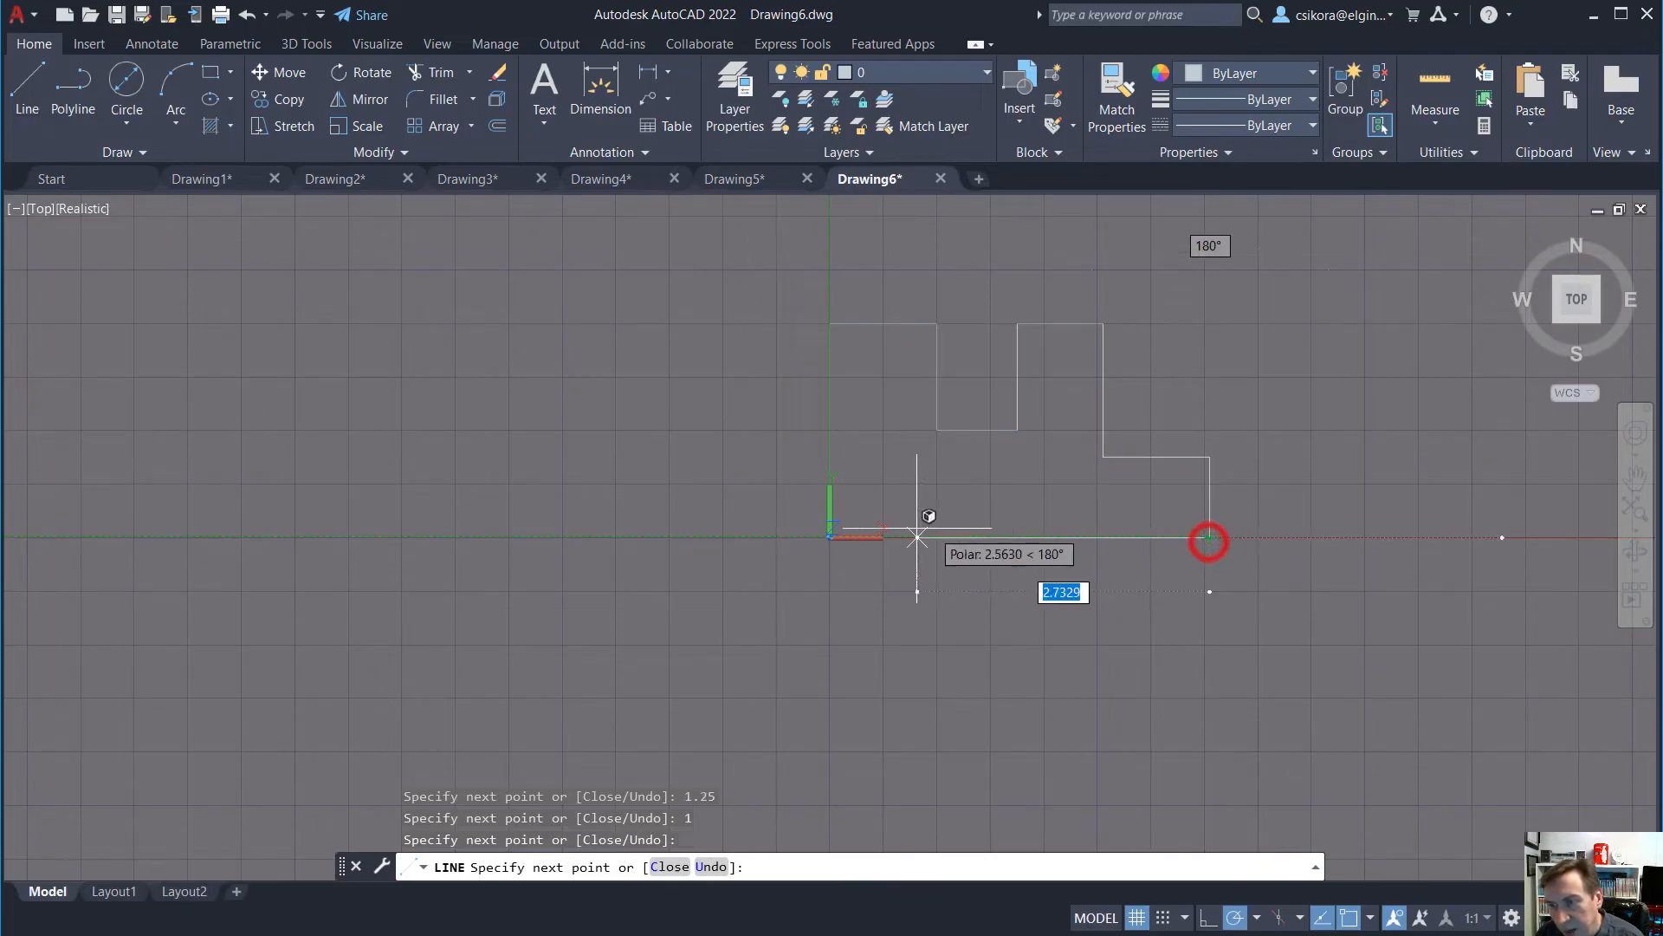
click(829, 538)
key(Escape)
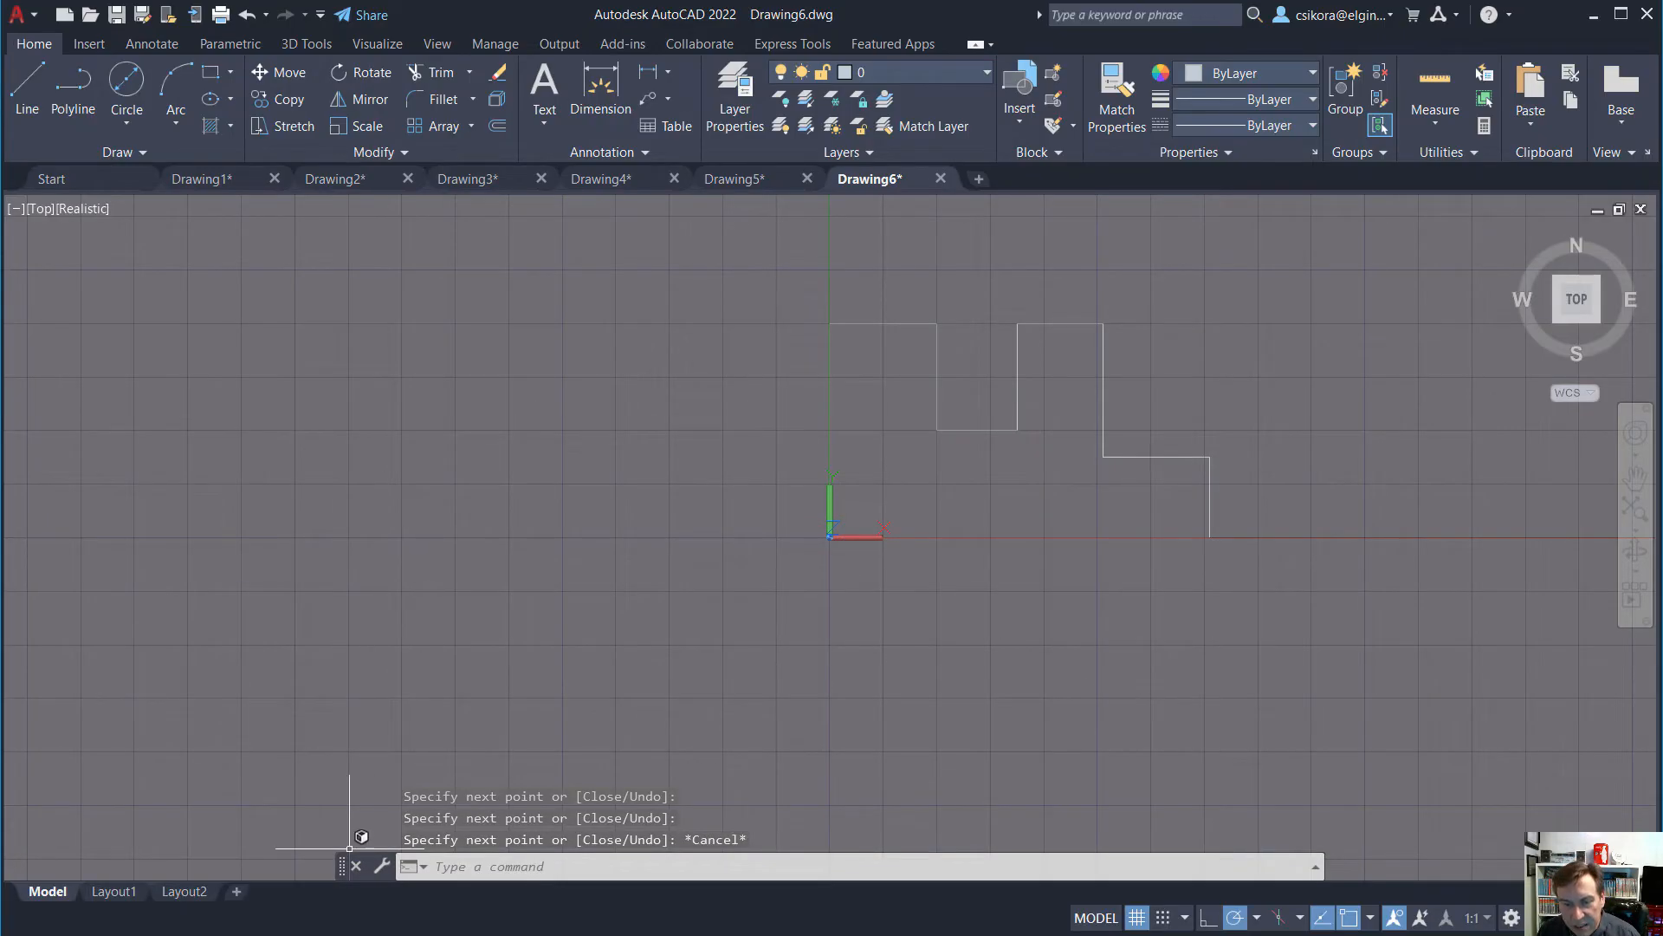
Check the part's reference drawing in the browser and apply AutoConstrain to all lines of the stepped profile in AutoCAD
key(alt+Tab)
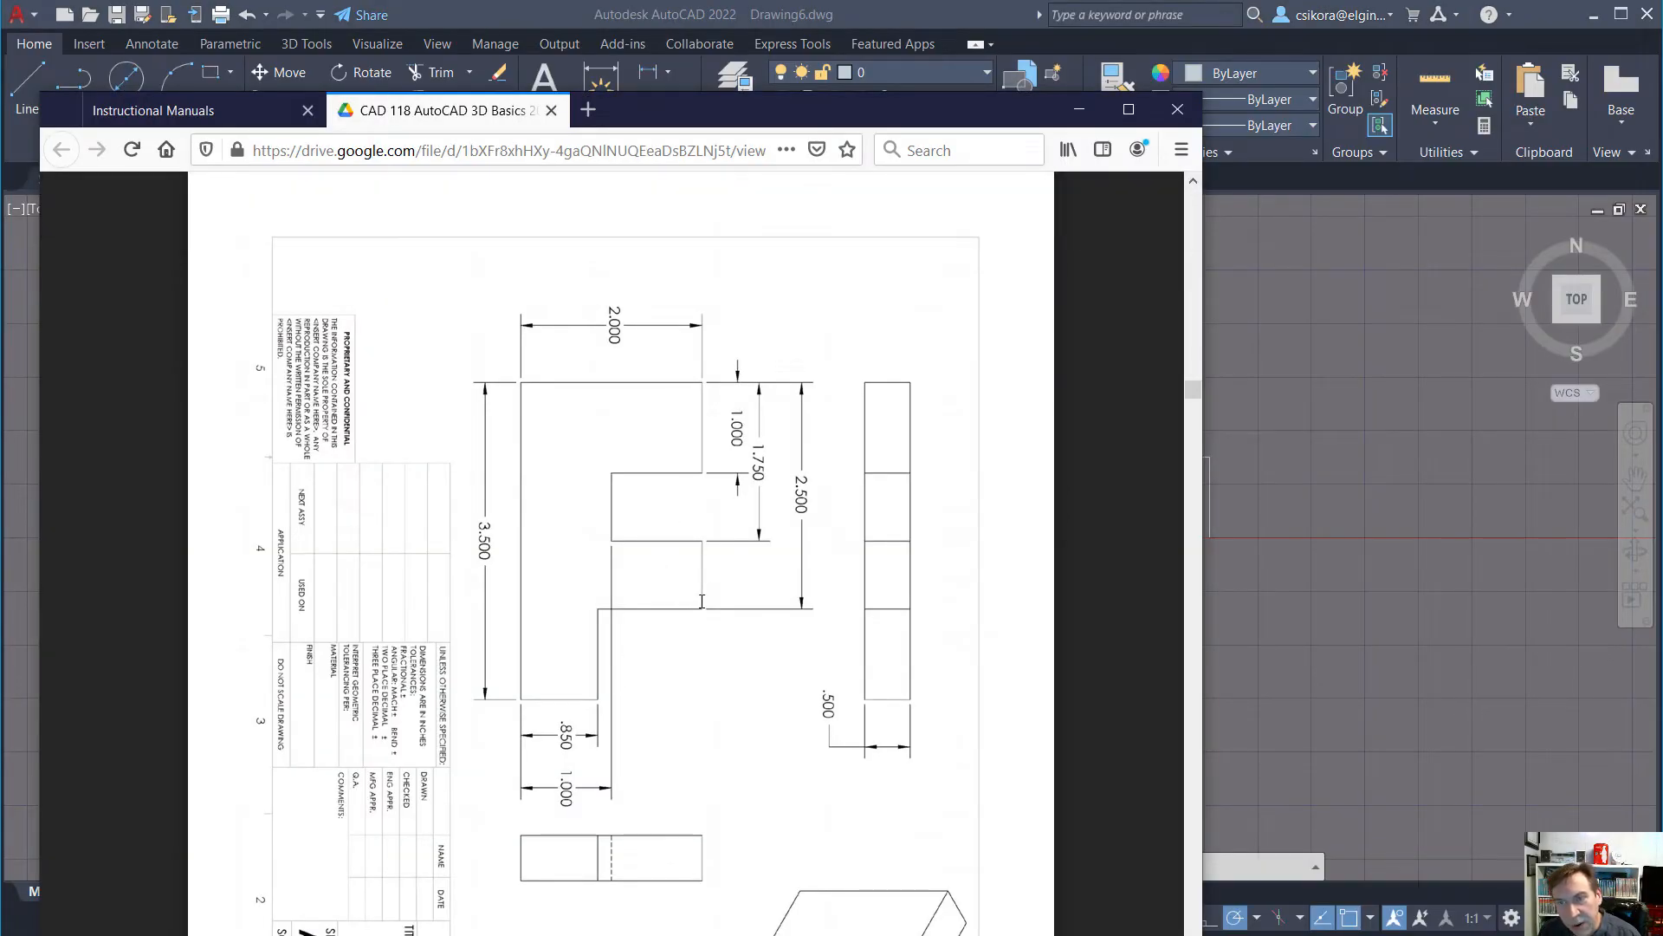
click(883, 16)
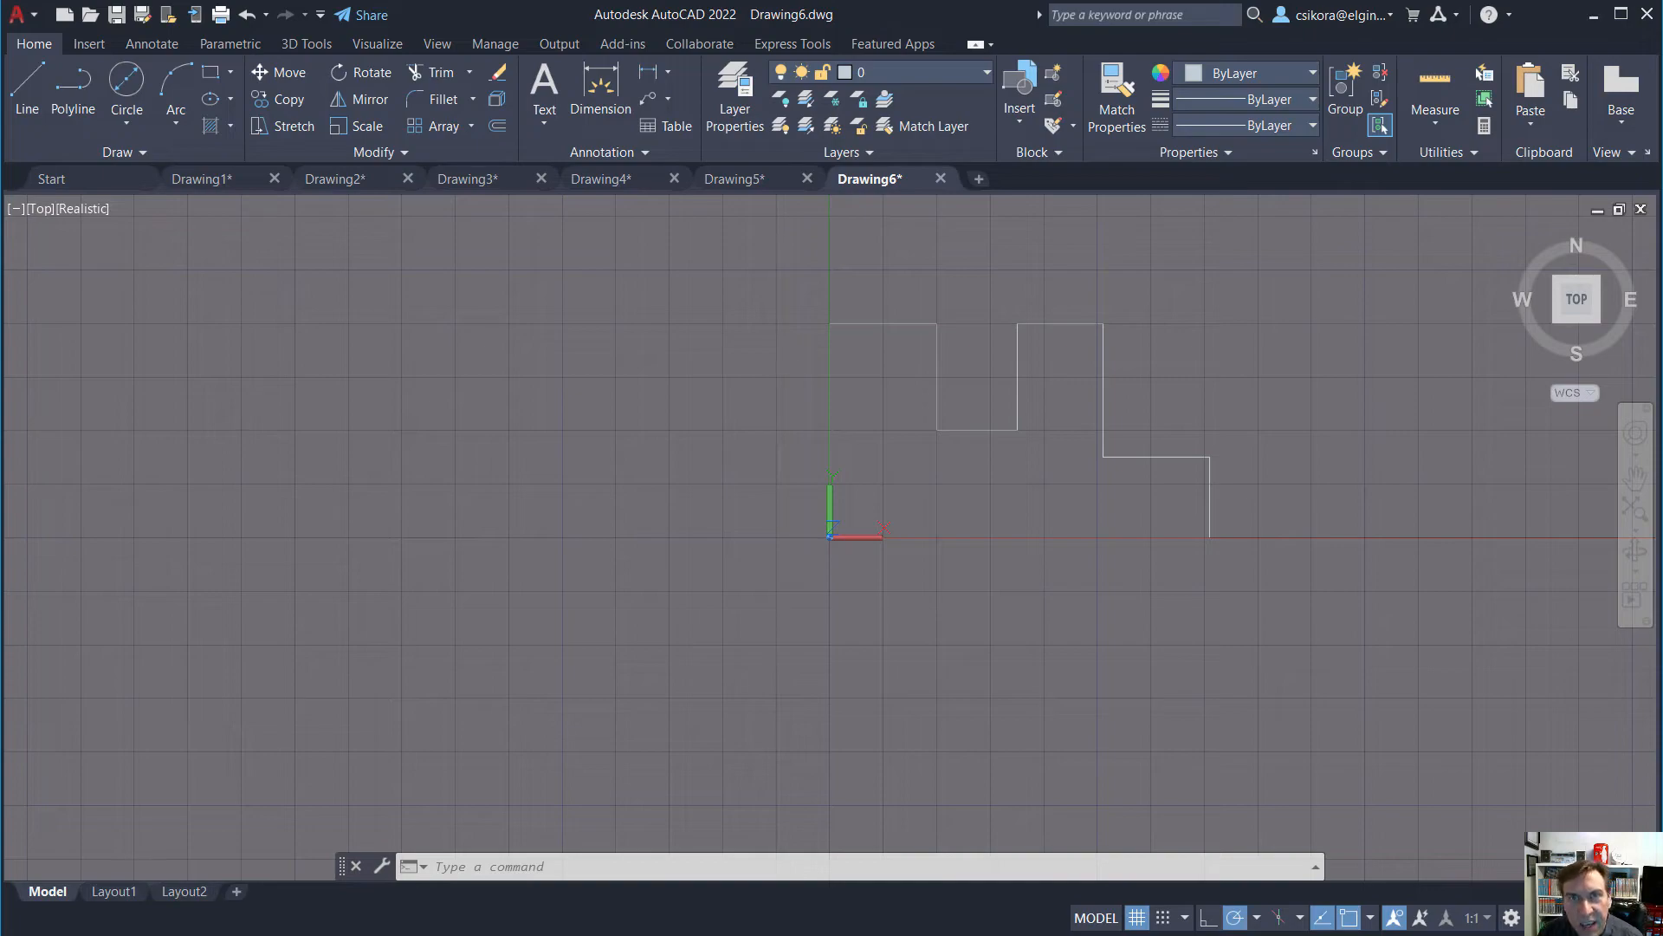
click(231, 45)
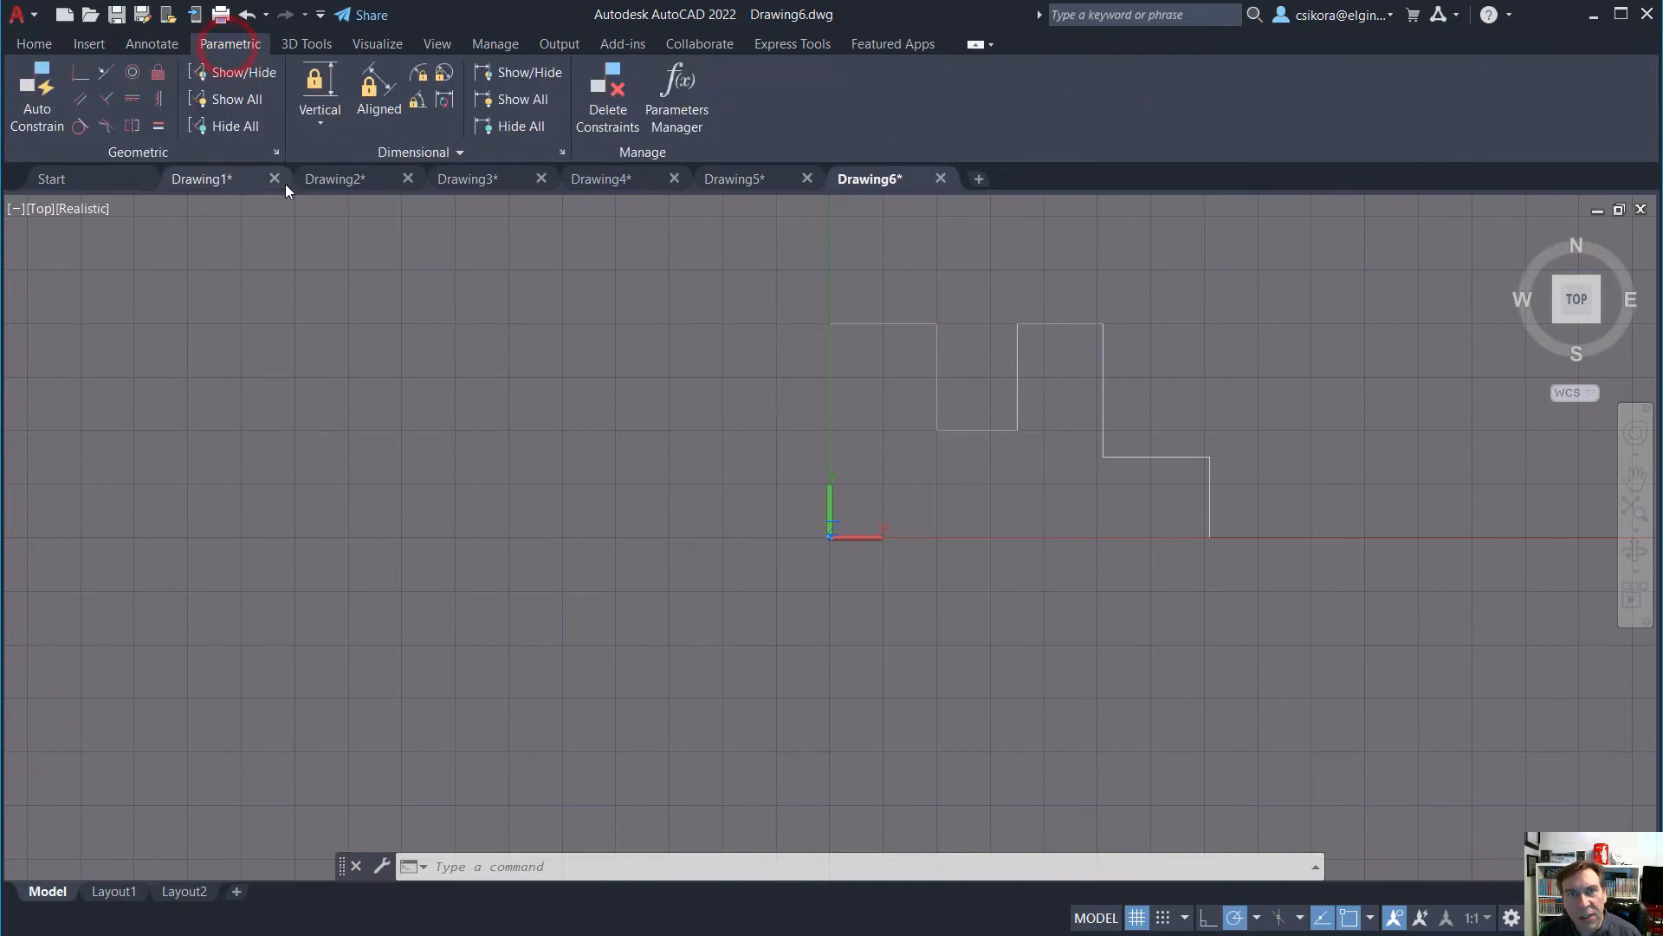
click(35, 94)
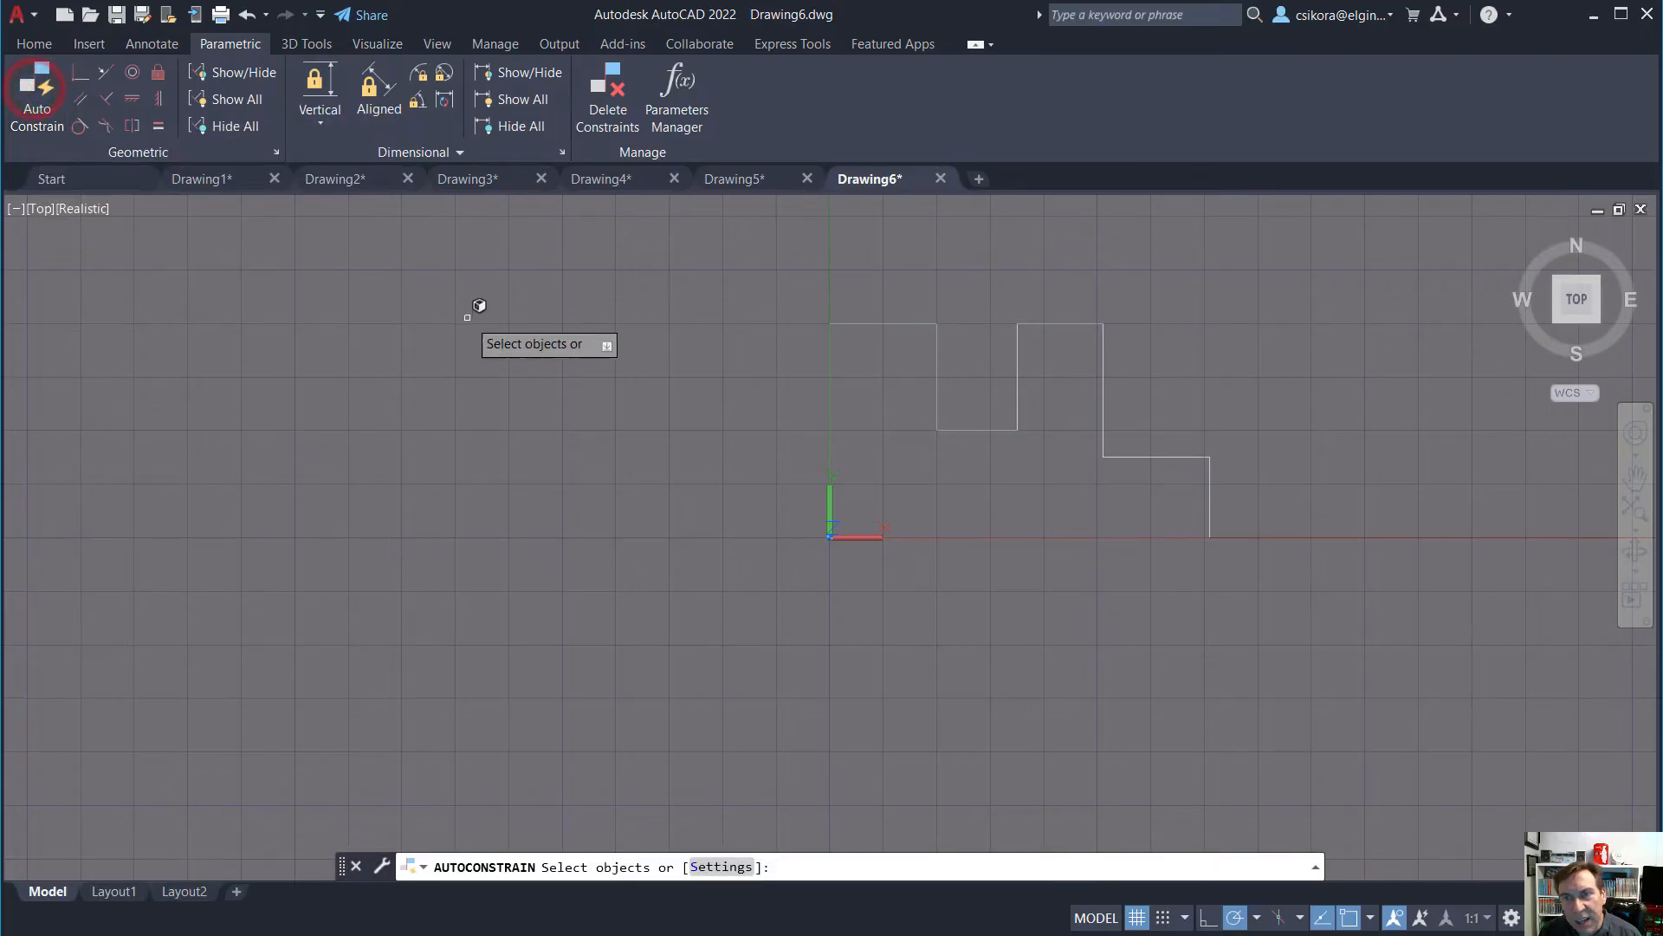
click(685, 255)
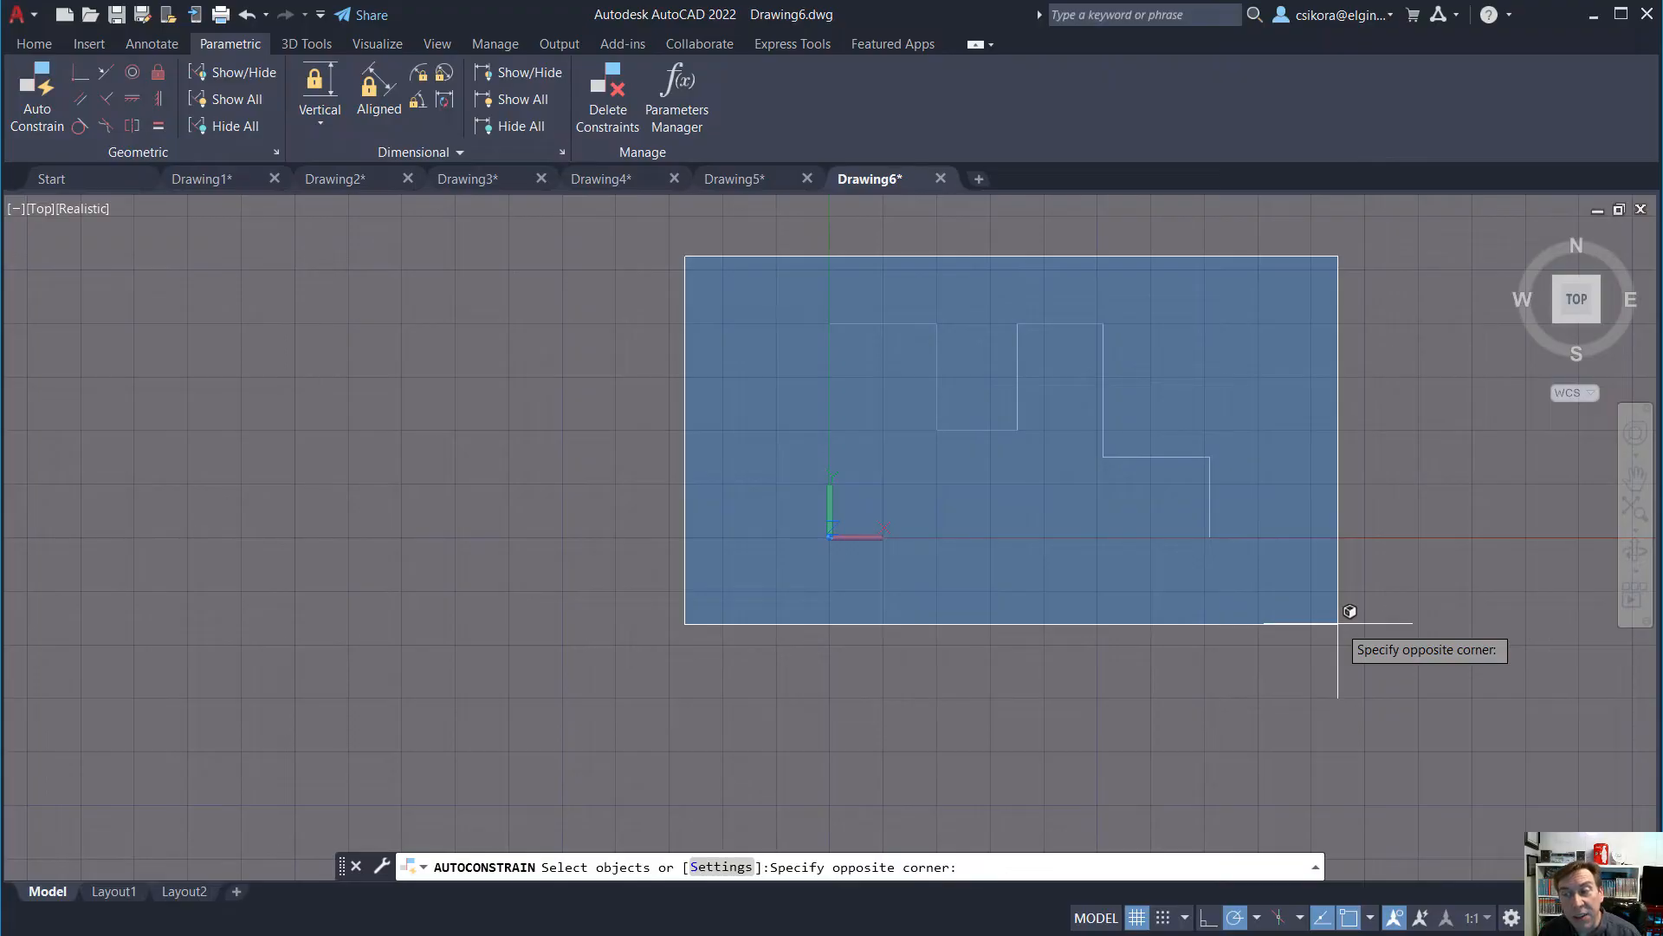
click(1338, 623)
key(Return)
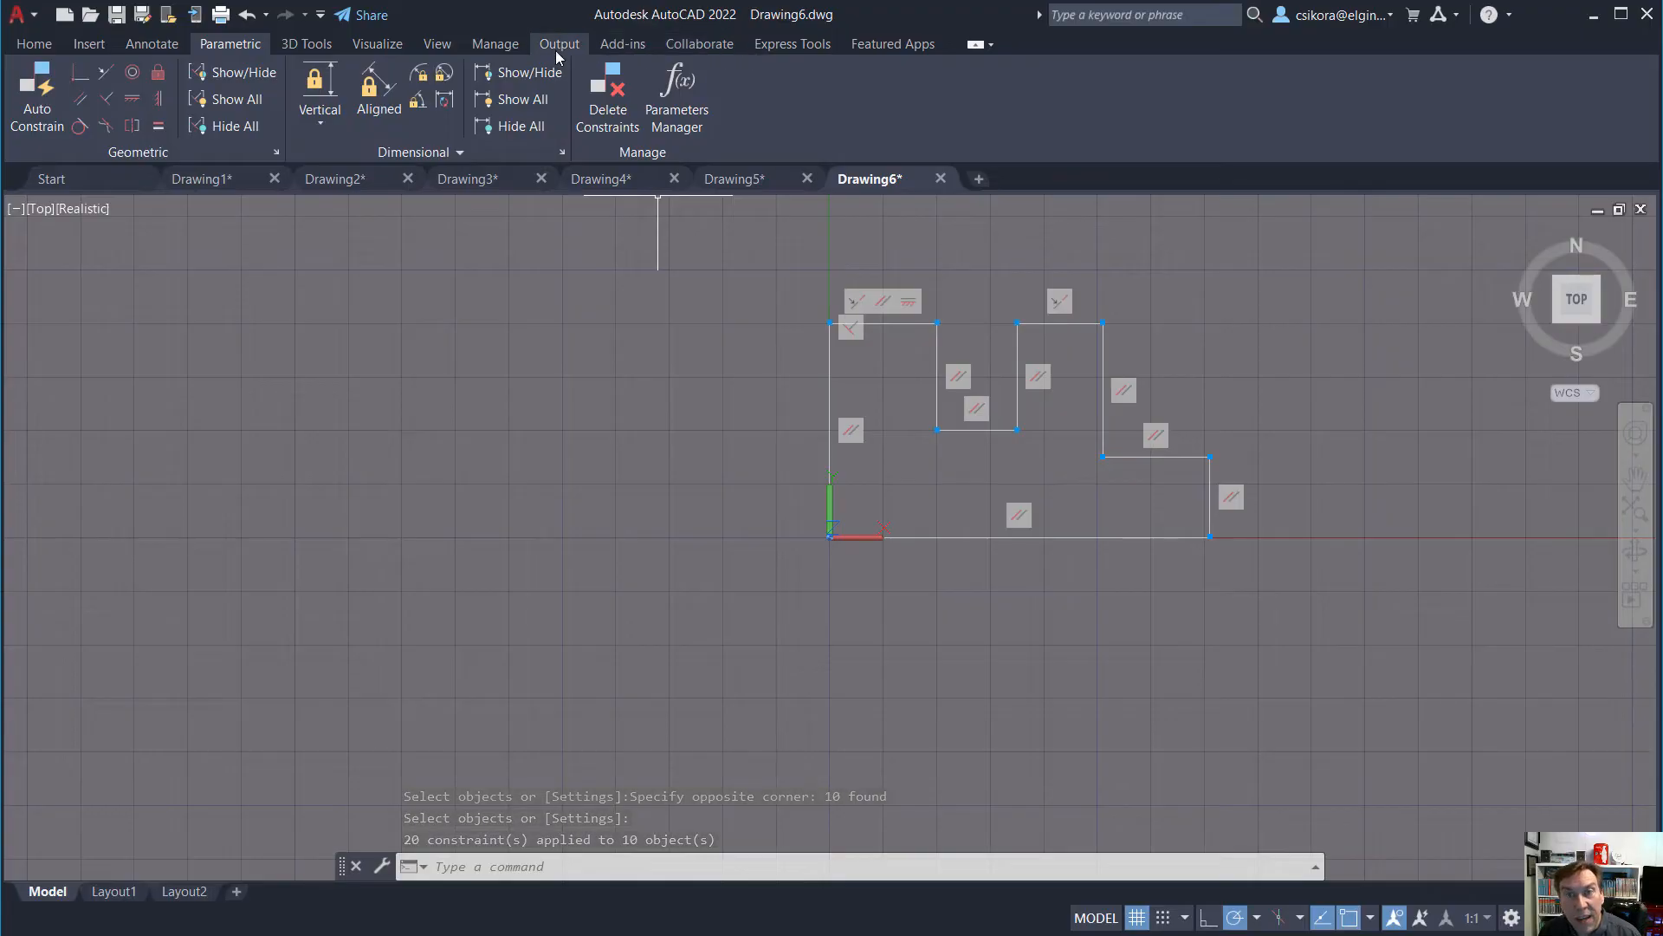
Switch the visual style to 2D Wireframe and show the profile in the Top view
click(381, 47)
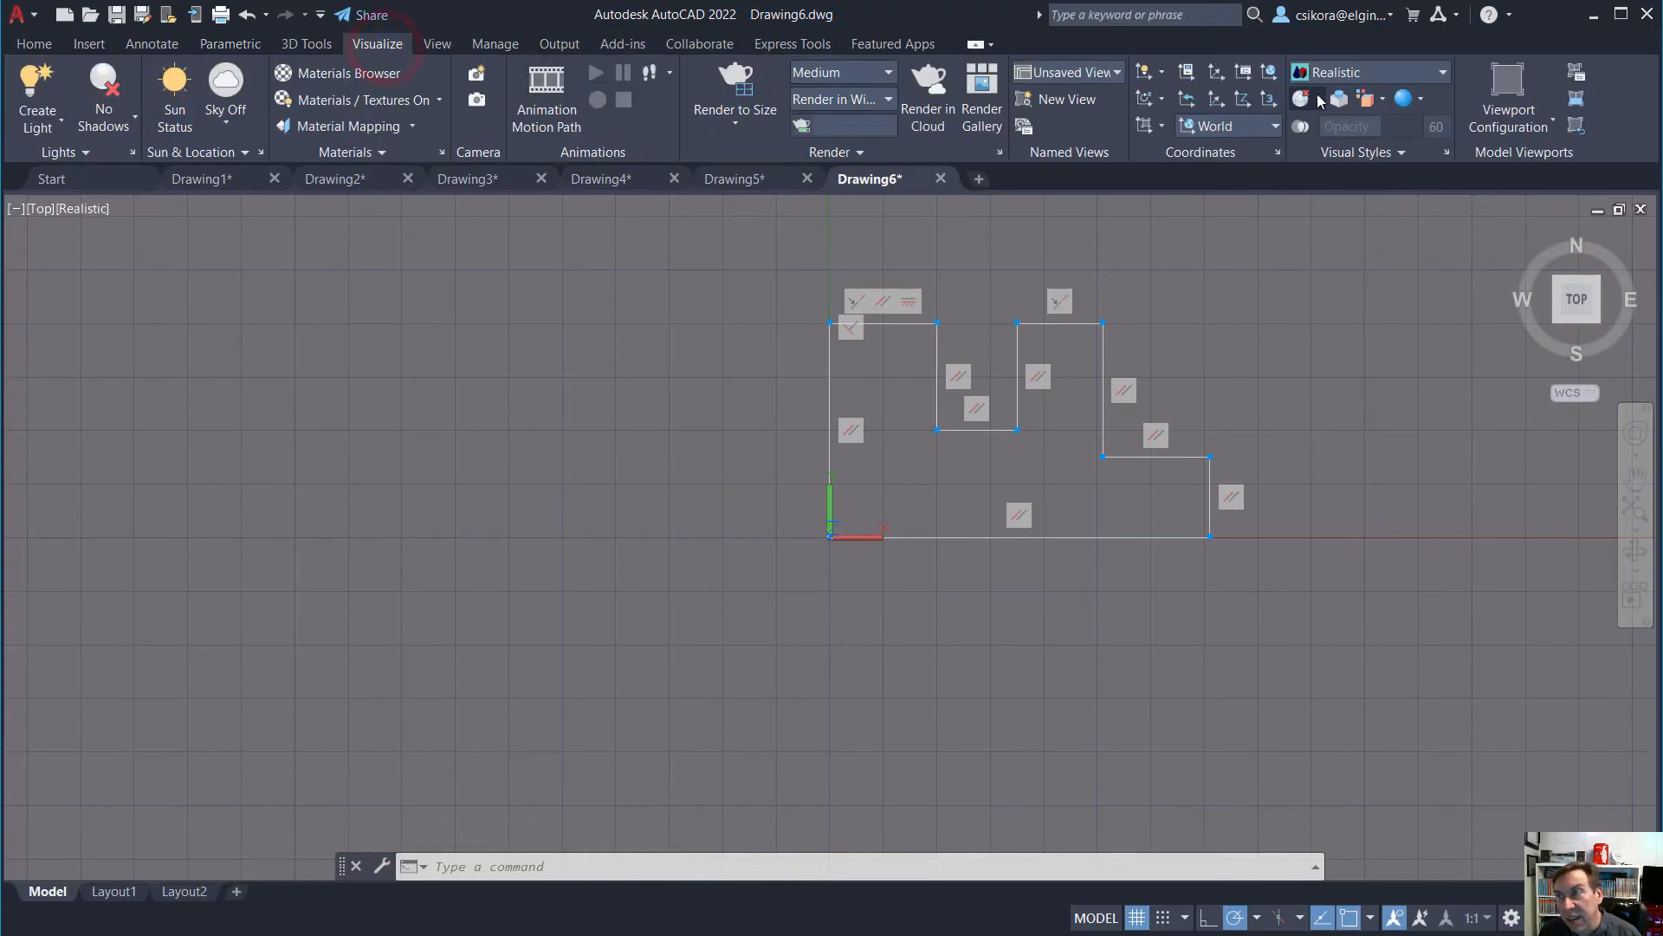
click(1351, 76)
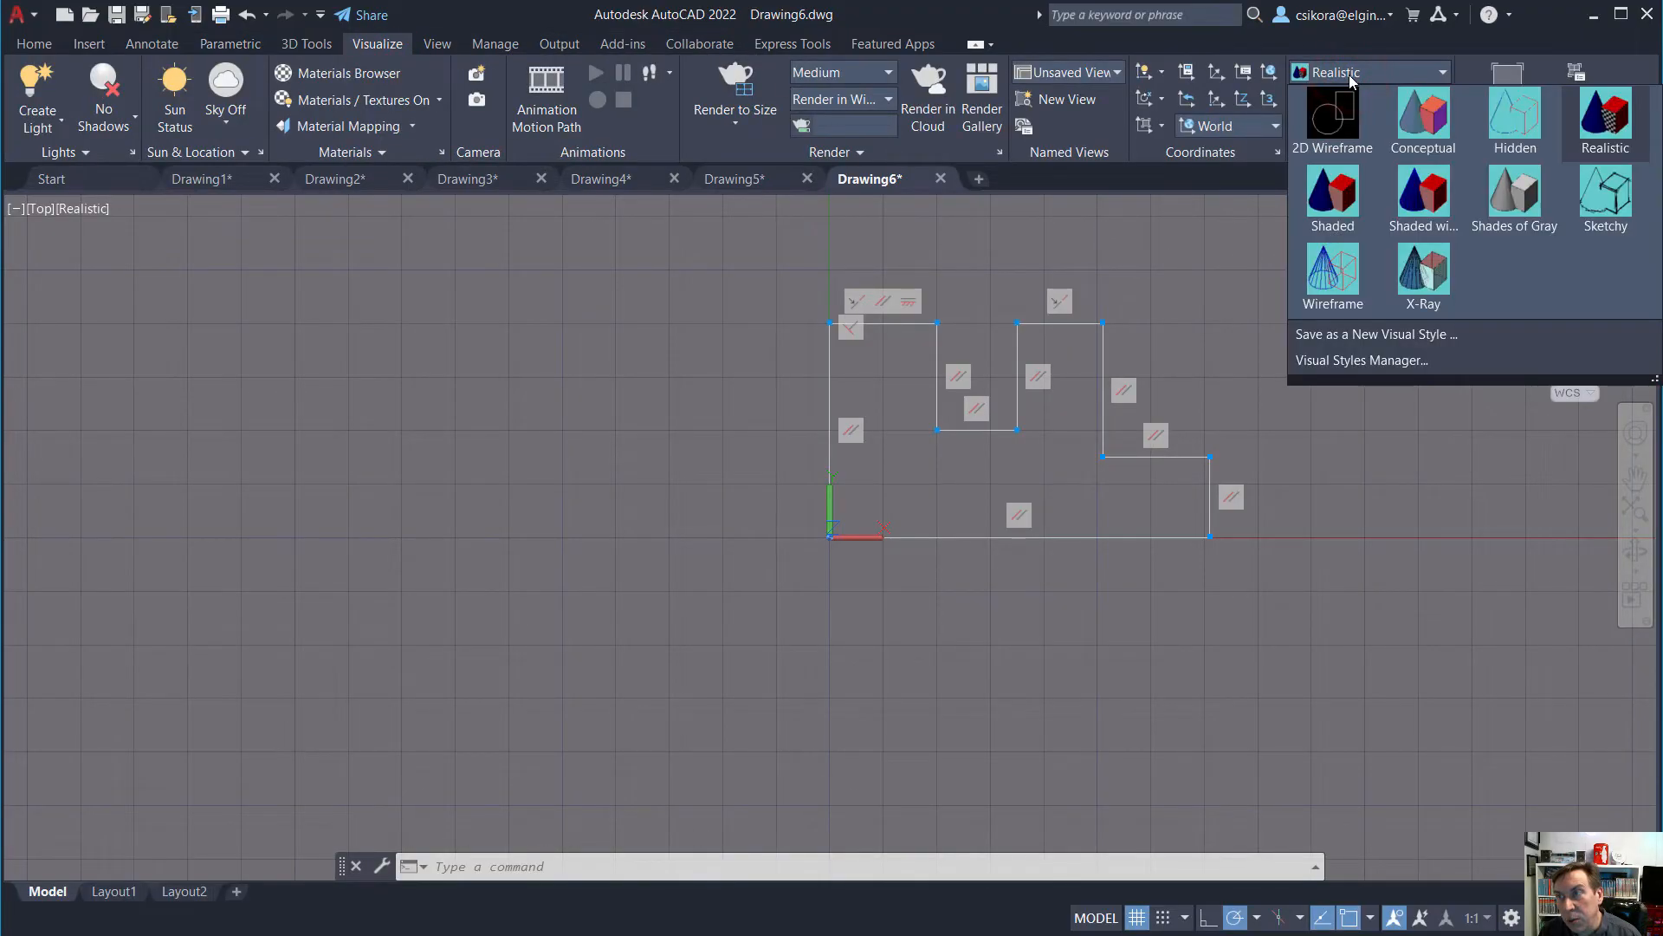
click(1332, 111)
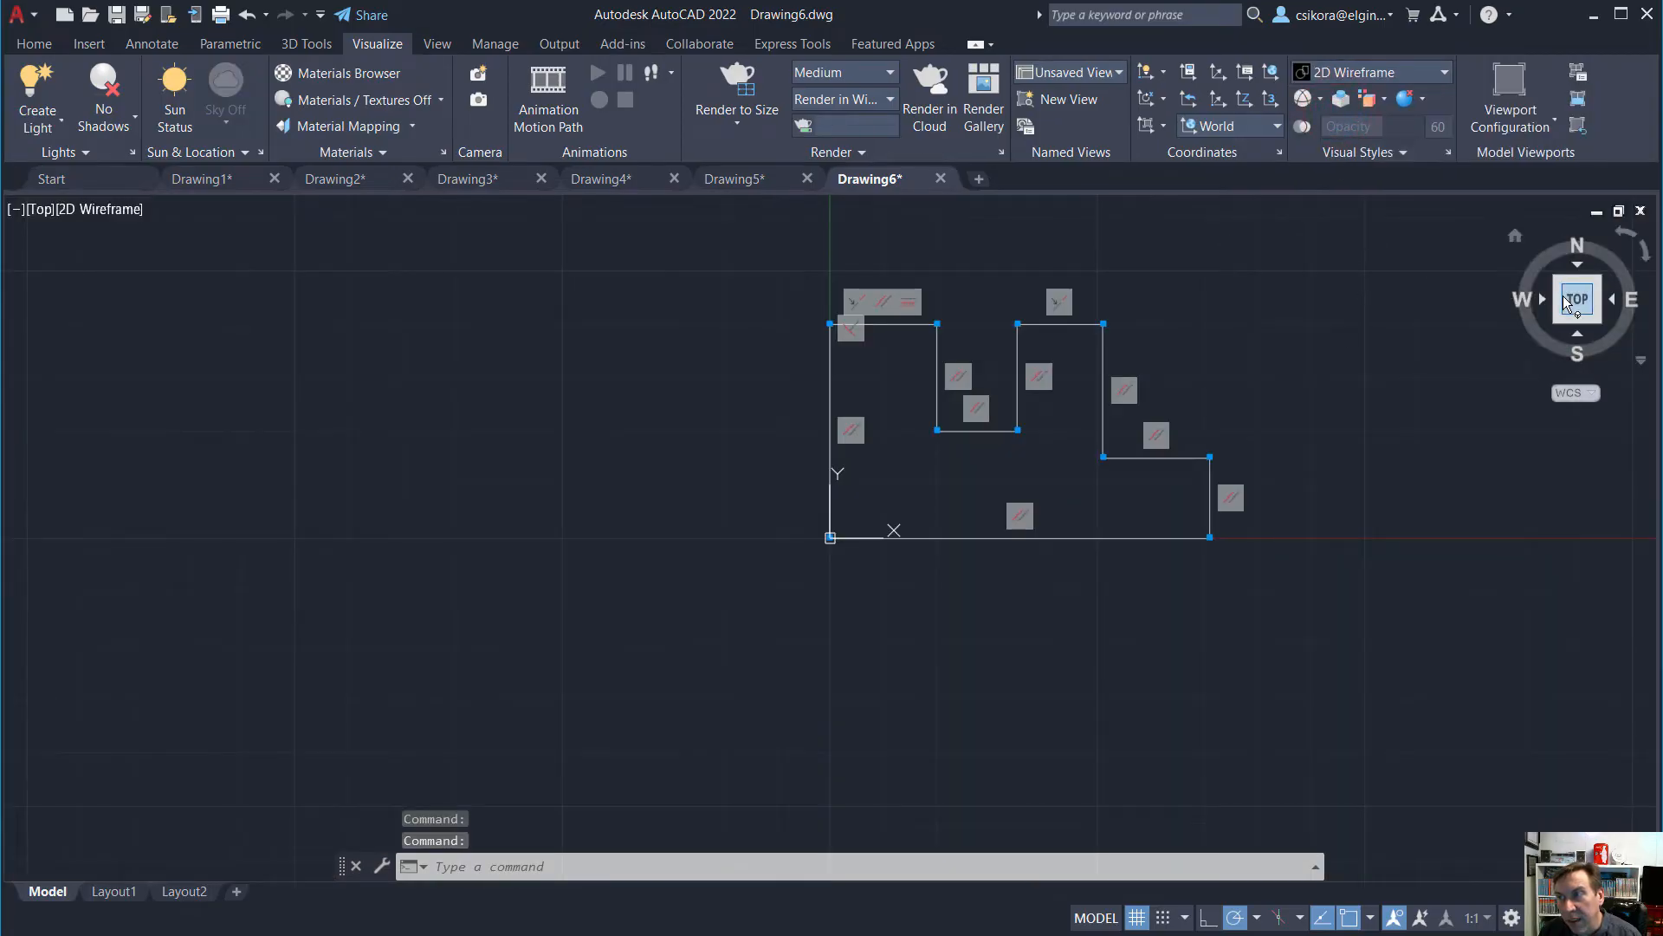
click(1576, 301)
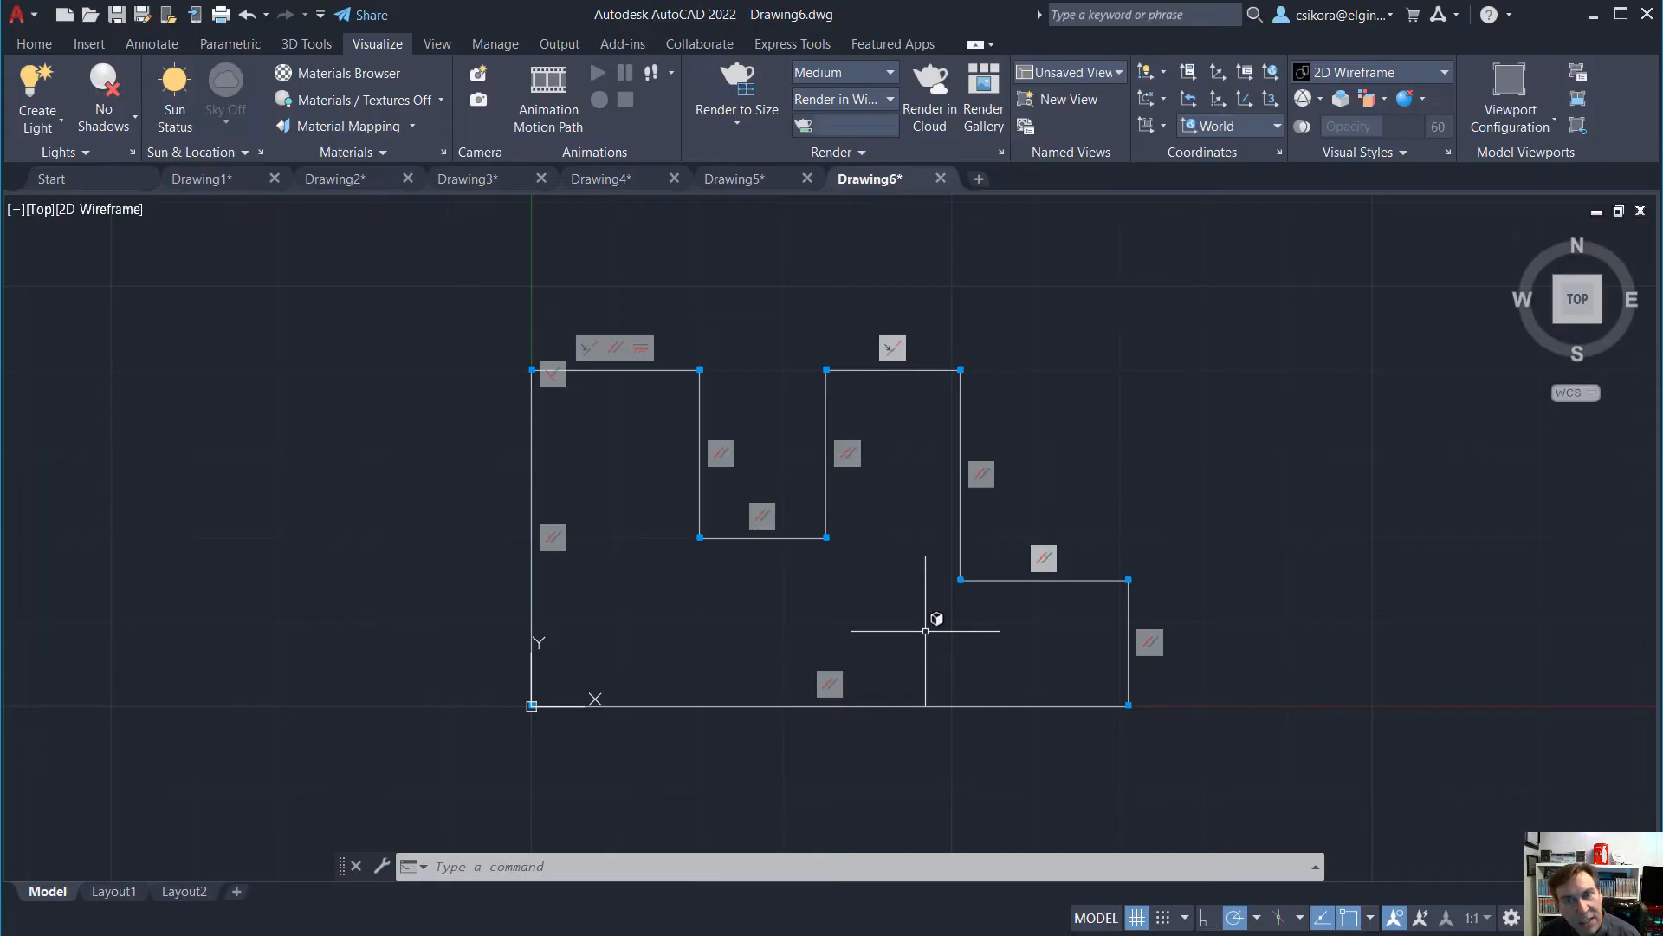
Apply a Fix constraint to the profile's lower-left corner at the origin
click(253, 43)
click(159, 76)
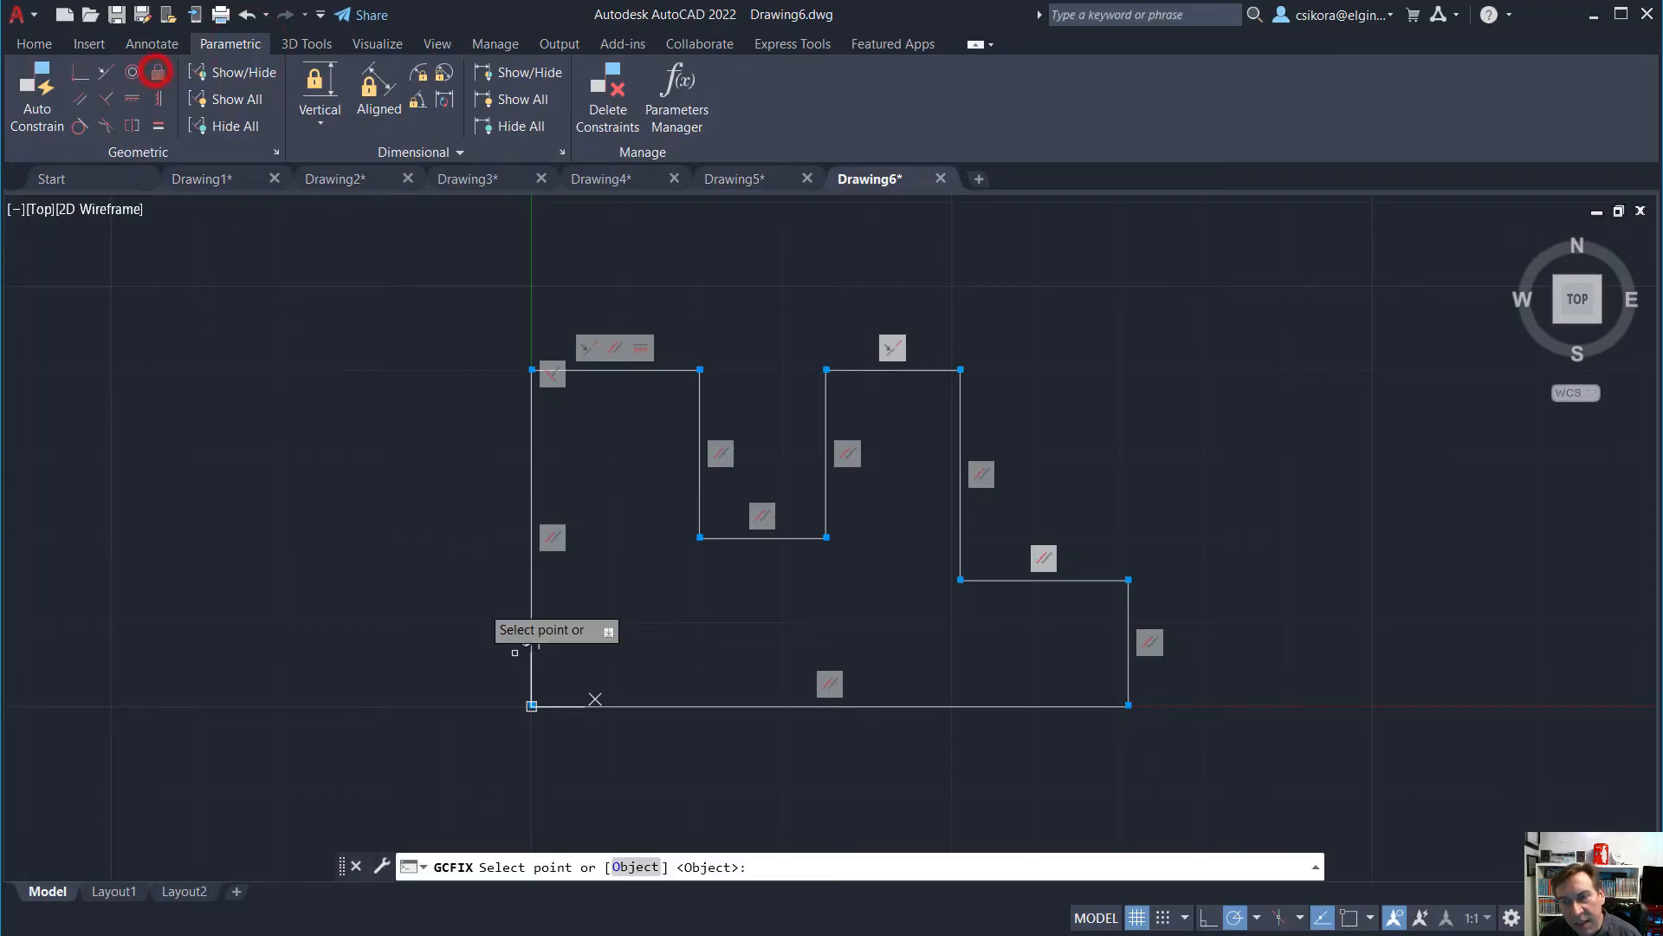
click(532, 705)
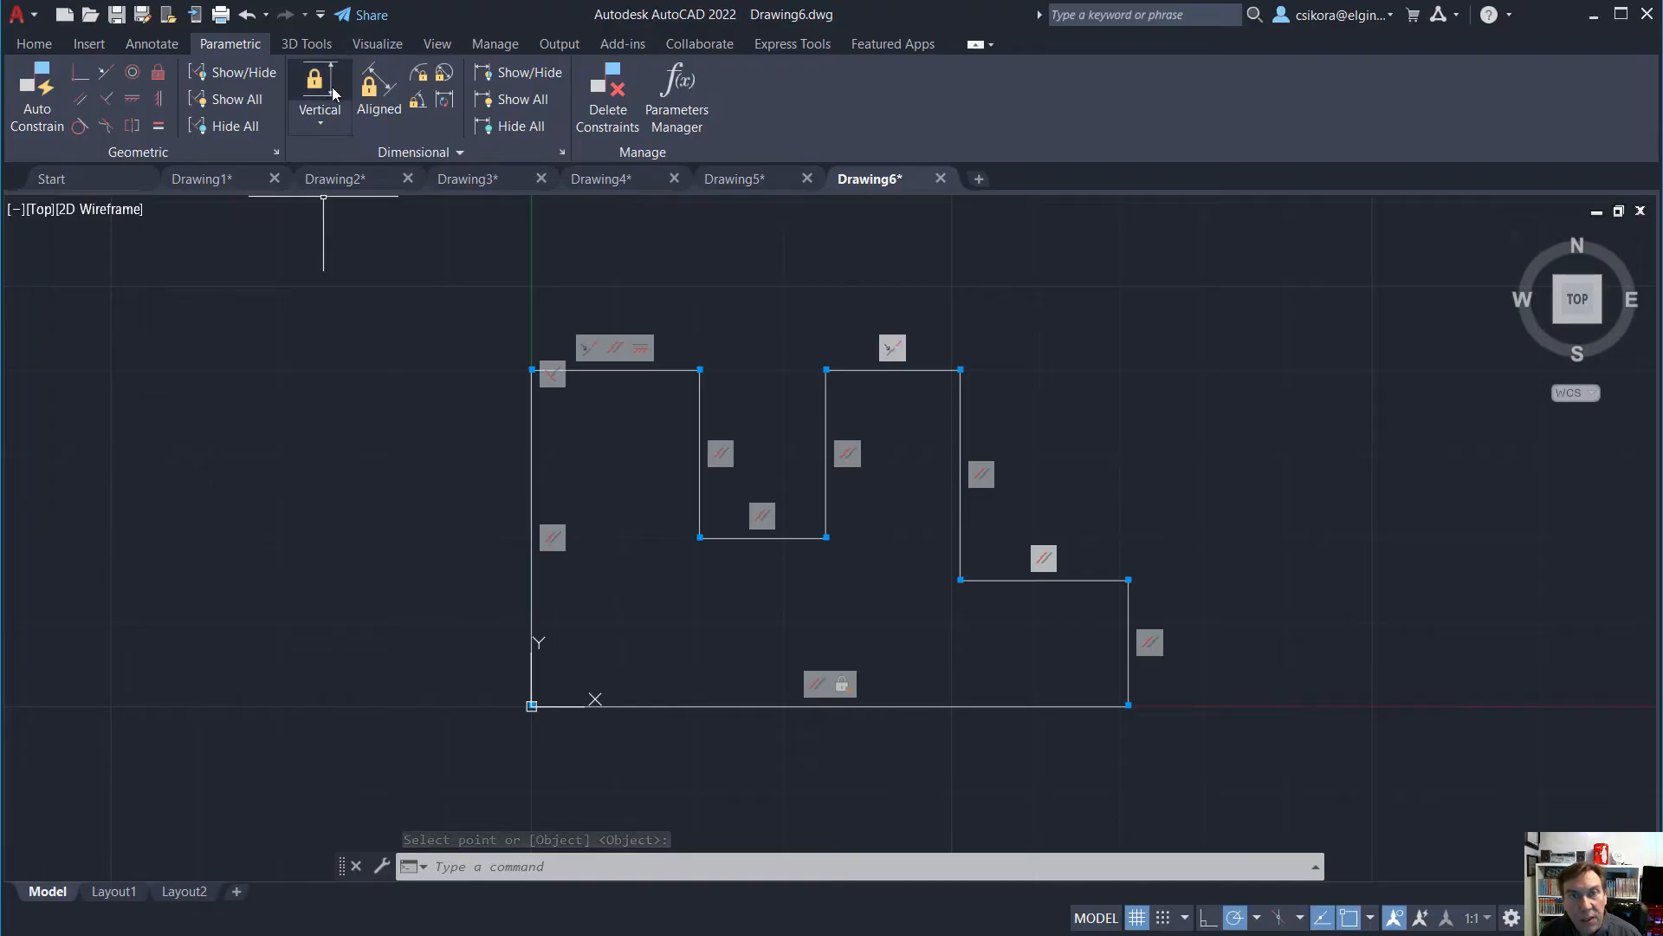
Add a horizontal dimensional constraint of 3.5 between the ends of the profile's bottom edge, placed below it
click(319, 122)
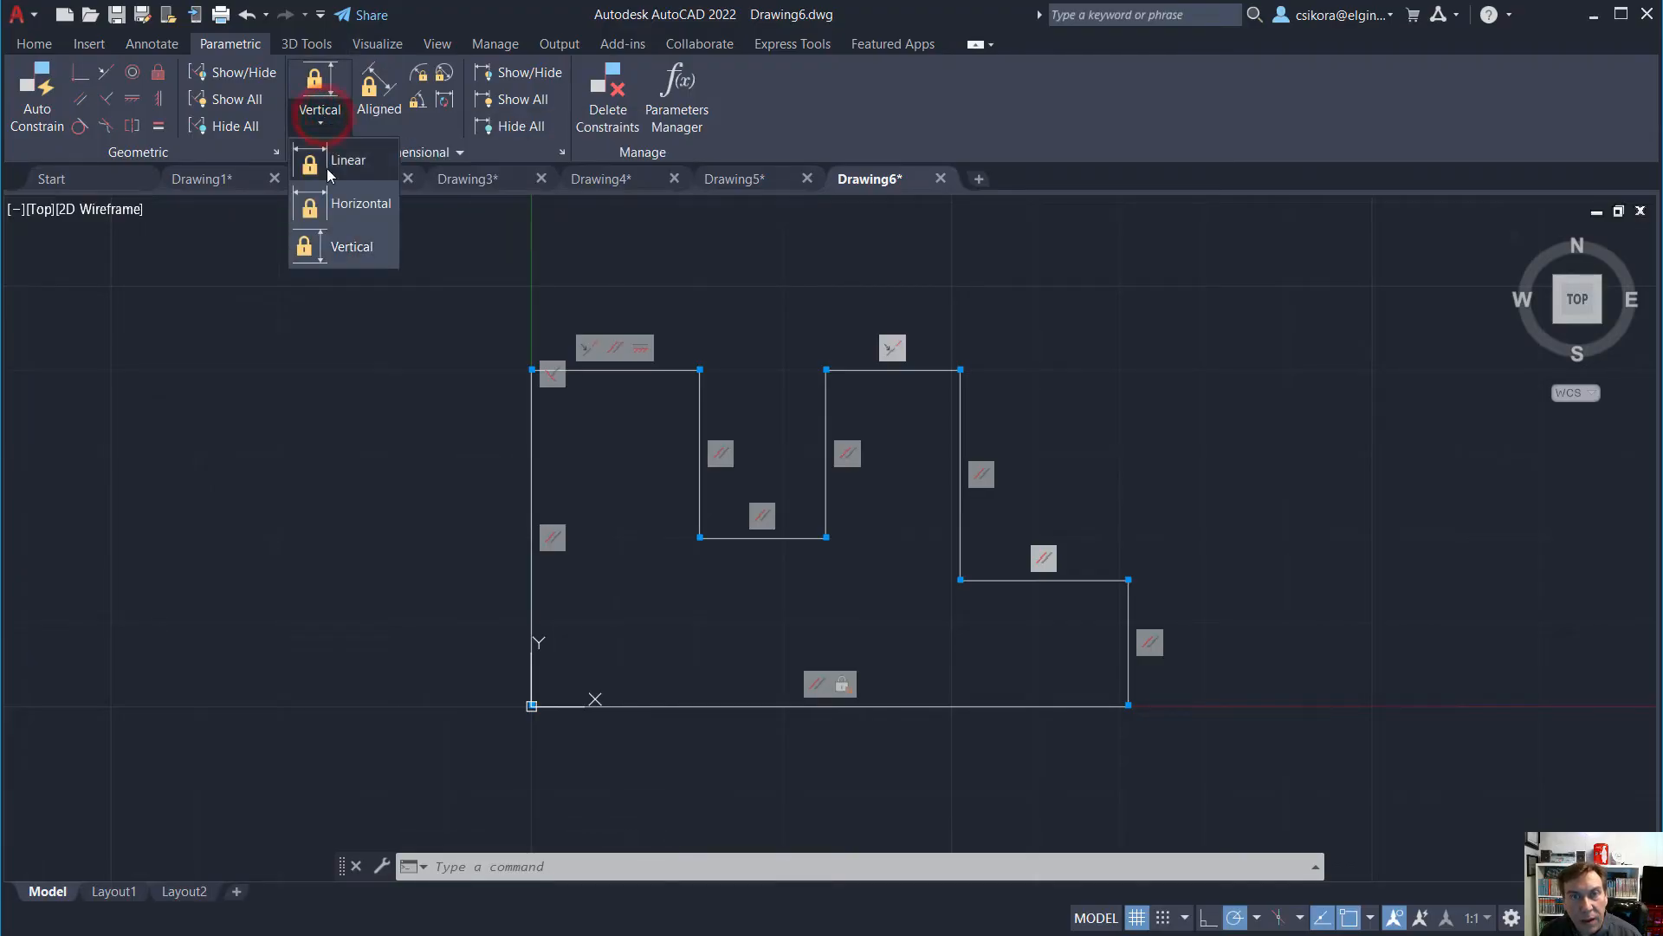
click(319, 209)
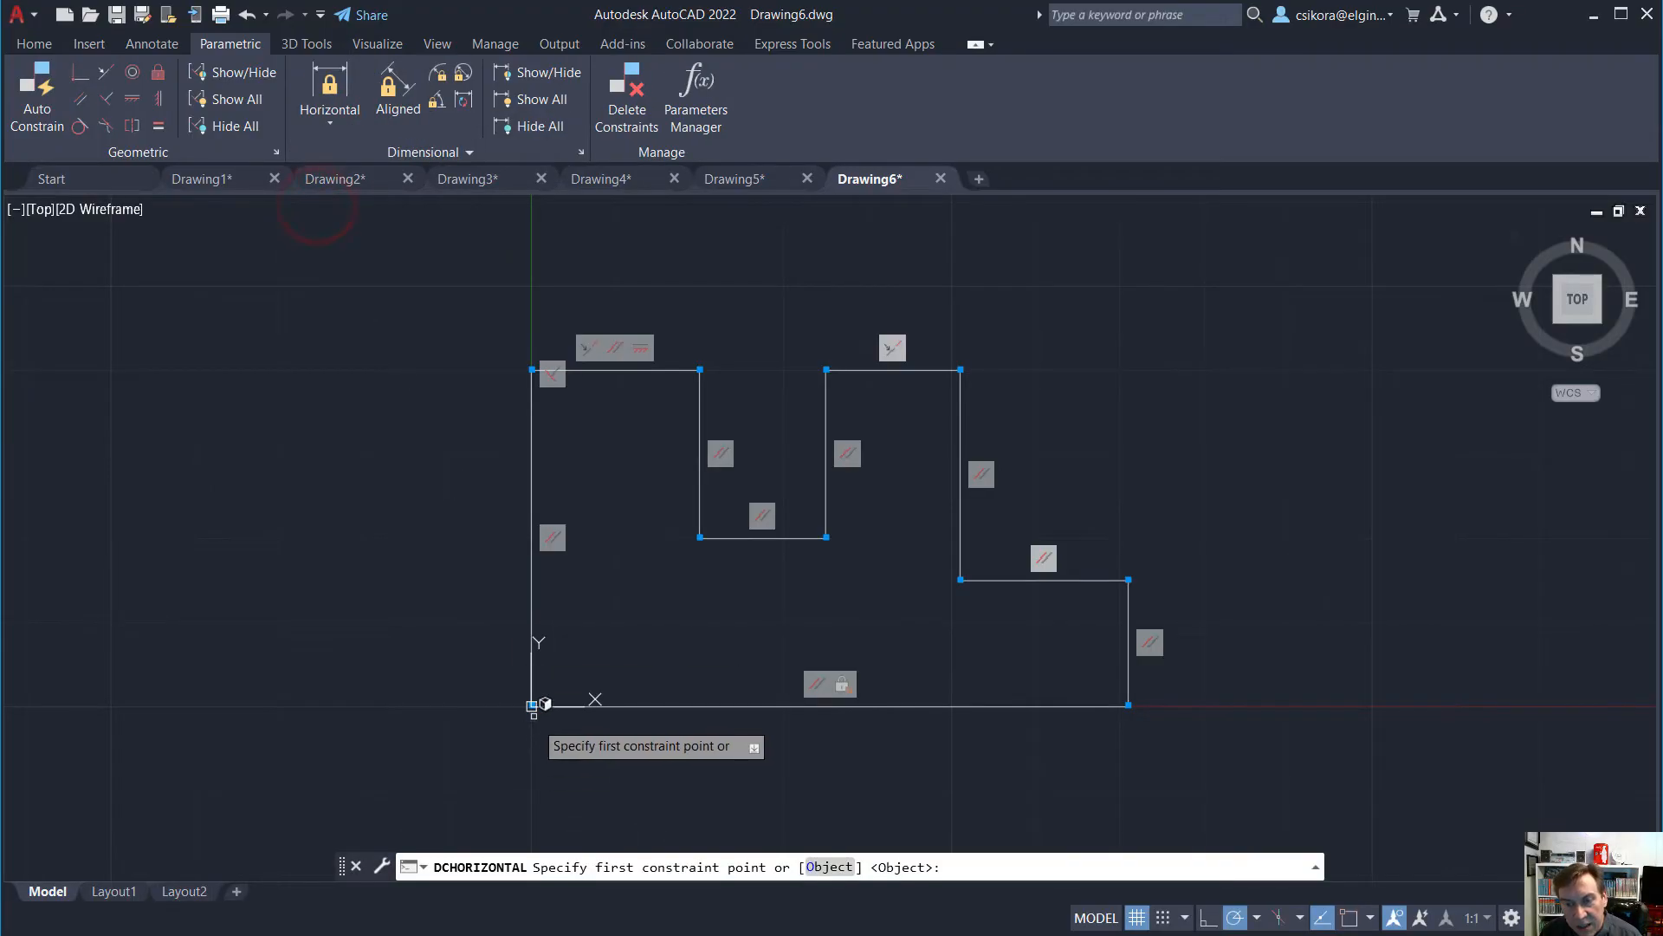
click(532, 706)
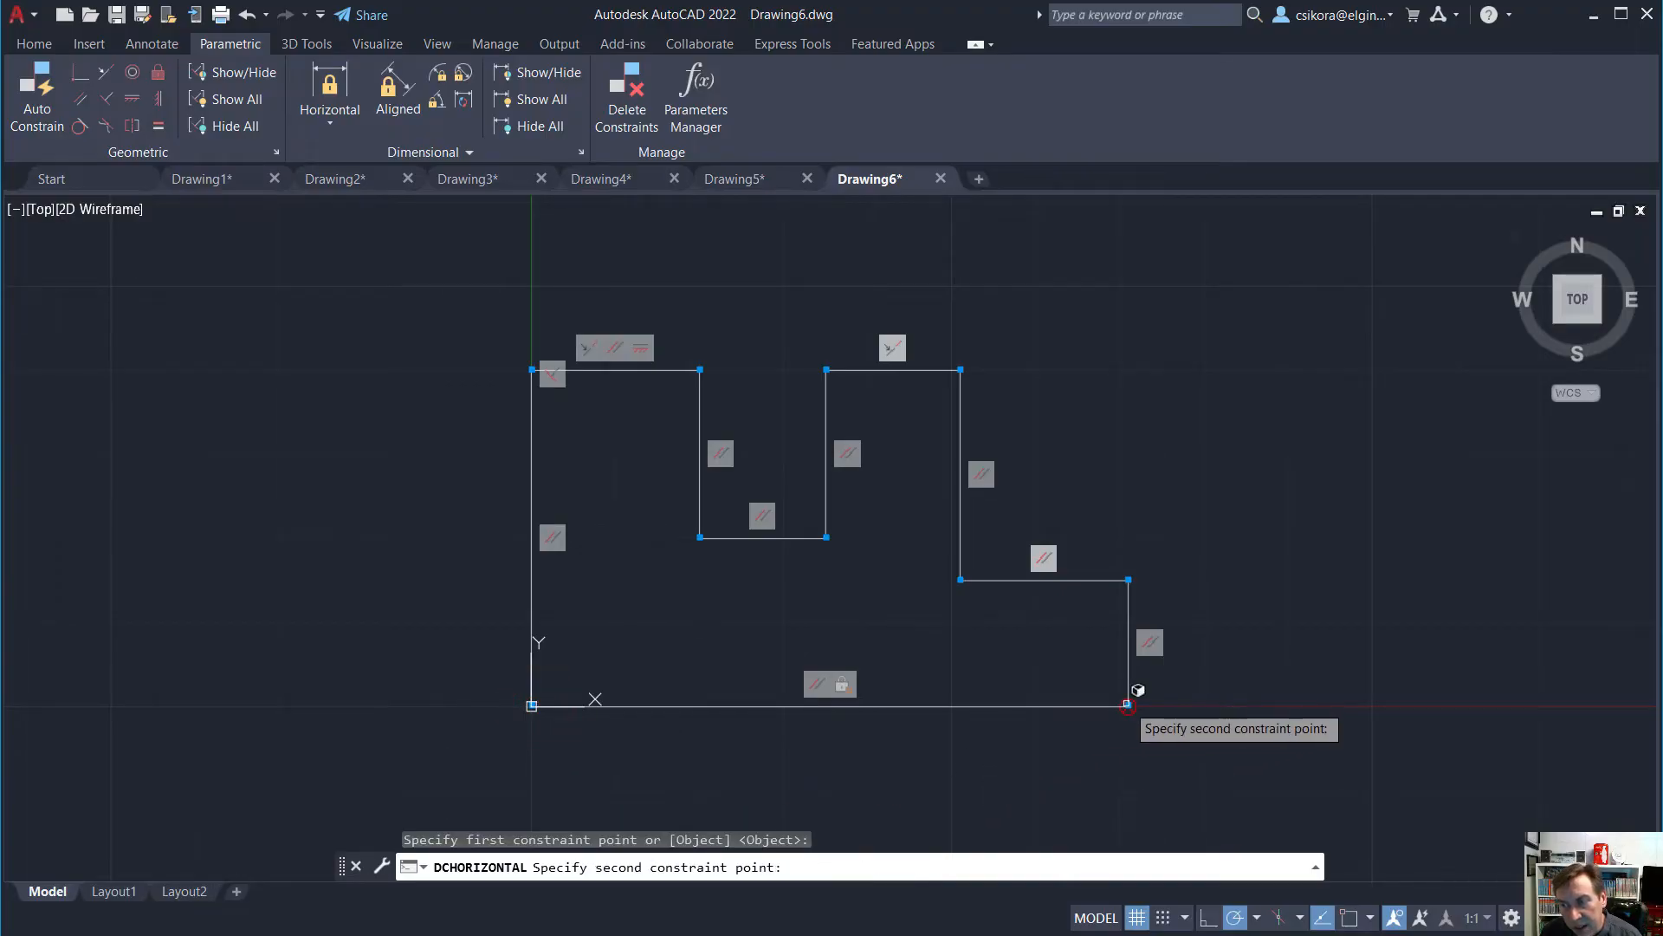
click(1128, 705)
click(876, 767)
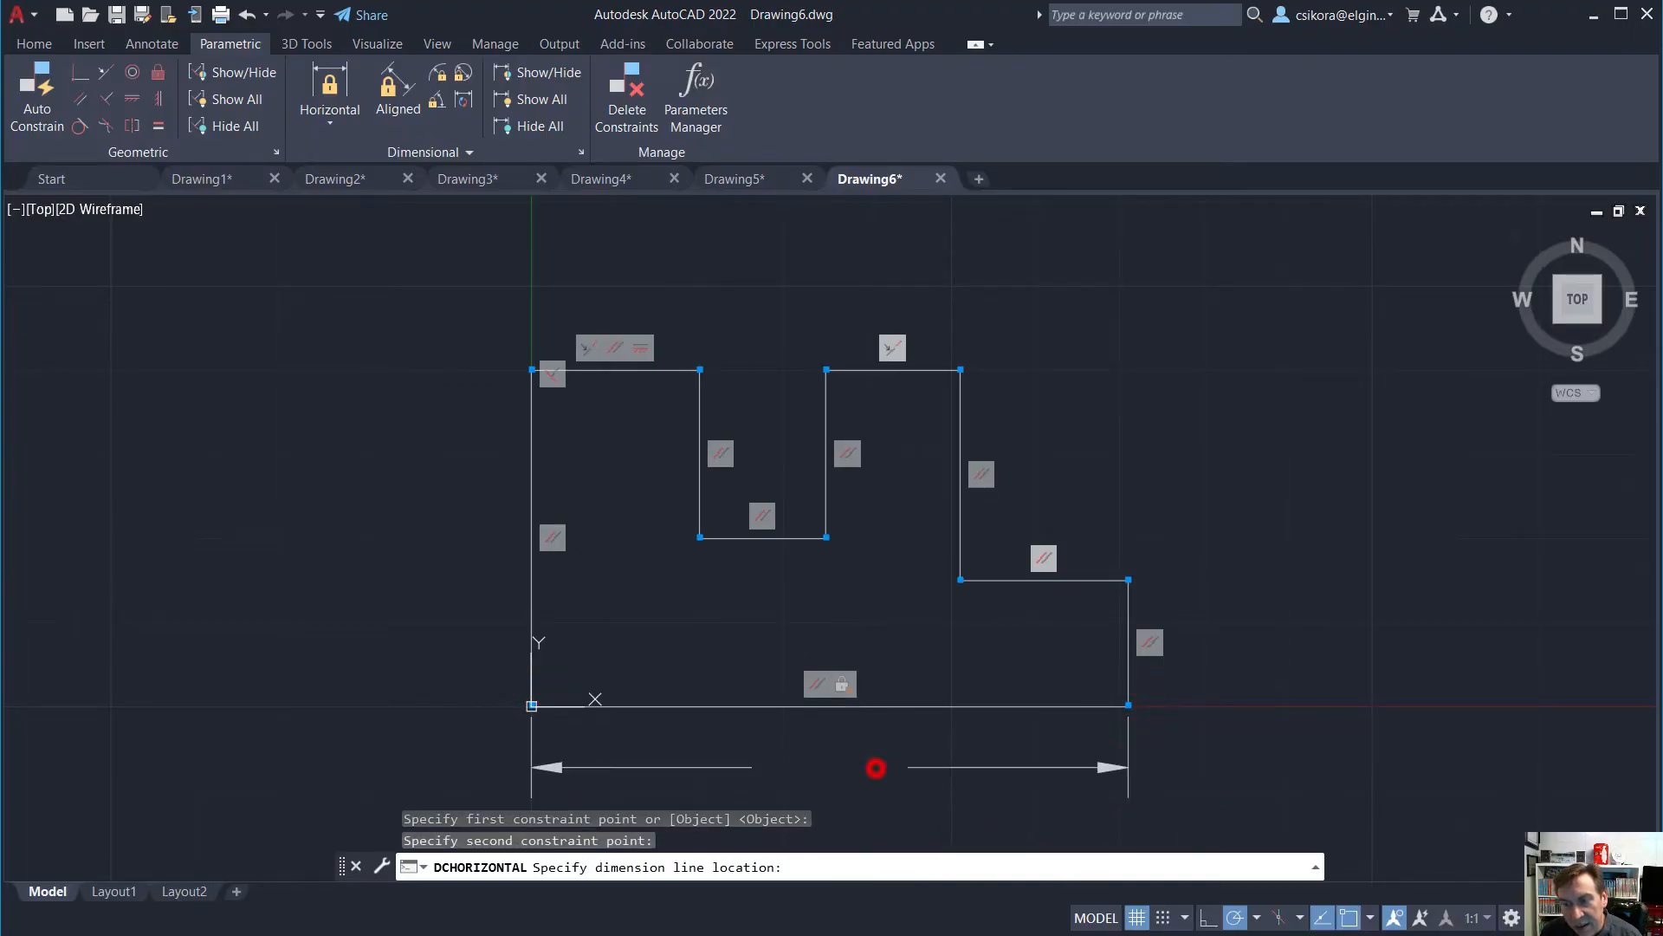
text(3.5)
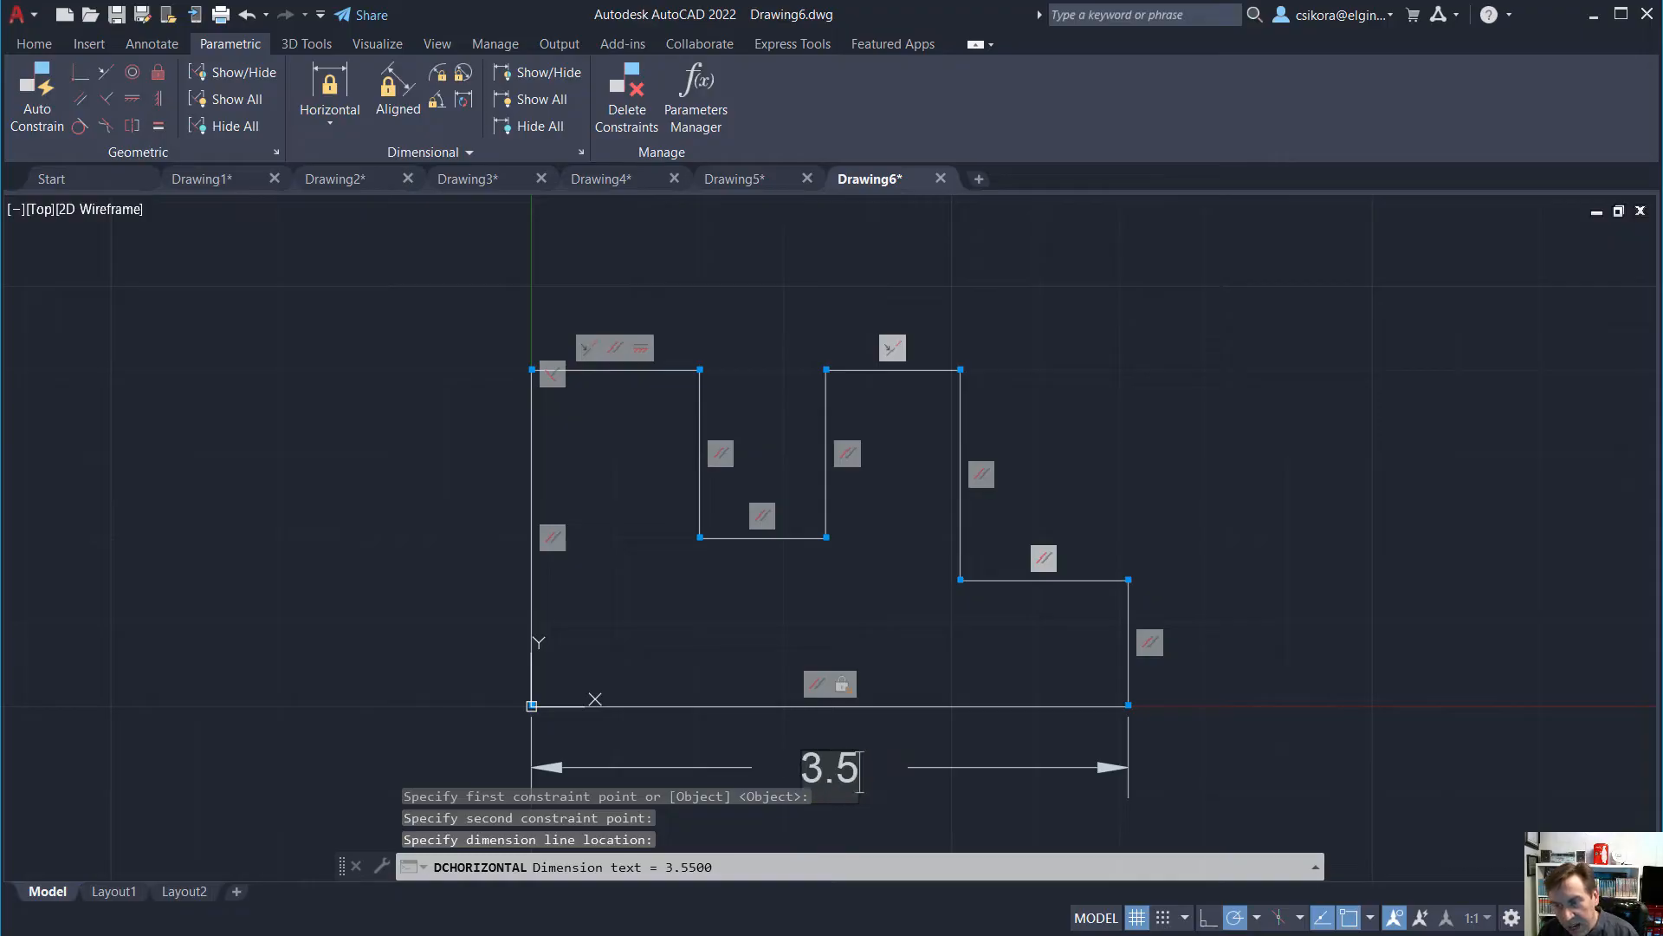
key(Return)
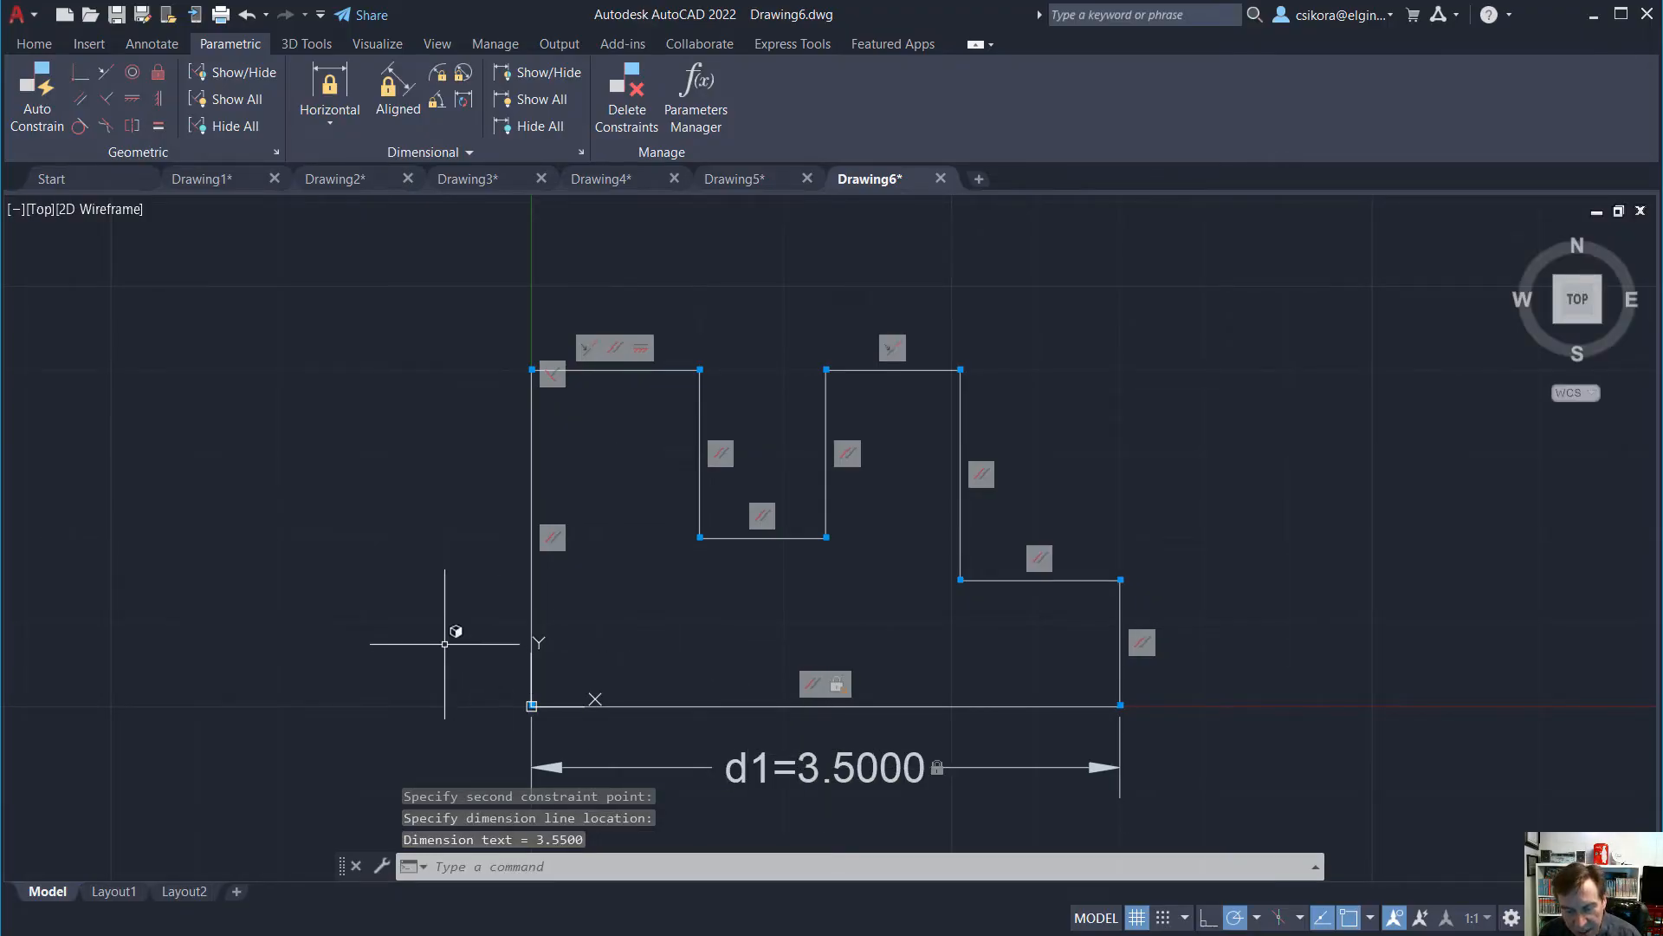
Add a vertical dimensional constraint of 2.0000 along the profile's left edge, placed outside the profile
key(Return)
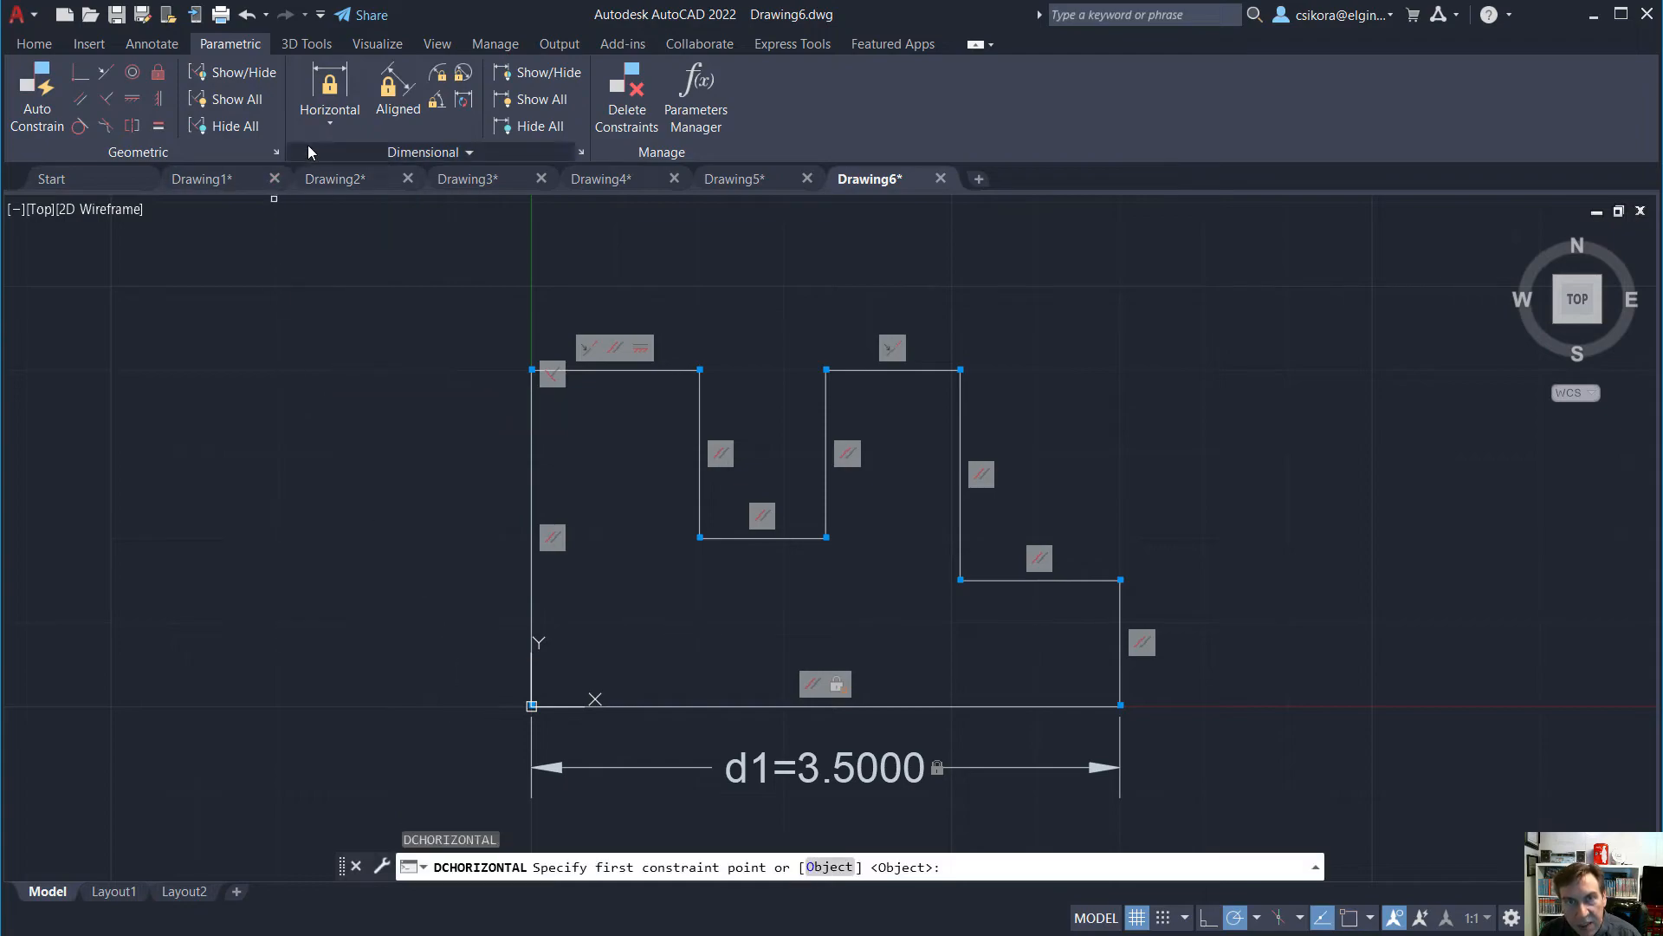
click(327, 119)
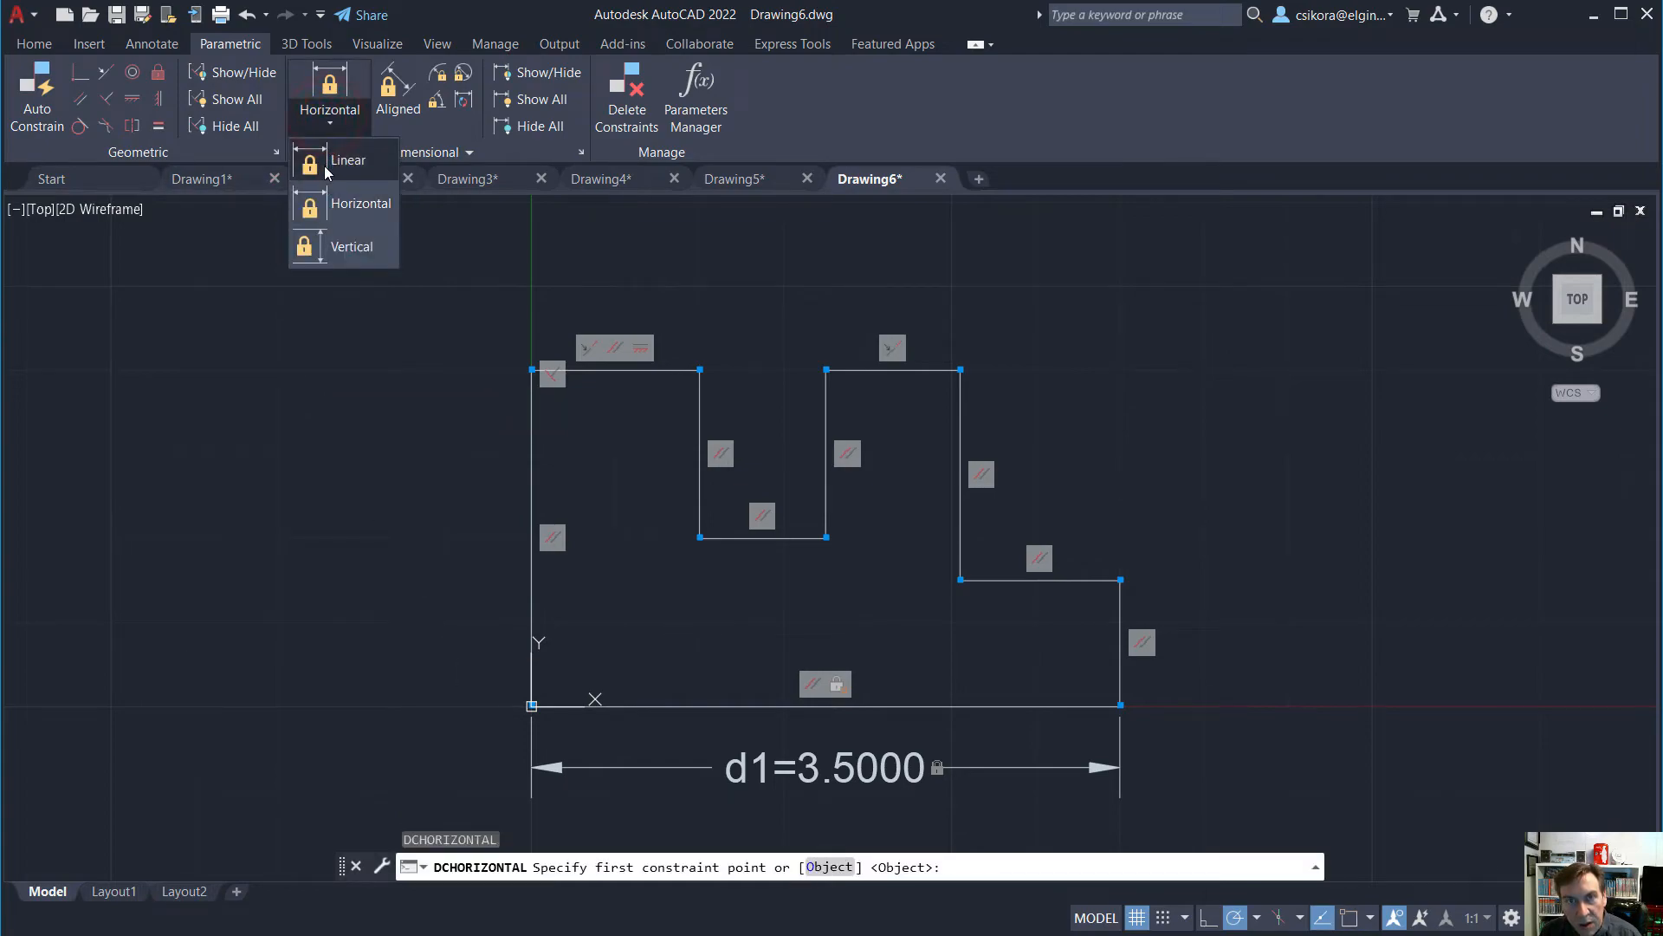
click(323, 246)
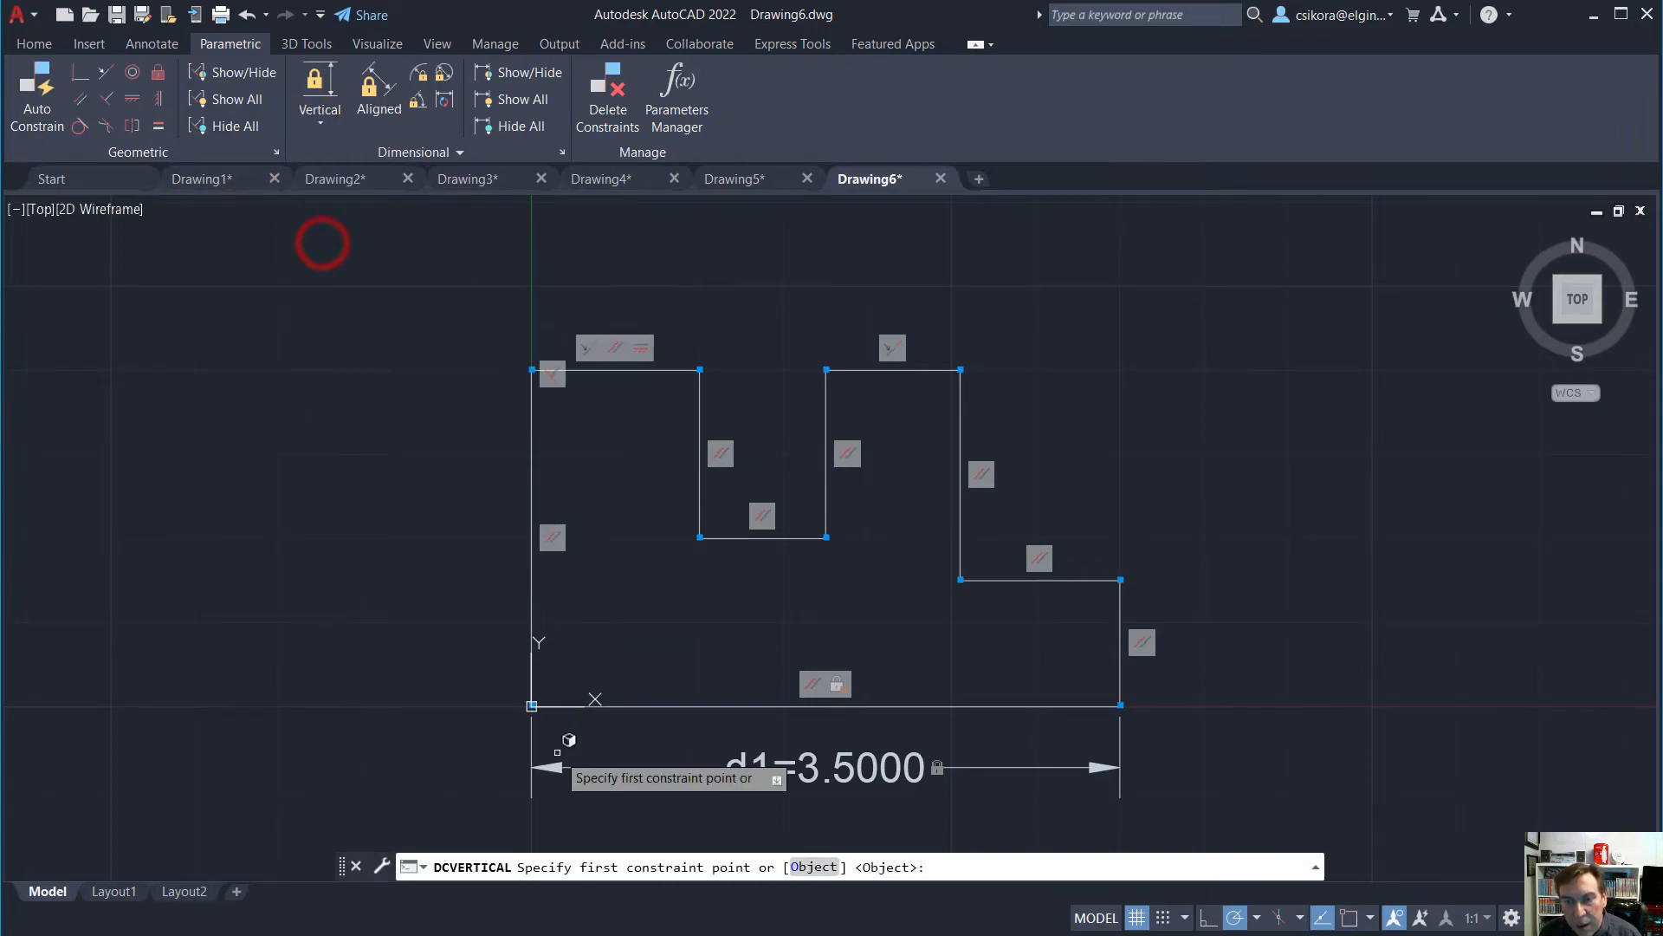
click(532, 706)
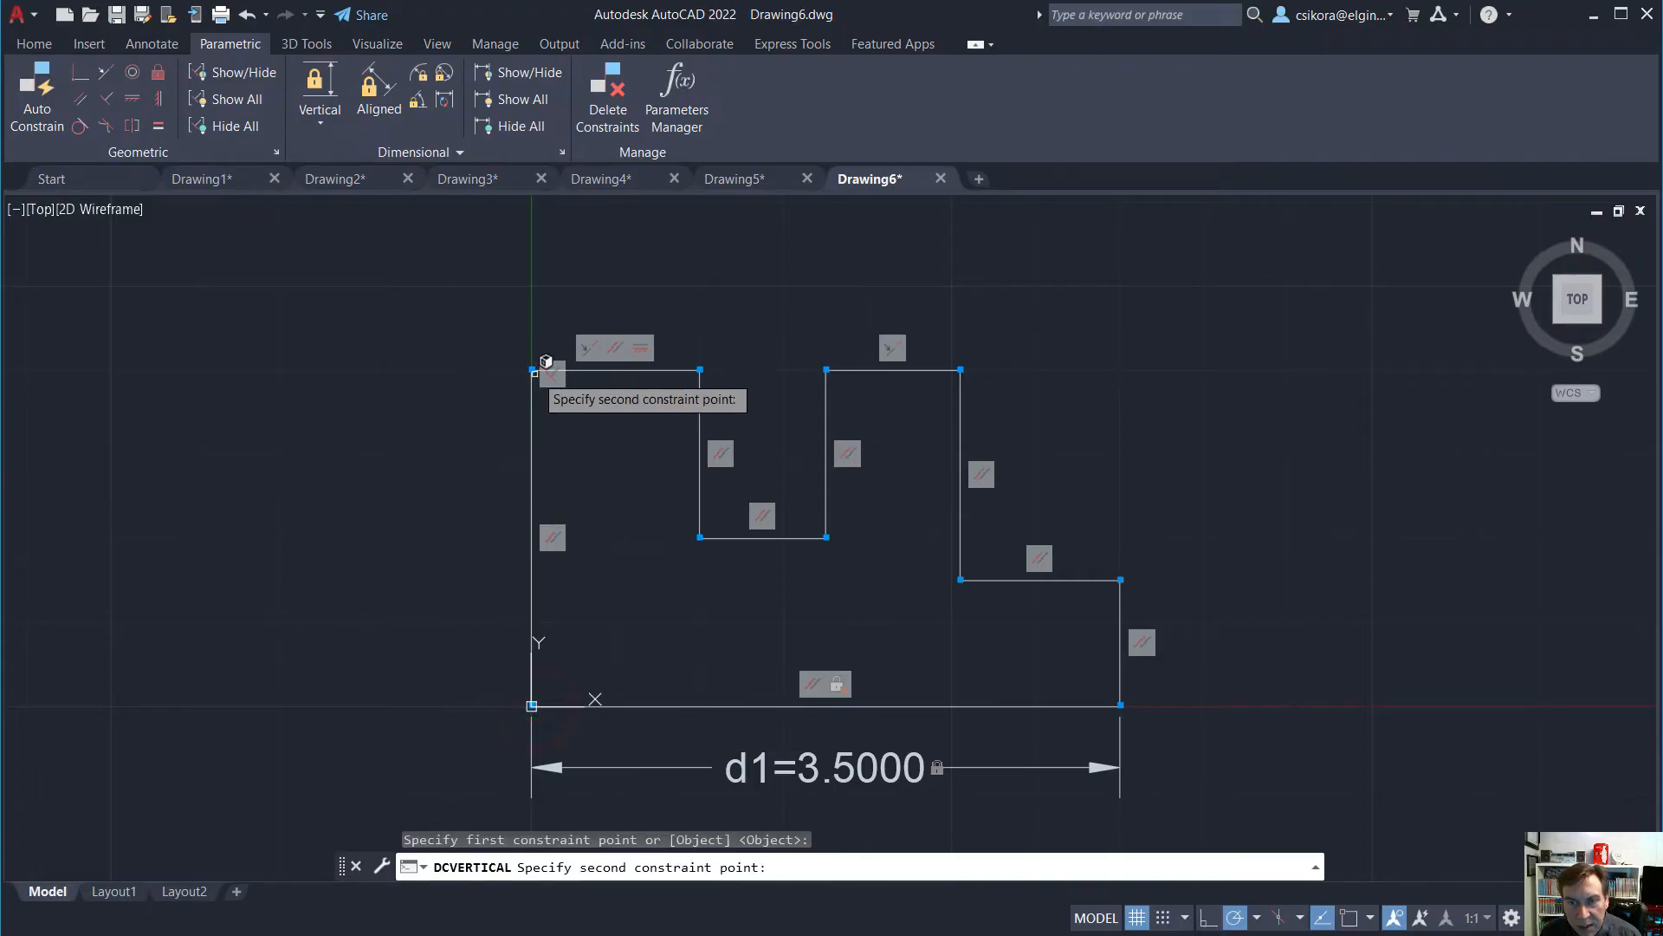
click(543, 364)
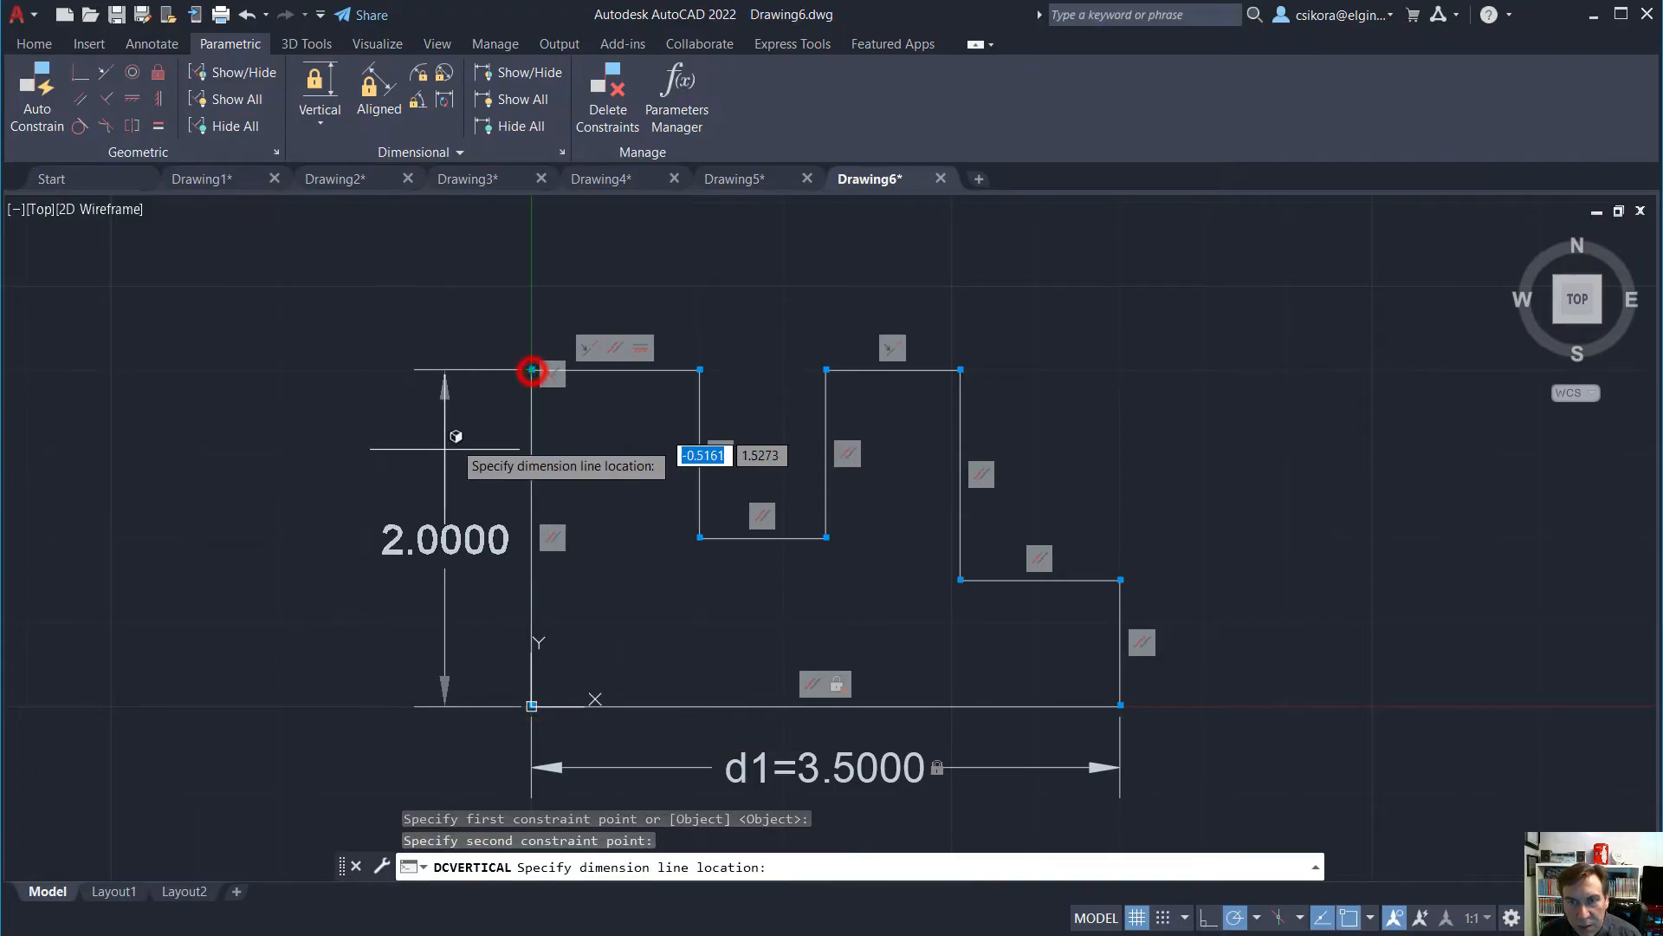
click(398, 495)
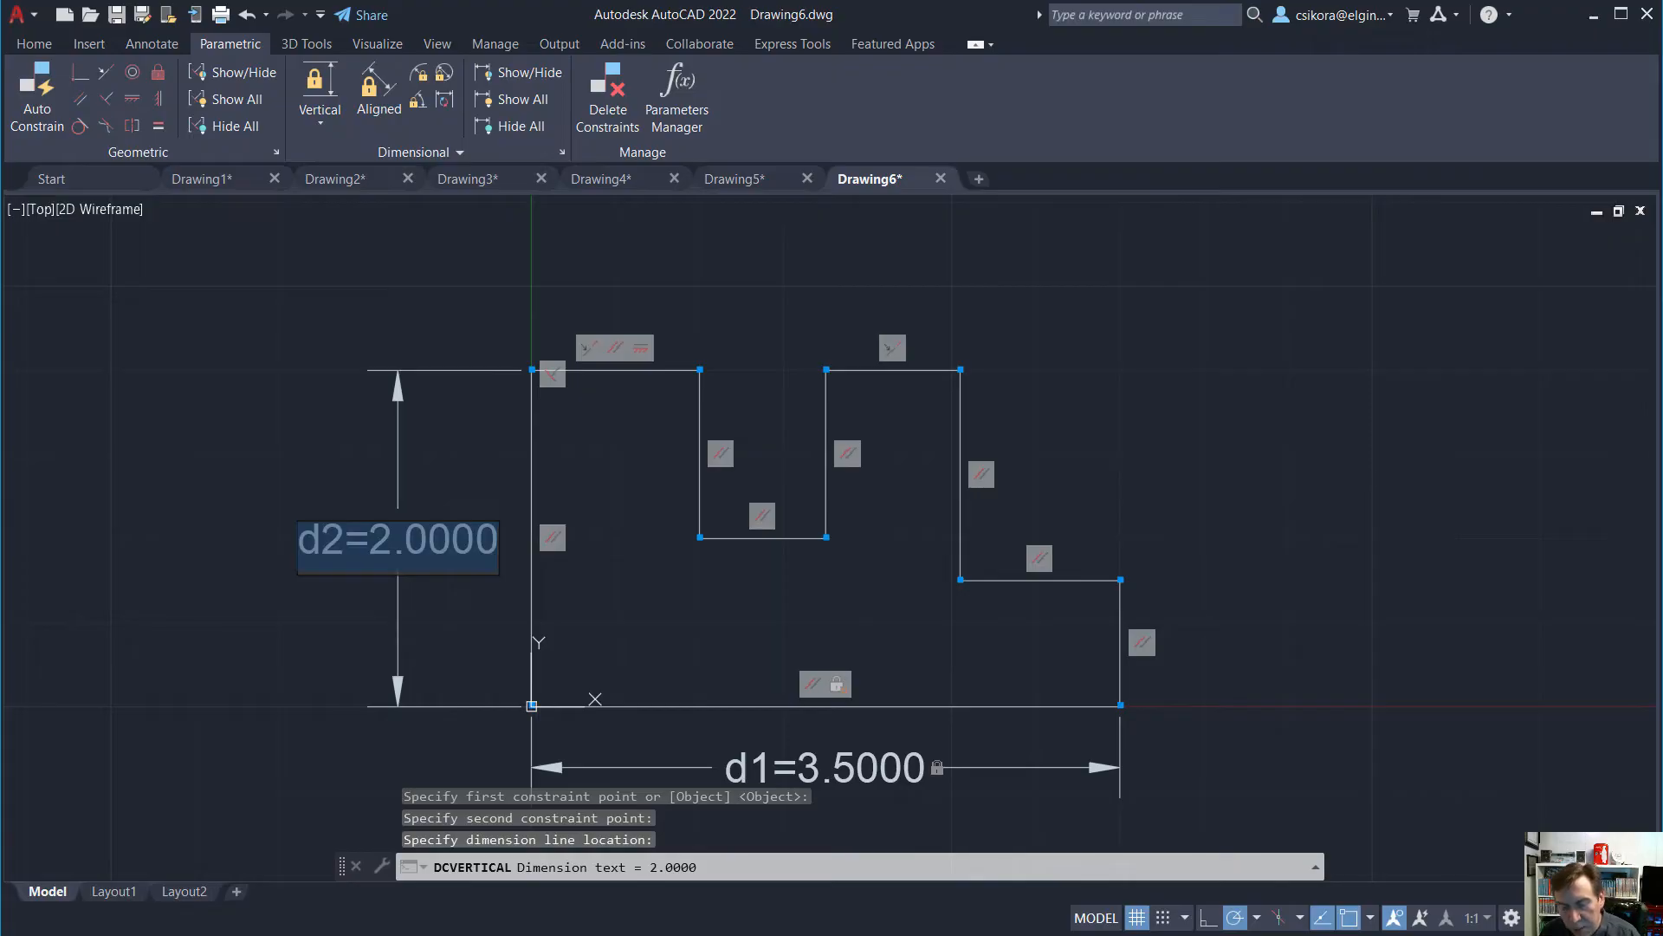
key(Return)
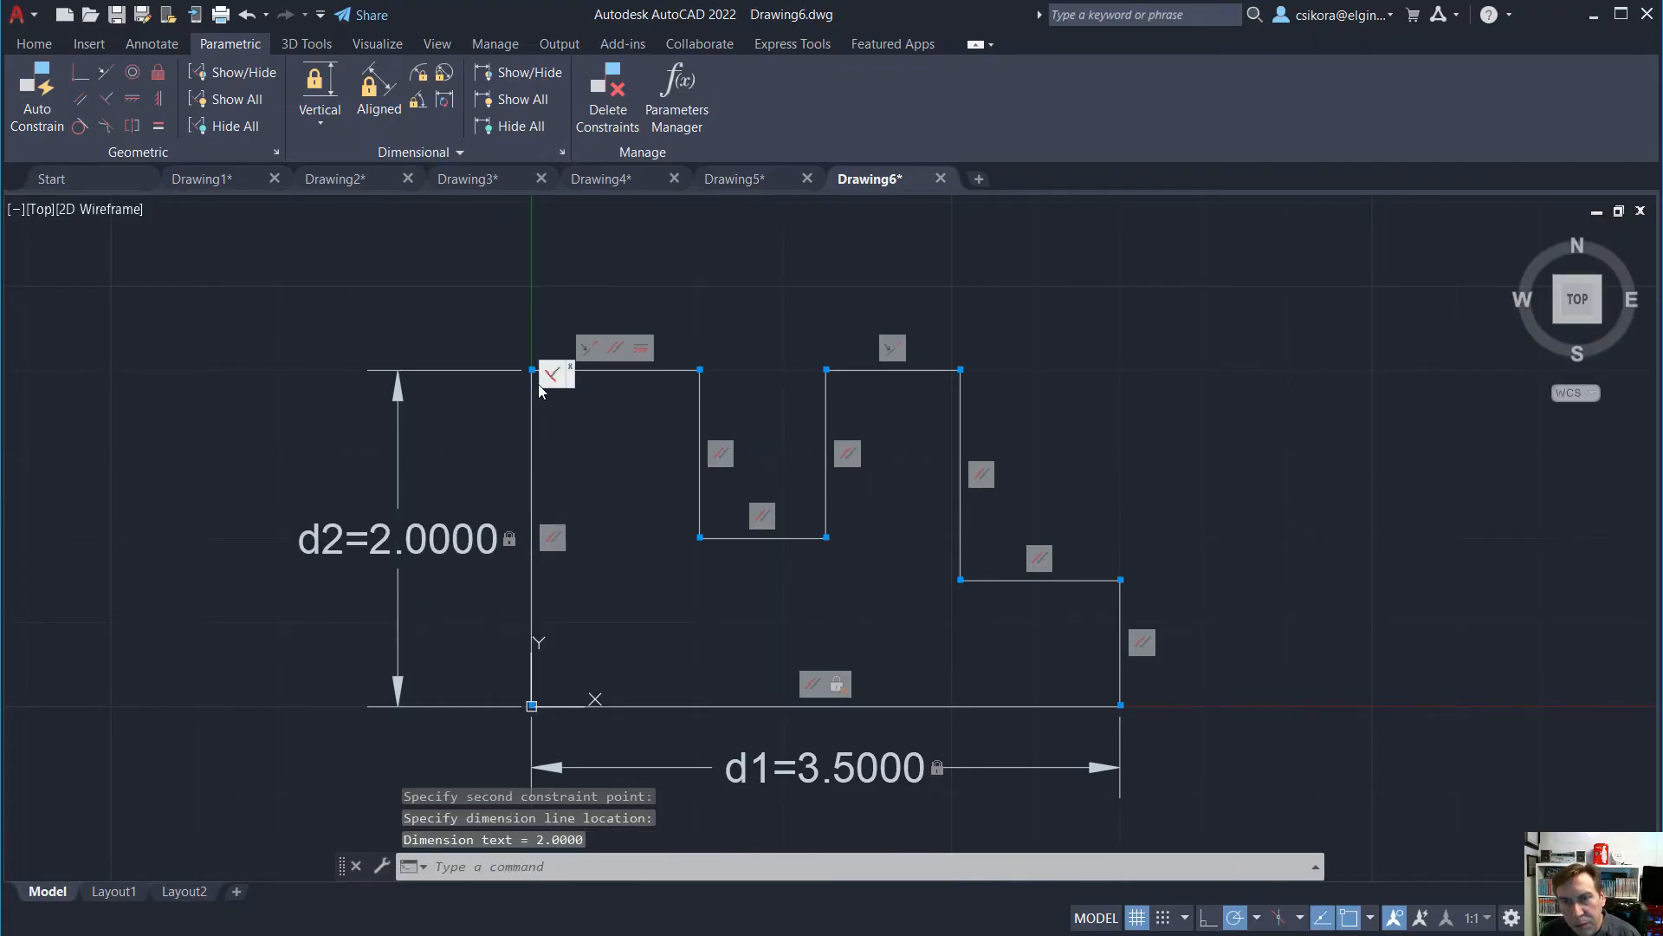
Add a linear dimensional constraint of 1.0000 to the upper-left horizontal edge, placed above the profile
click(329, 122)
click(340, 160)
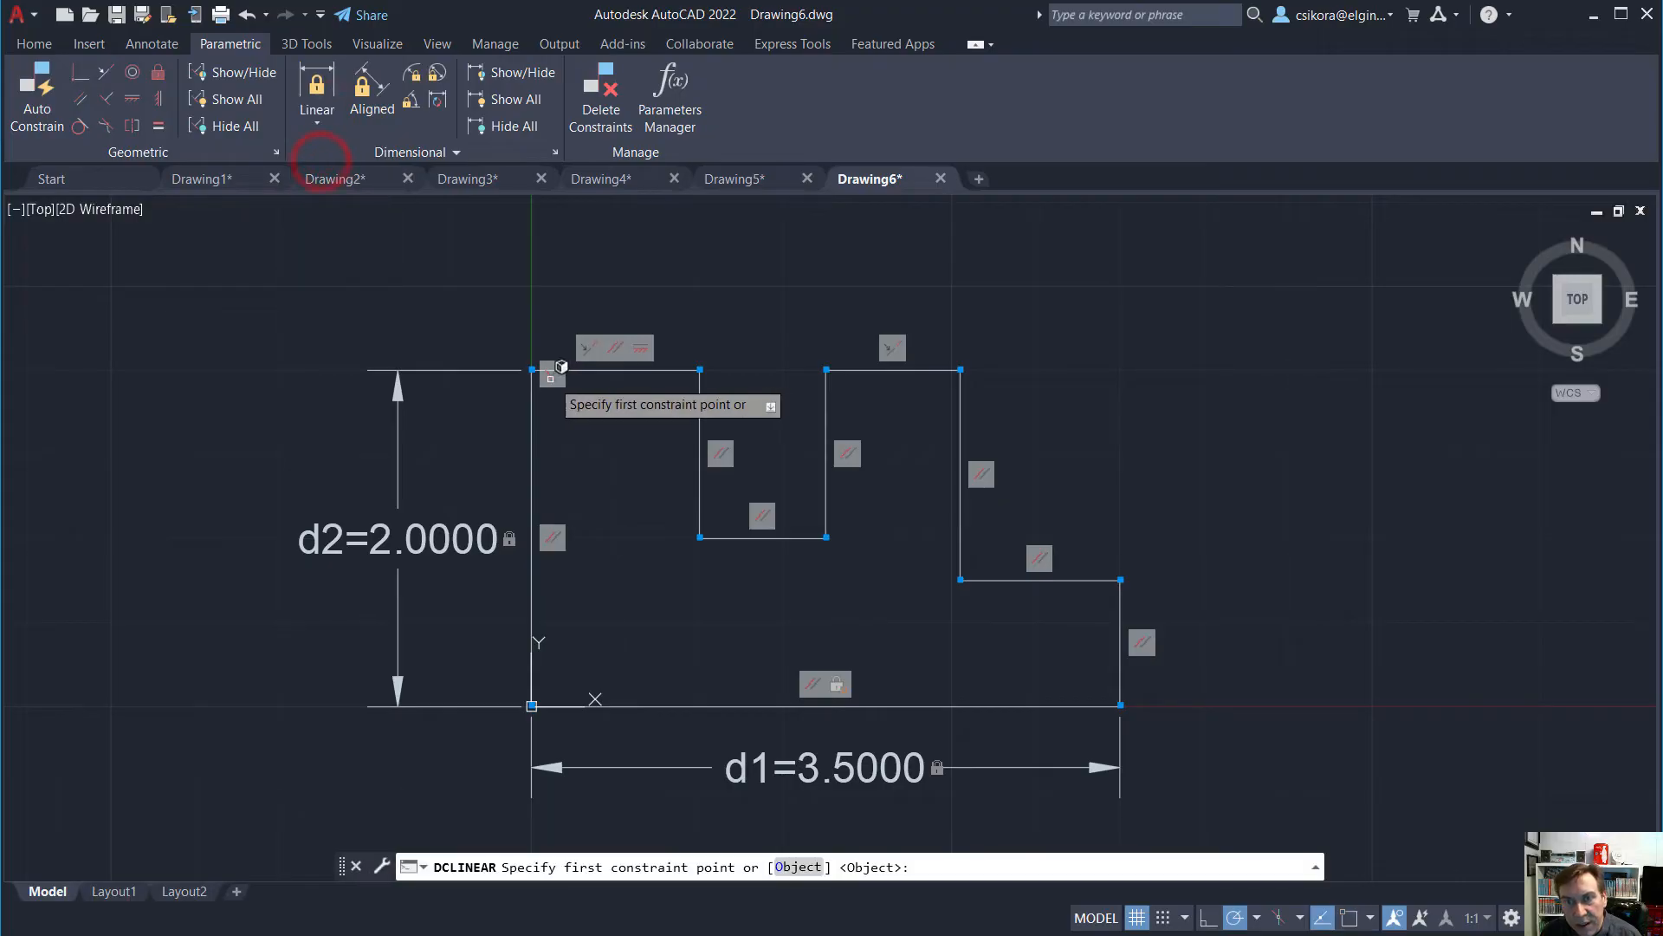
click(532, 368)
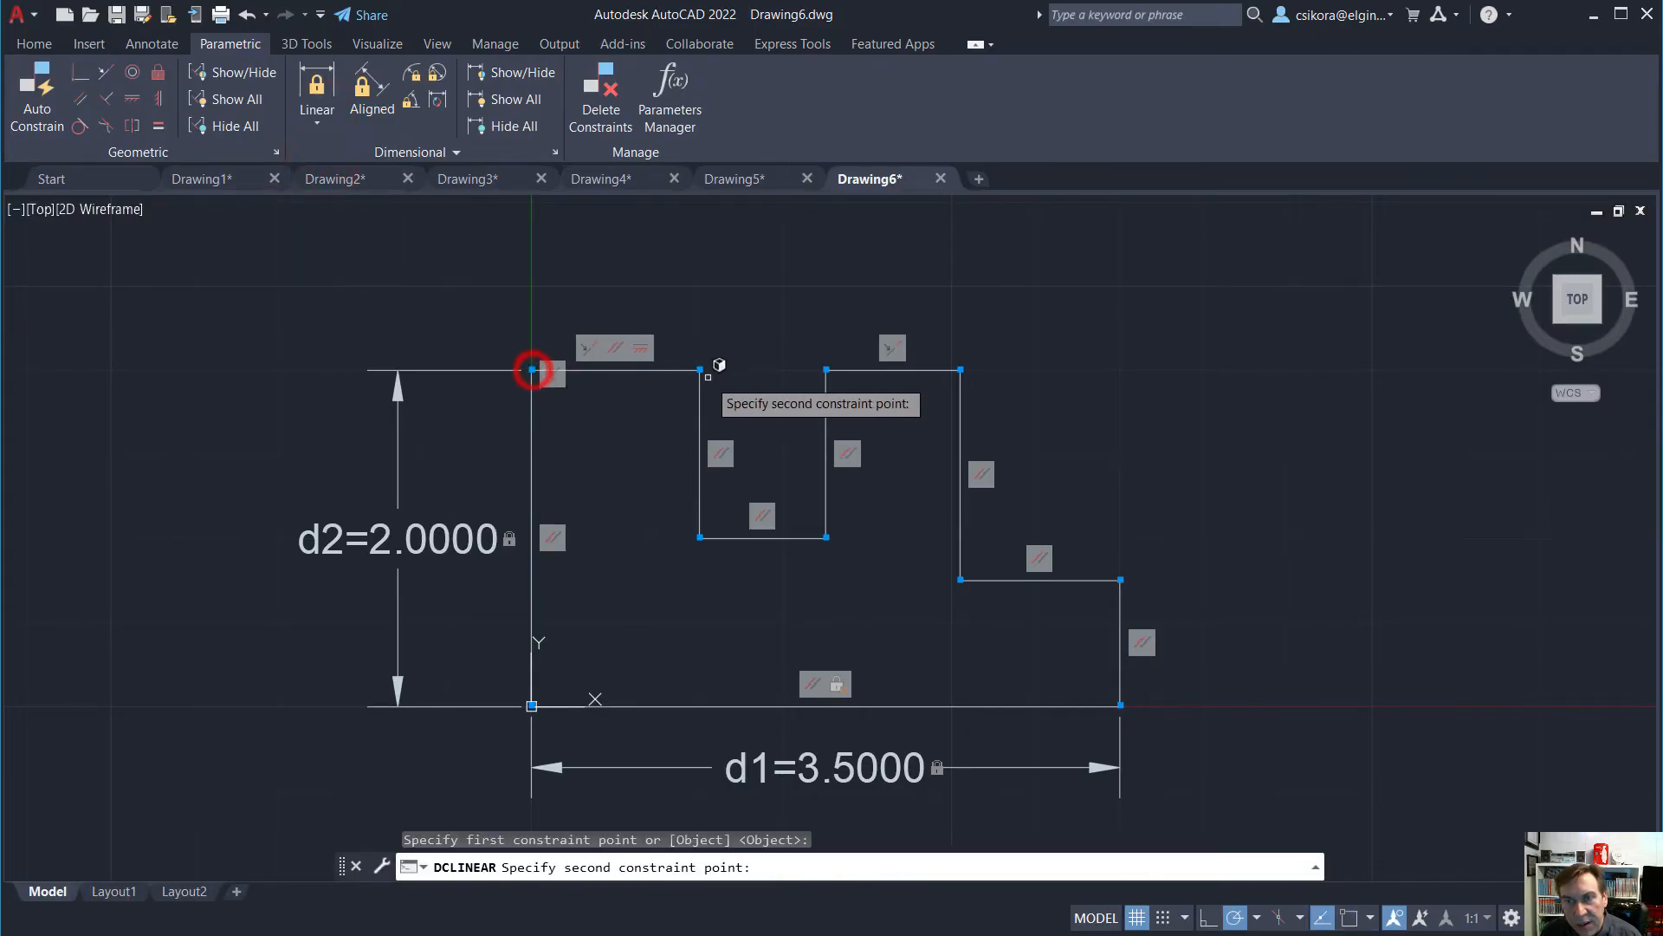
click(701, 369)
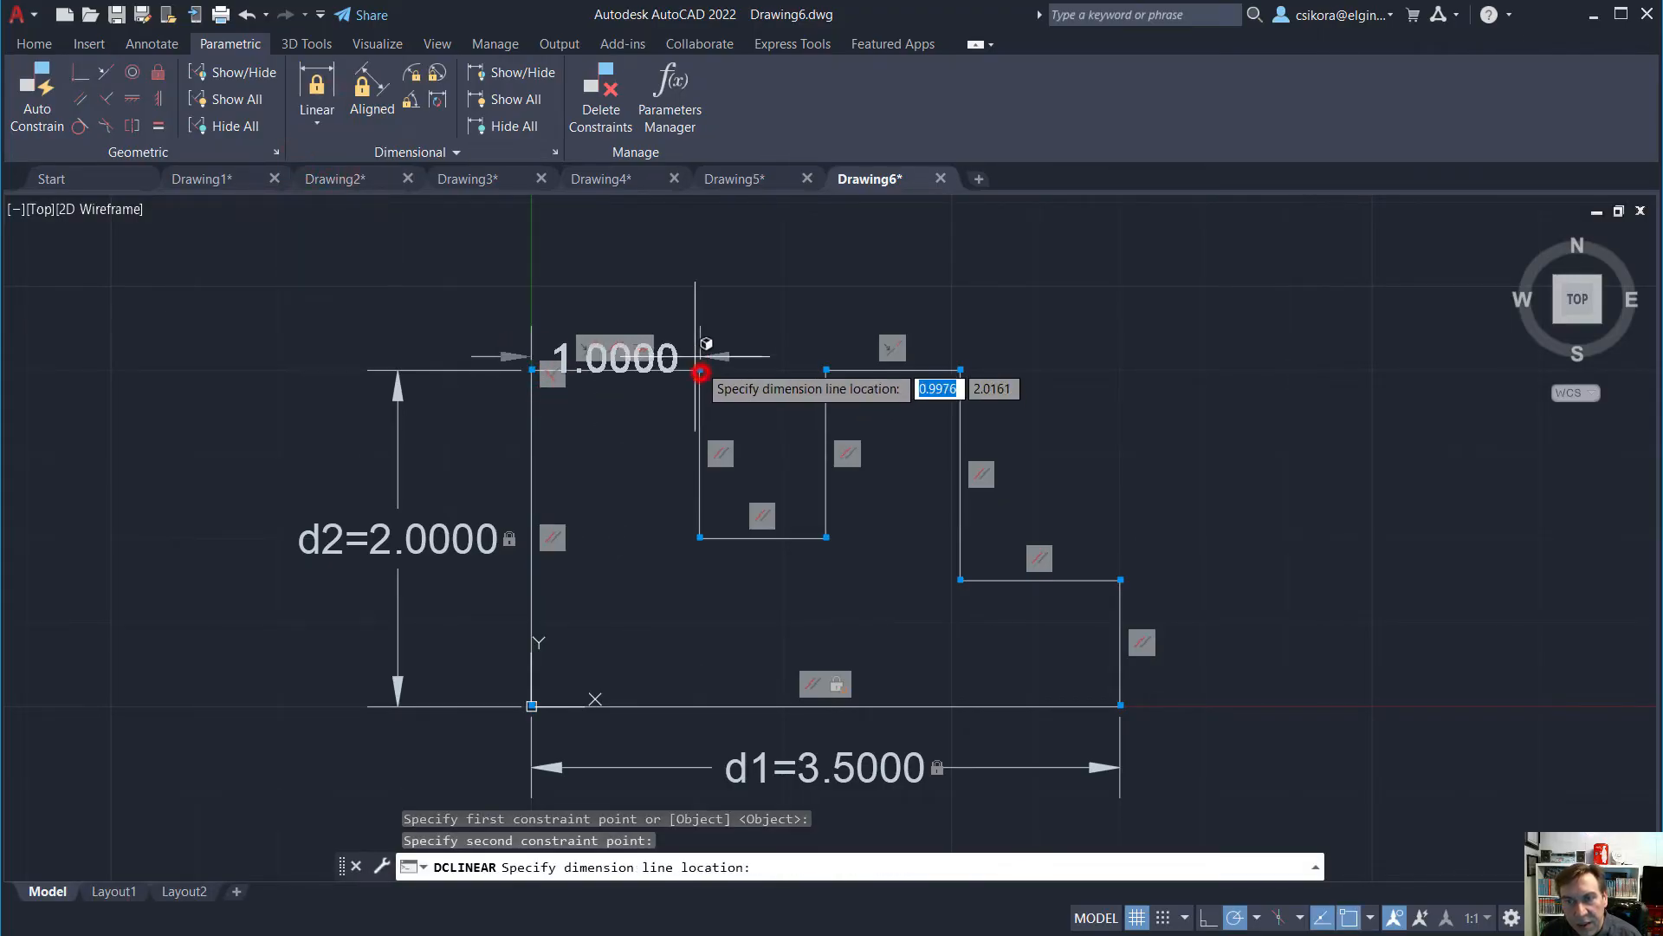
click(642, 265)
key(Return)
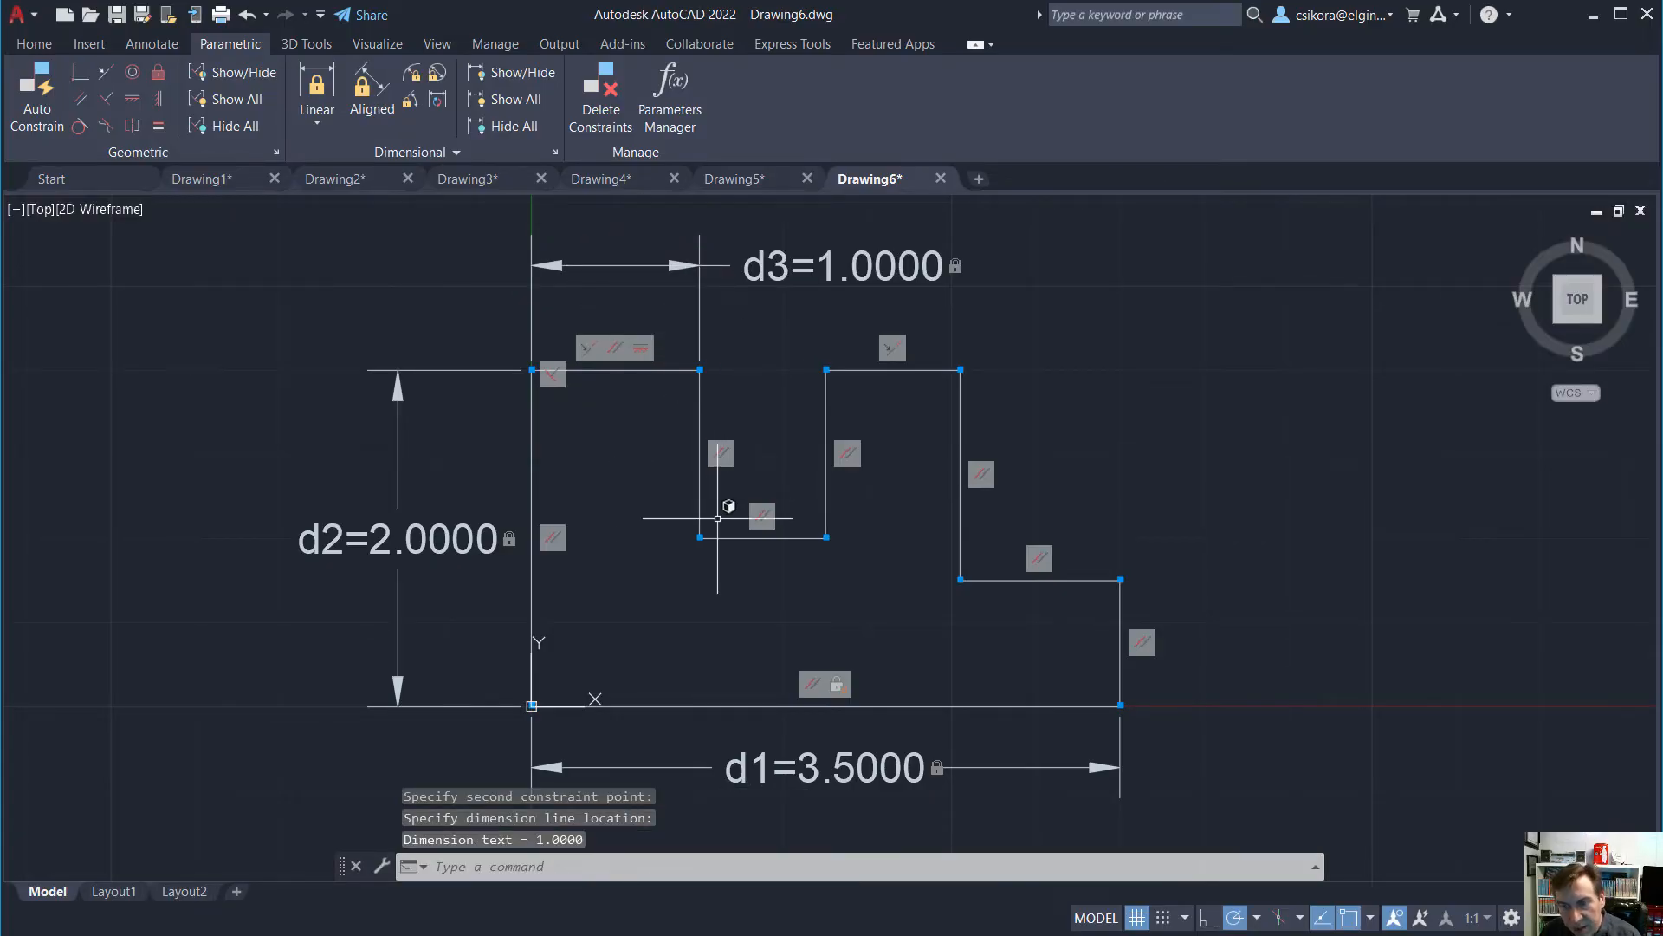
Add a linear dimensional constraint of 0.7500 across the slot's bottom edge, placed above the slot
key(Return)
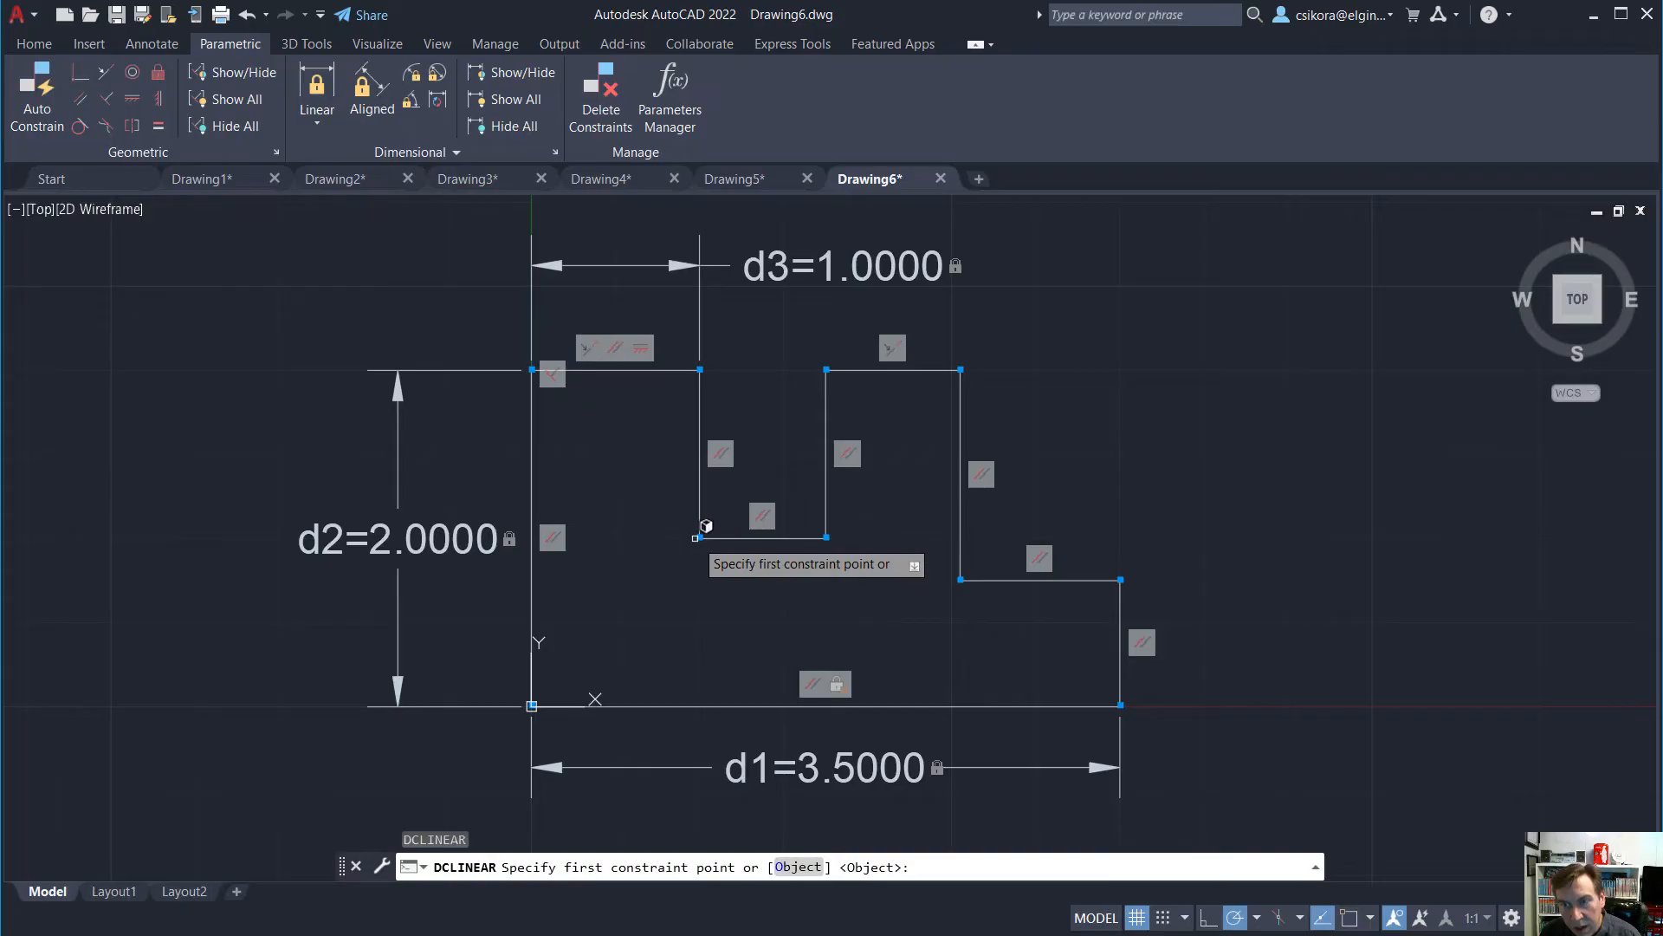
click(695, 538)
click(695, 538)
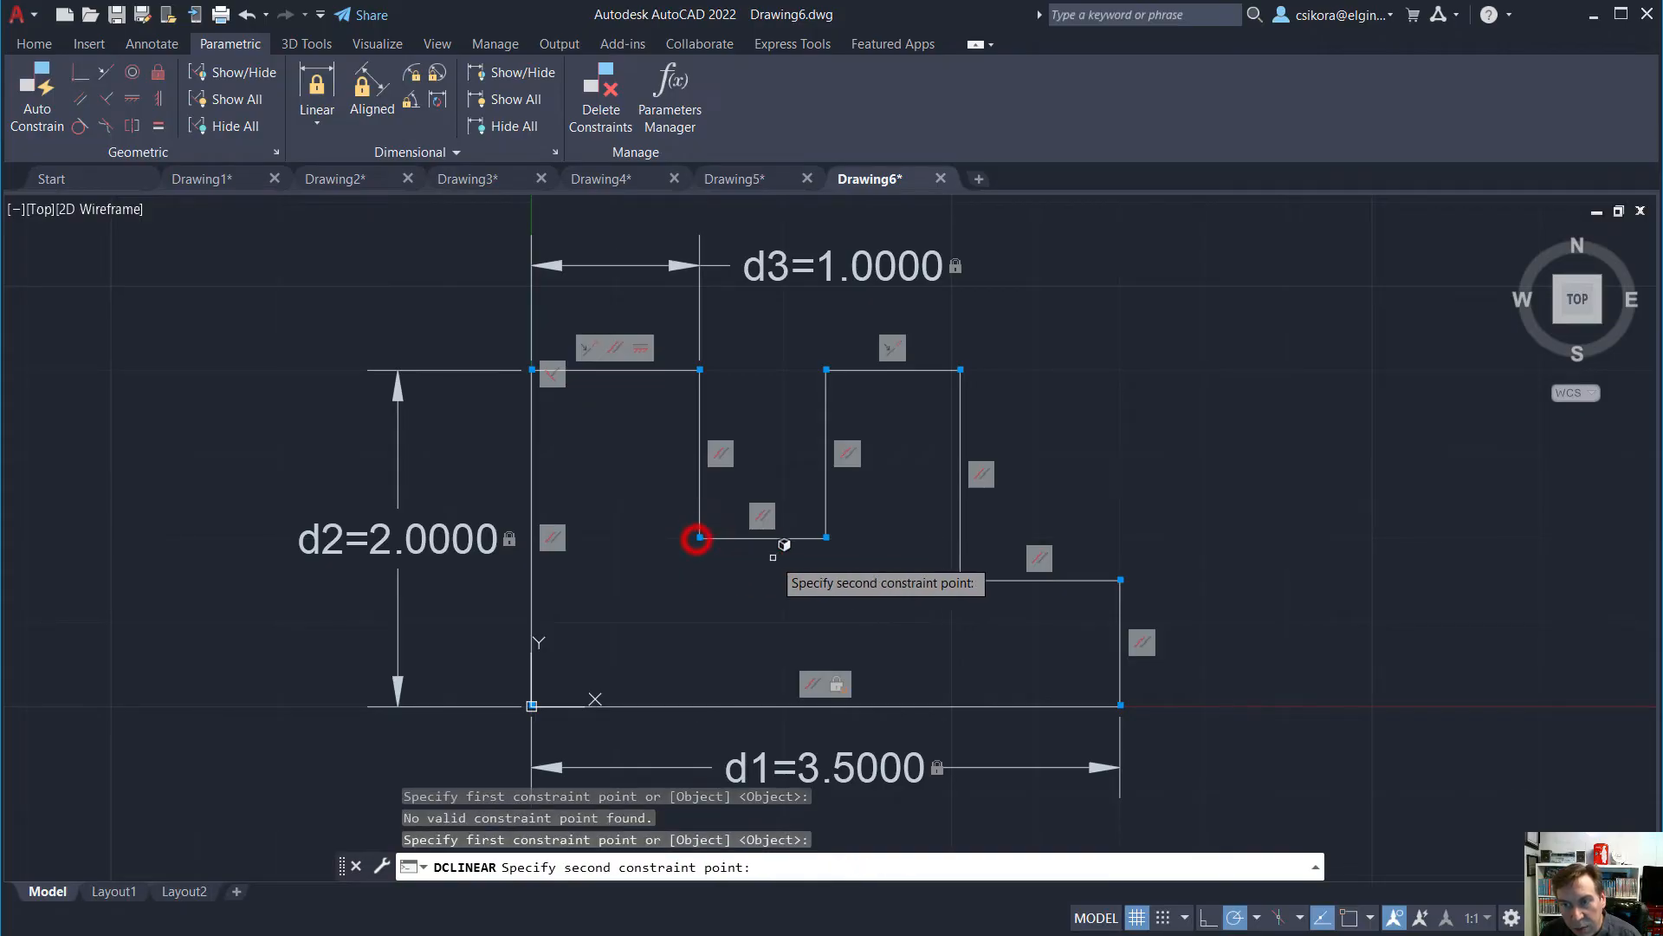
click(828, 538)
click(799, 317)
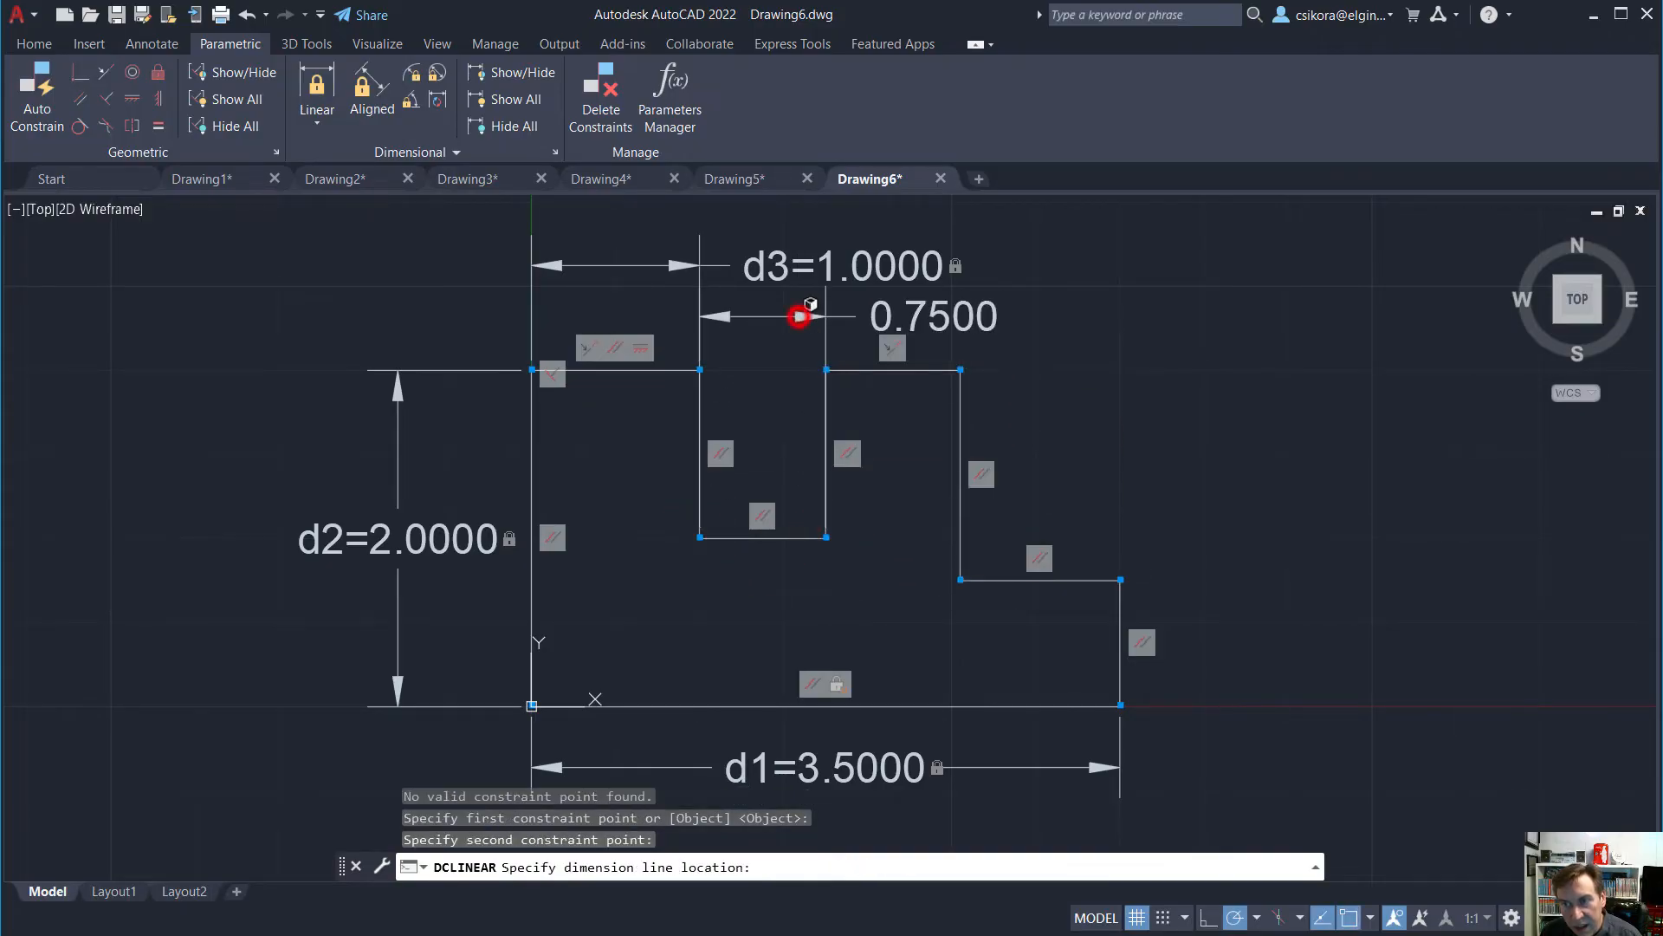
key(Return)
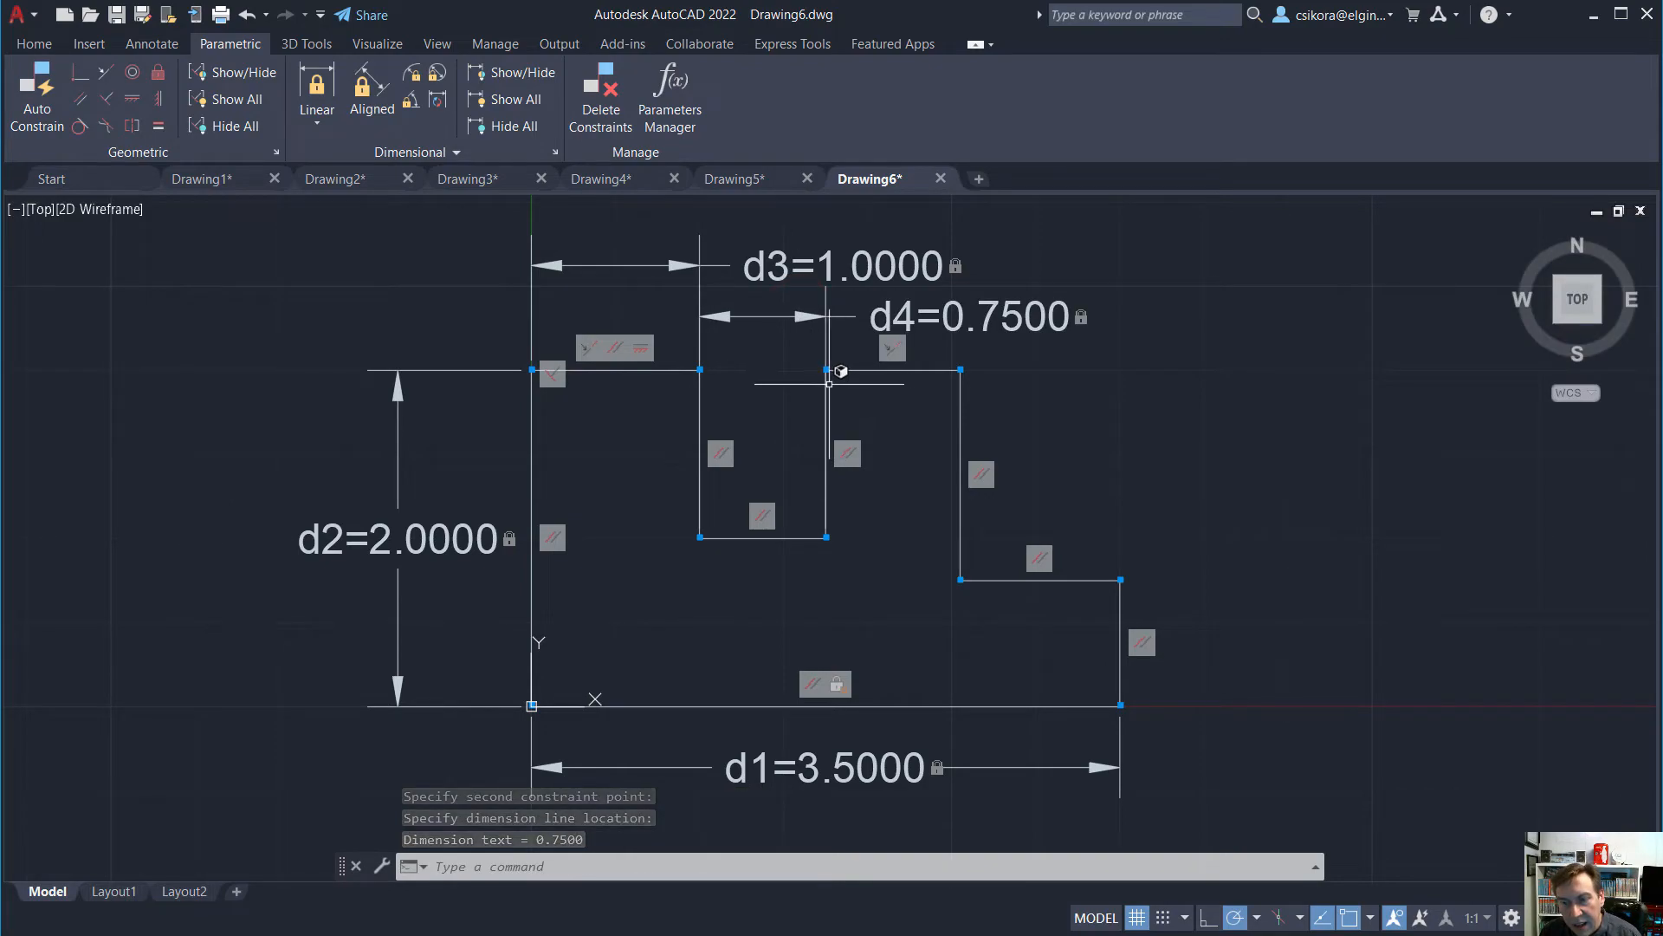
Add a horizontal dimensional constraint of 2.5 from the profile's upper-left corner to the upper-right edge's outer corner, placed above the others
key(Return)
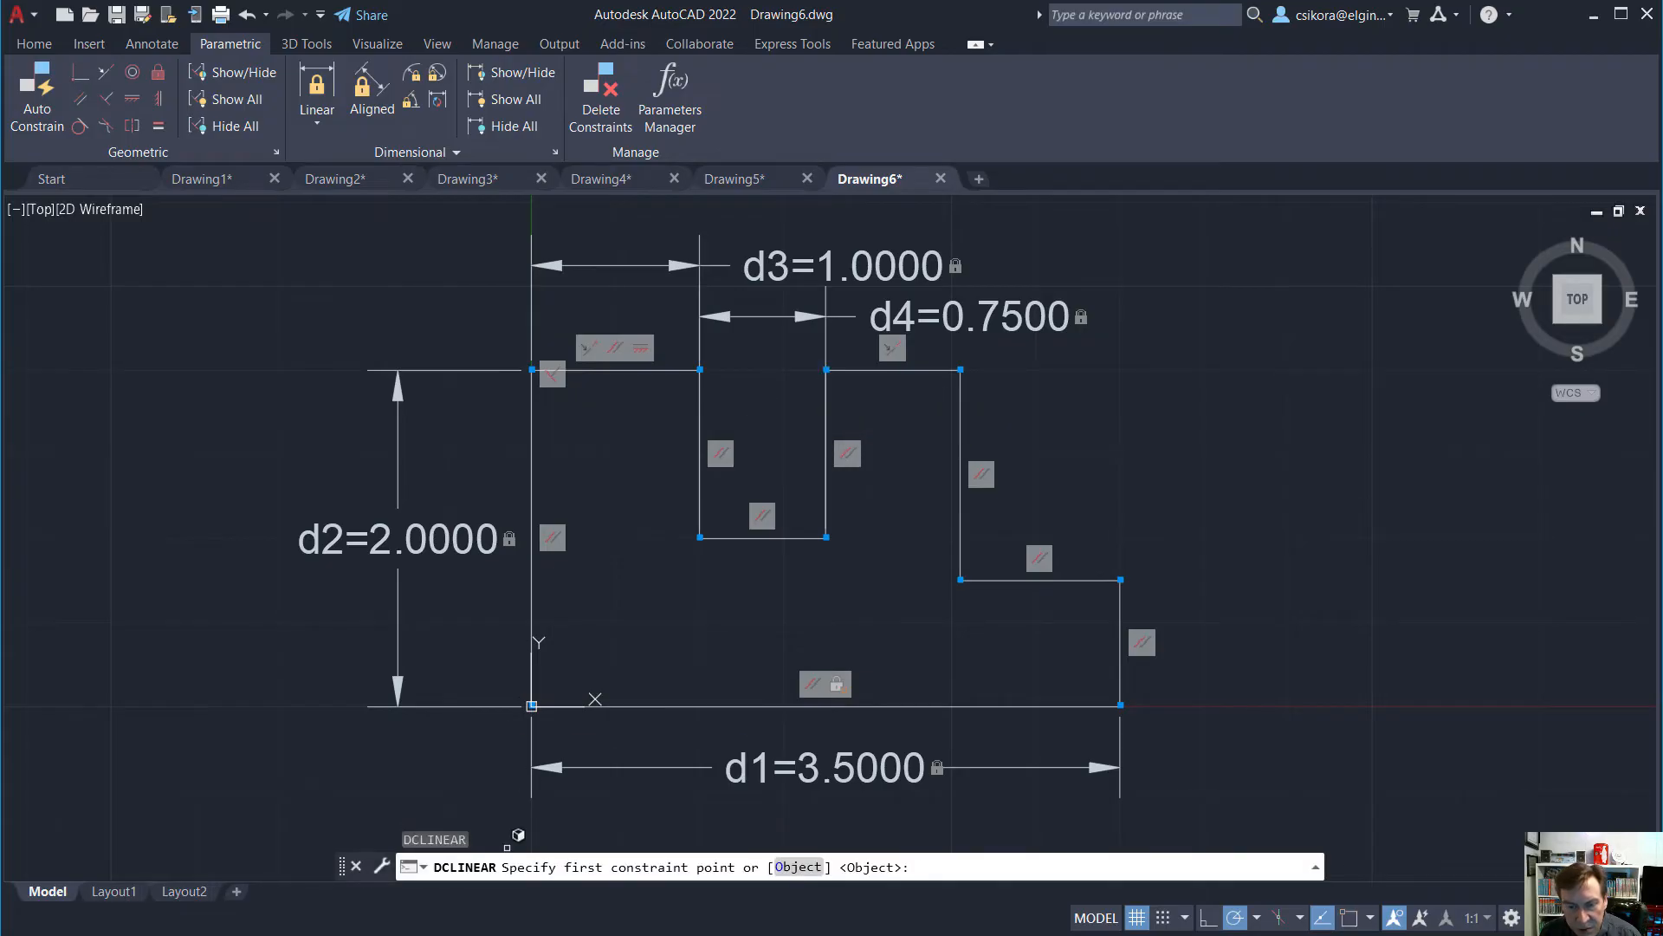
key(alt+Tab)
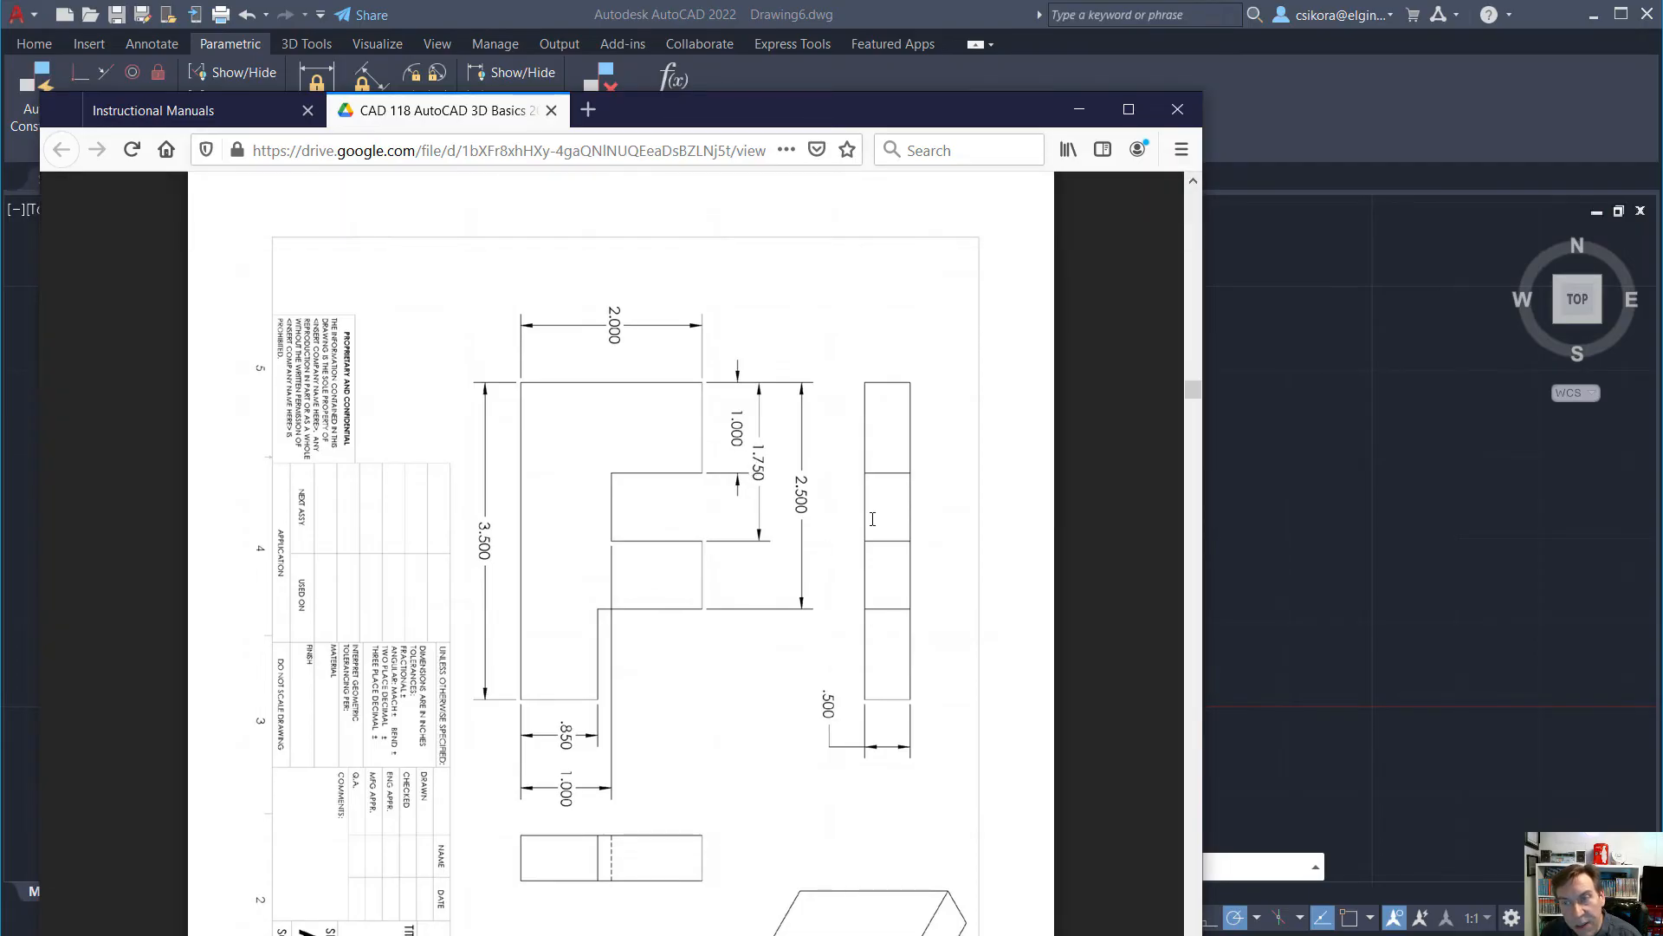
click(980, 23)
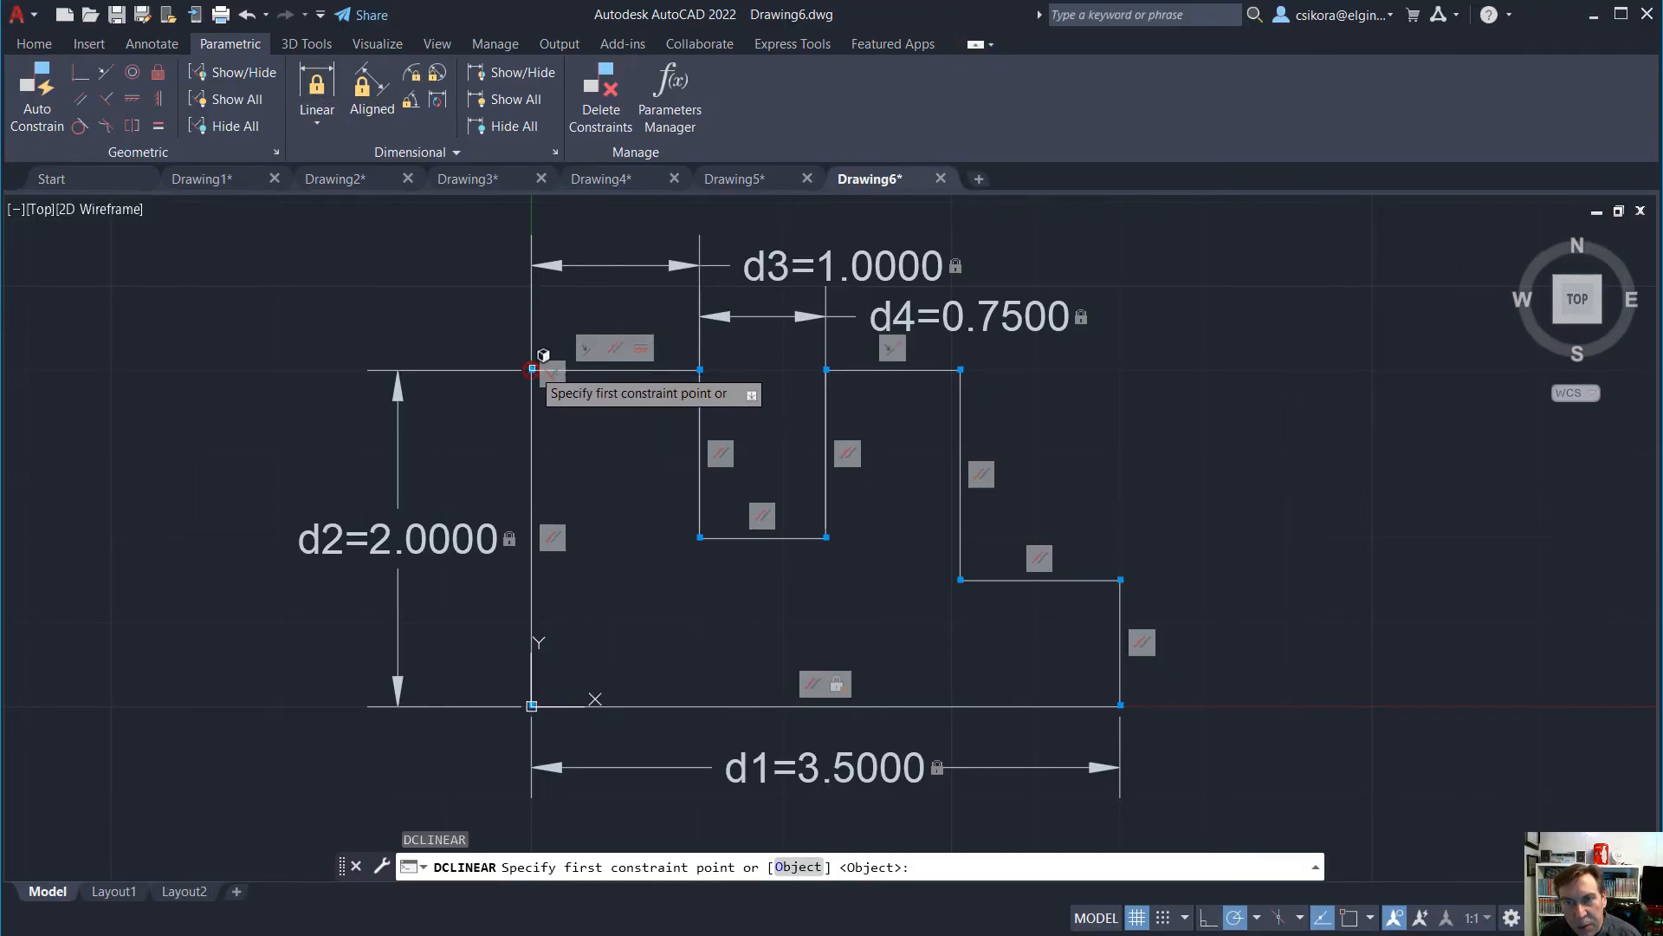
click(532, 370)
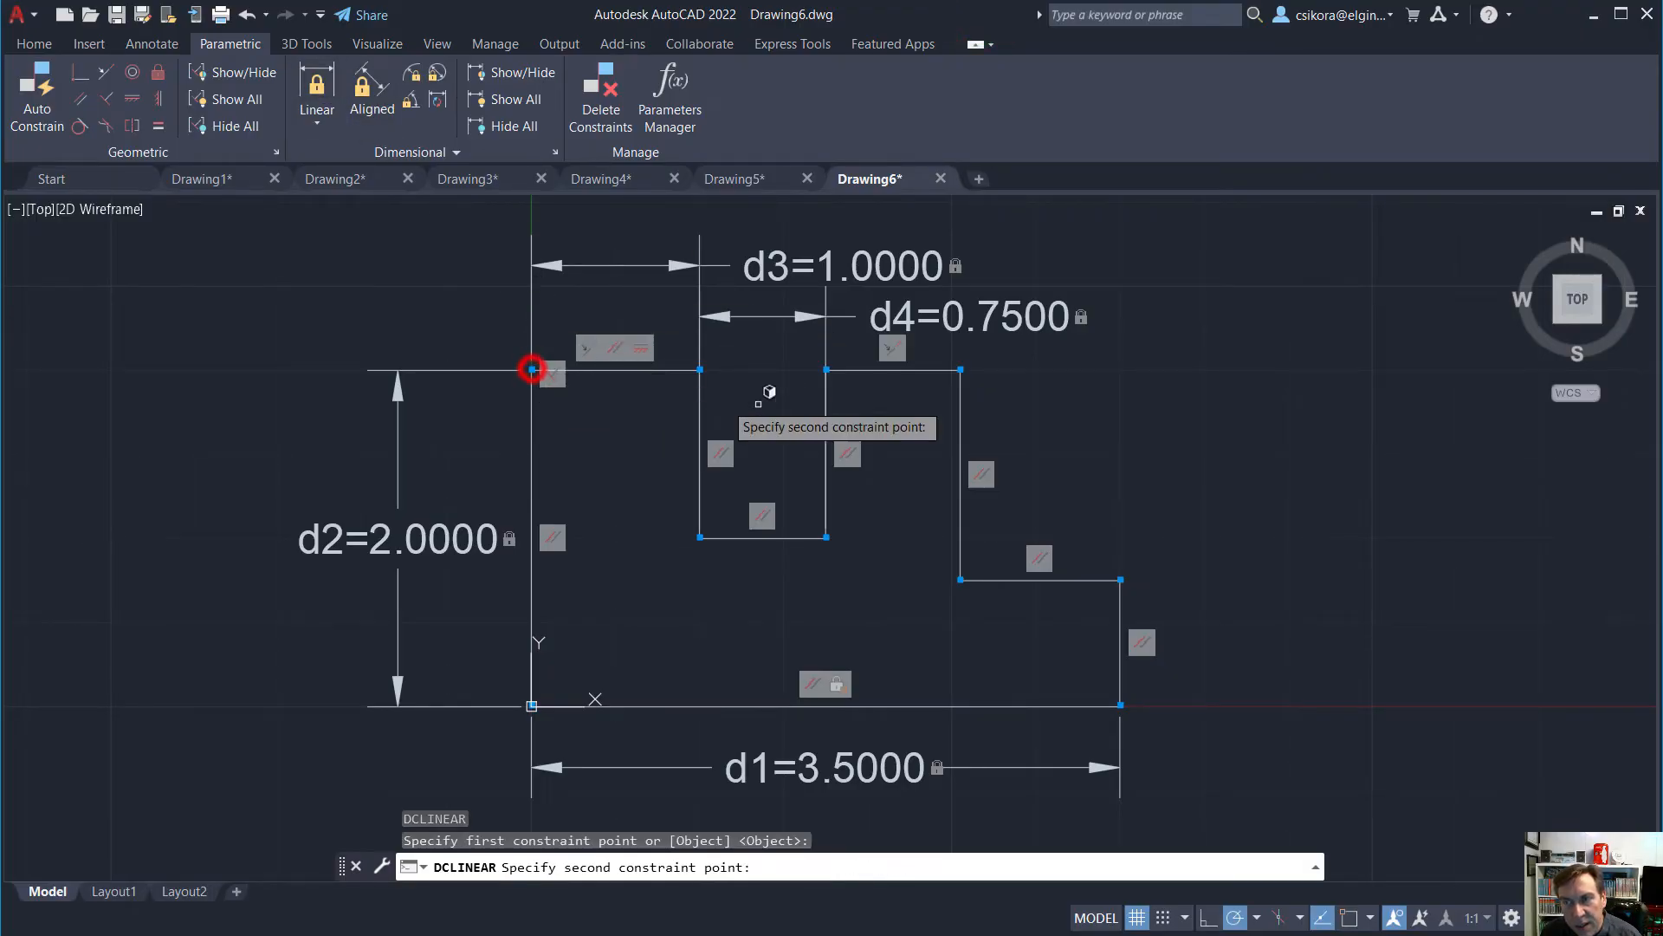
click(961, 371)
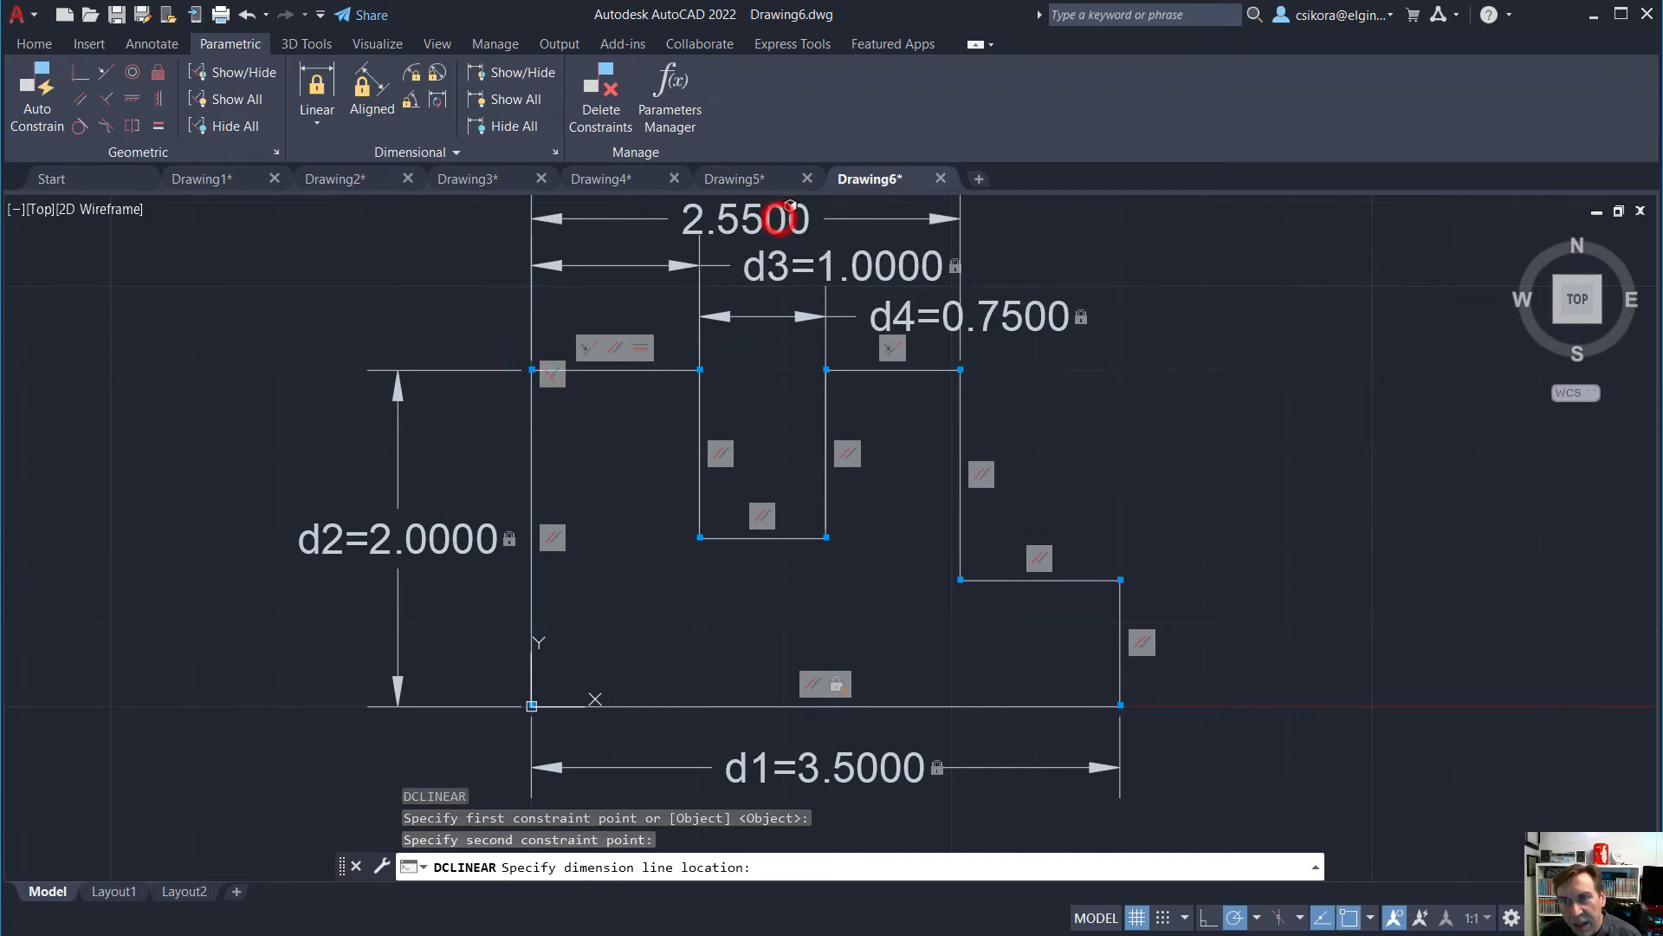
click(779, 218)
text(2.)
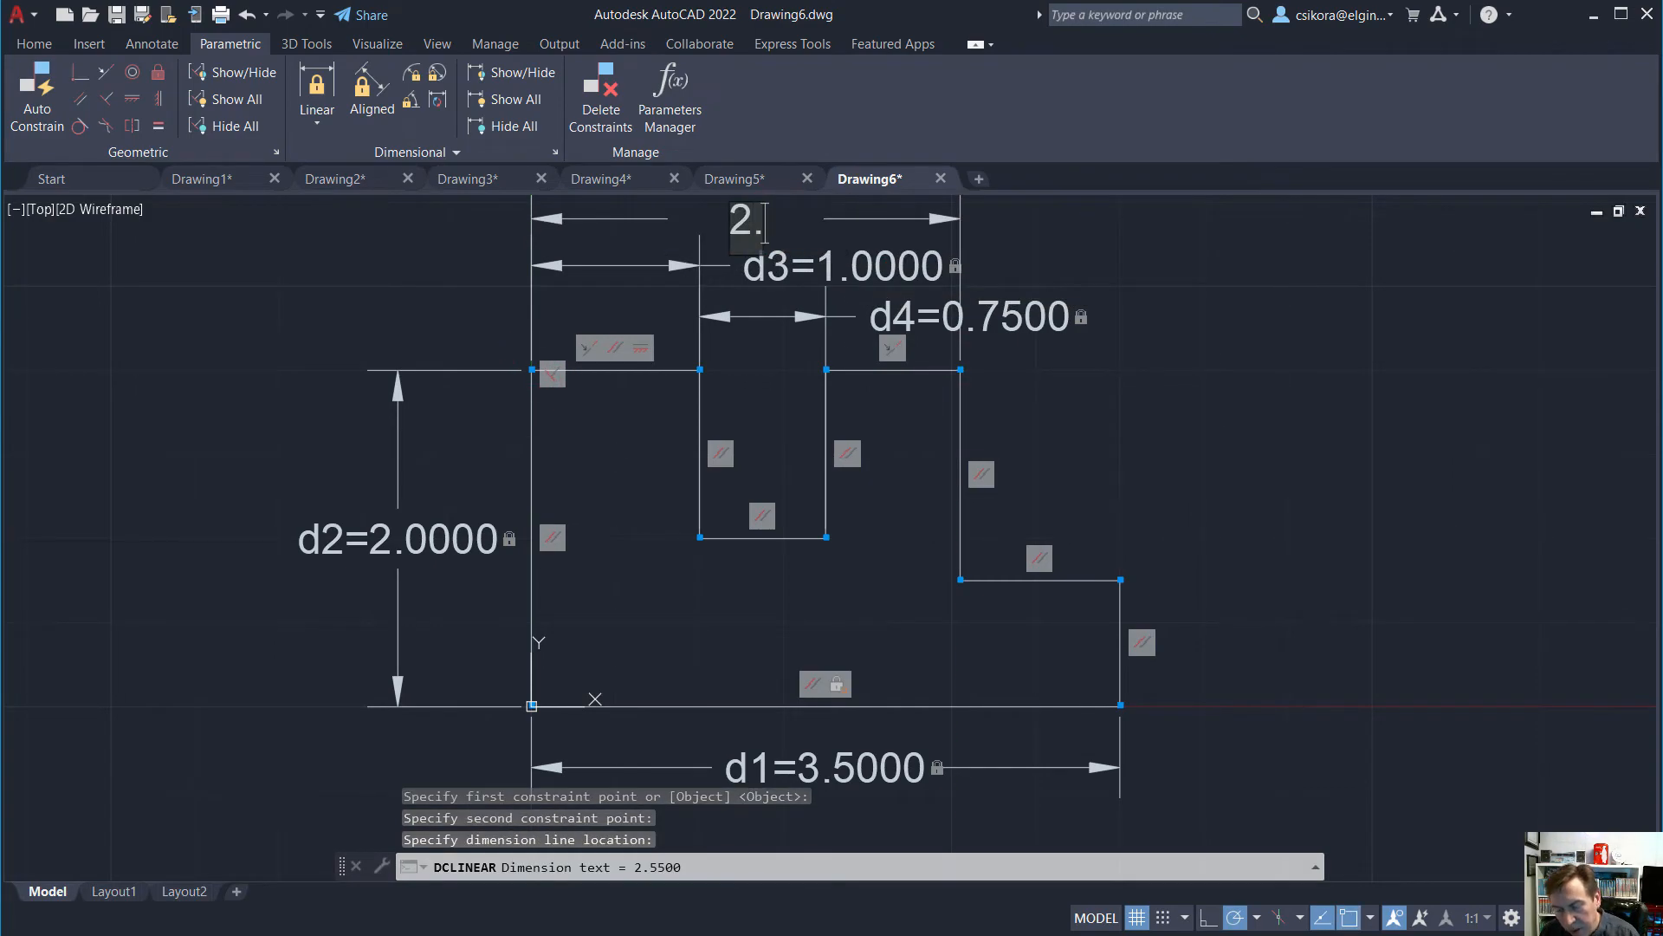
text(5)
key(Return)
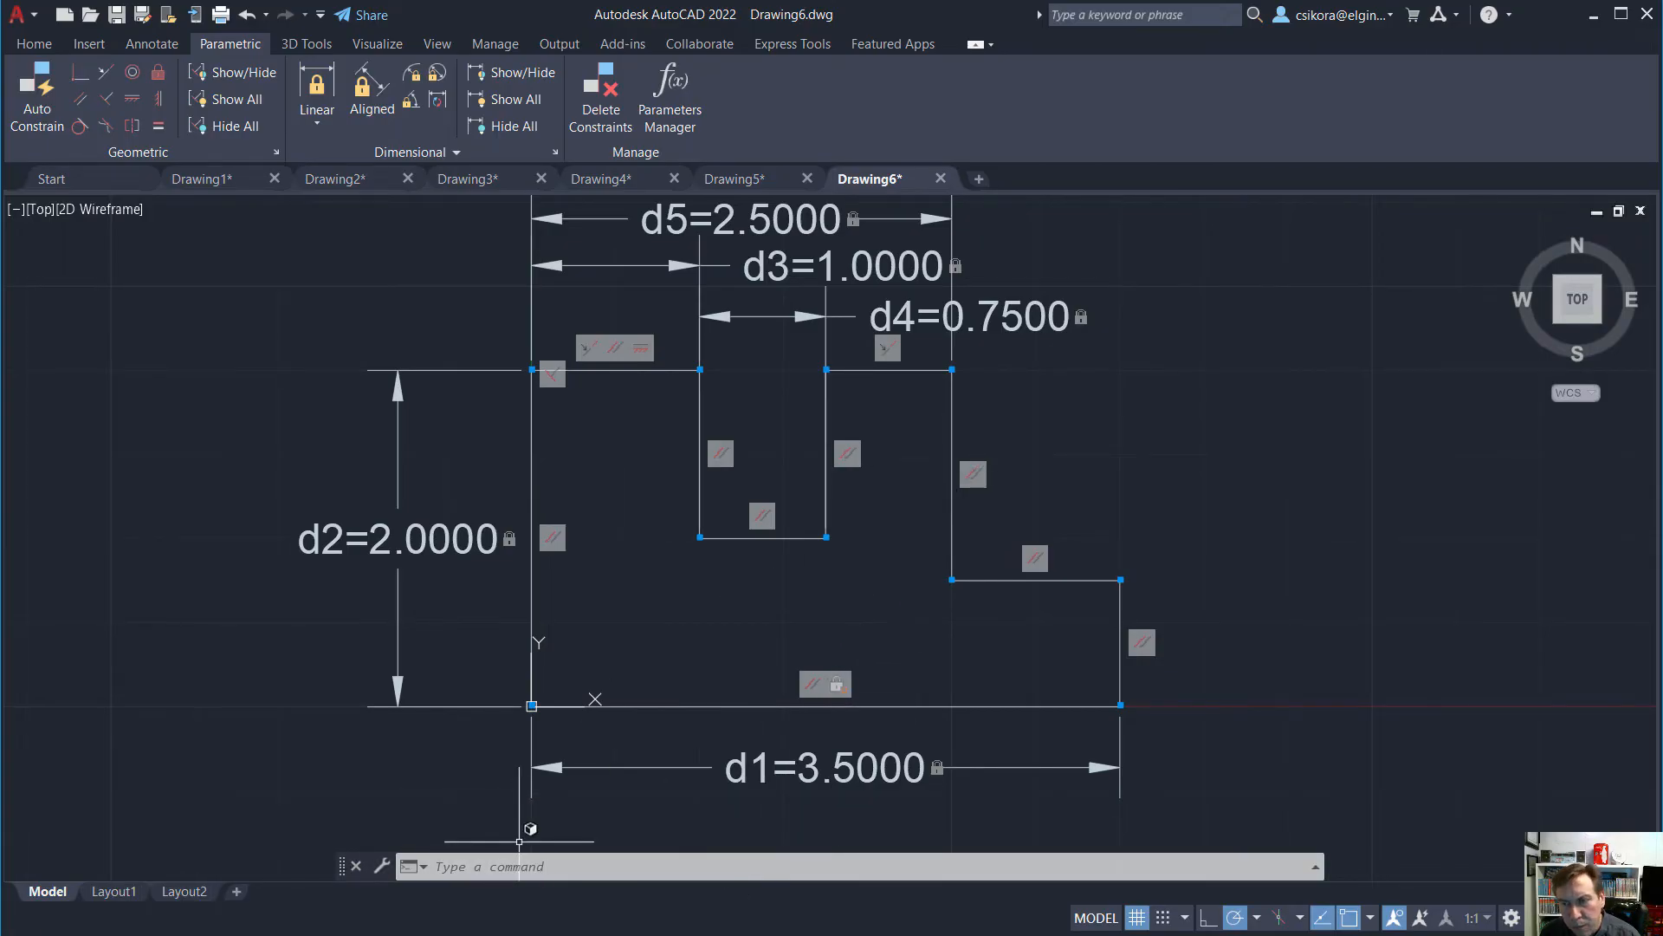
Check the reference drawing and add a vertical dimensional constraint of .85 to the profile's short right edge, placed outside the profile
key(alt+Tab)
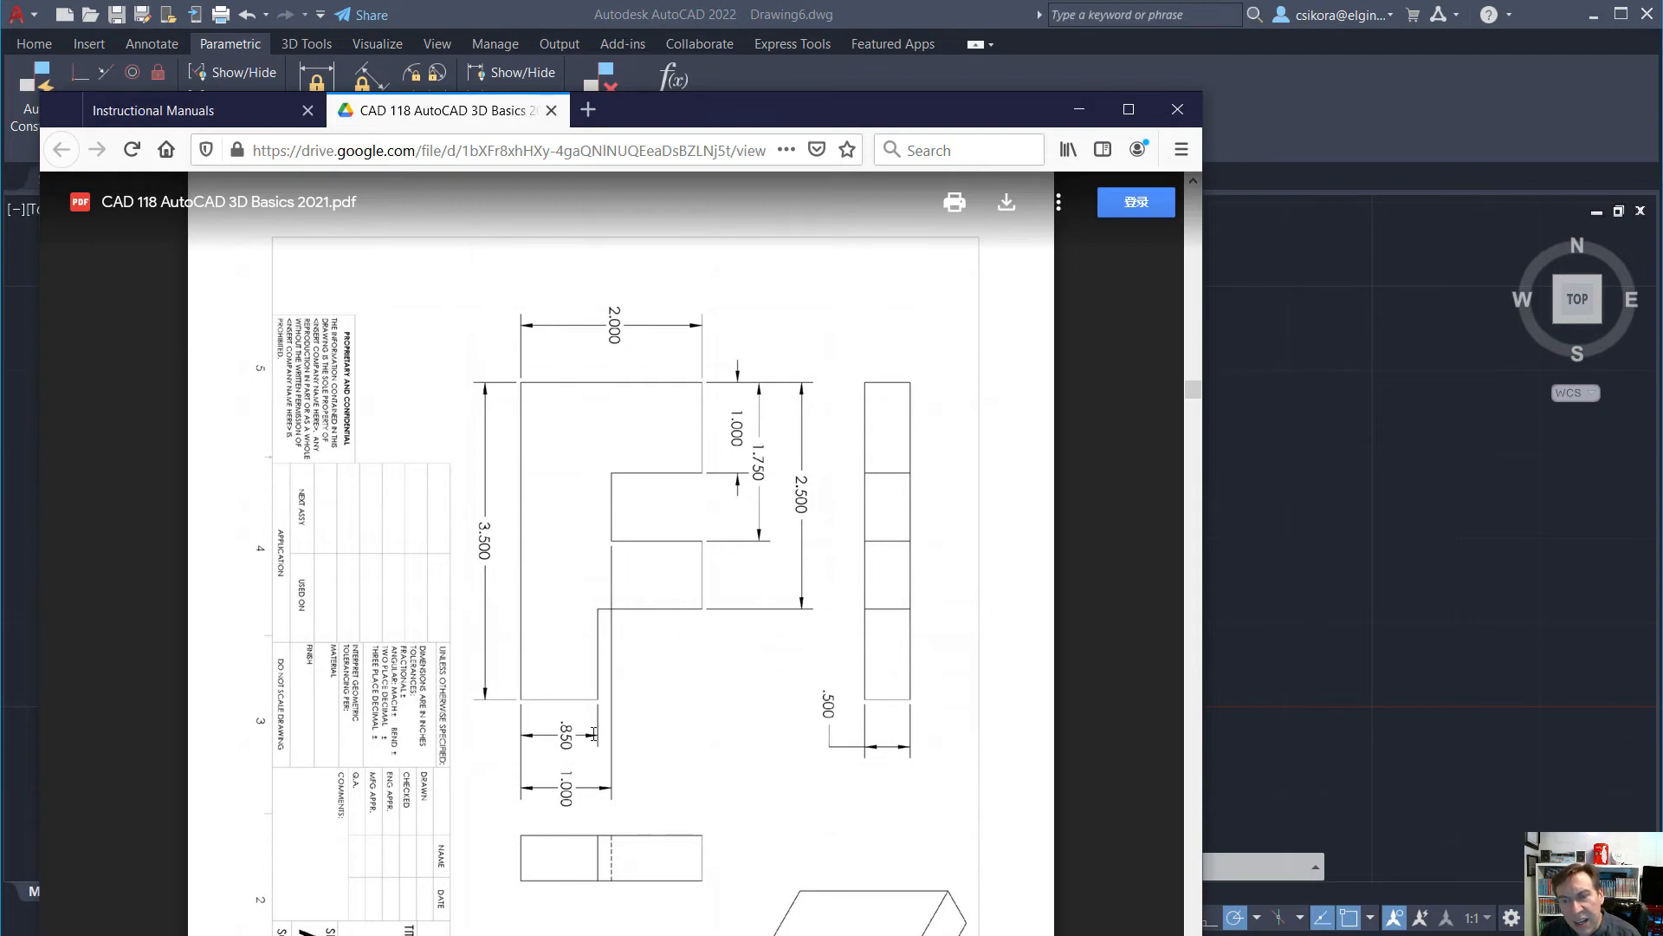
click(973, 15)
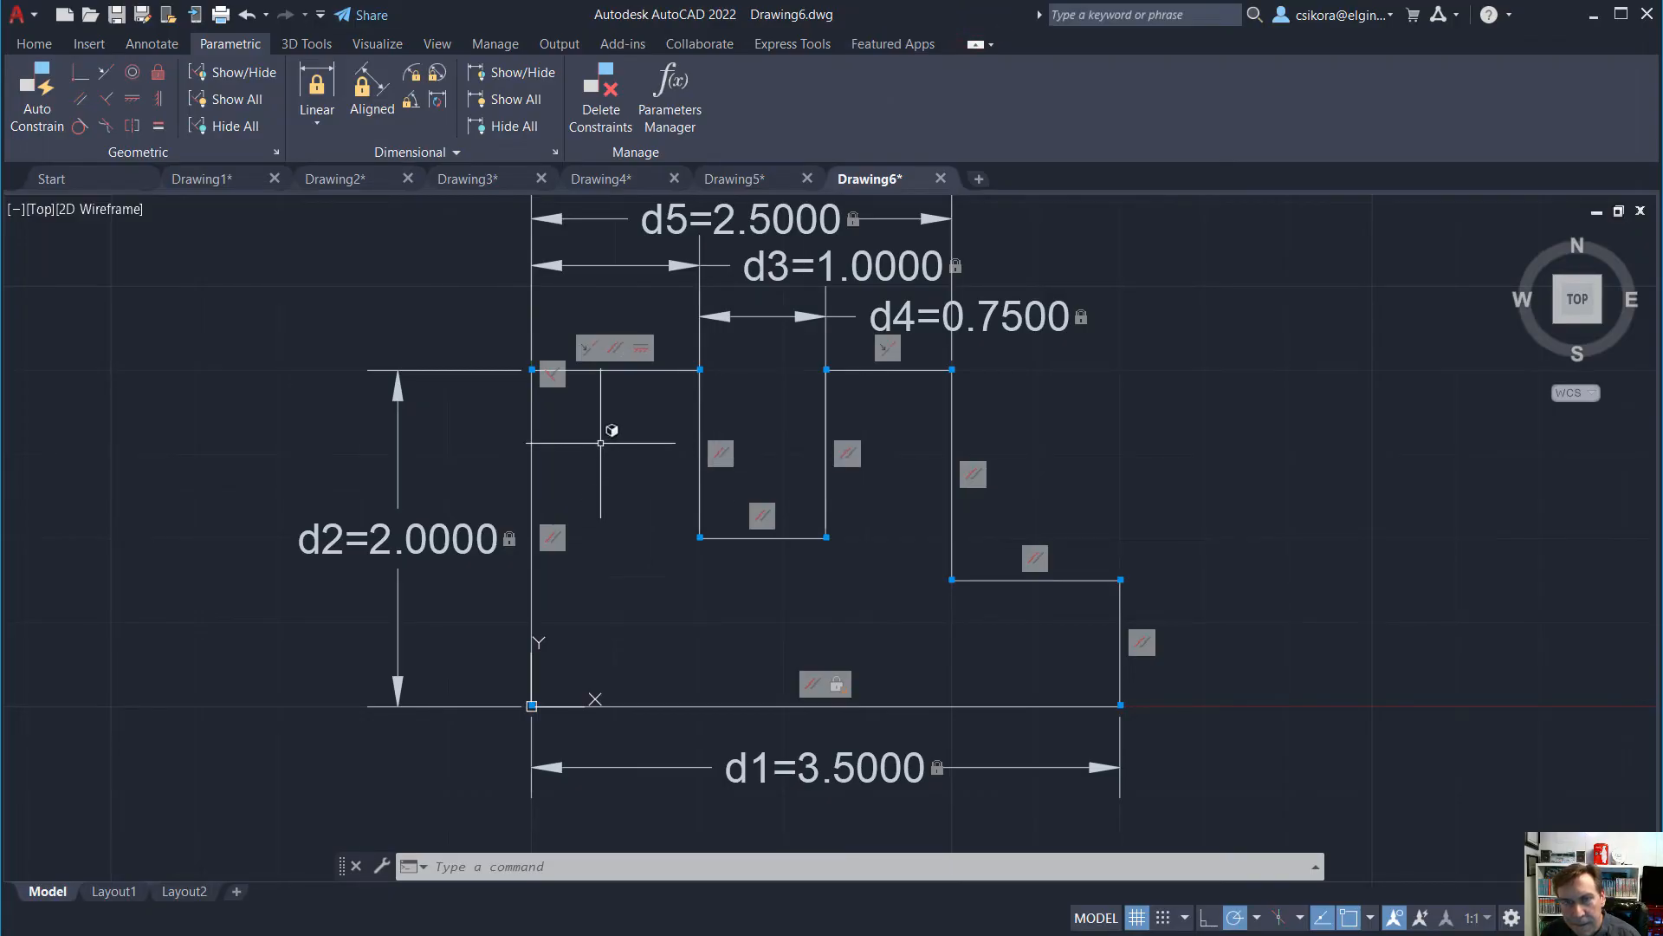
click(317, 111)
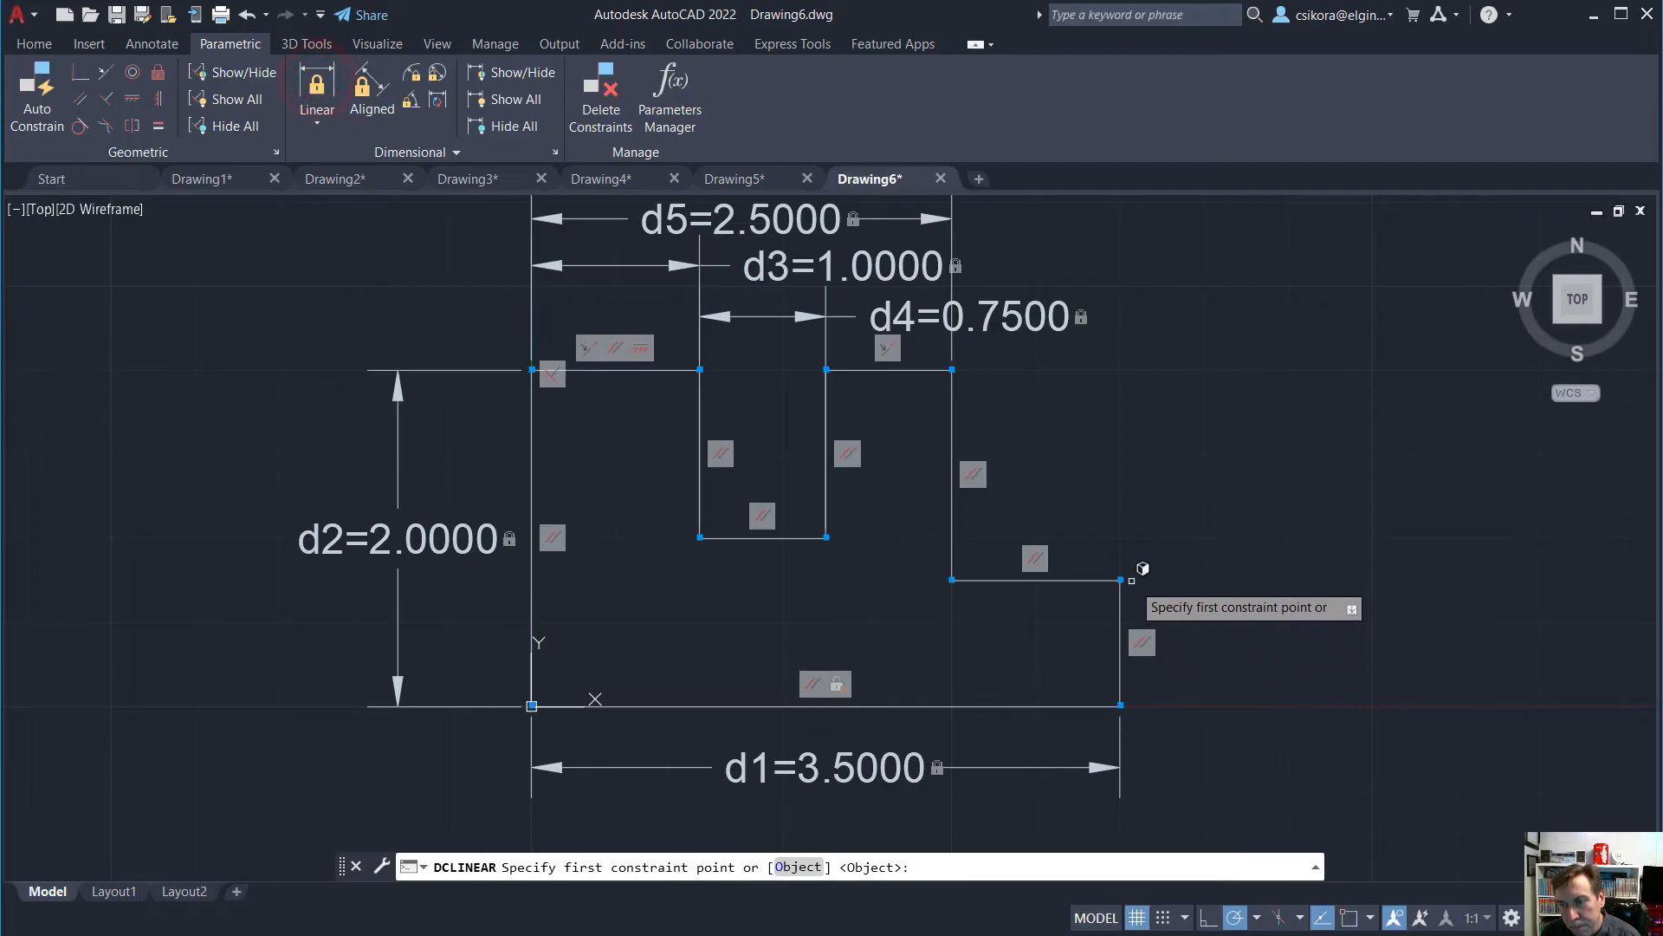
click(1120, 580)
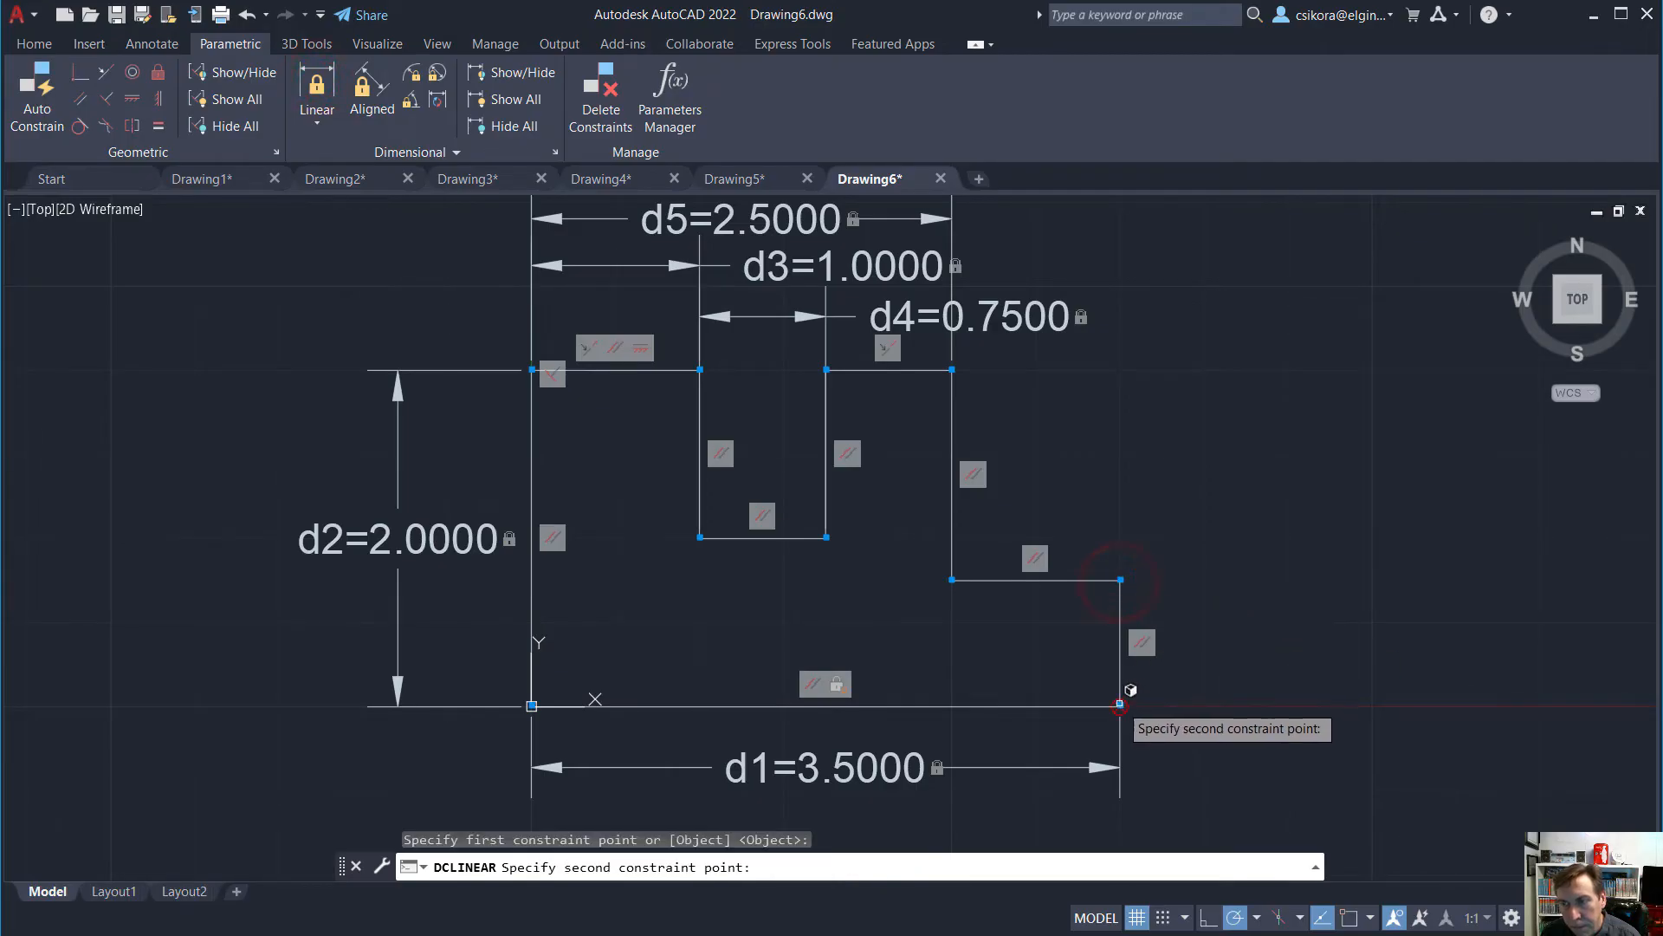
click(1120, 704)
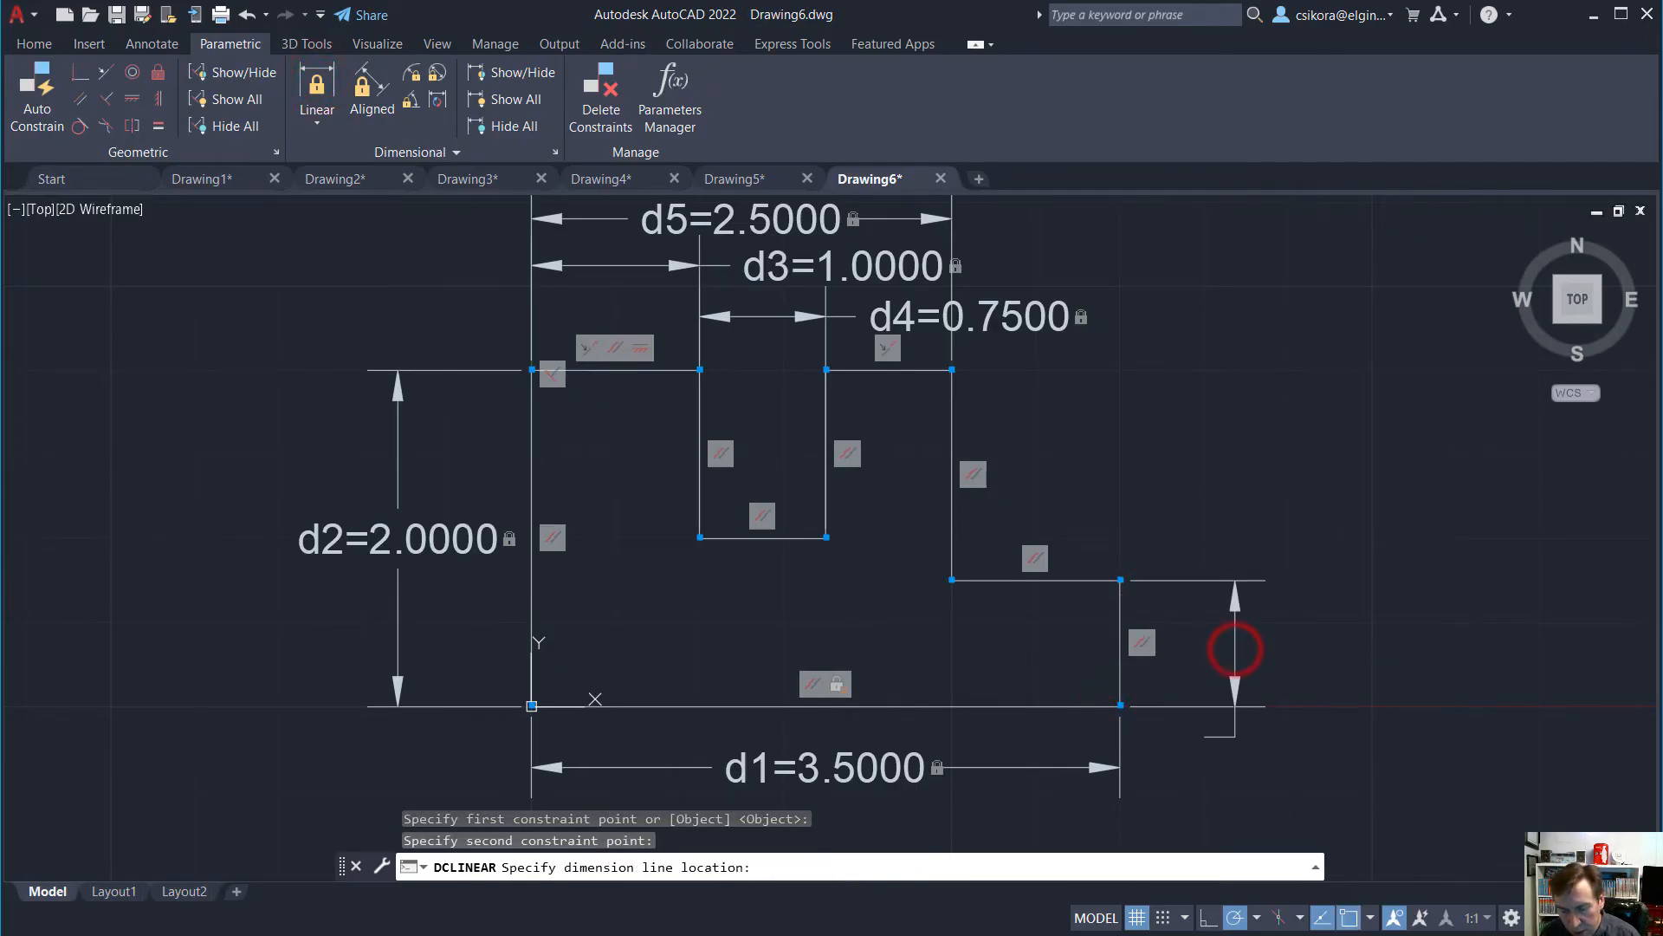
click(1235, 655)
text(.85)
key(Return)
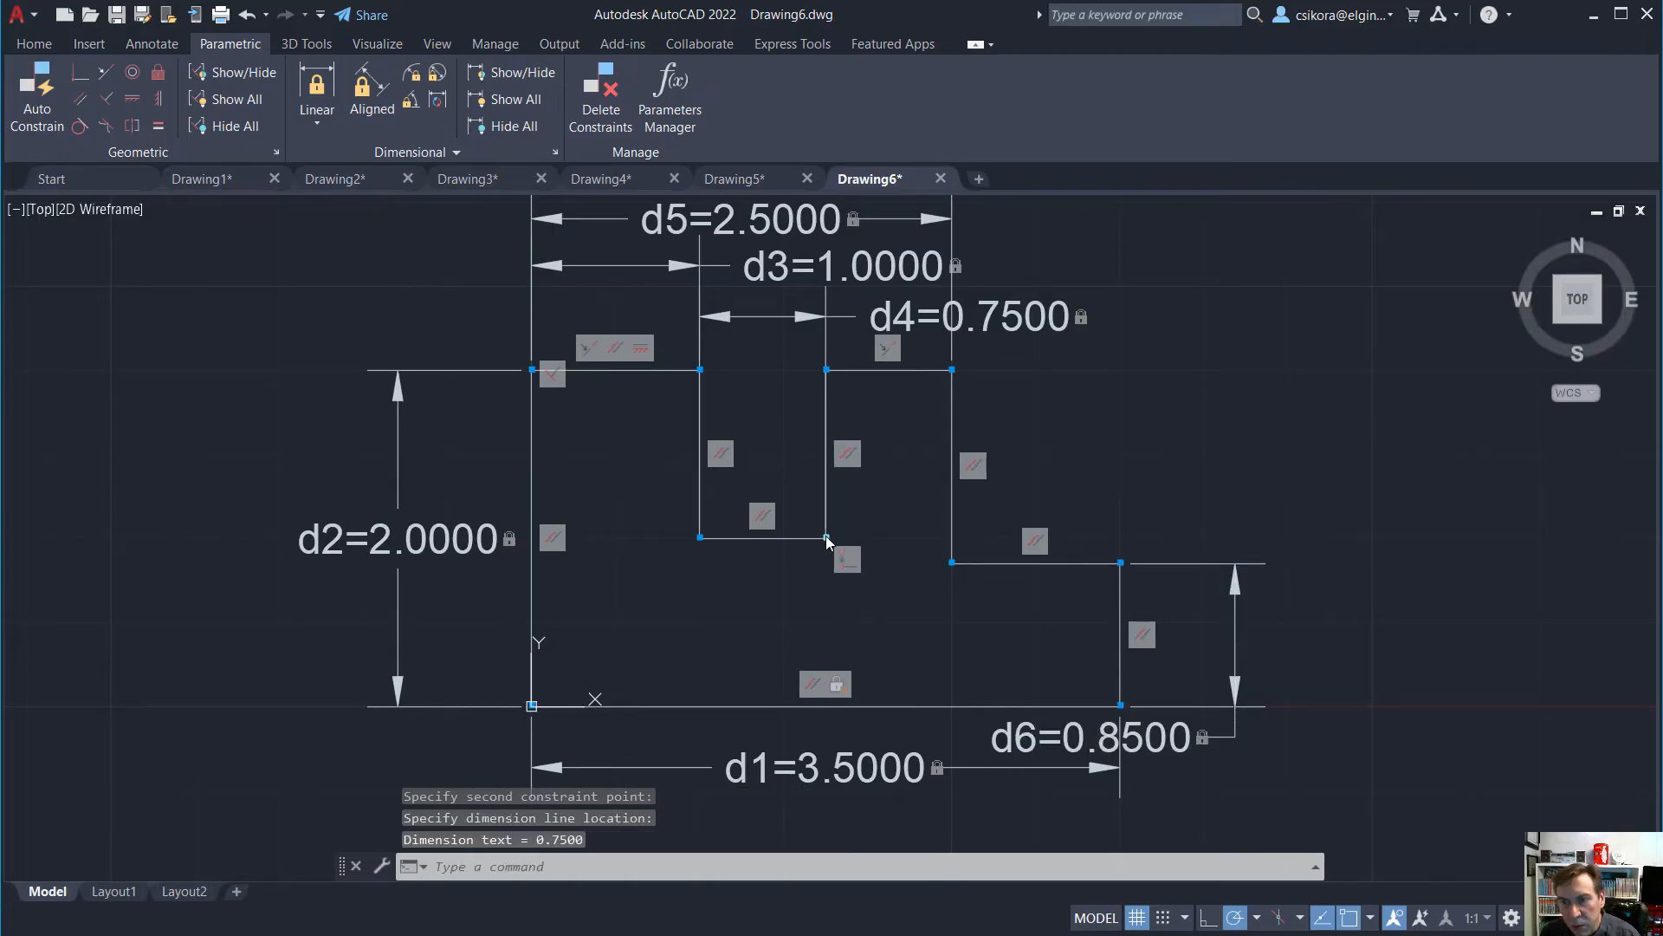
Add a vertical dimensional constraint of 1.0000 from the slot's lower-right corner to the profile's lower-right corner, placed outside the 0.85 constraint
key(Return)
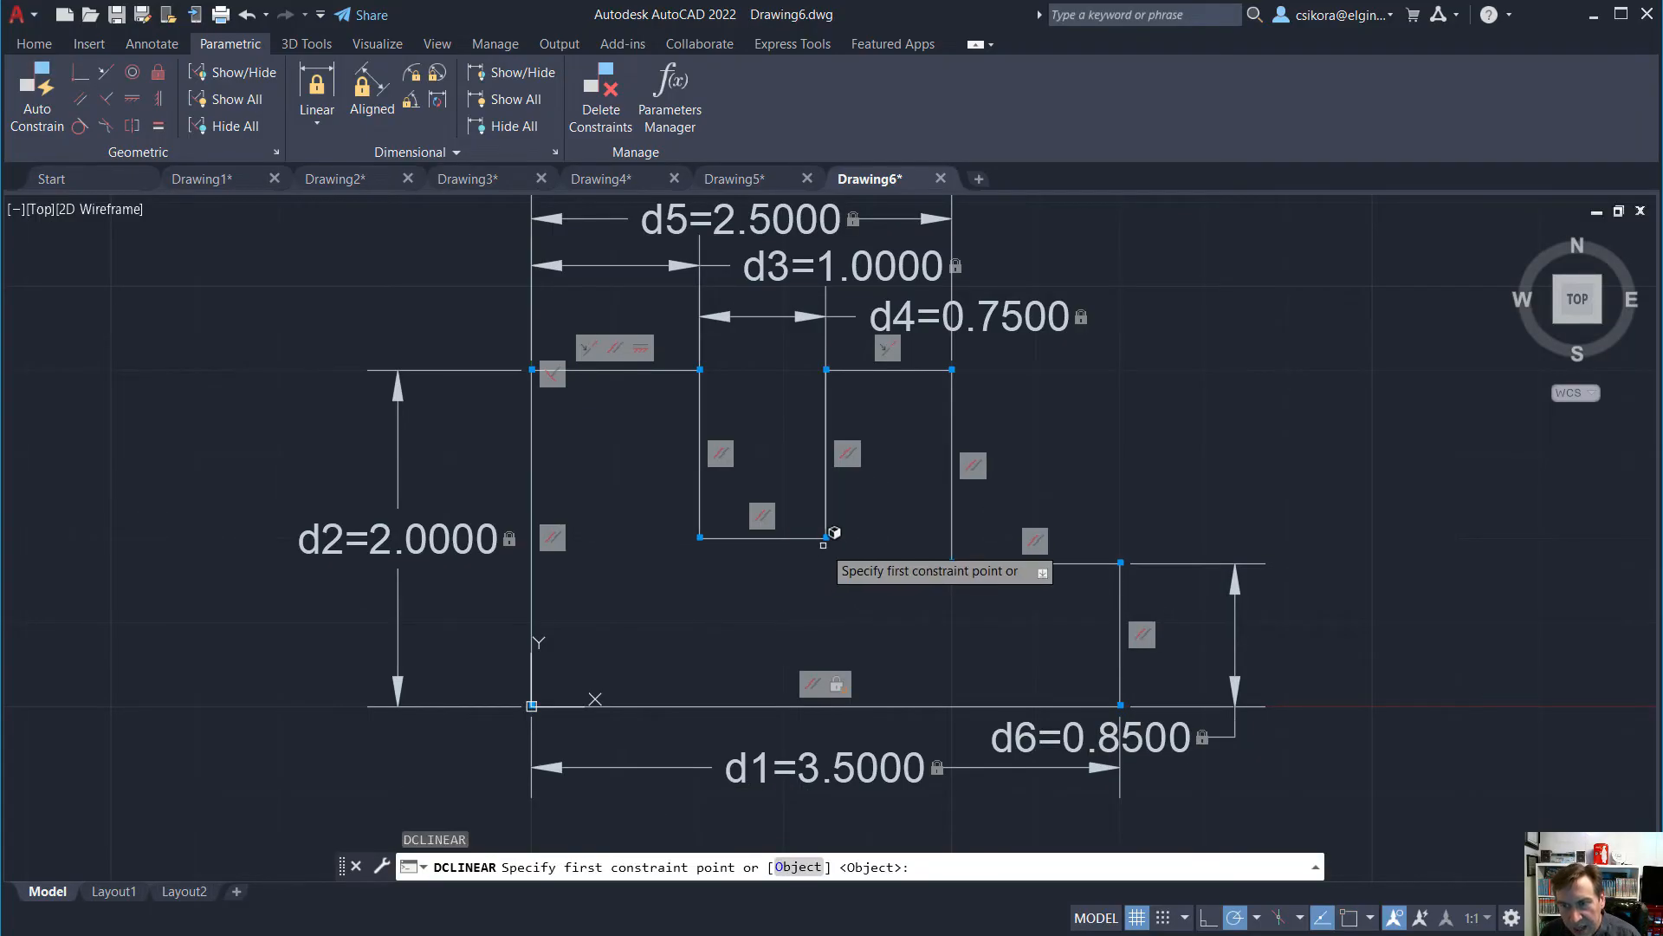
click(828, 538)
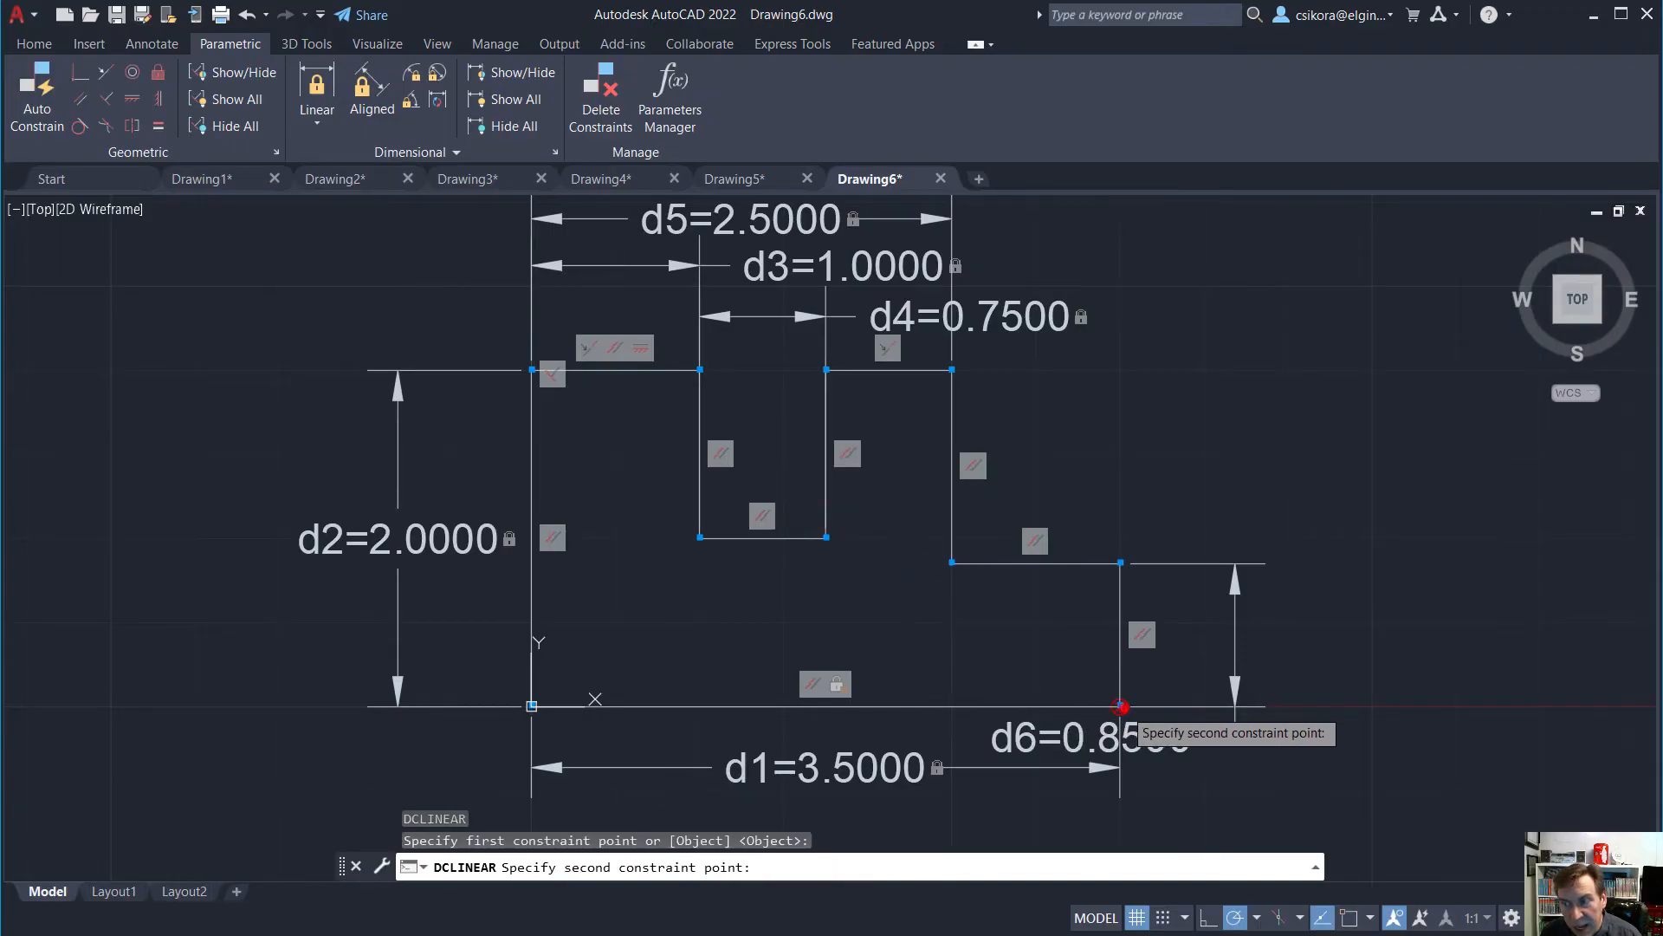
click(1120, 707)
click(1386, 657)
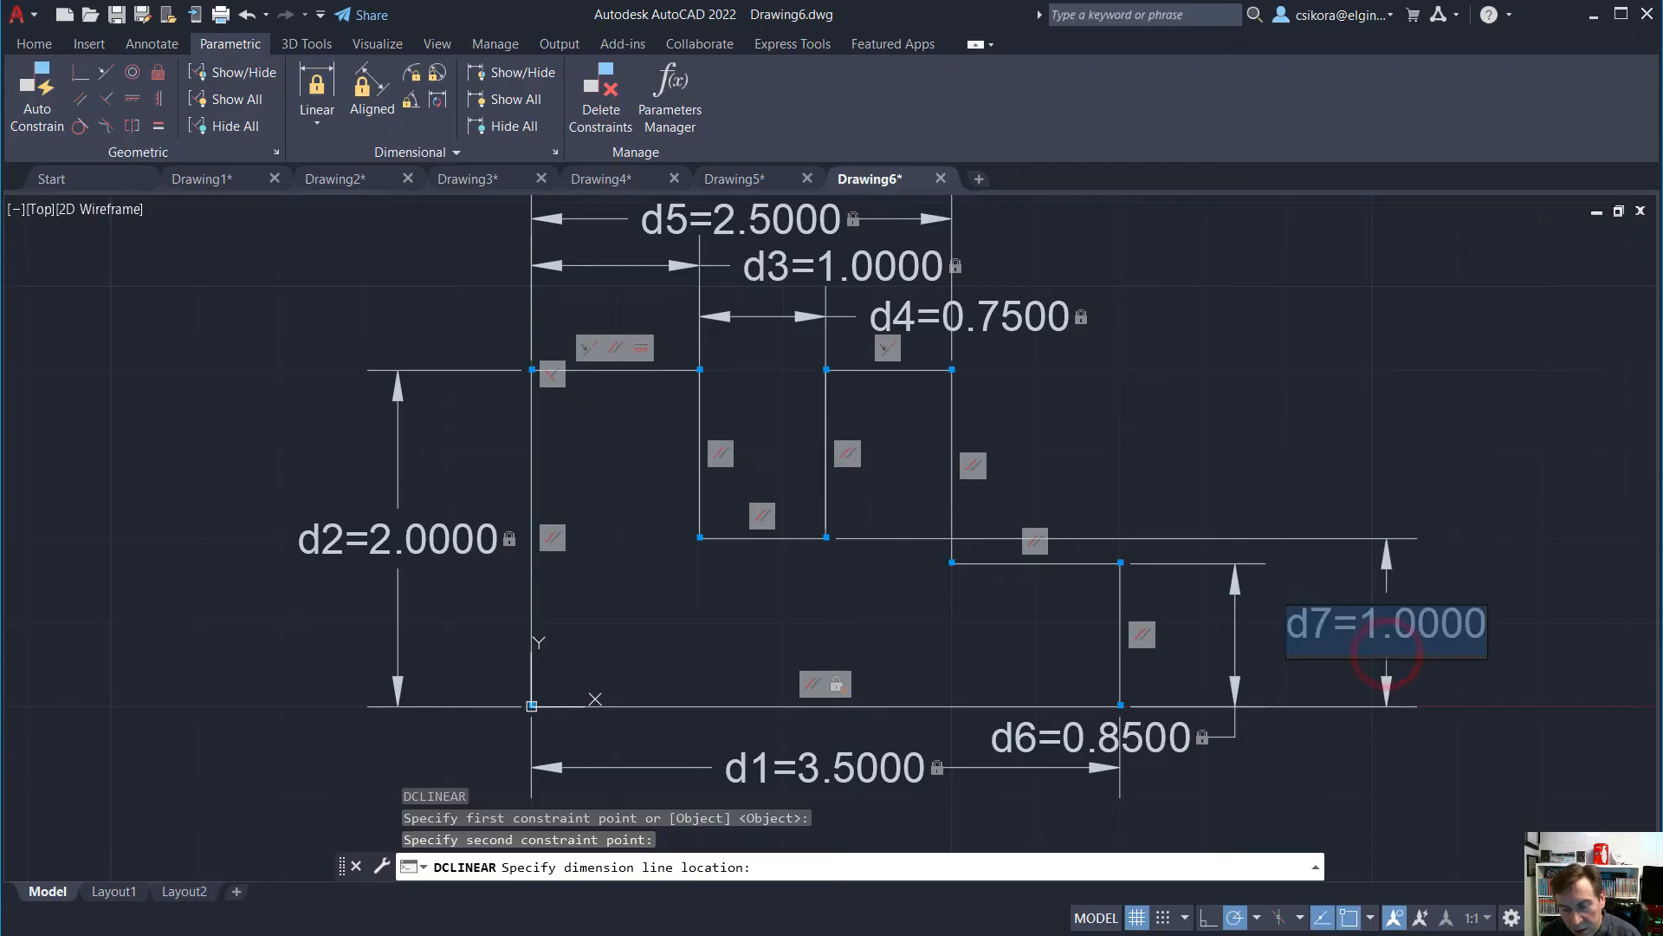
key(Return)
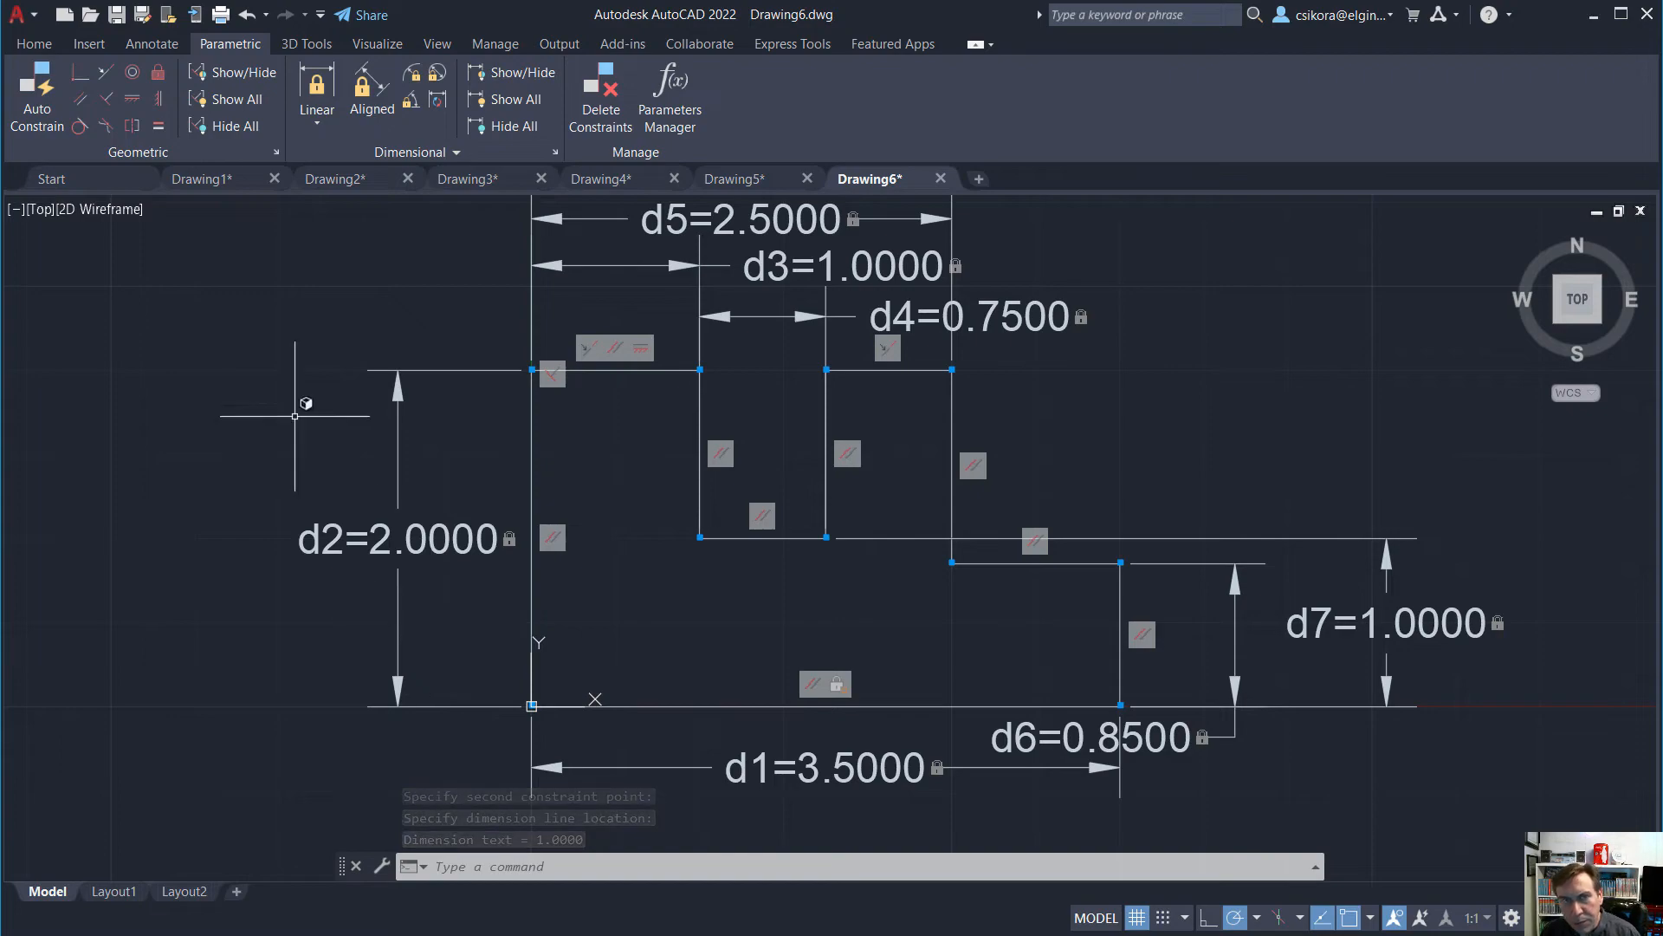
Presspull the closed stepped profile upward to a height of .5
click(35, 44)
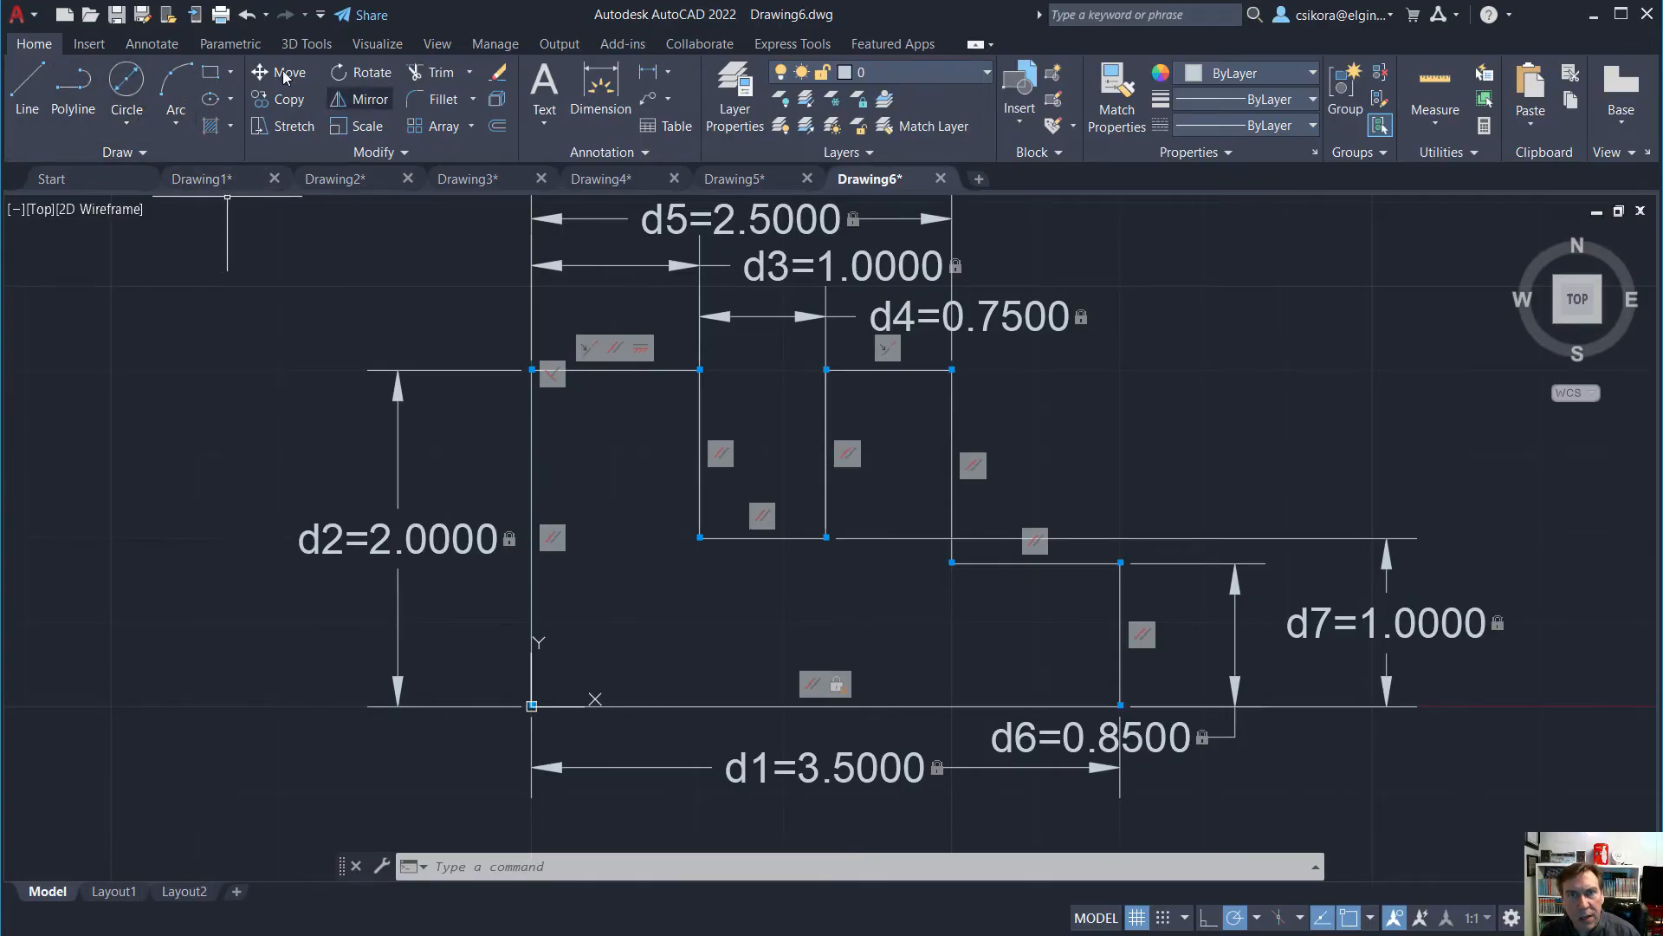
click(303, 44)
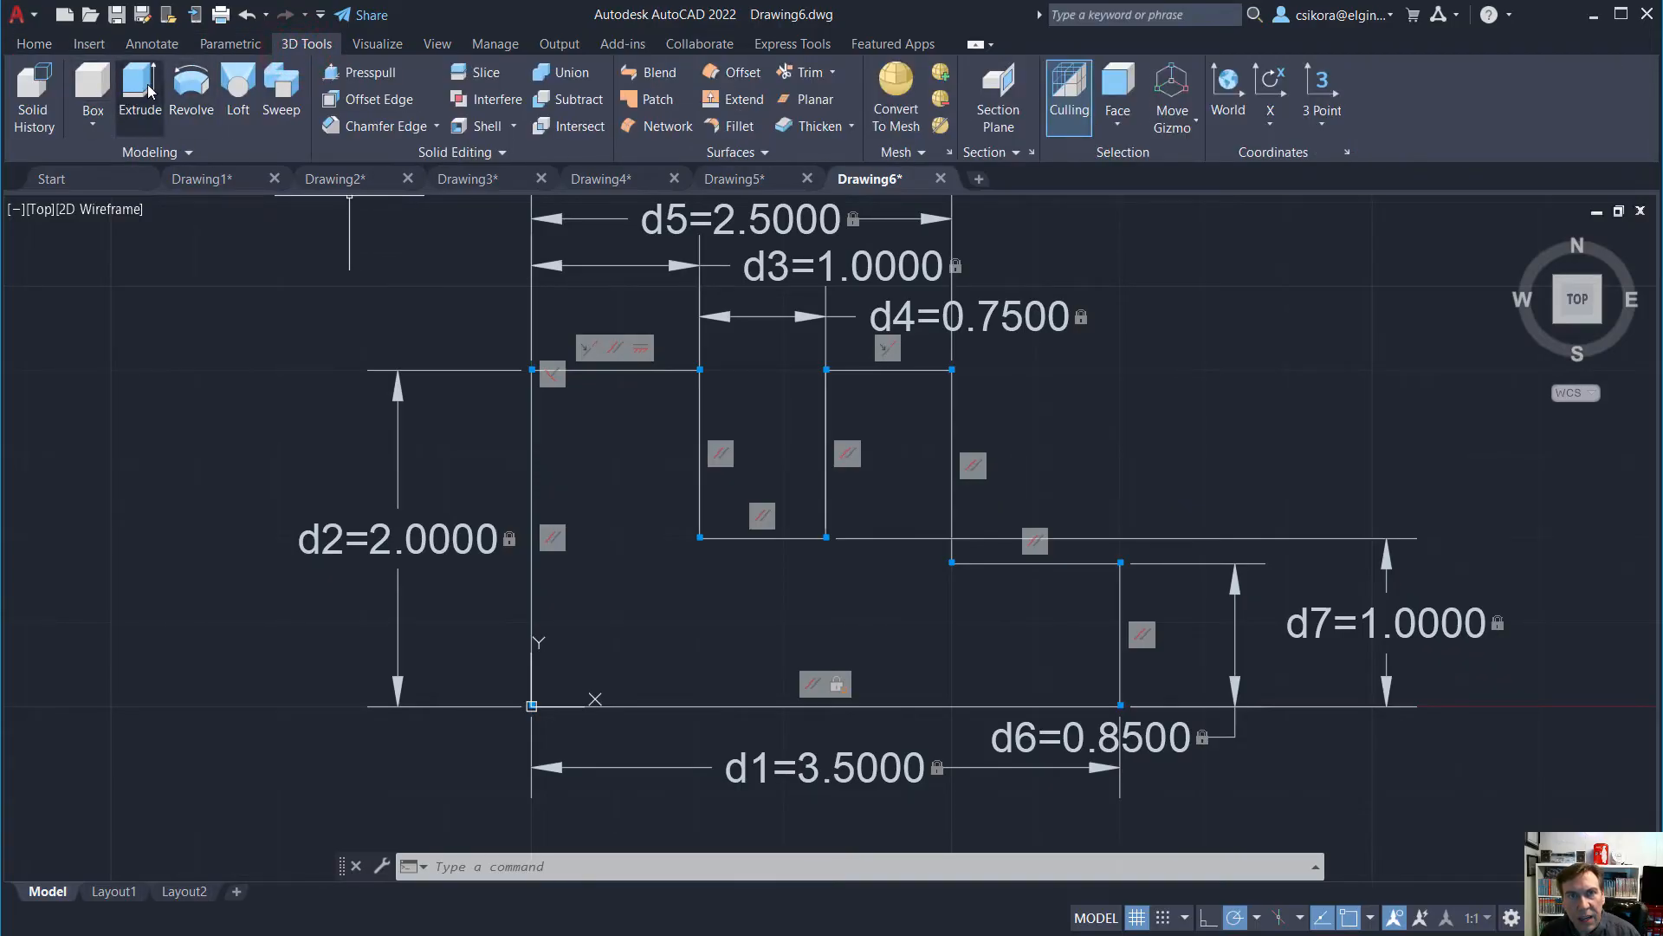
click(383, 81)
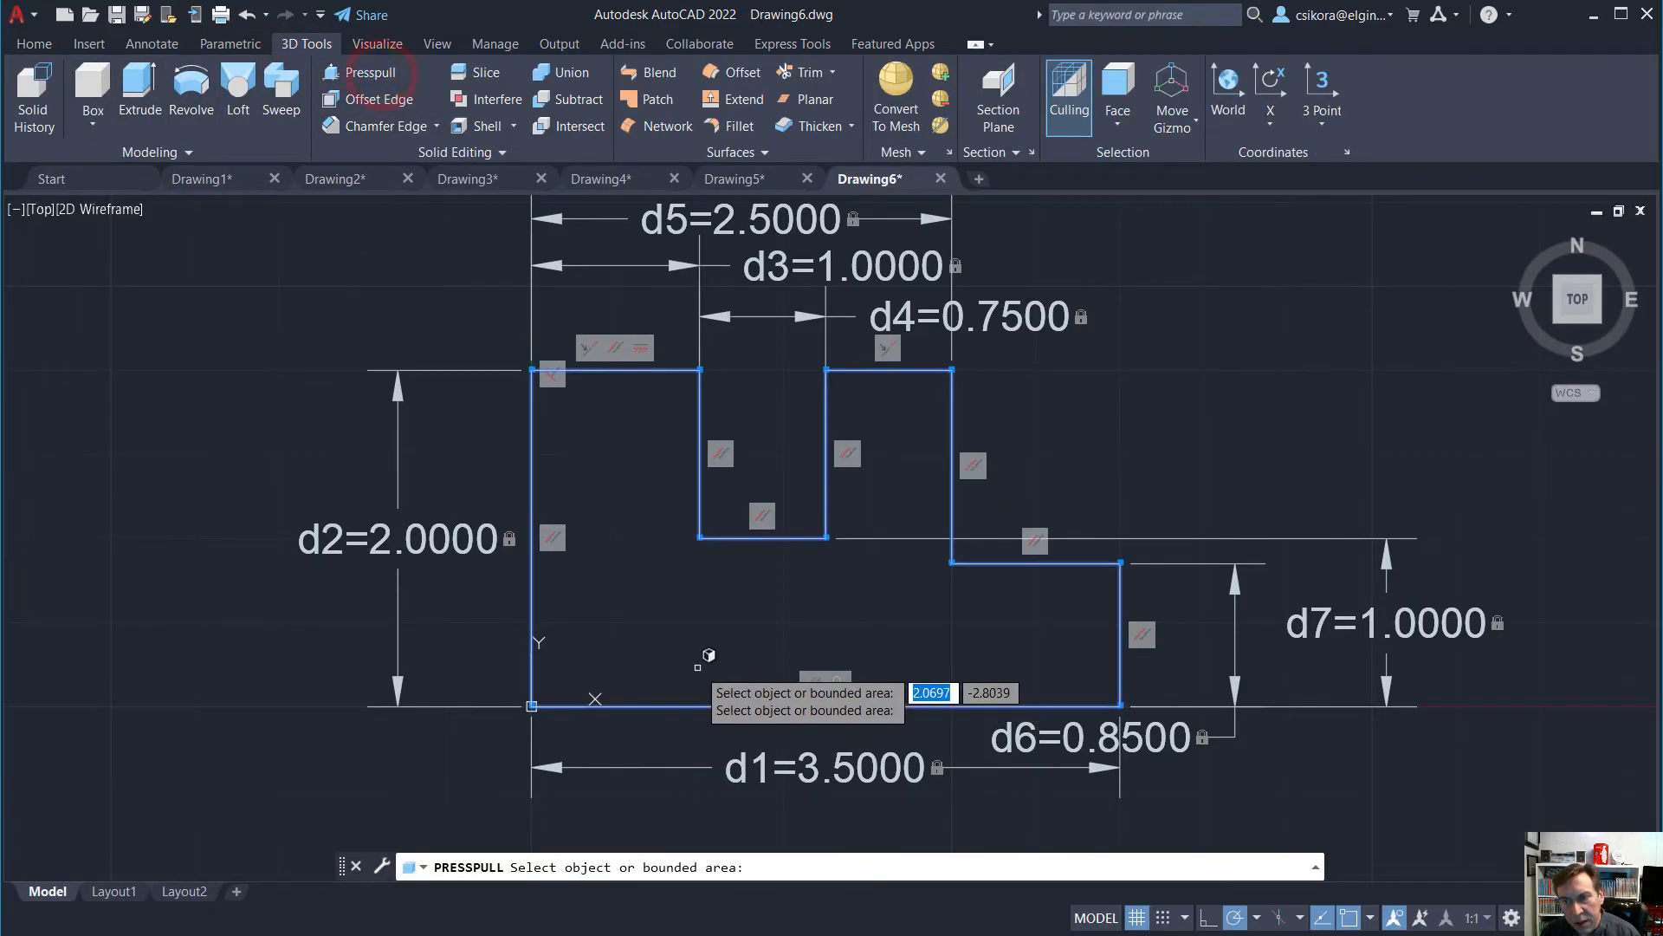
click(697, 669)
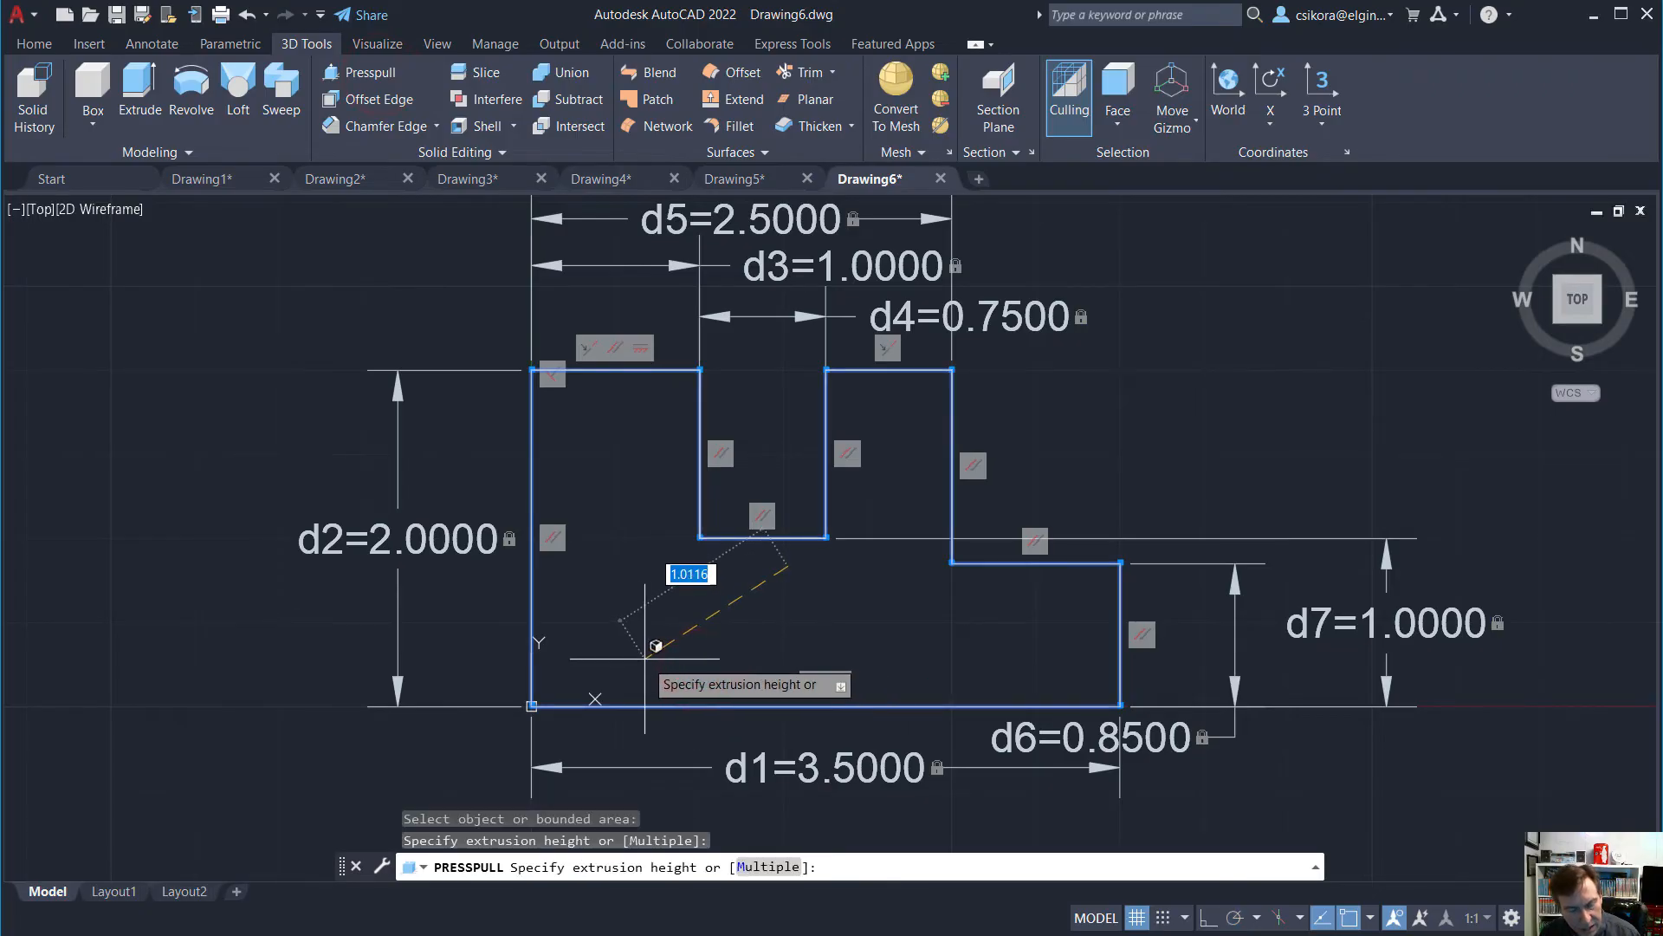
mouse_move(659, 680)
shift+middle_down()
mouse_move(575, 694)
mouse_move(534, 676)
mouse_move(705, 575)
mouse_move(659, 537)
mouse_move(705, 468)
shift+middle_up()
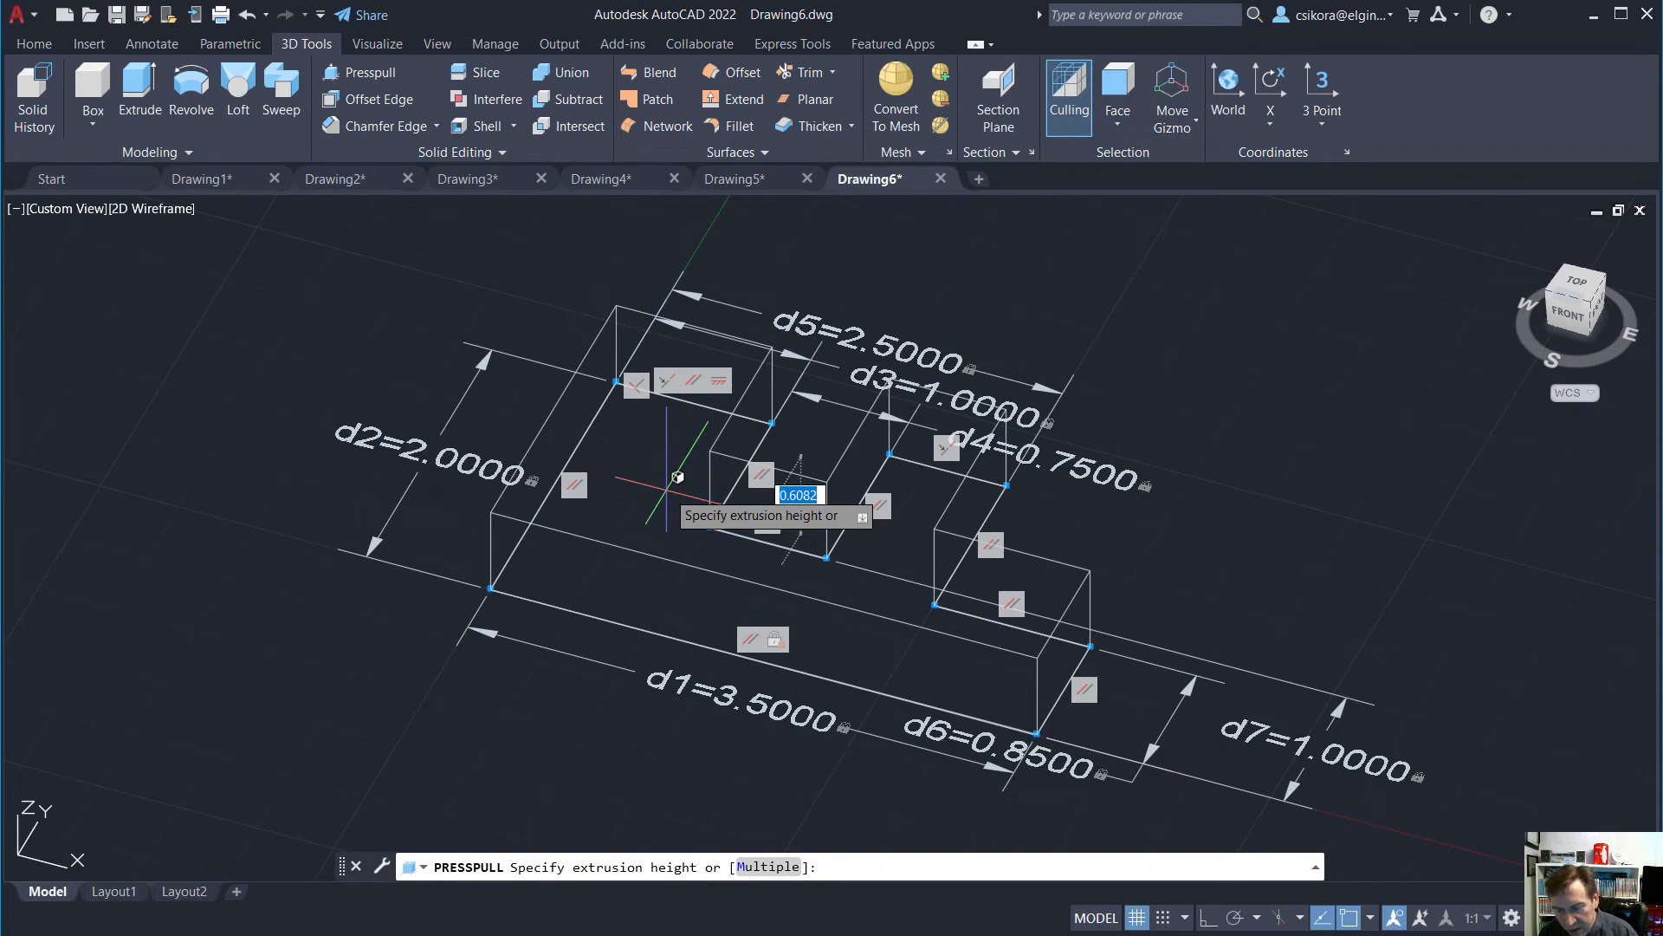
text(.5)
key(Return)
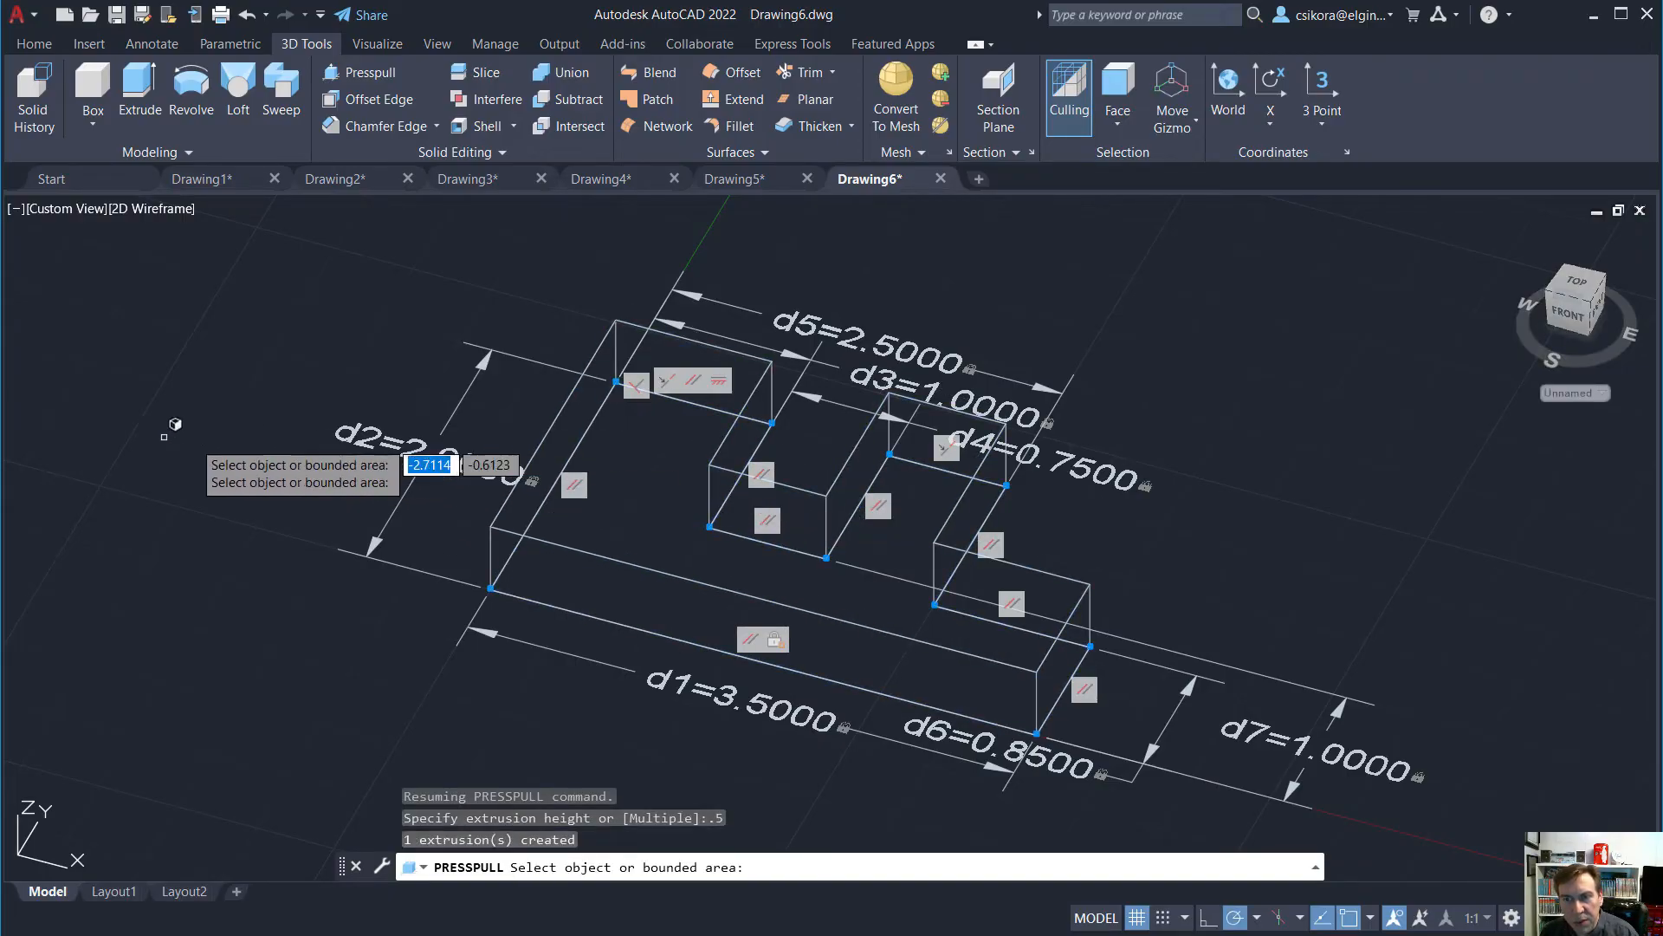
Set the visual style to Shaded with edges and end the Presspull command
click(378, 43)
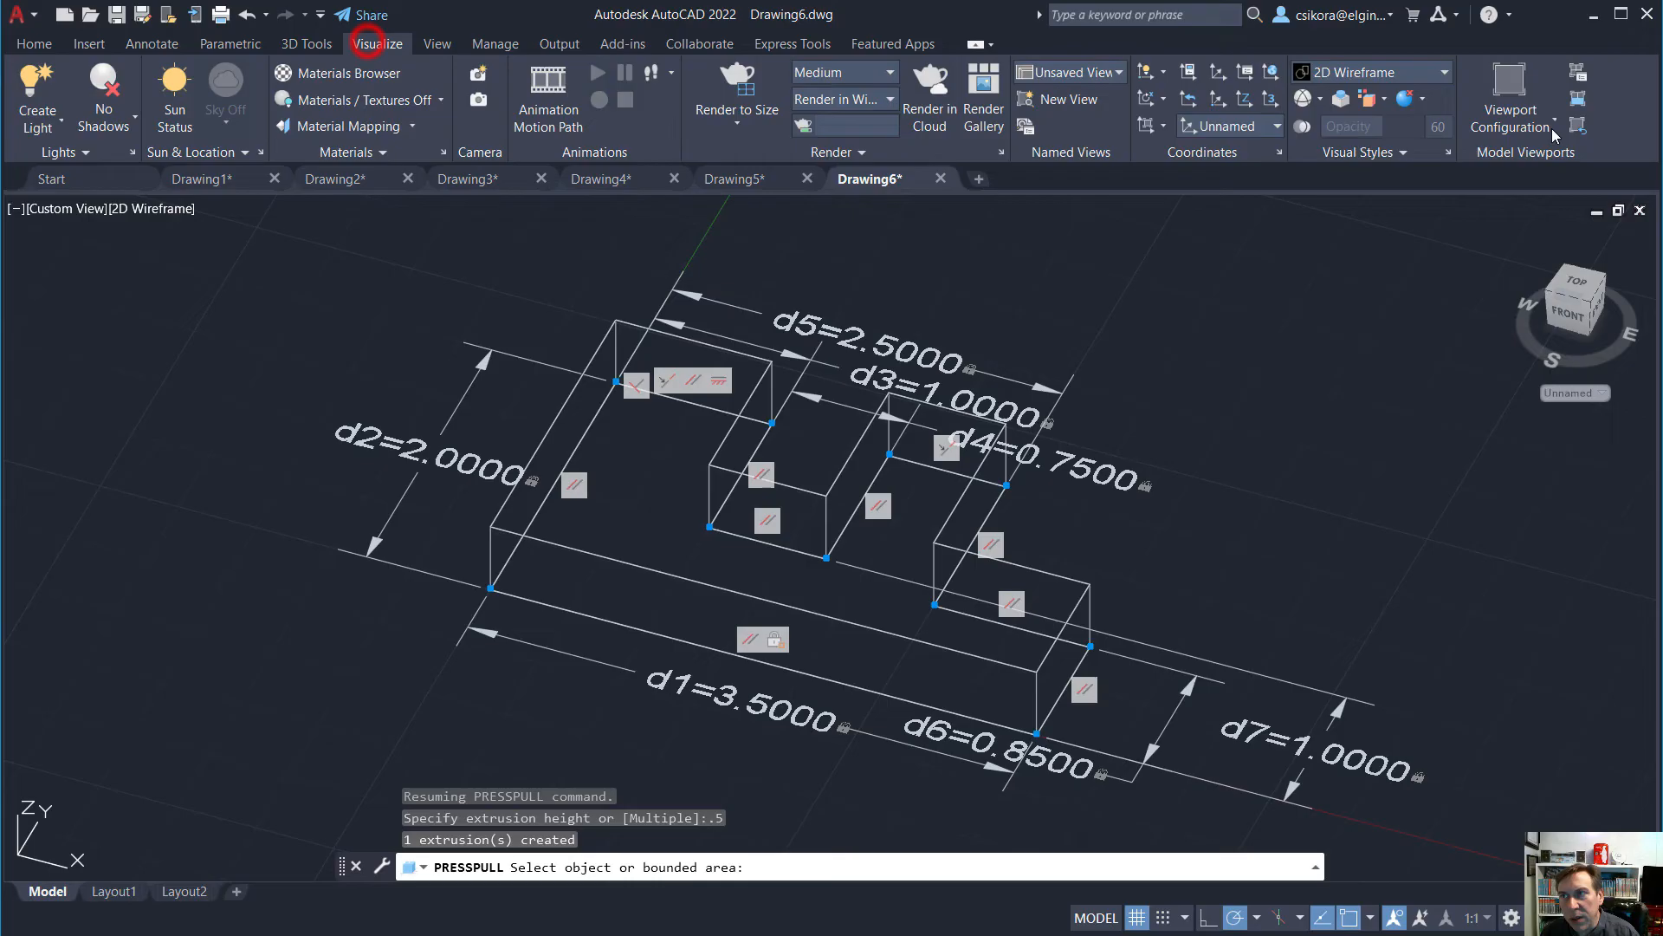
click(1373, 71)
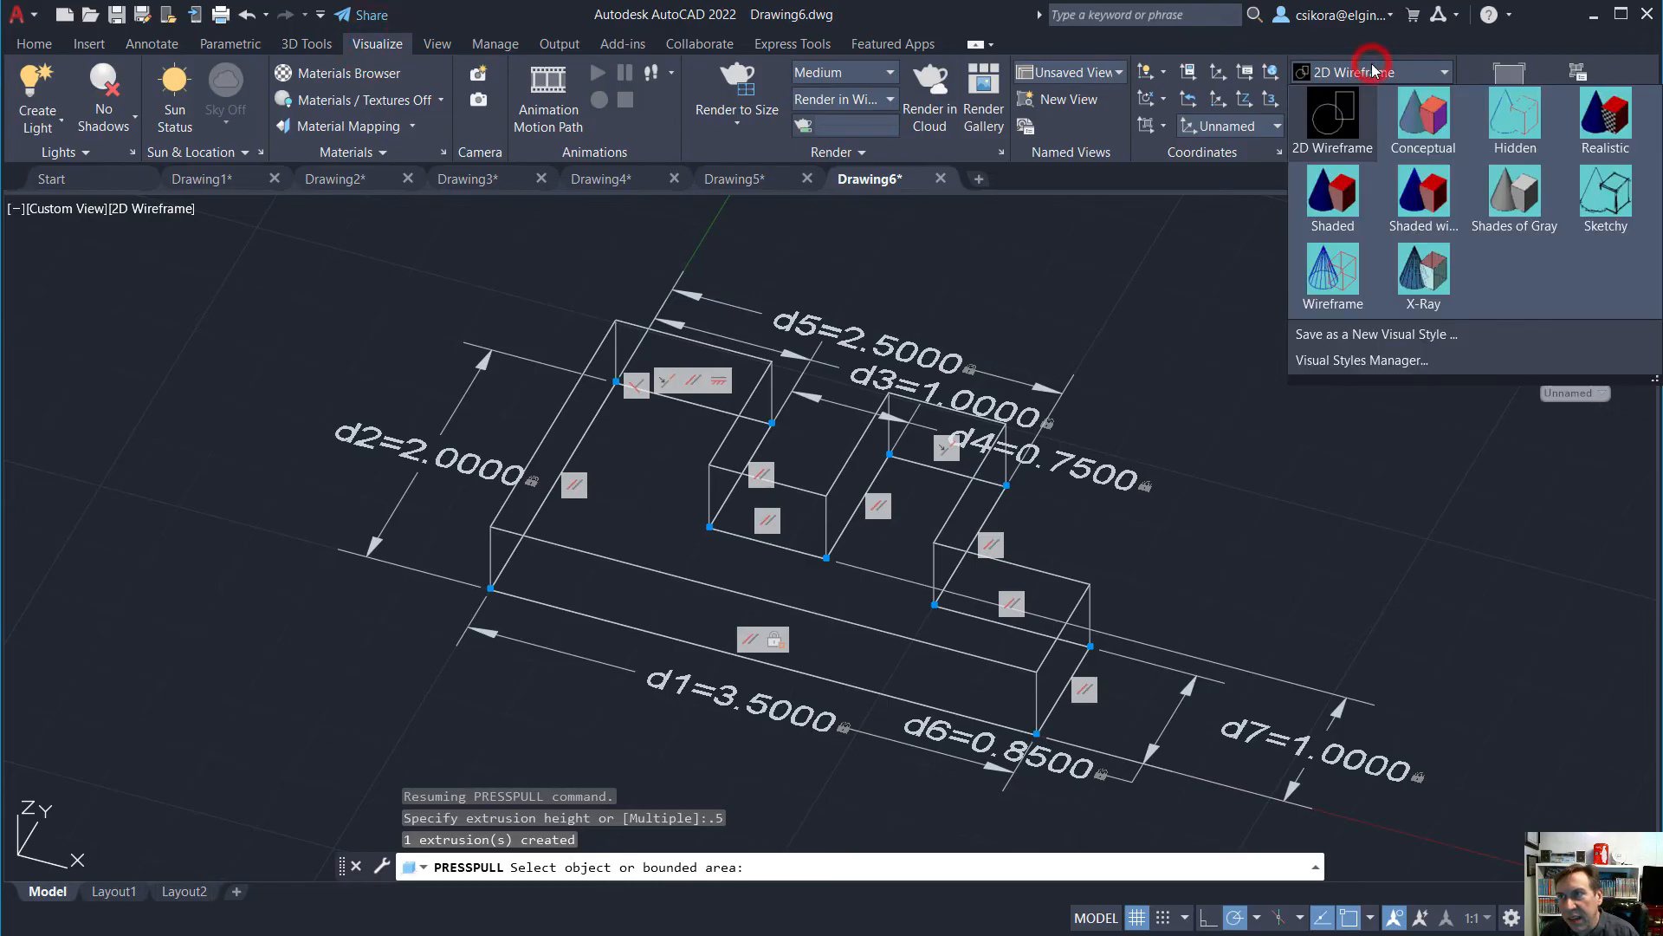
click(1418, 189)
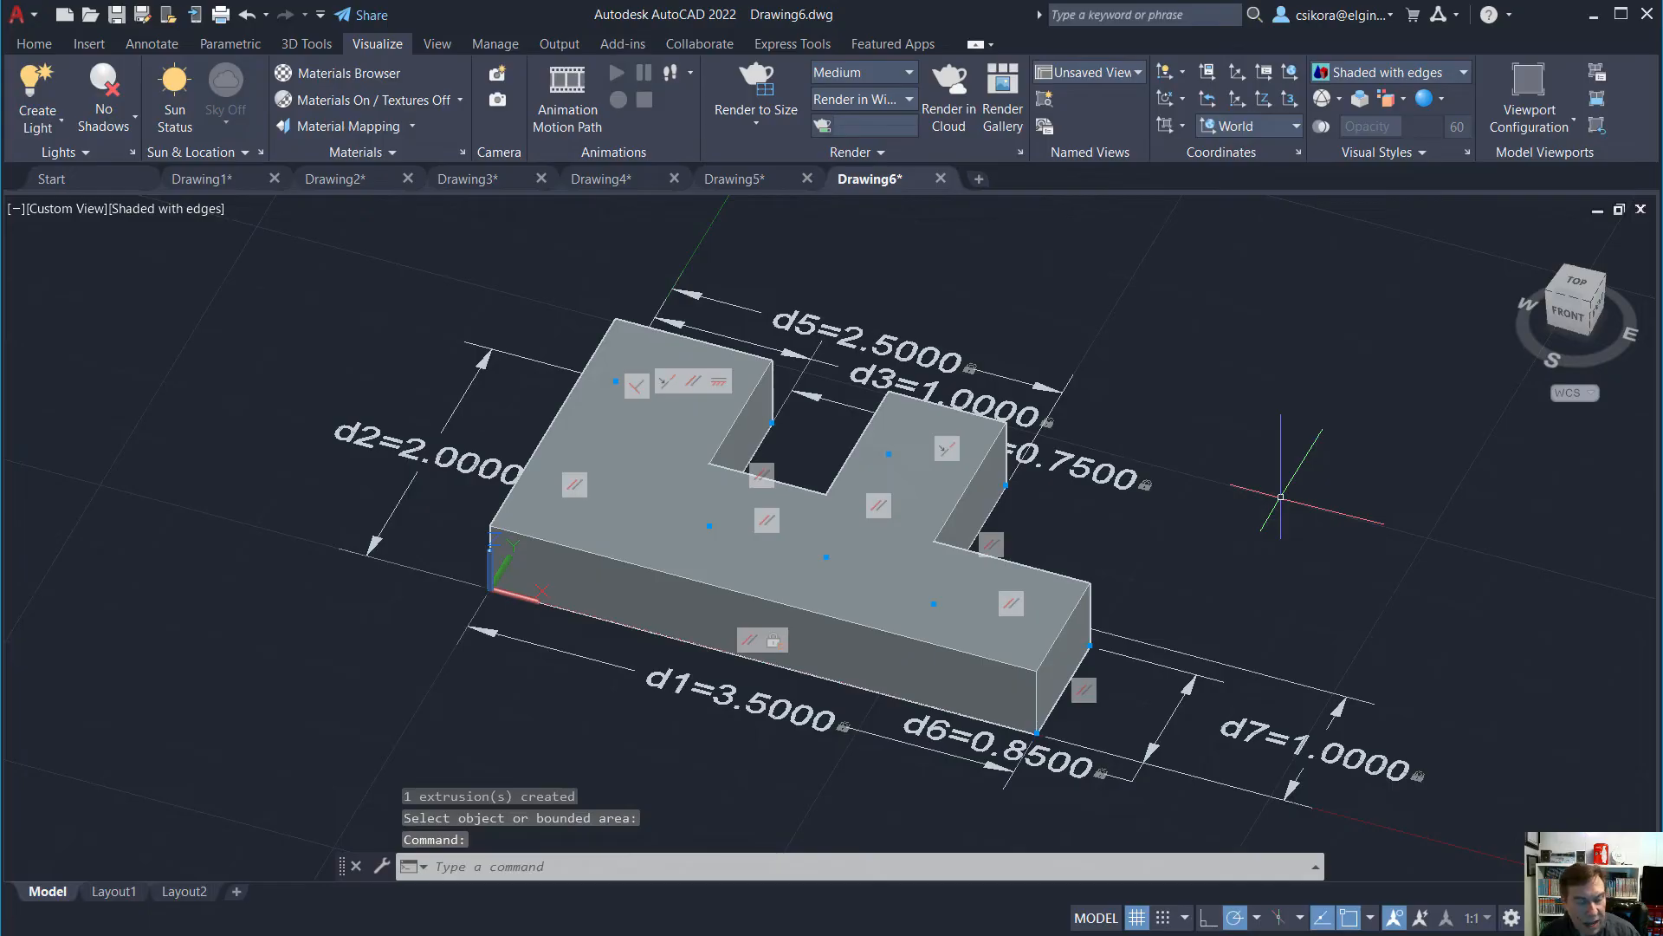
key(Escape)
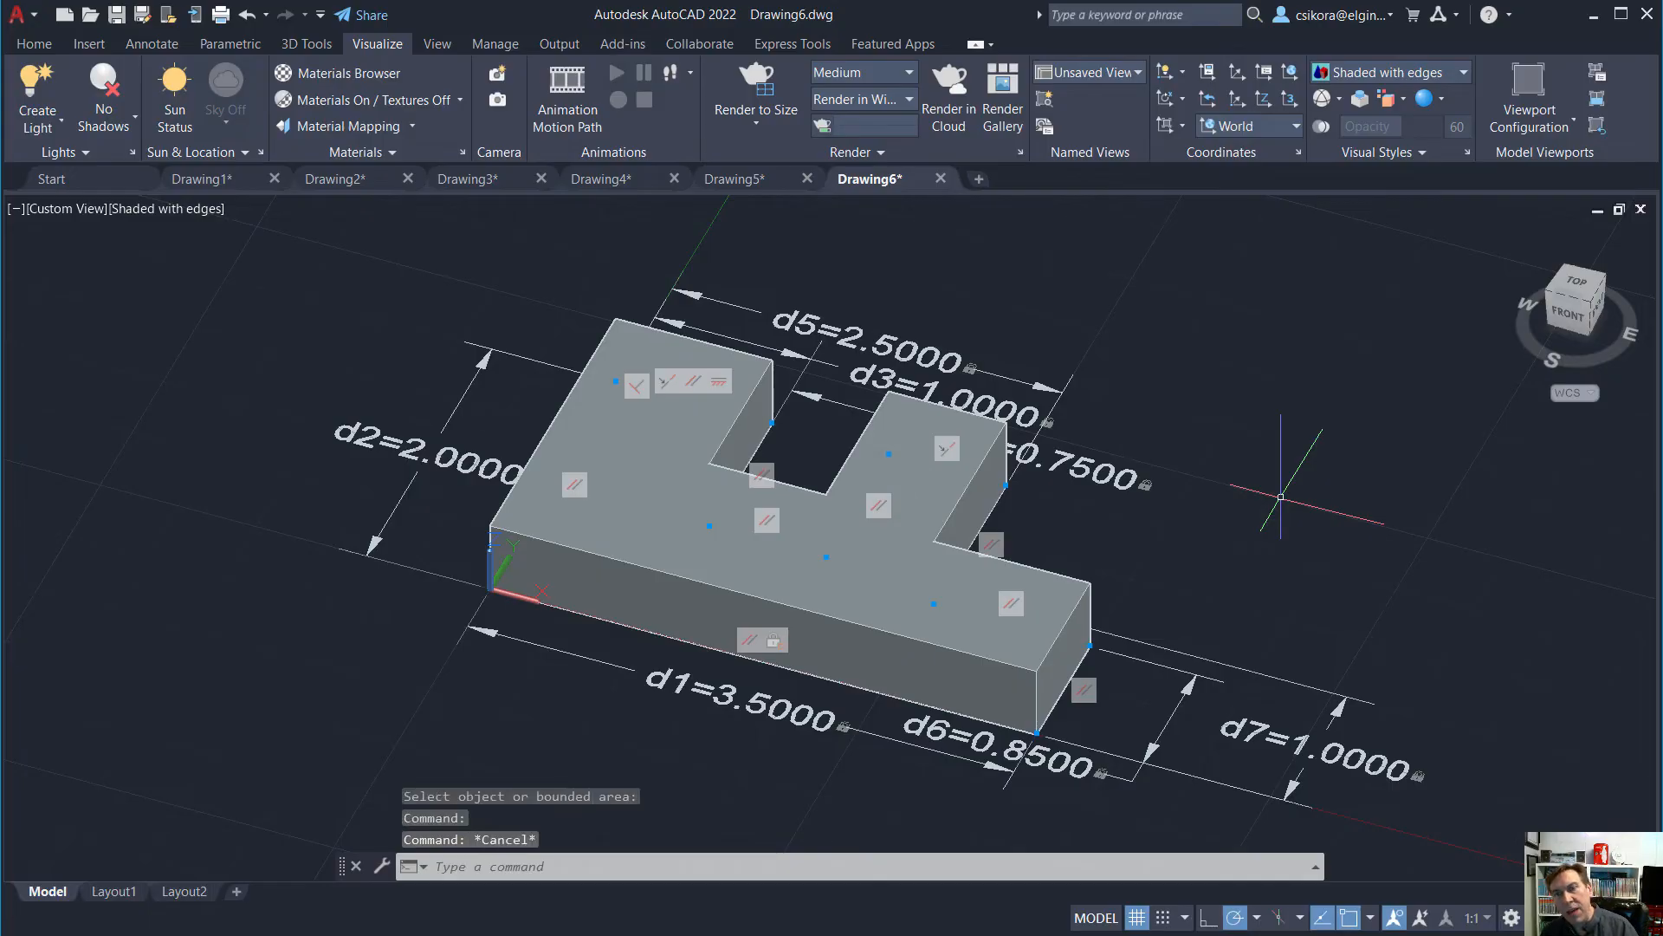
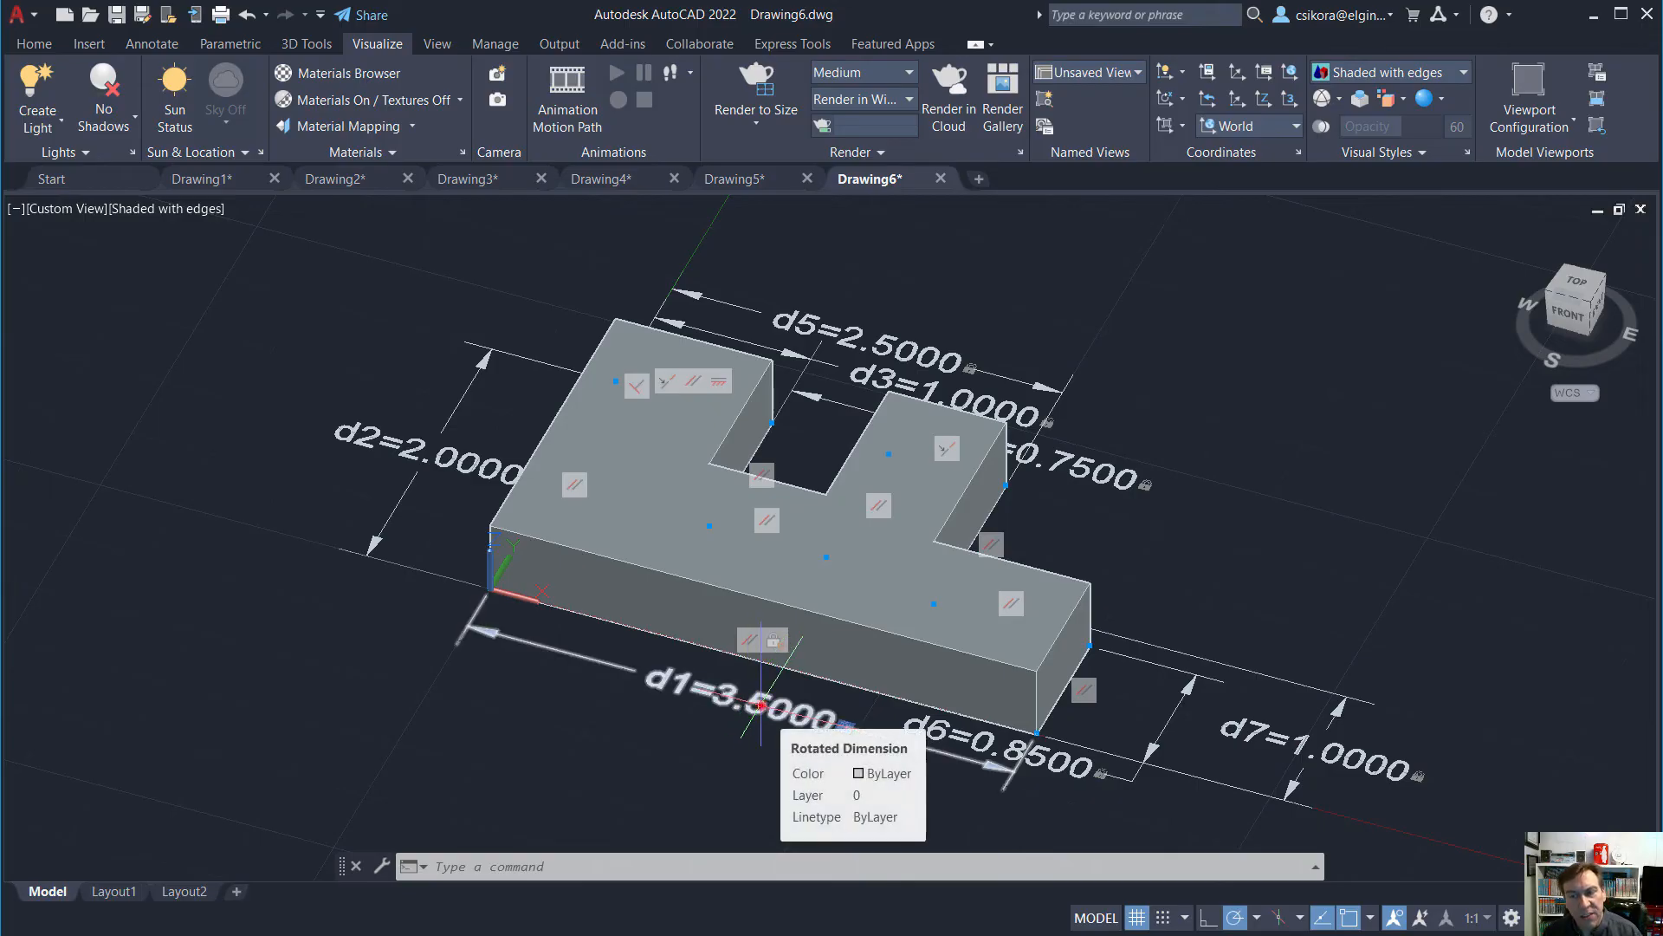
Set the overall length constraint d1 along the profile's bottom edge to 4
click(761, 706)
key(Delete)
double_click(761, 706)
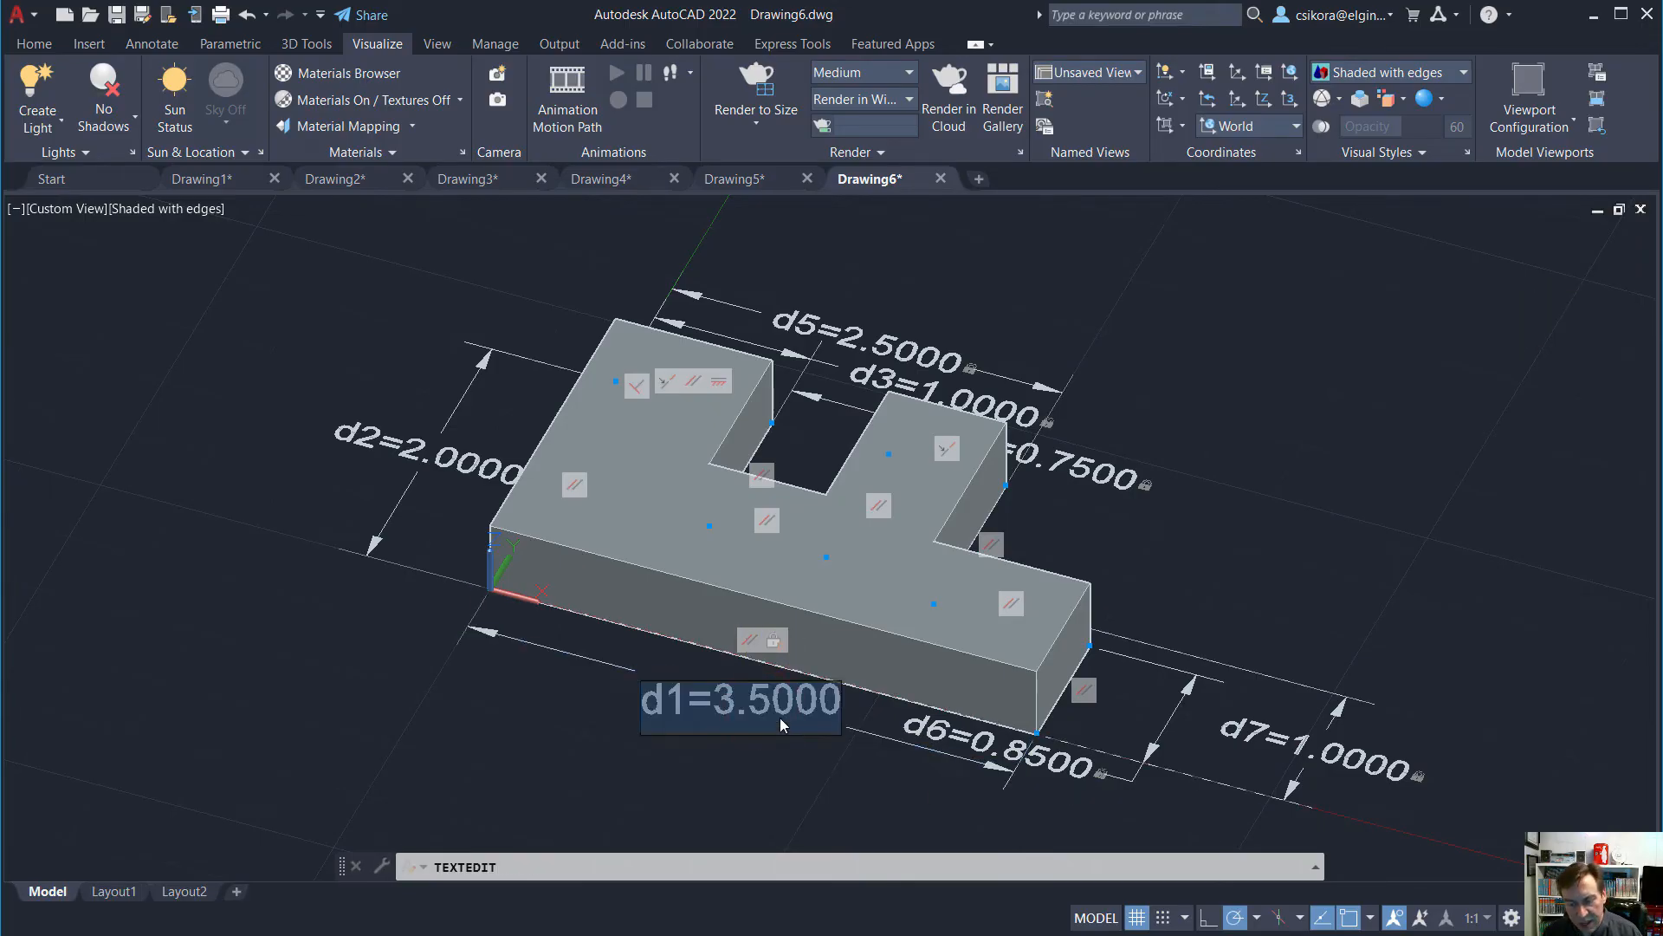
text(4)
key(Return)
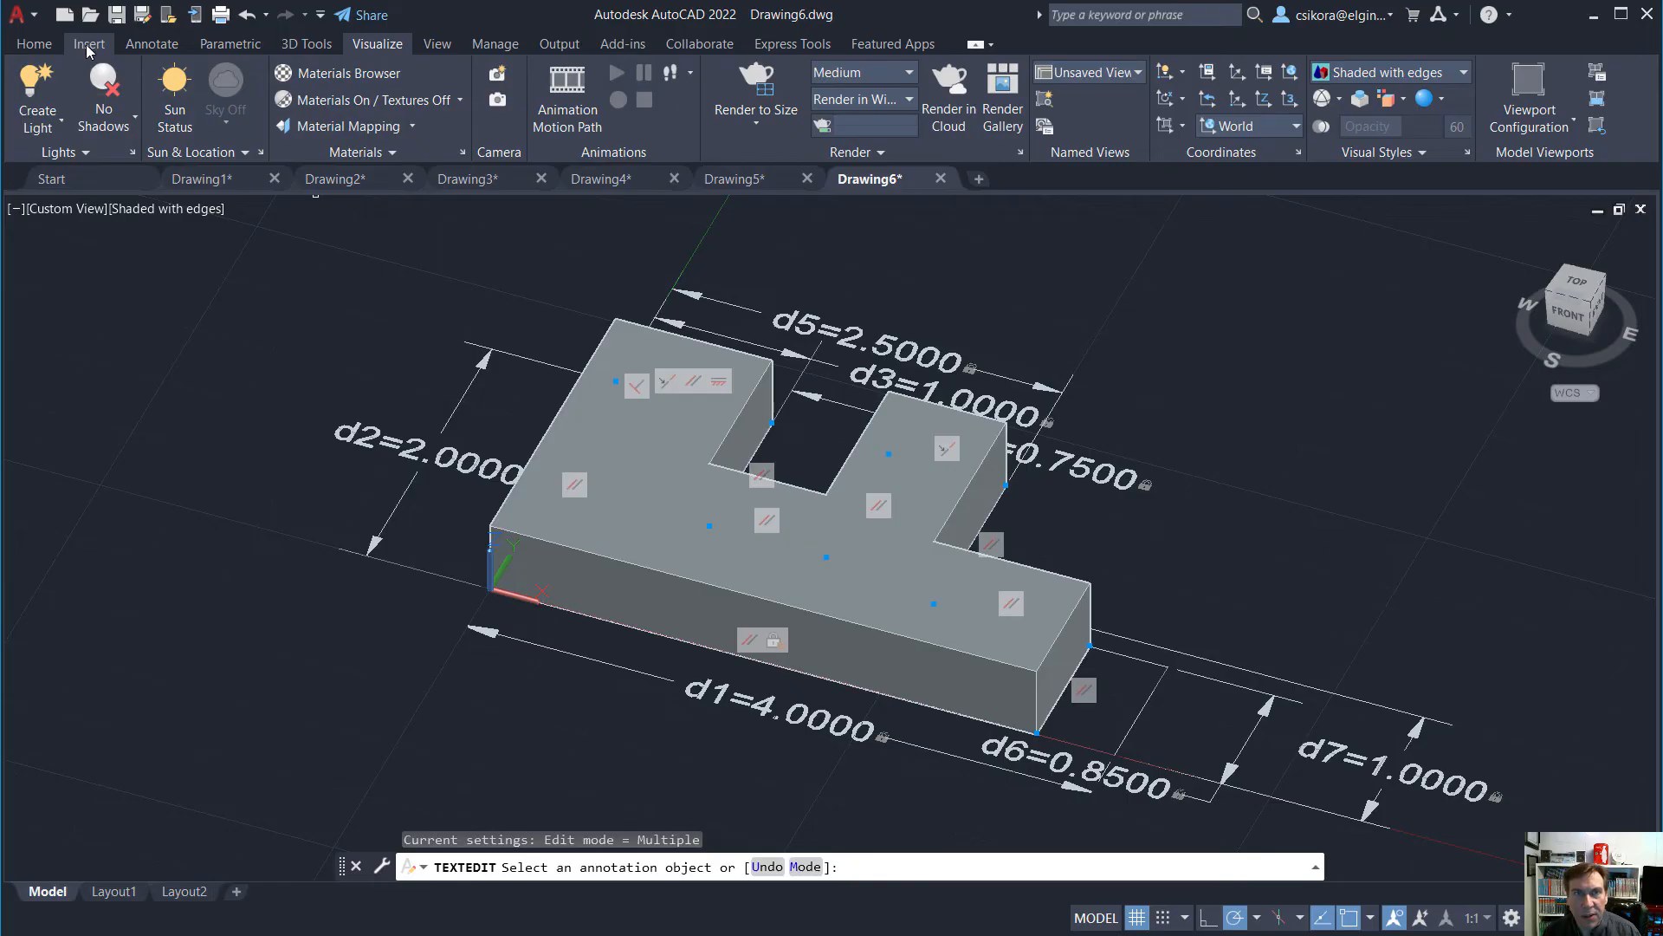
Presspull the solid's right end face outward by .5
click(230, 45)
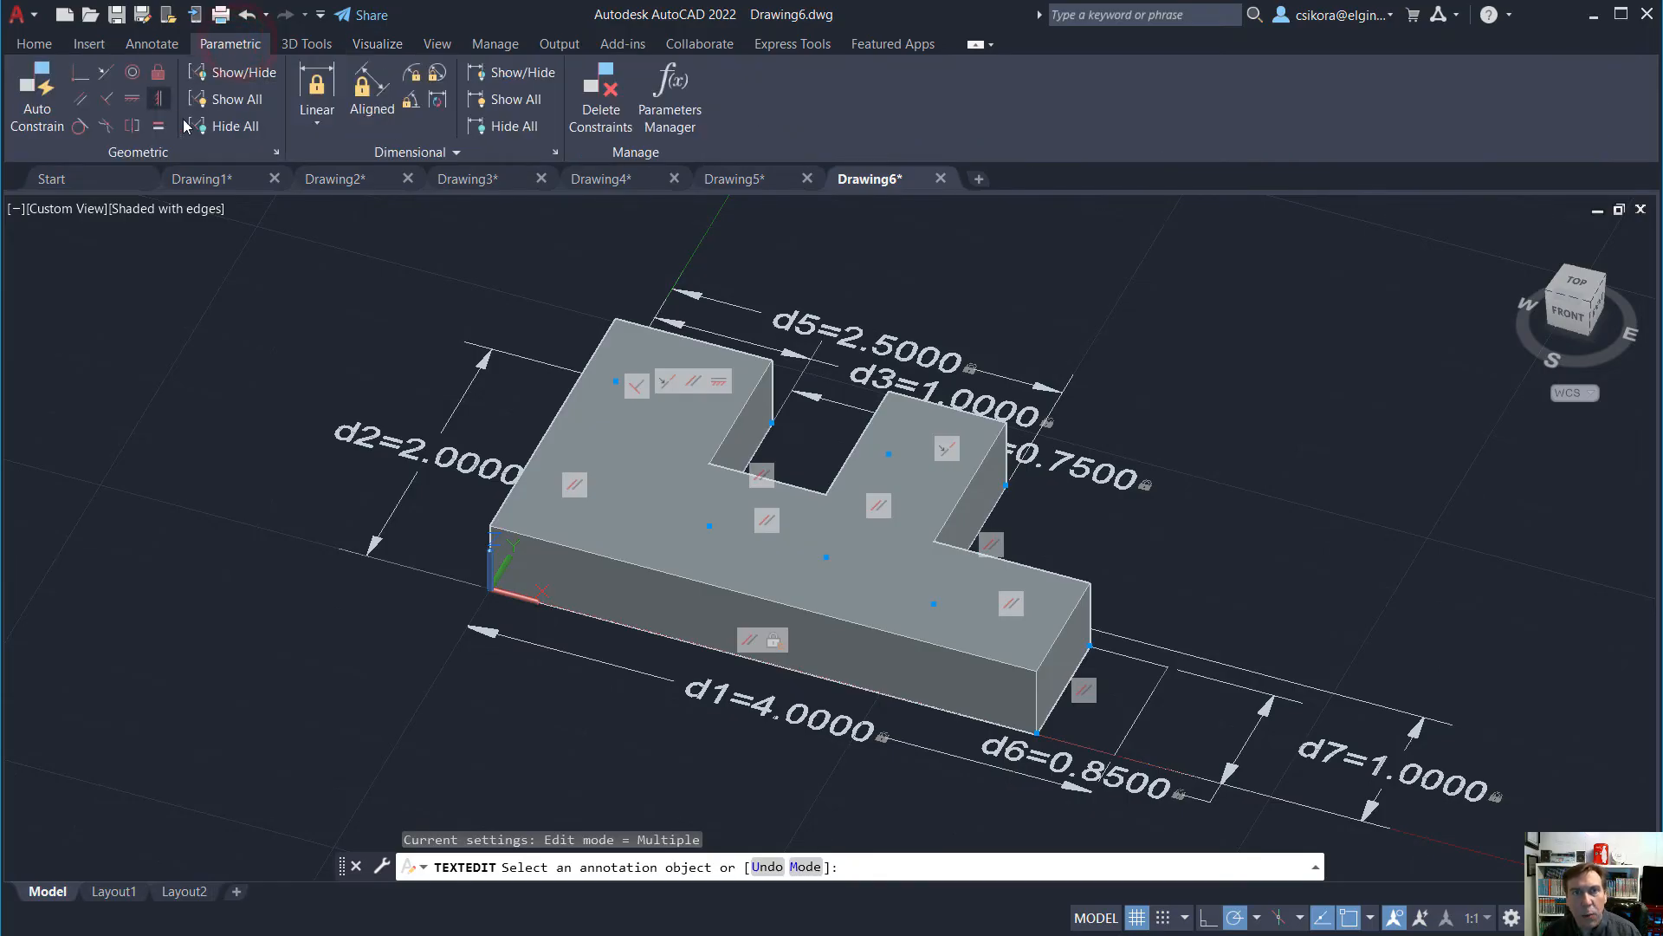
click(293, 44)
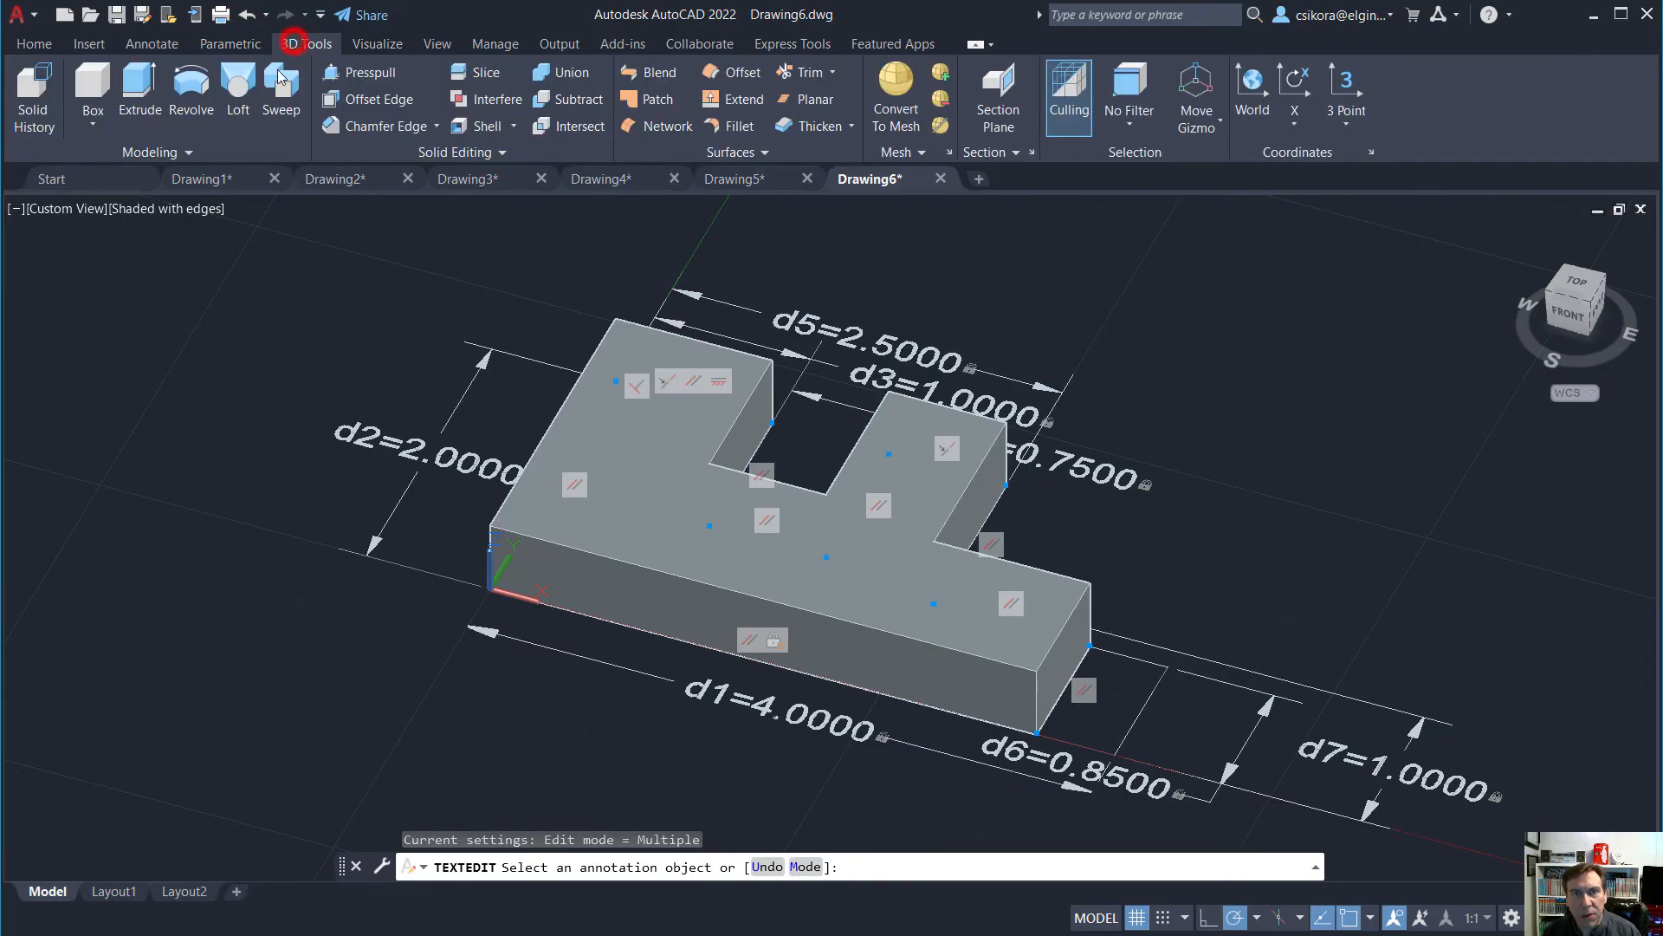
click(338, 74)
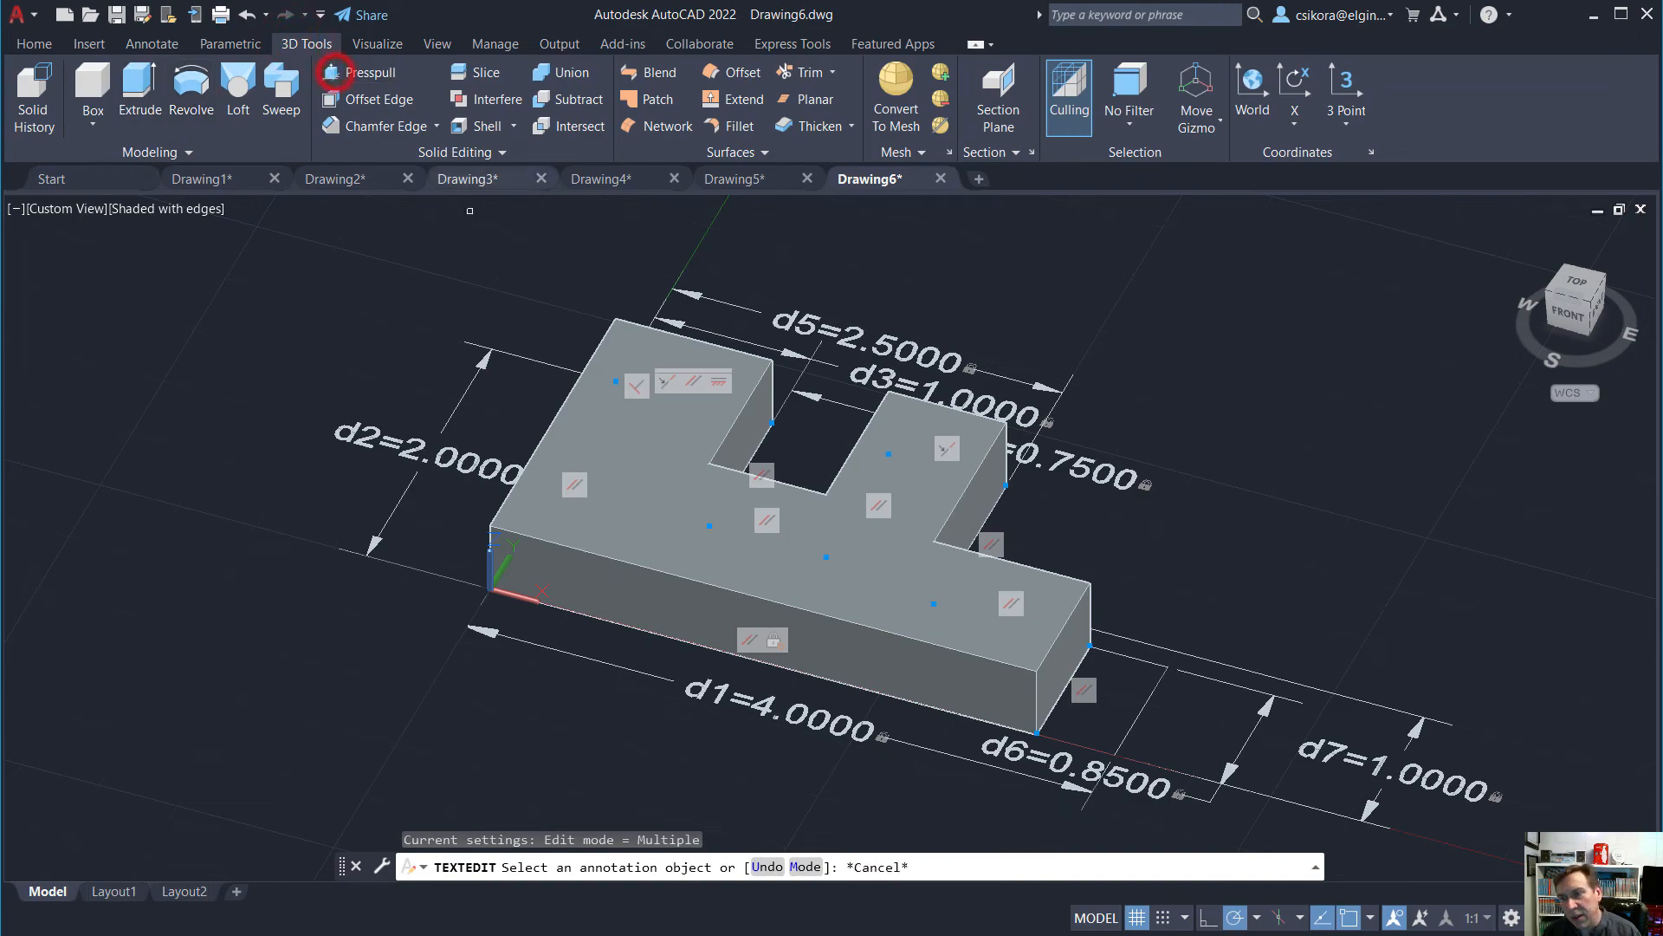
click(1065, 655)
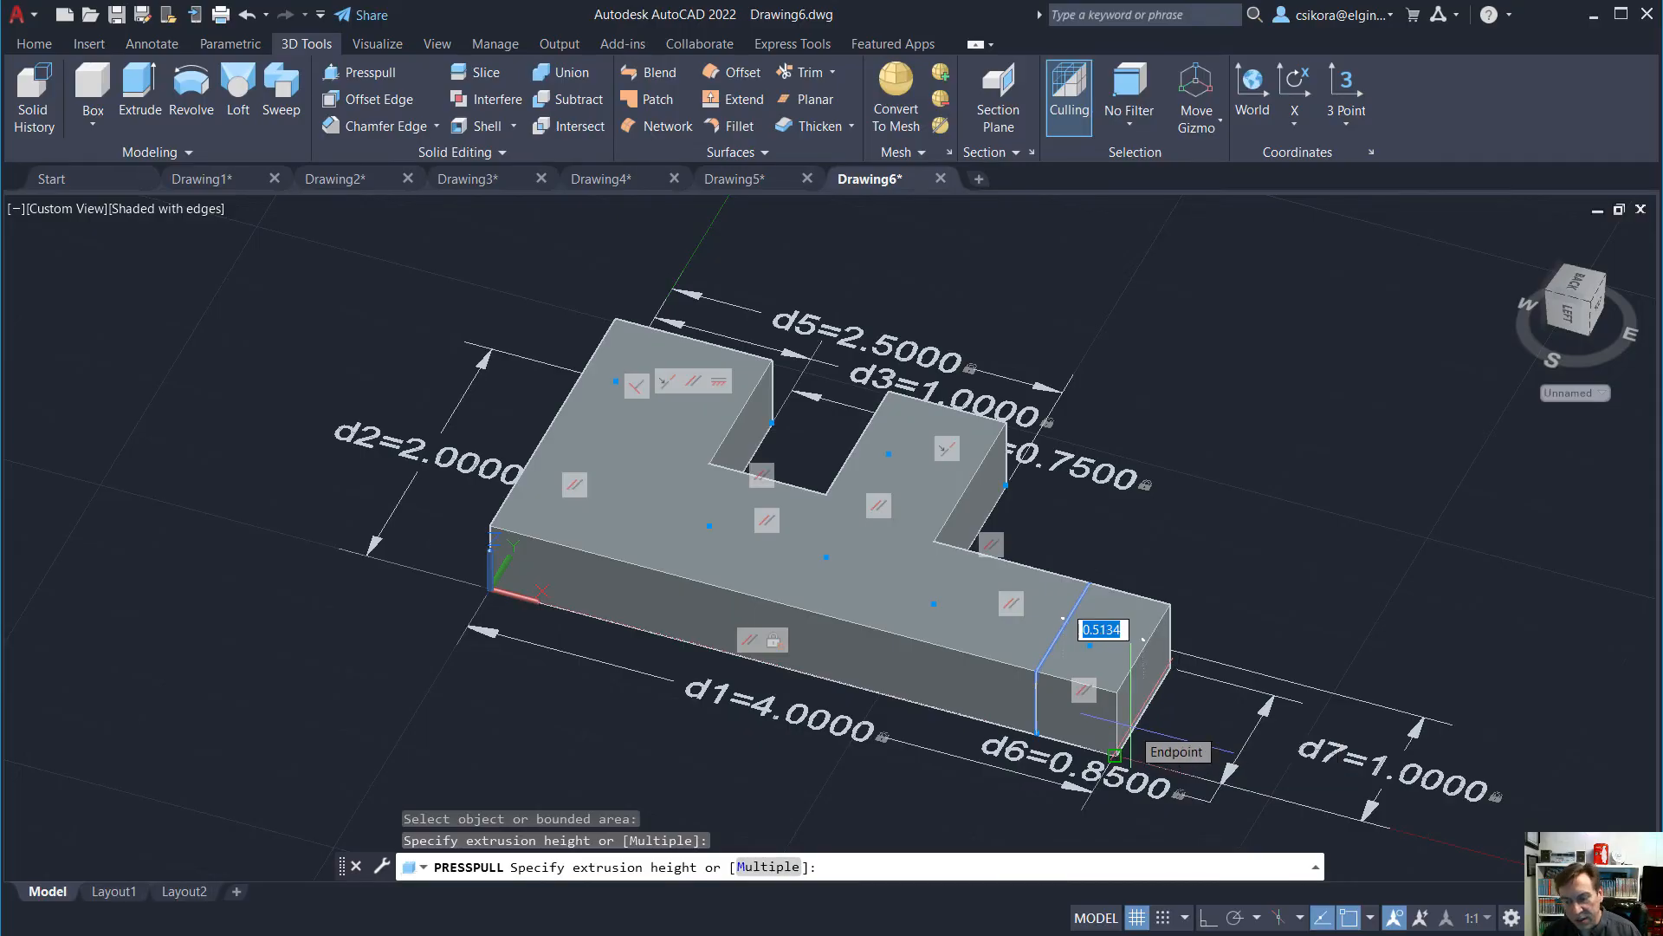
text(.5)
key(Return)
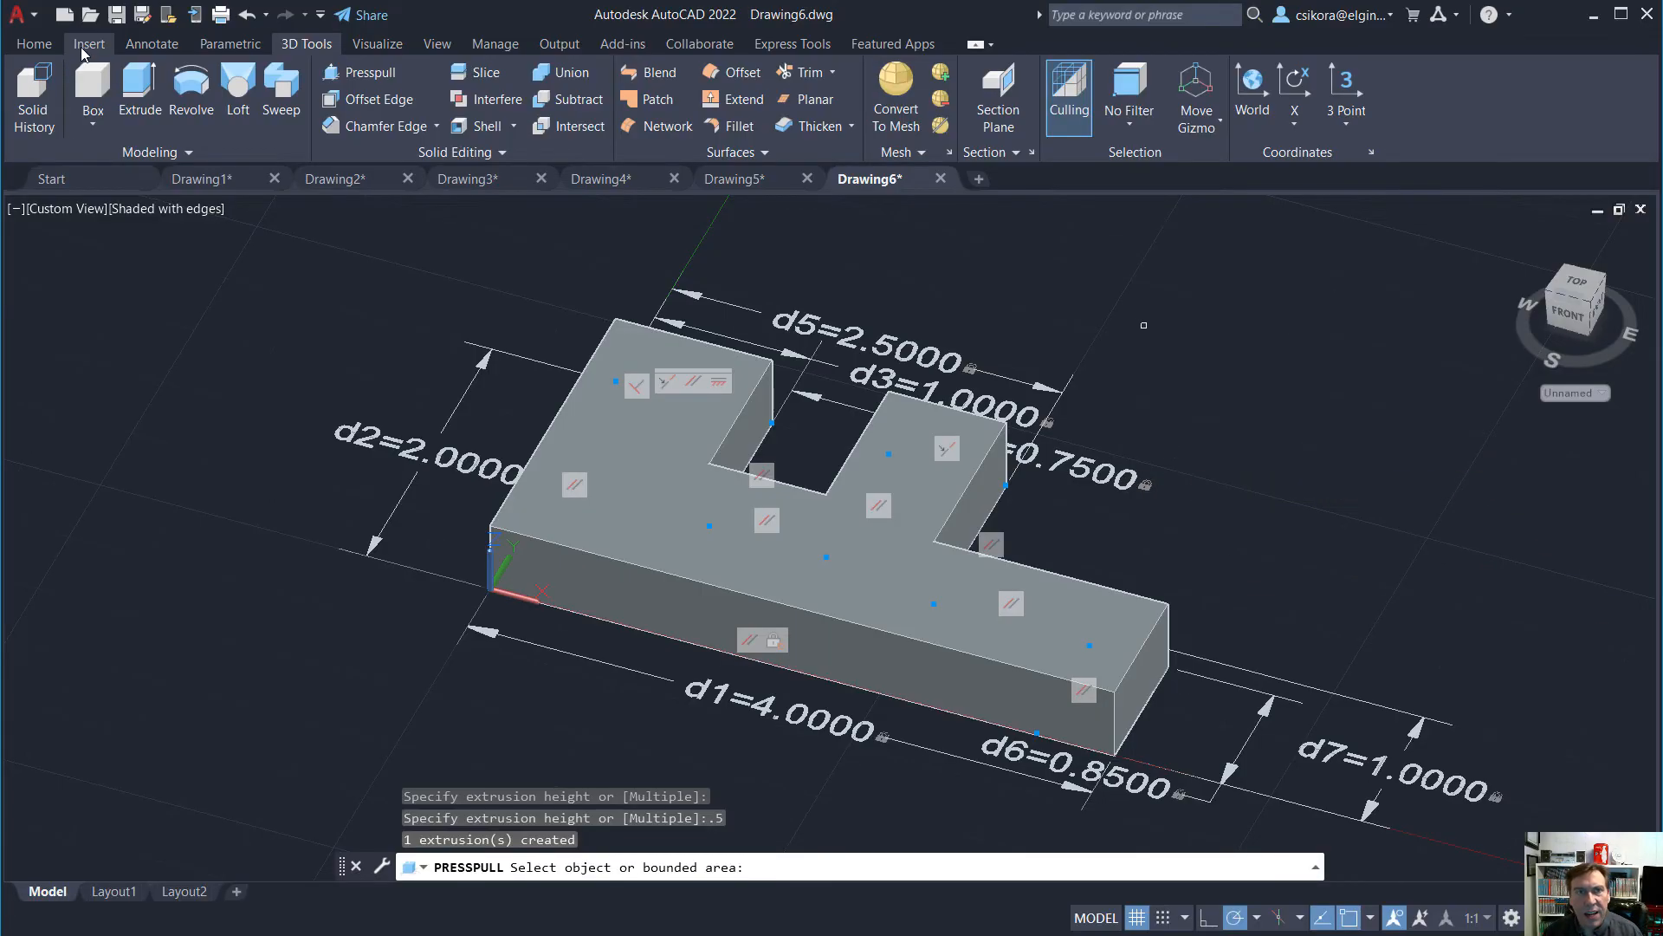
Check the part's title on the reference PDF and save the current drawing as L1.dwg in the Documents folder
key(alt+Tab)
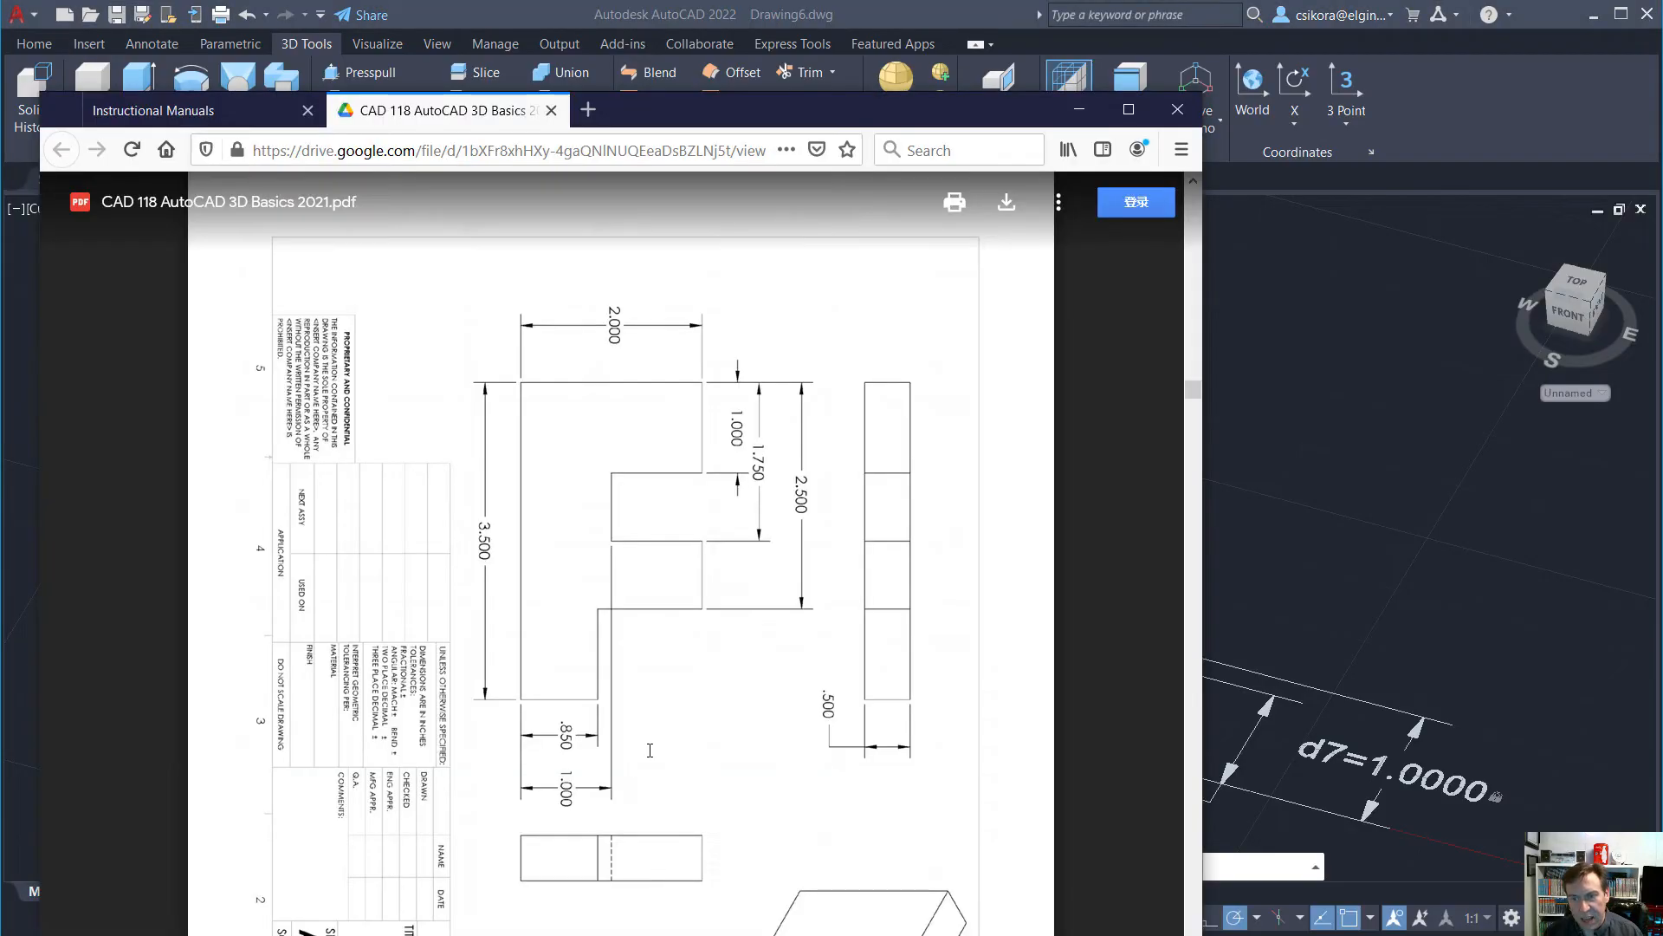
scroll(650, 751, down, 5)
scroll(650, 750, up, 3)
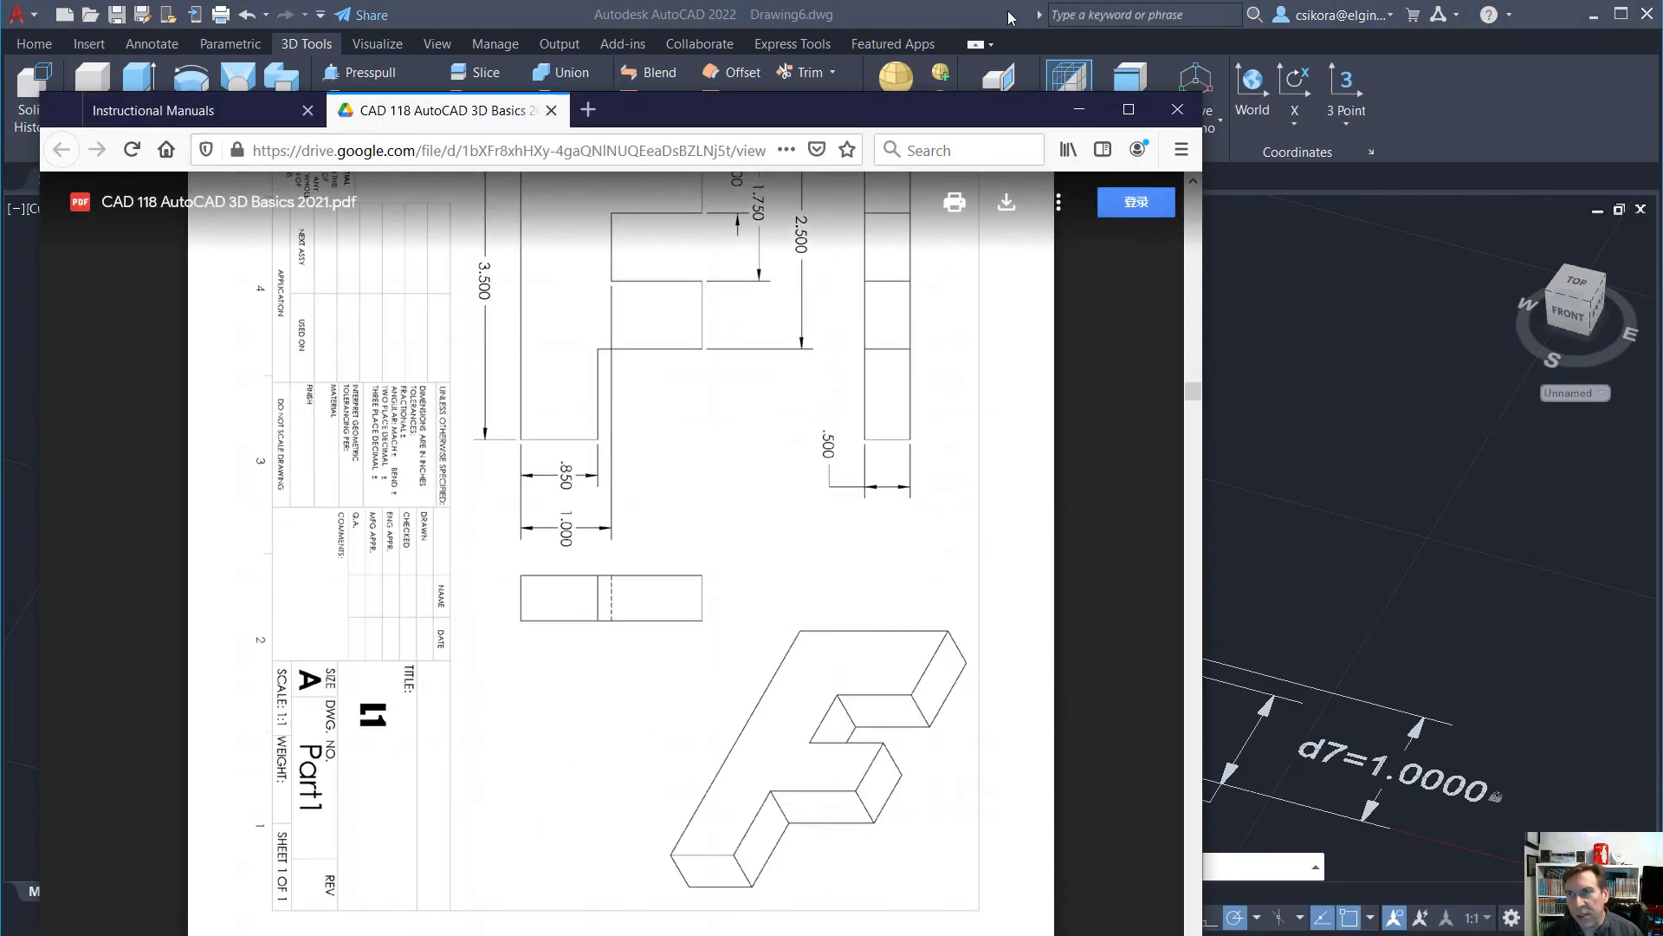
key(alt+Tab)
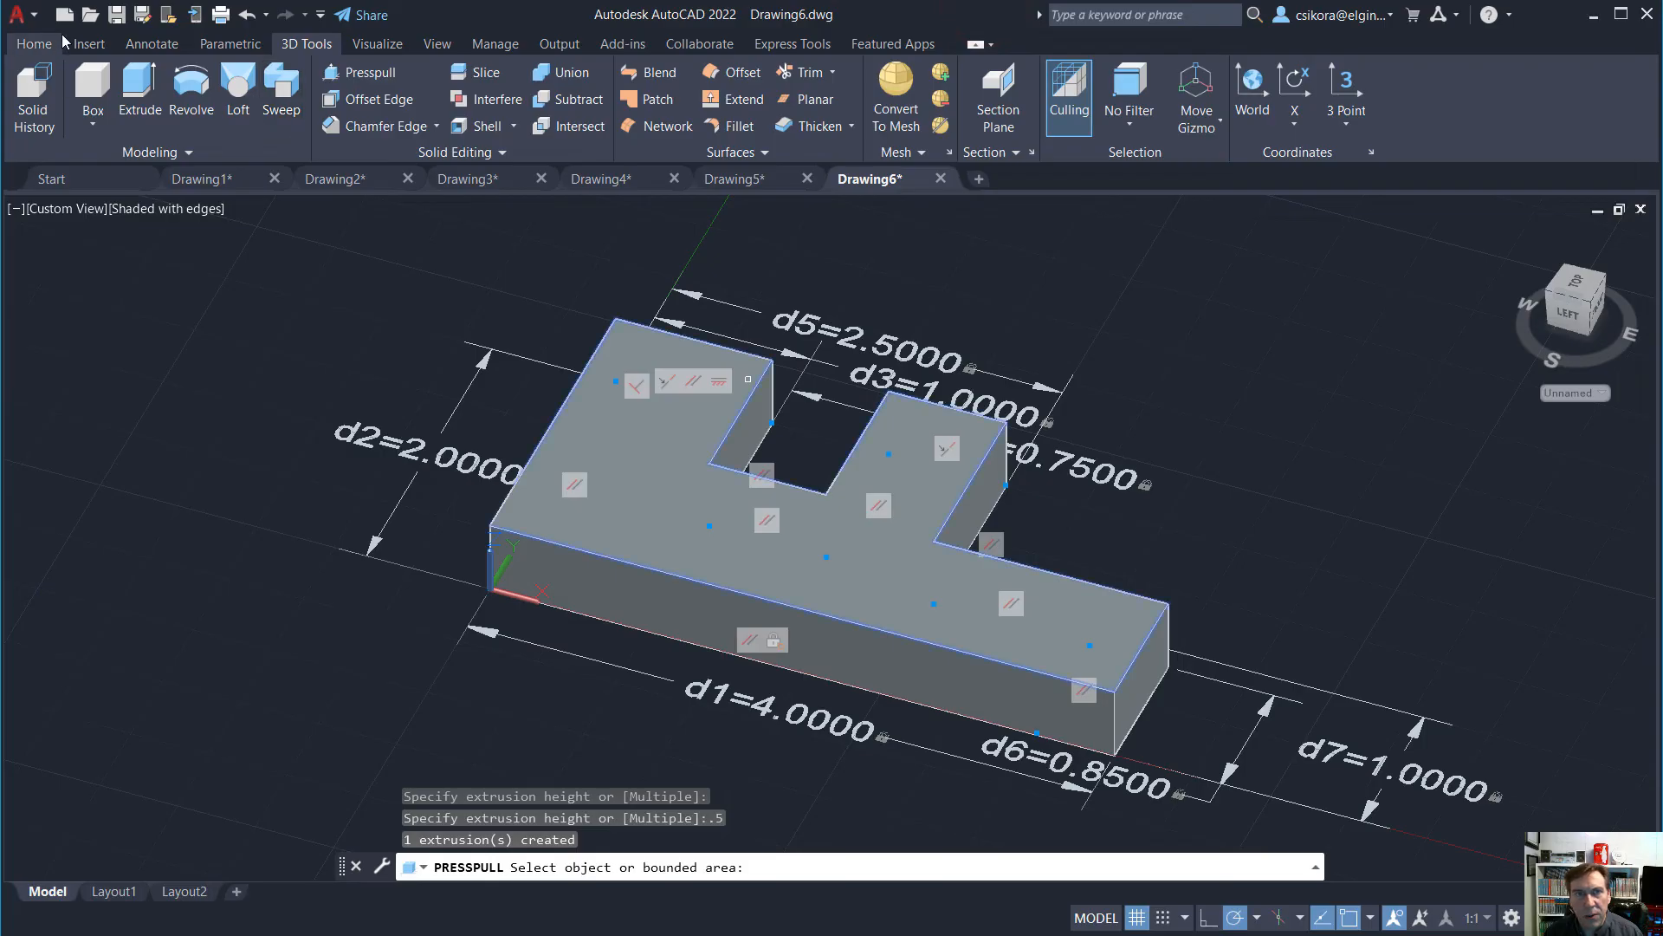
click(142, 14)
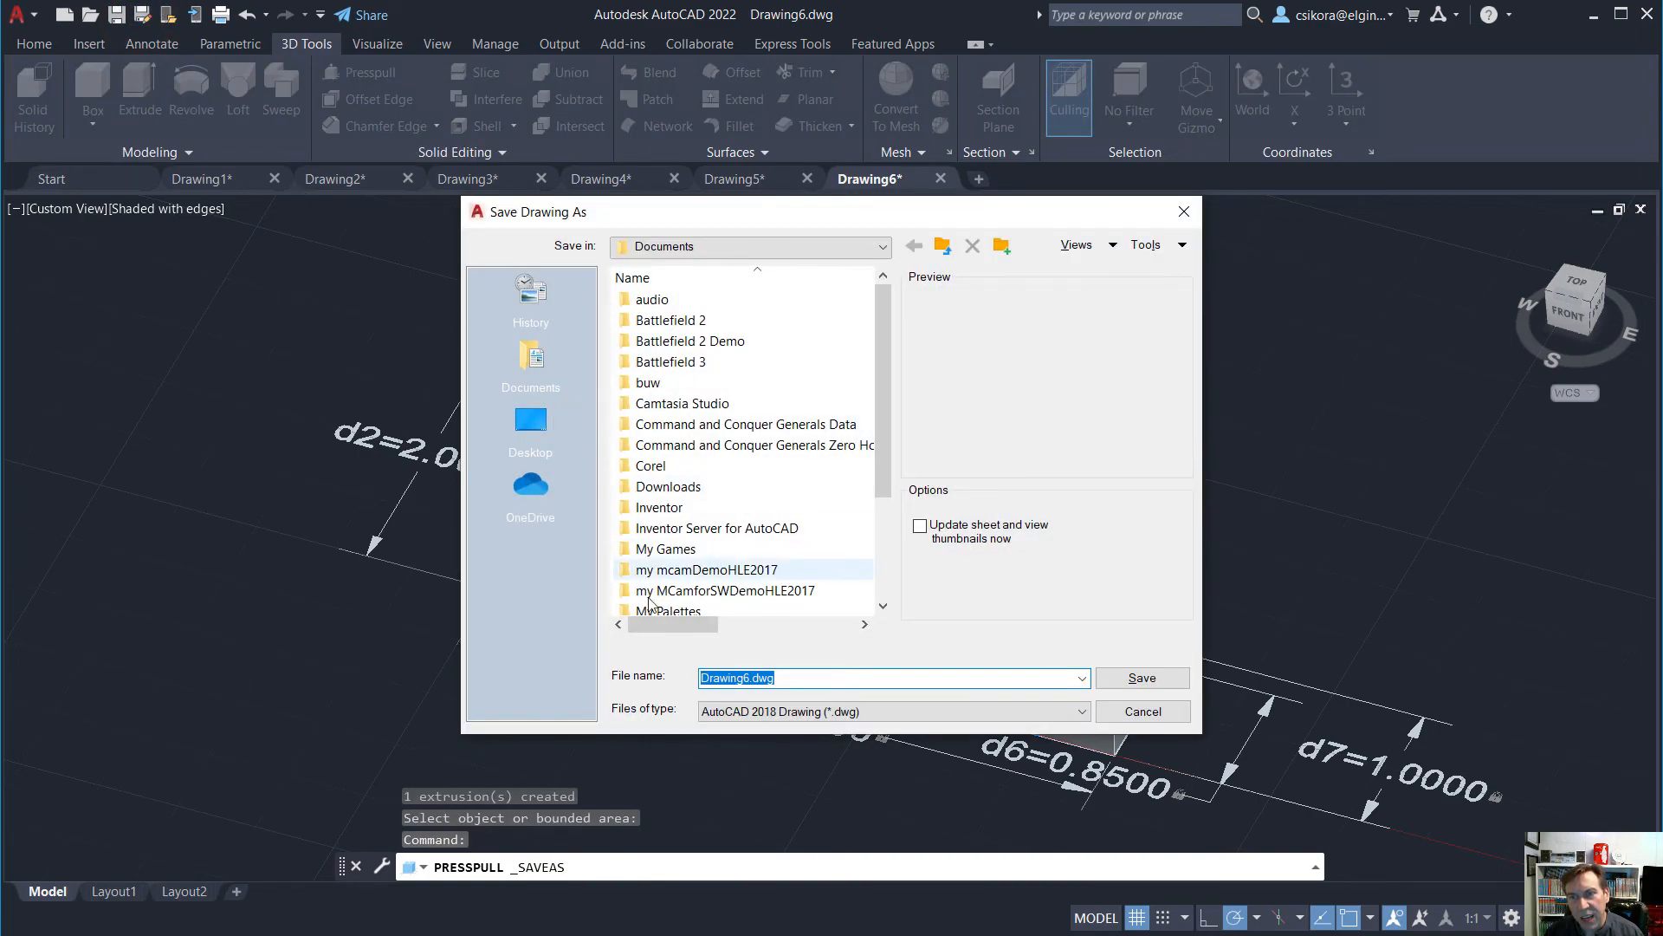
click(747, 676)
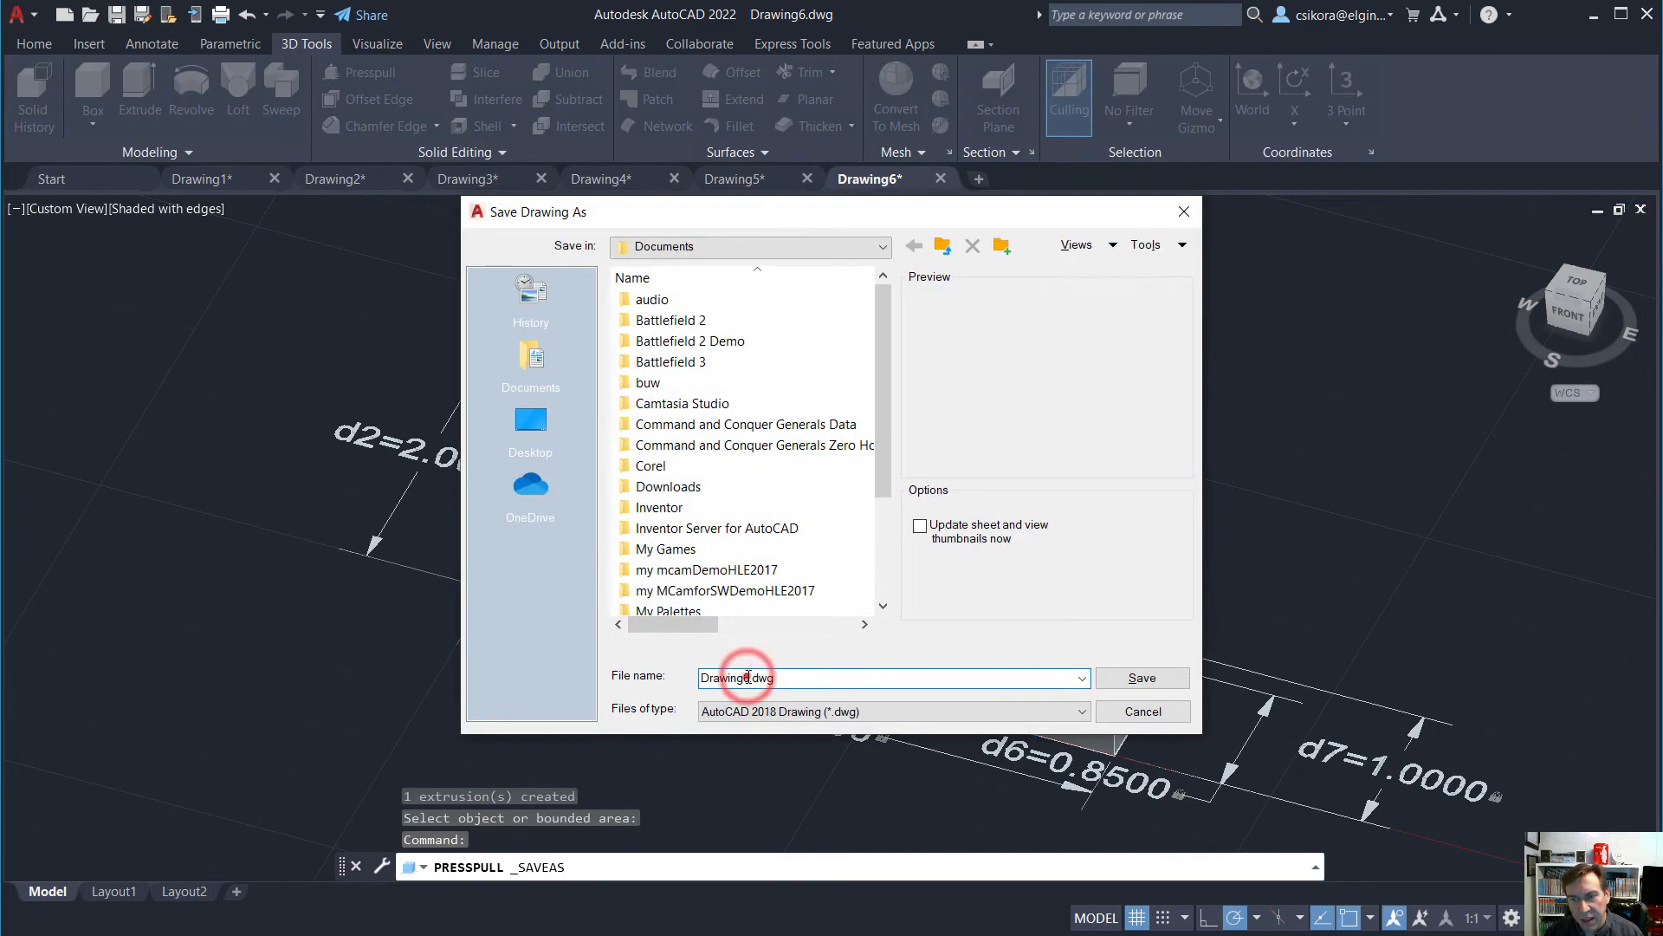
double_click(746, 677)
text(L)
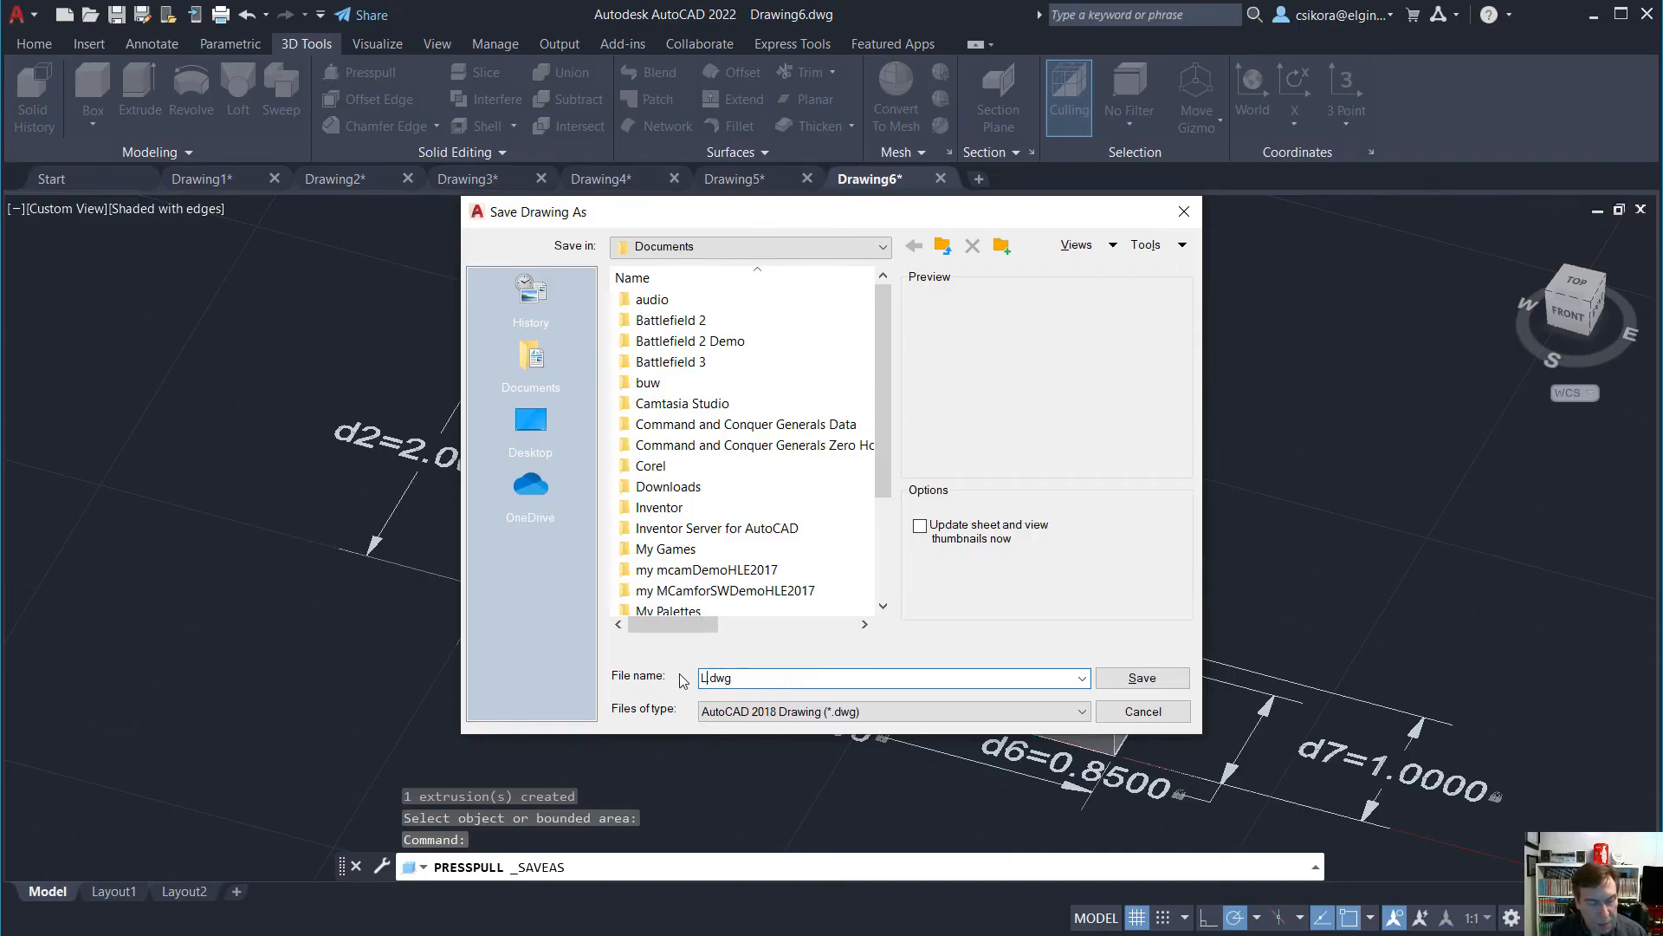
text(1)
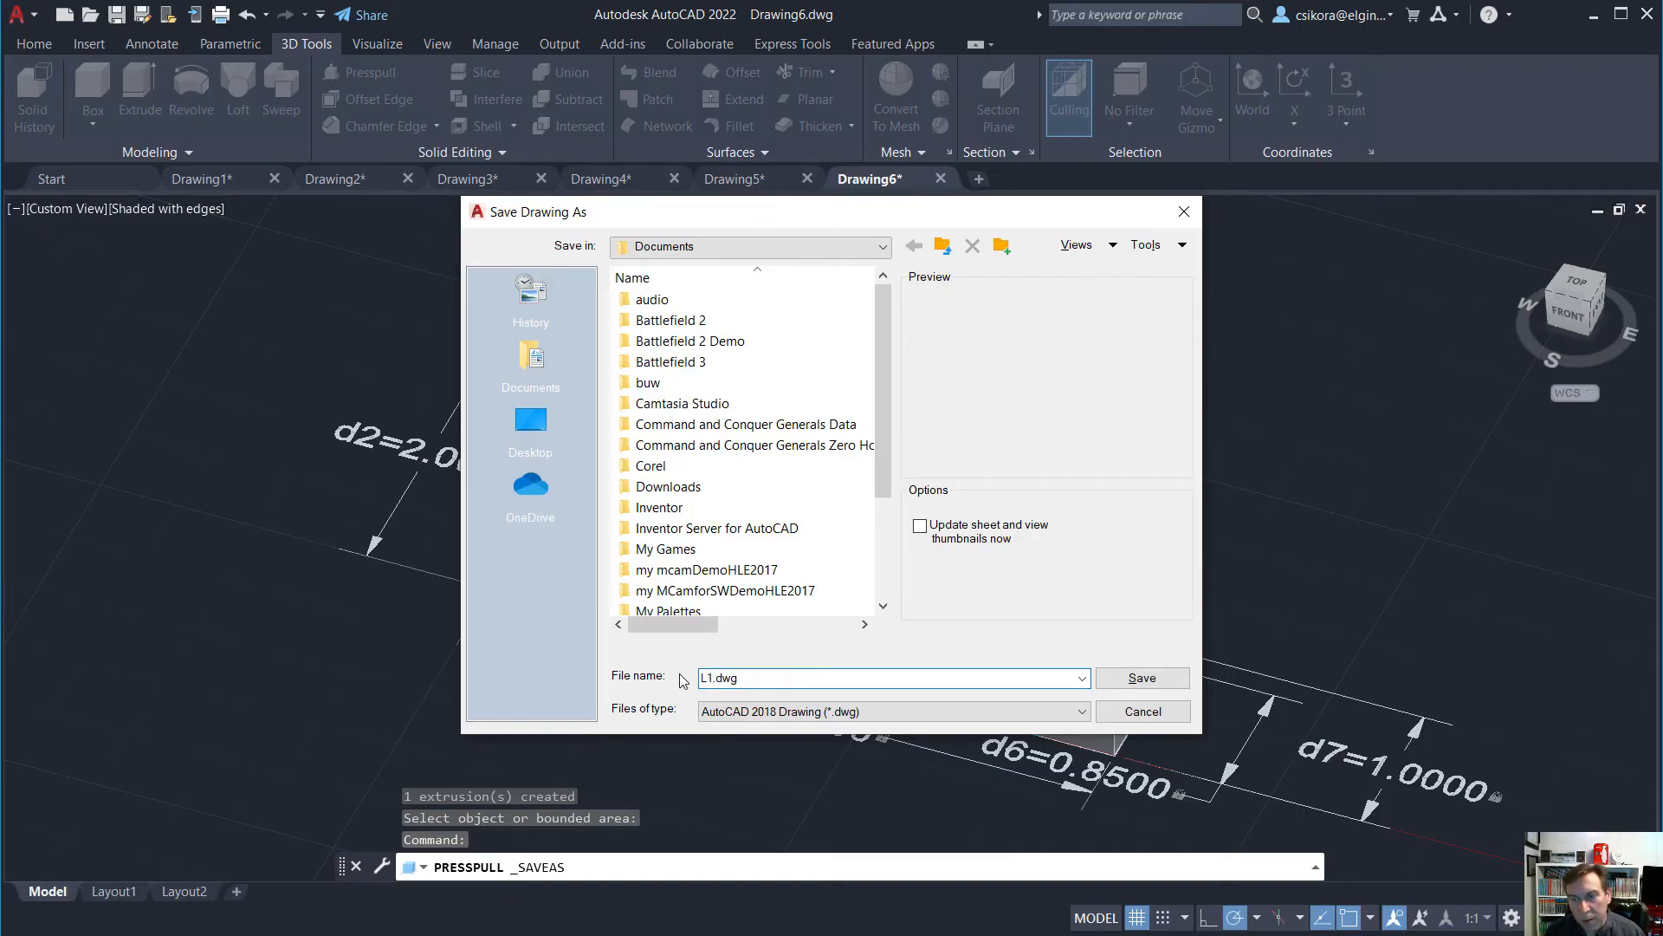
click(1133, 679)
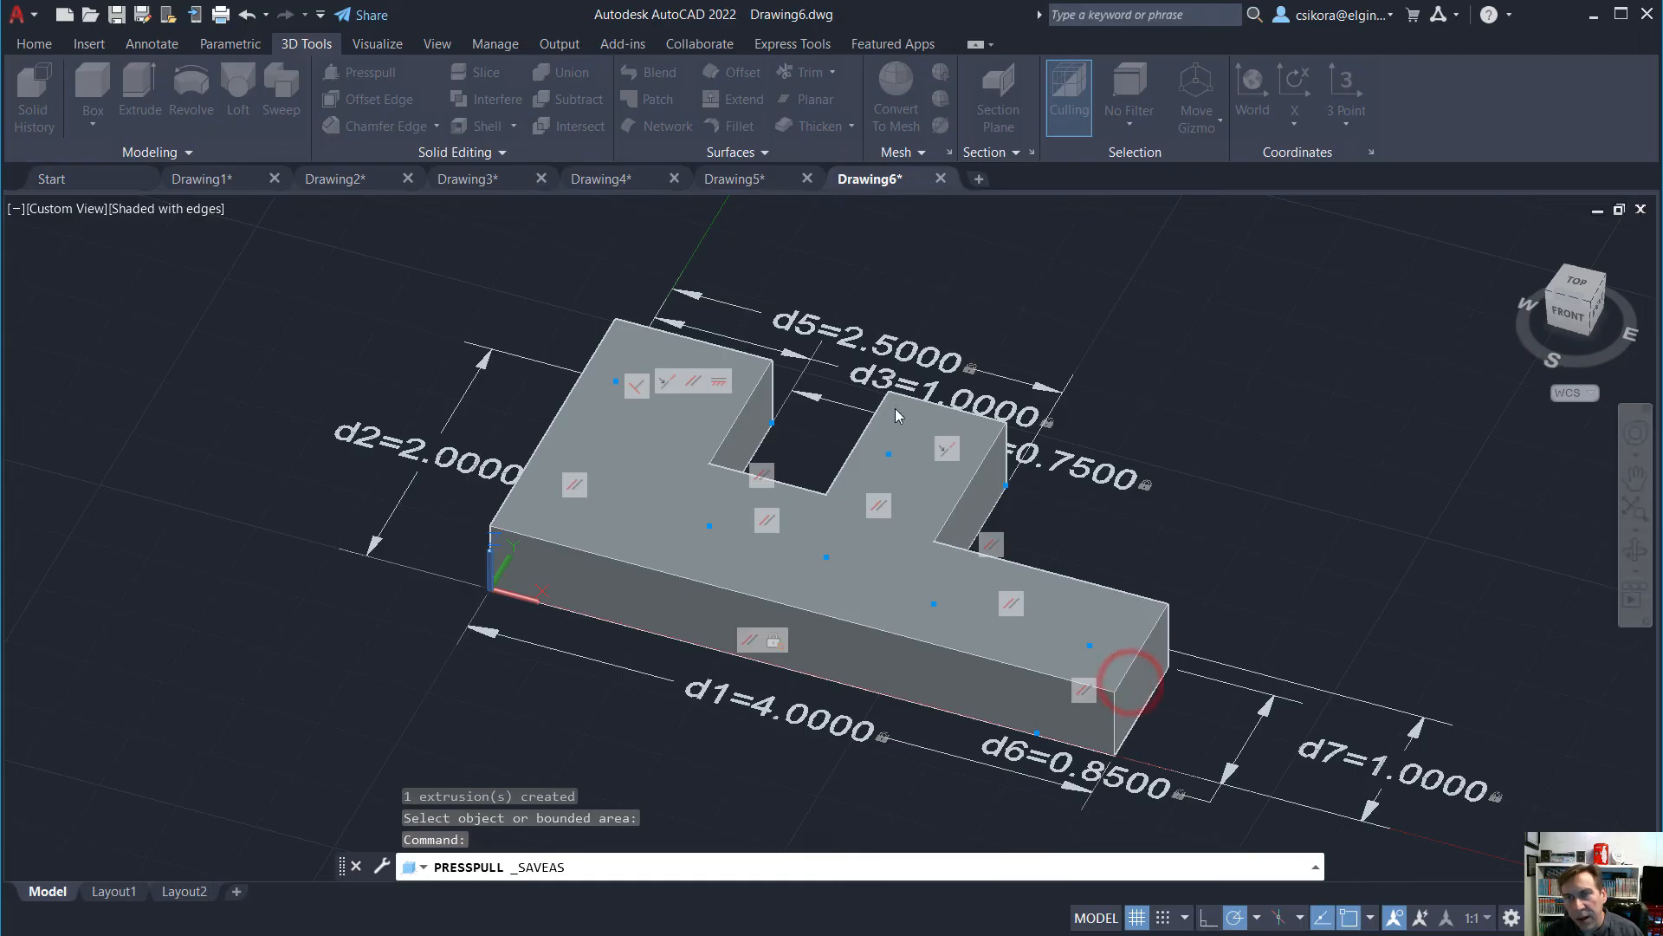
click(735, 180)
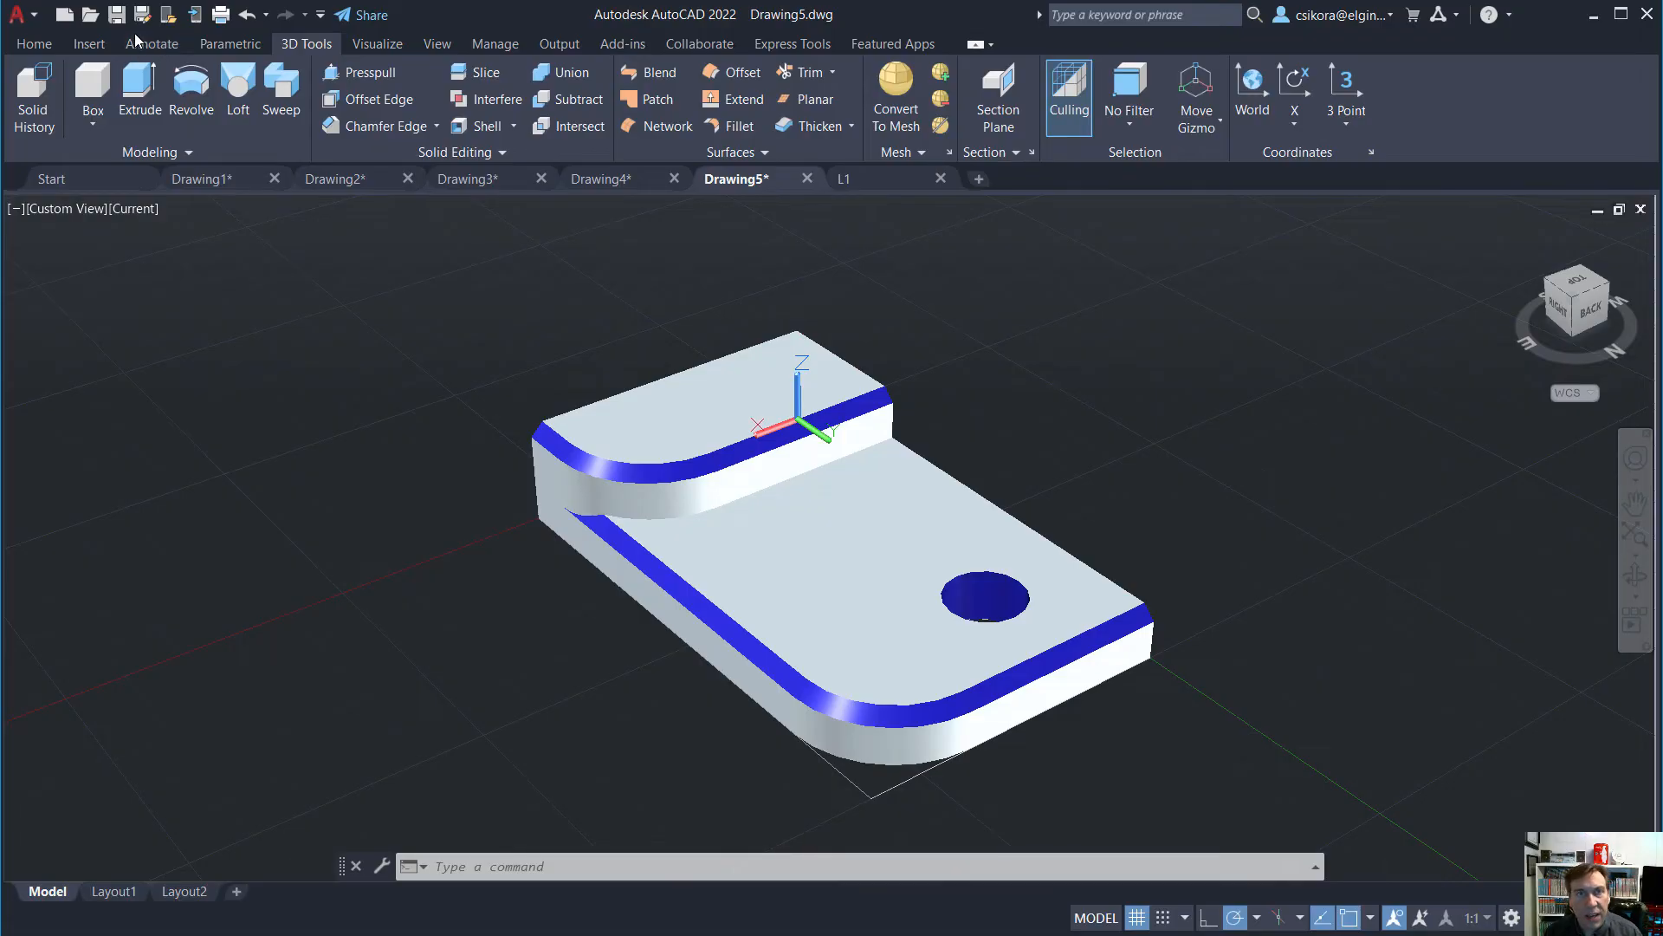
click(882, 179)
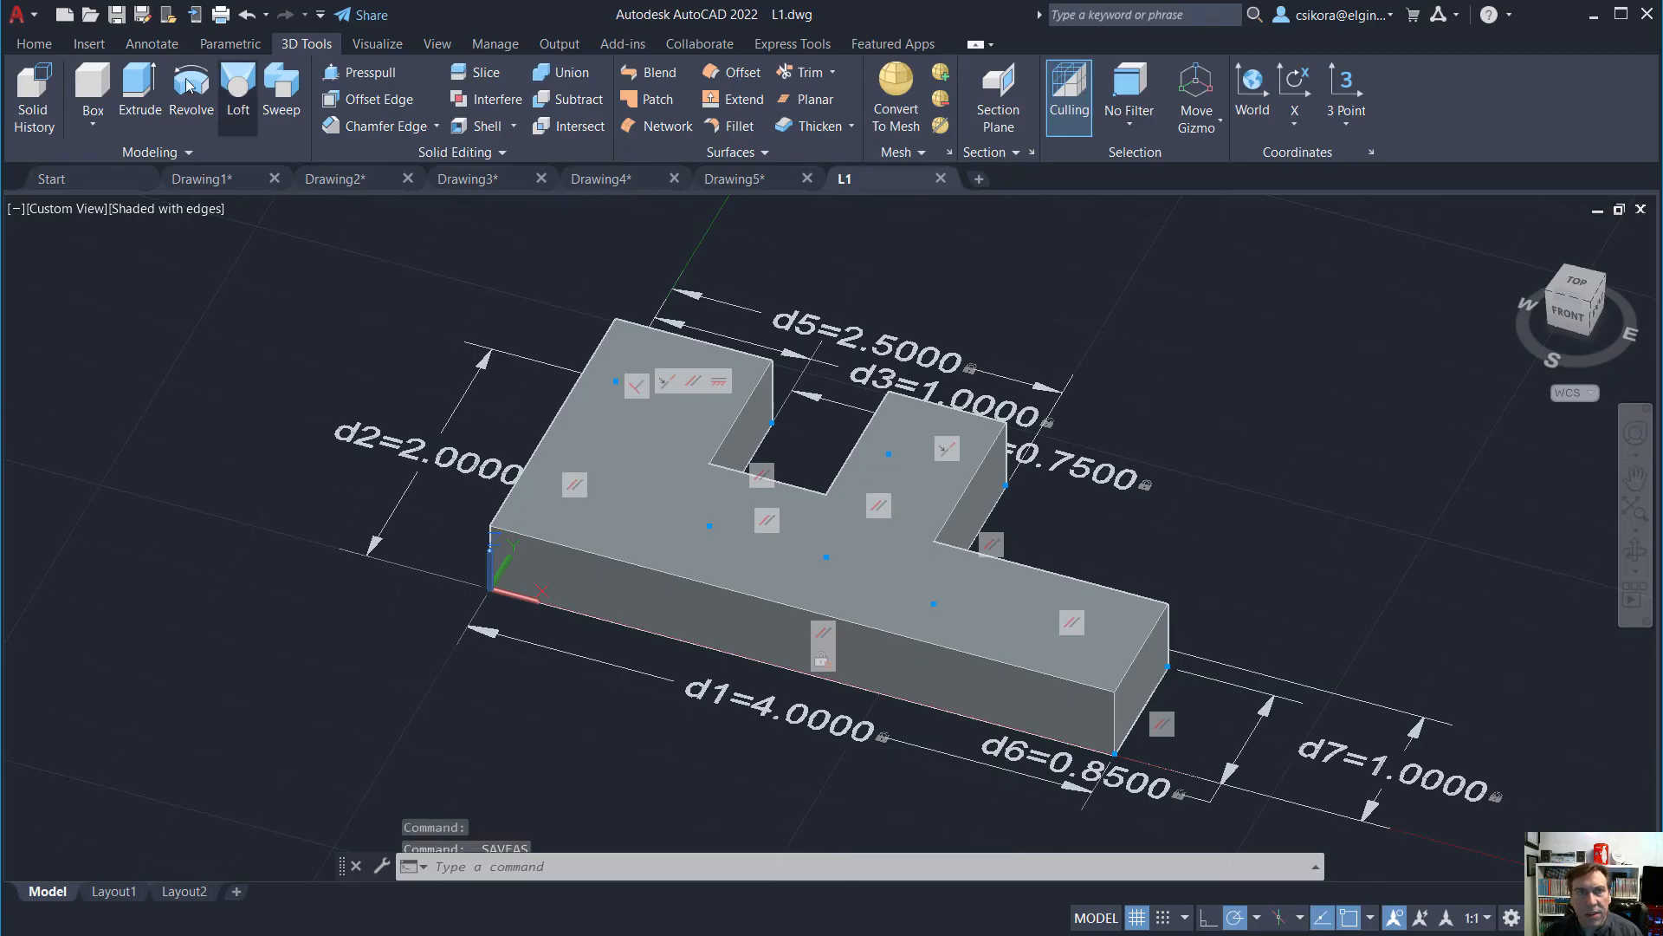
Create a new drawing from the acad3D template and set it to the Top view
click(65, 15)
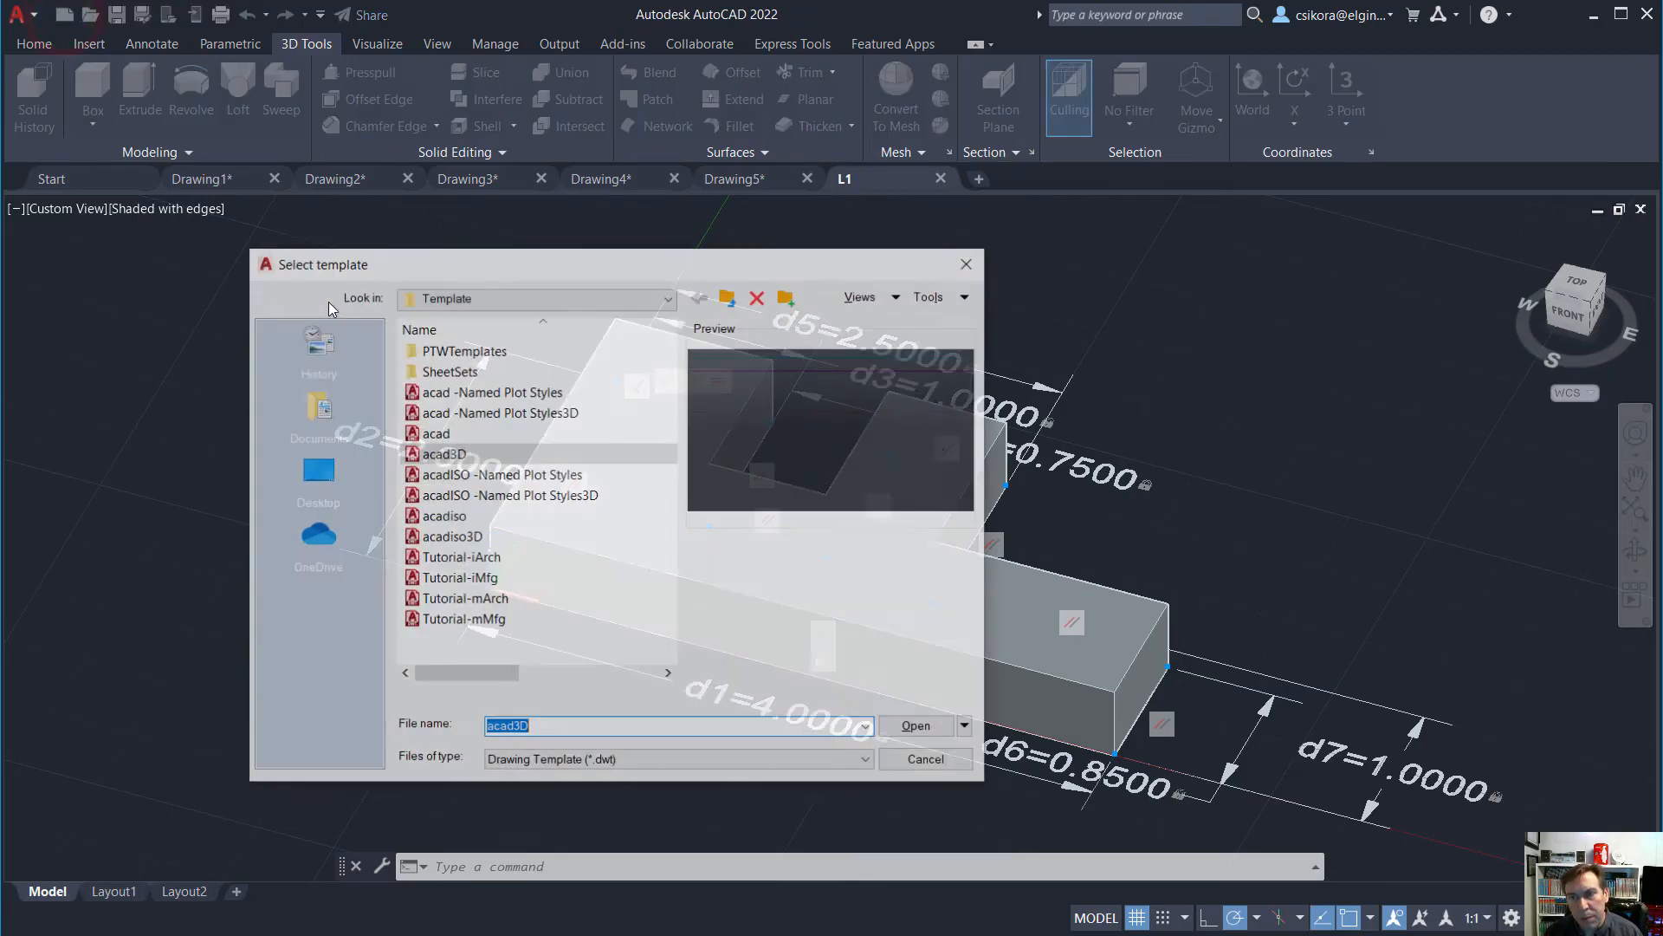
double_click(455, 451)
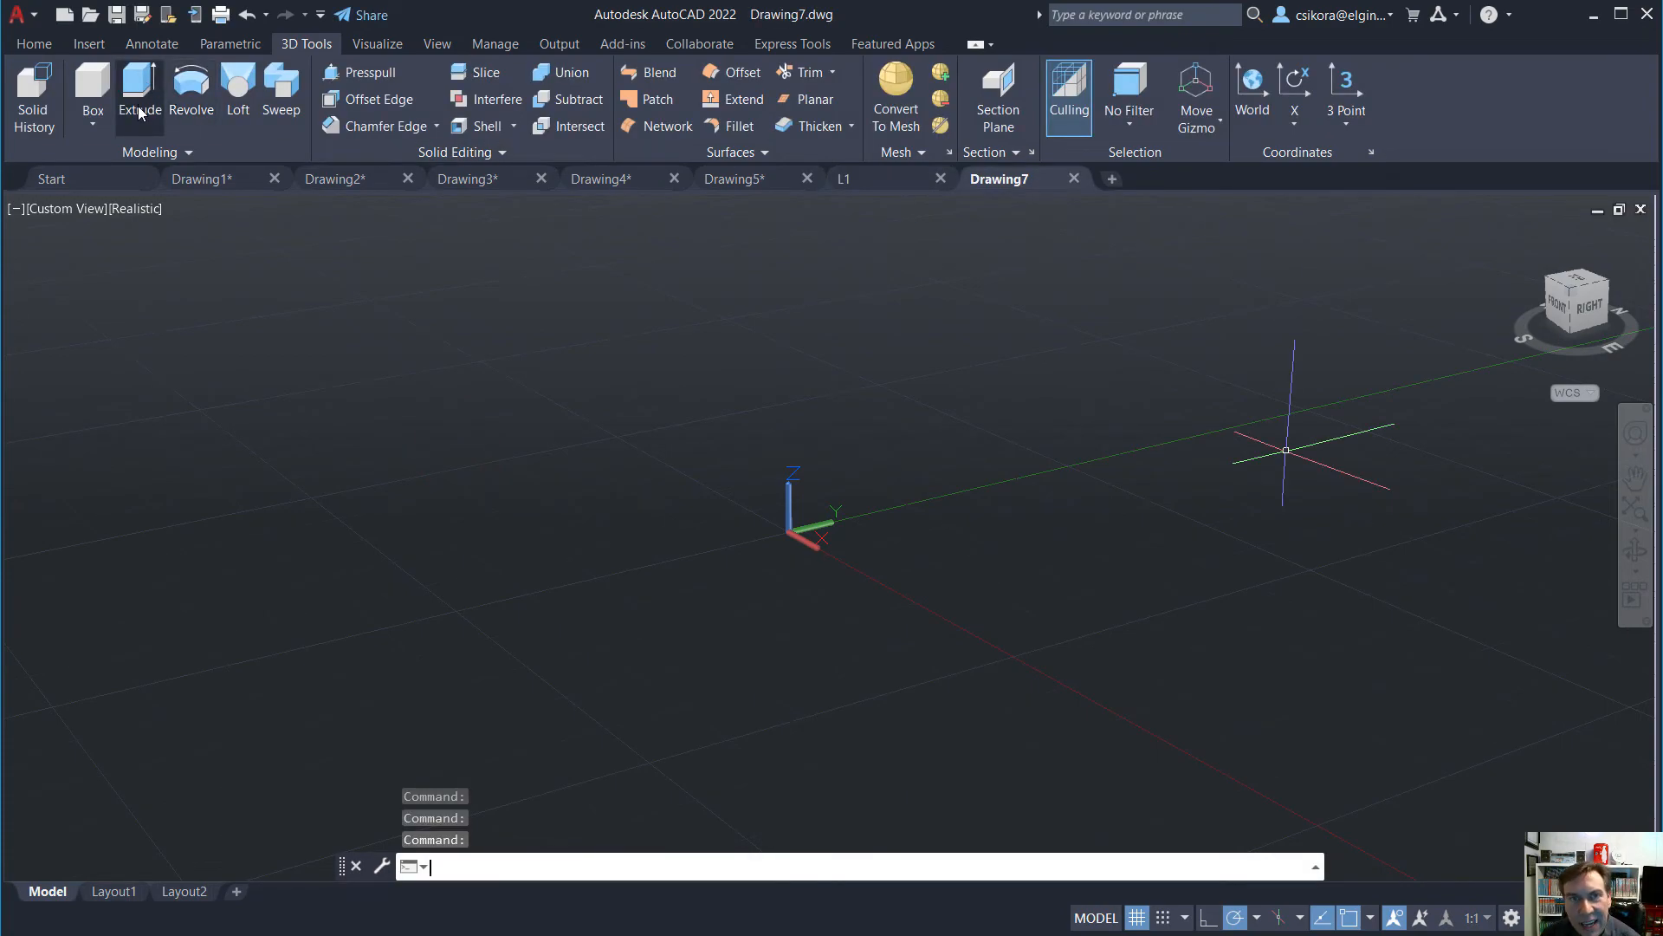
click(1517, 234)
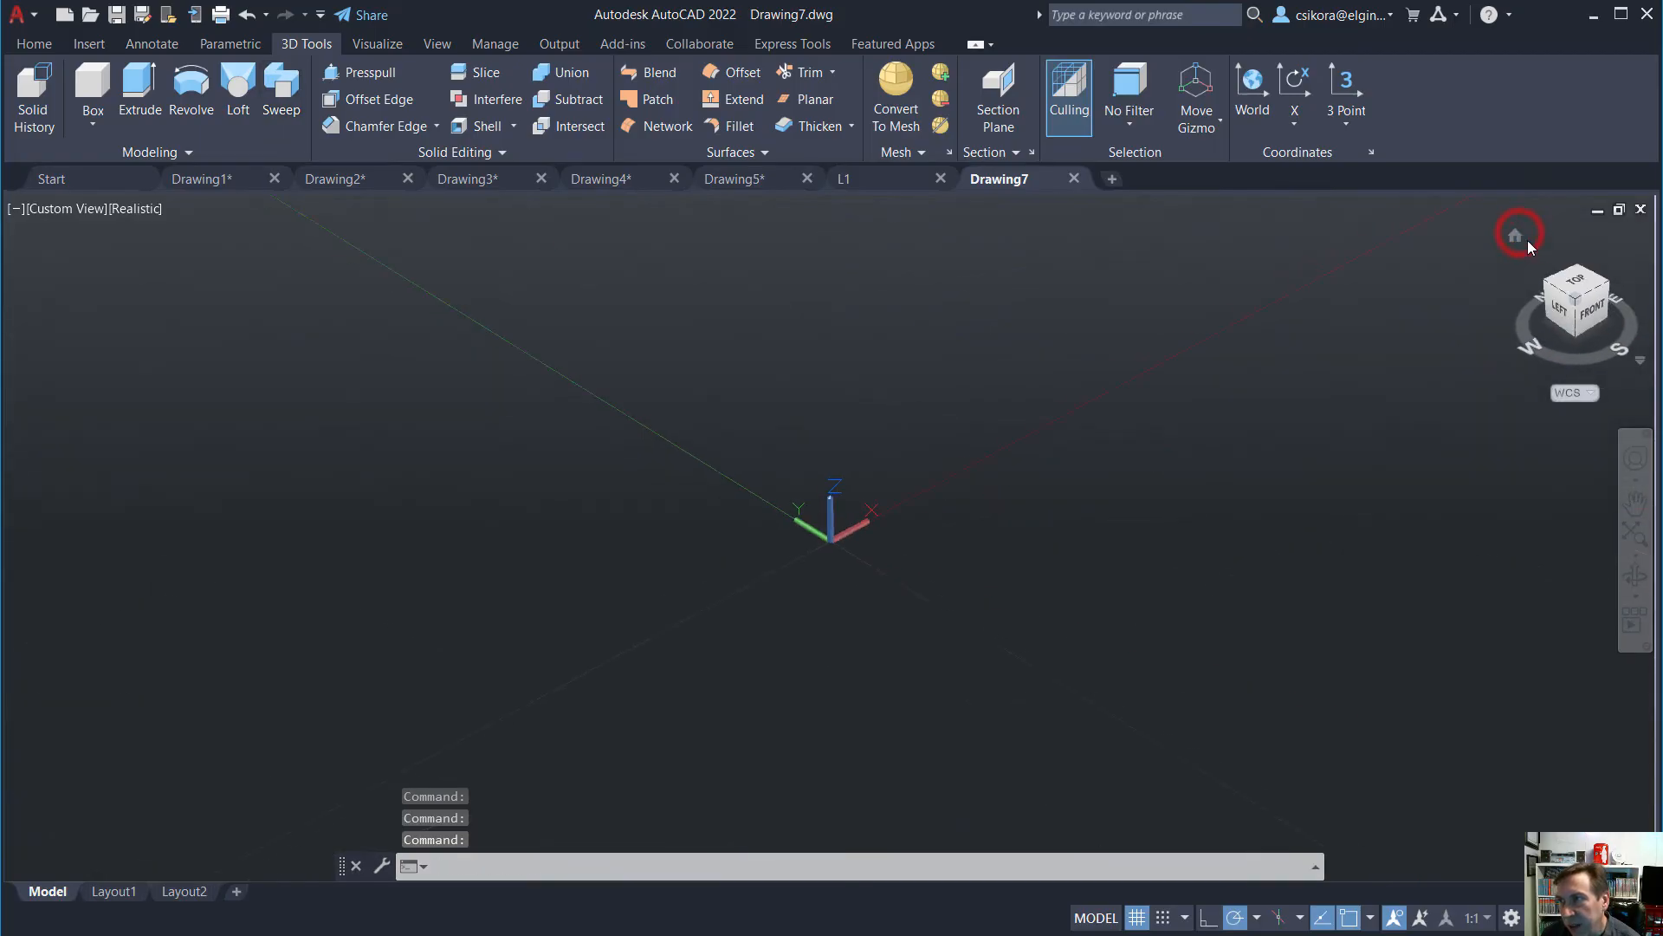
click(1575, 282)
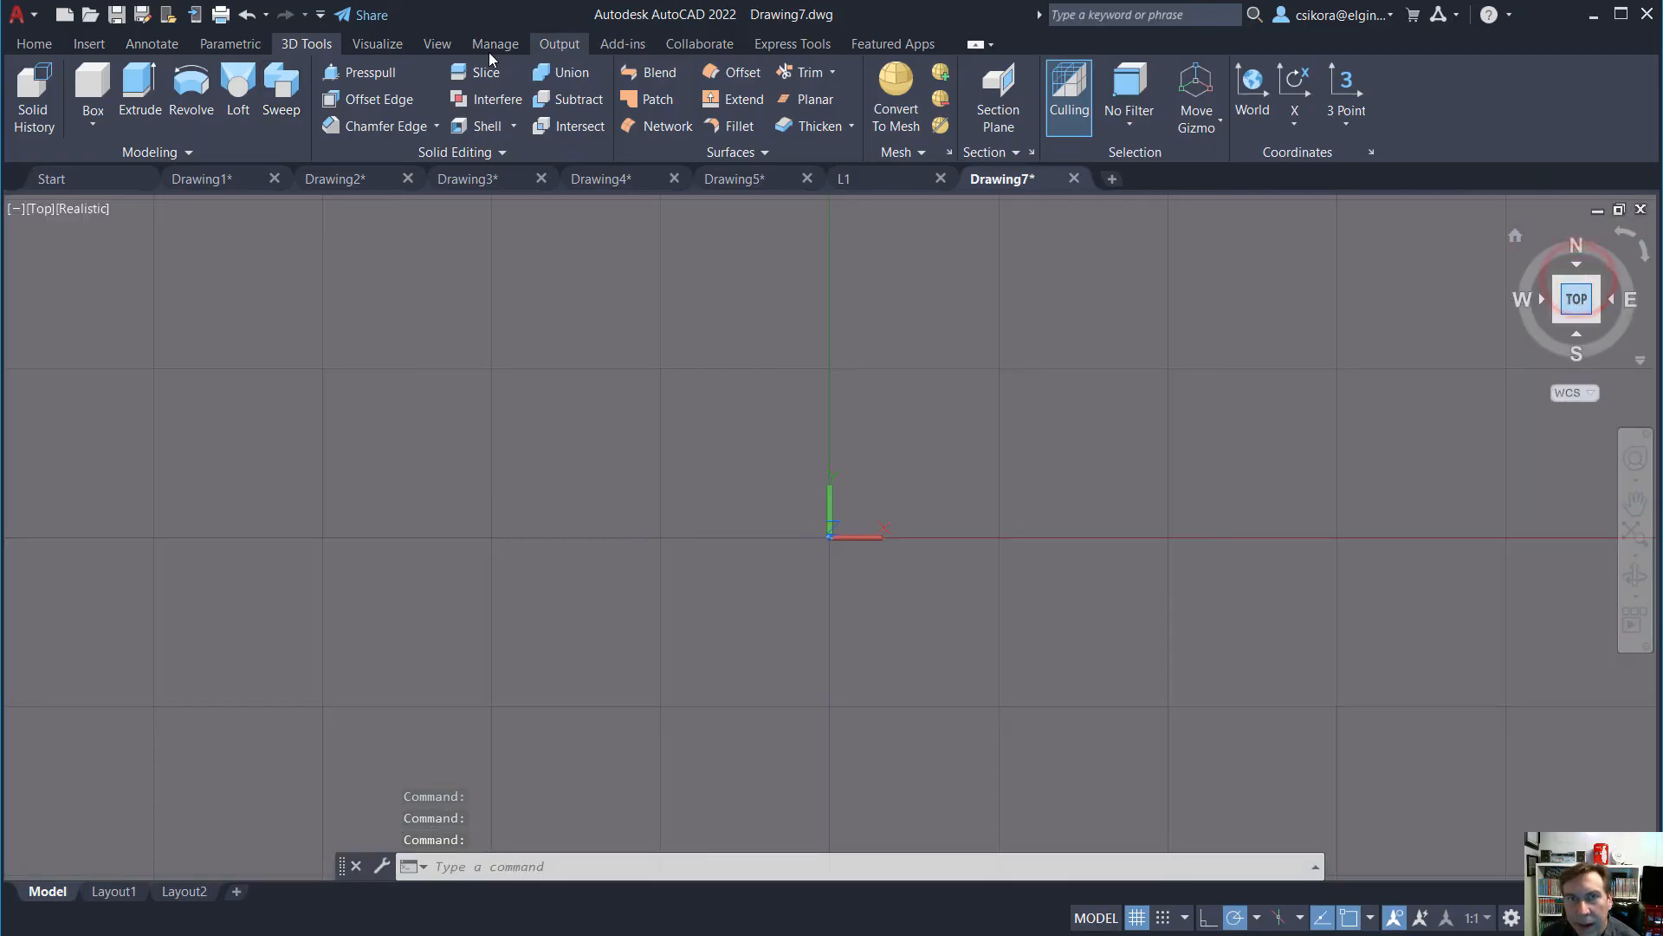
Set the visual style to 2D Wireframe and turn on snap mode
click(378, 43)
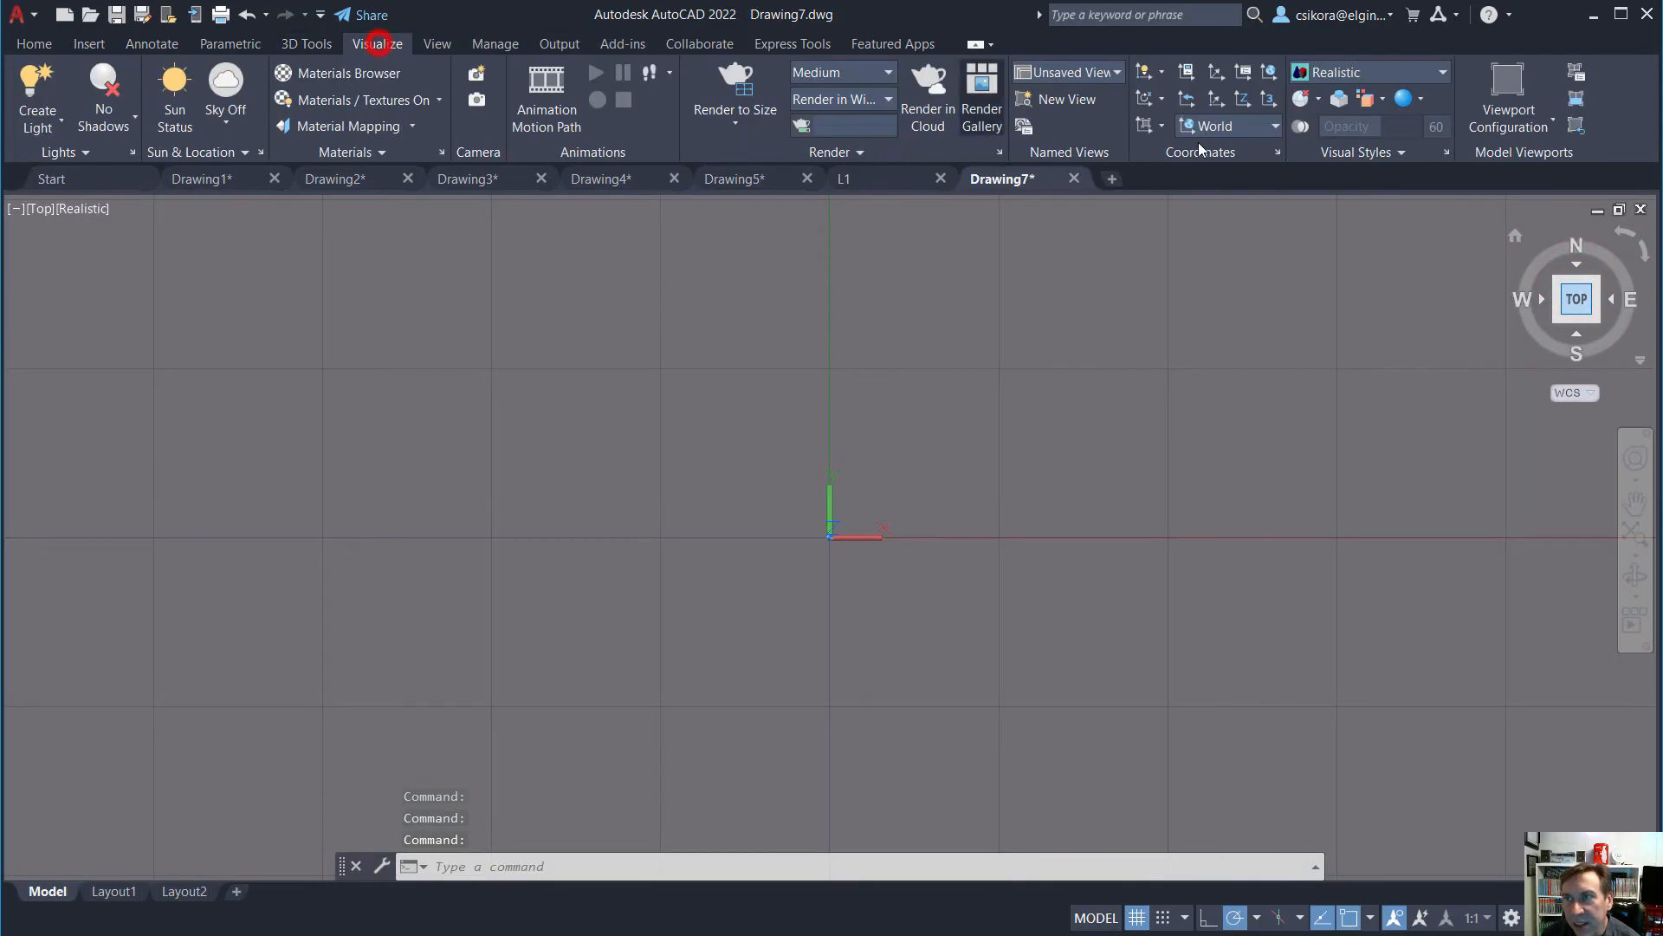
click(1371, 73)
click(1334, 111)
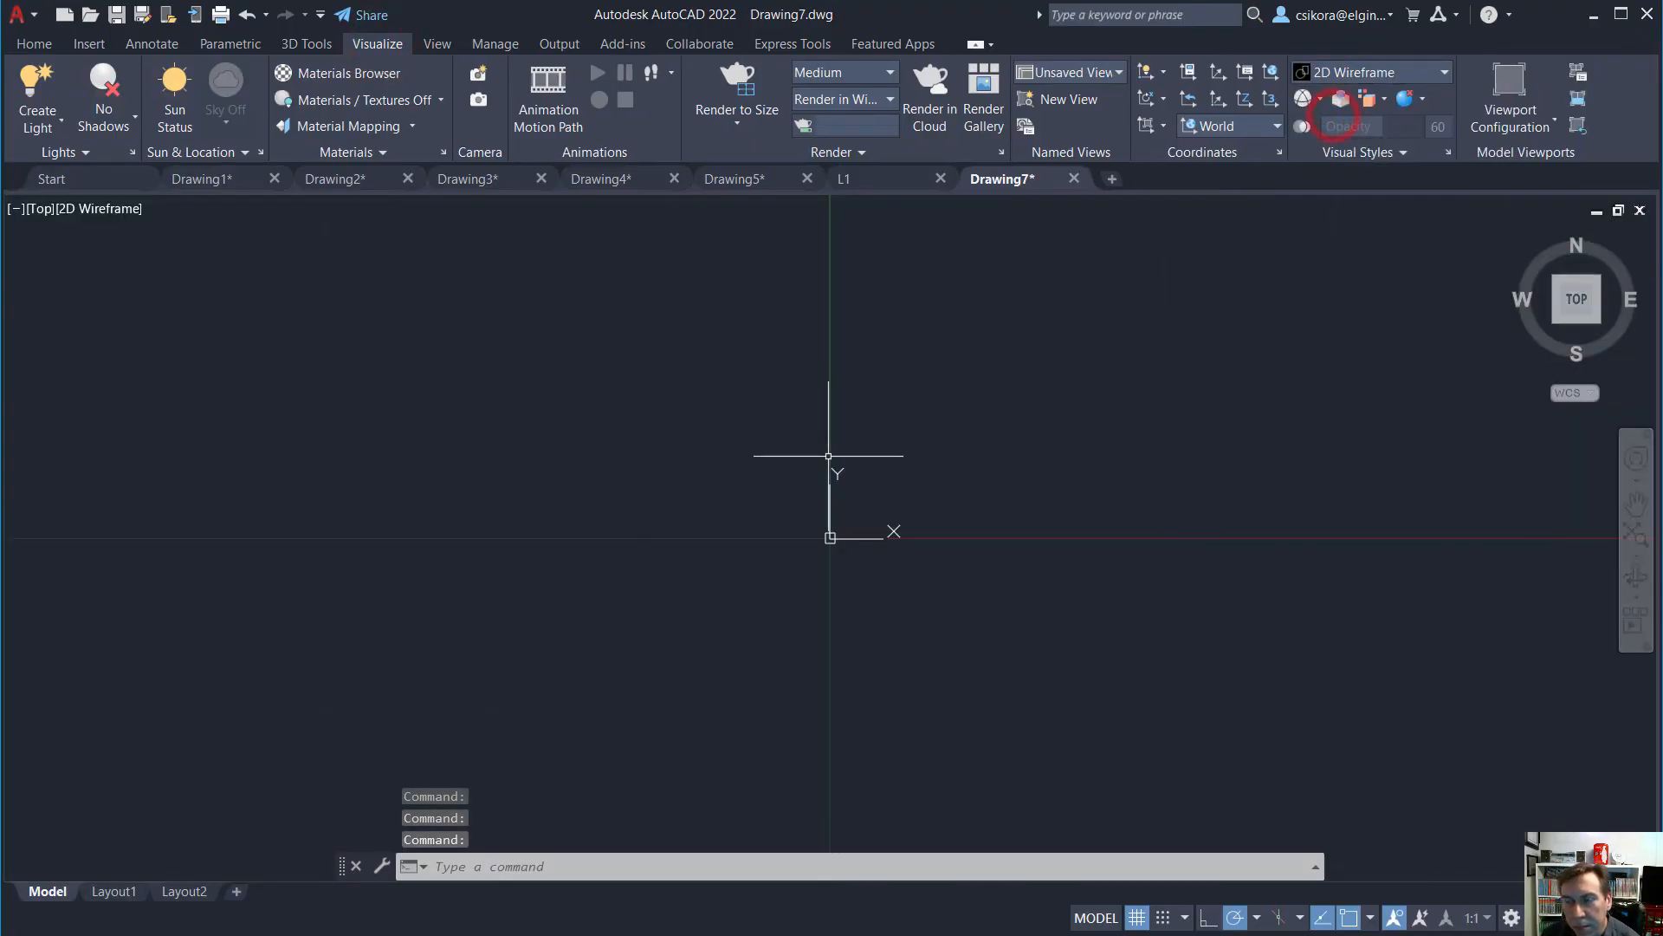
click(1164, 916)
Switch to the reference PDF in the browser and examine the dimensions and origin of the slotted block with four through holes
click(627, 934)
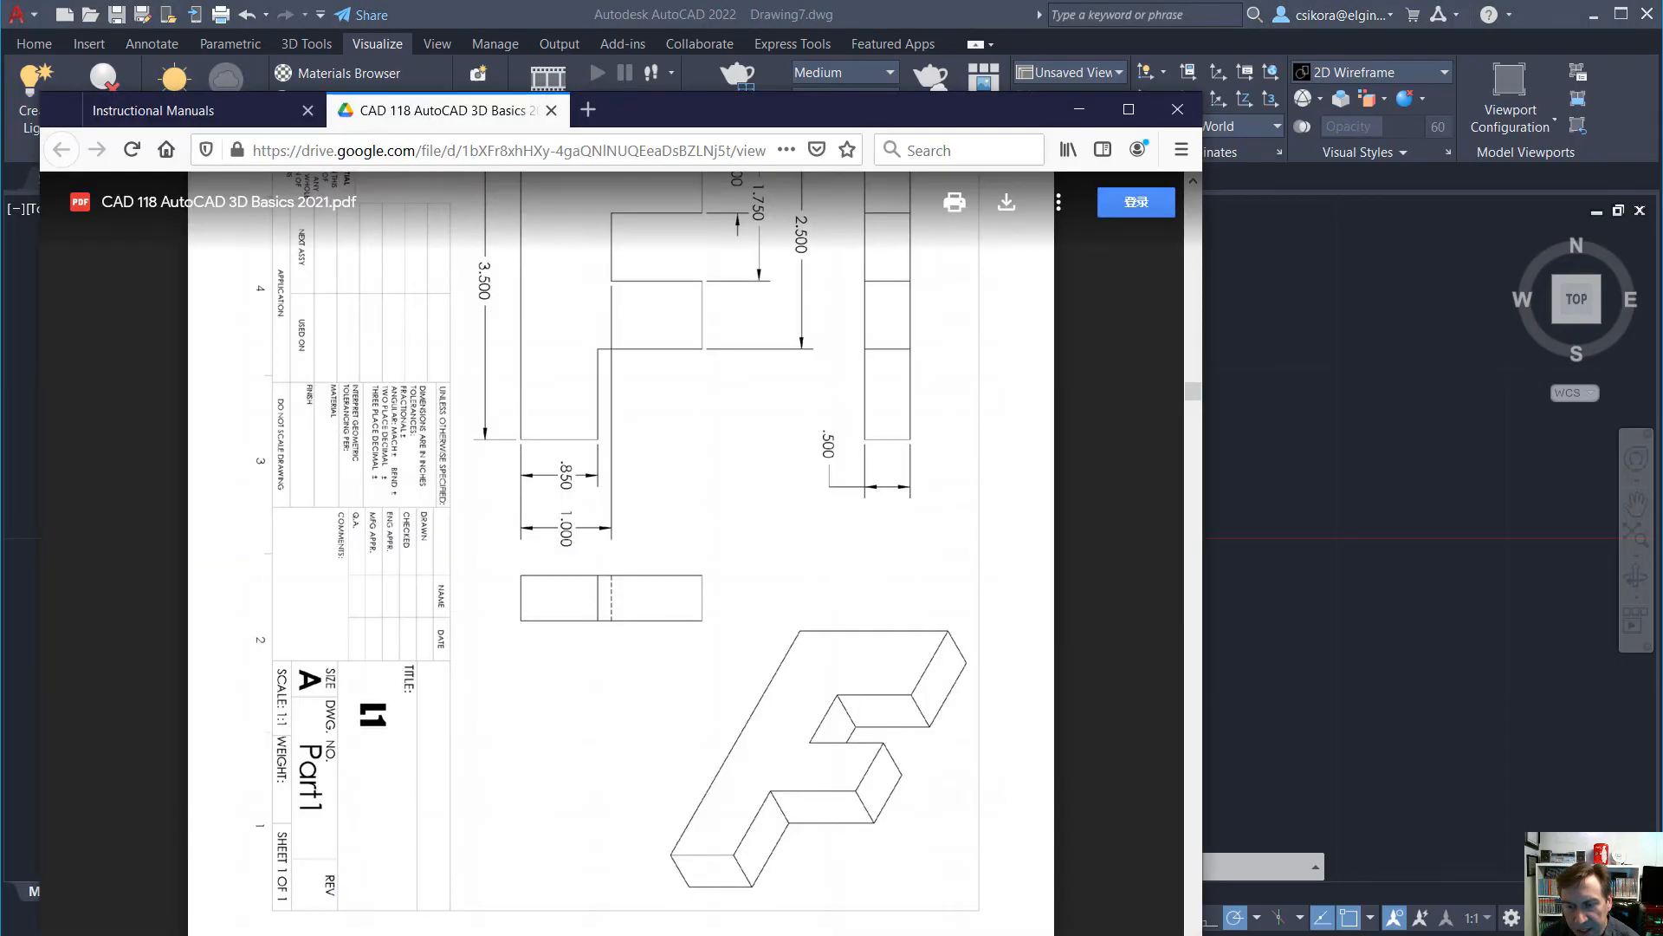
scroll(688, 726, down, 10)
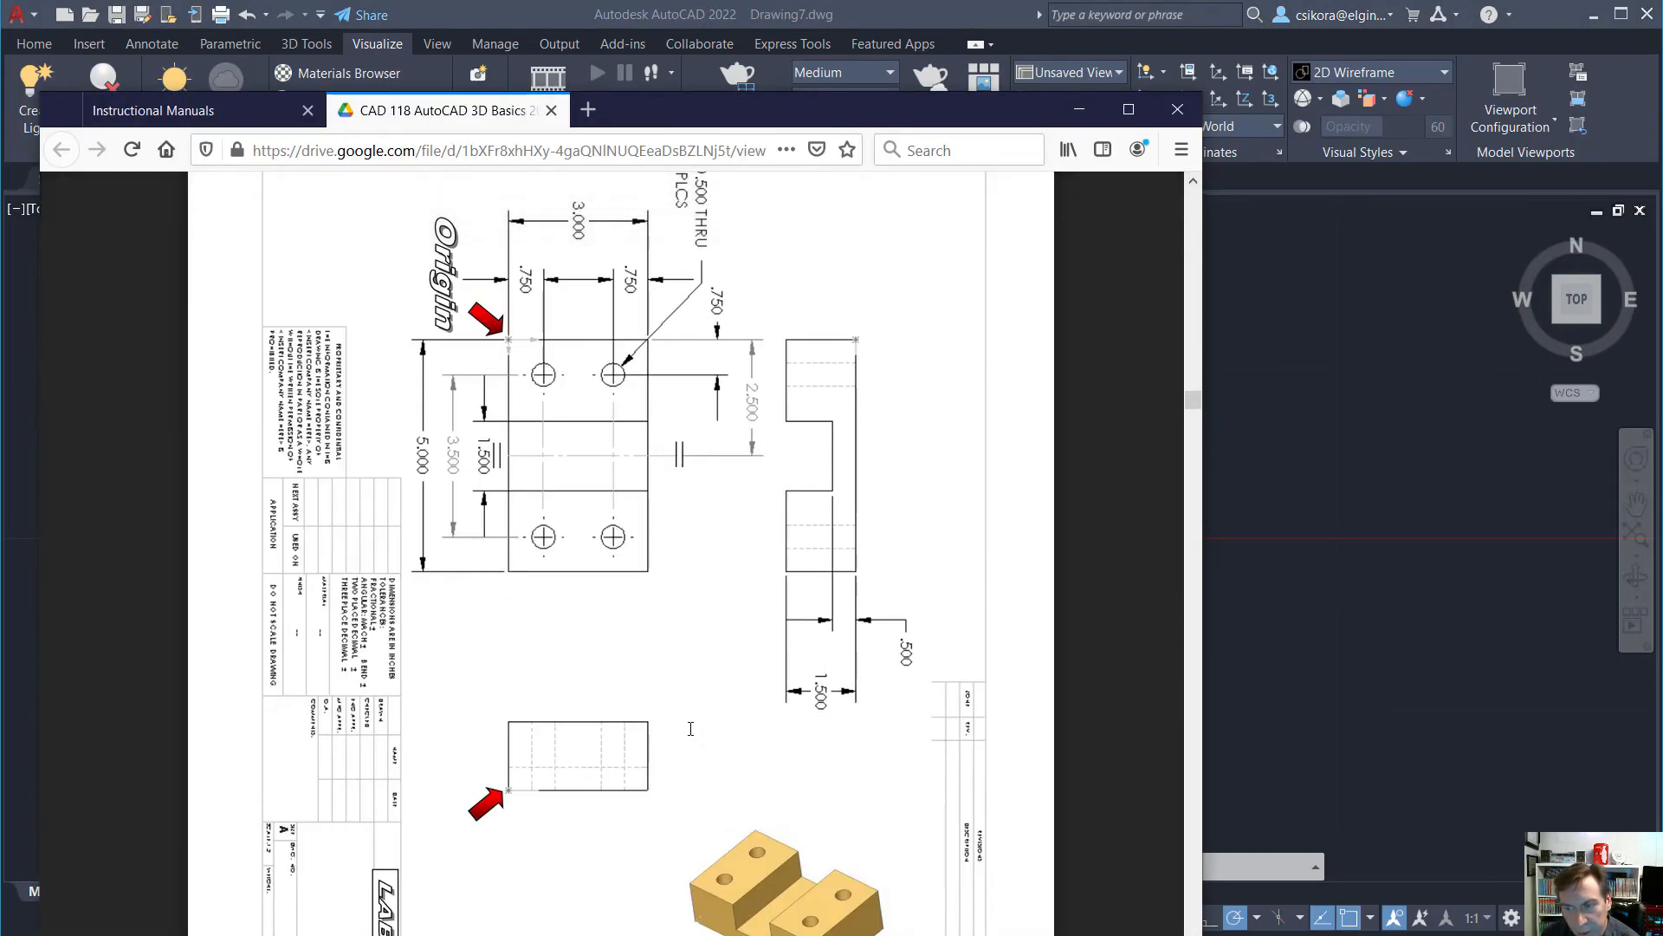
scroll(691, 728, down, 5)
scroll(690, 729, up, 5)
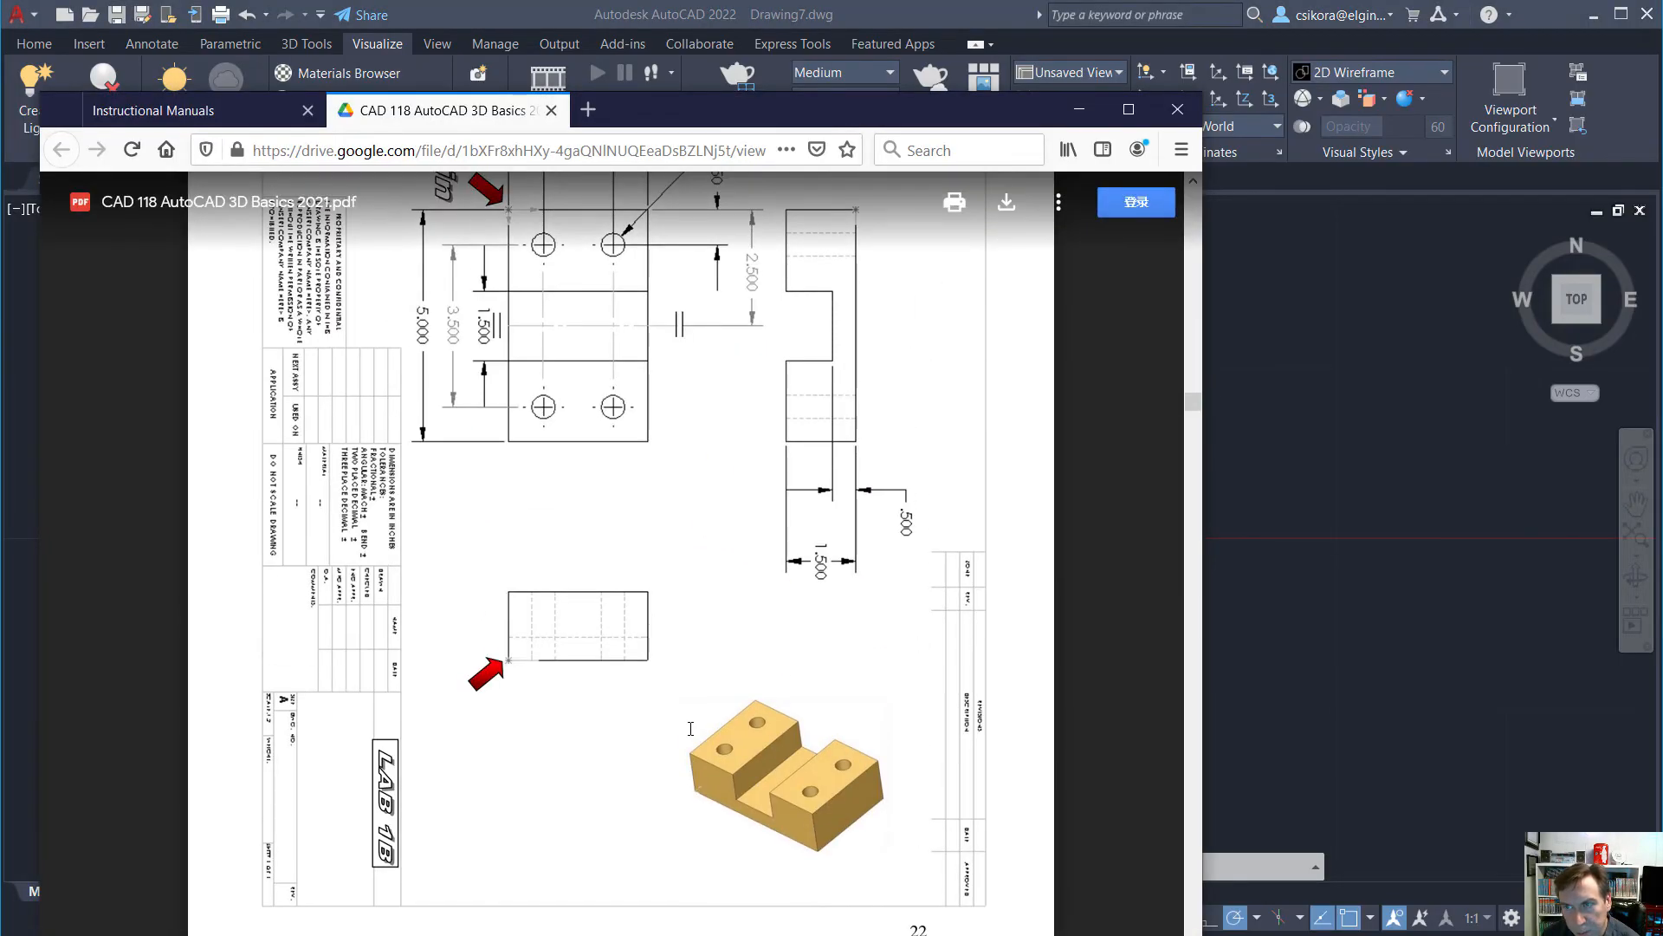
scroll(732, 655, up, 1)
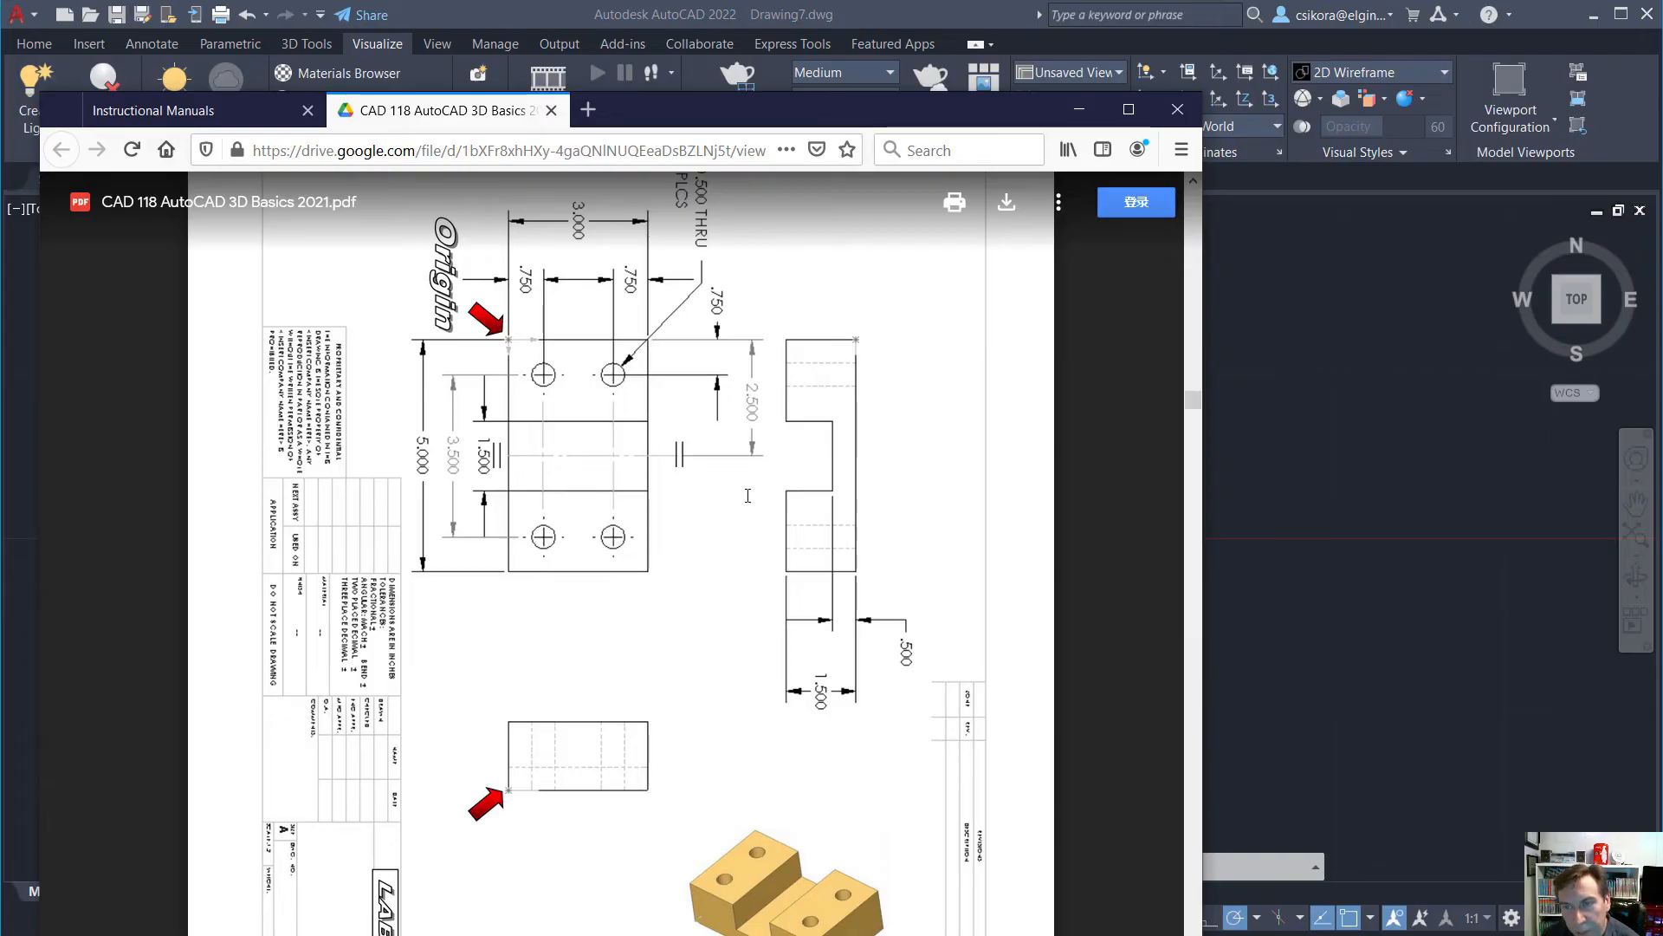
scroll(748, 496, up, 2)
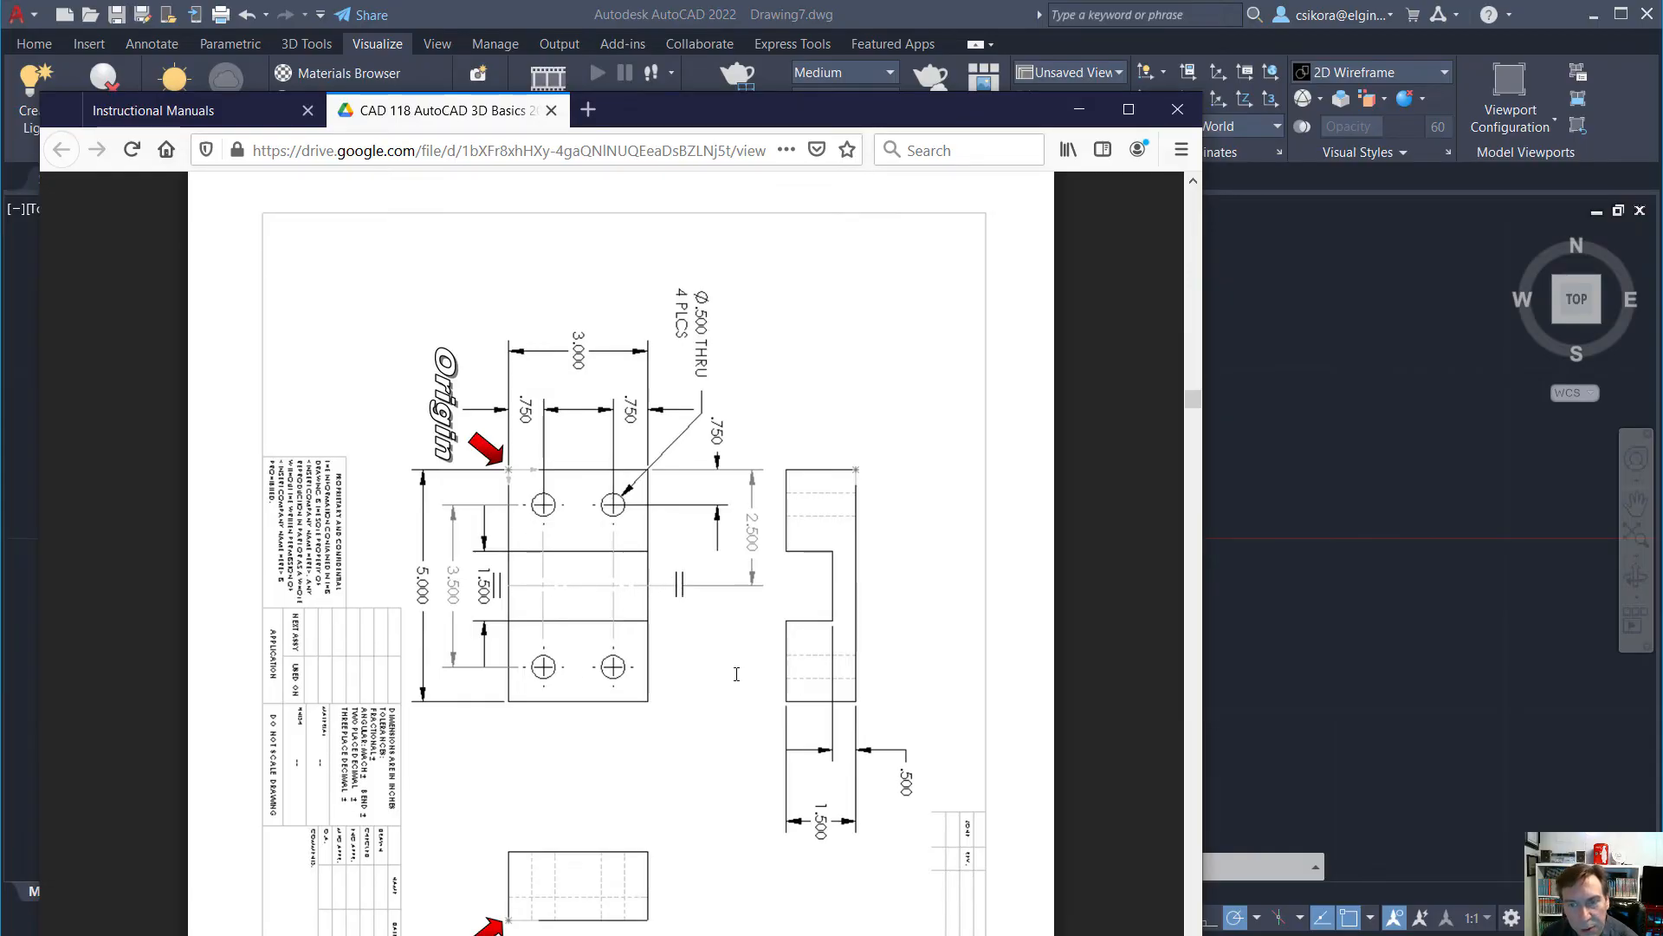
click(966, 19)
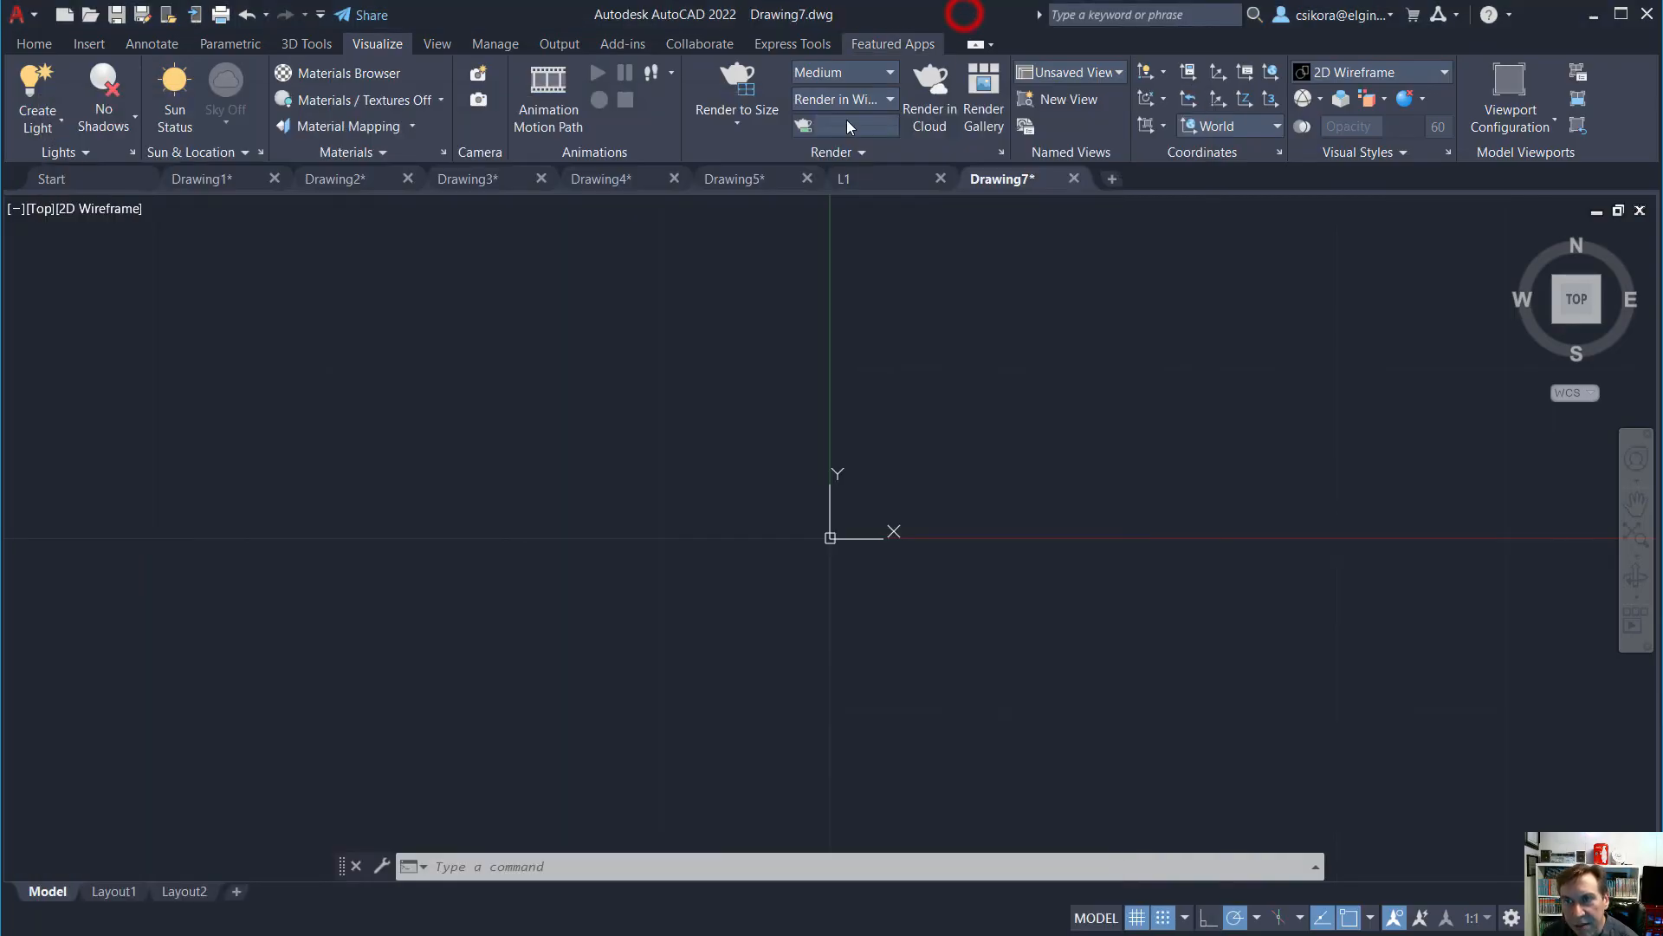
Draw a rectangle 5 wide and 3 high with its first corner at the origin
click(95, 43)
click(34, 43)
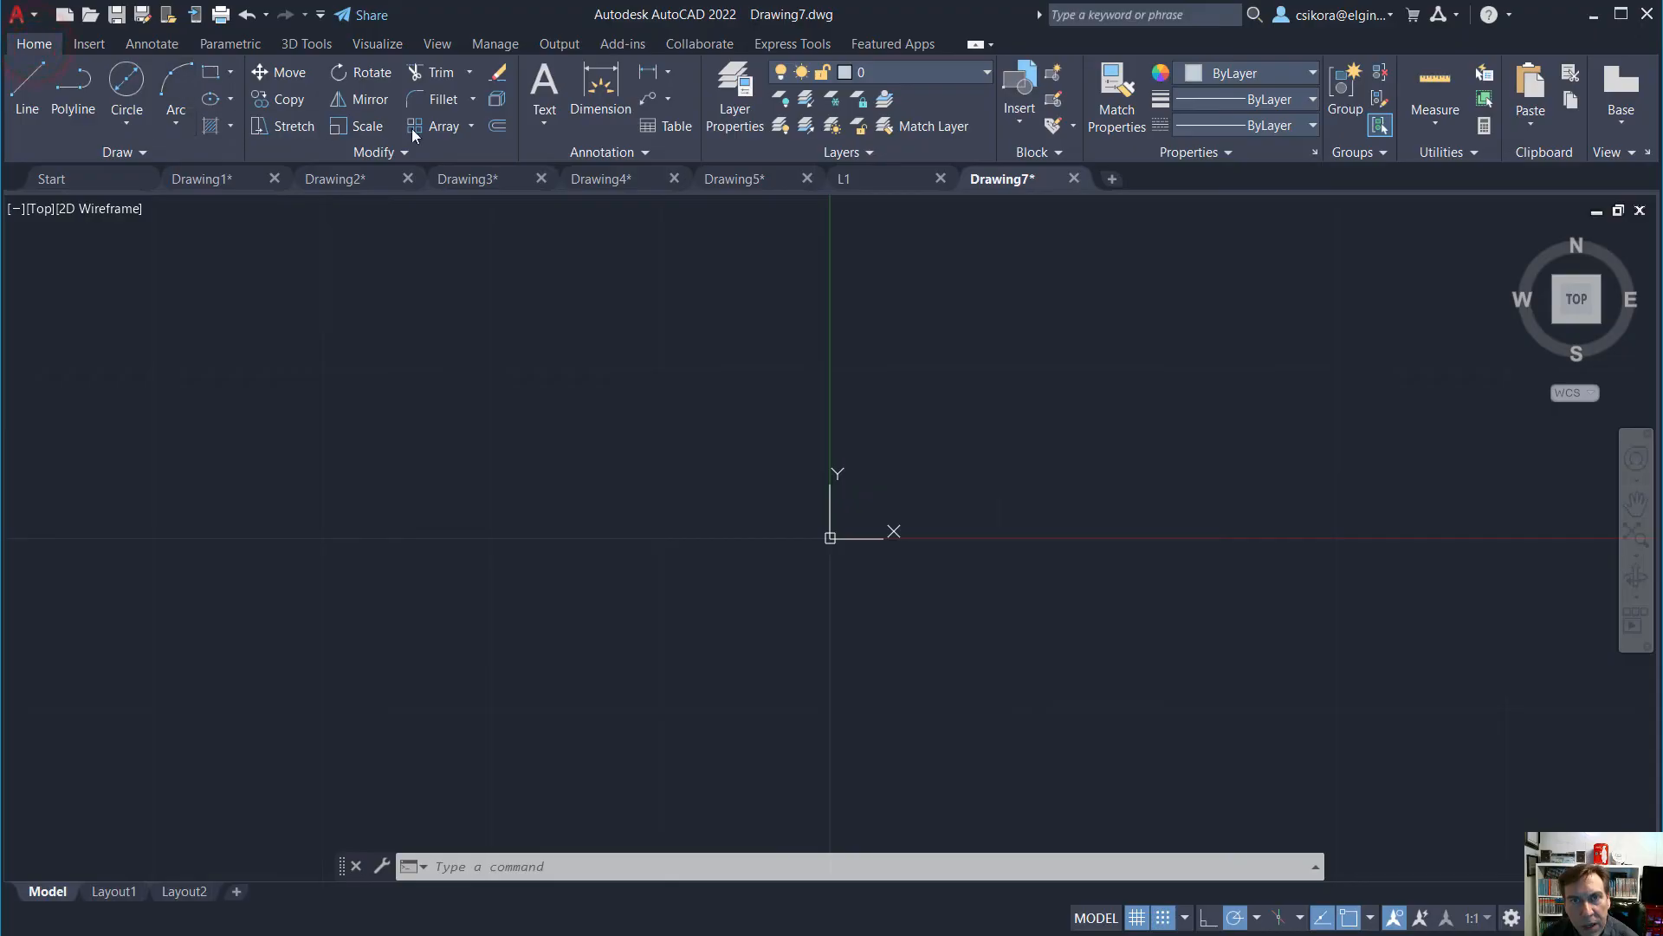
click(215, 72)
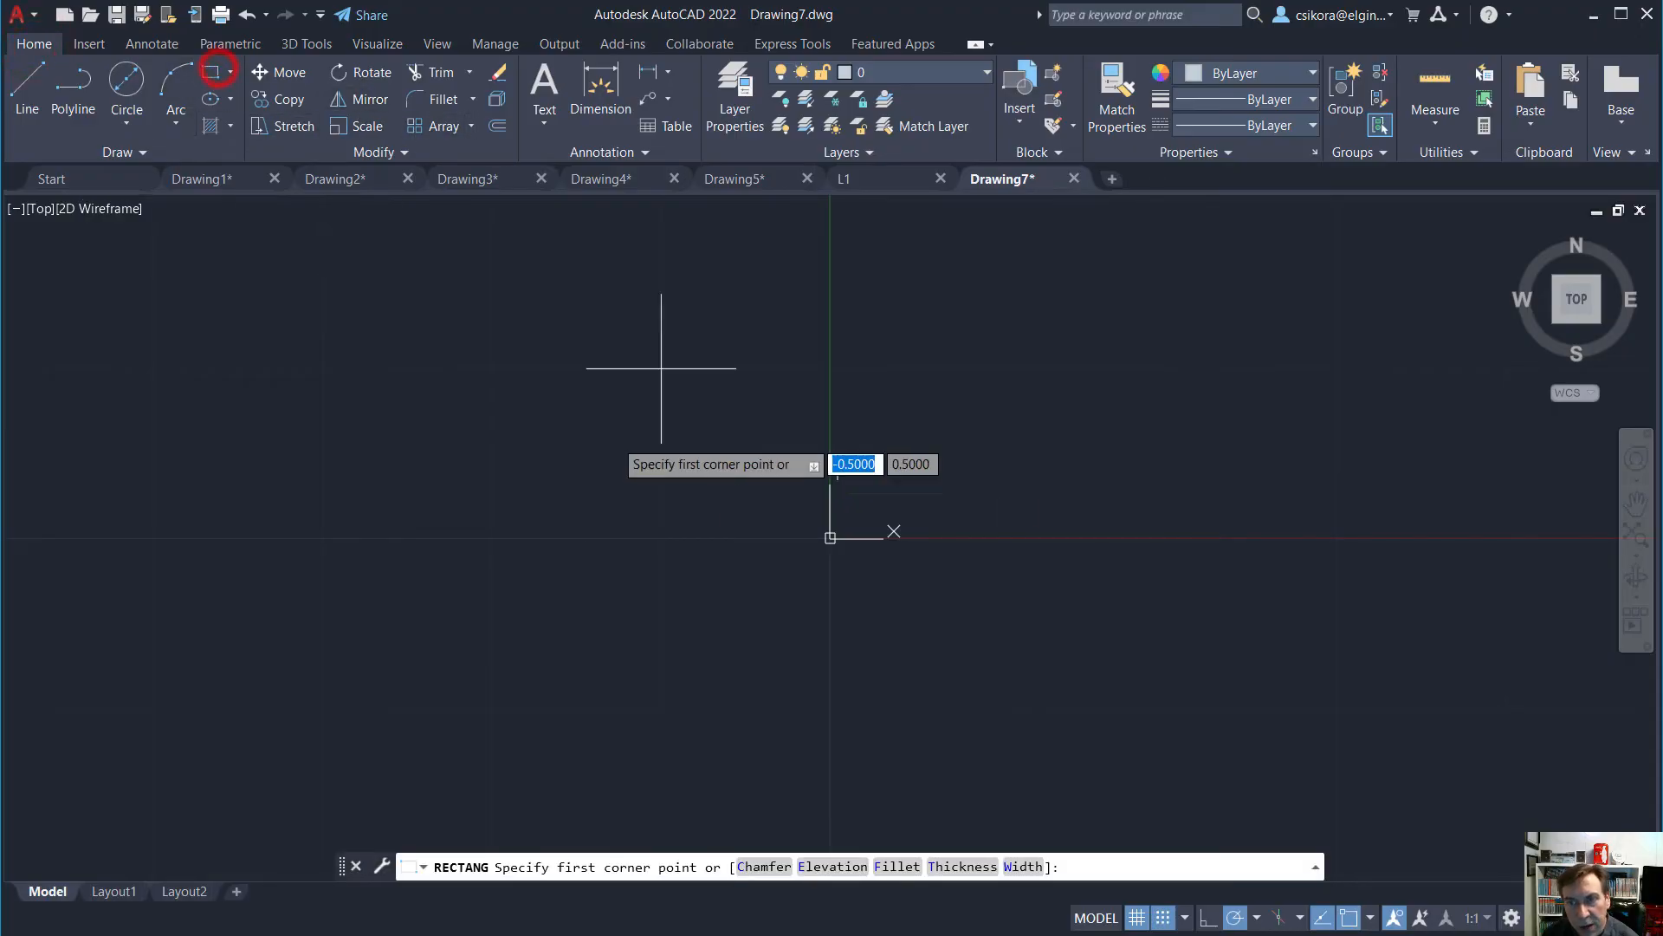
click(813, 509)
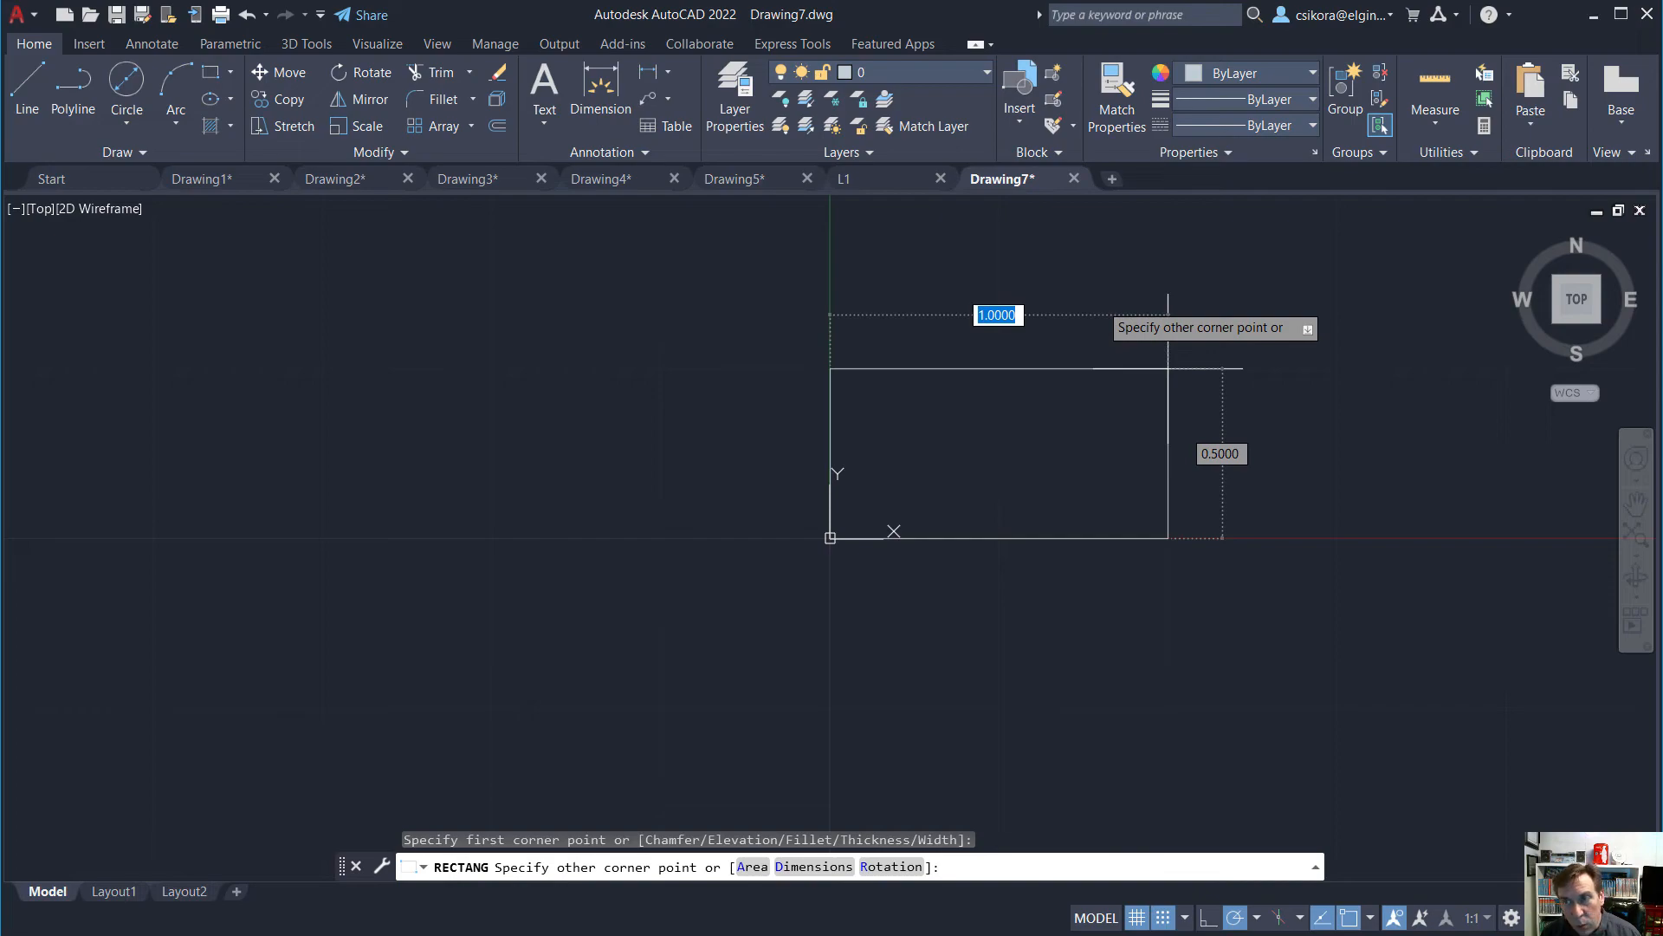
text(5)
key(Tab)
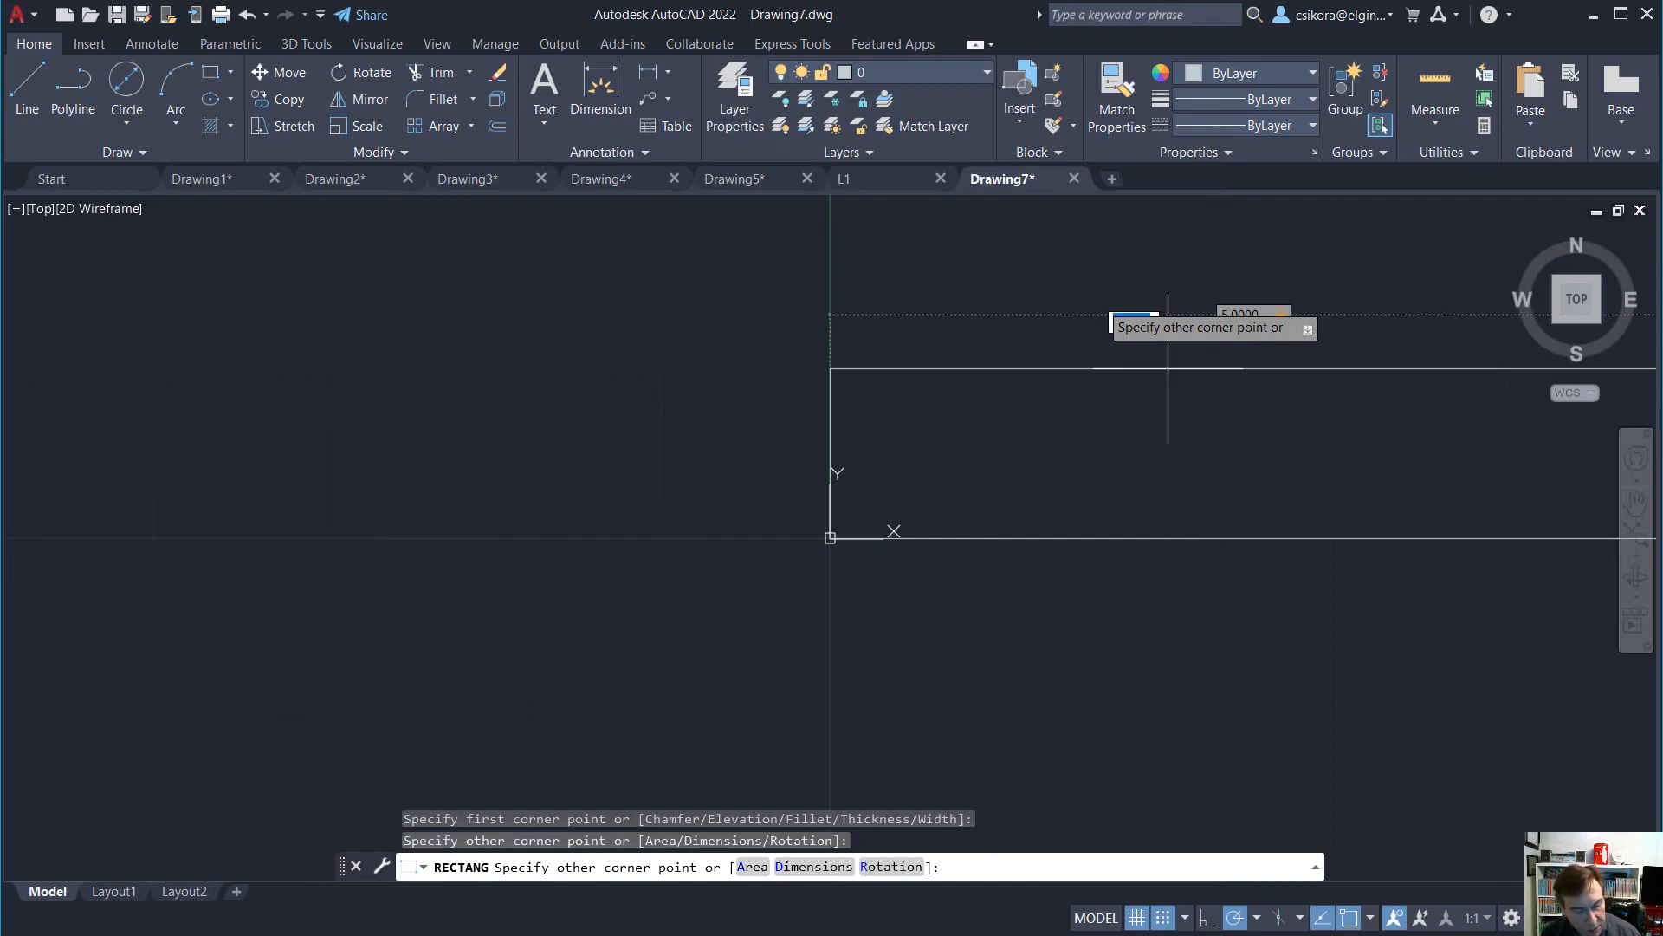
text(3)
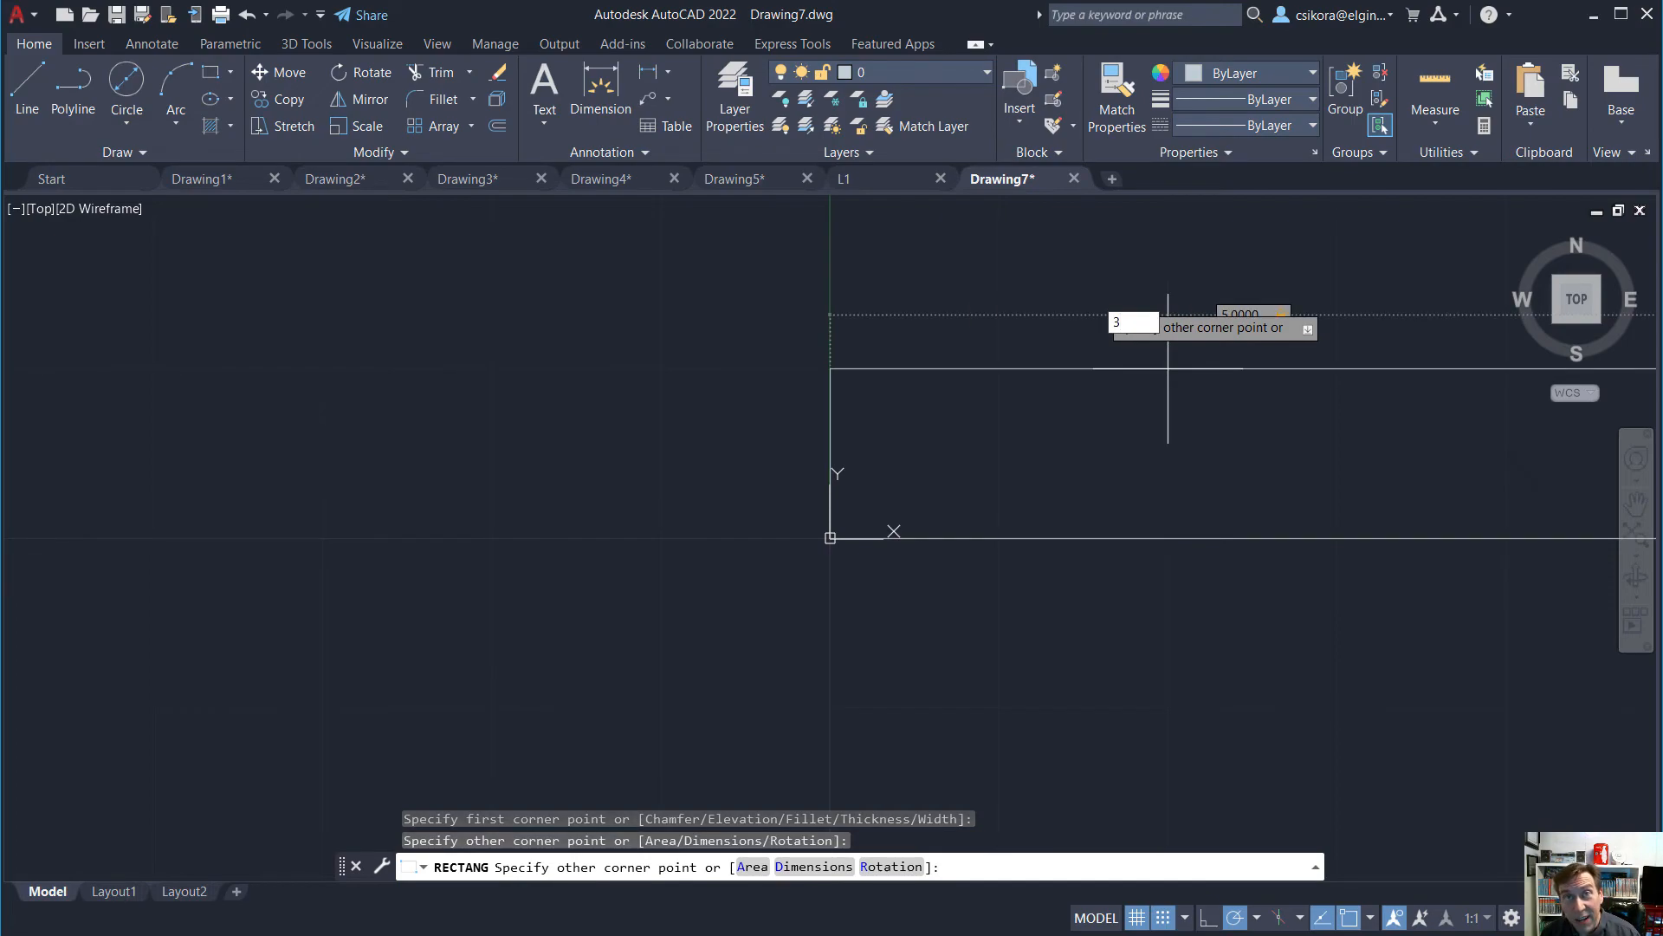
key(Return)
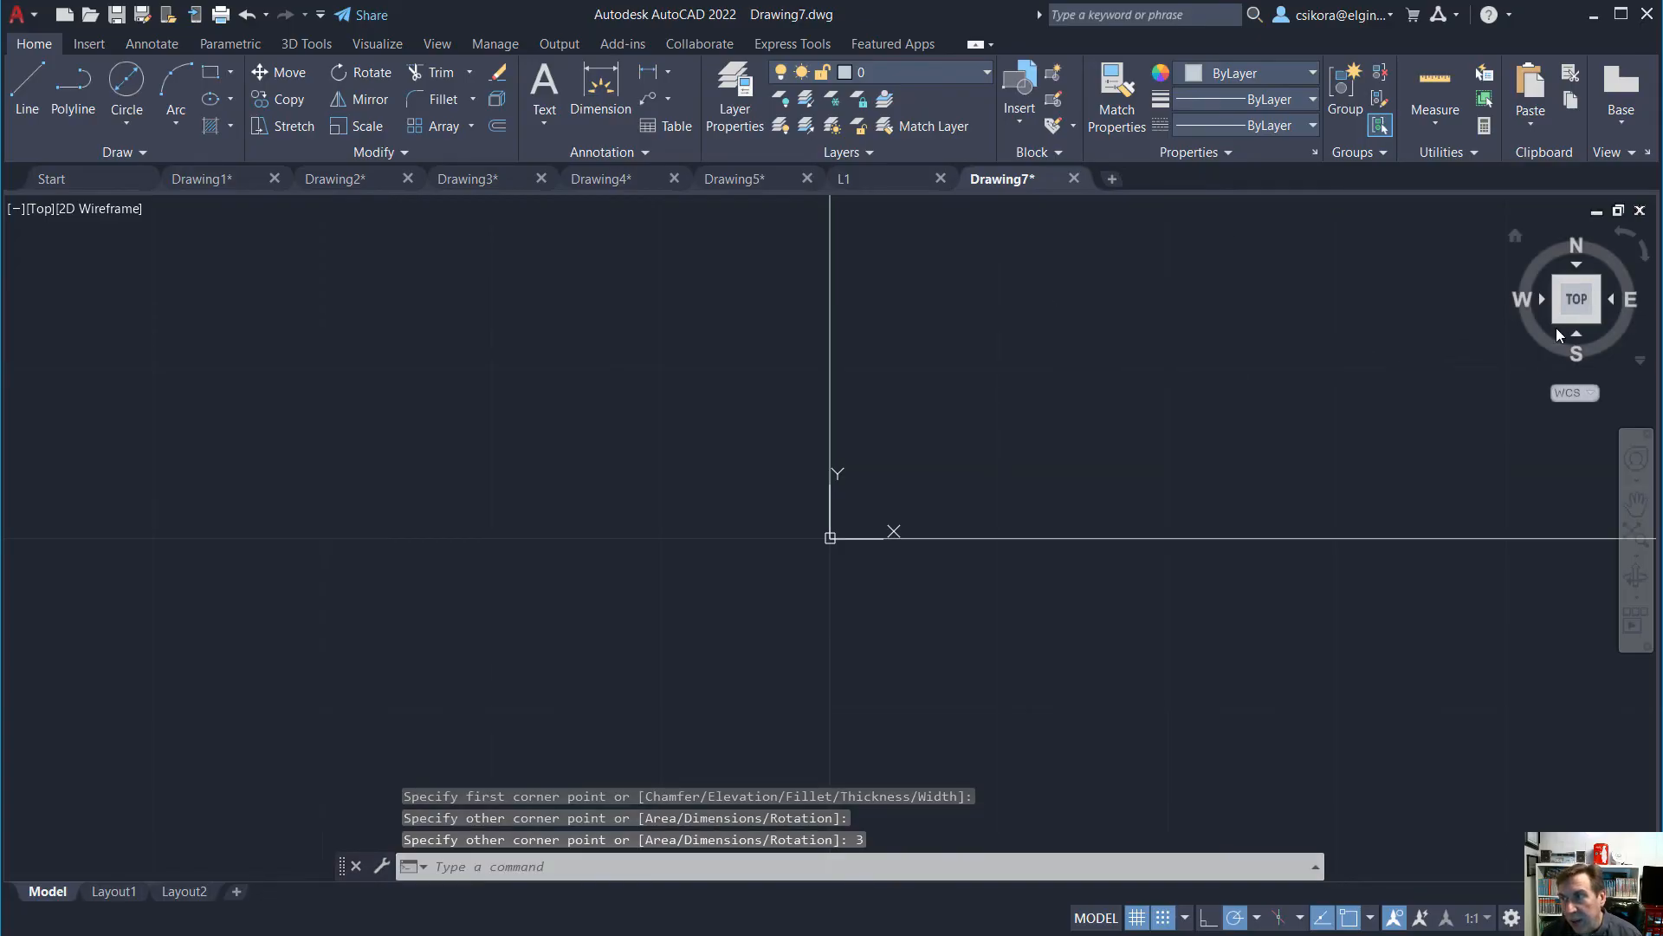
click(1577, 309)
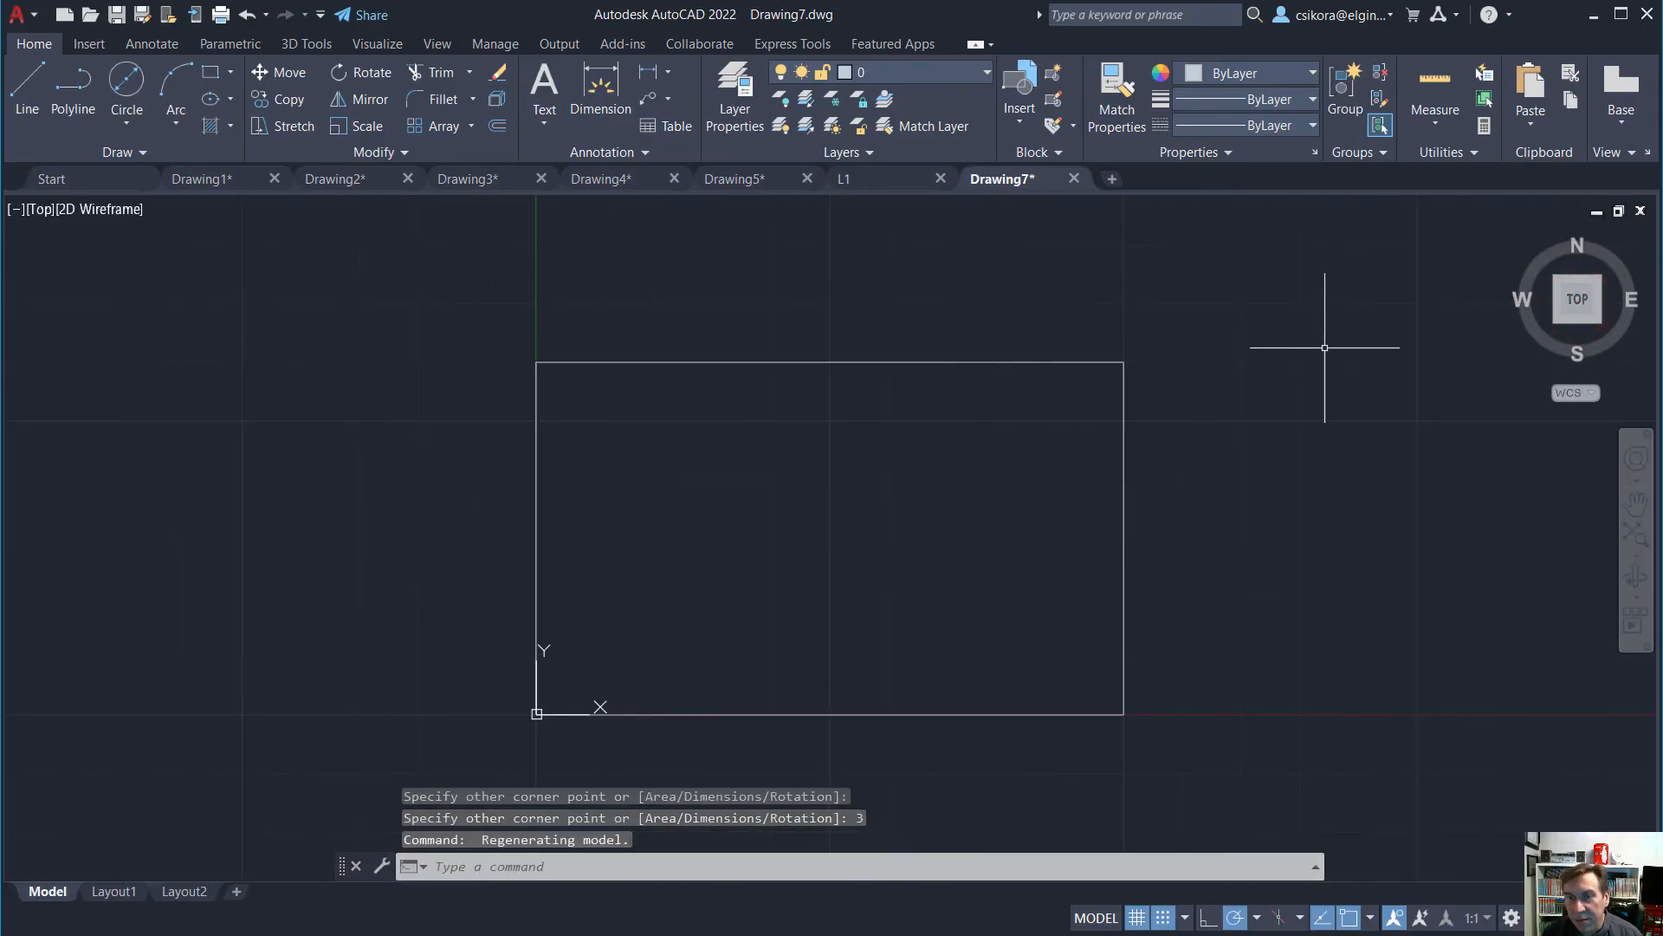
Turn off snap mode and draw a second rectangle from the origin, 1.5 wide and about 2.53 high
click(212, 74)
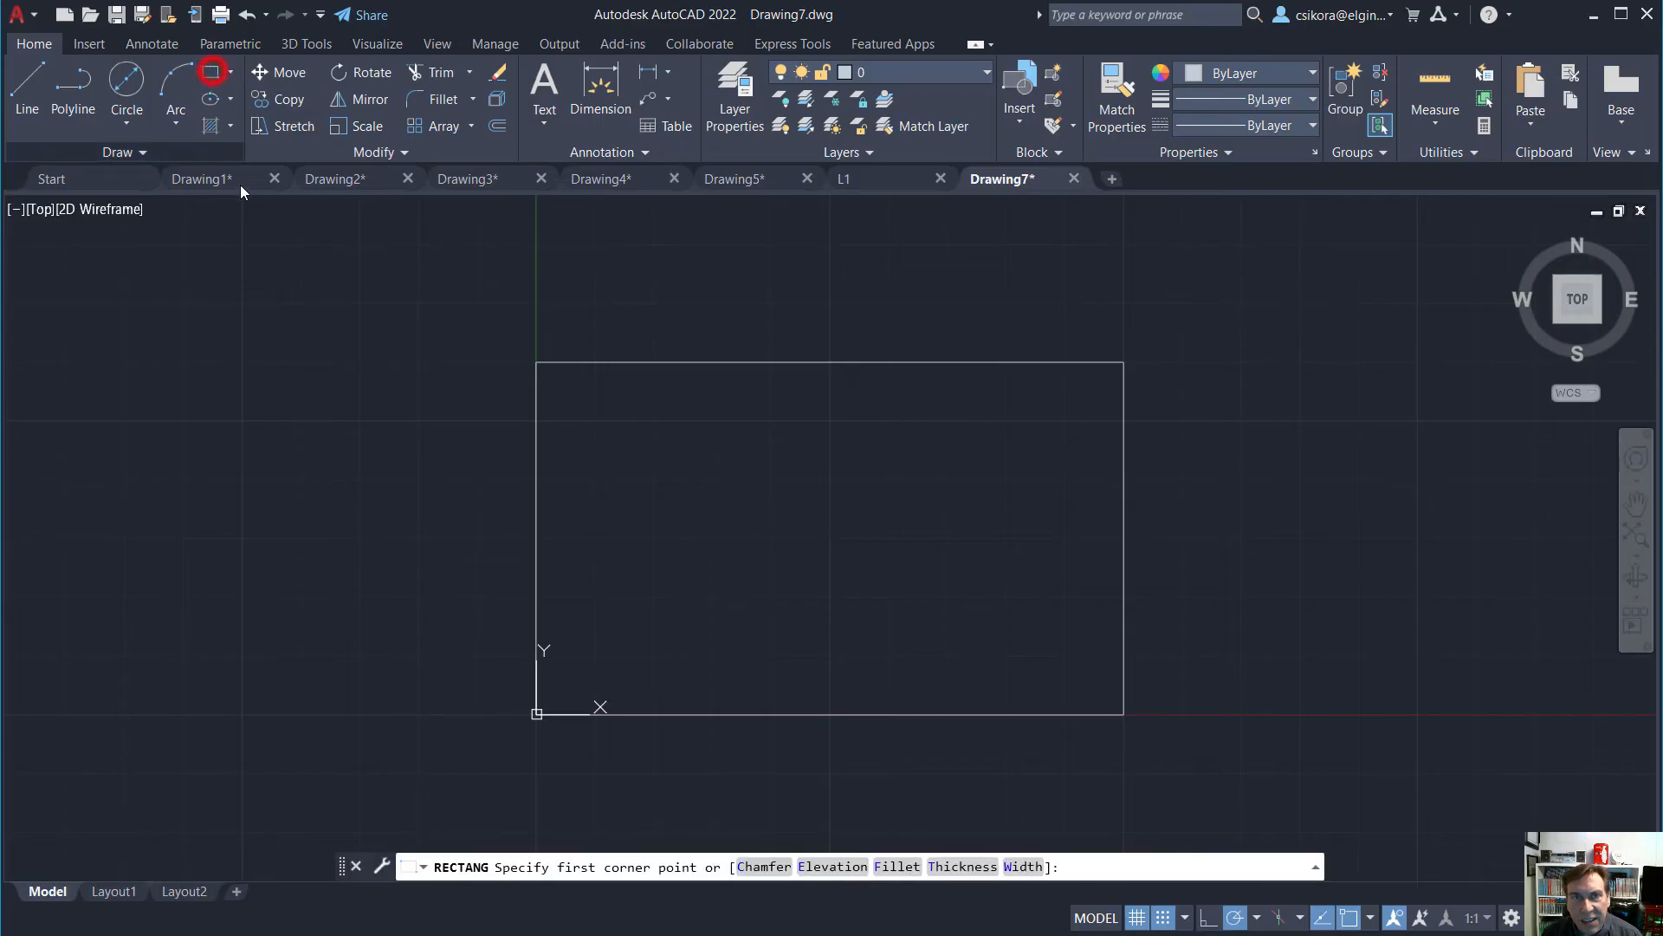
click(1165, 919)
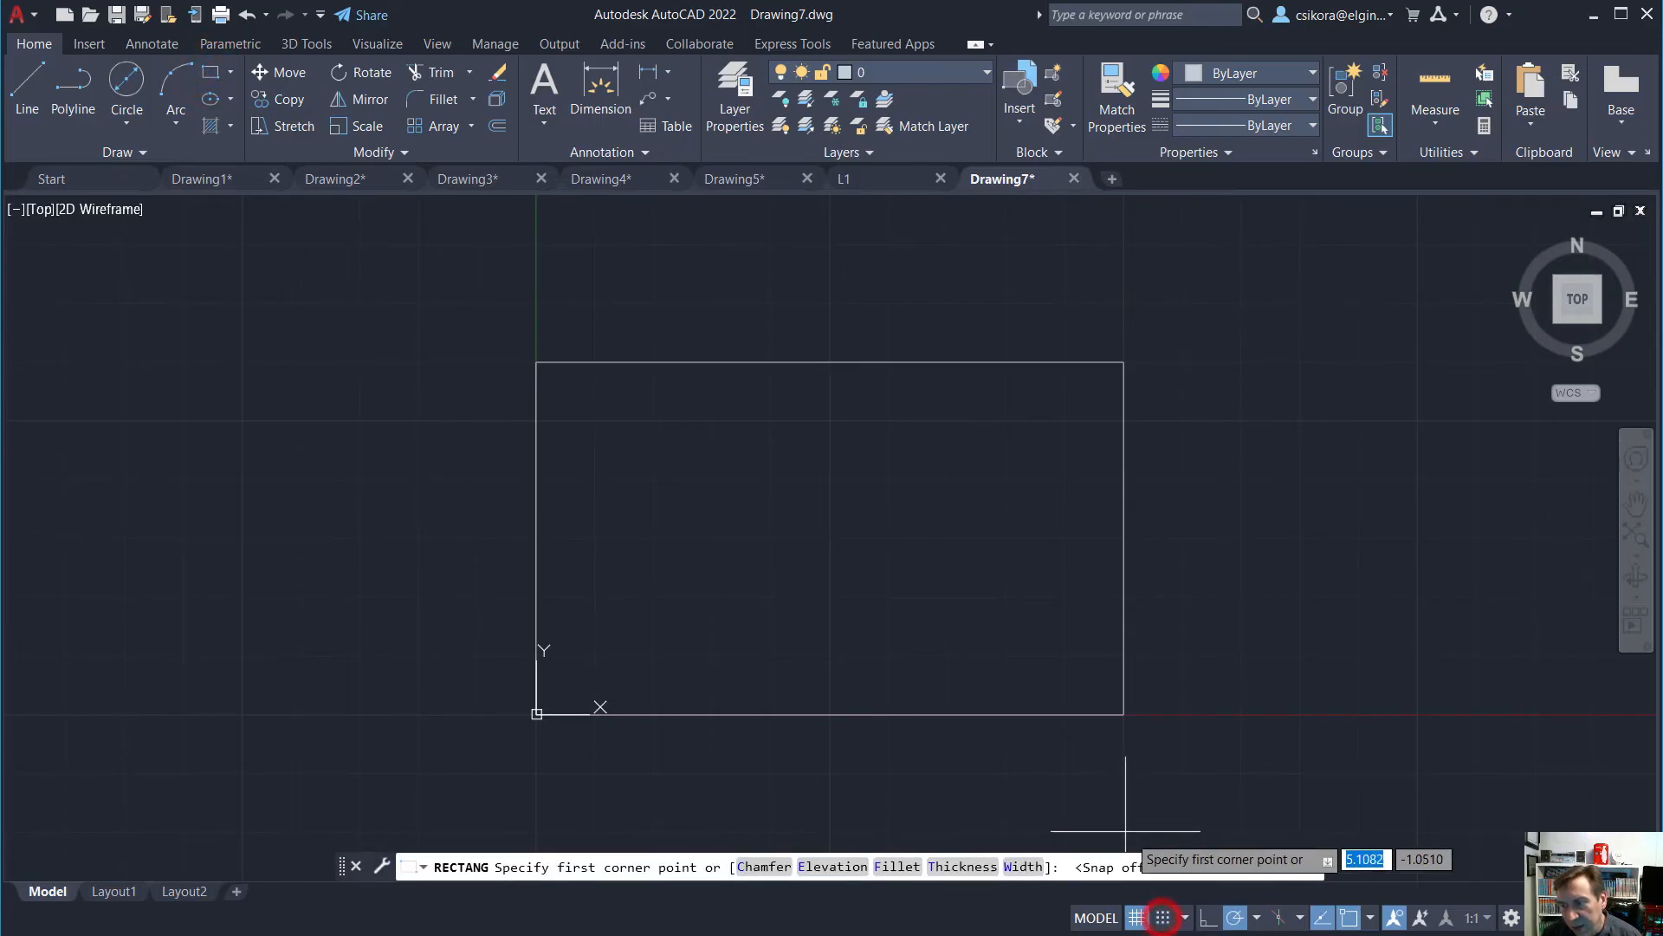
click(554, 715)
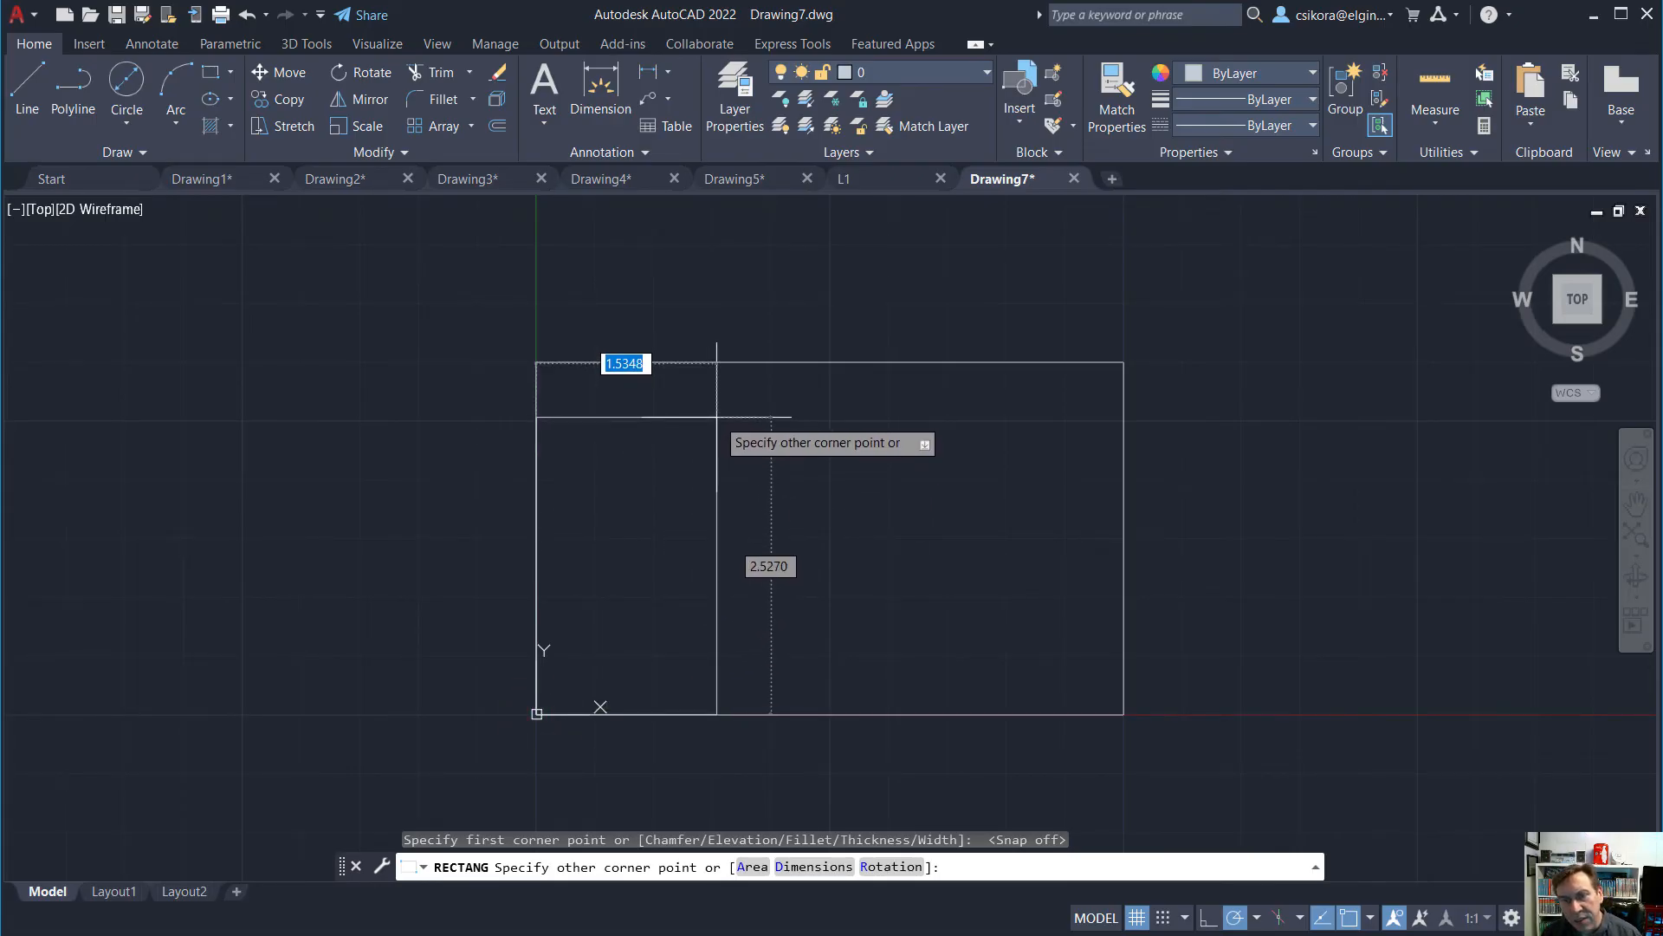
text(1)
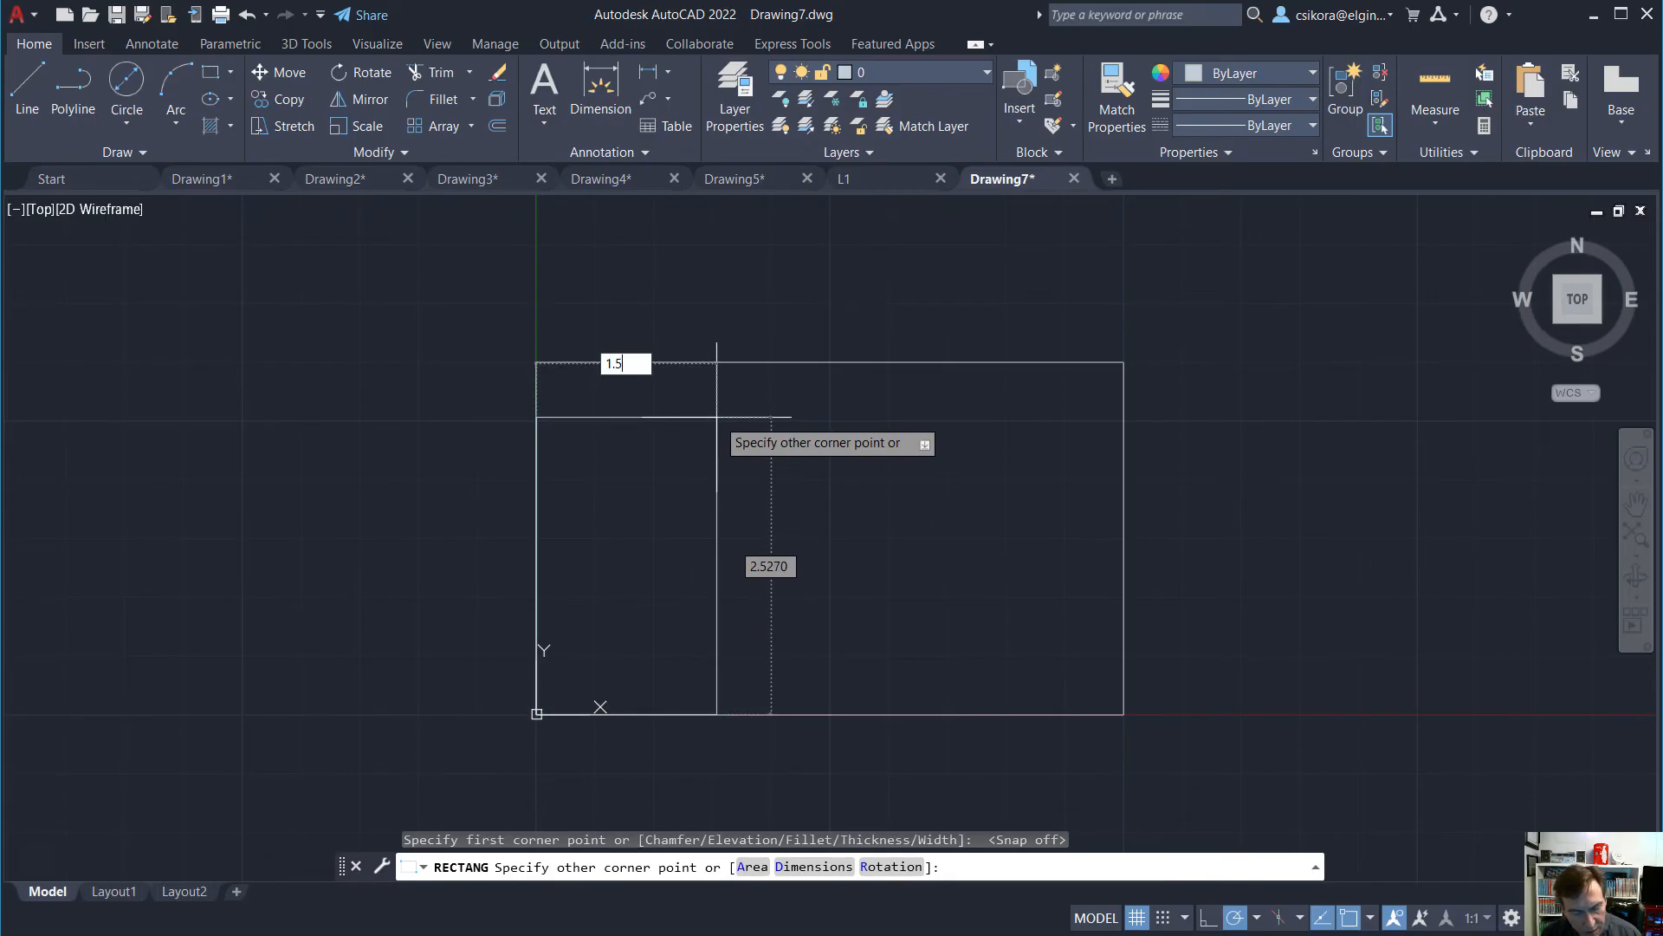
key(Return)
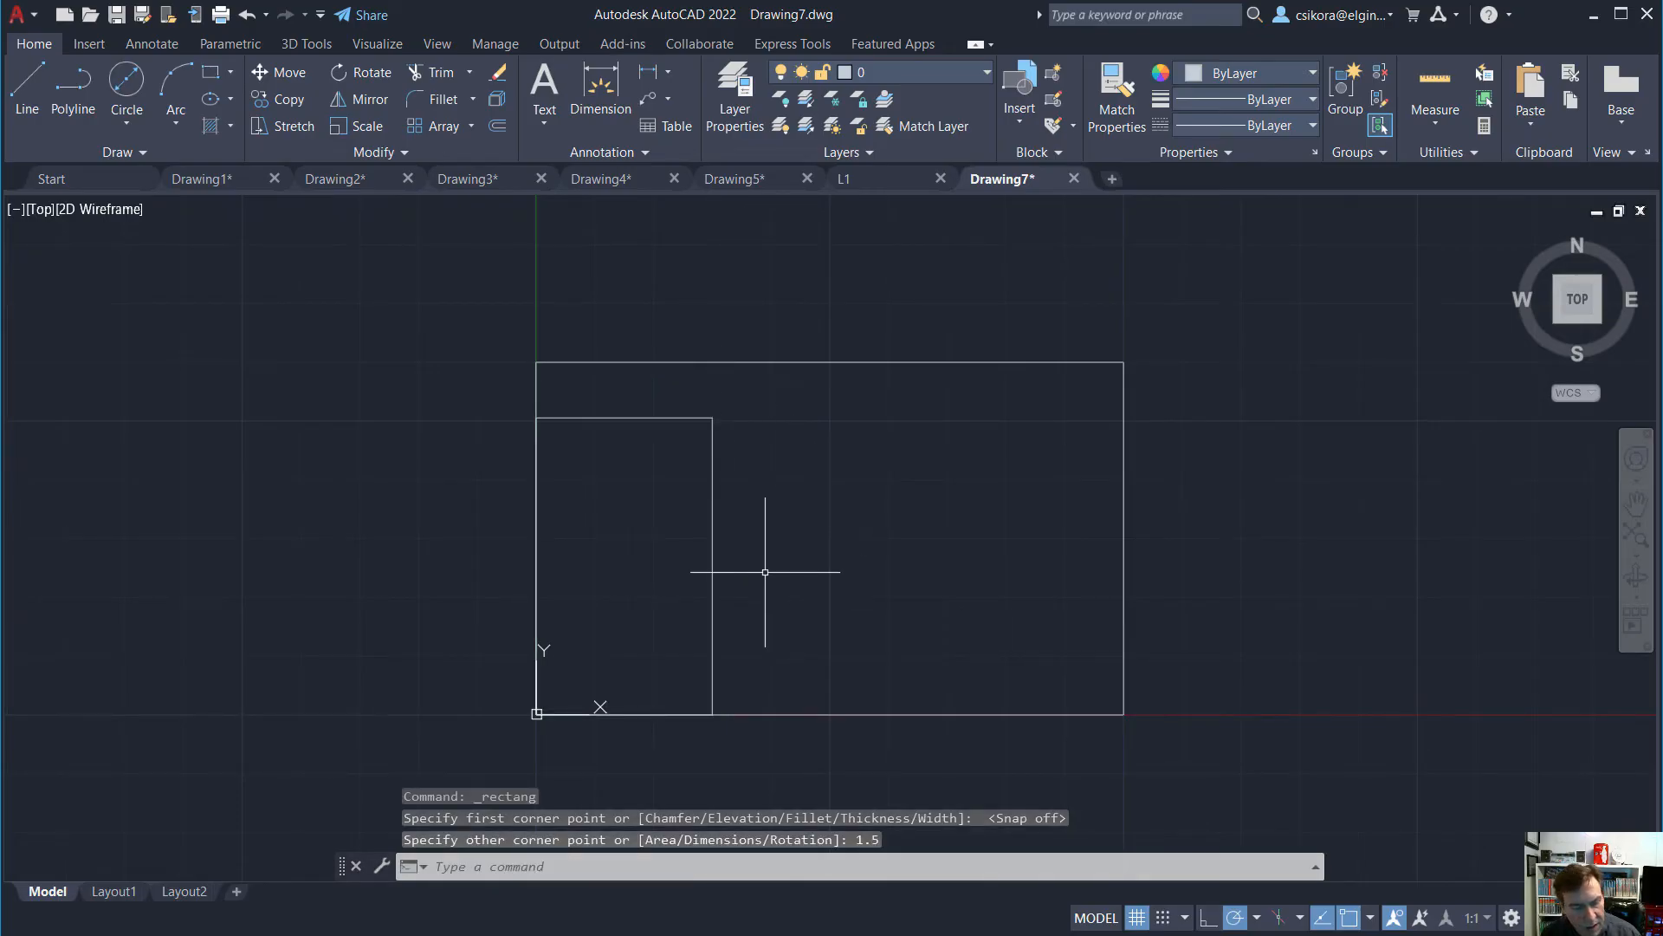
key(Escape)
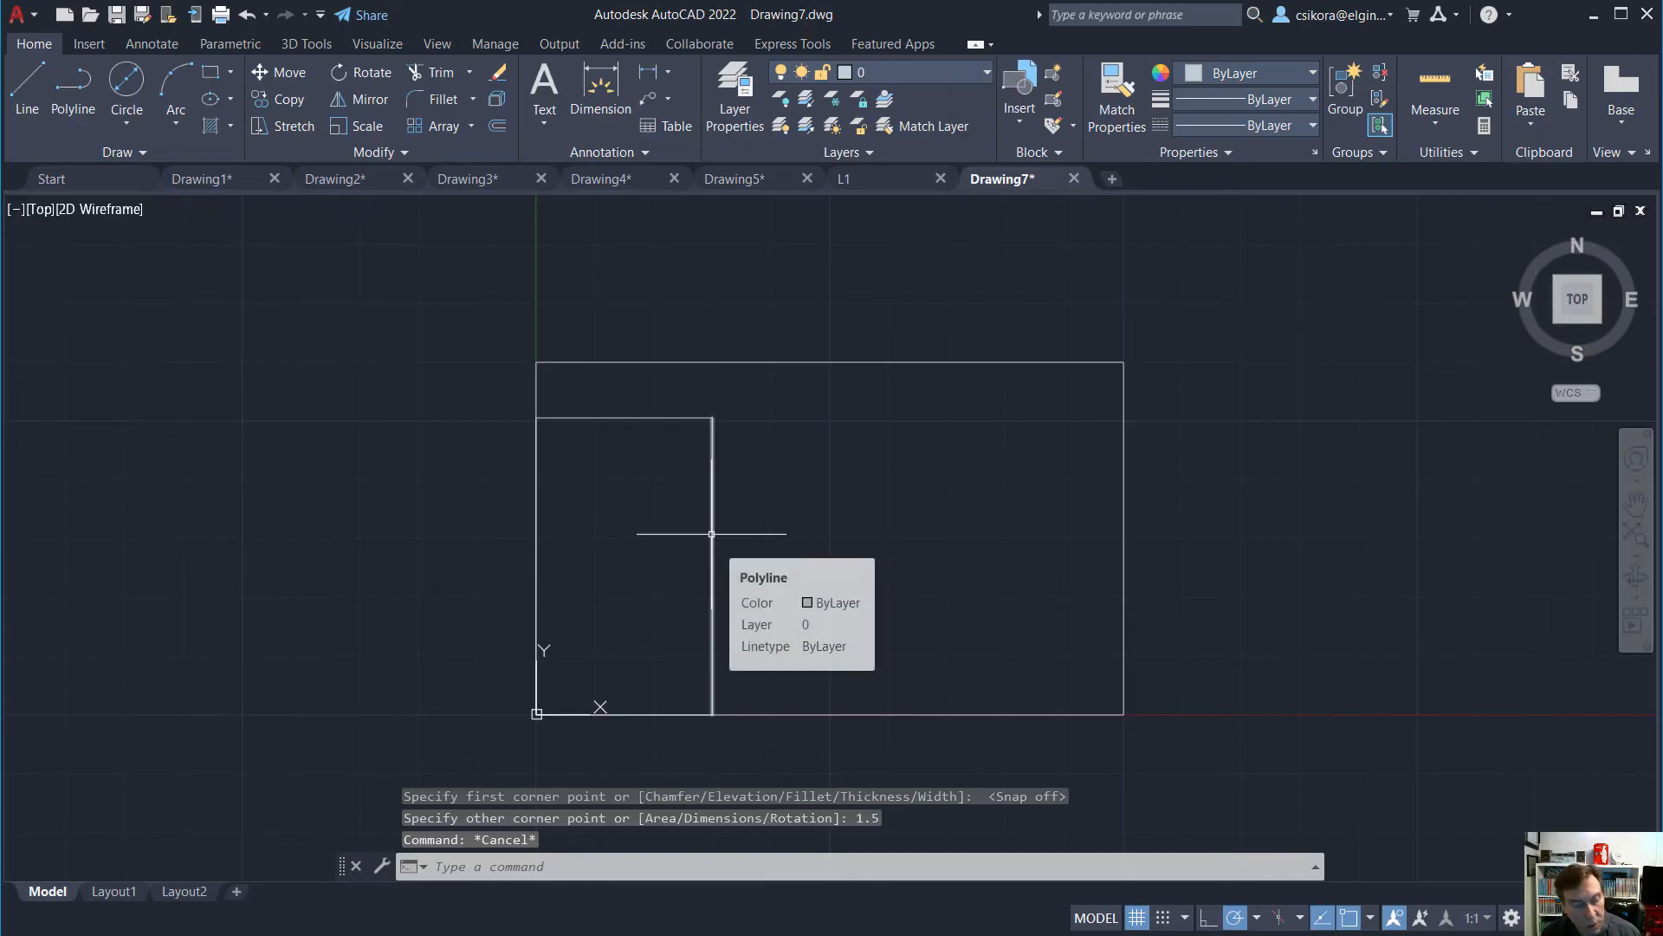
Undo the second rectangle and check the slot dimensions in the reference PDF in the browser
click(247, 15)
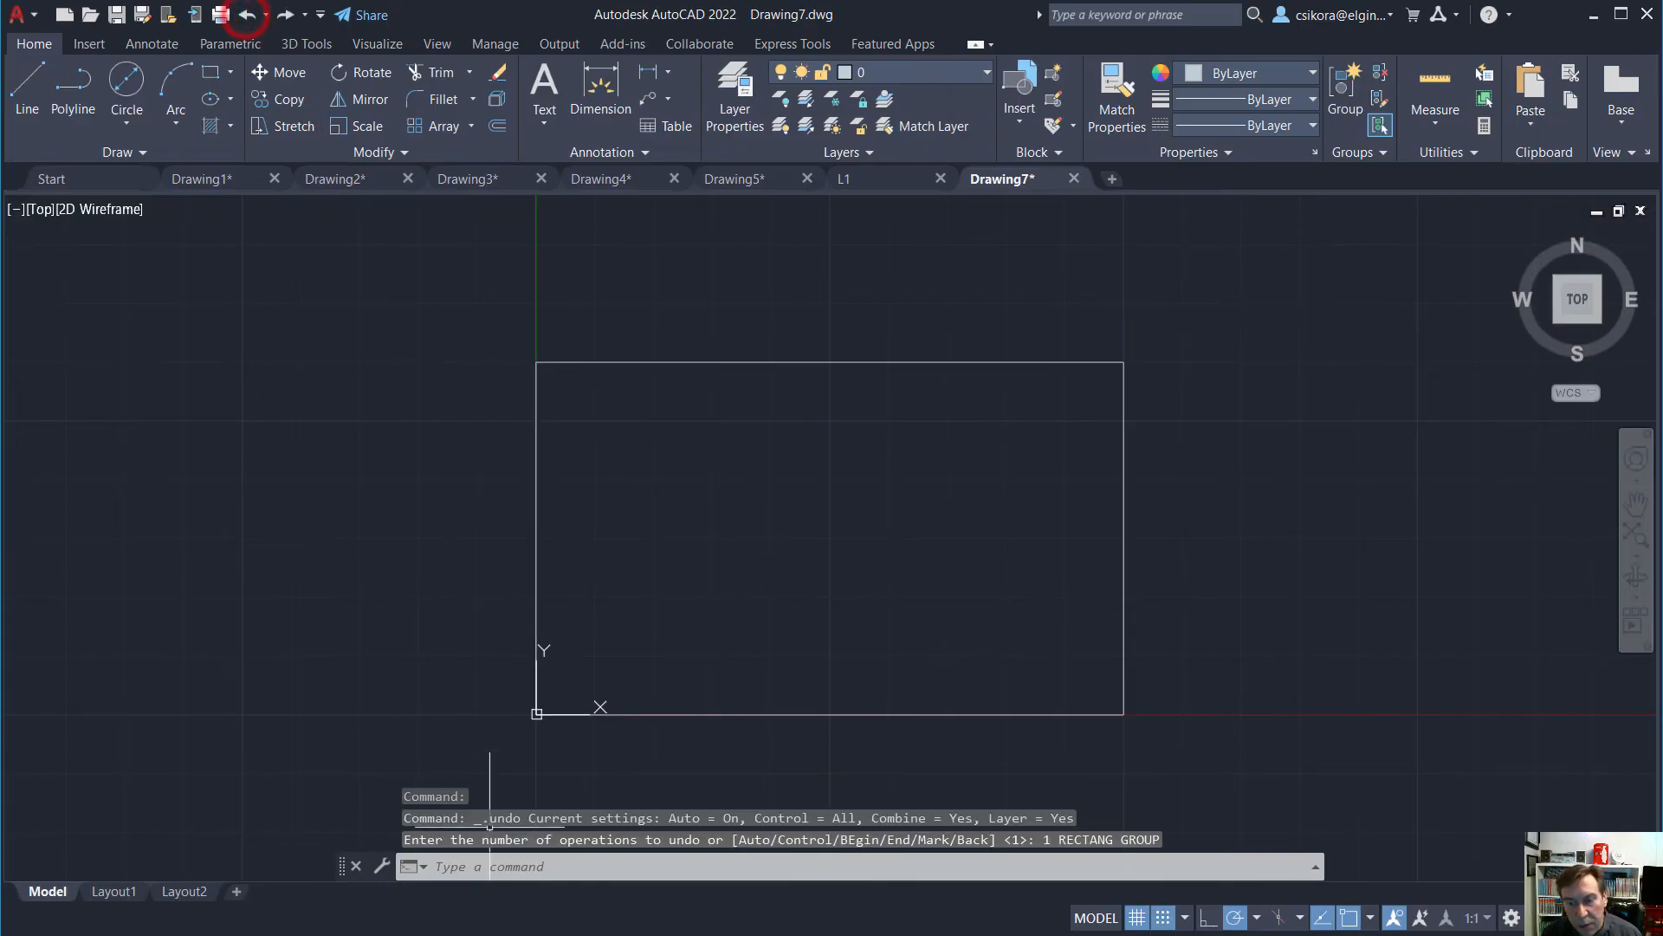
key(alt+Tab)
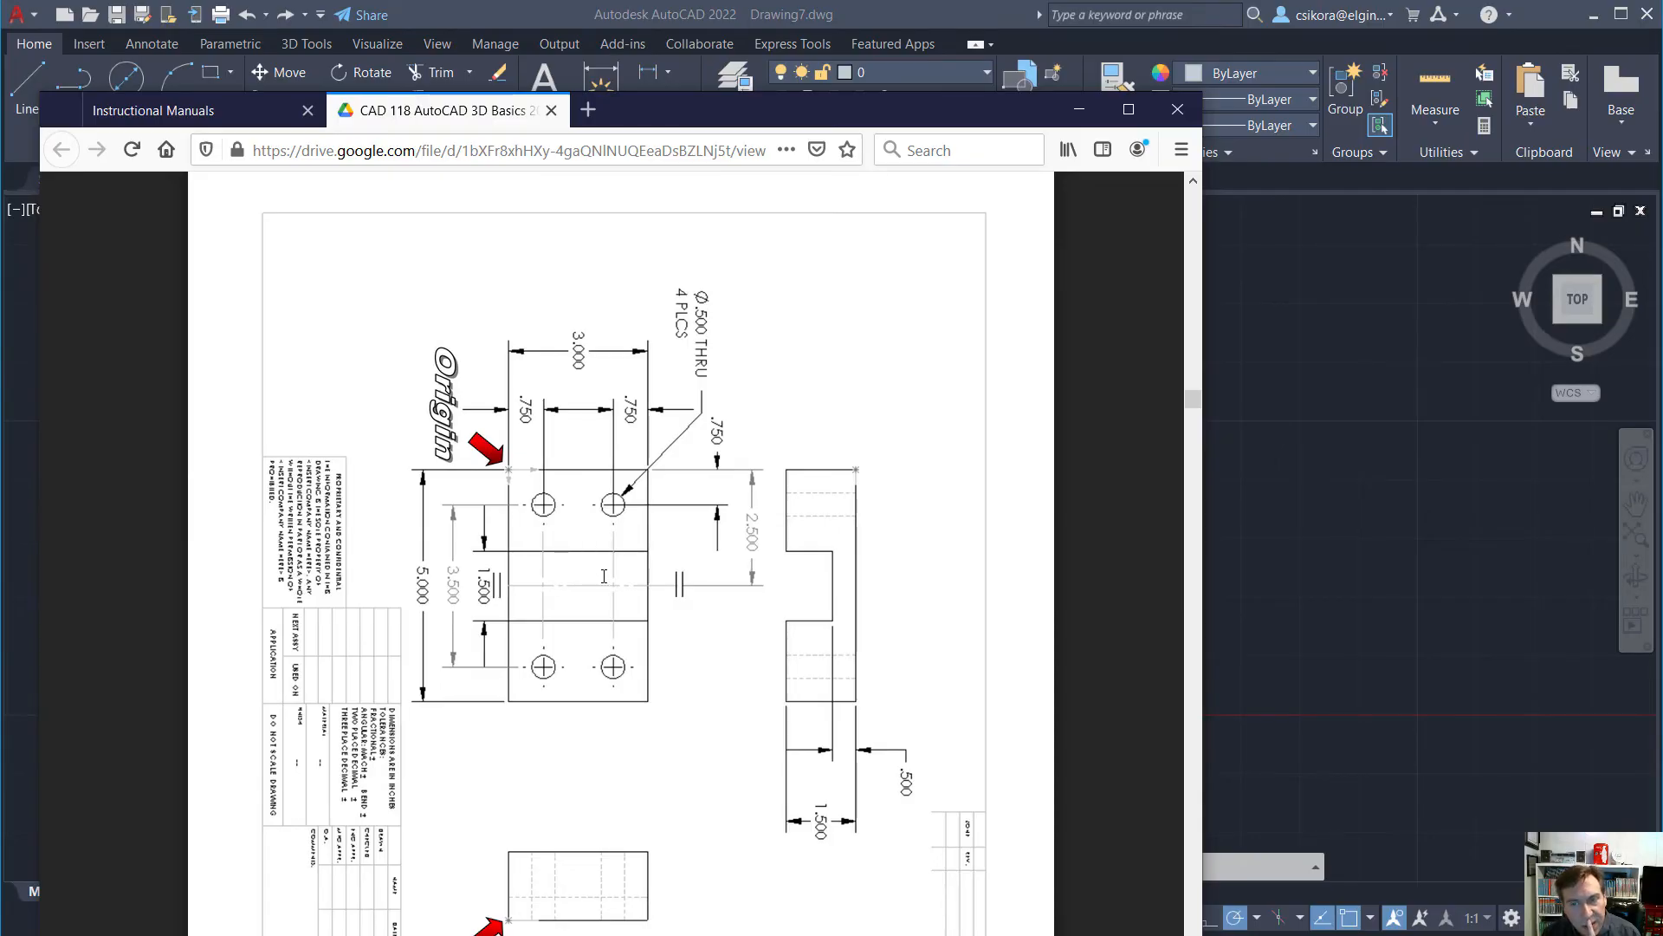
click(918, 19)
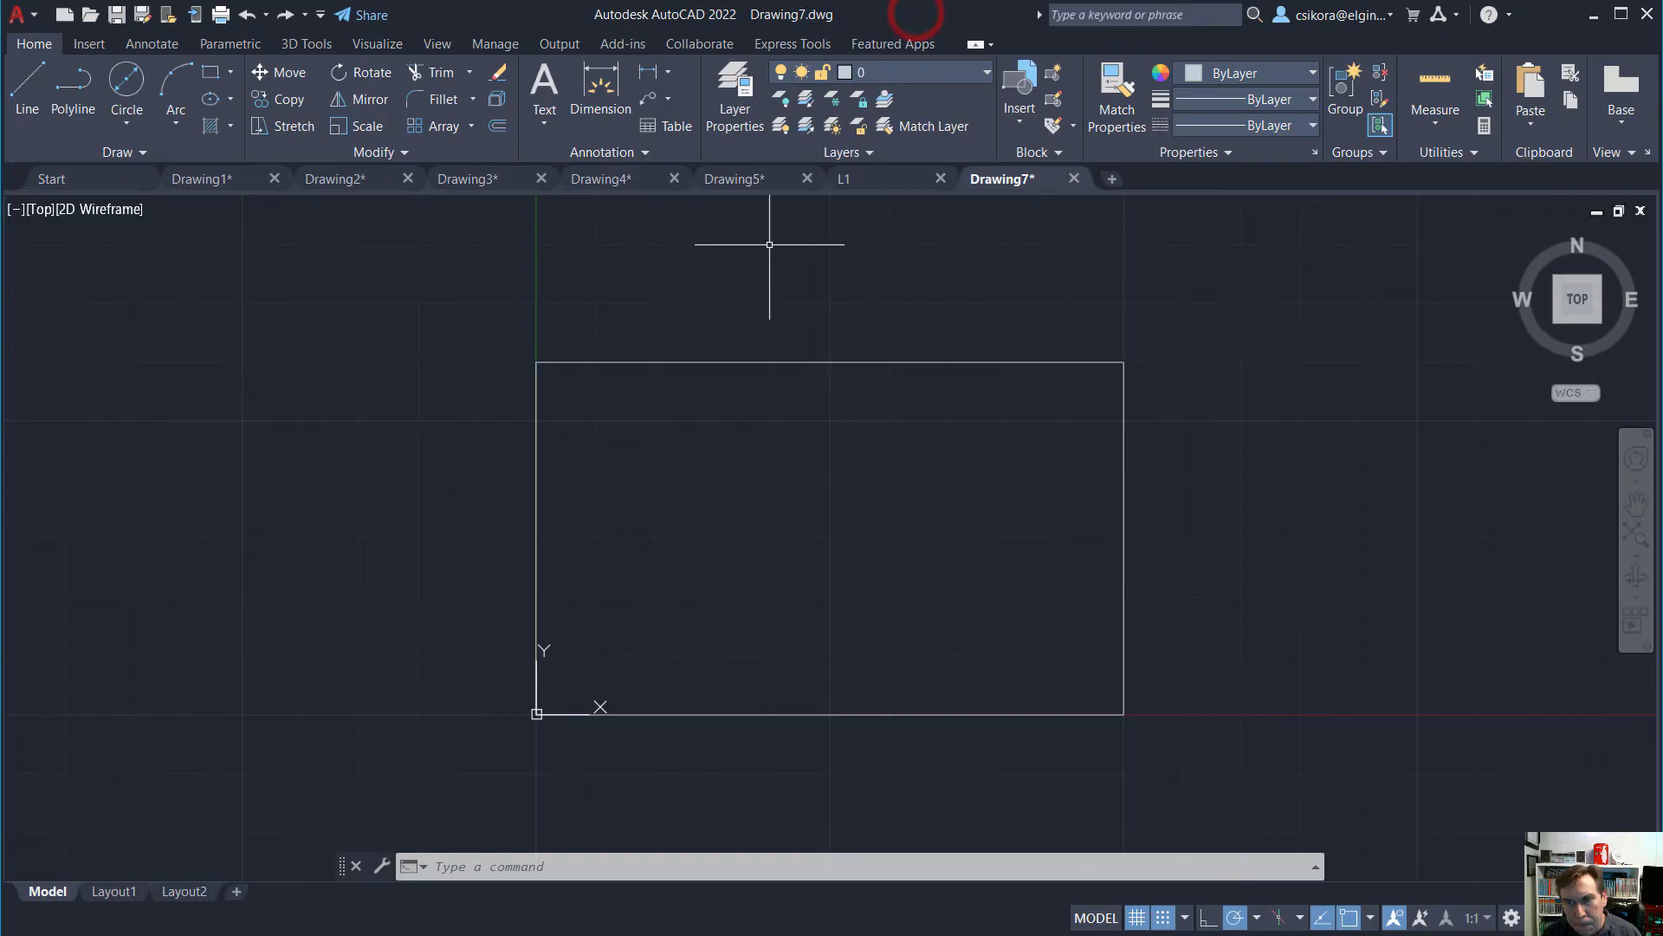
Start a new rectangle with snap mode turned off and the Midpoint object snap enabled
click(217, 77)
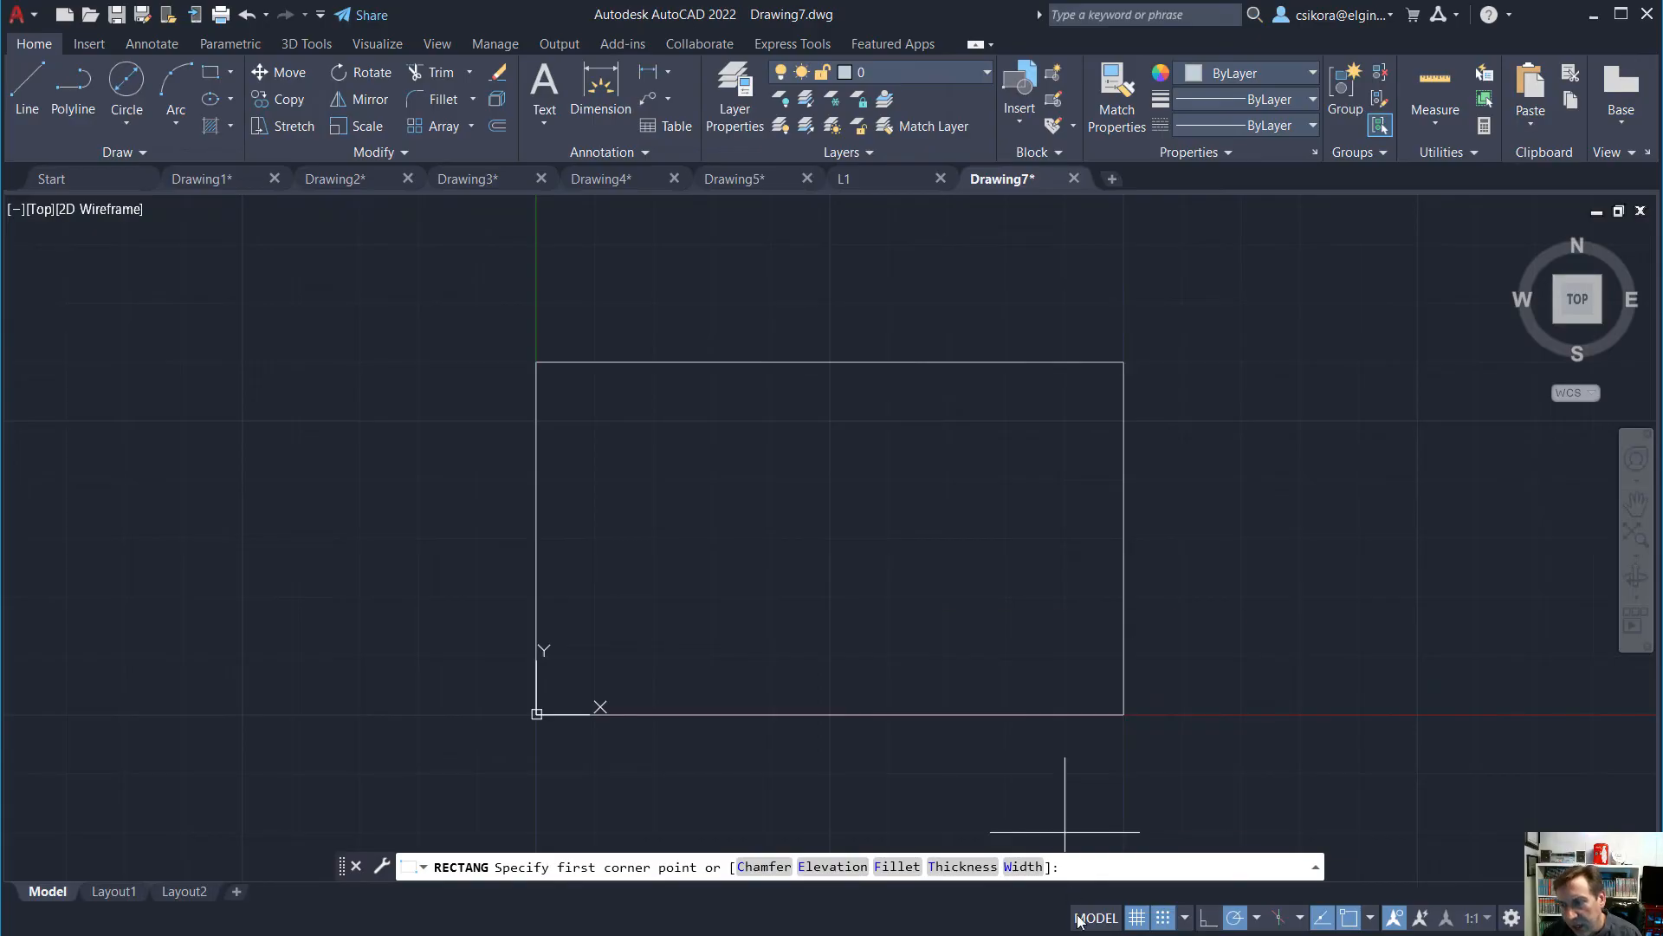
click(1158, 920)
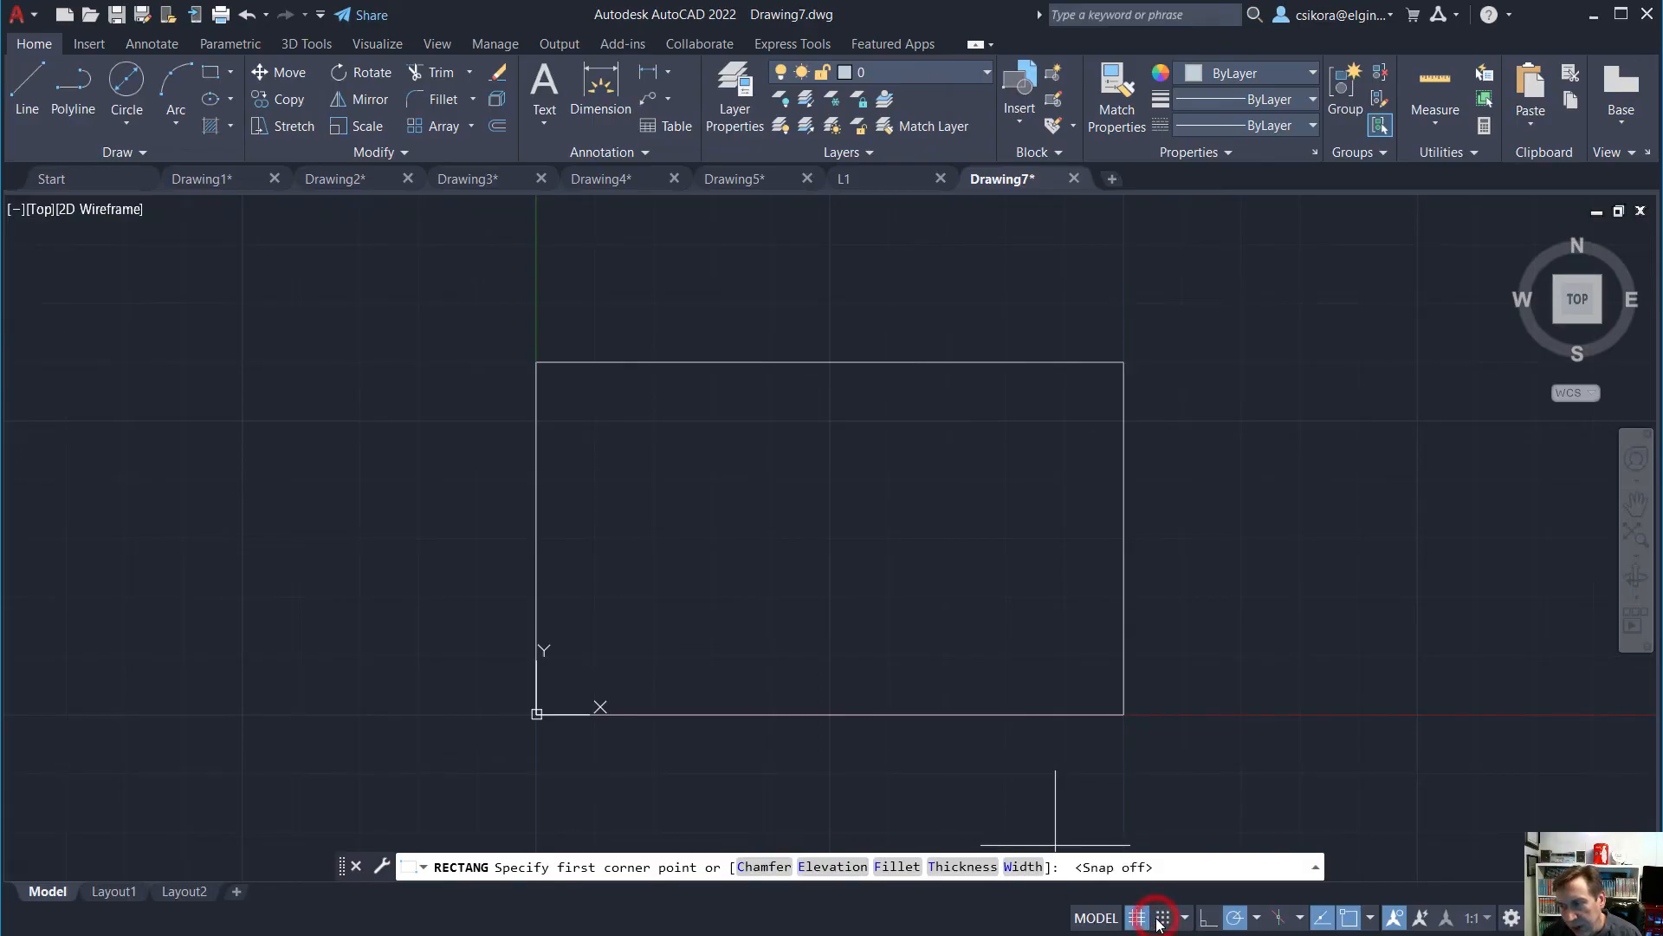
click(1371, 918)
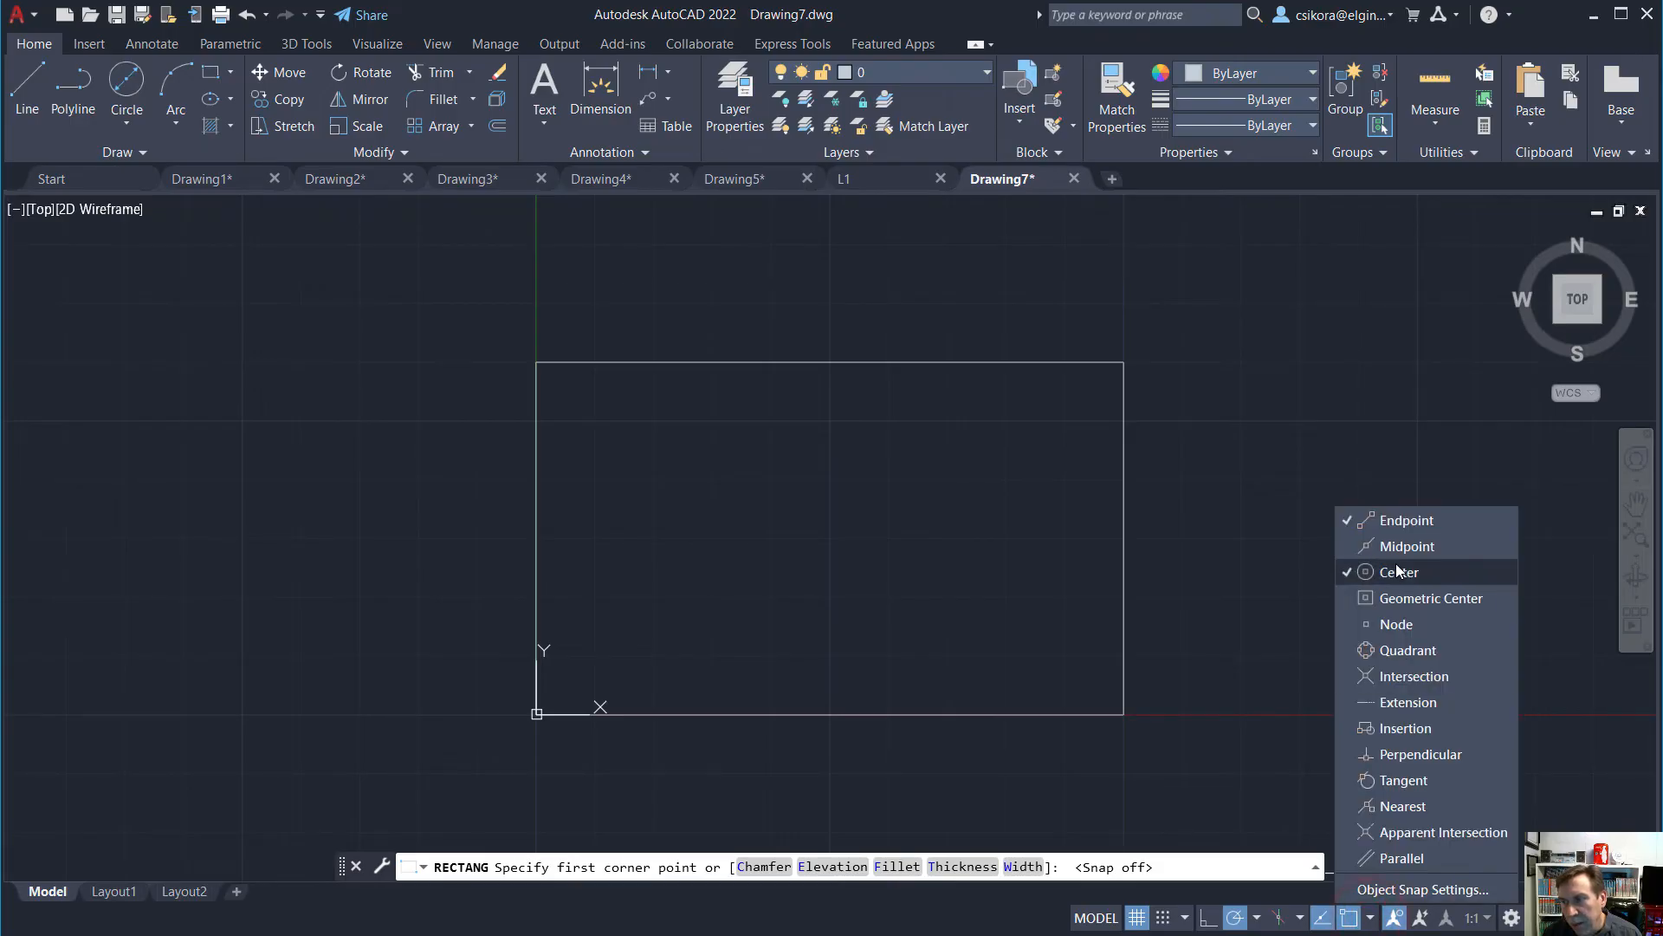
click(1356, 546)
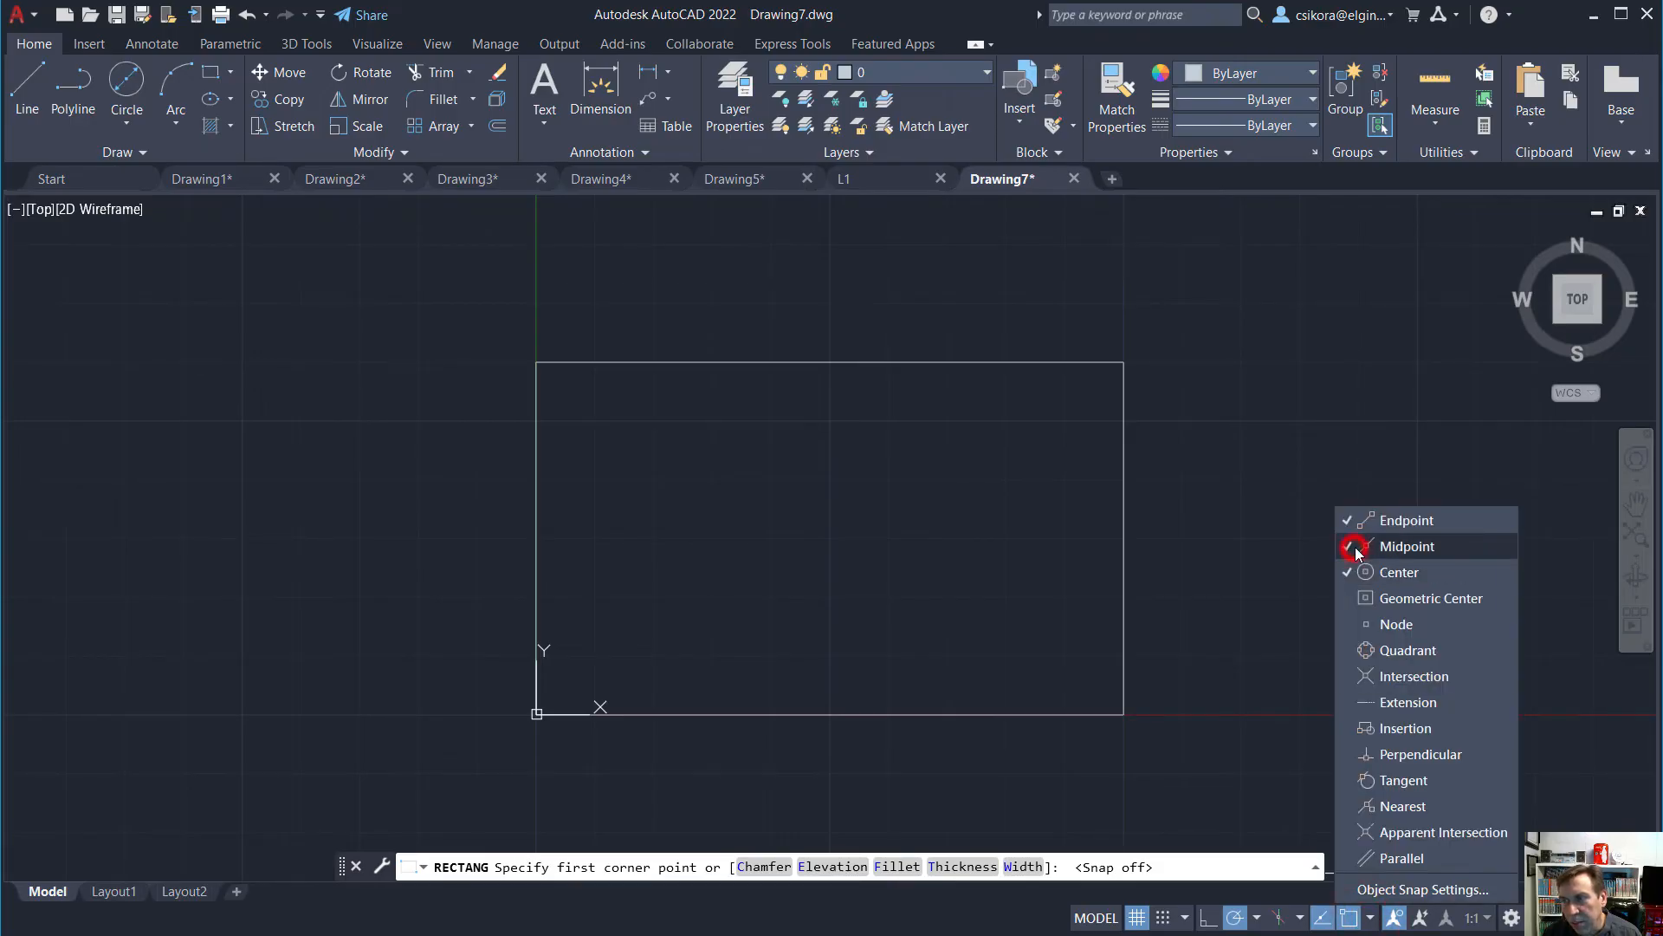
Draw the rectangle from the midpoint of the block's upper edge, extending 0.75 to the left and 3 down
click(830, 362)
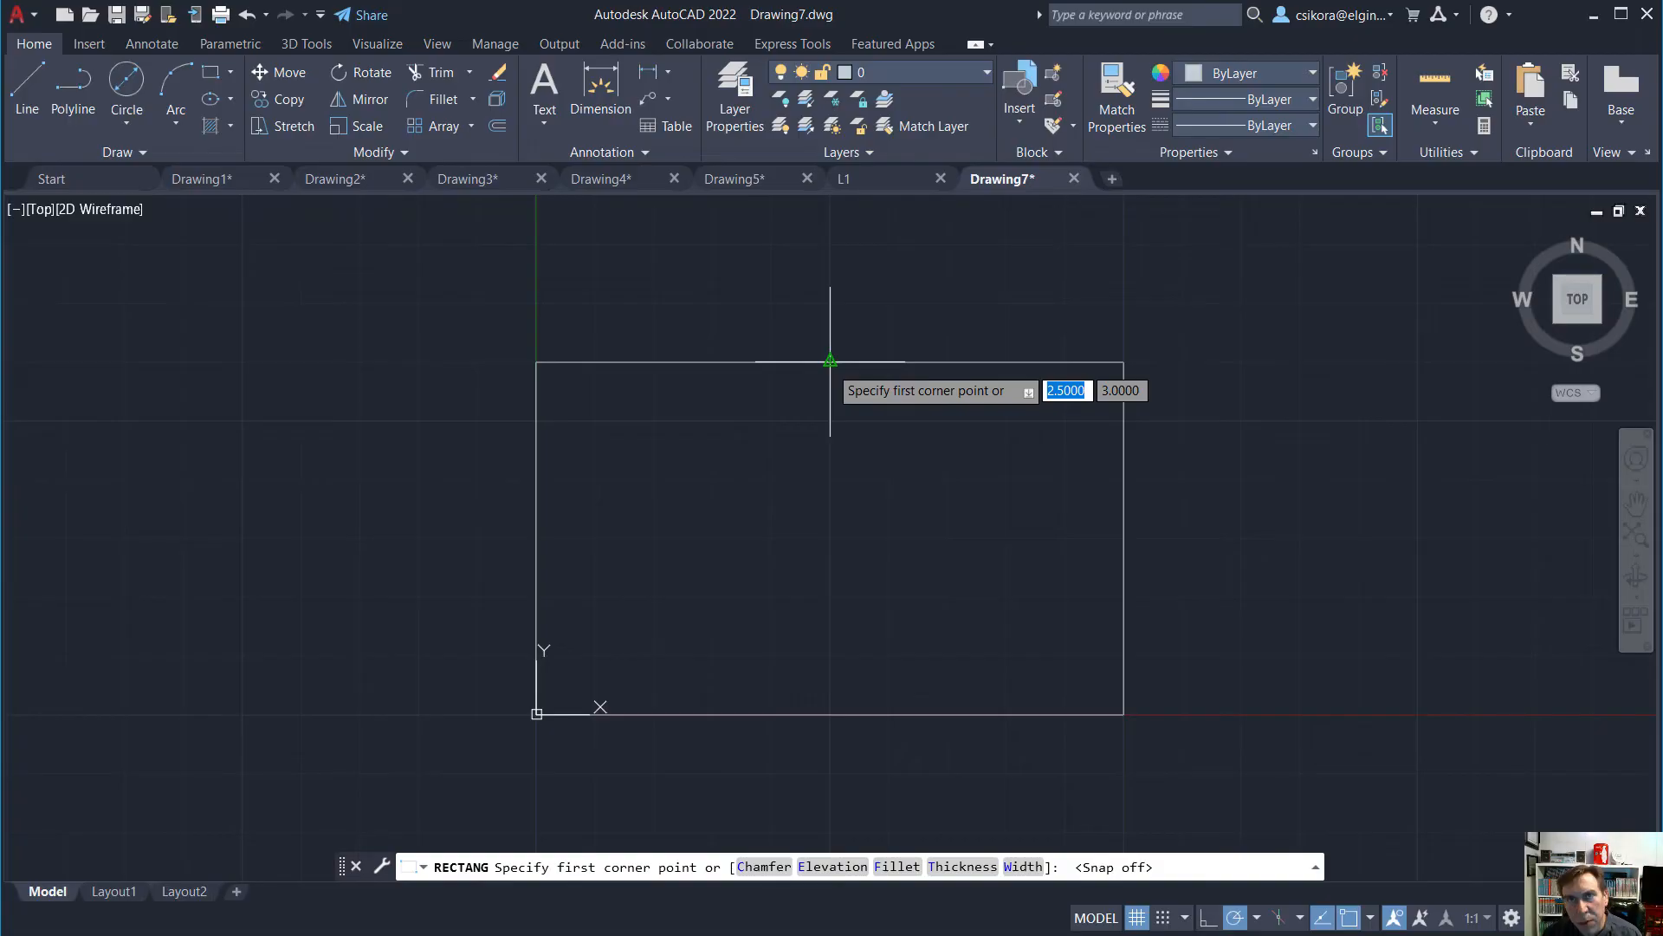
click(830, 362)
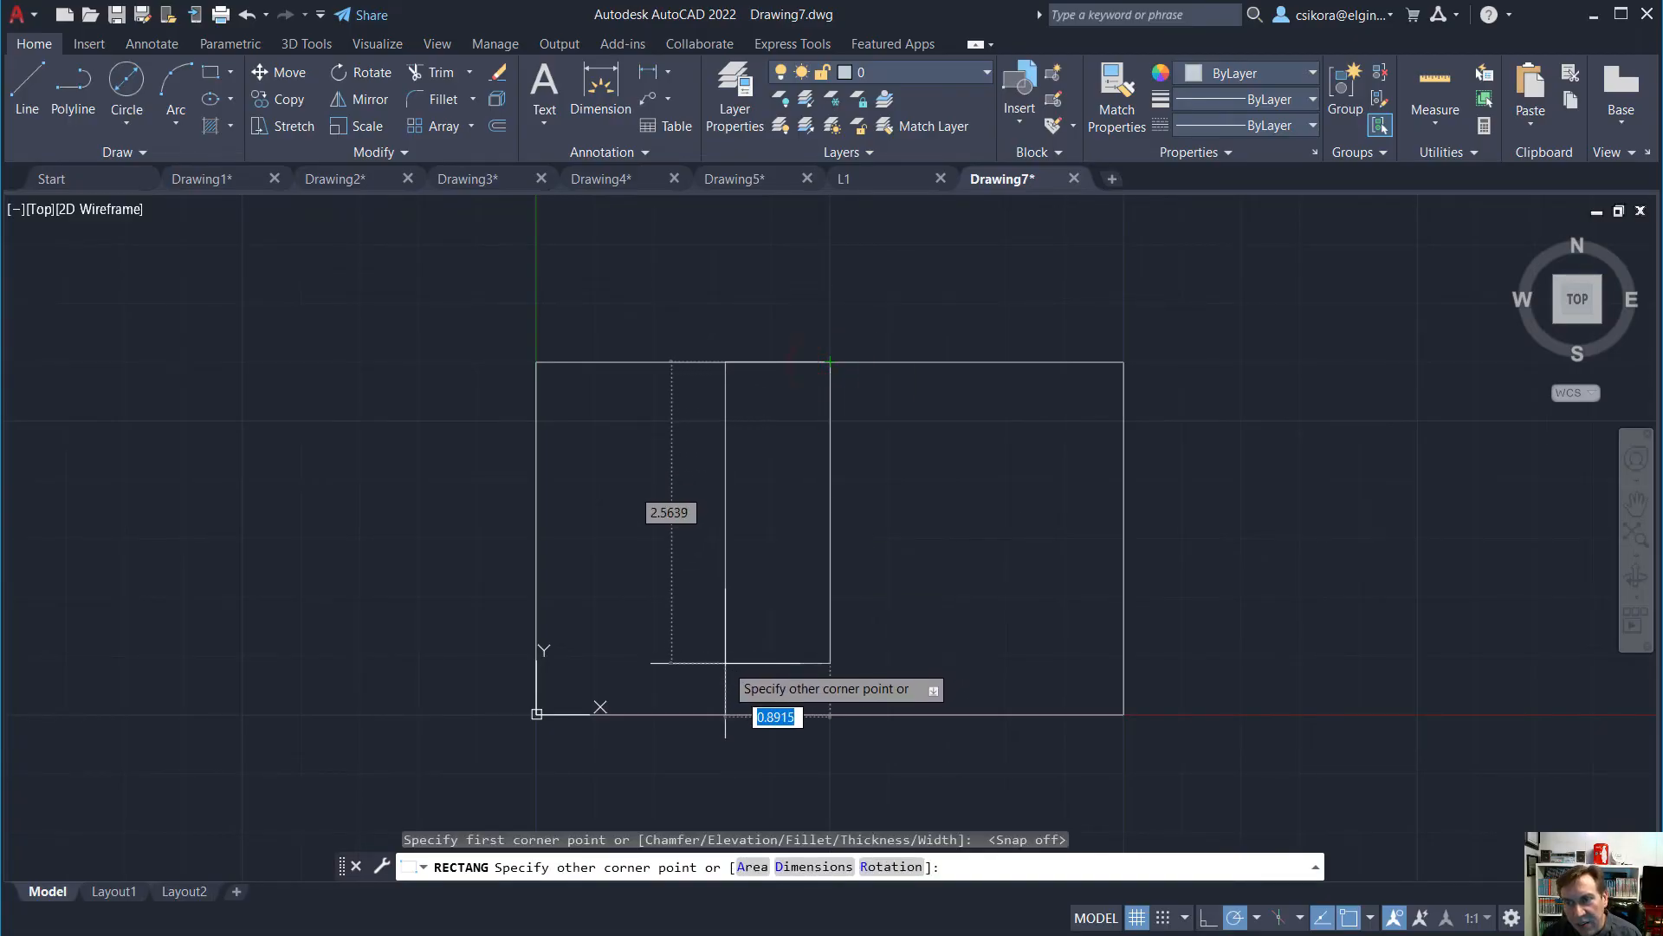
text(.75)
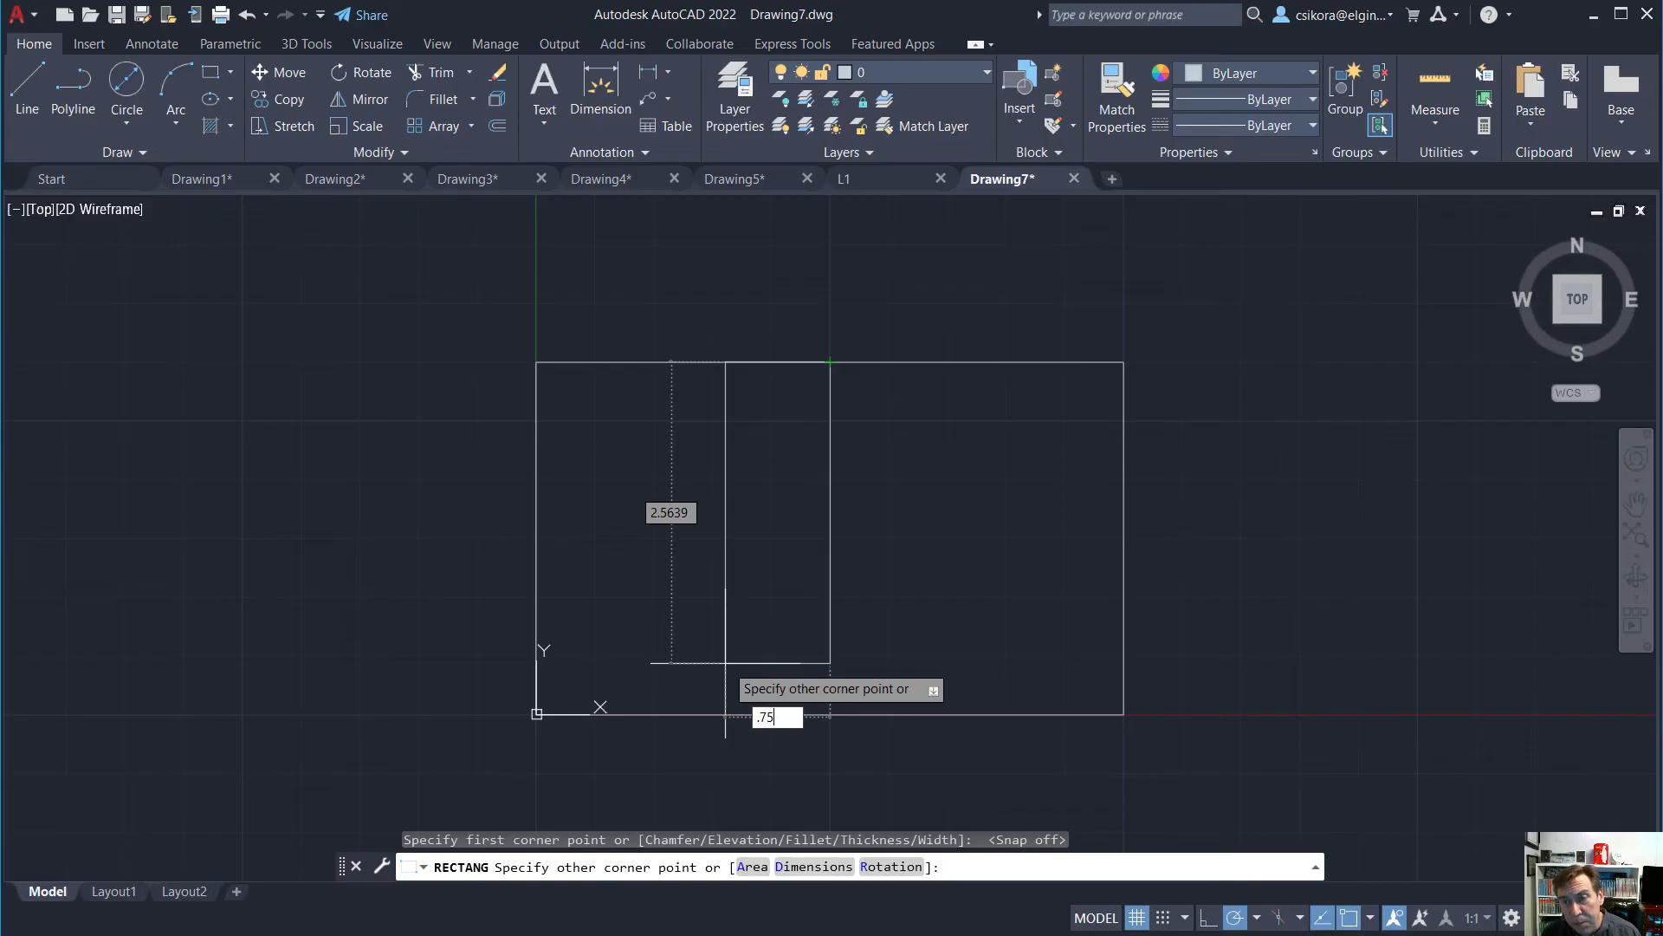
key(Tab)
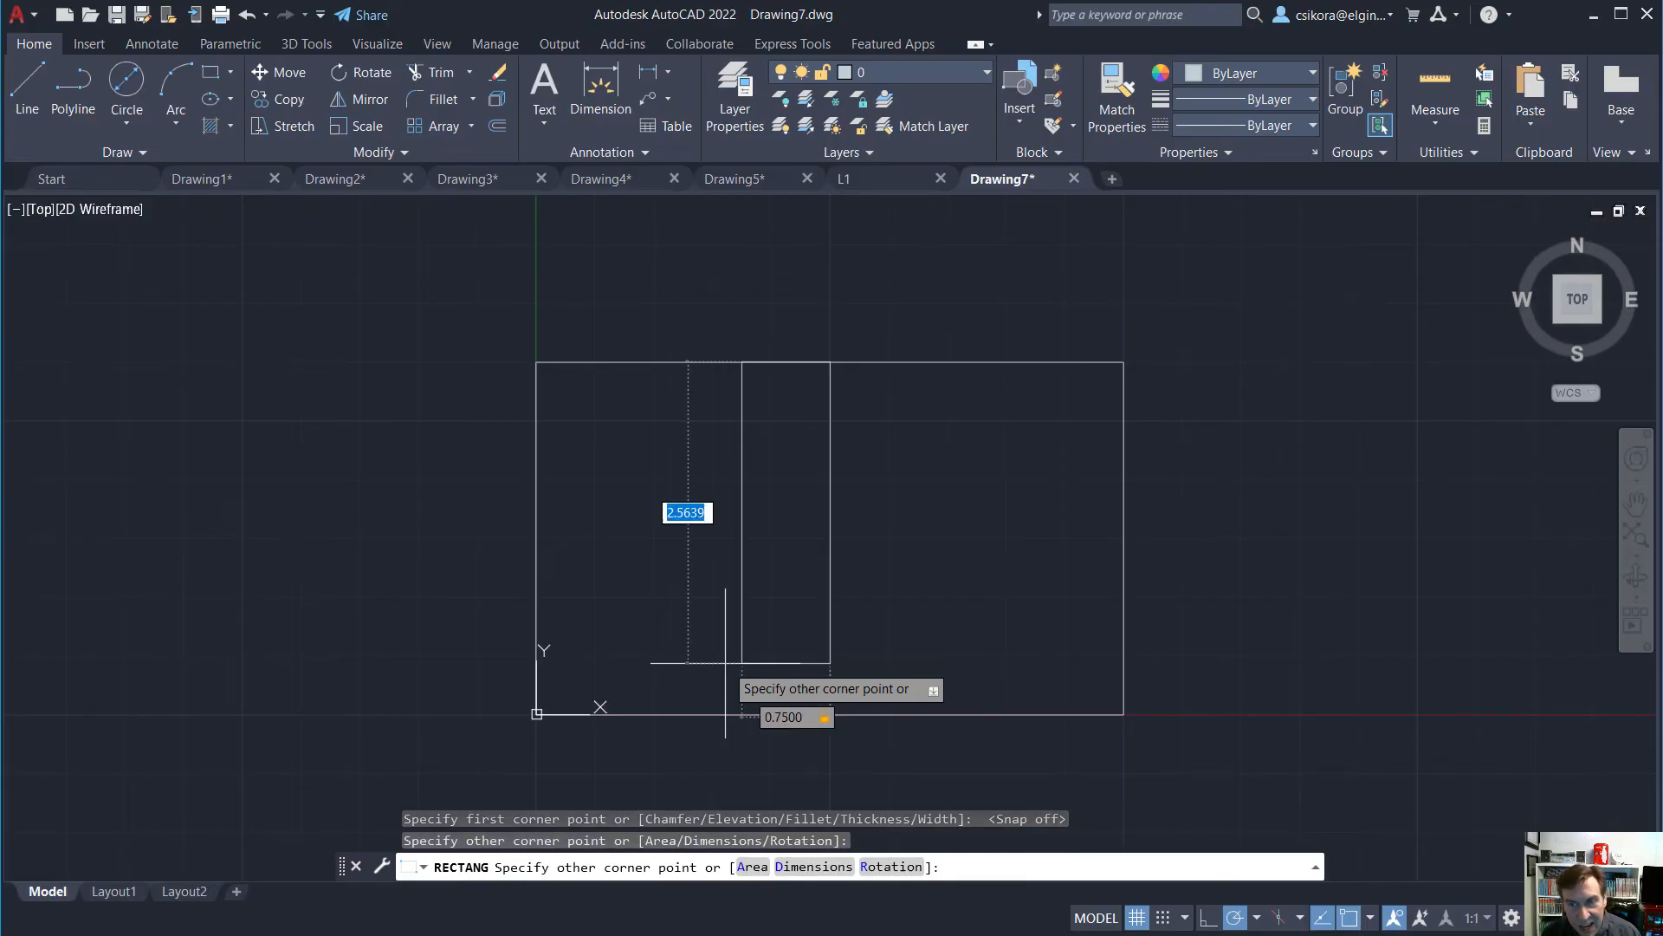
text(3)
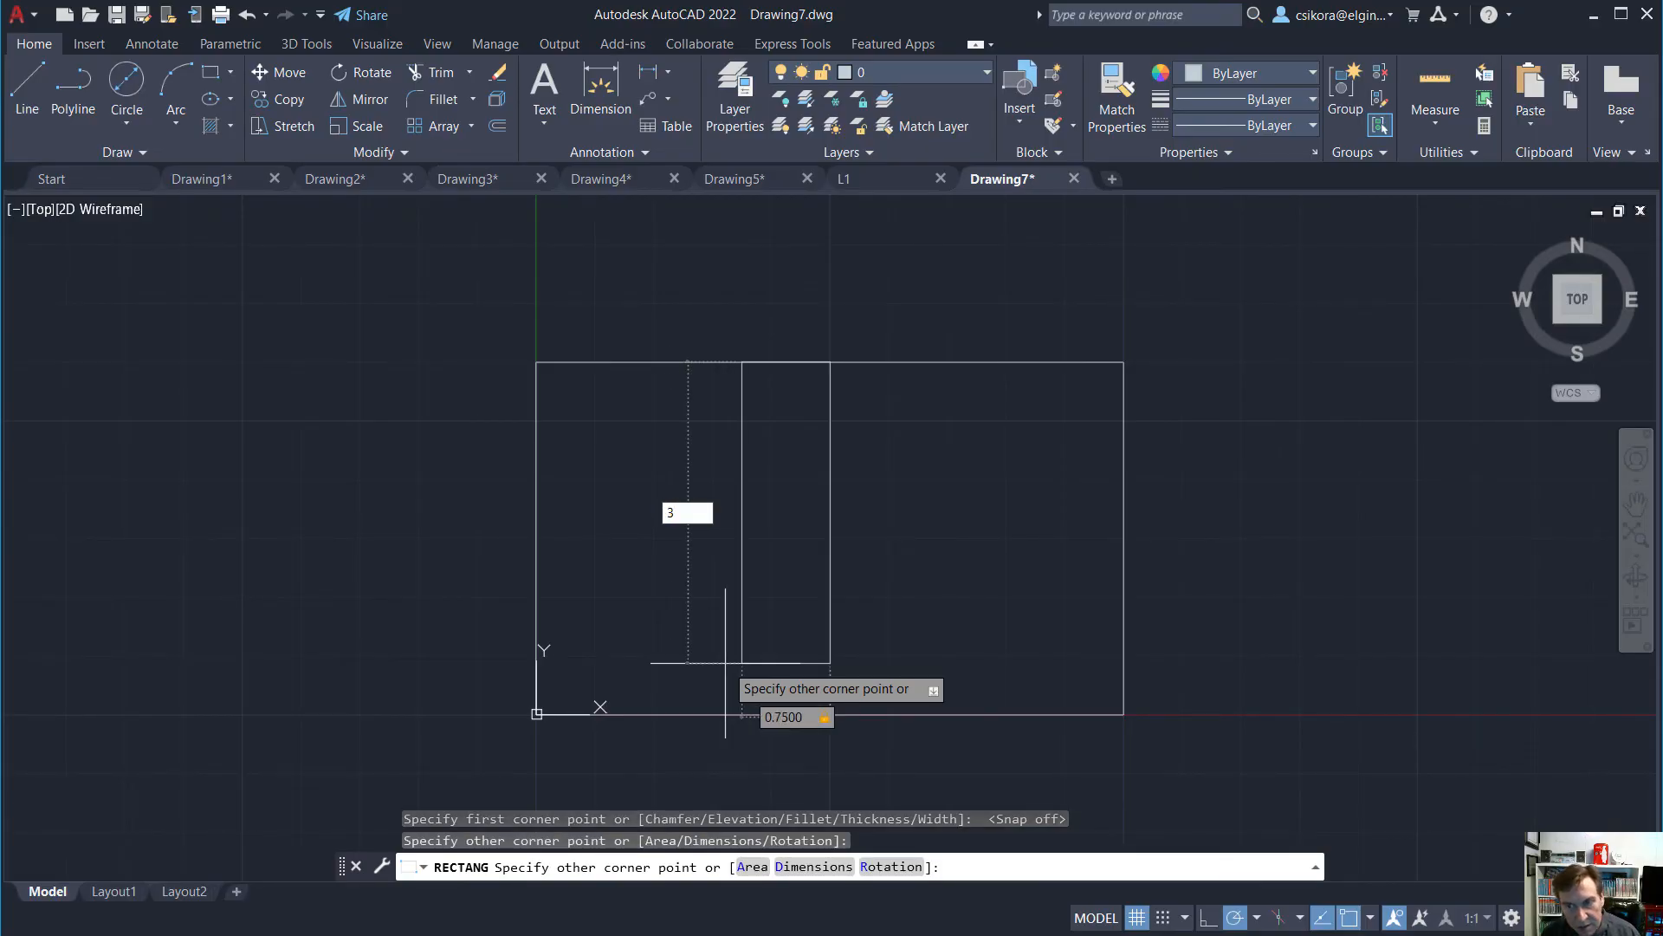
key(Return)
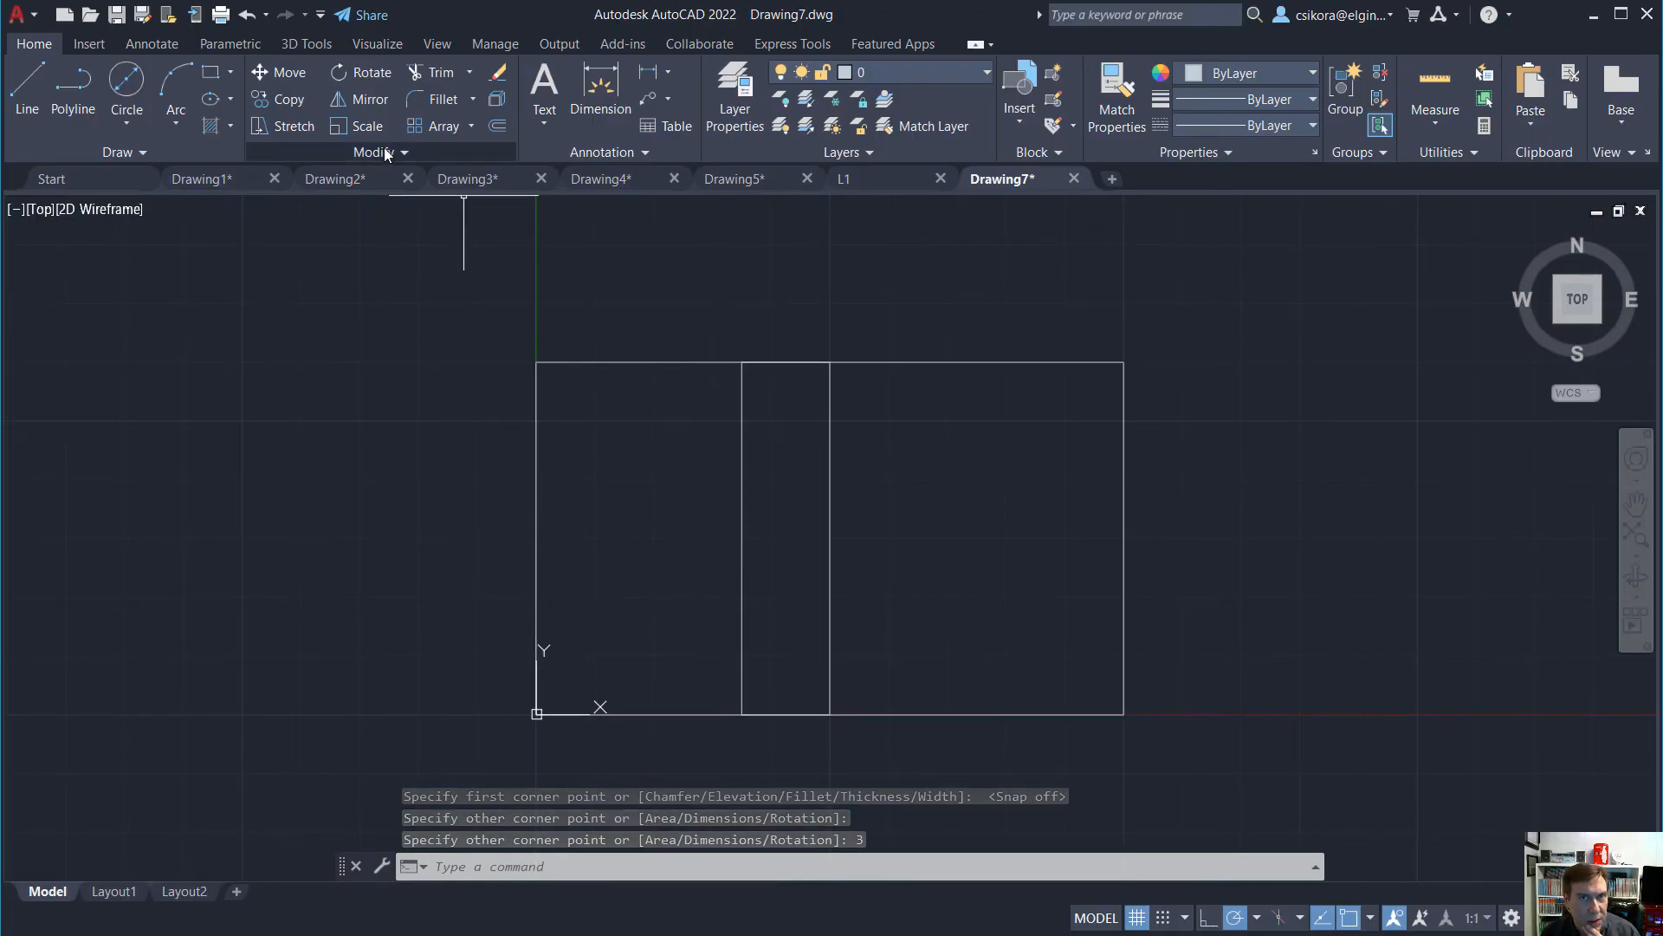
Mirror the narrow rectangle about its right vertical edge on the block's centreline, keeping the source object
click(370, 100)
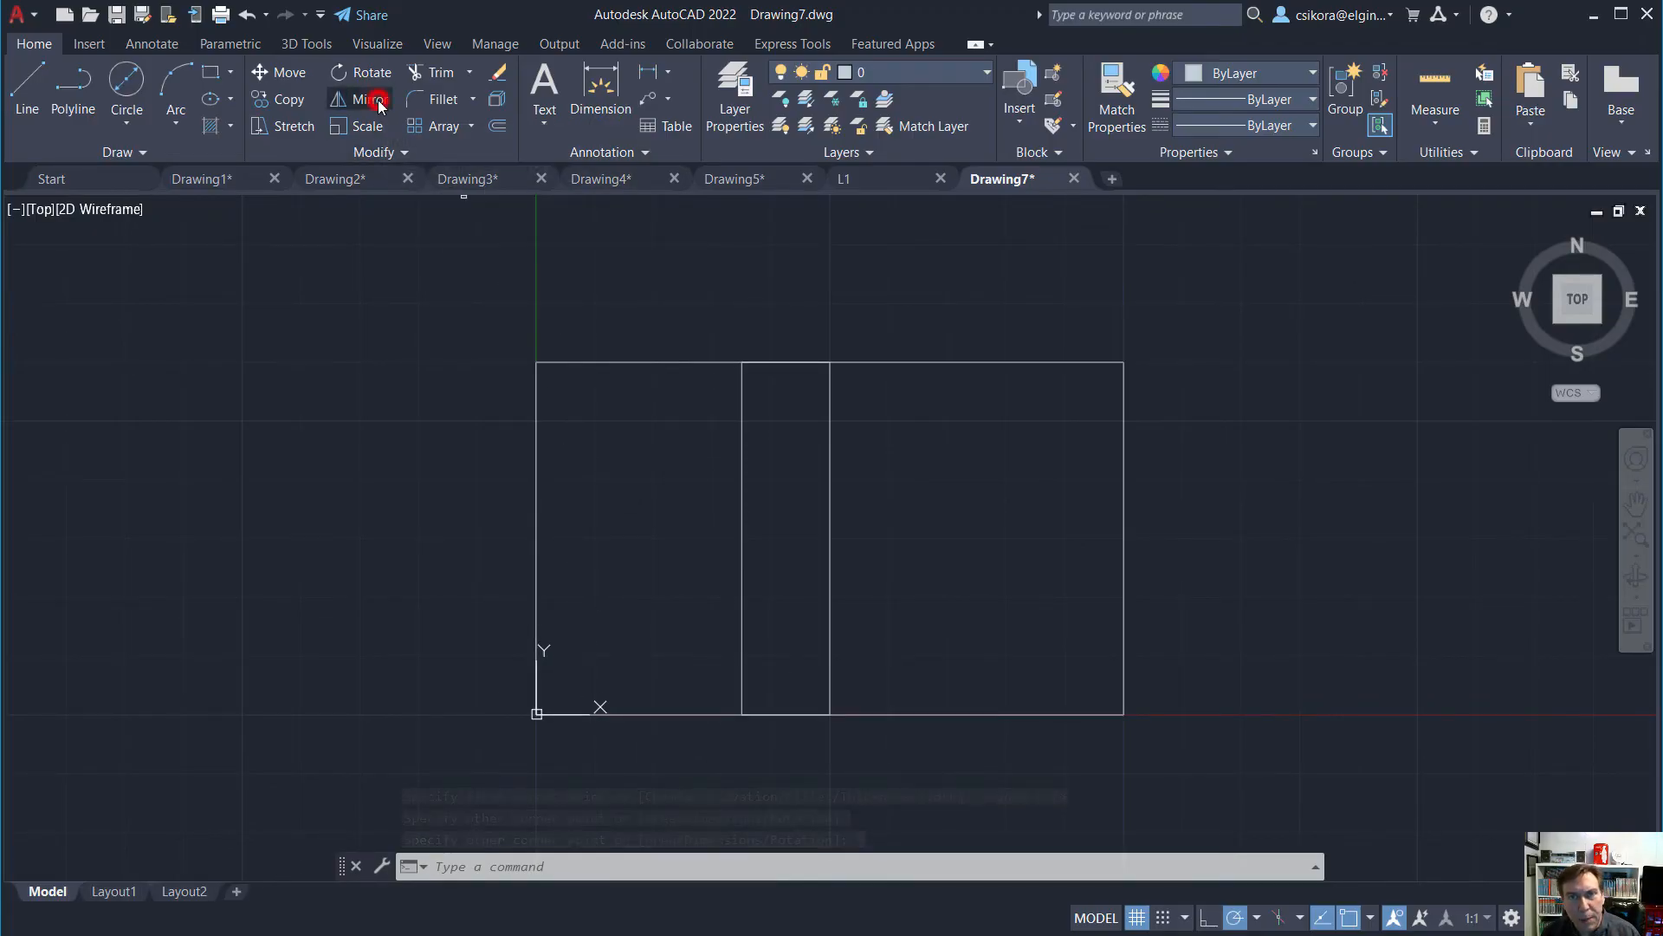
click(739, 615)
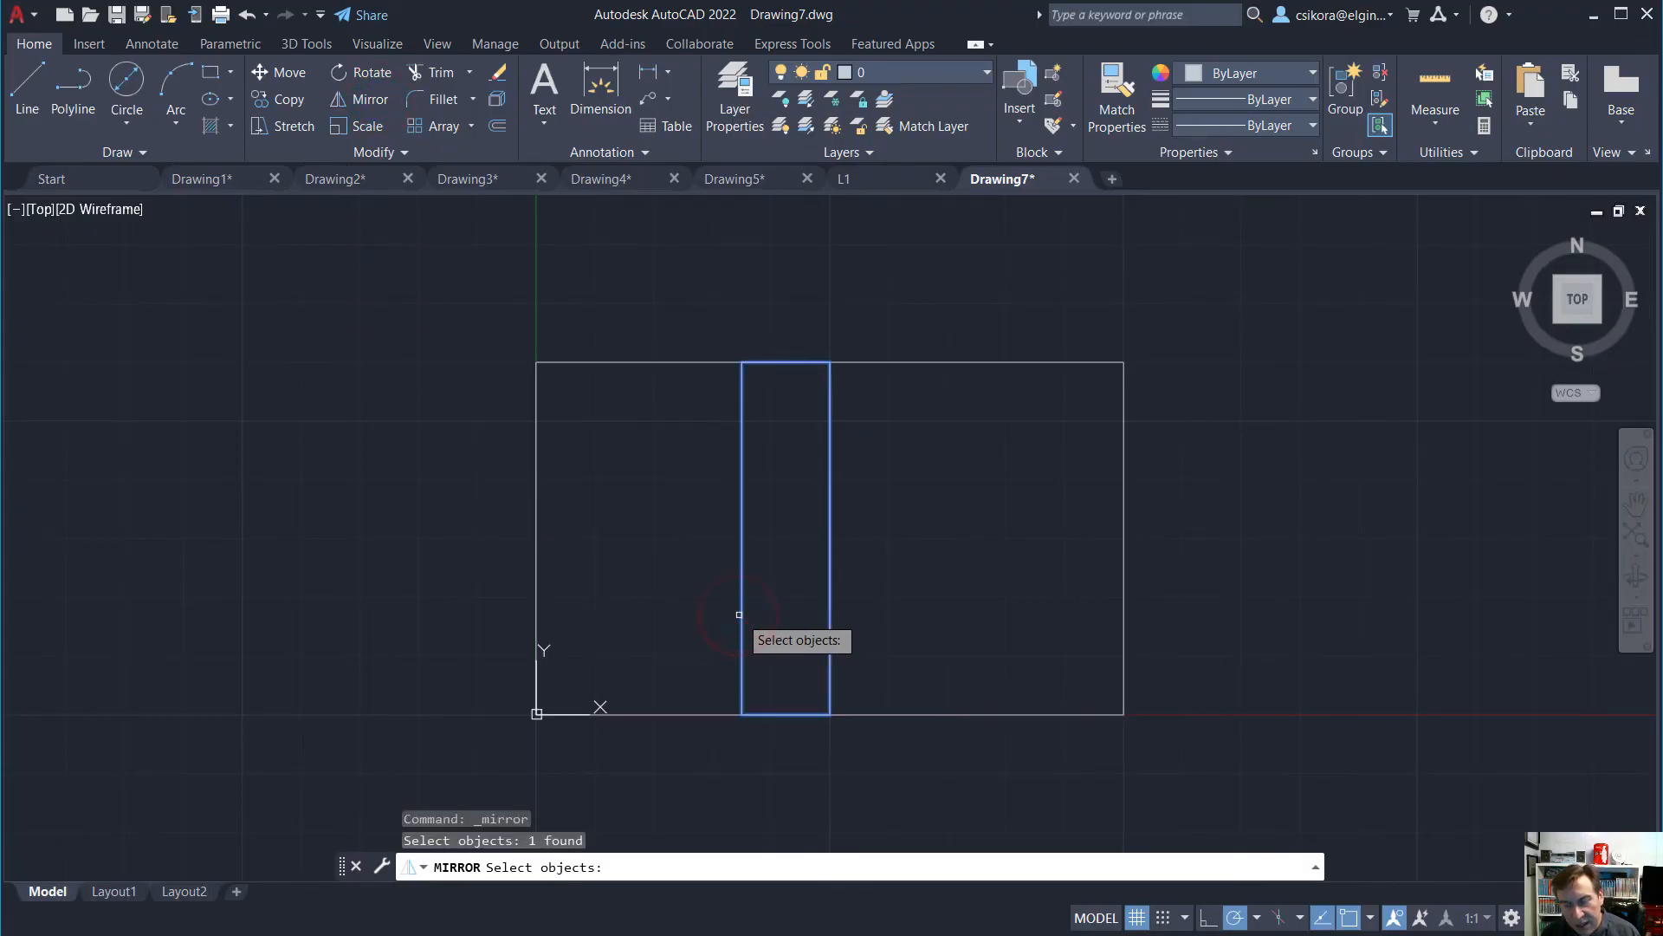
key(Return)
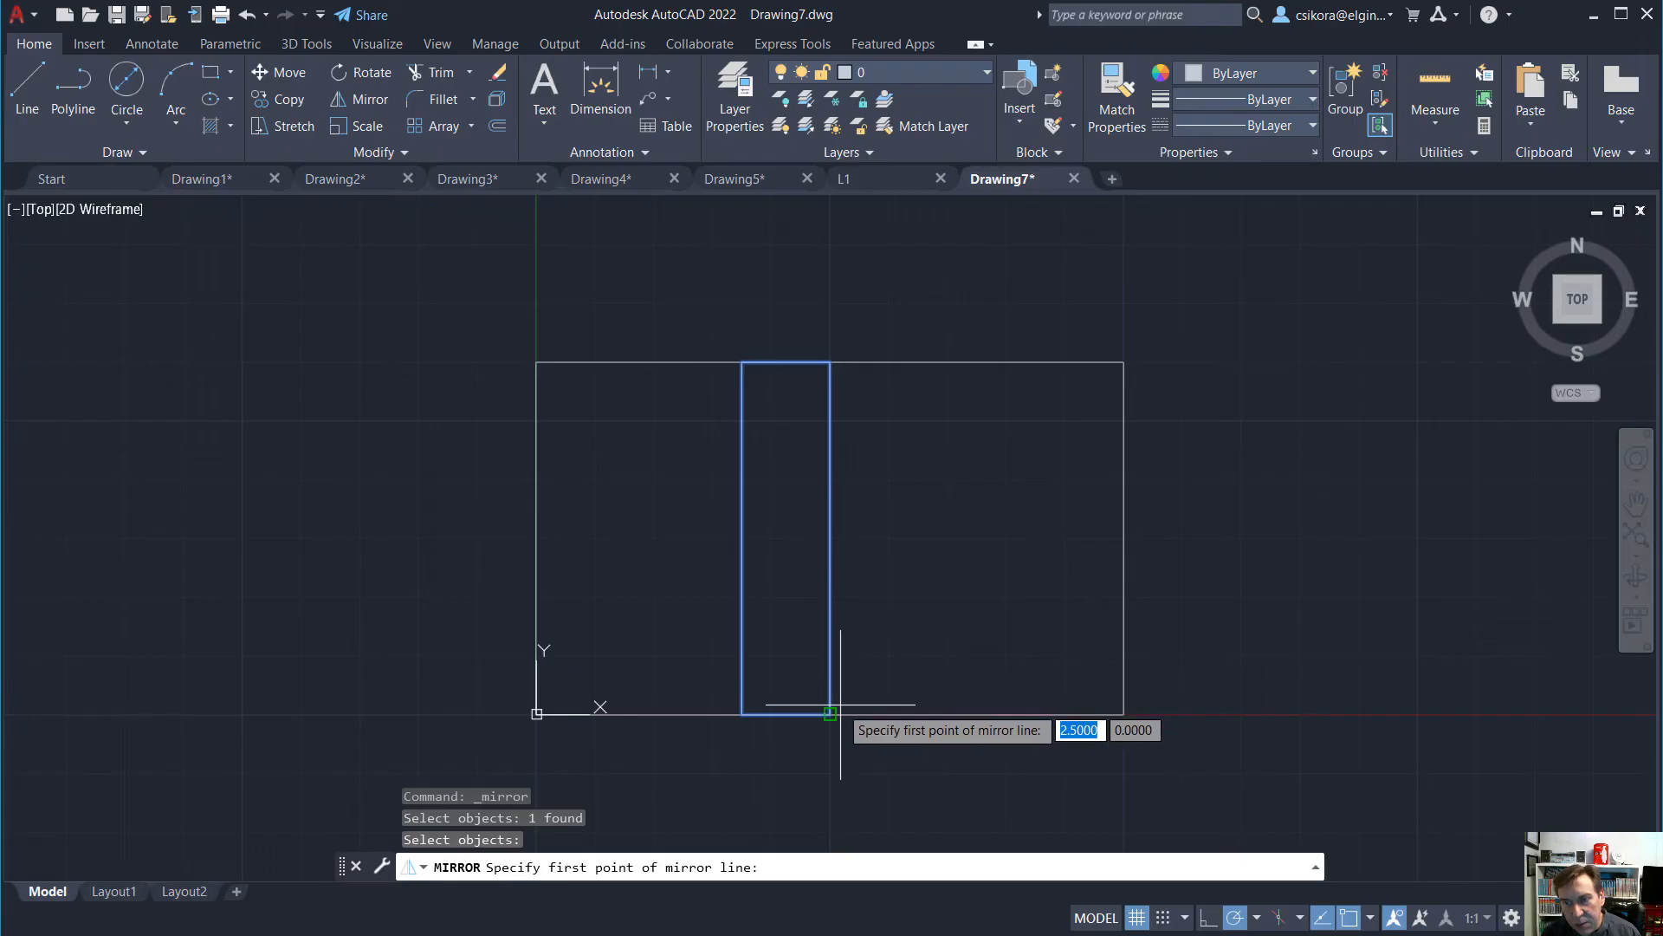
click(830, 709)
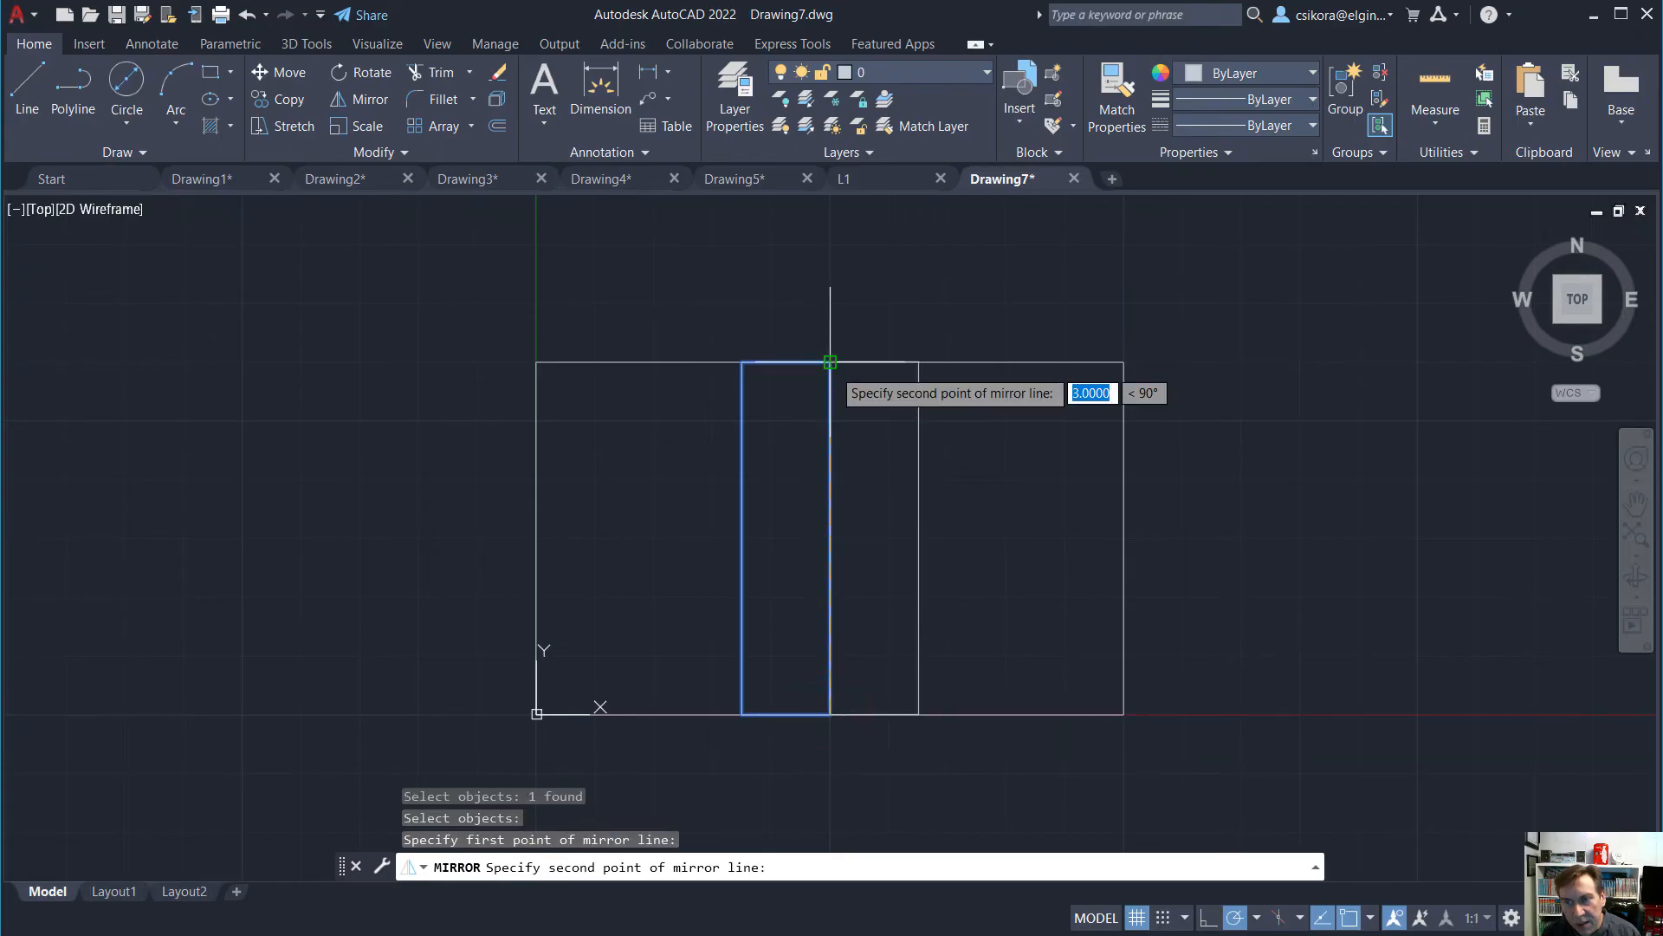
click(830, 362)
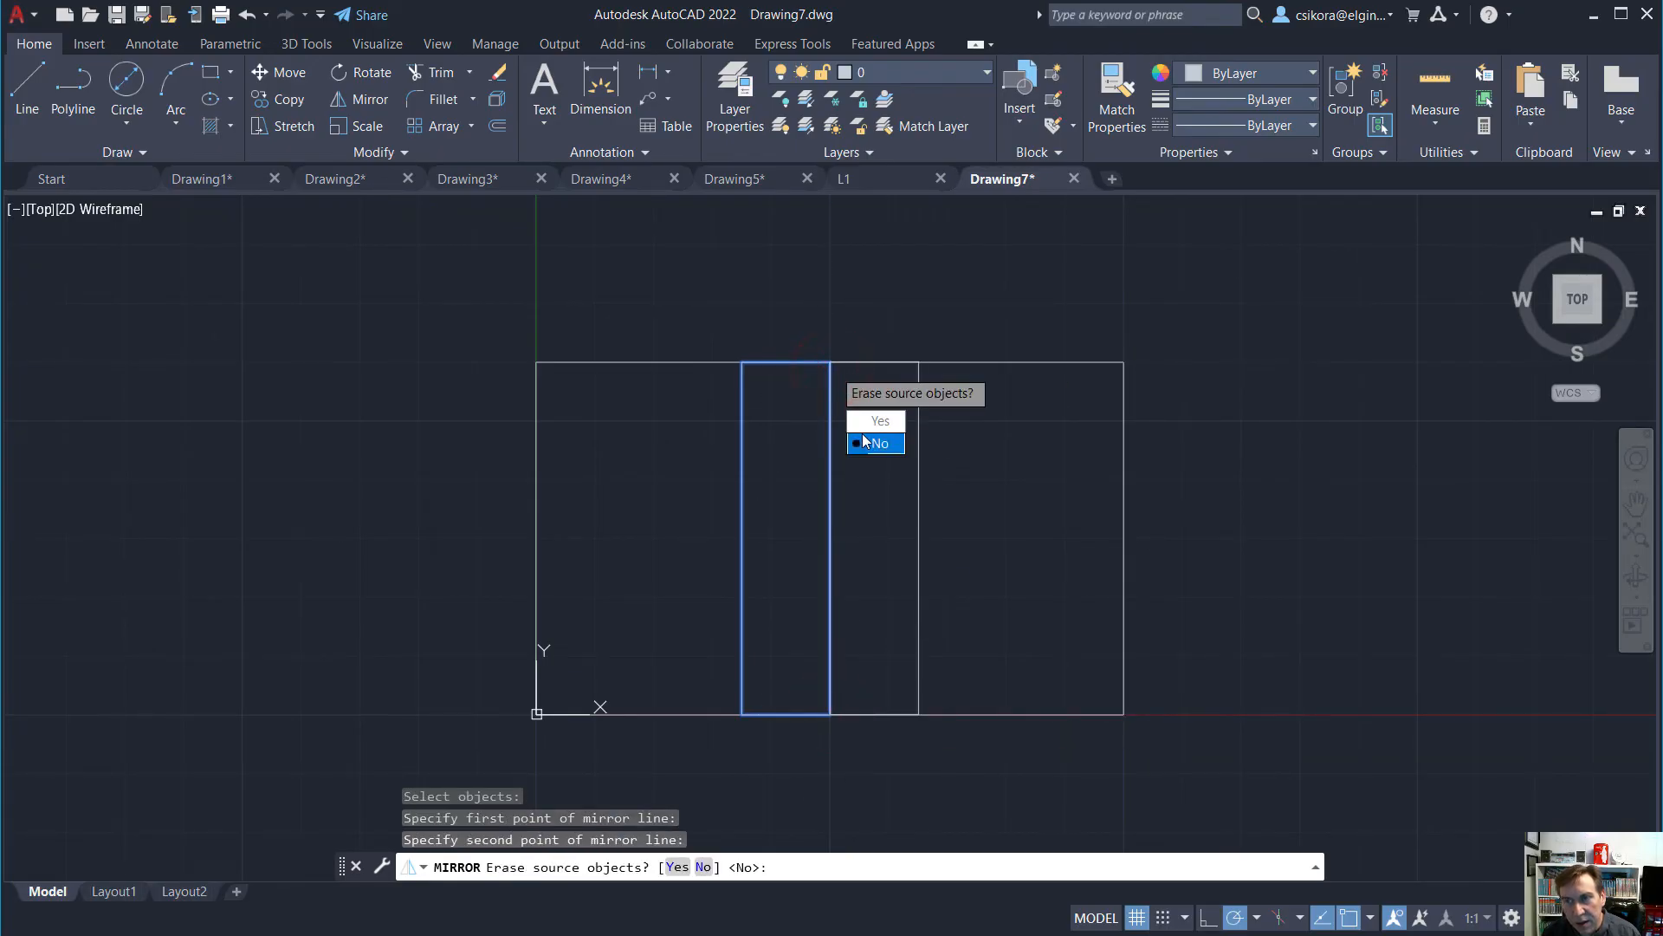
click(869, 444)
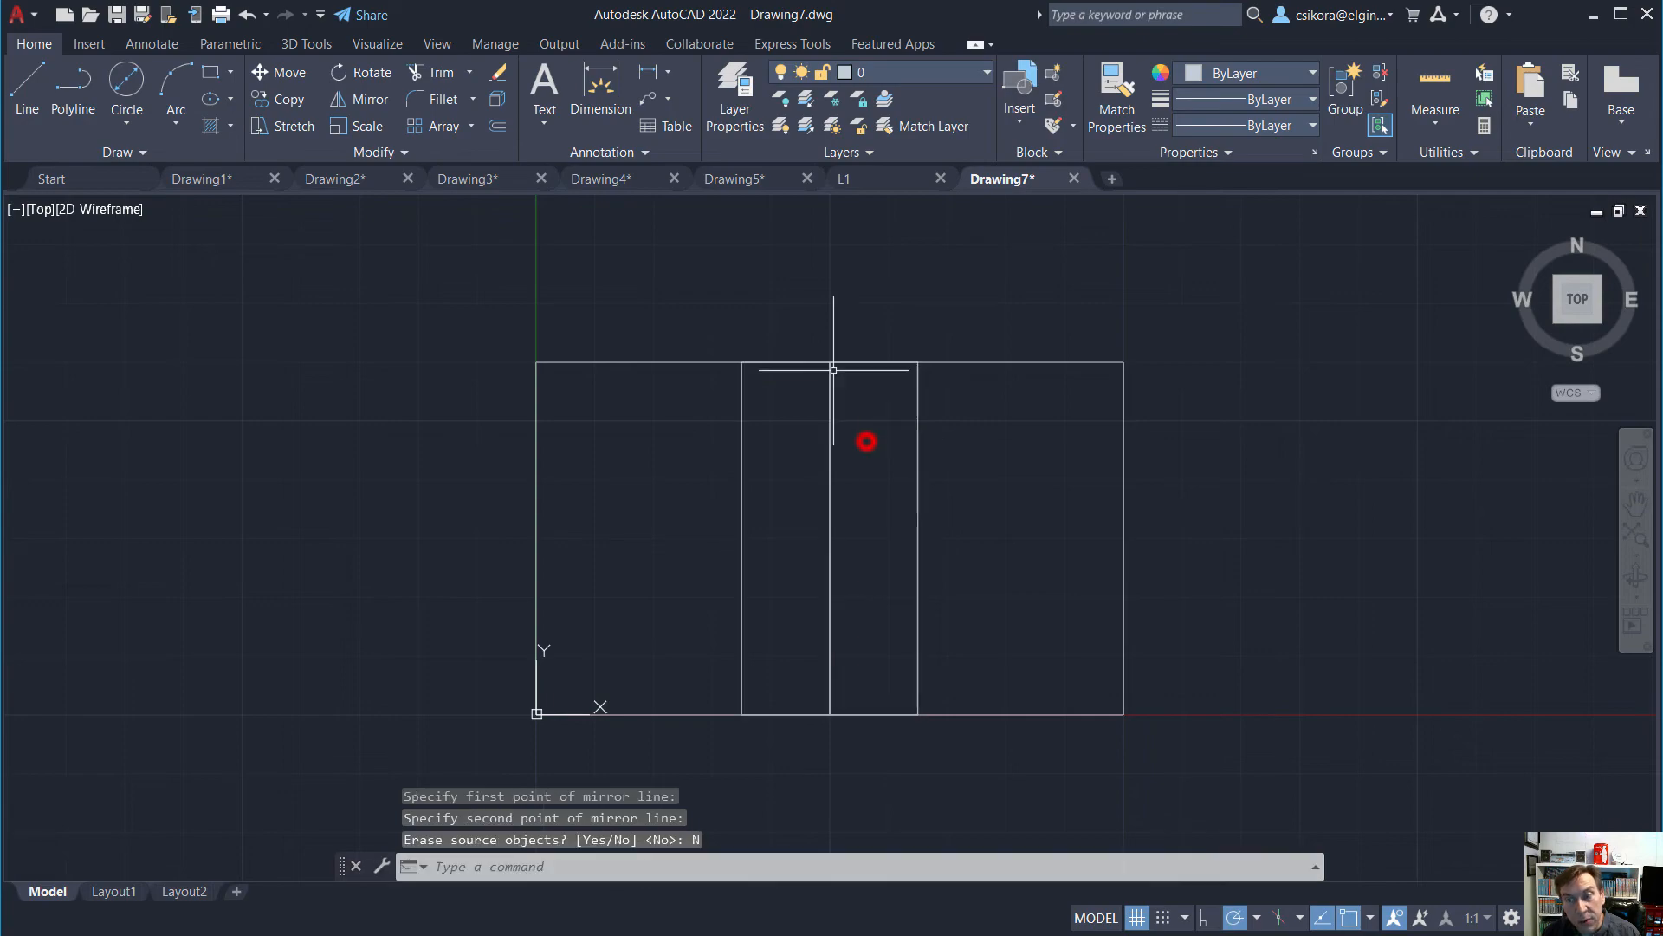
key(Escape)
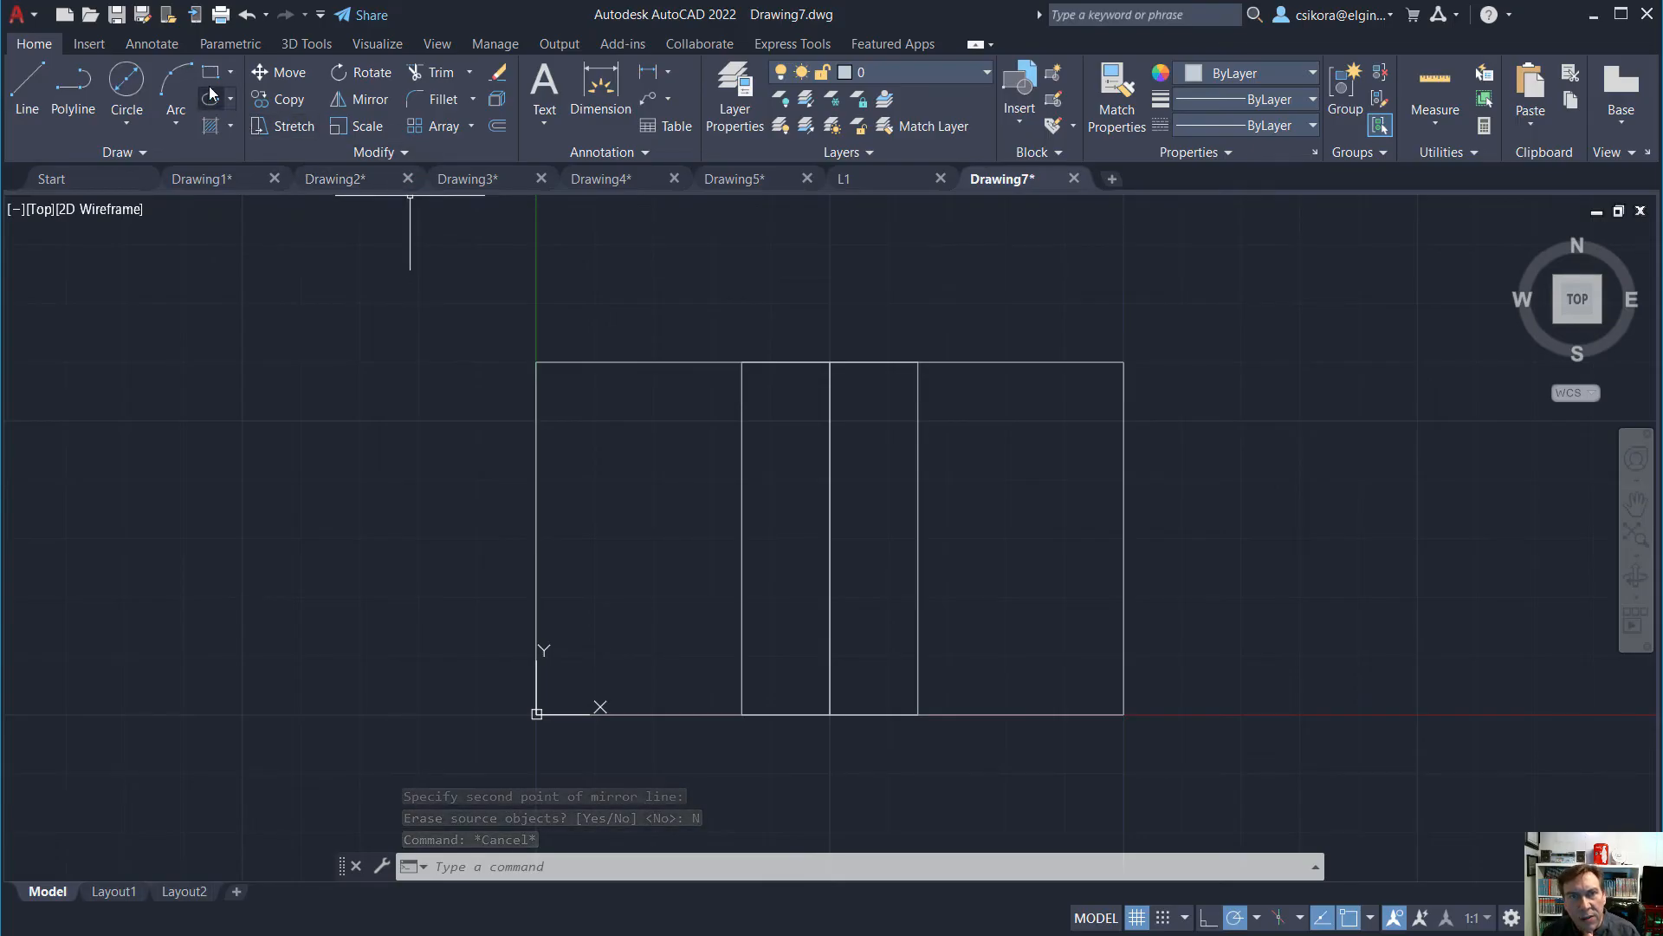
Check the hole callout in the reference PDF and draw a 0.75 diameter circle centred at about (0.67, 2.35), near the block's upper-left corner
click(127, 122)
click(143, 205)
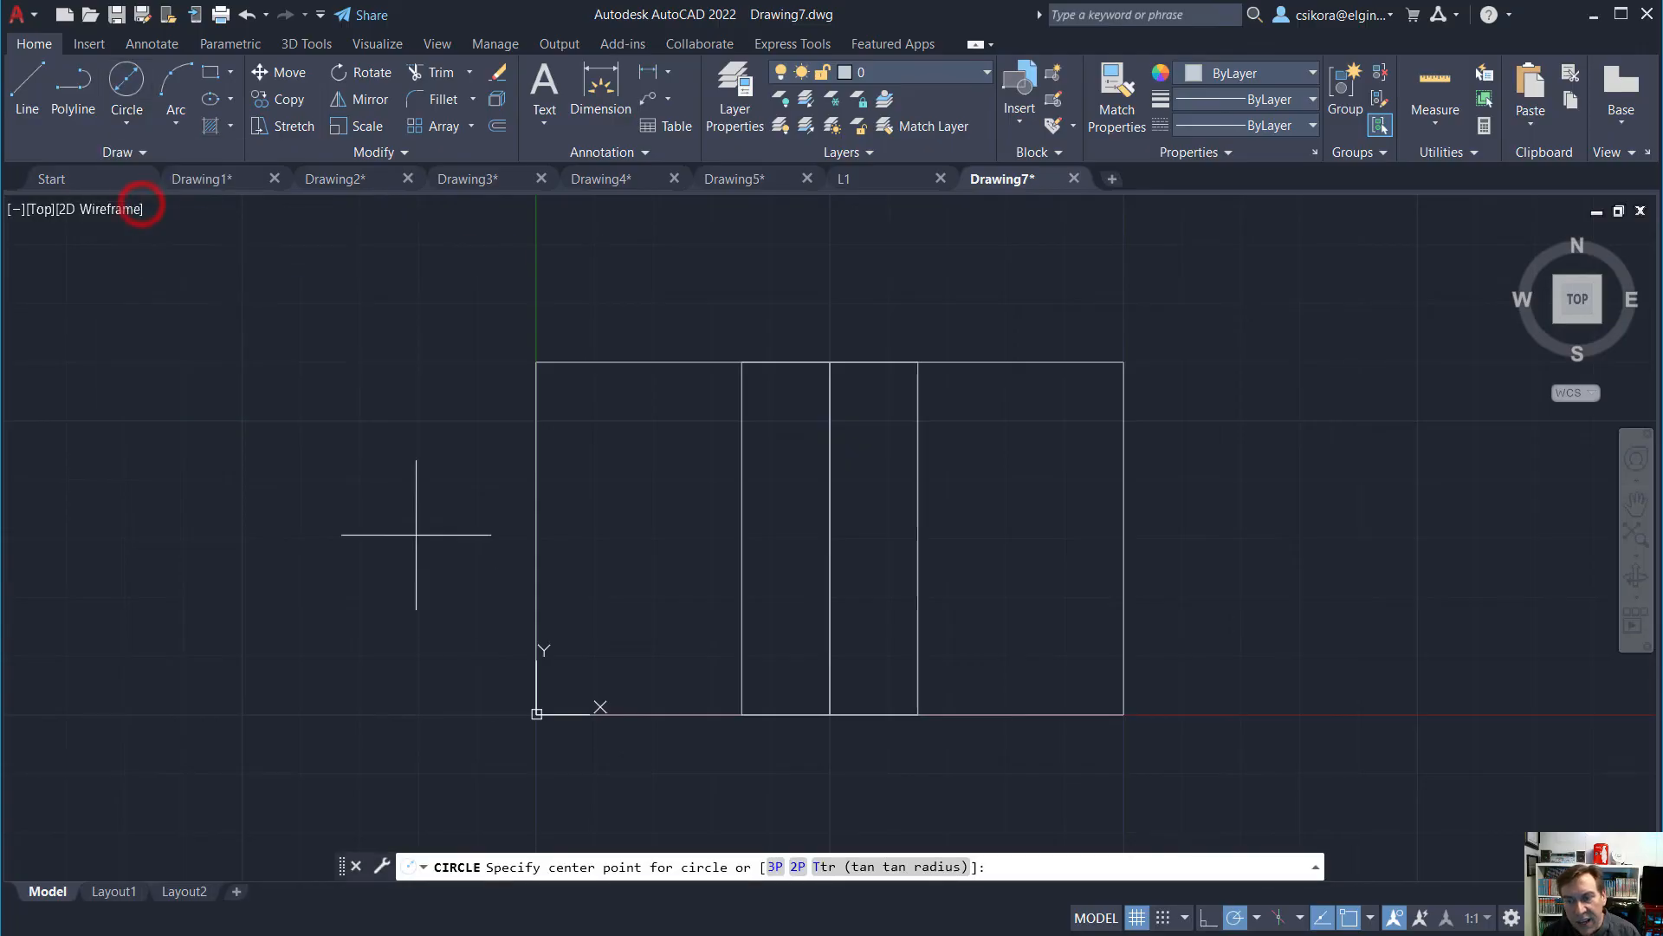
key(alt+Tab)
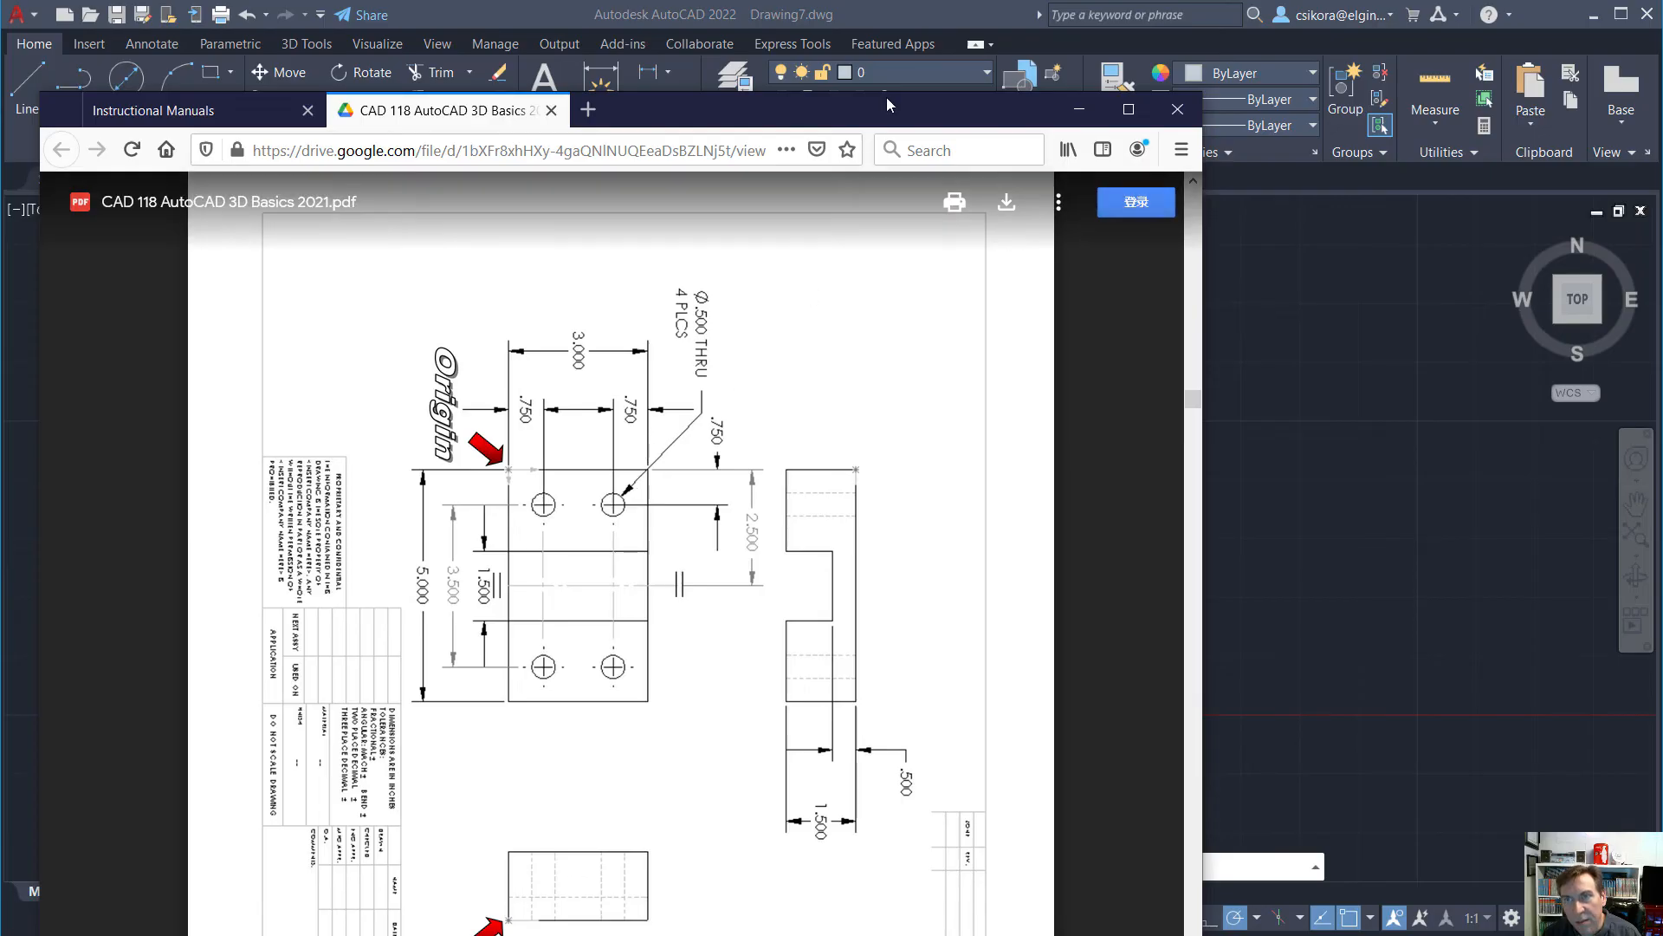
click(917, 24)
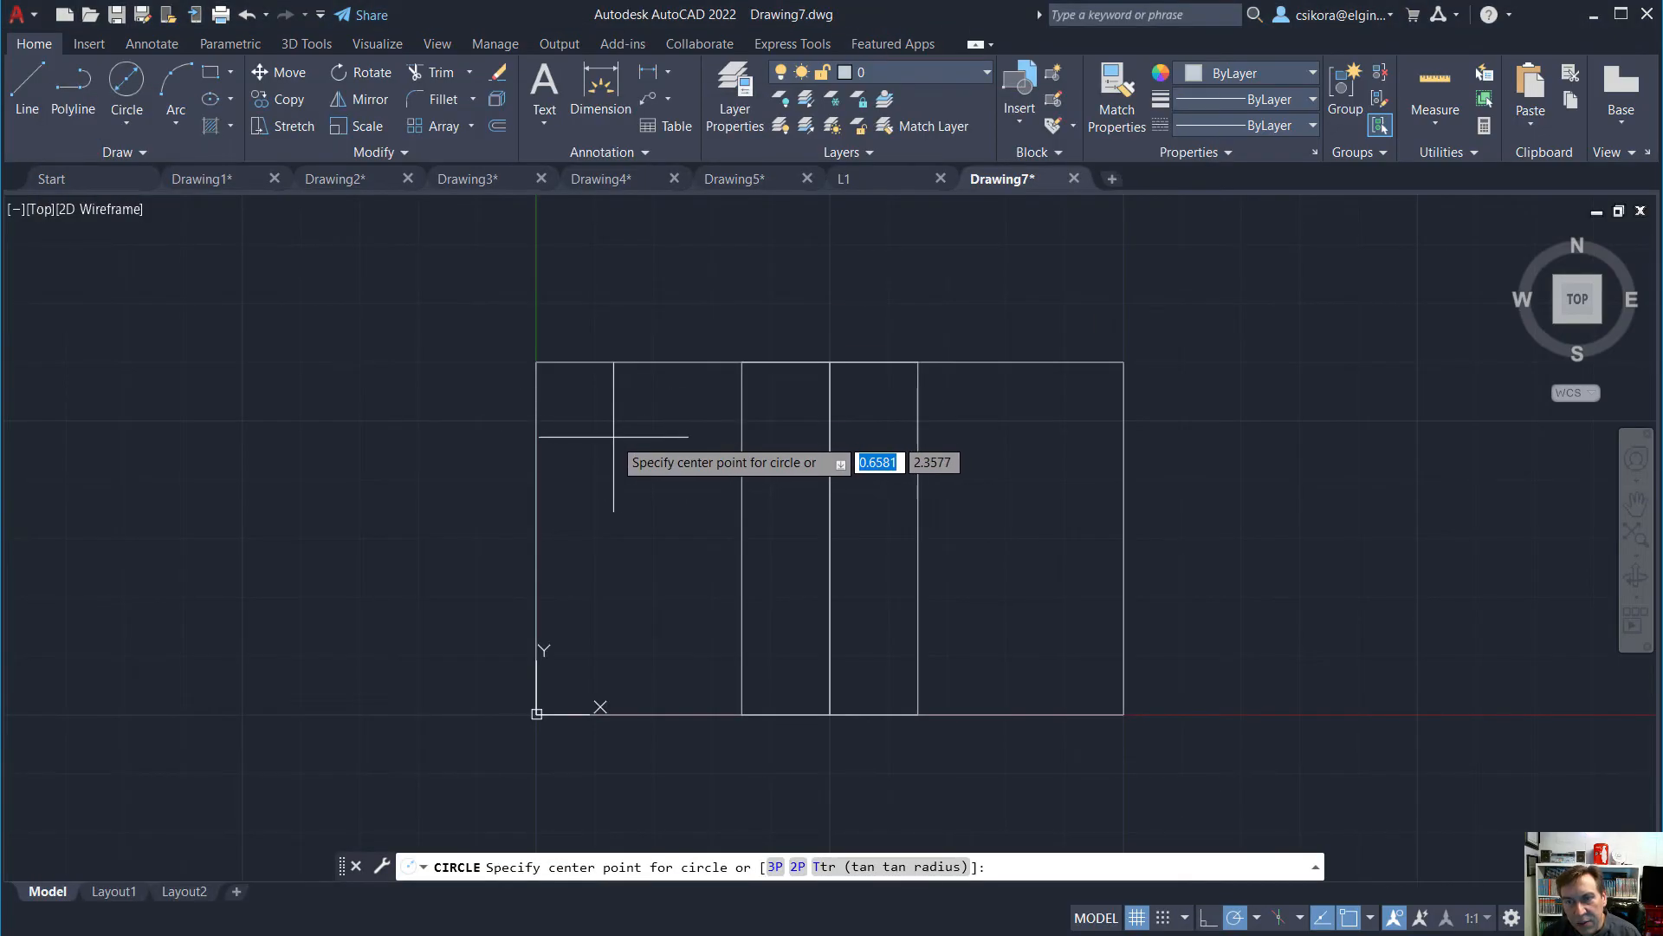
click(615, 437)
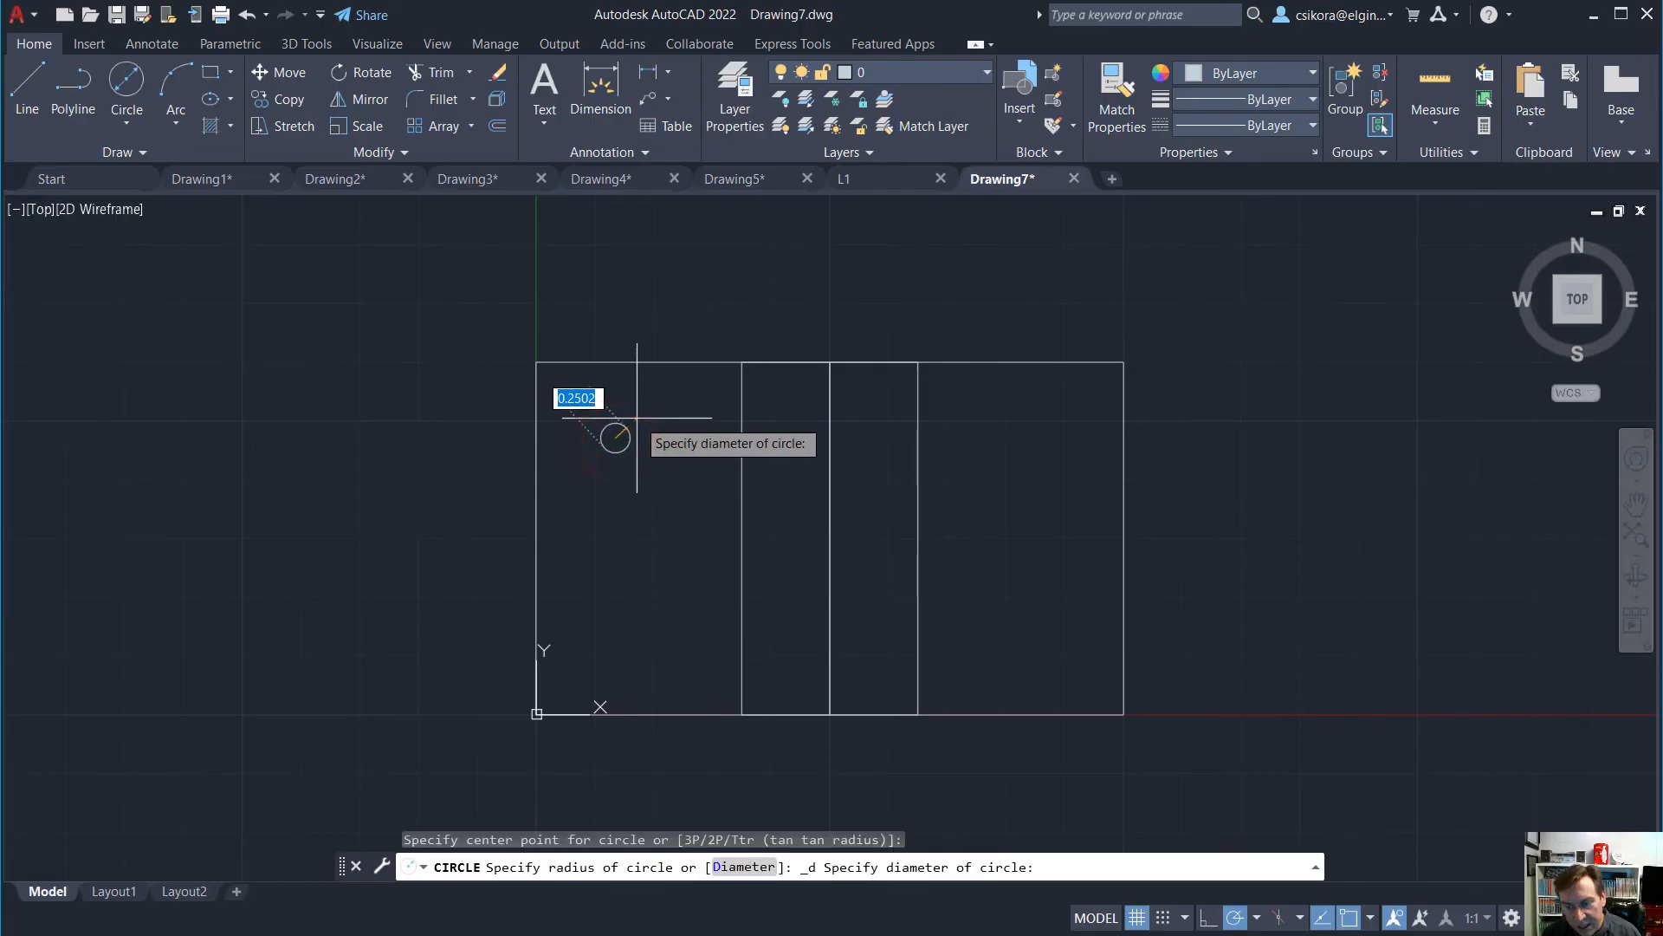
key(Return)
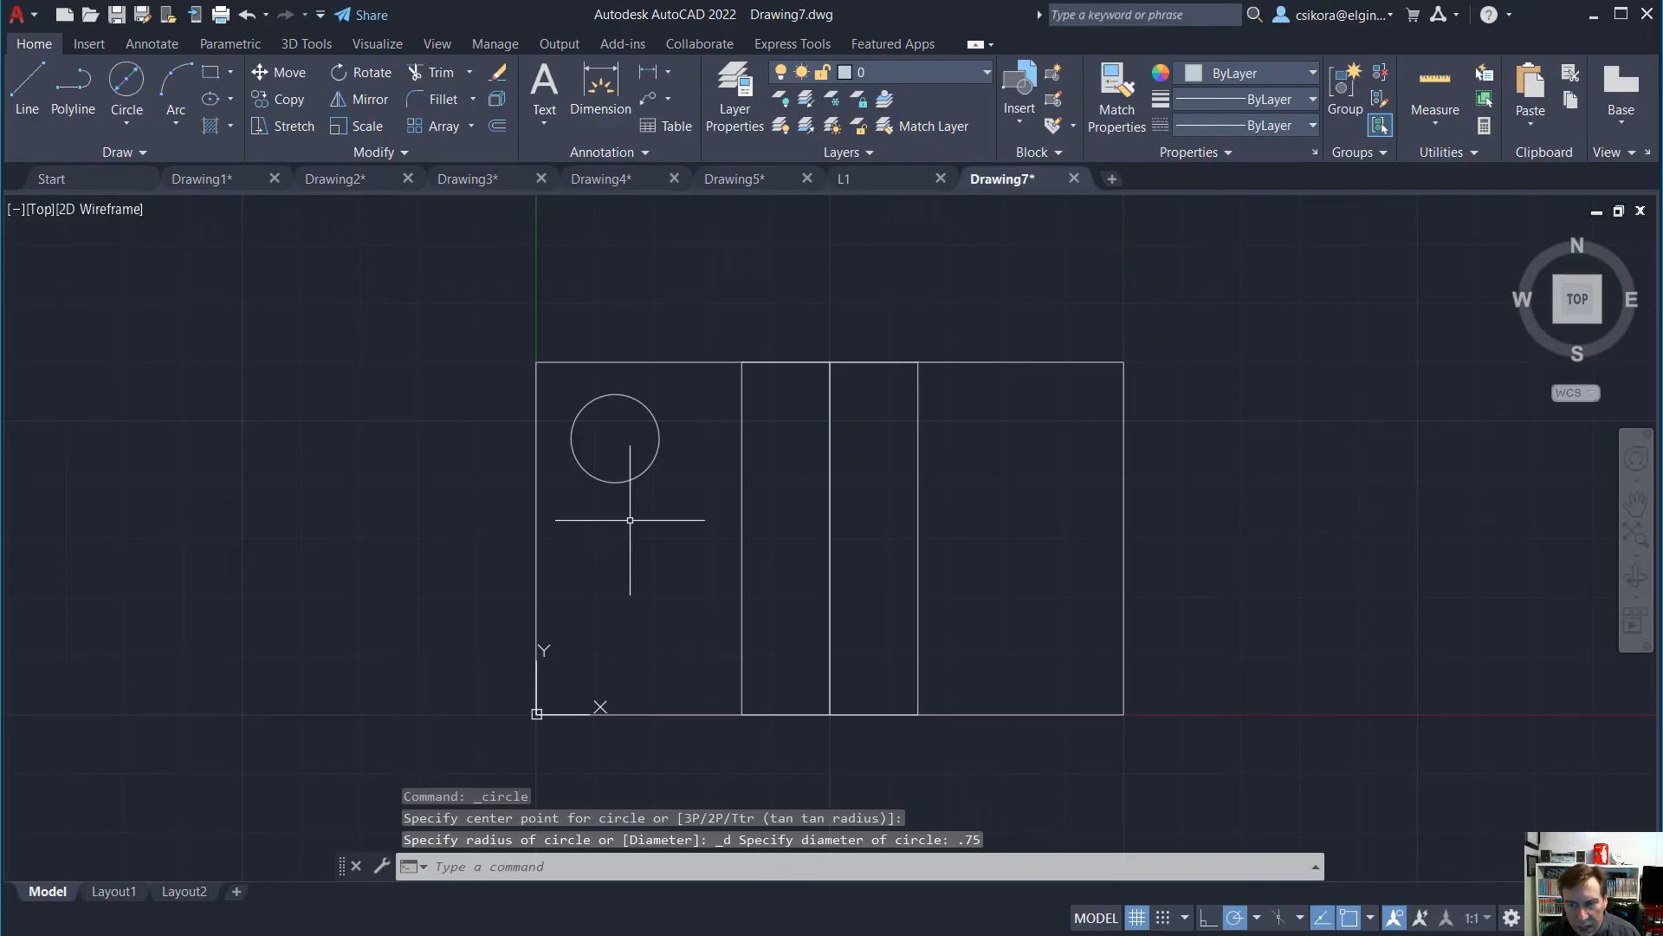
key(Escape)
Set the circle's diameter to 0.5 in its properties and close them
click(647, 468)
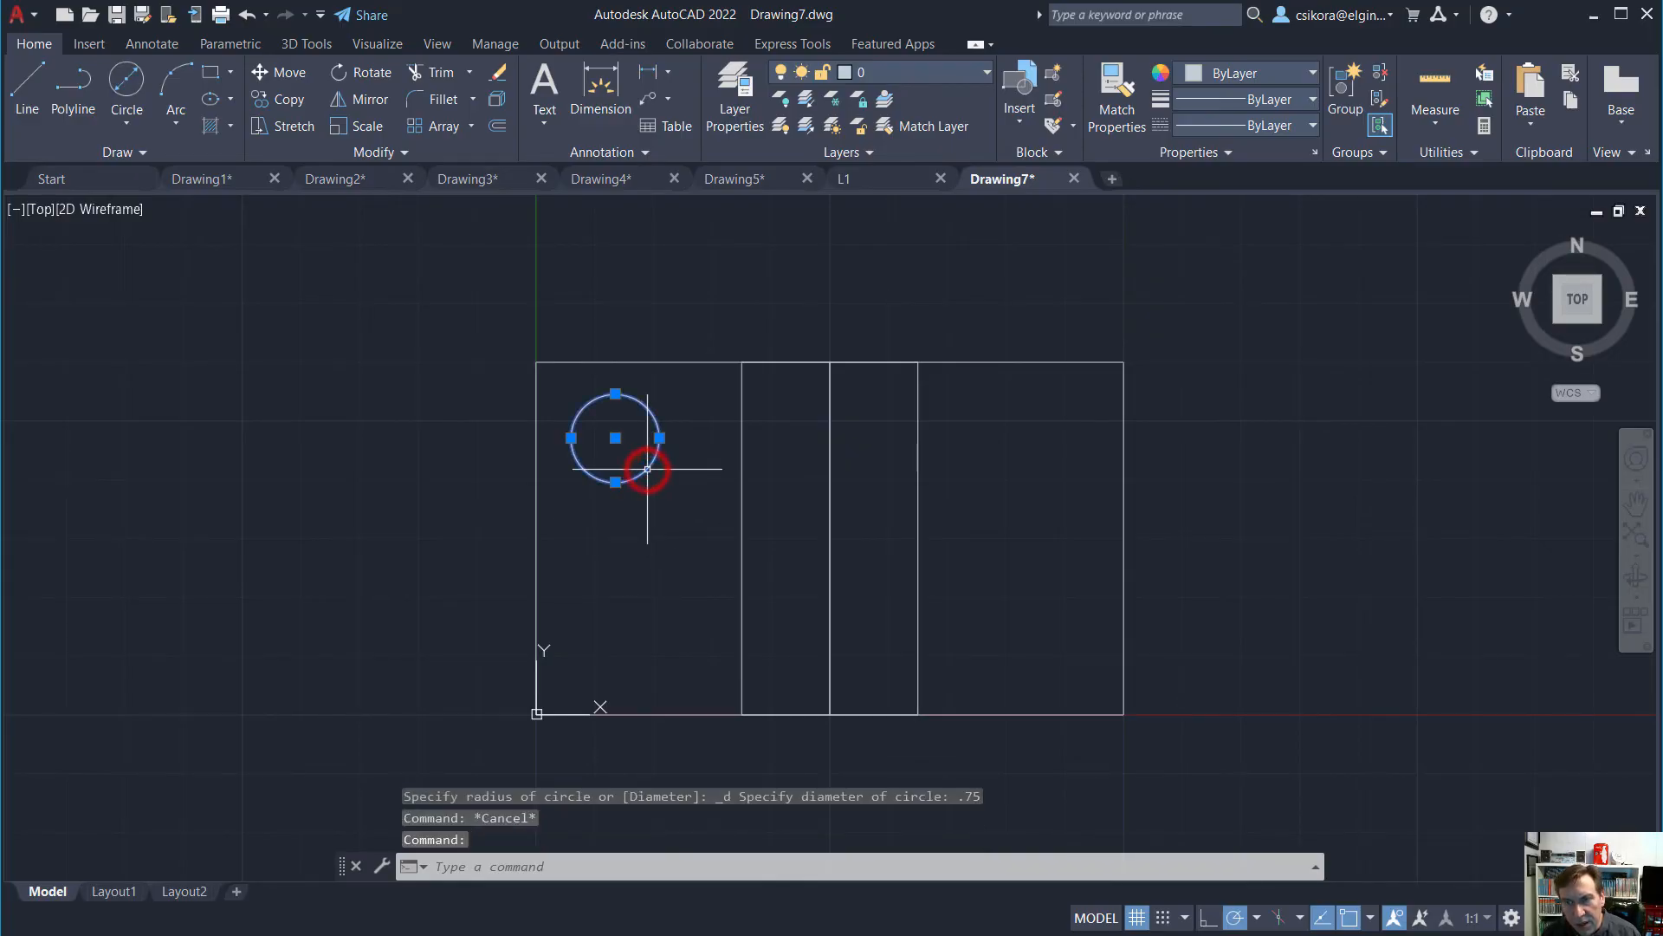
right_click(647, 469)
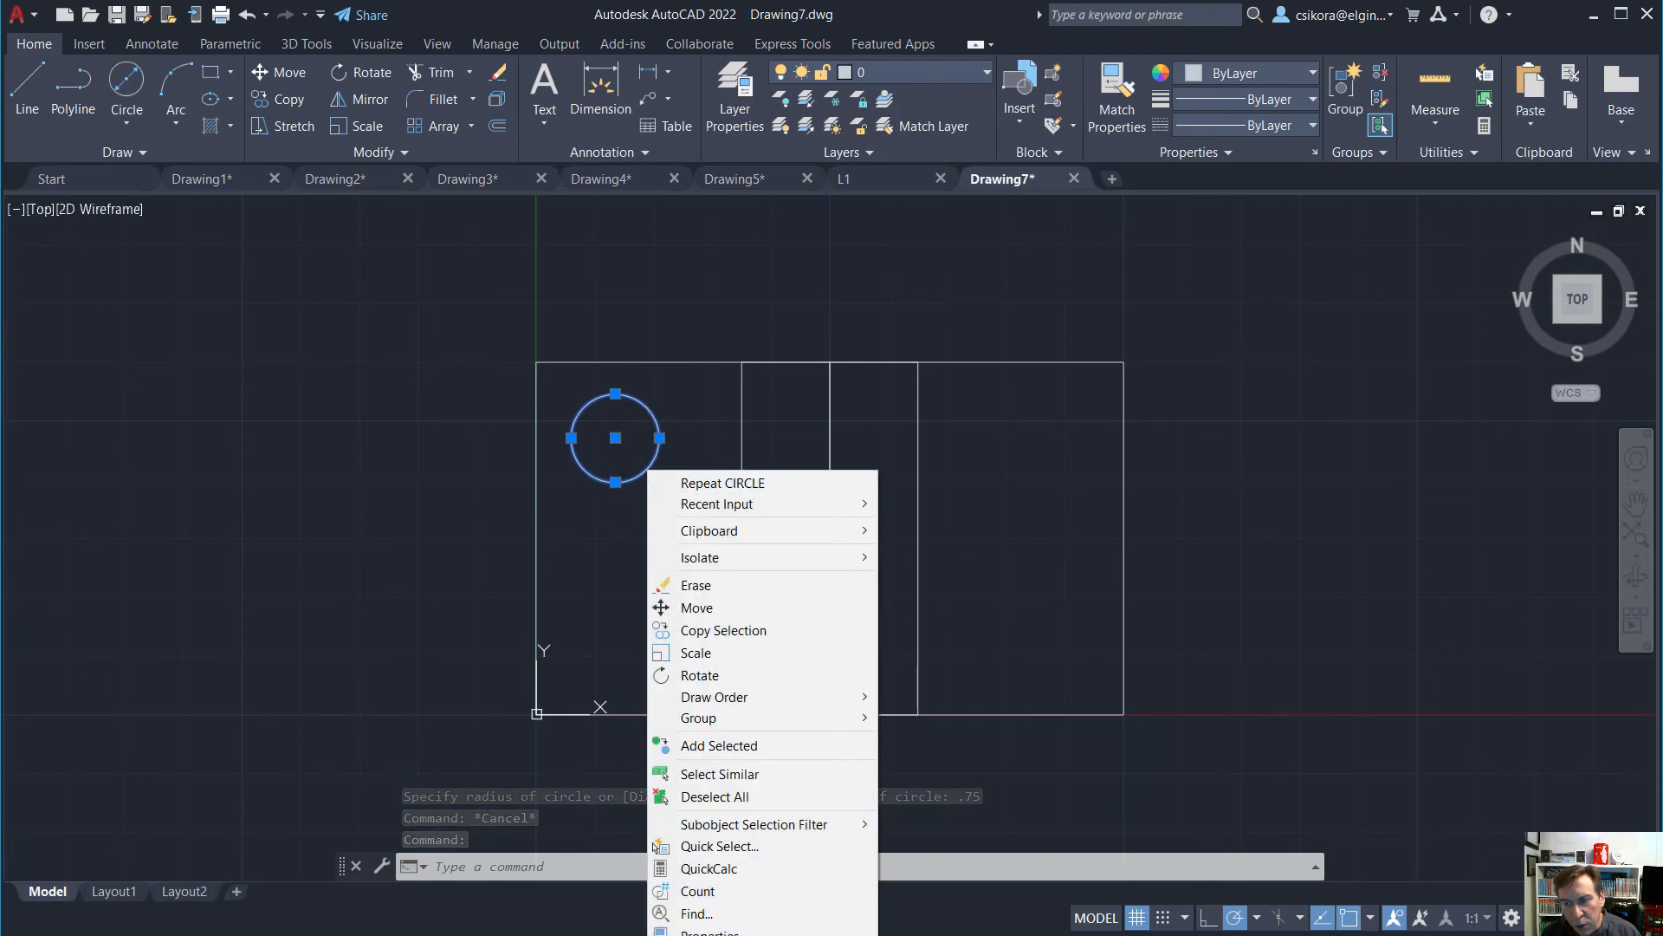
click(711, 932)
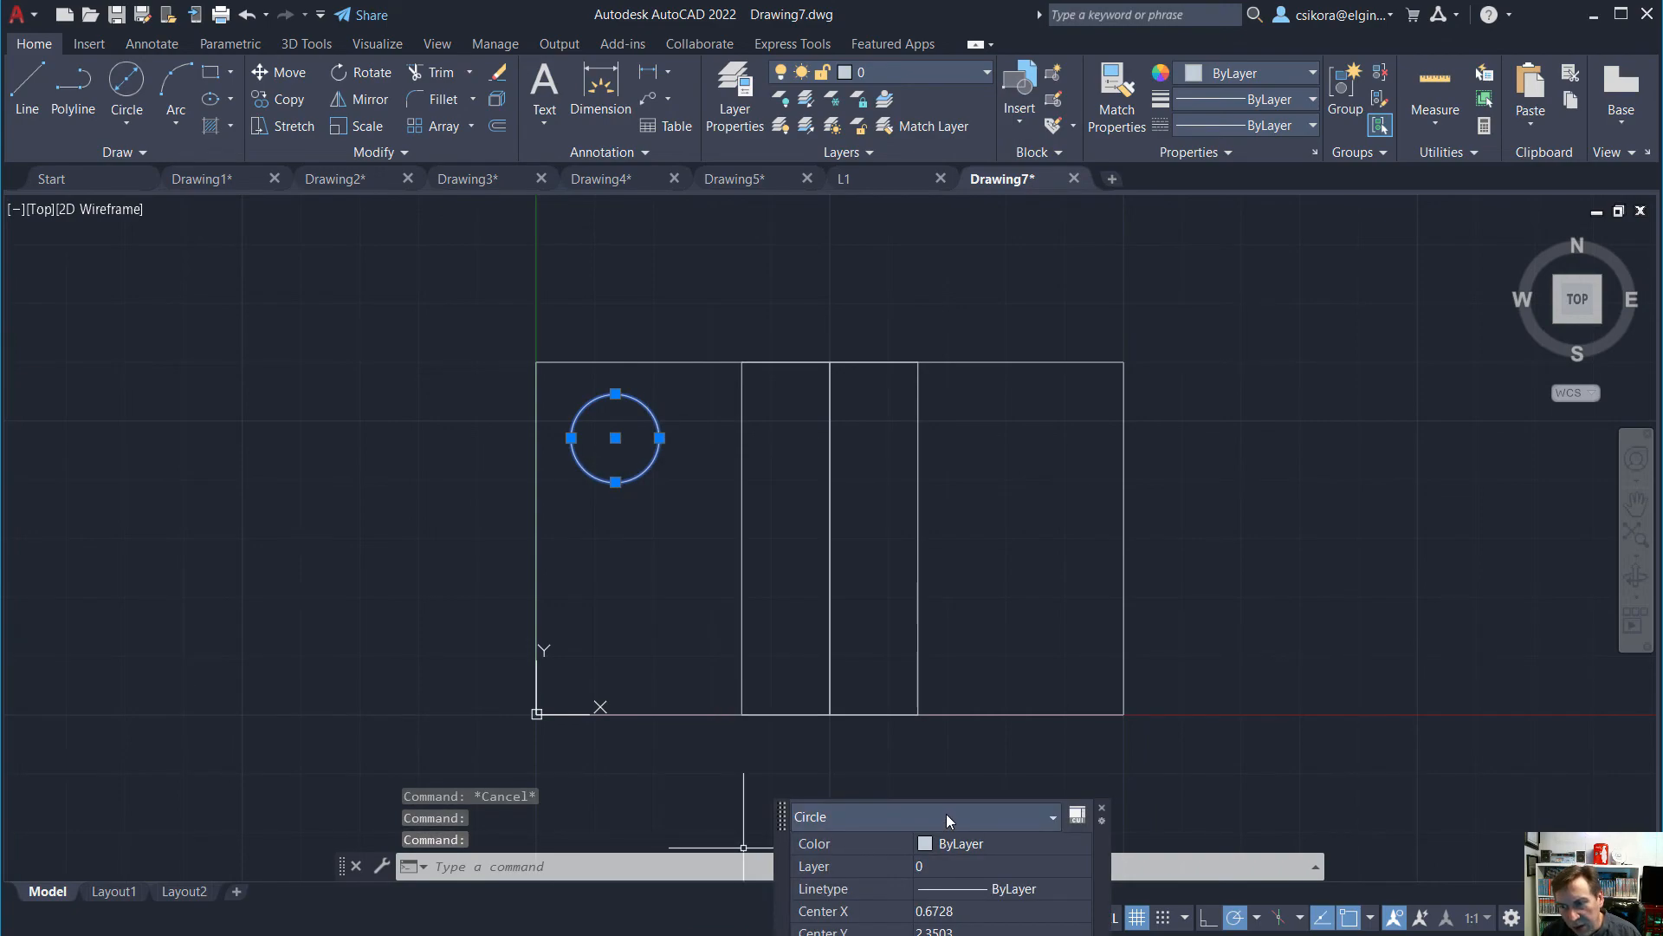
click(940, 806)
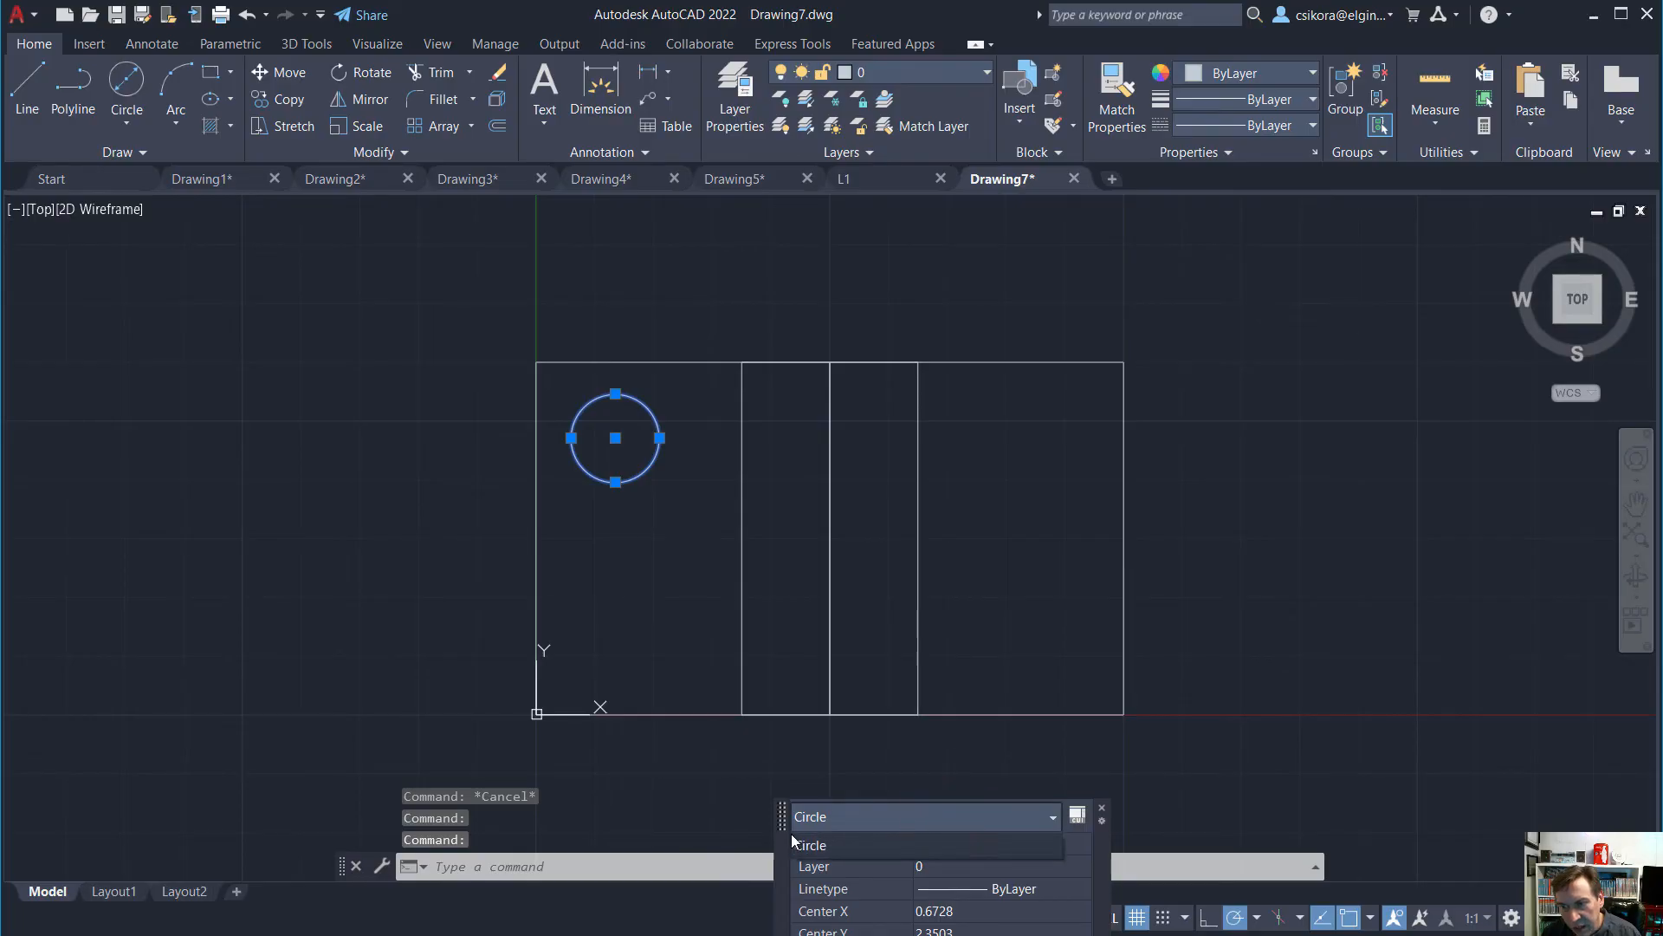
click(778, 815)
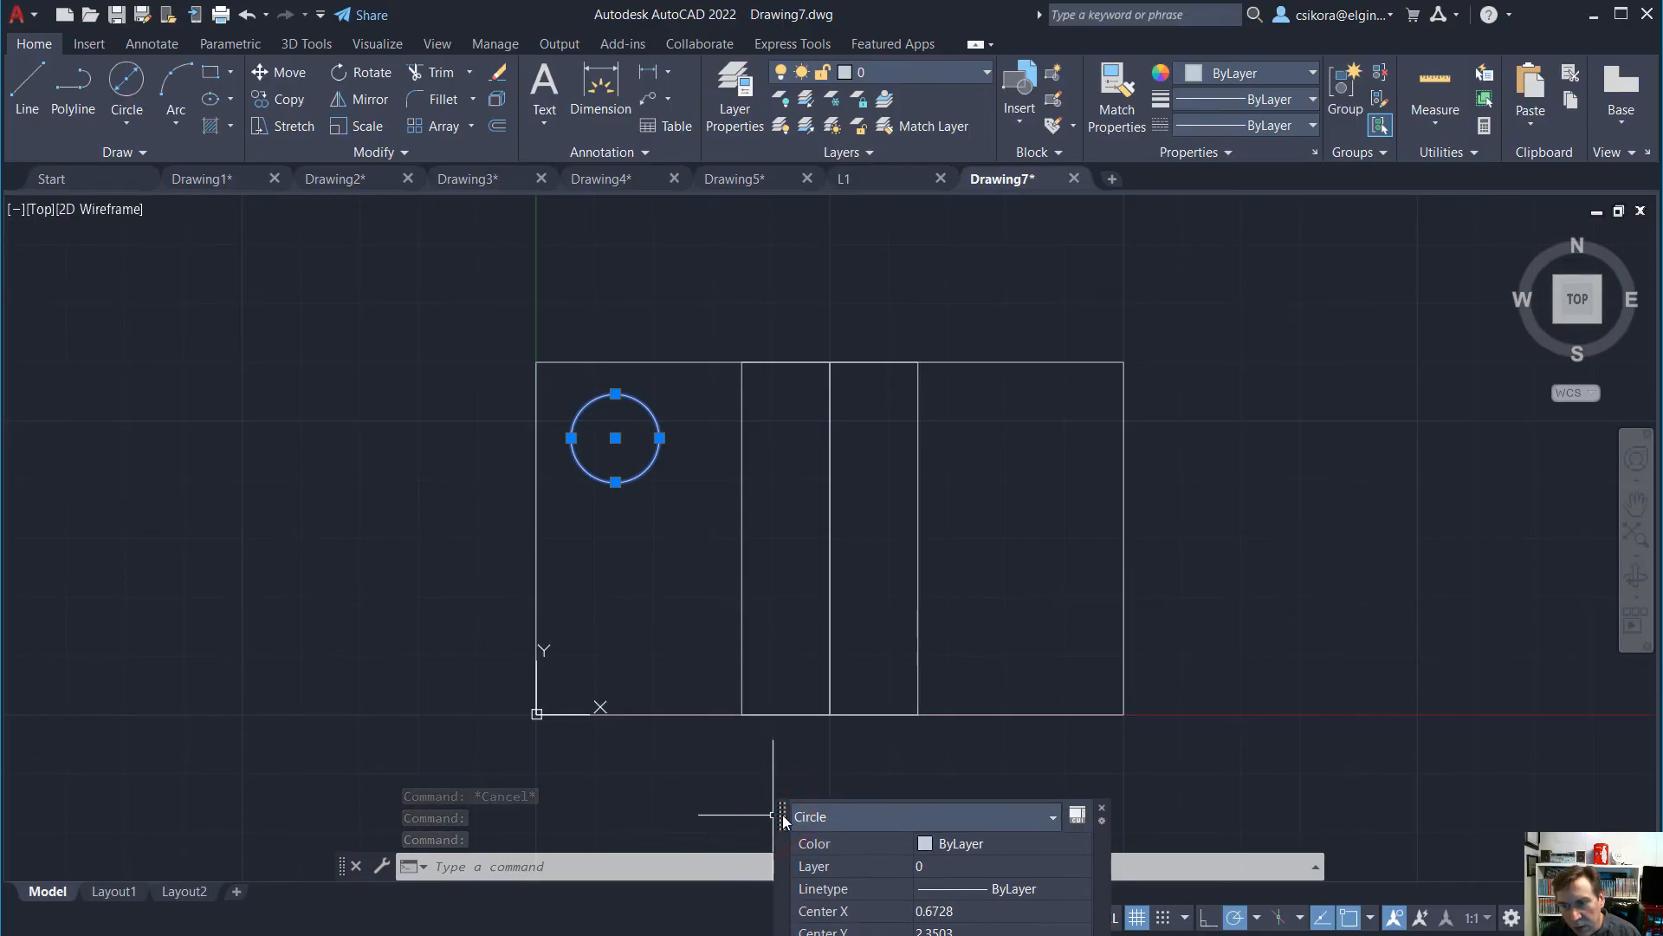
mouse_move(784, 818)
mouse_down()
mouse_move(827, 511)
mouse_move(818, 455)
mouse_up()
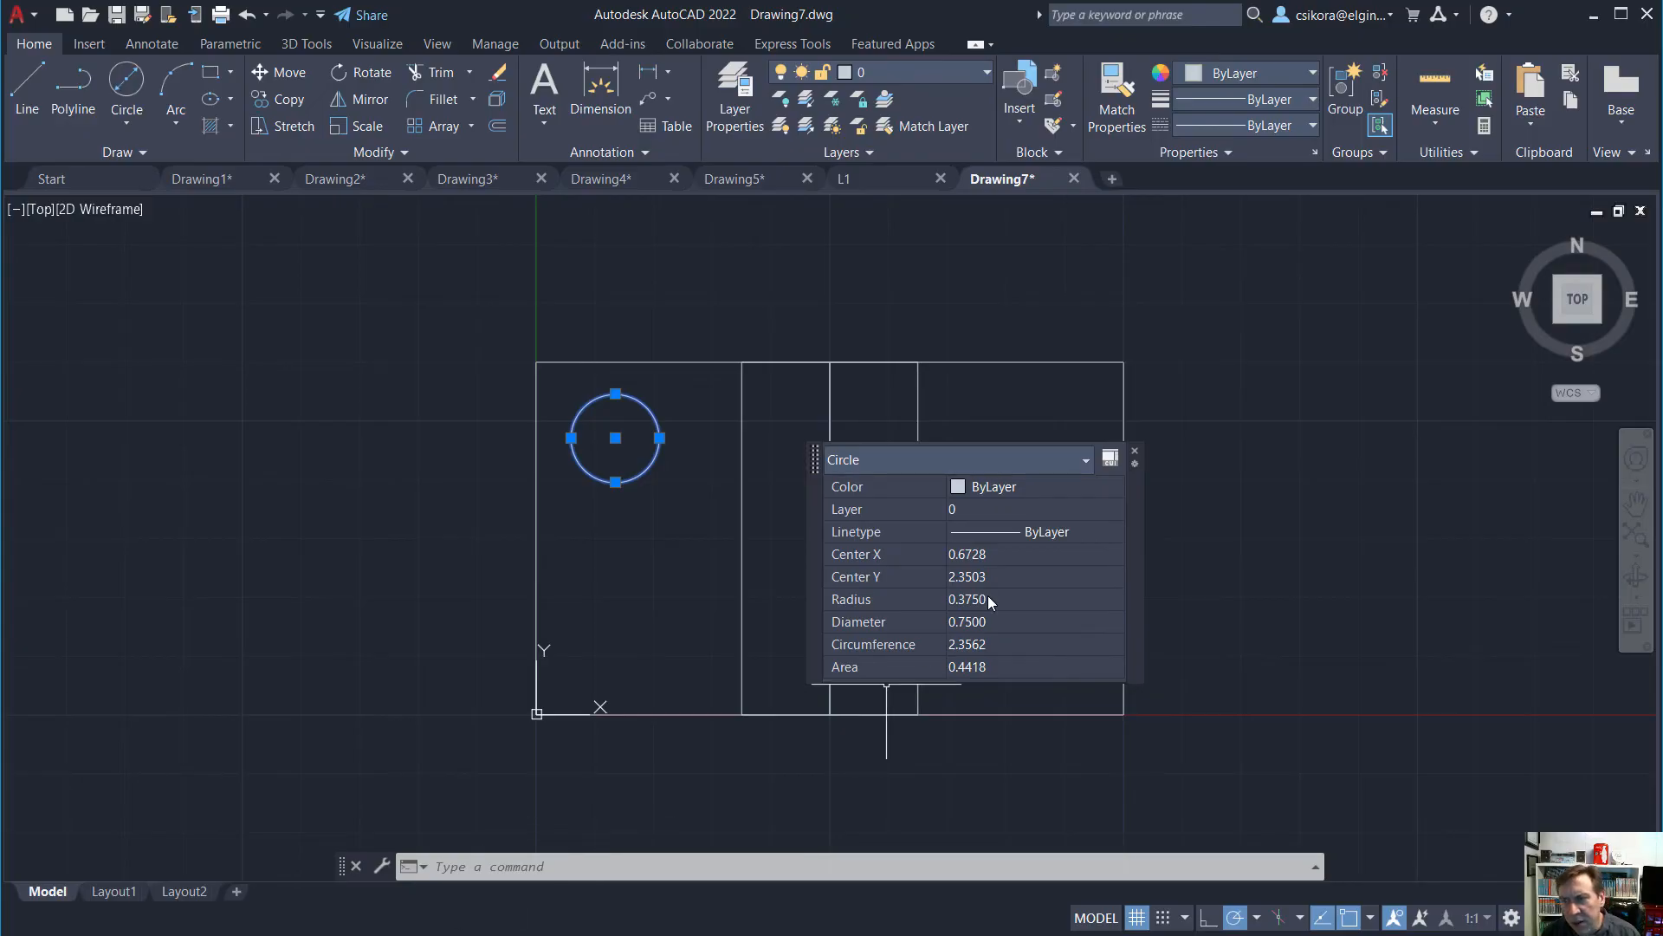
click(981, 622)
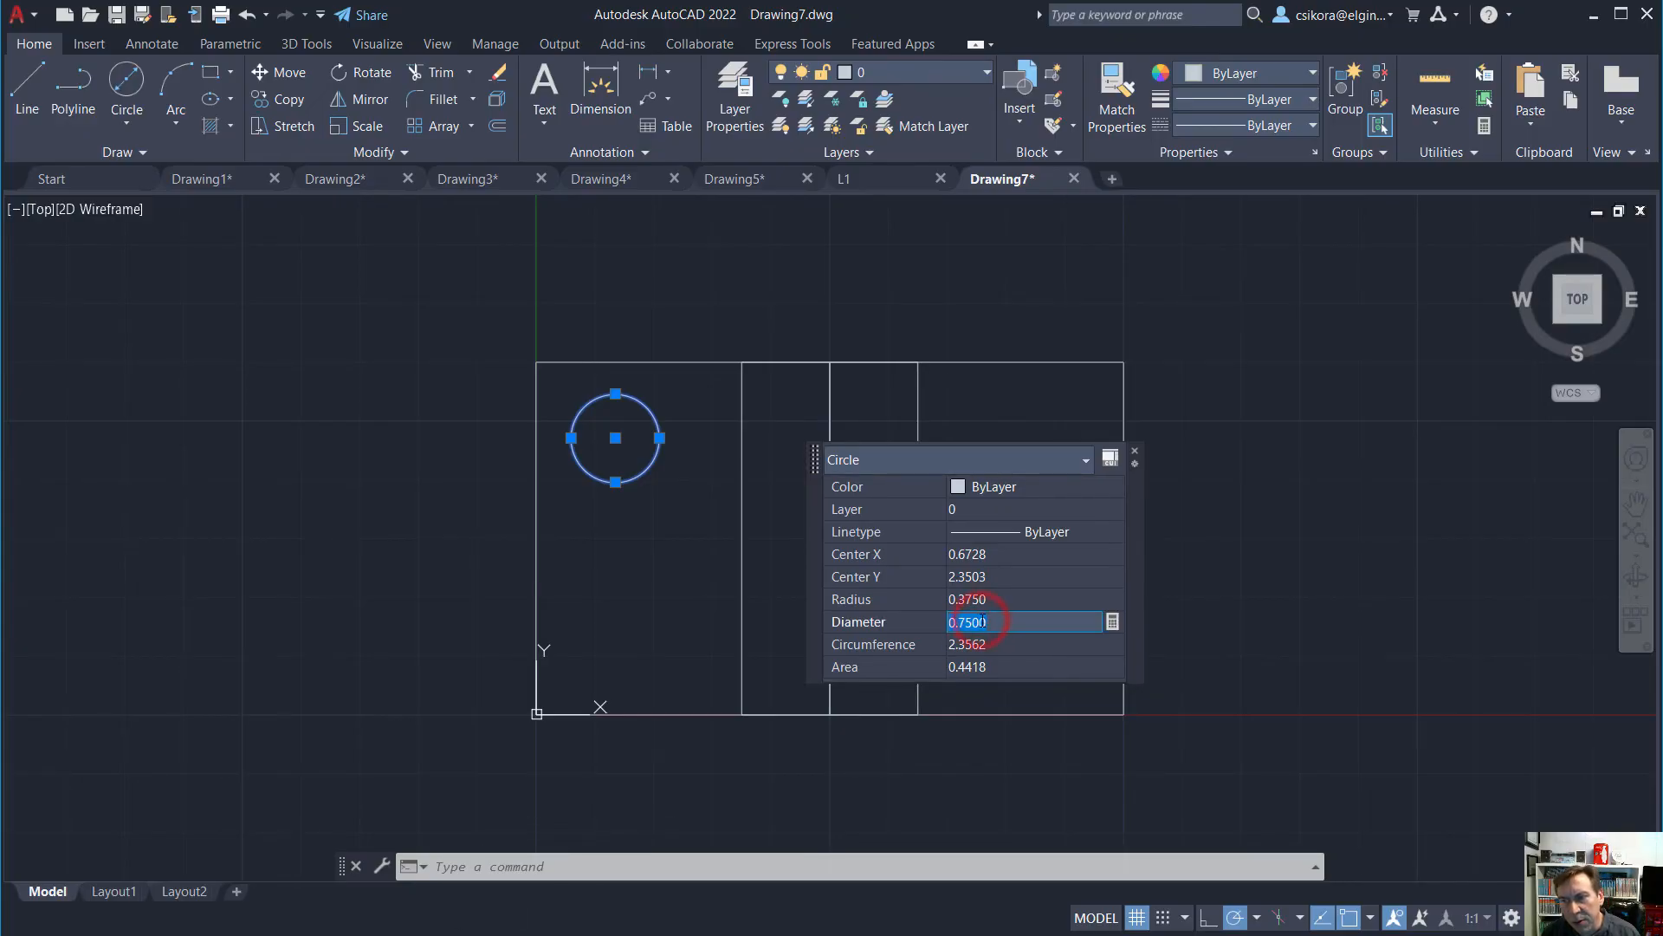
text(.5)
key(Tab)
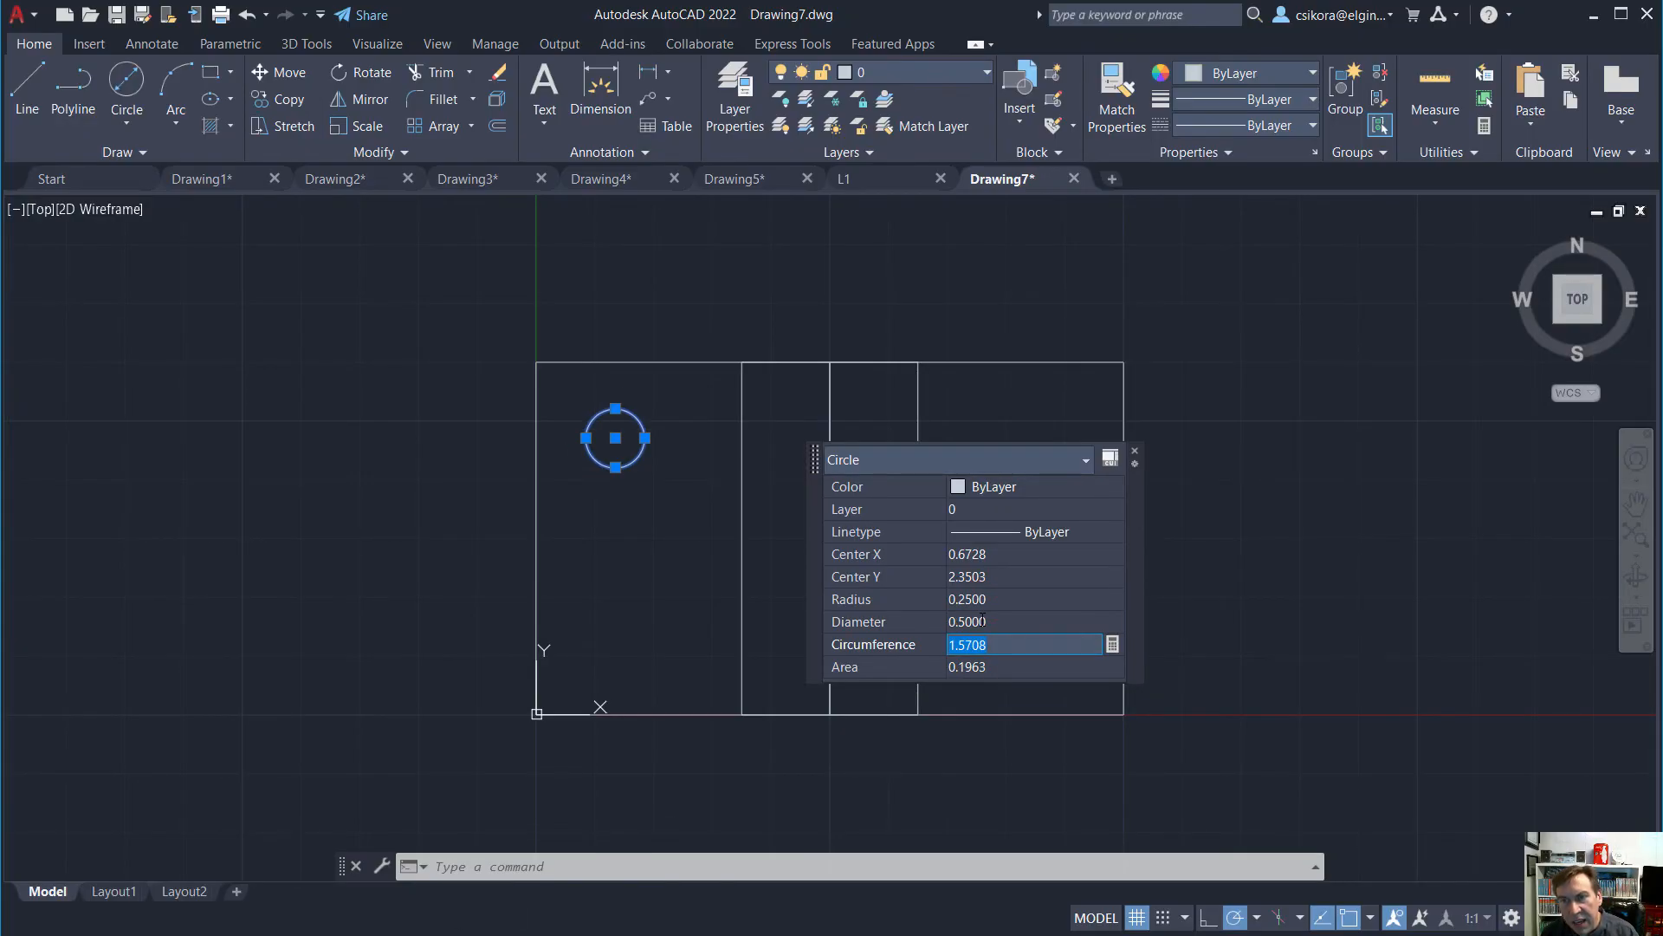
click(1135, 452)
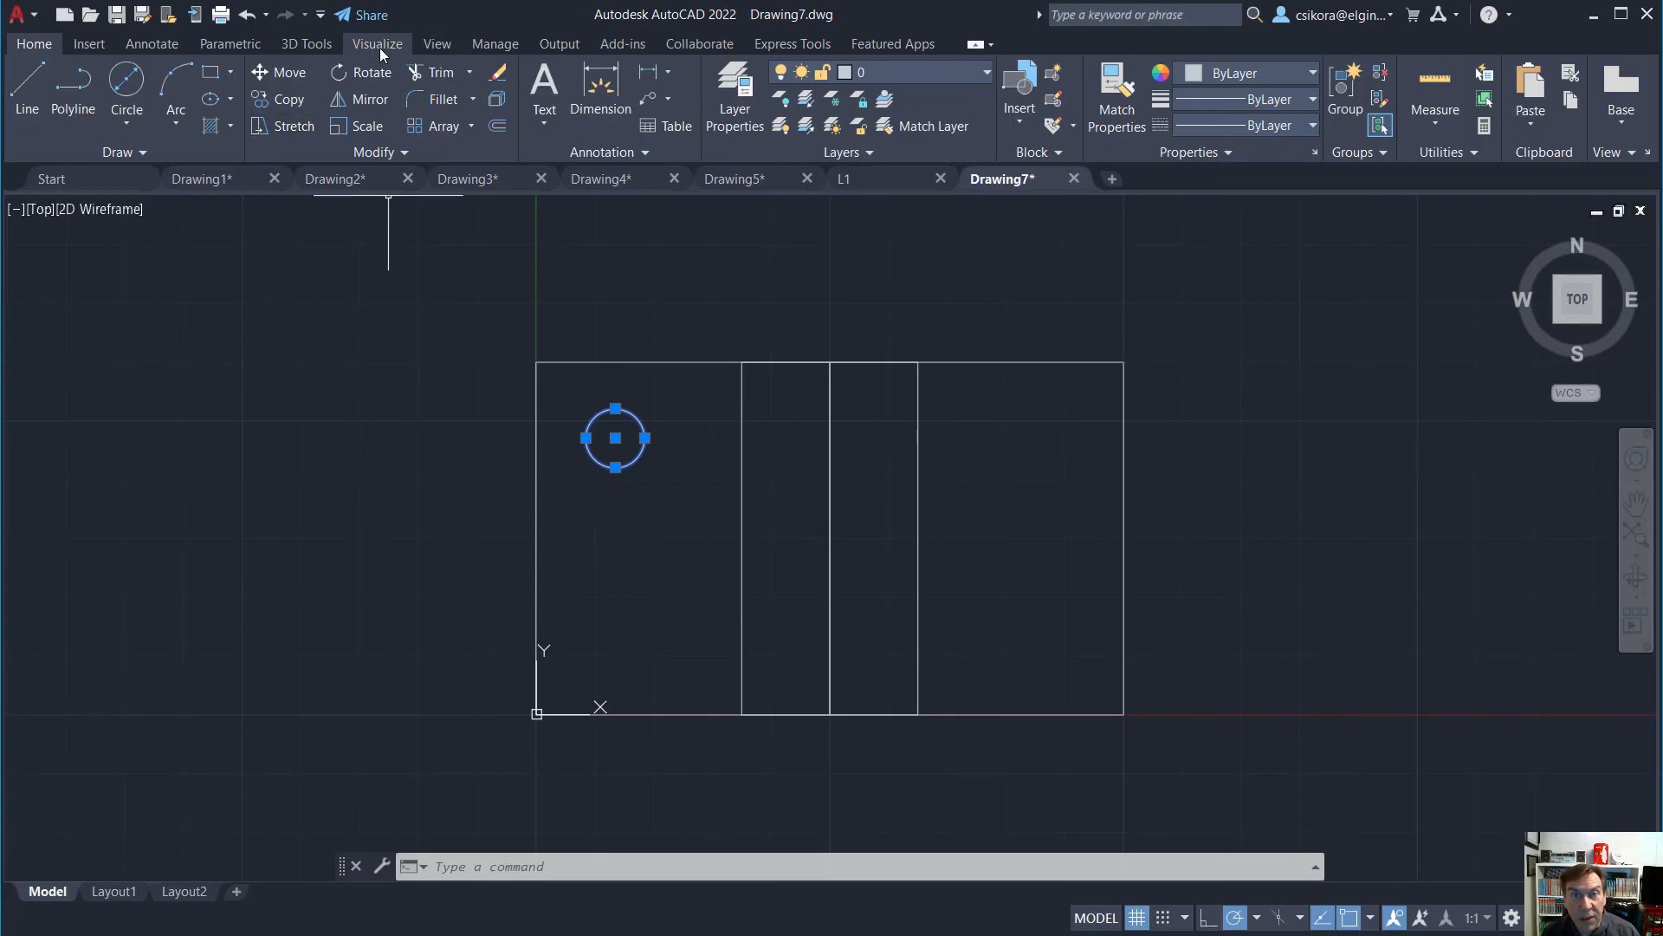
Auto-constrain all of the profile geometry, including the outer block, the two narrow rectangles and the circle
click(231, 44)
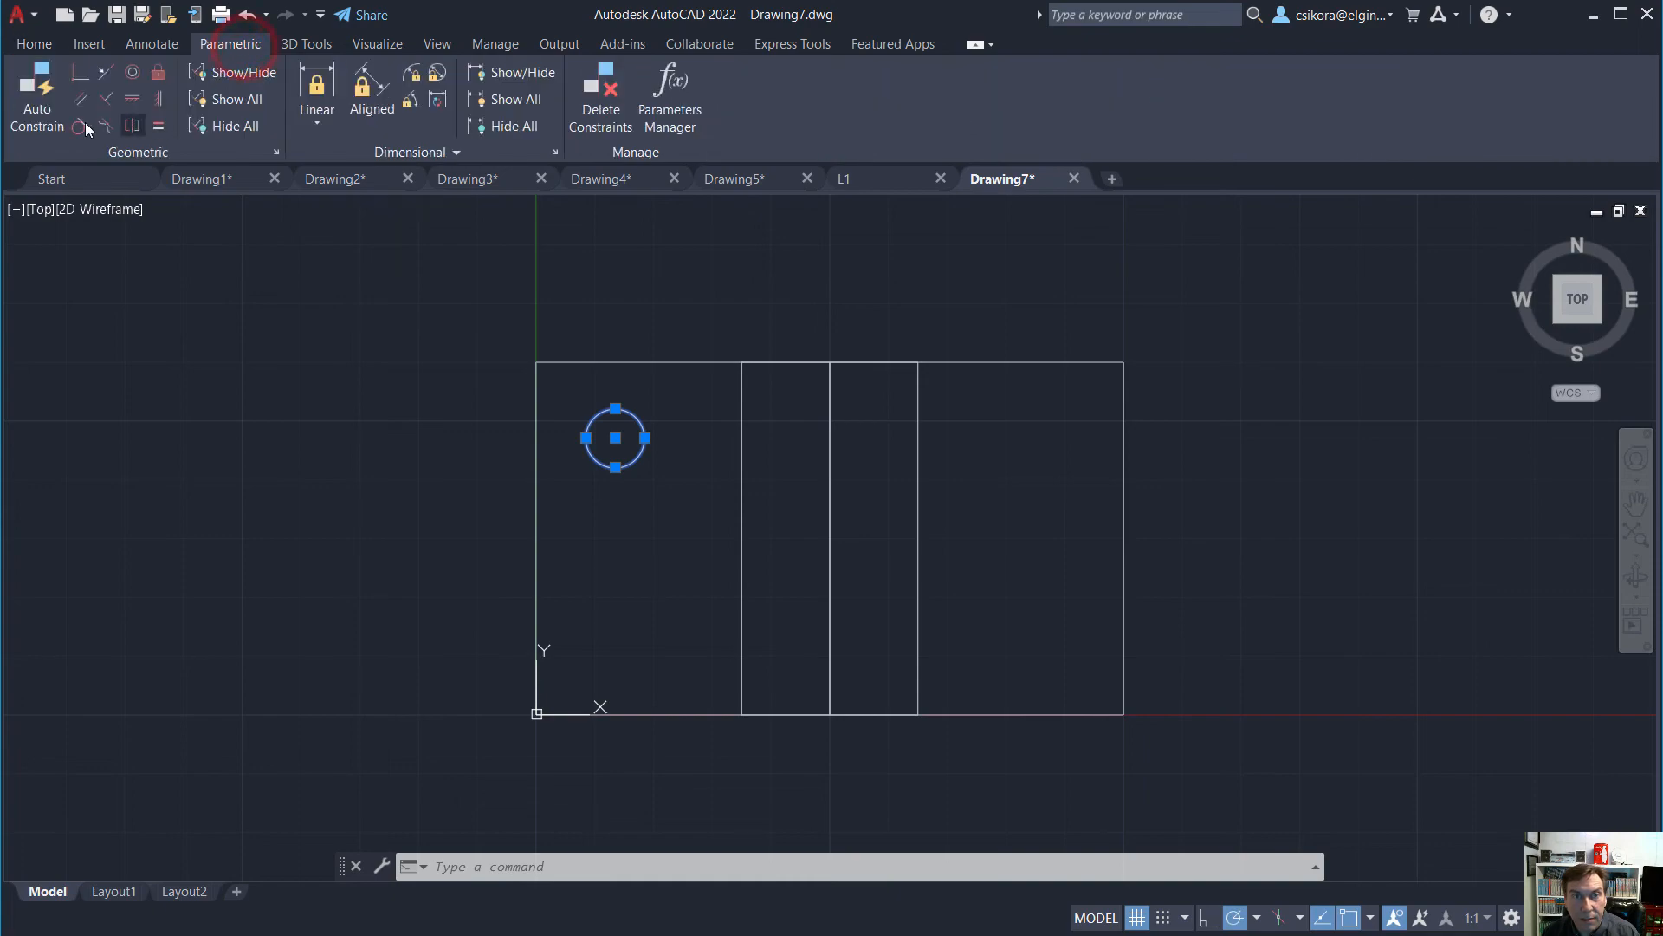
click(35, 106)
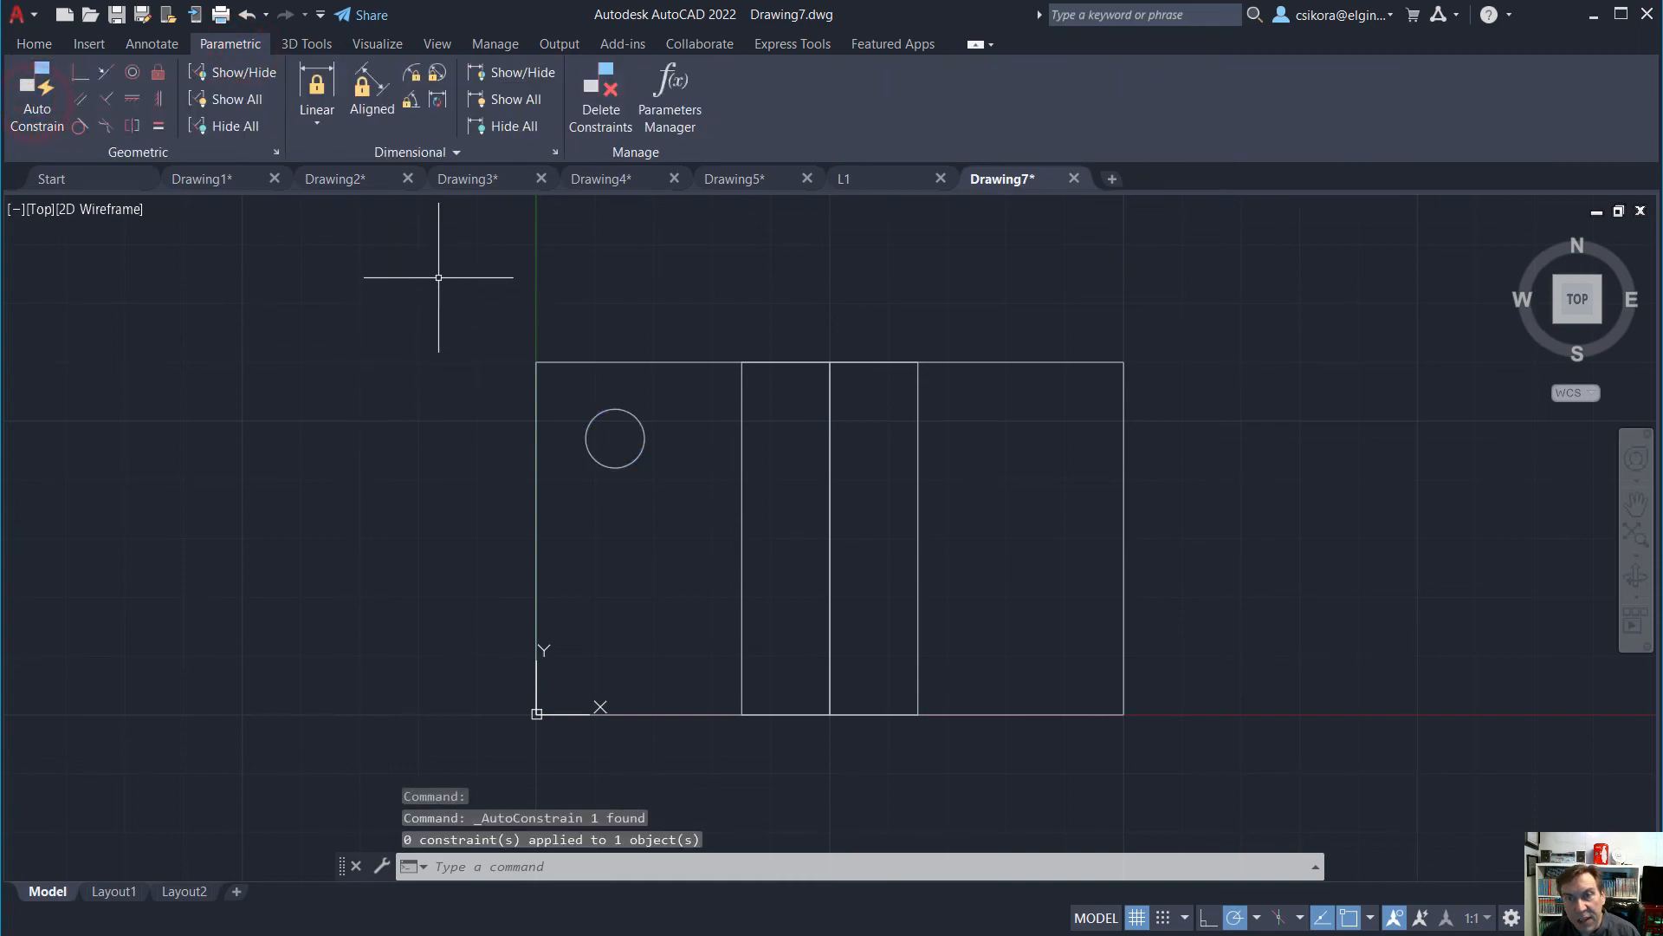
click(439, 275)
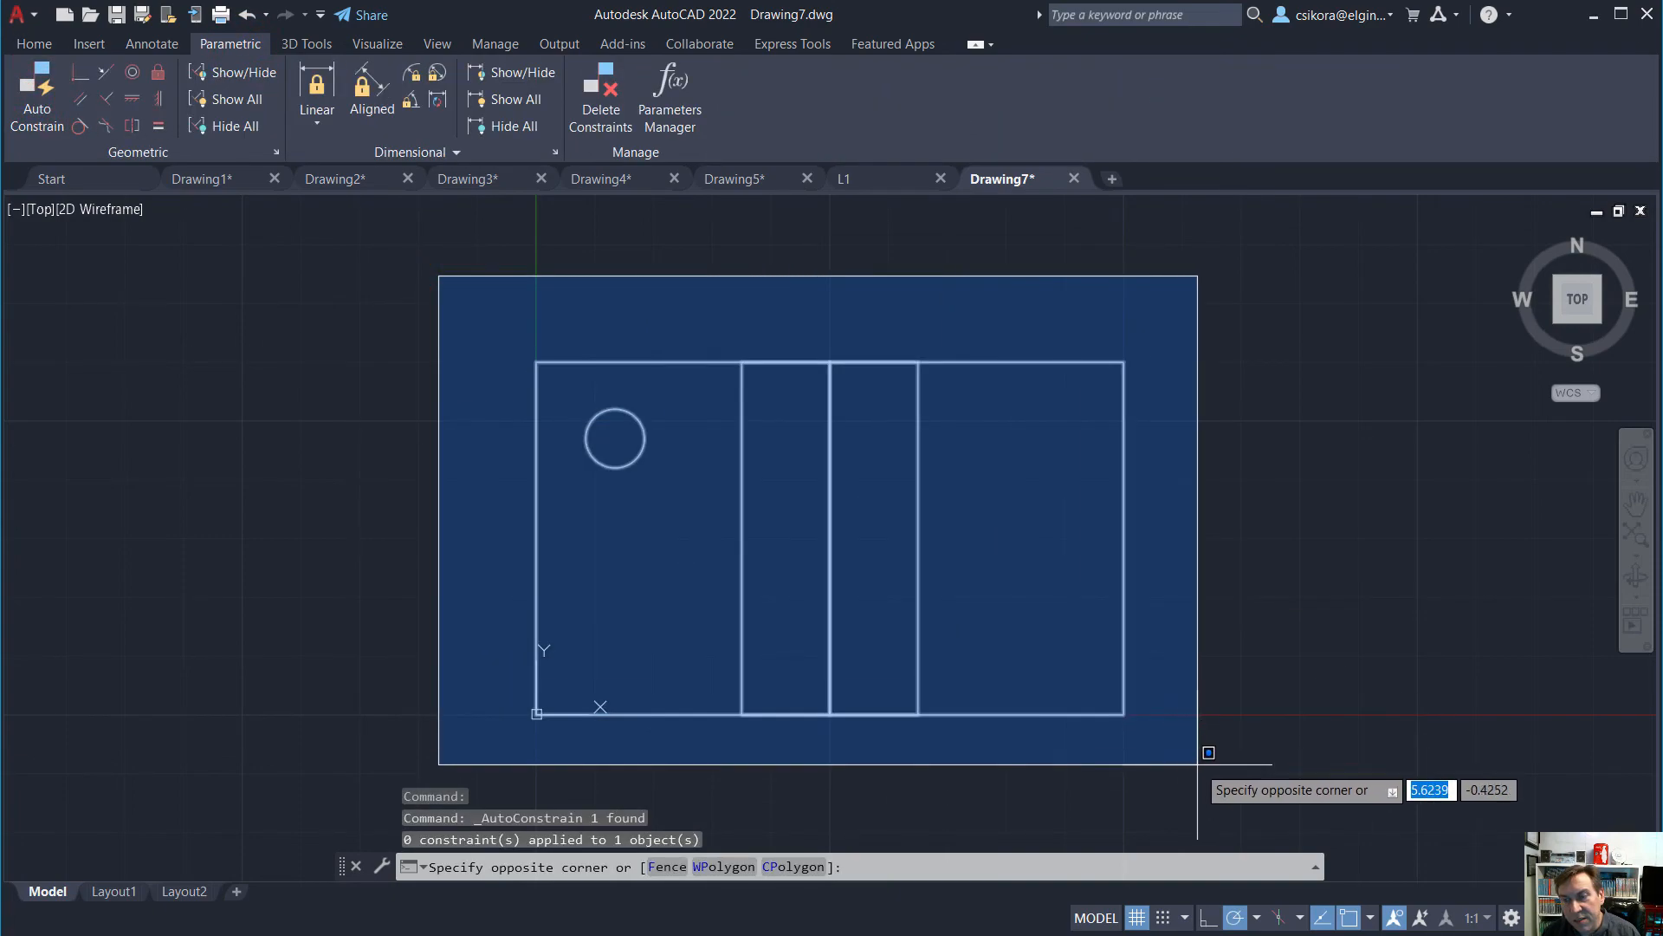
click(1196, 763)
key(Return)
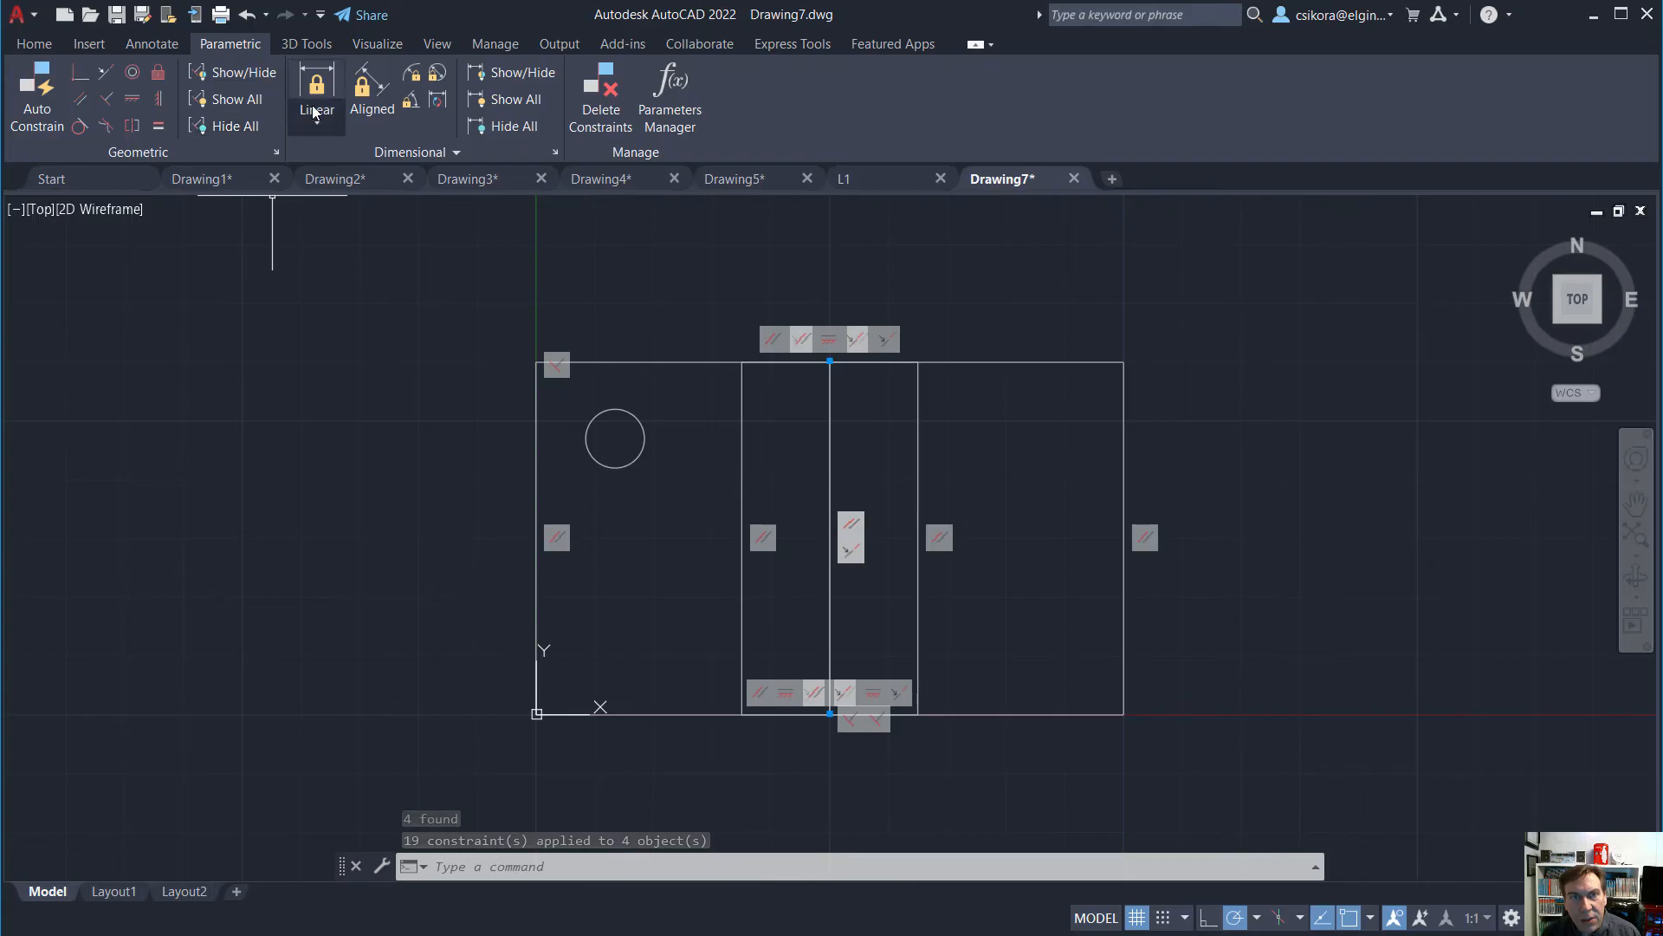
Apply Fix constraints to the block's lower-left corner and to the point where the centreline meets its lower edge
click(159, 75)
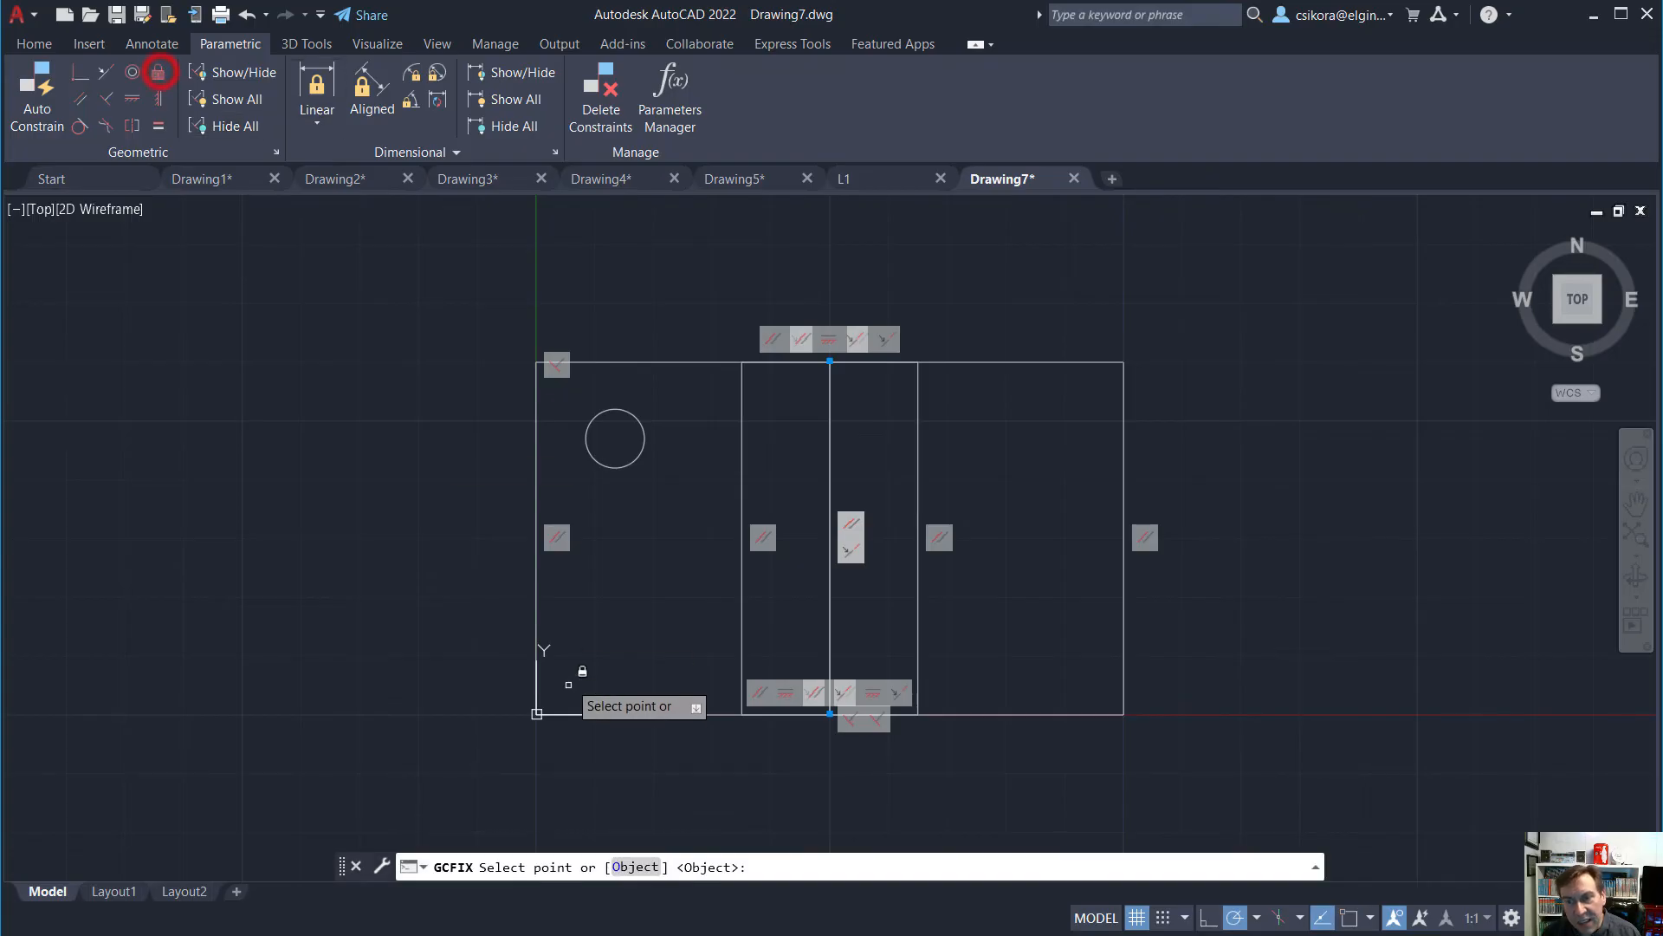
click(537, 715)
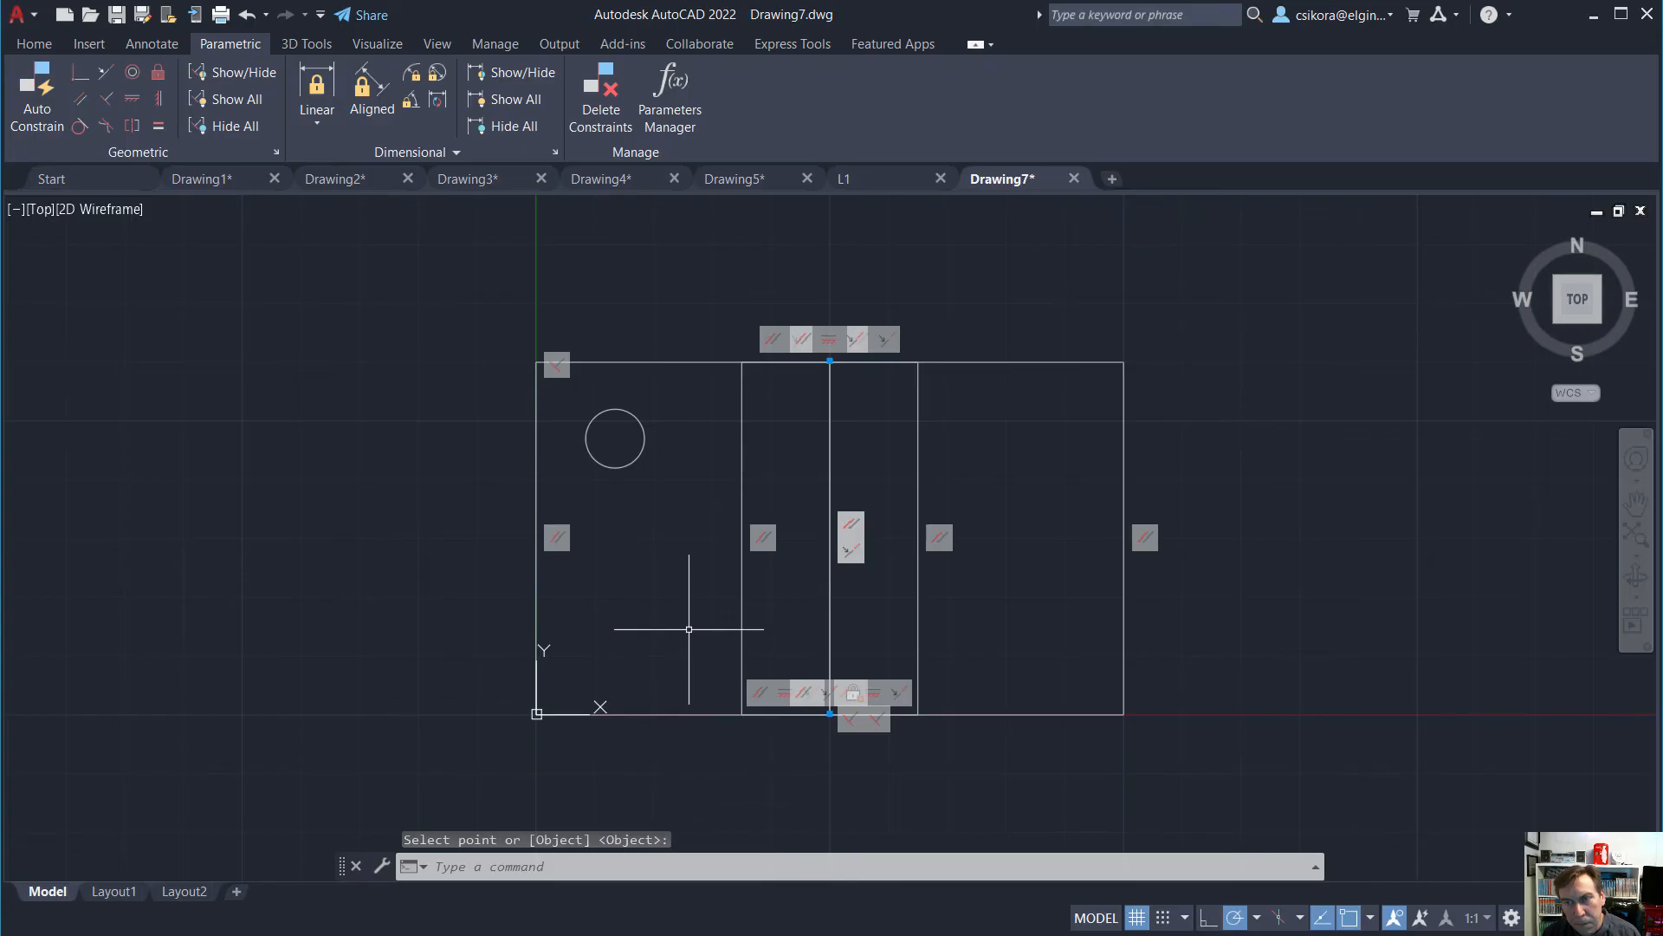
click(159, 73)
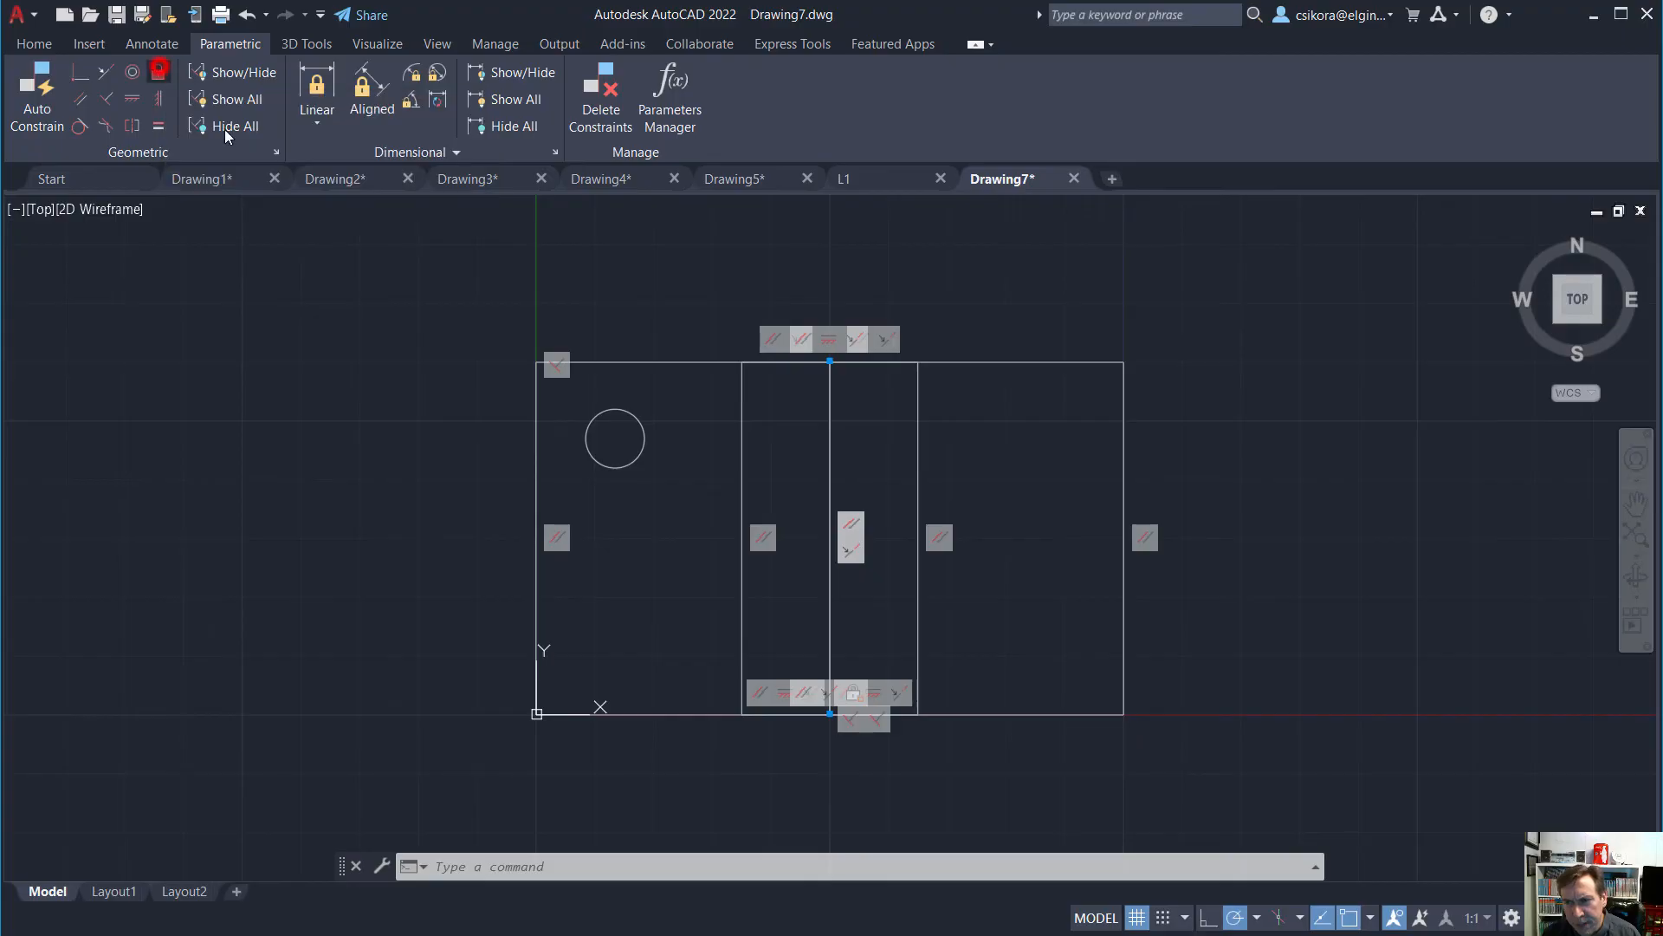
click(830, 713)
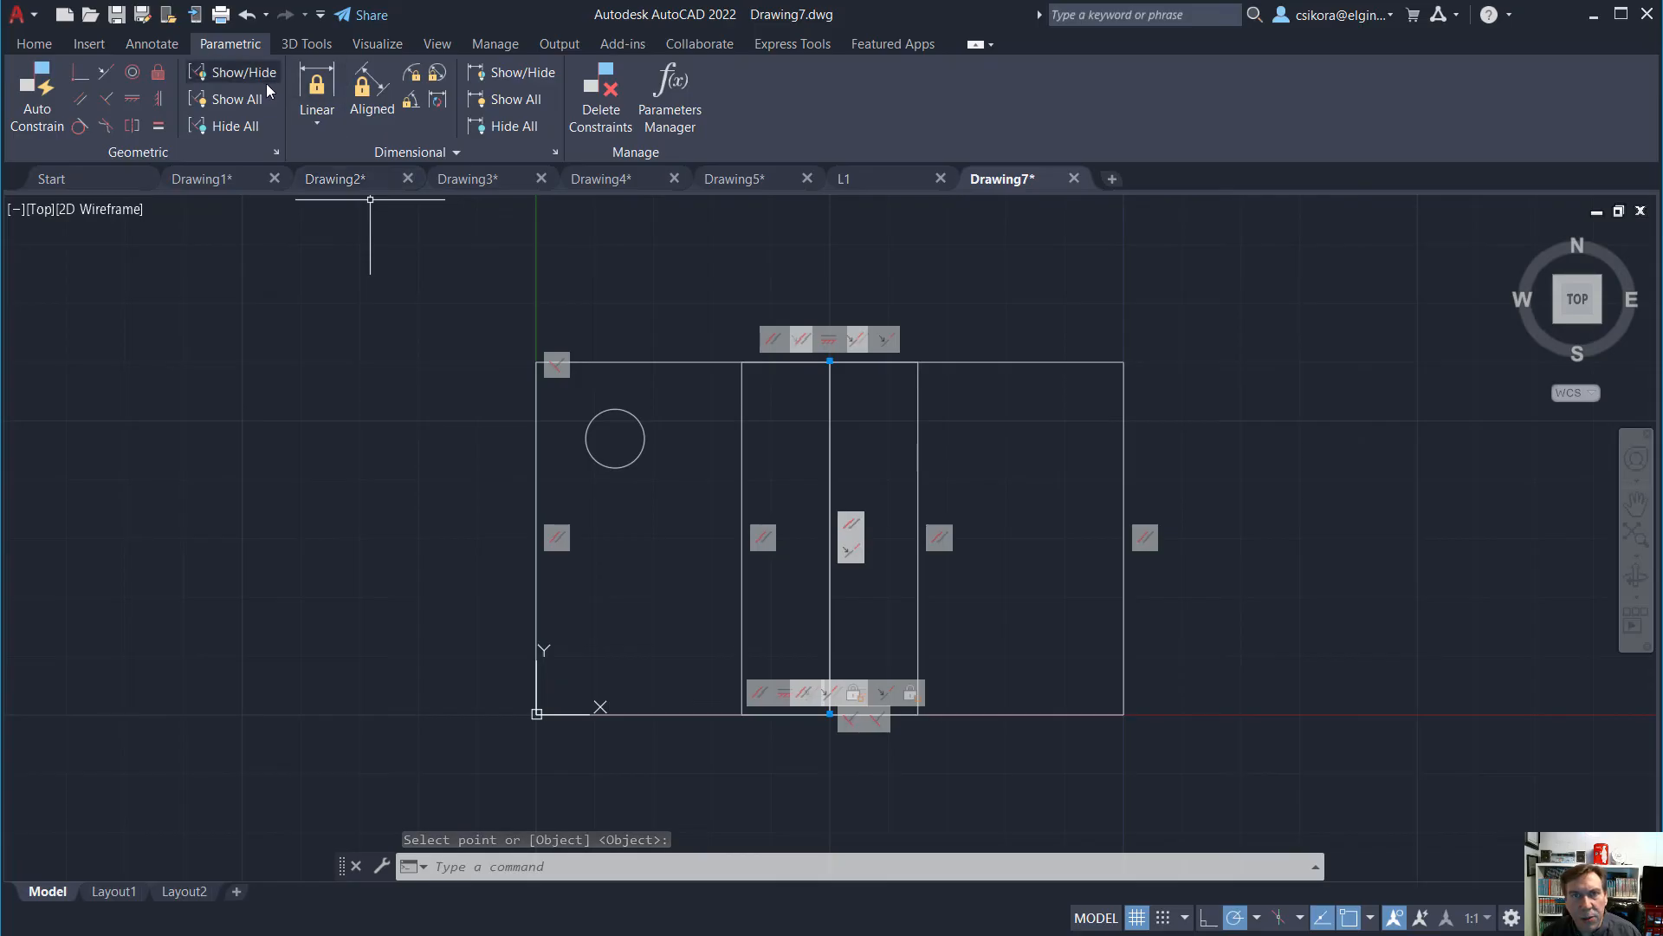
Try a 0.75 vertical linear constraint between the circle's centre and the block's upper-left corner, and undo it
click(318, 84)
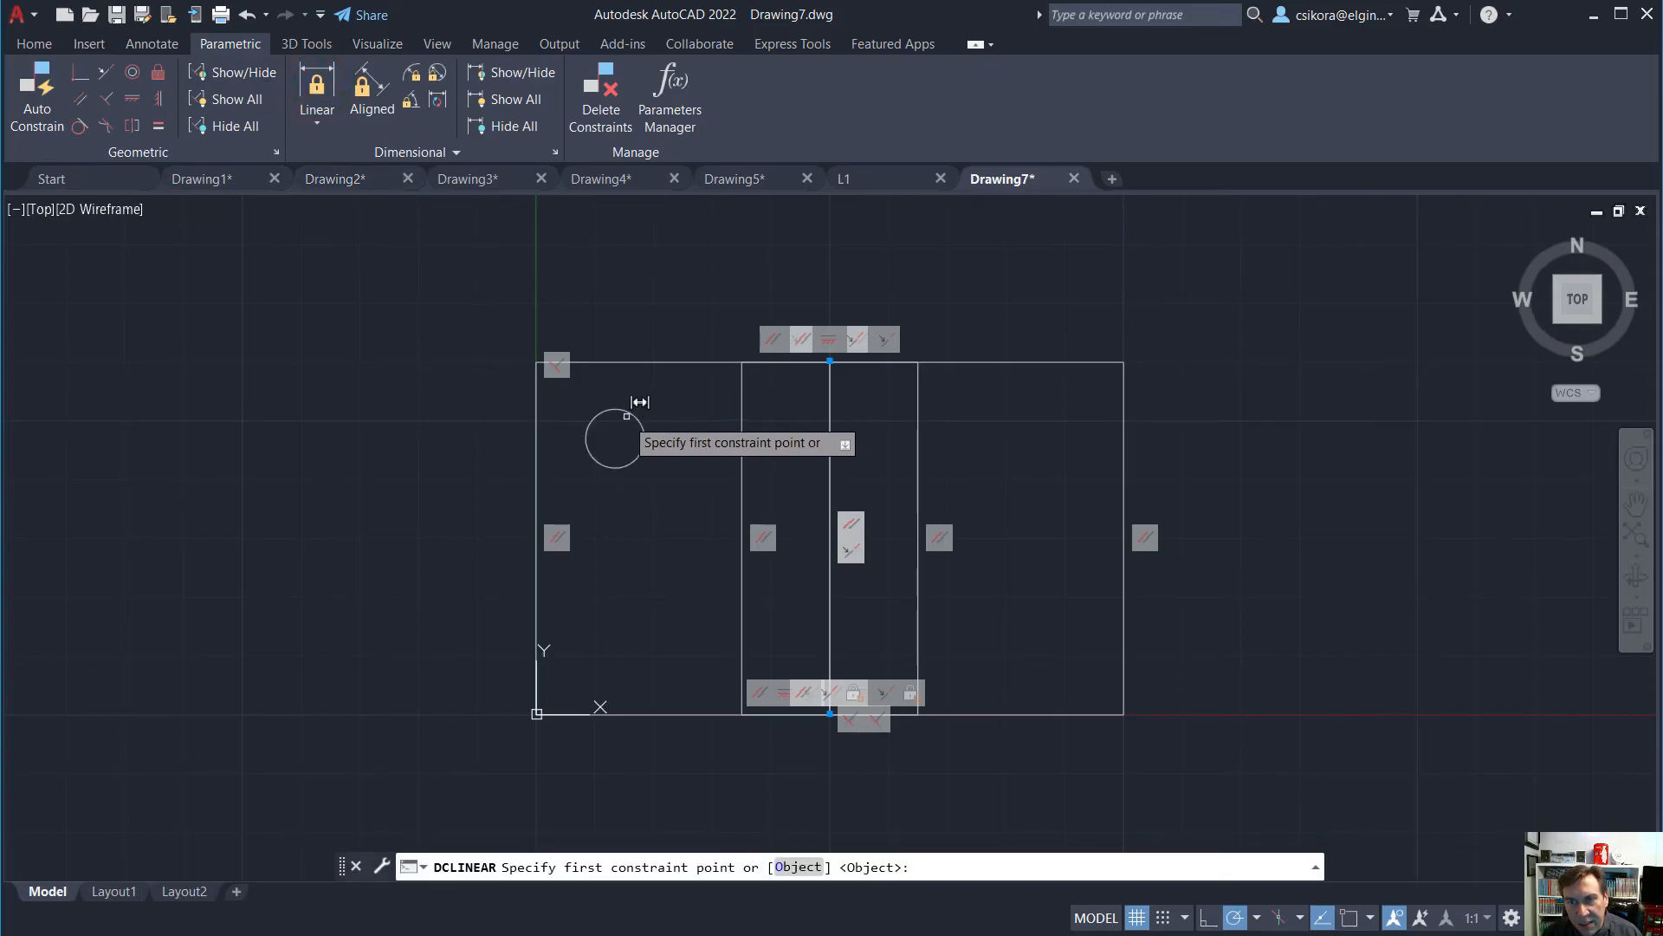
click(630, 414)
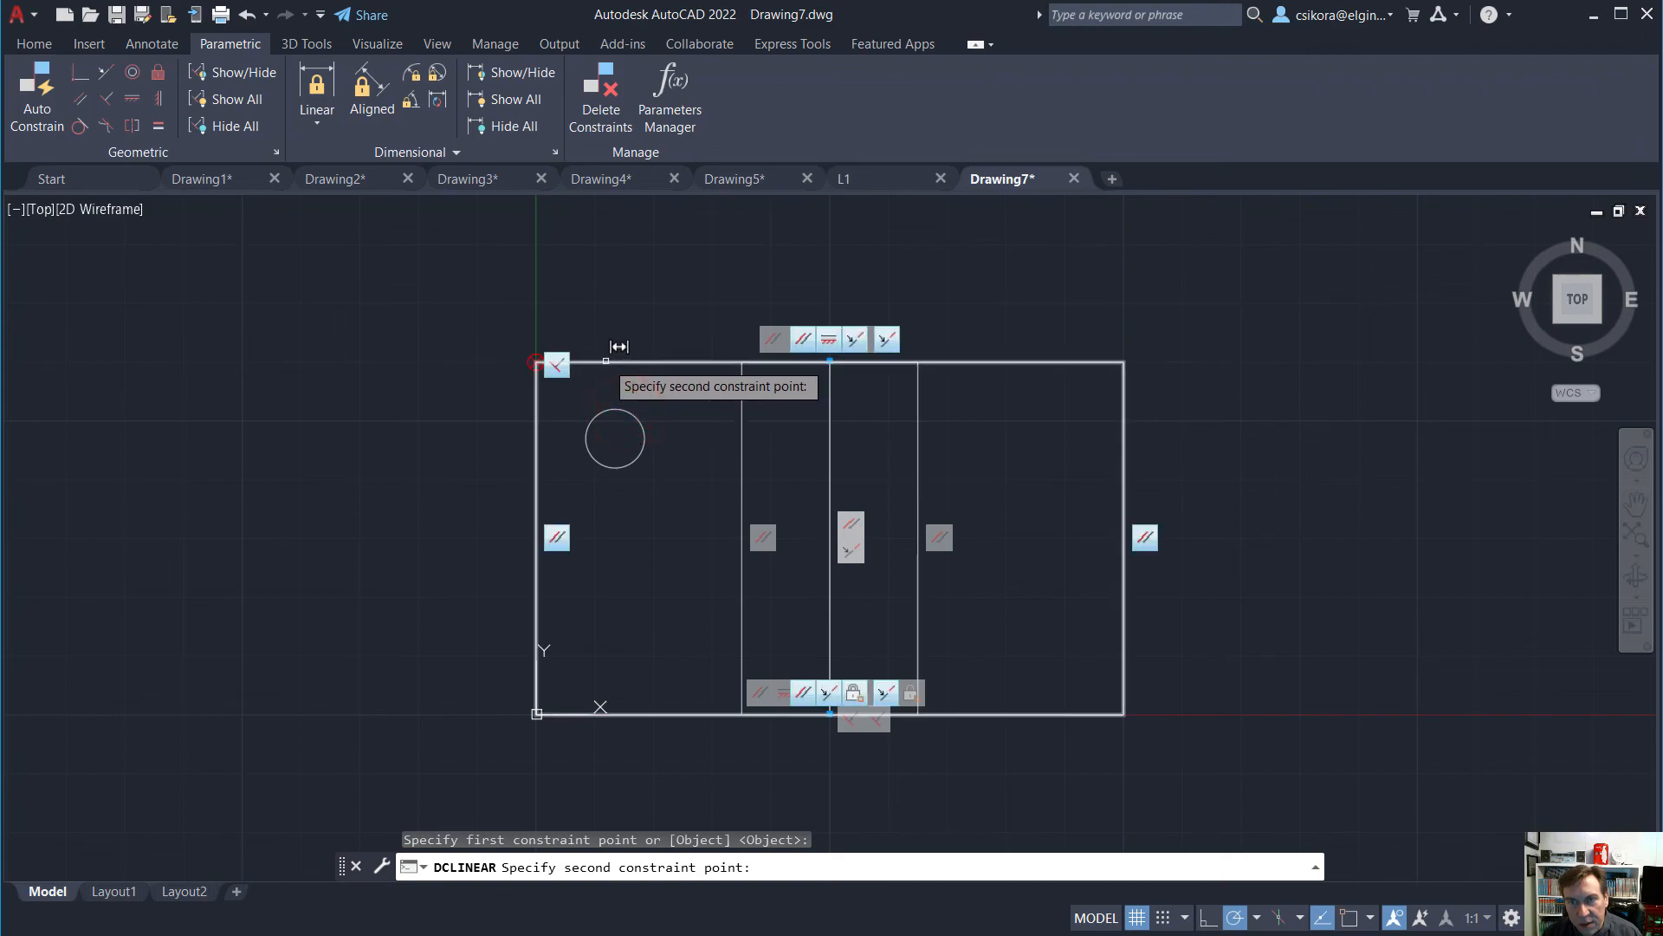
click(606, 361)
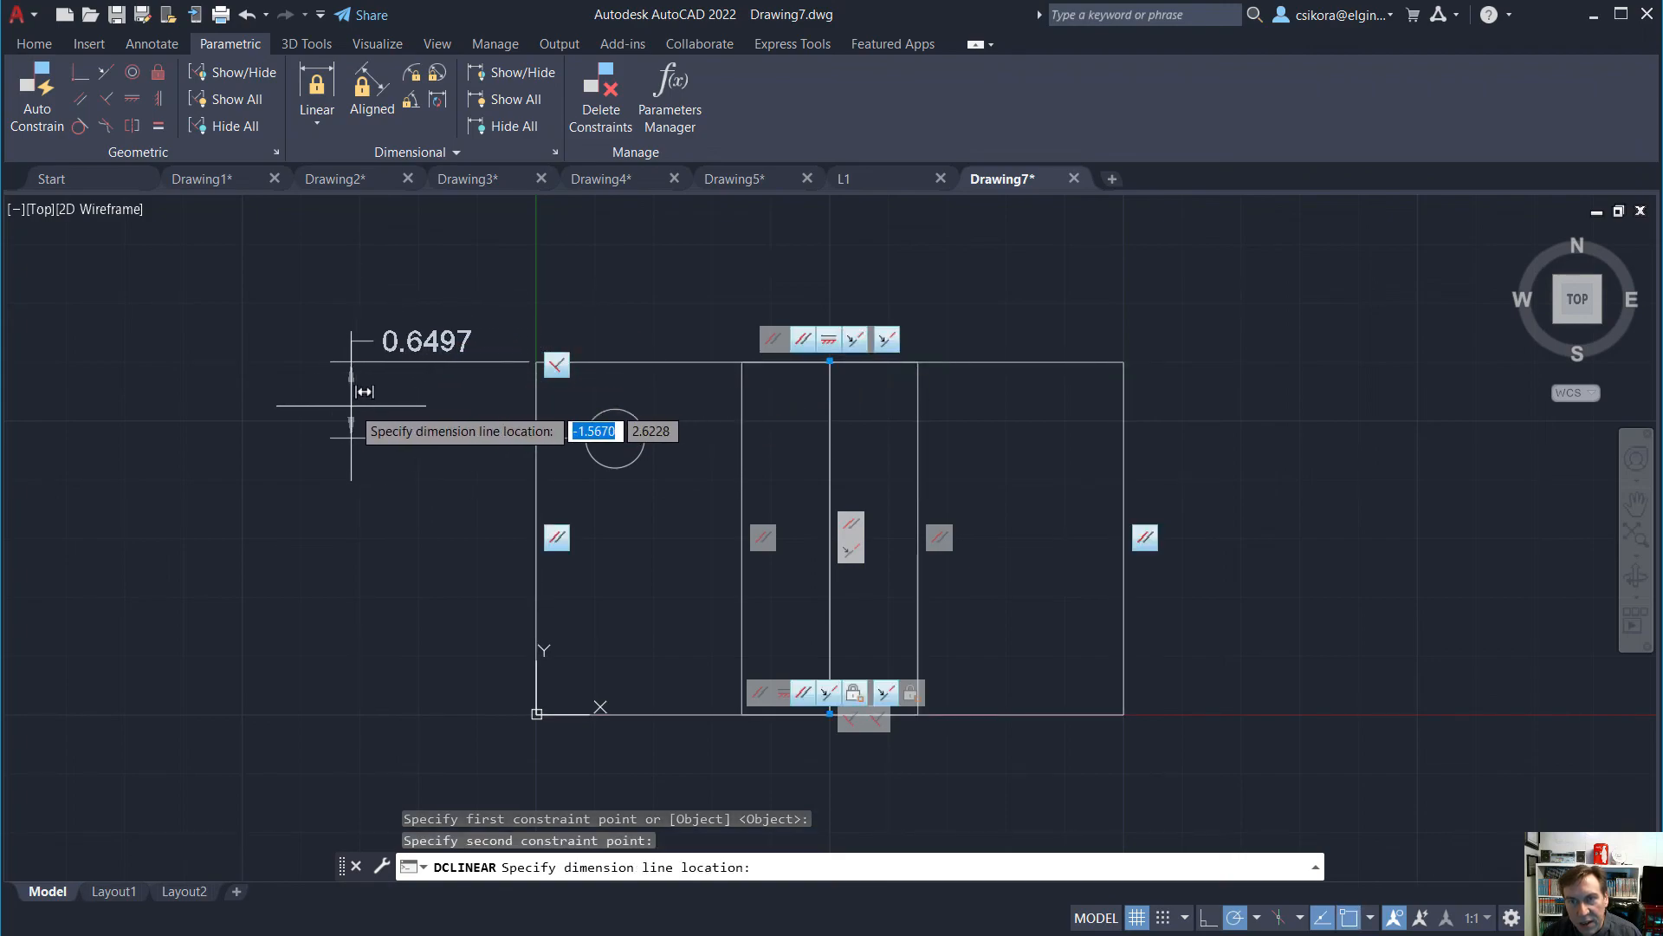
click(348, 400)
text(.75)
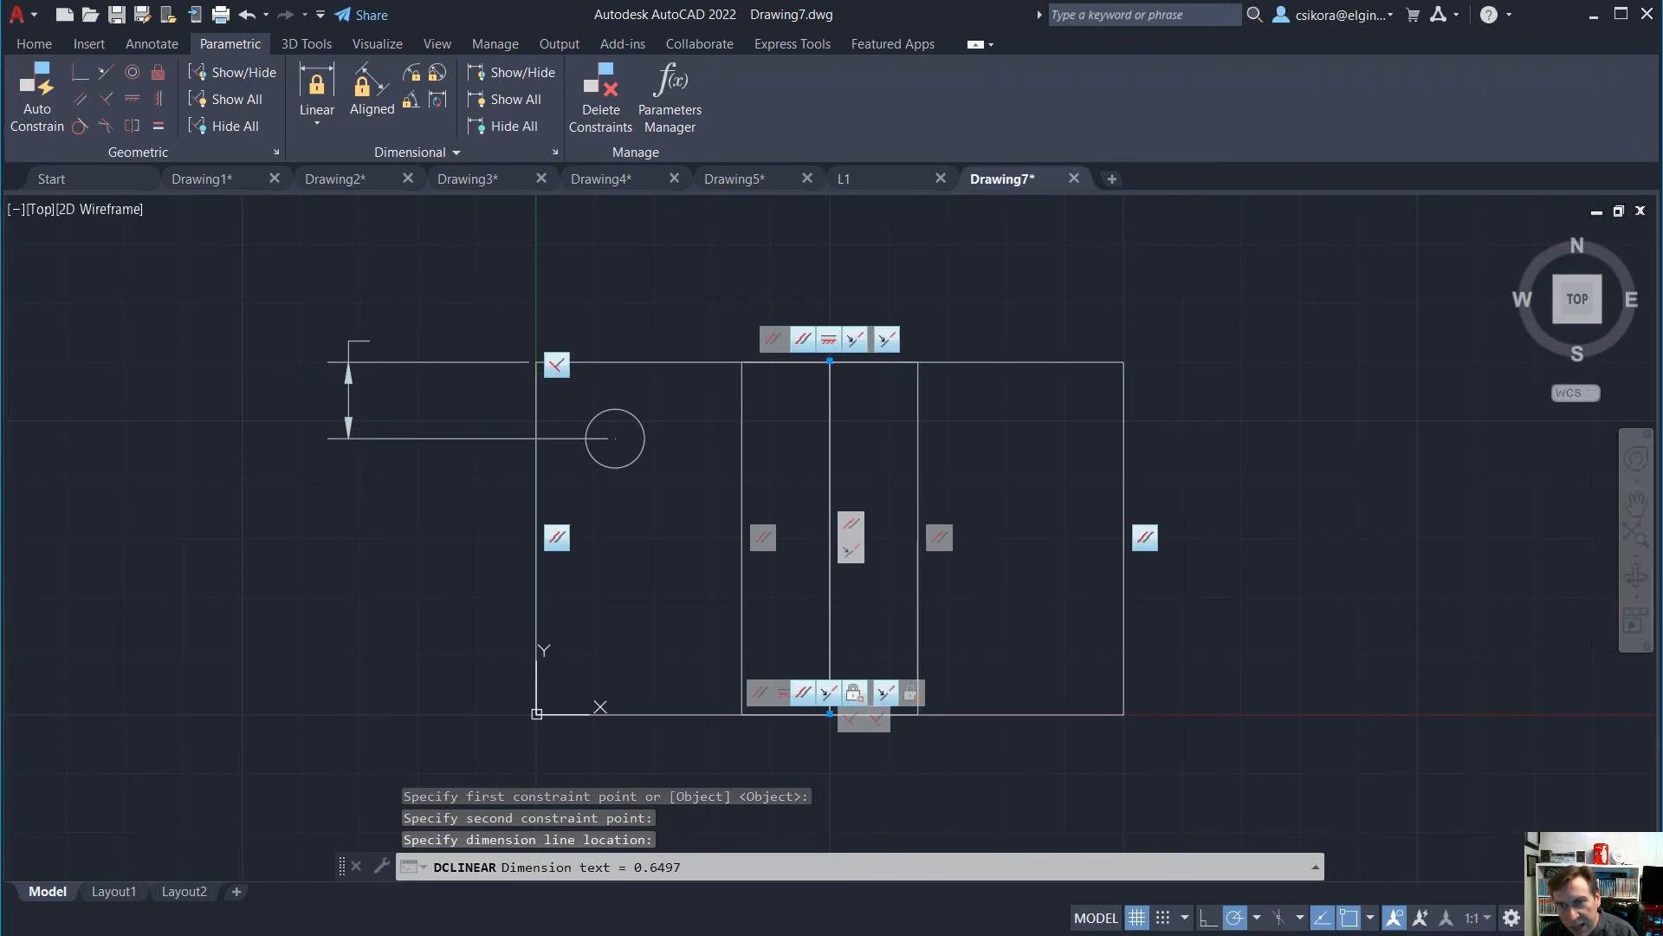
key(Return)
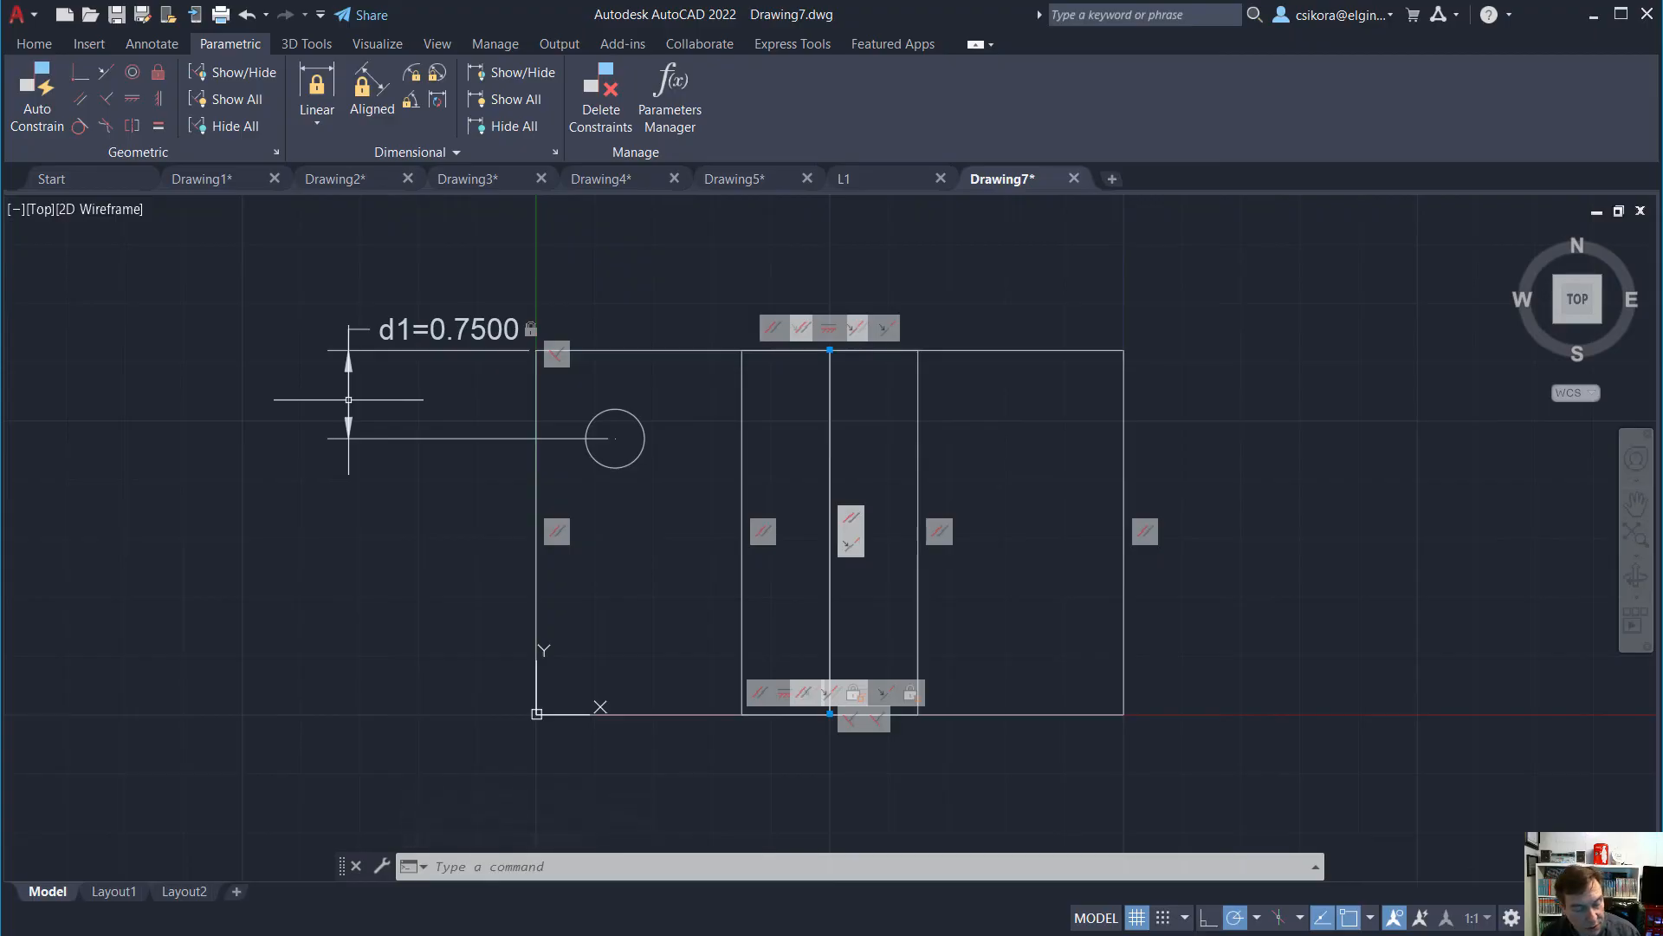
click(246, 16)
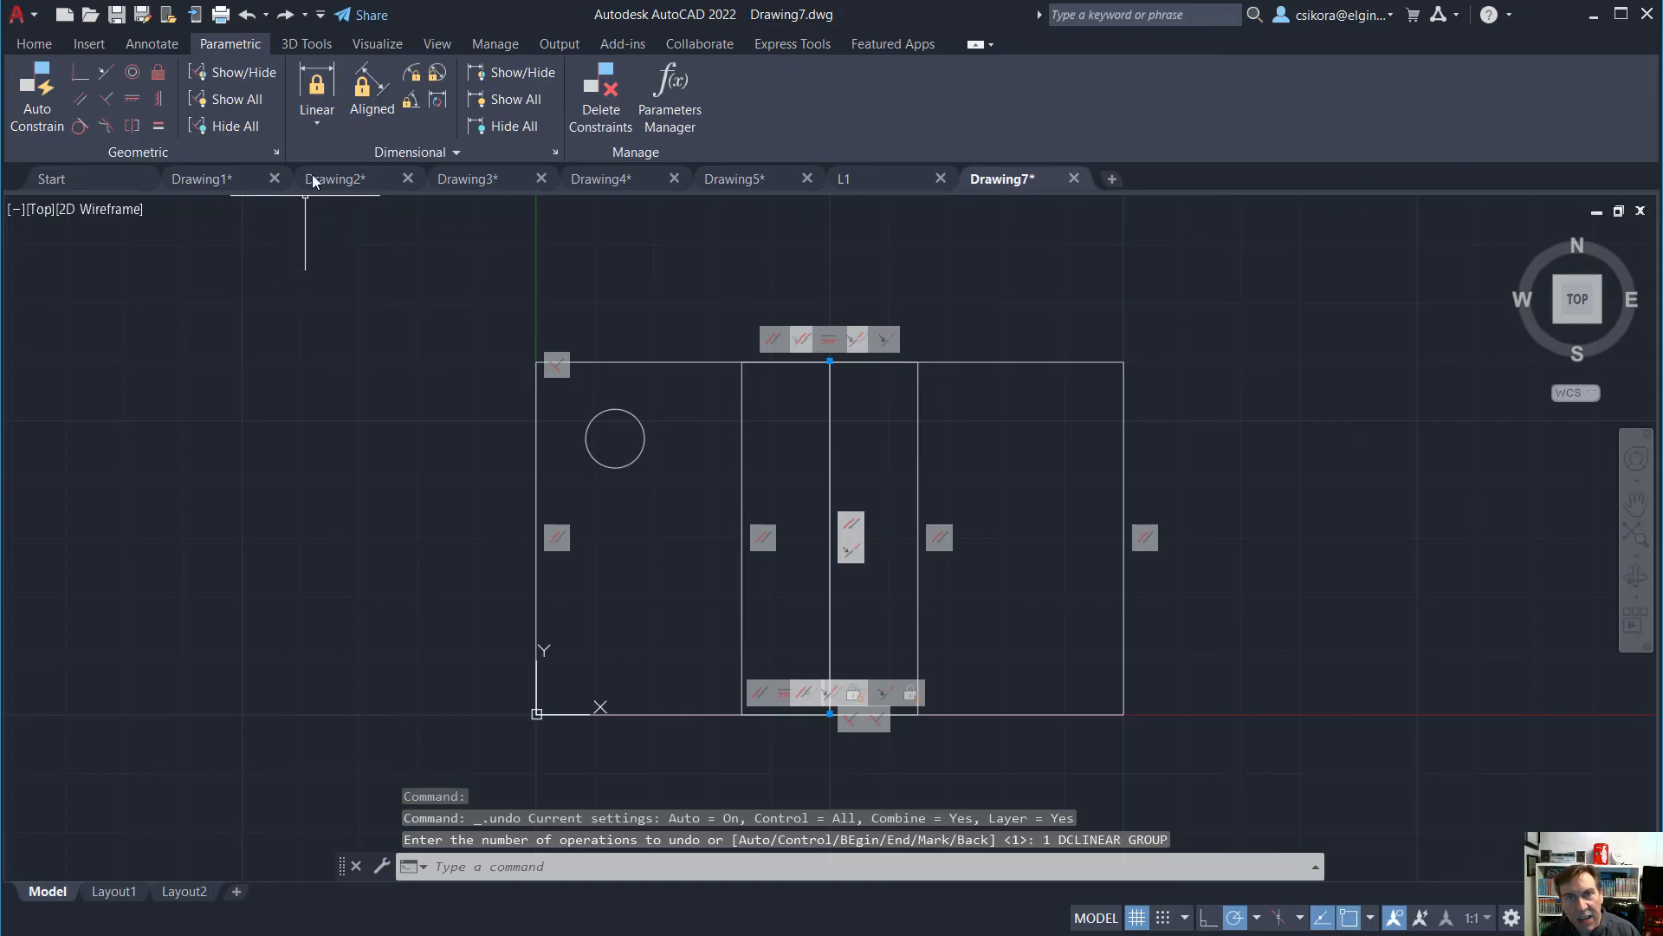
Add a vertical linear dimensional constraint between the block's two left corners, placed outside the block, accepting the default value
click(319, 87)
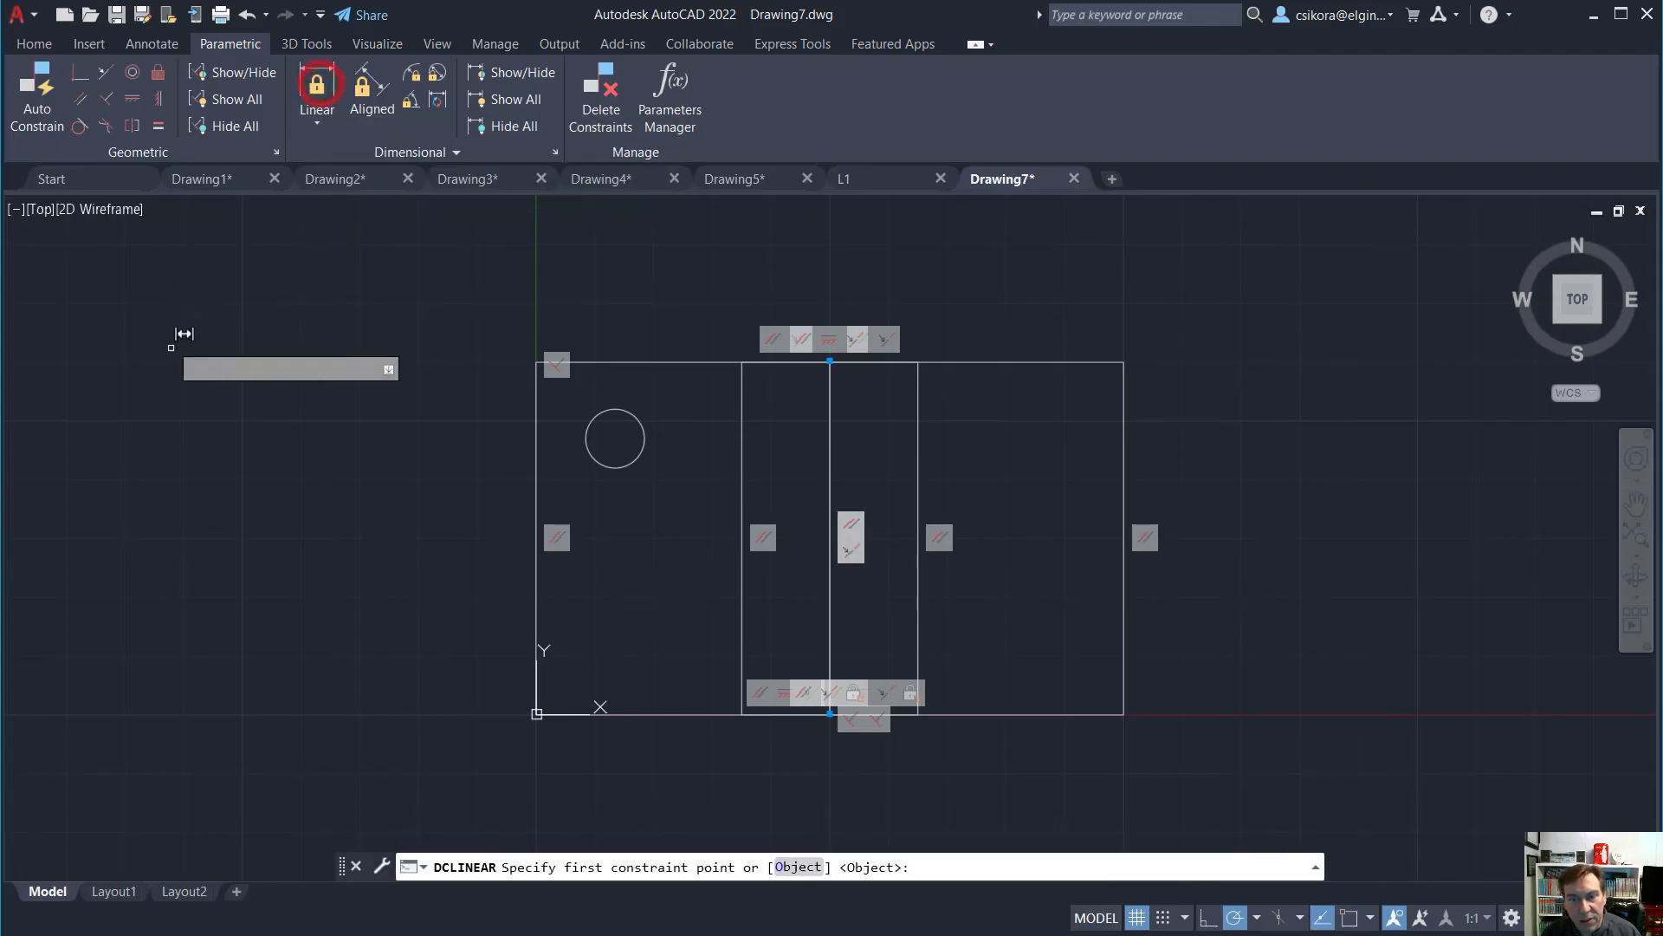
click(537, 715)
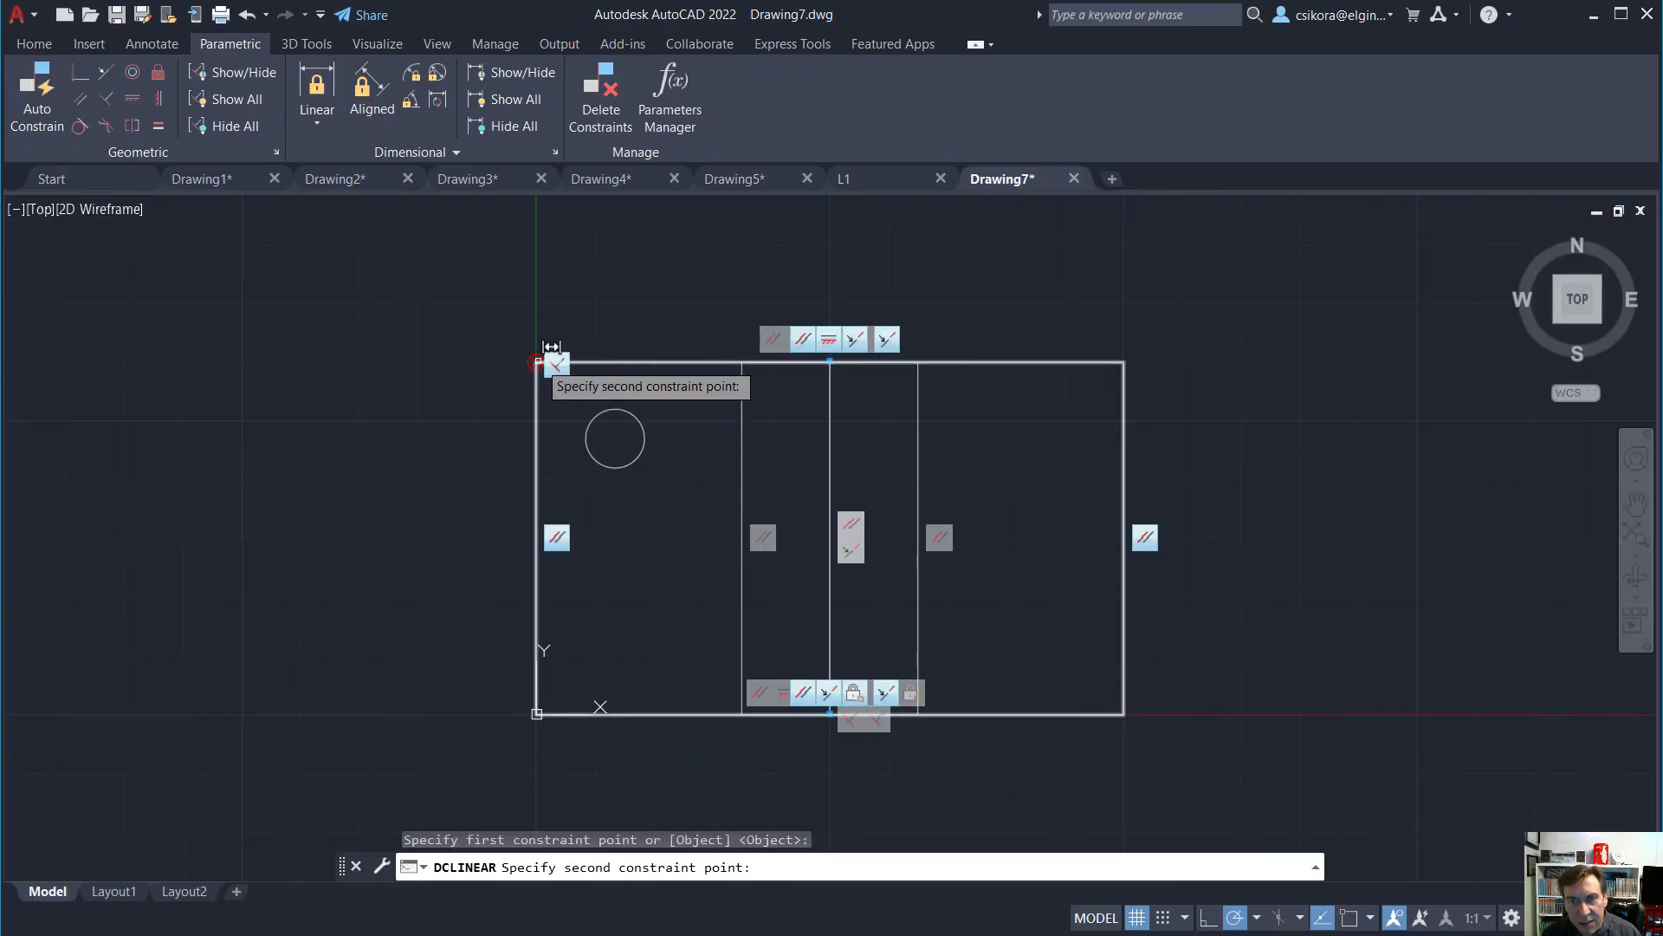
click(537, 362)
click(409, 468)
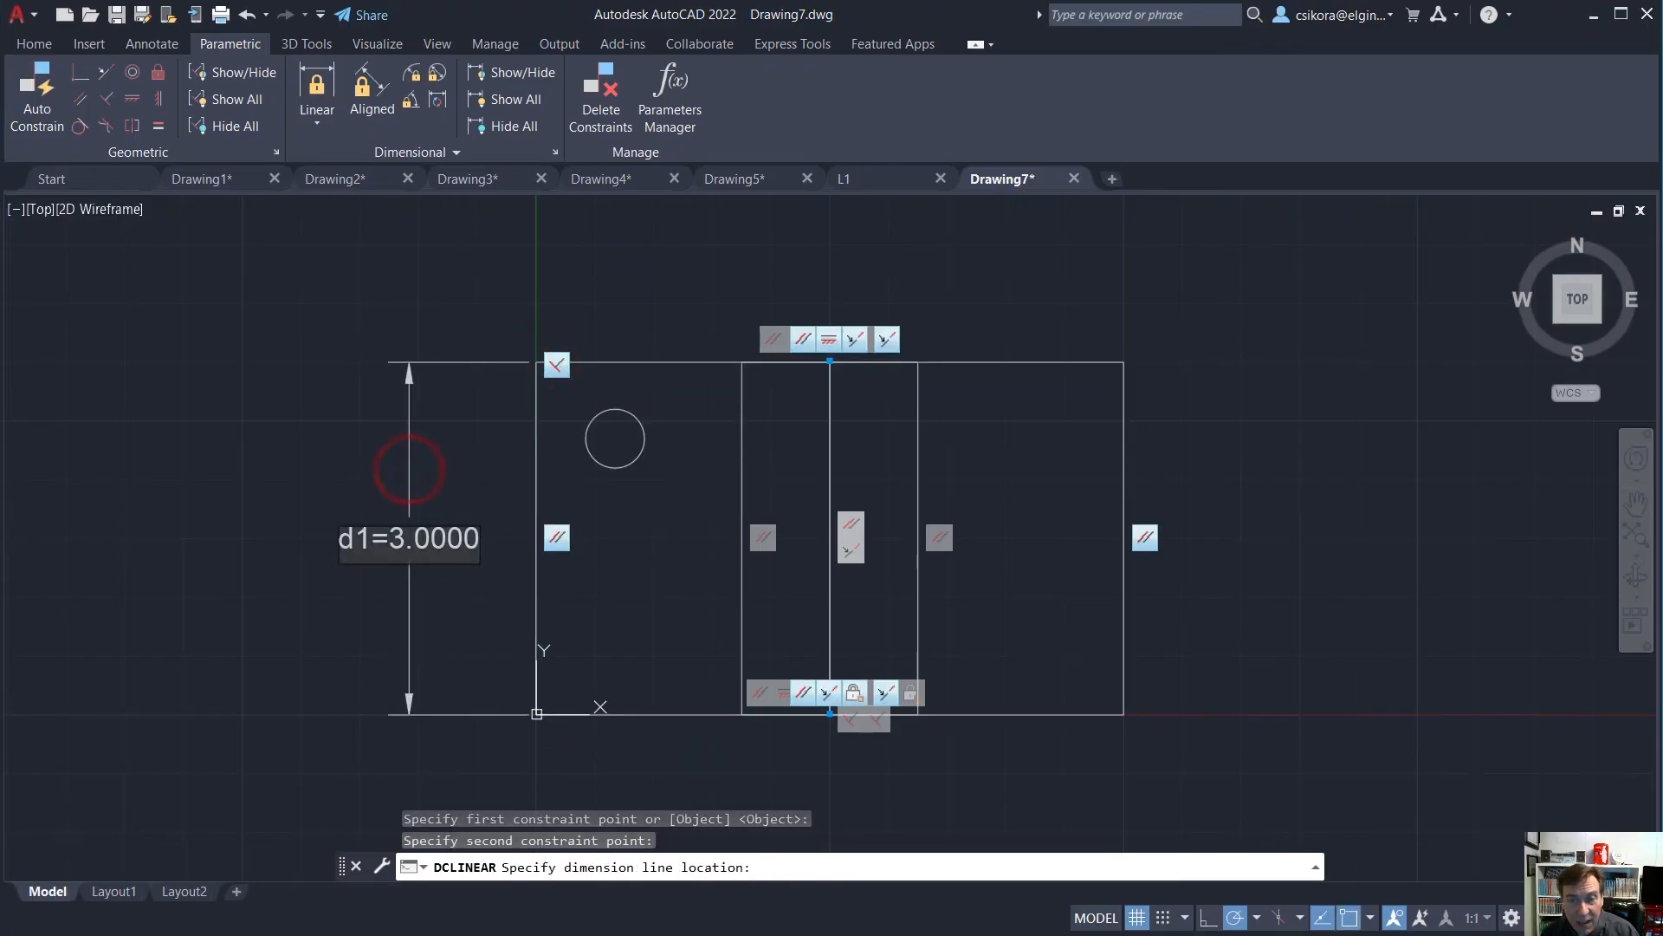
key(Return)
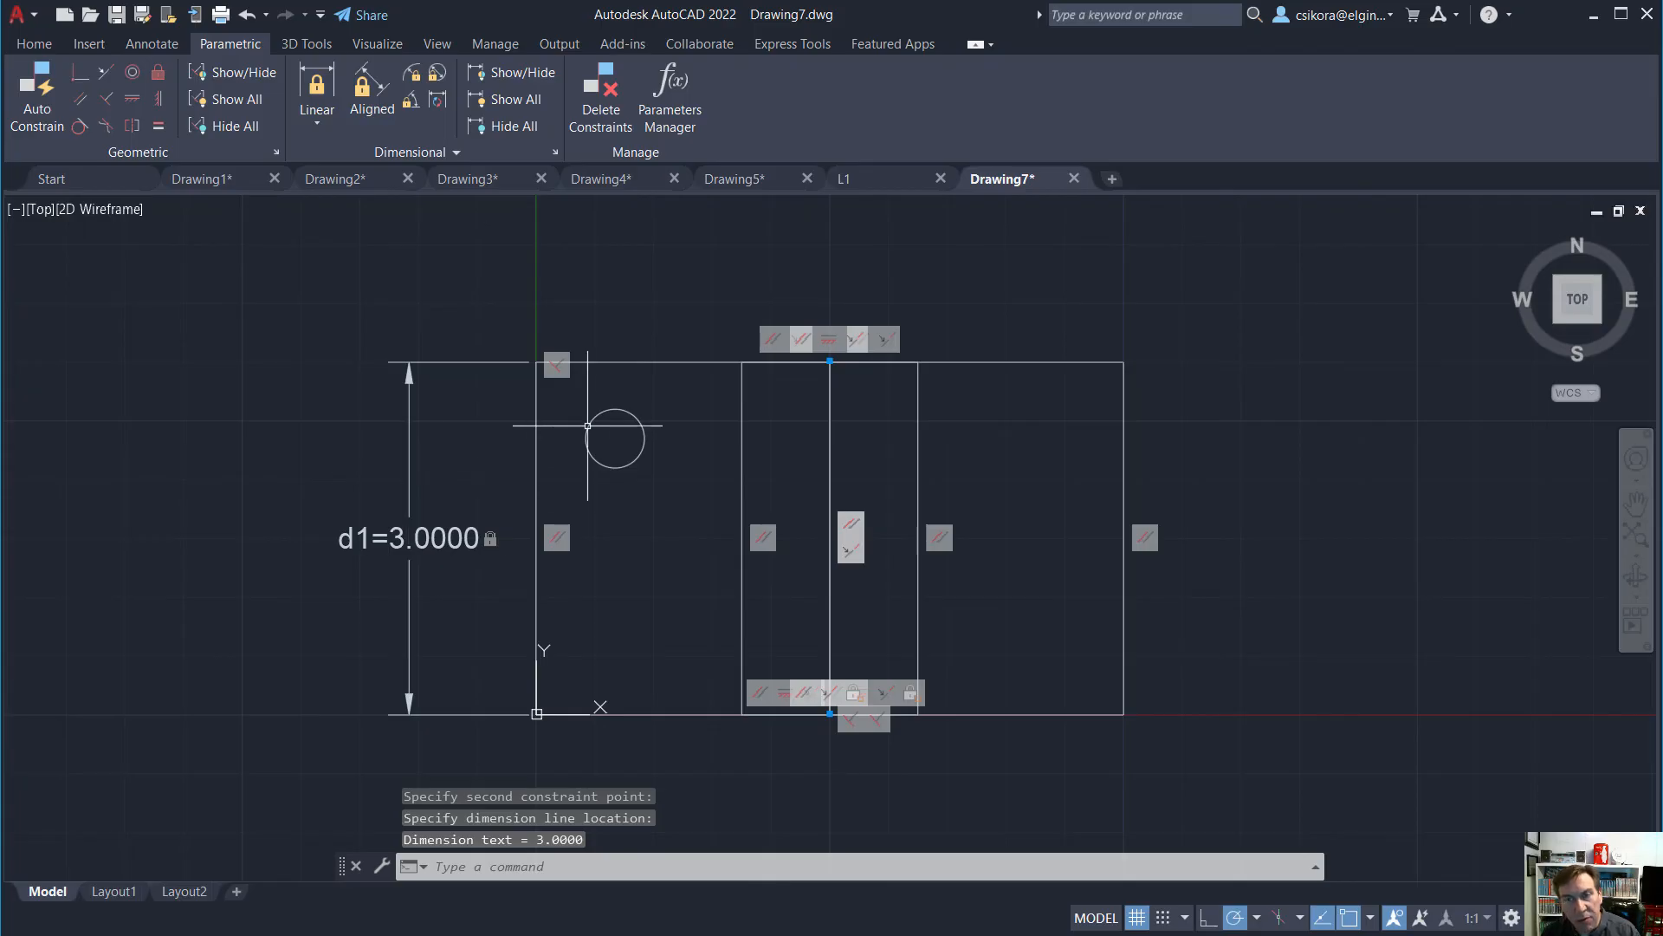
Add a horizontal linear dimensional constraint between the block's two upper corners, placed above the block, accepting the default value
key(Return)
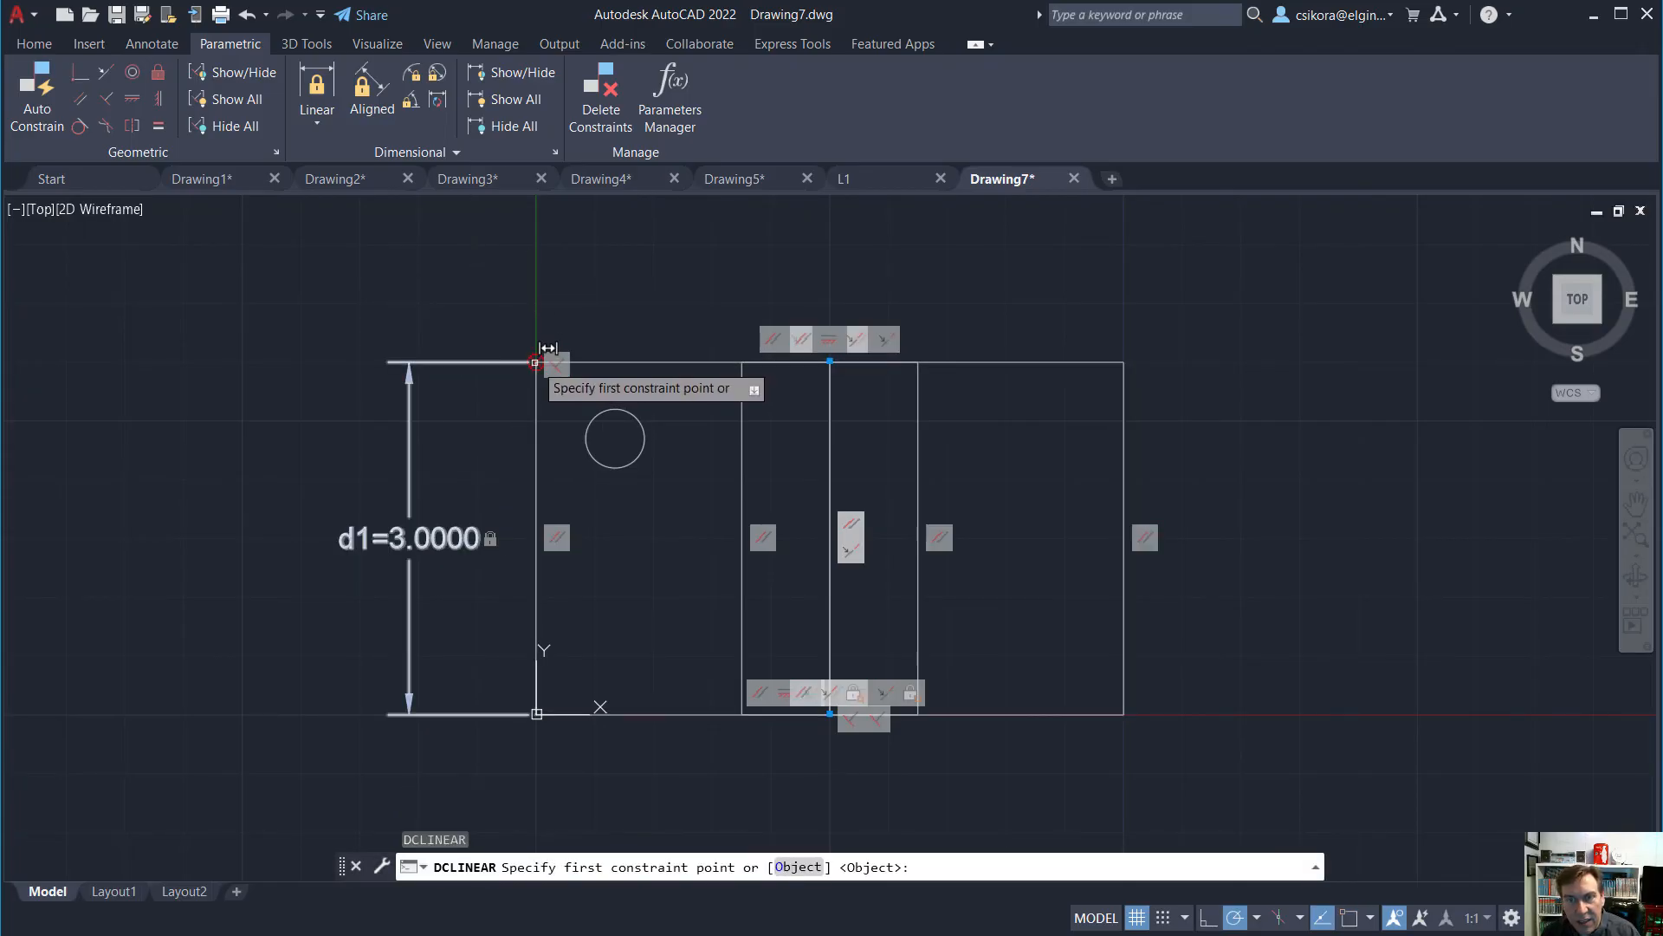
click(536, 363)
click(1124, 362)
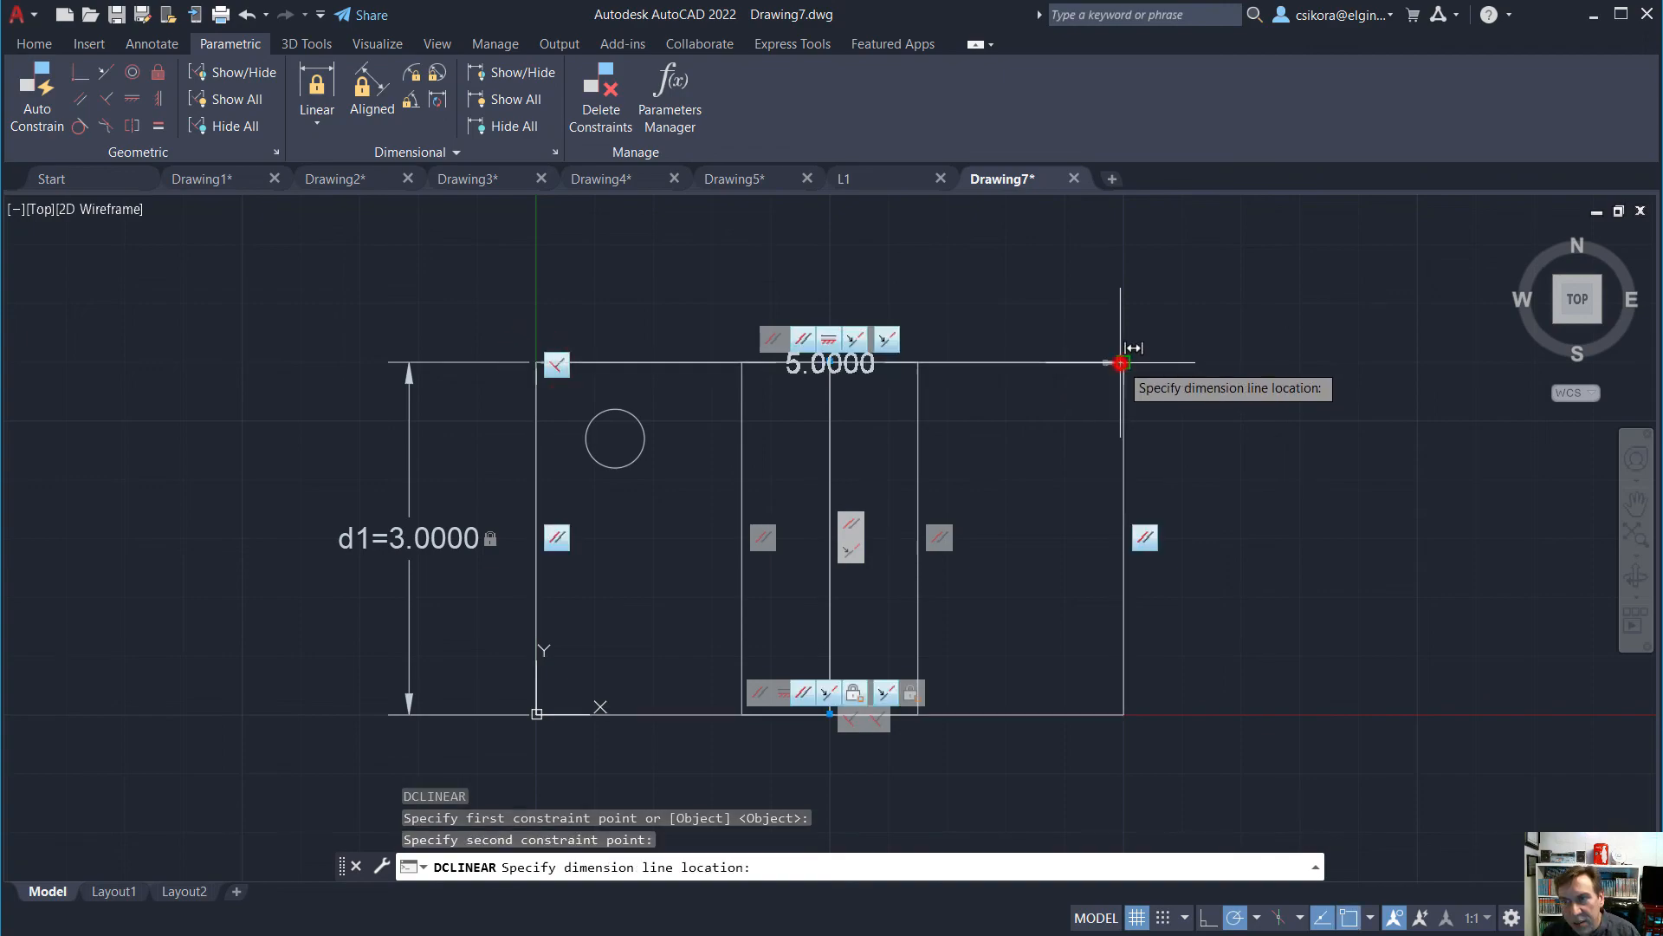
click(911, 260)
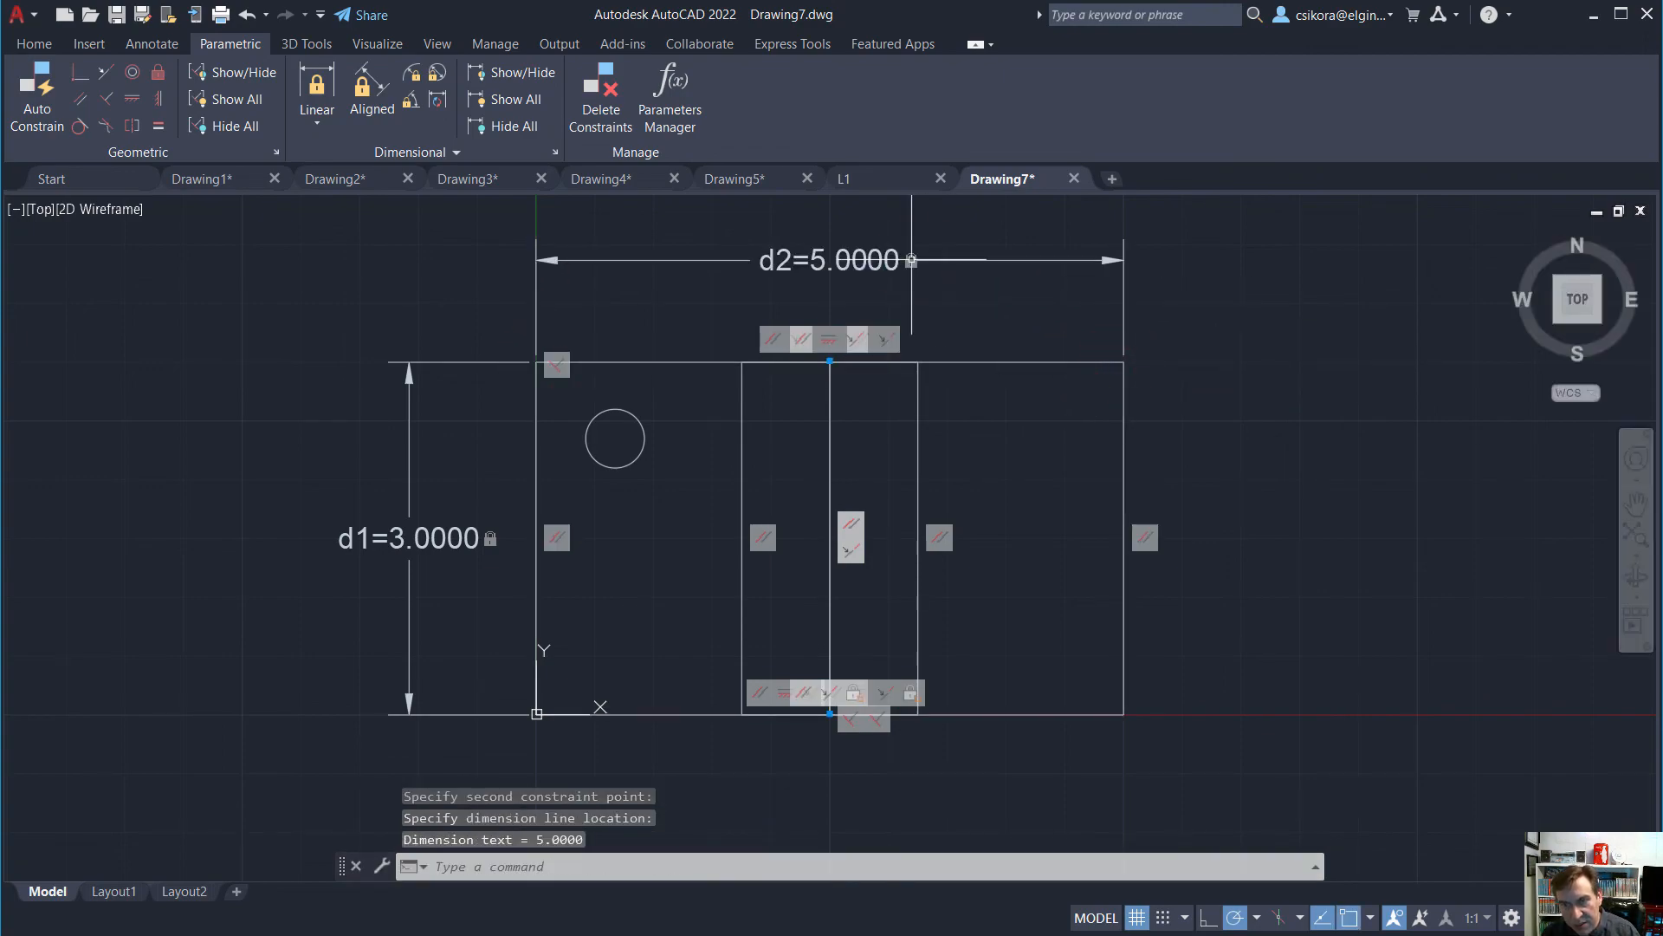
key(Return)
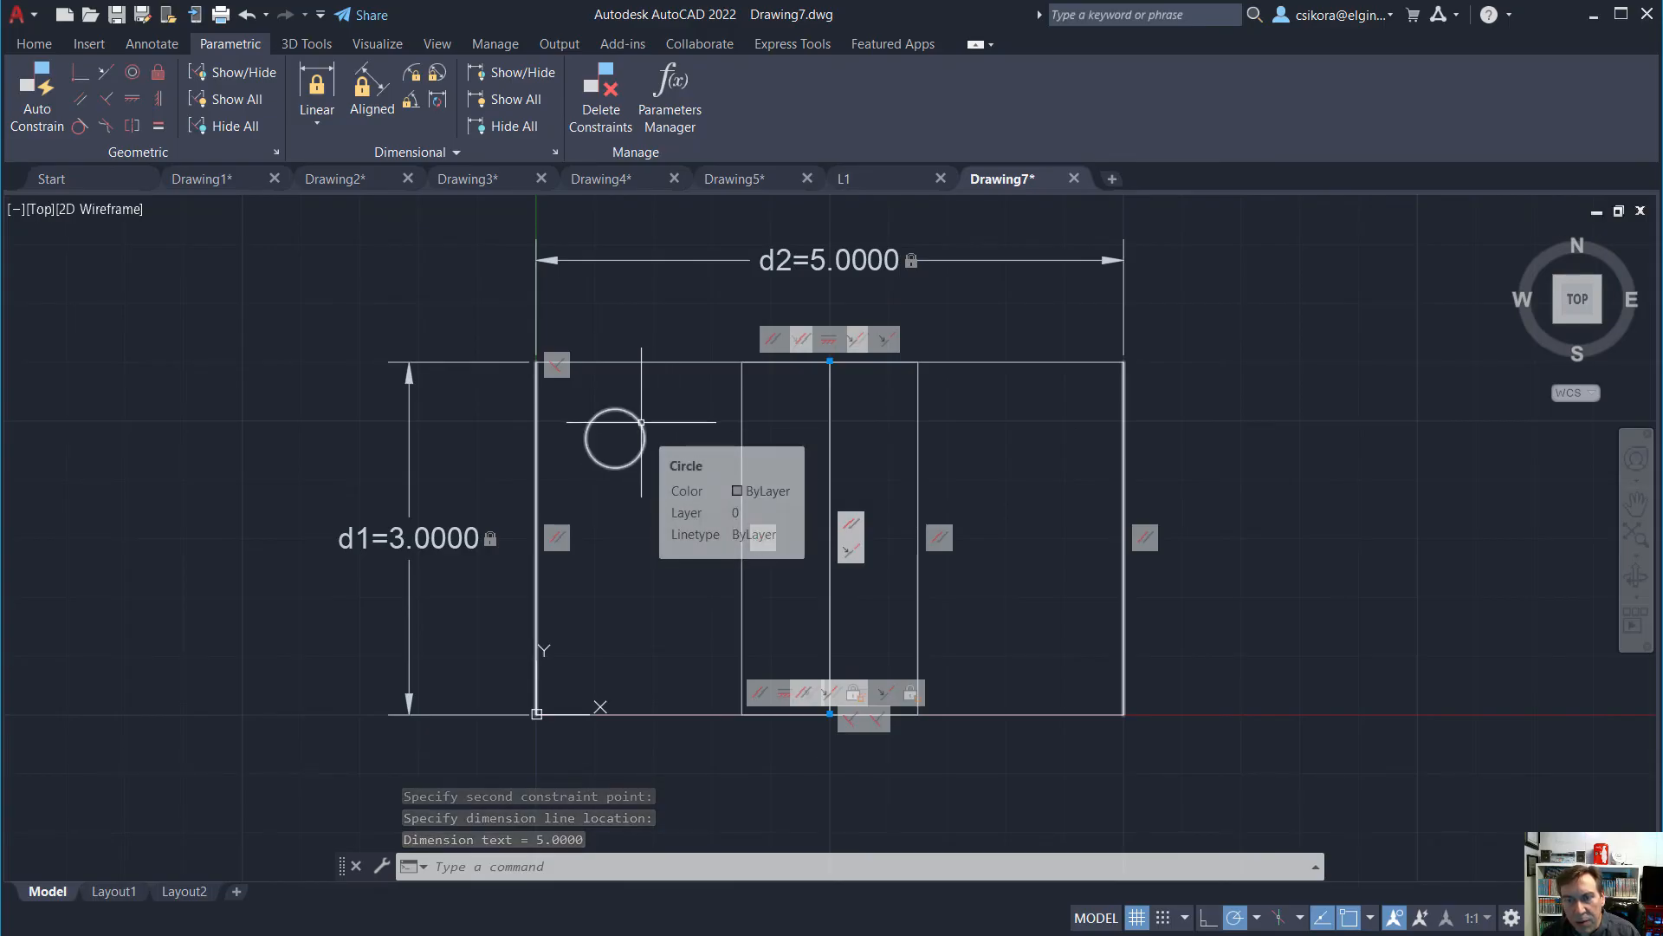
Add a diameter dimensional constraint to the circle, with its label above the block's upper edge
click(441, 76)
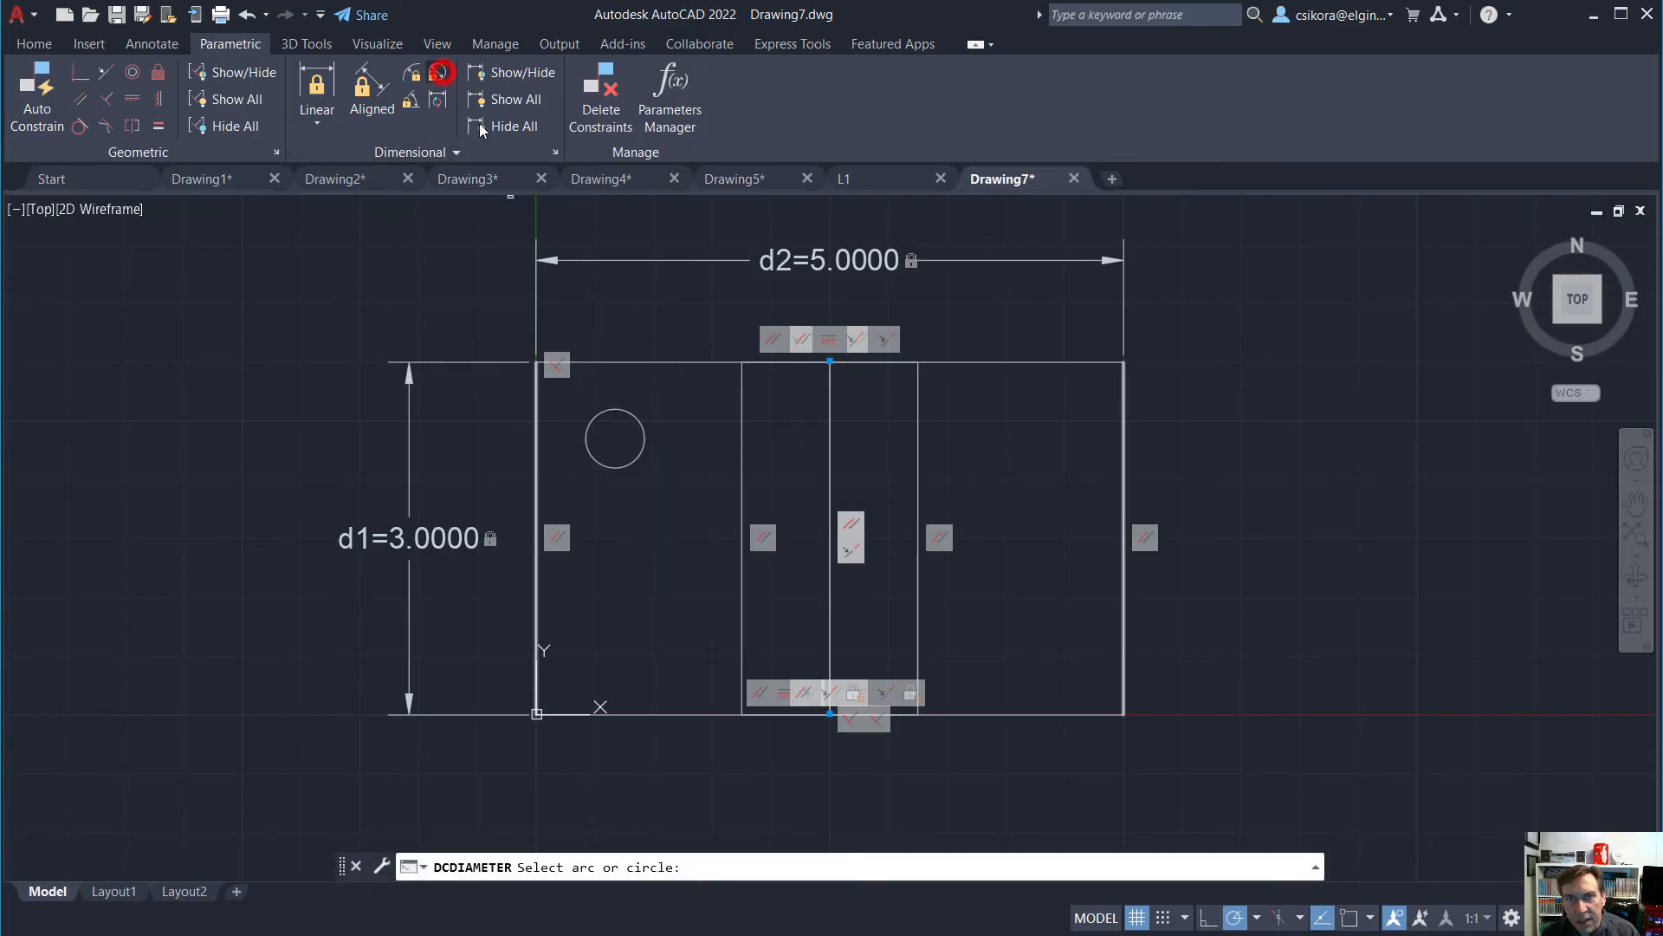
click(633, 409)
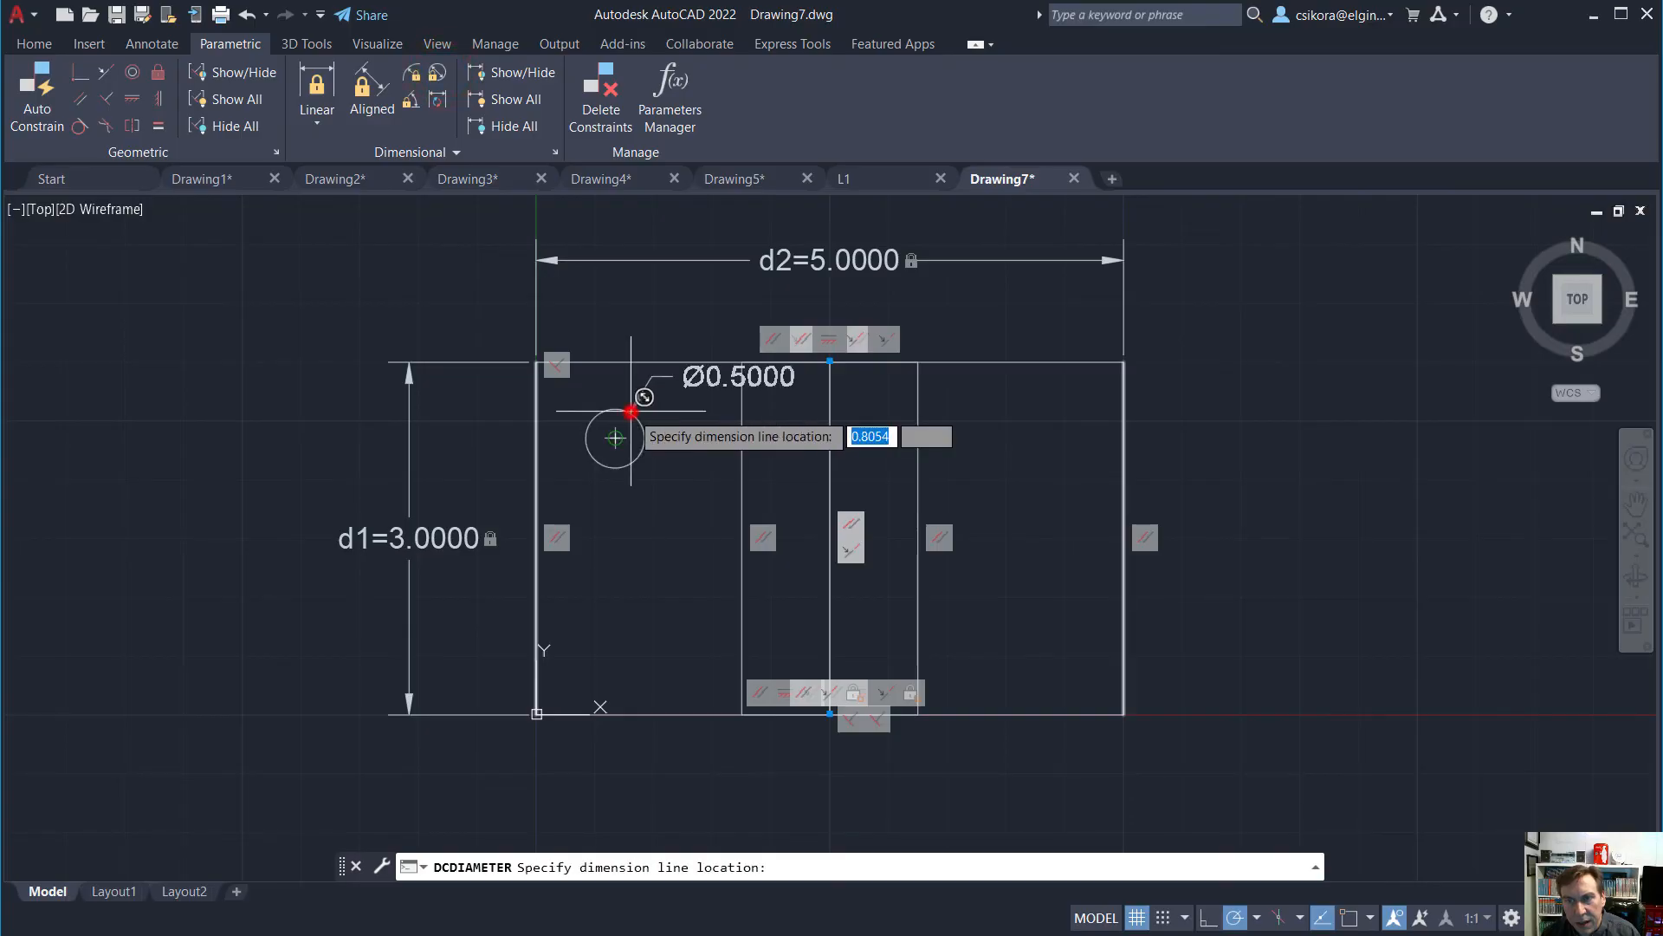
click(693, 298)
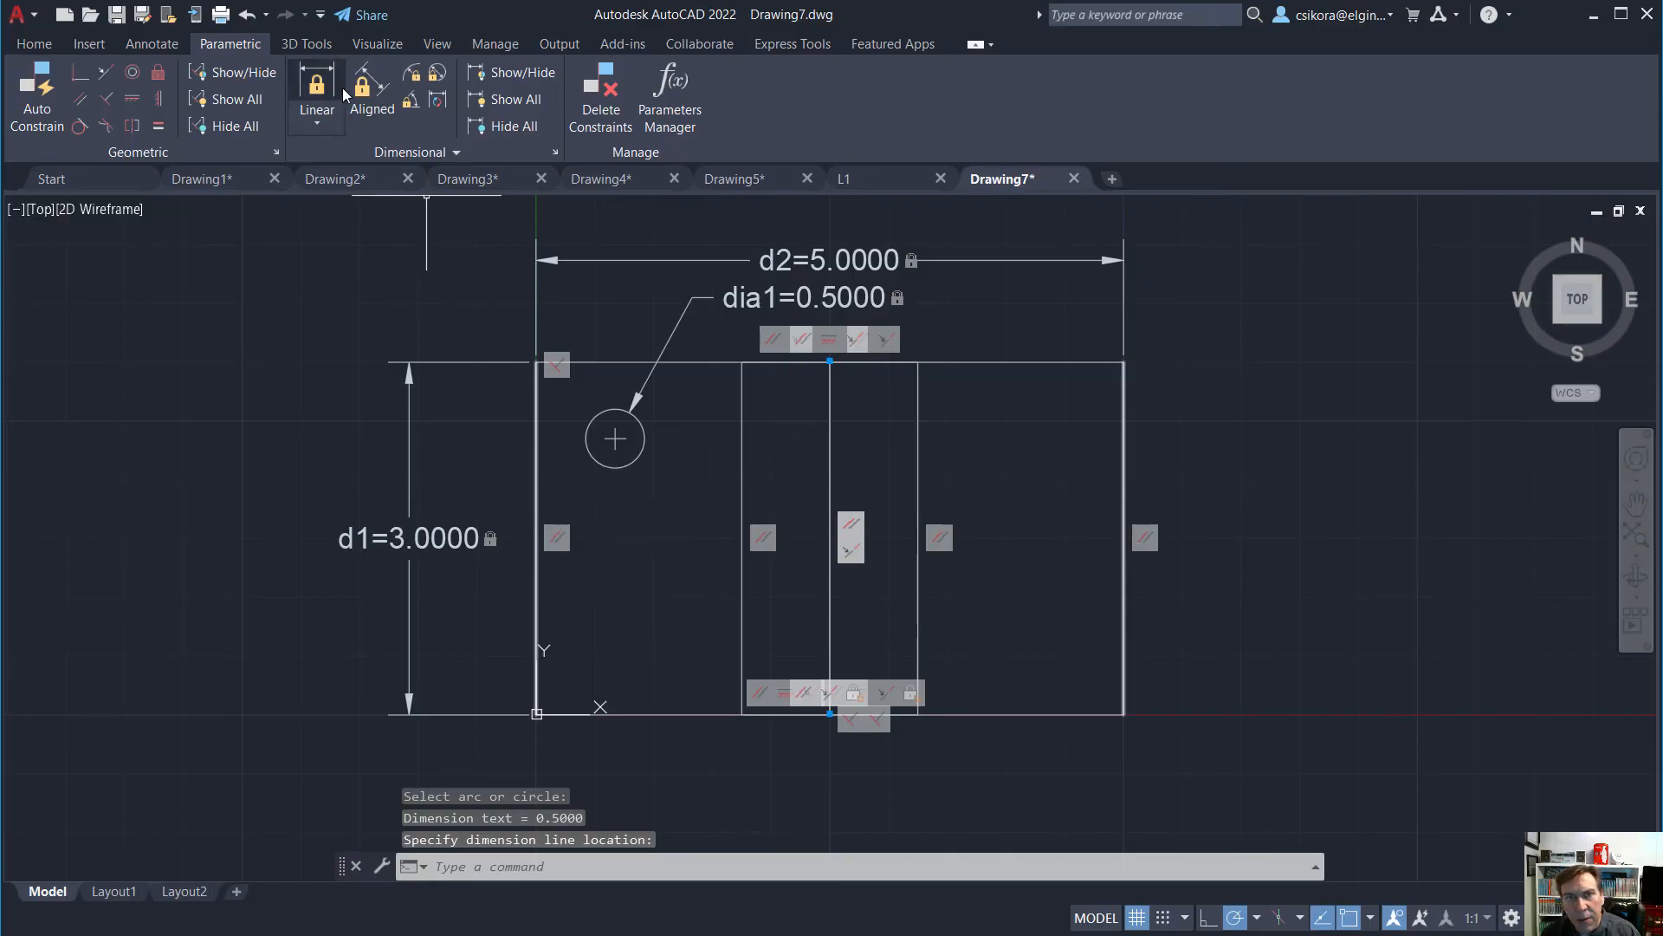
Constrain the circle's centre to a vertical distance of 0.75 from the block's upper-left corner
click(317, 86)
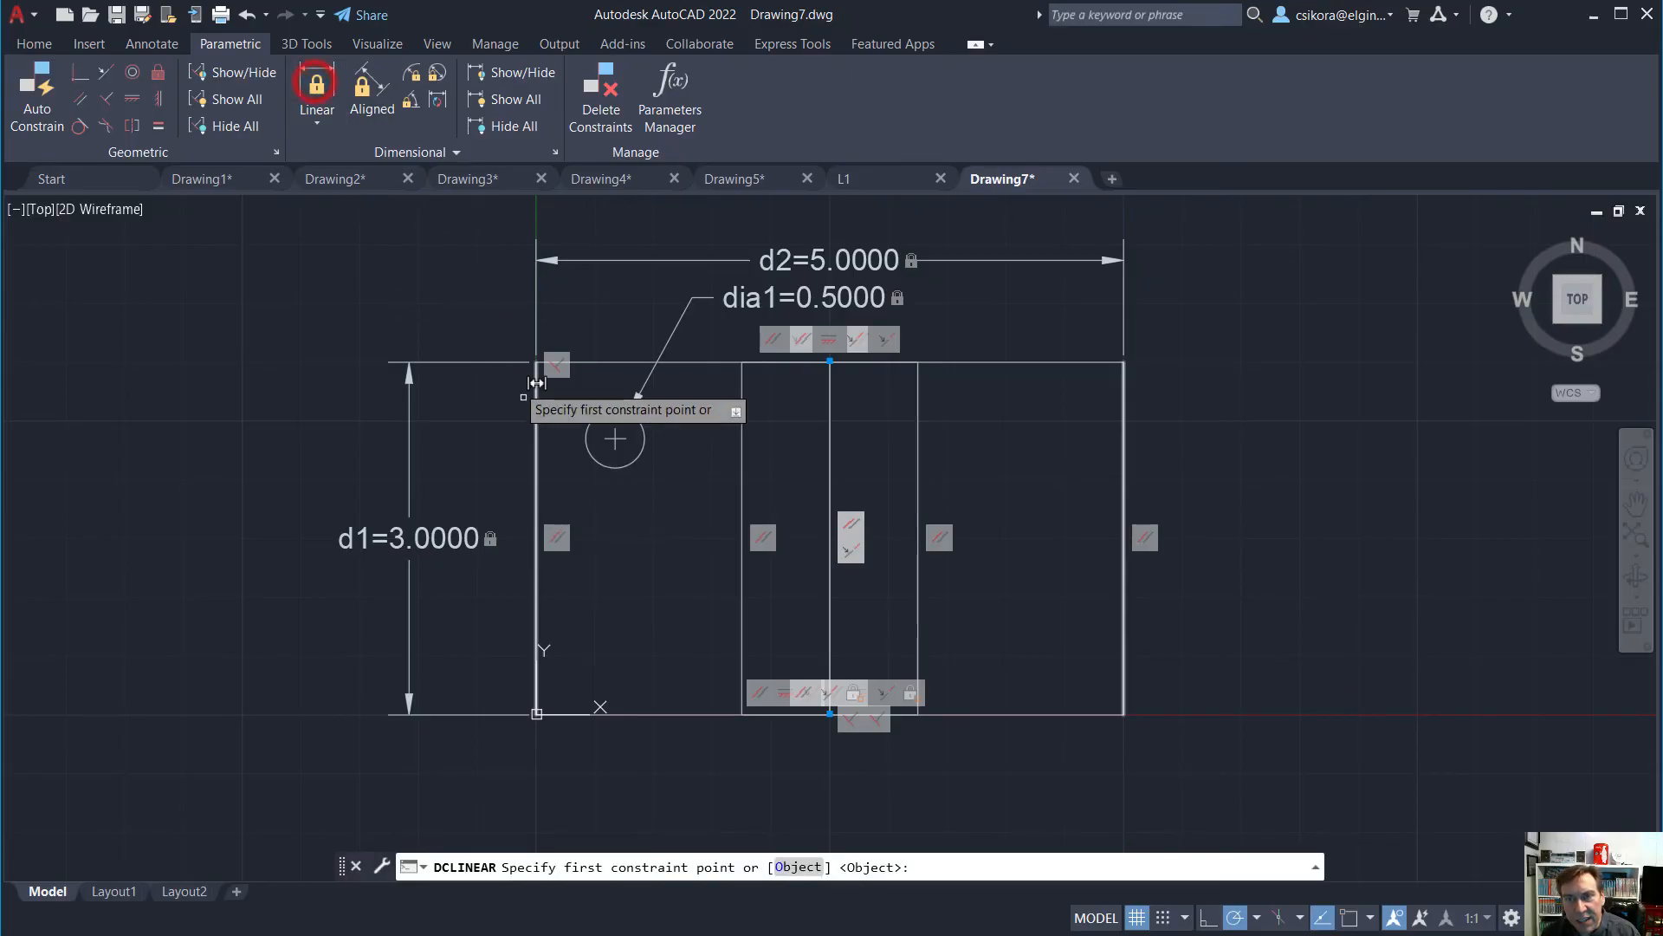
click(616, 438)
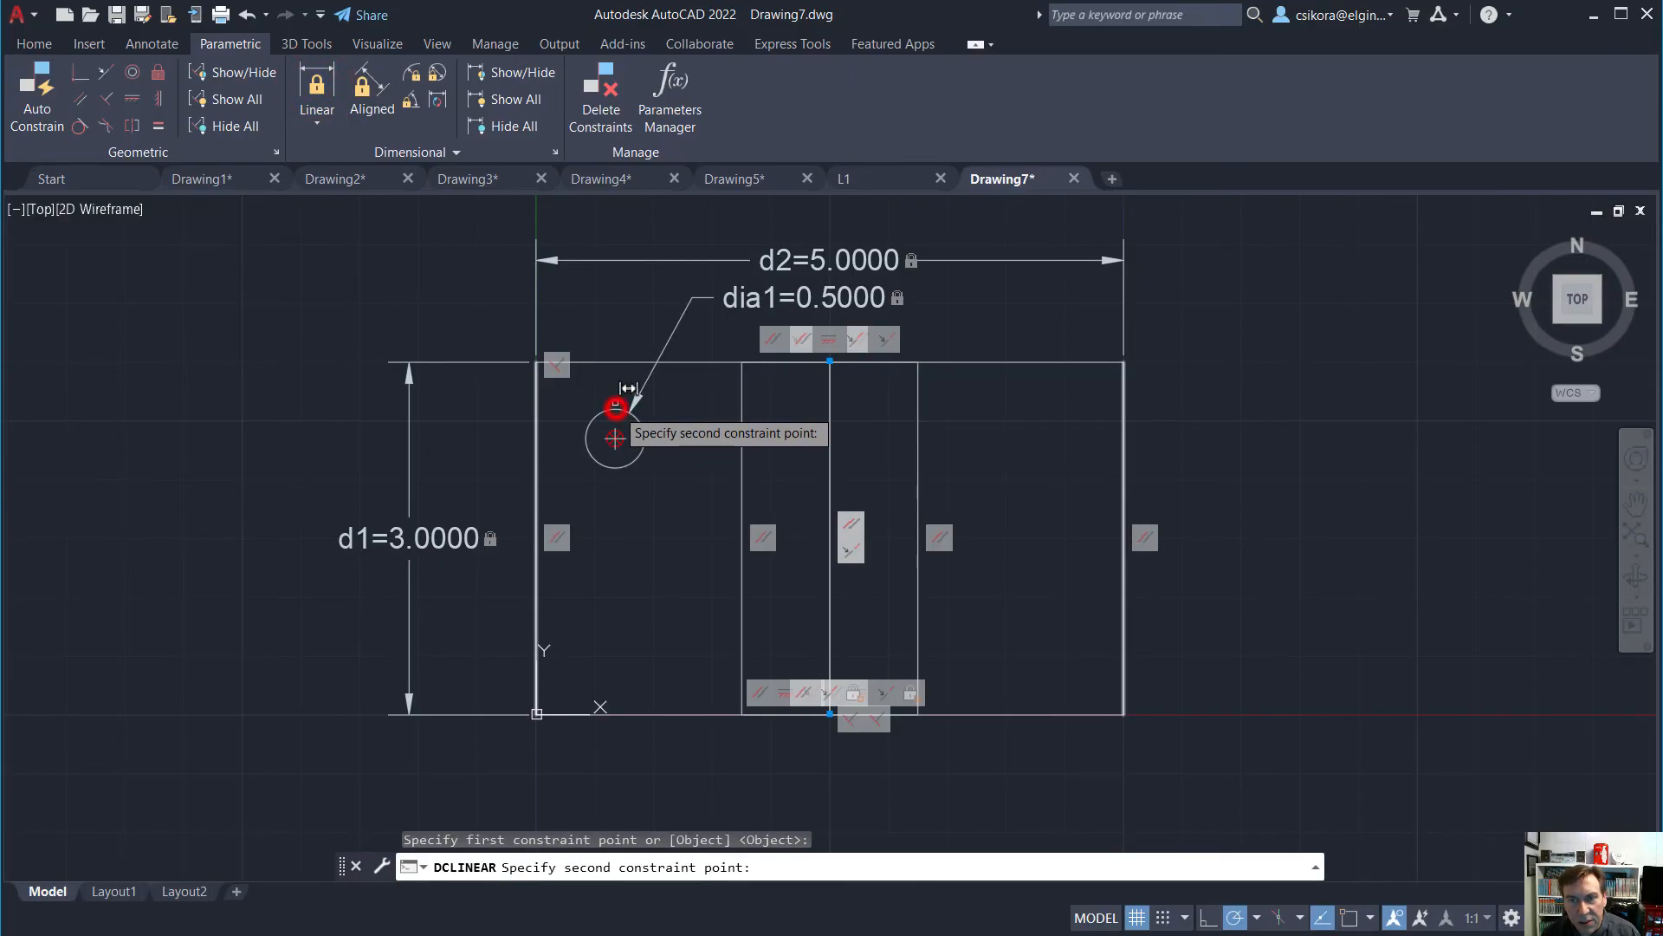
click(536, 362)
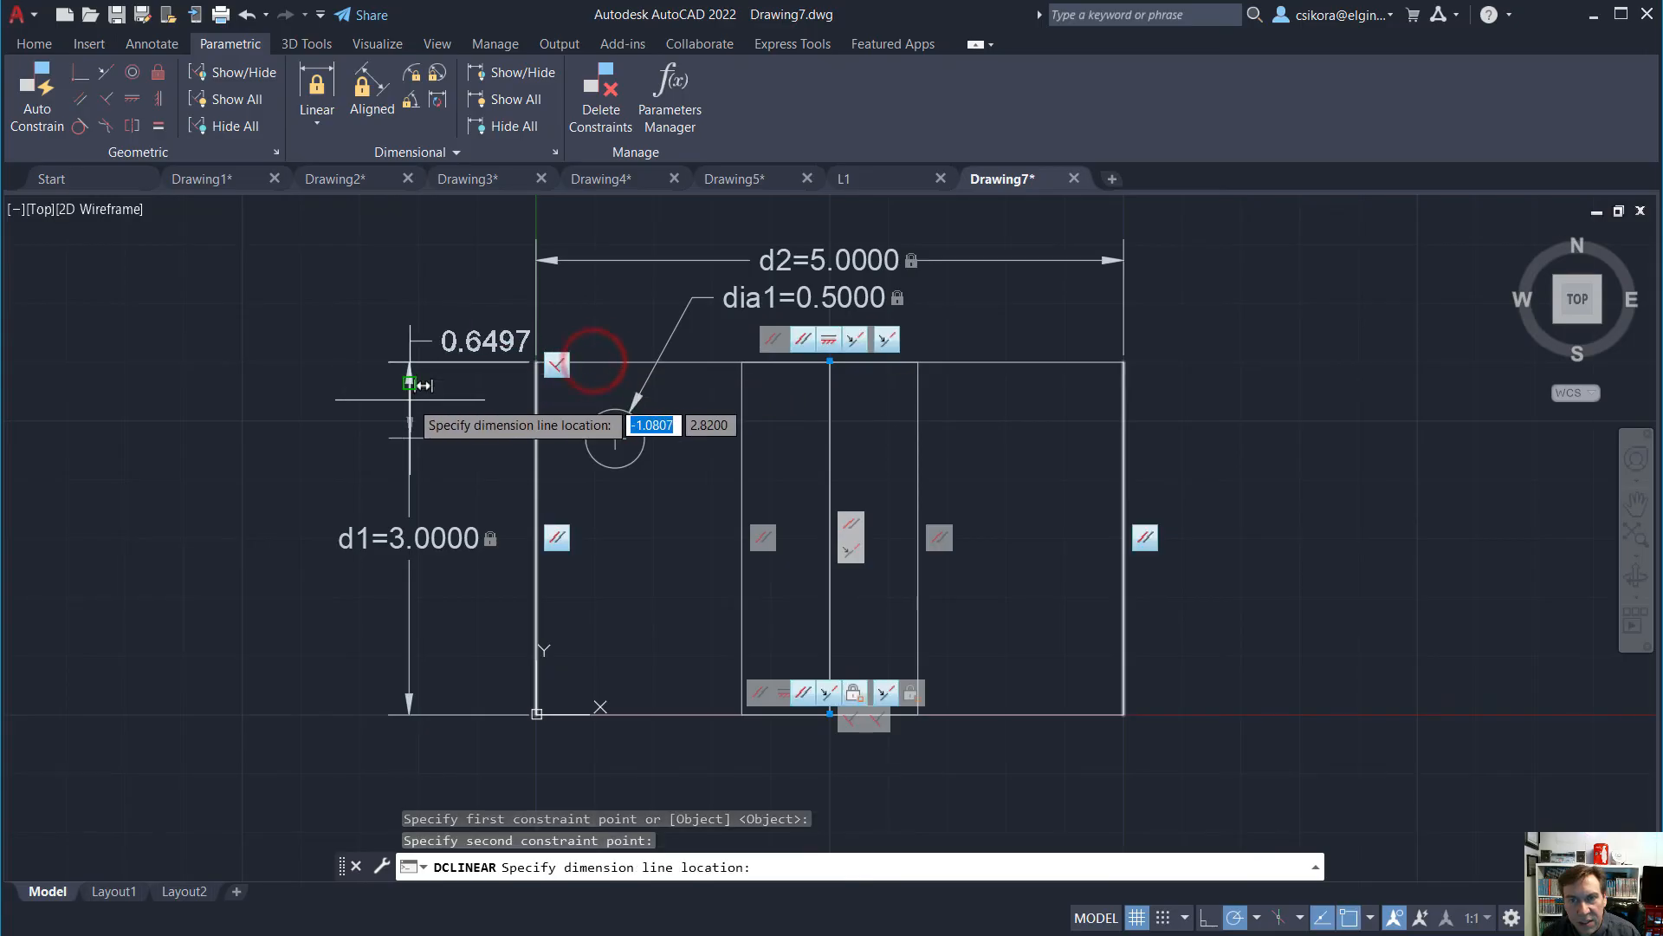
click(455, 394)
text(.75)
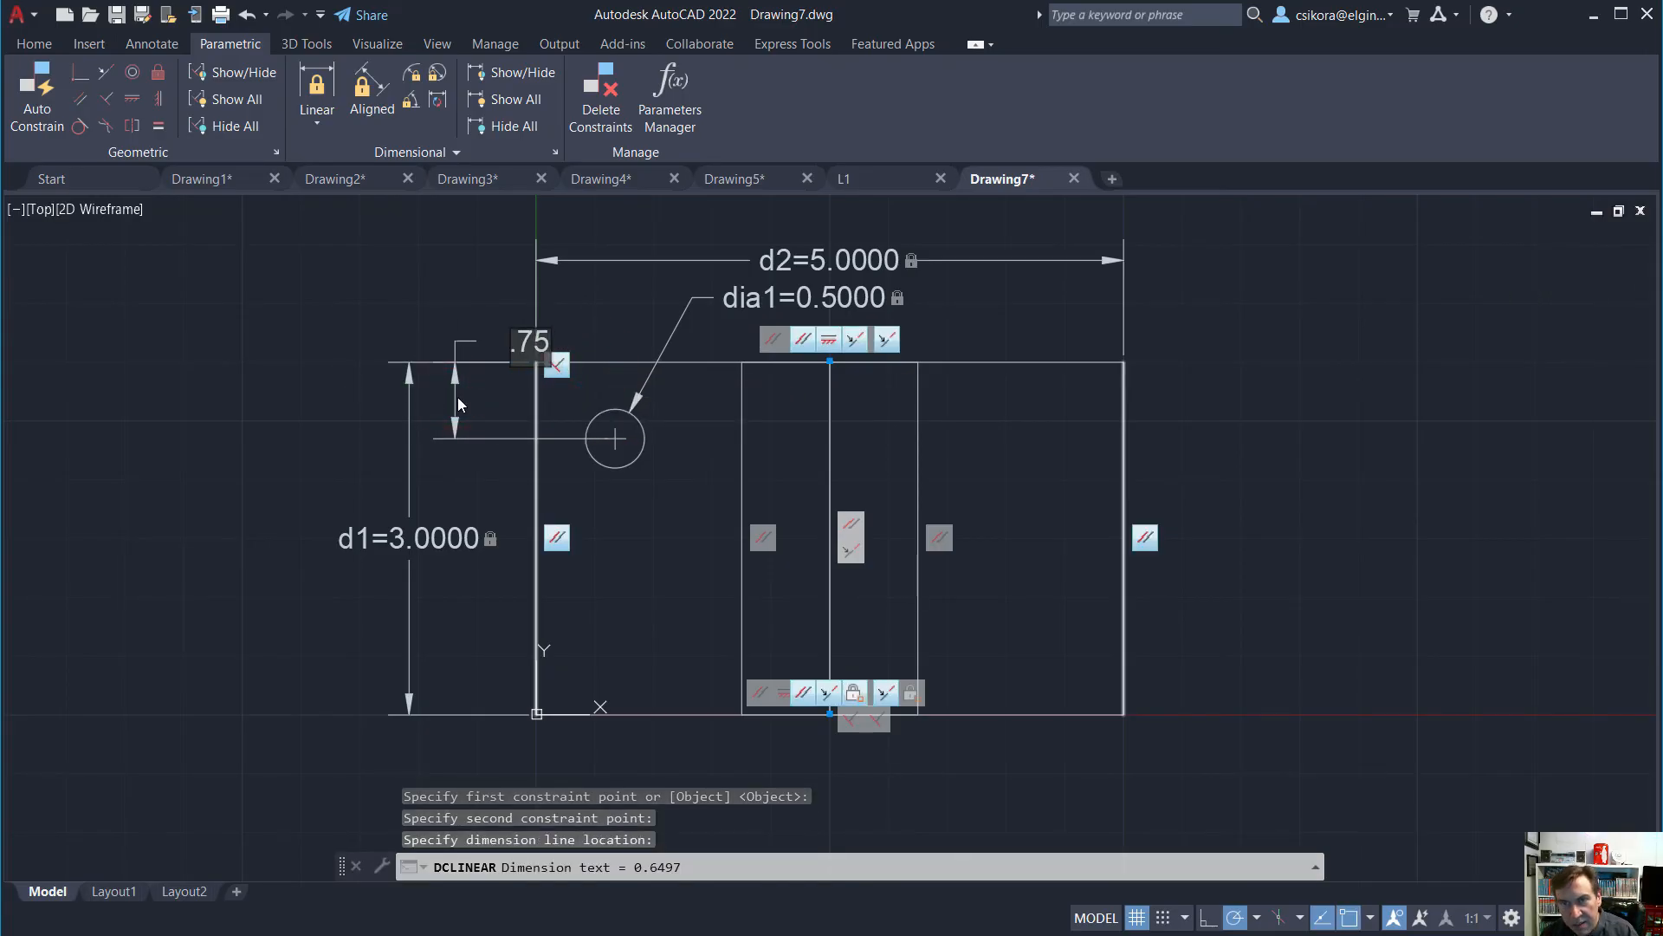
key(Return)
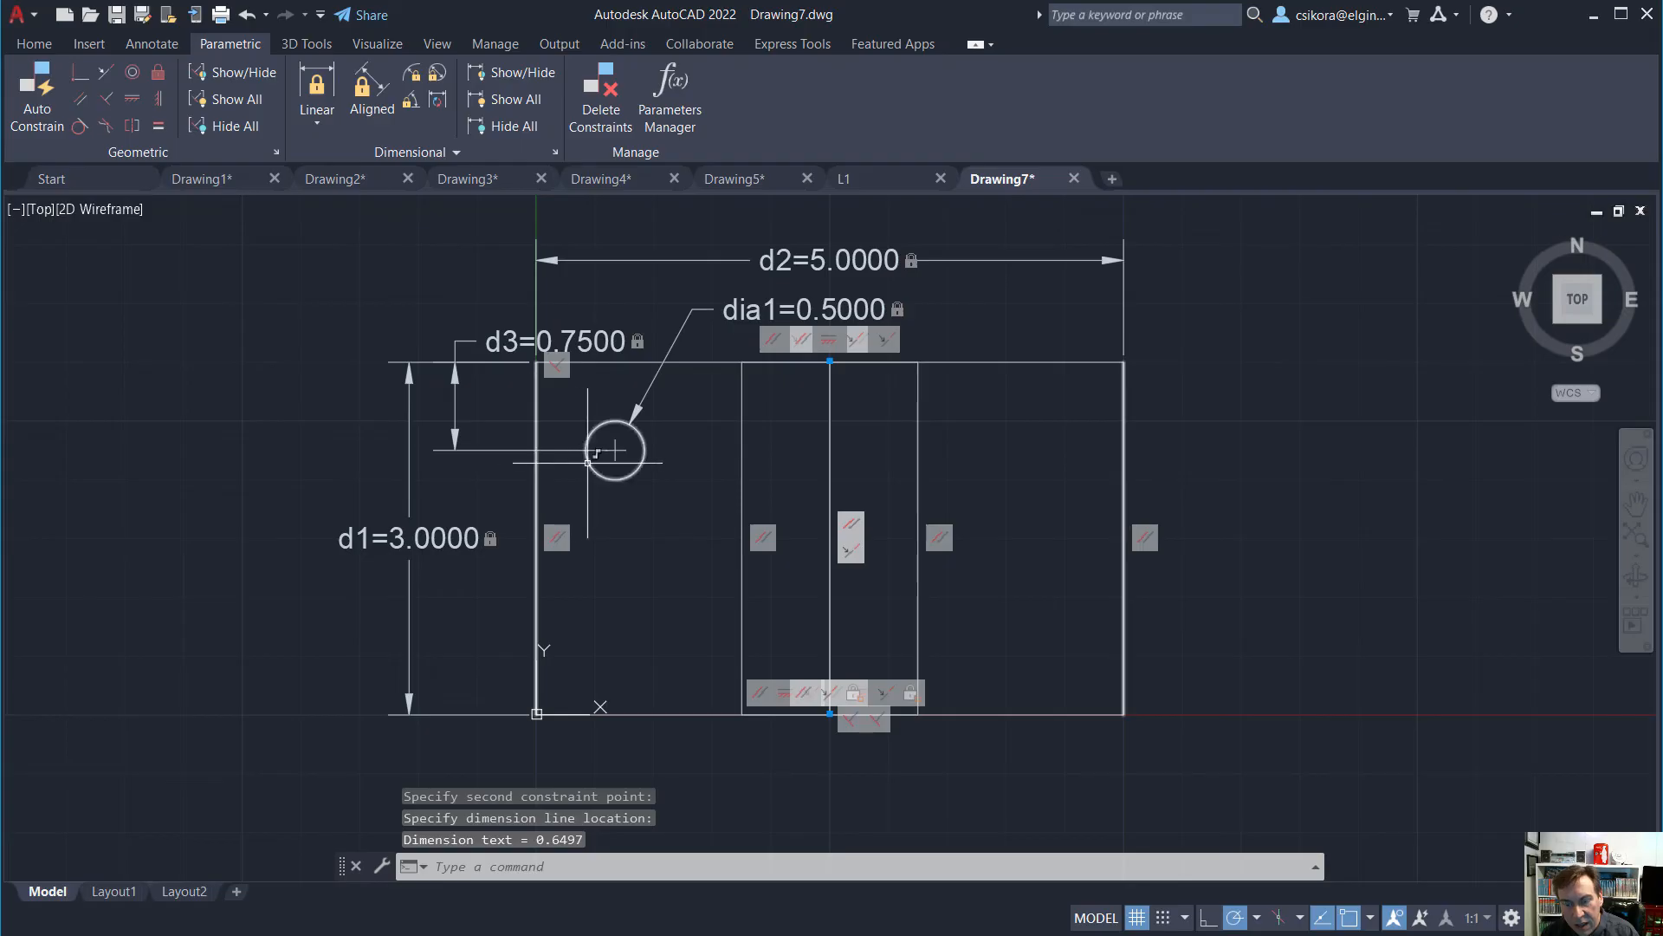
Constrain the circle's centre to a horizontal distance of 0.75 from the block's left edge
key(Return)
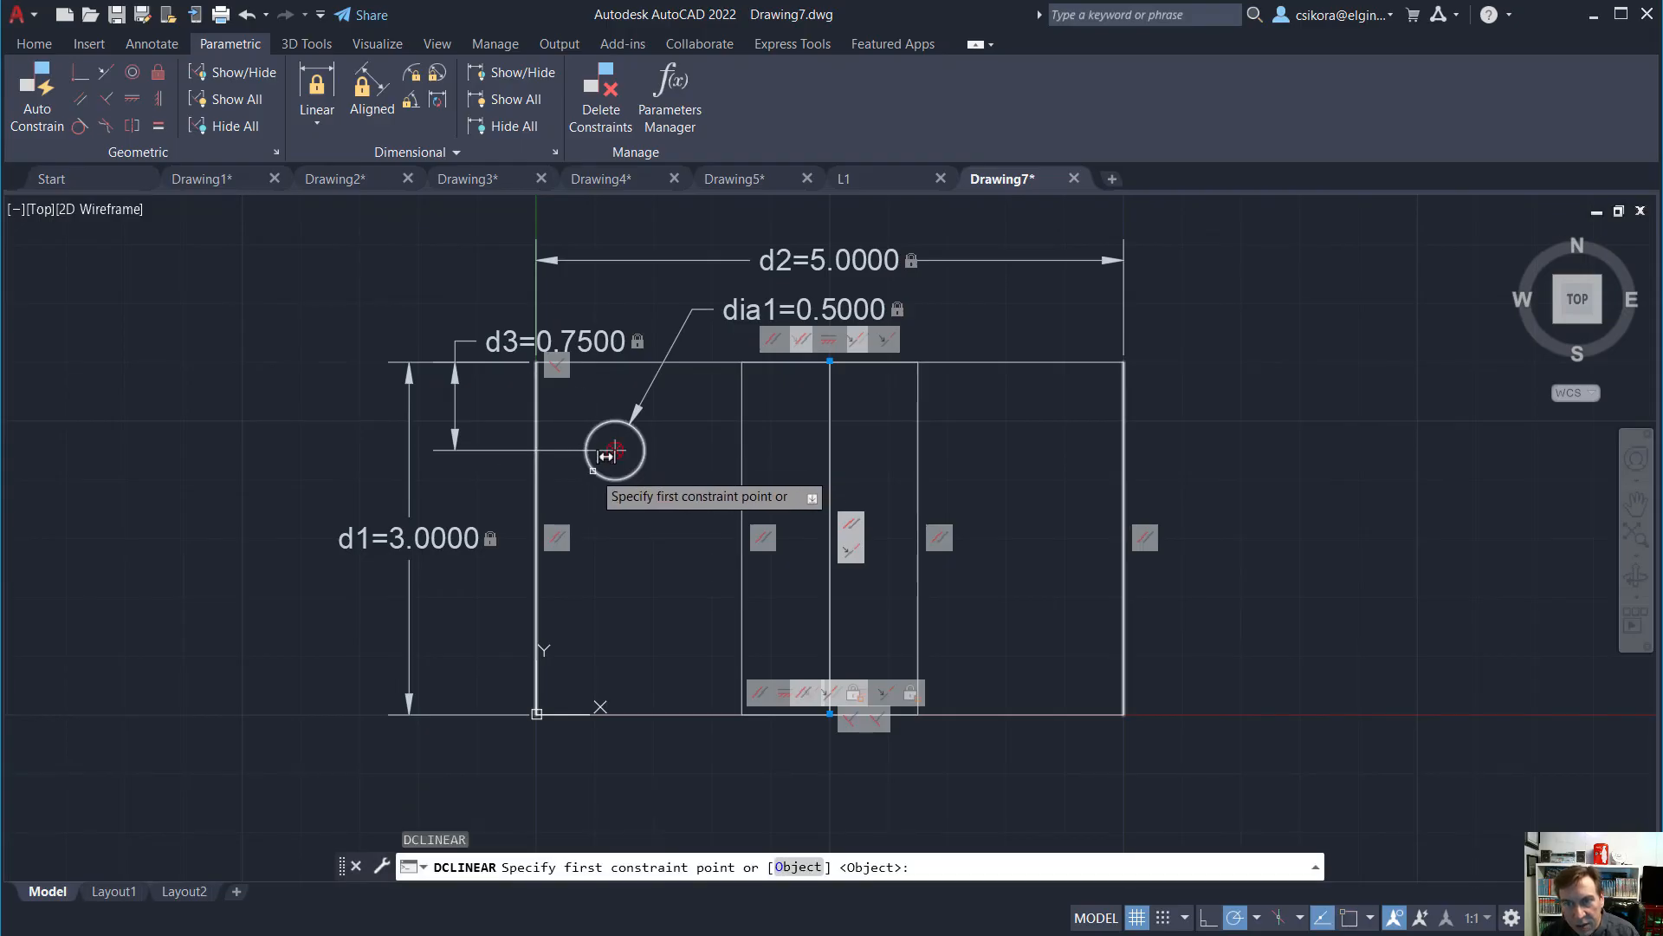
click(612, 452)
click(535, 431)
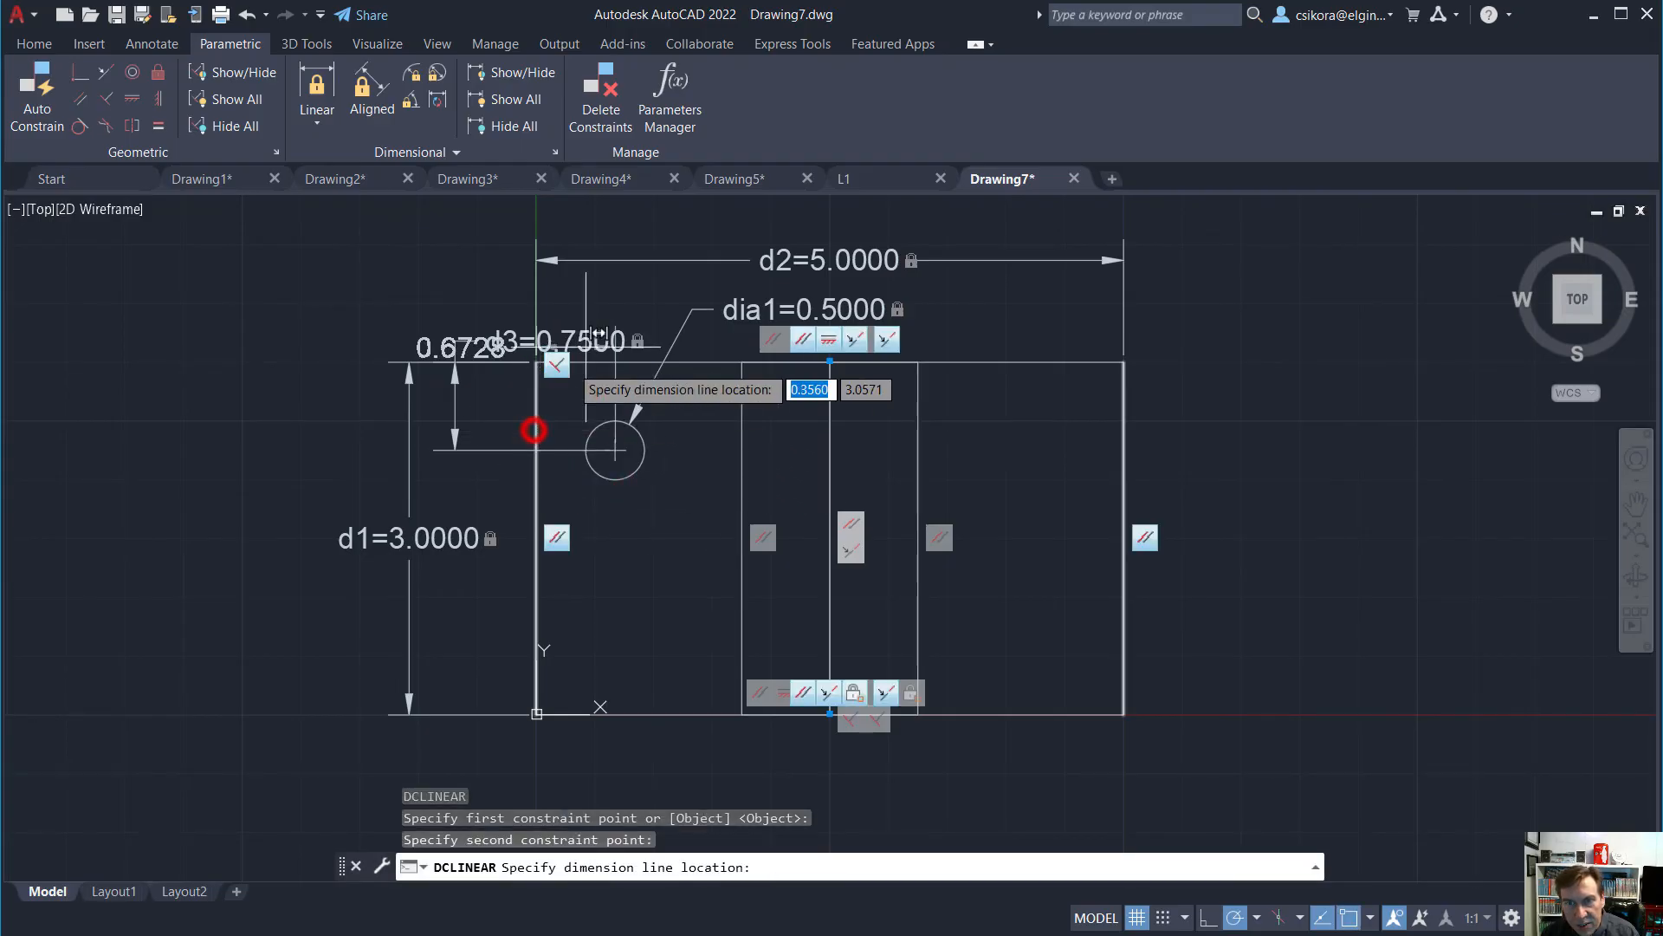
click(594, 297)
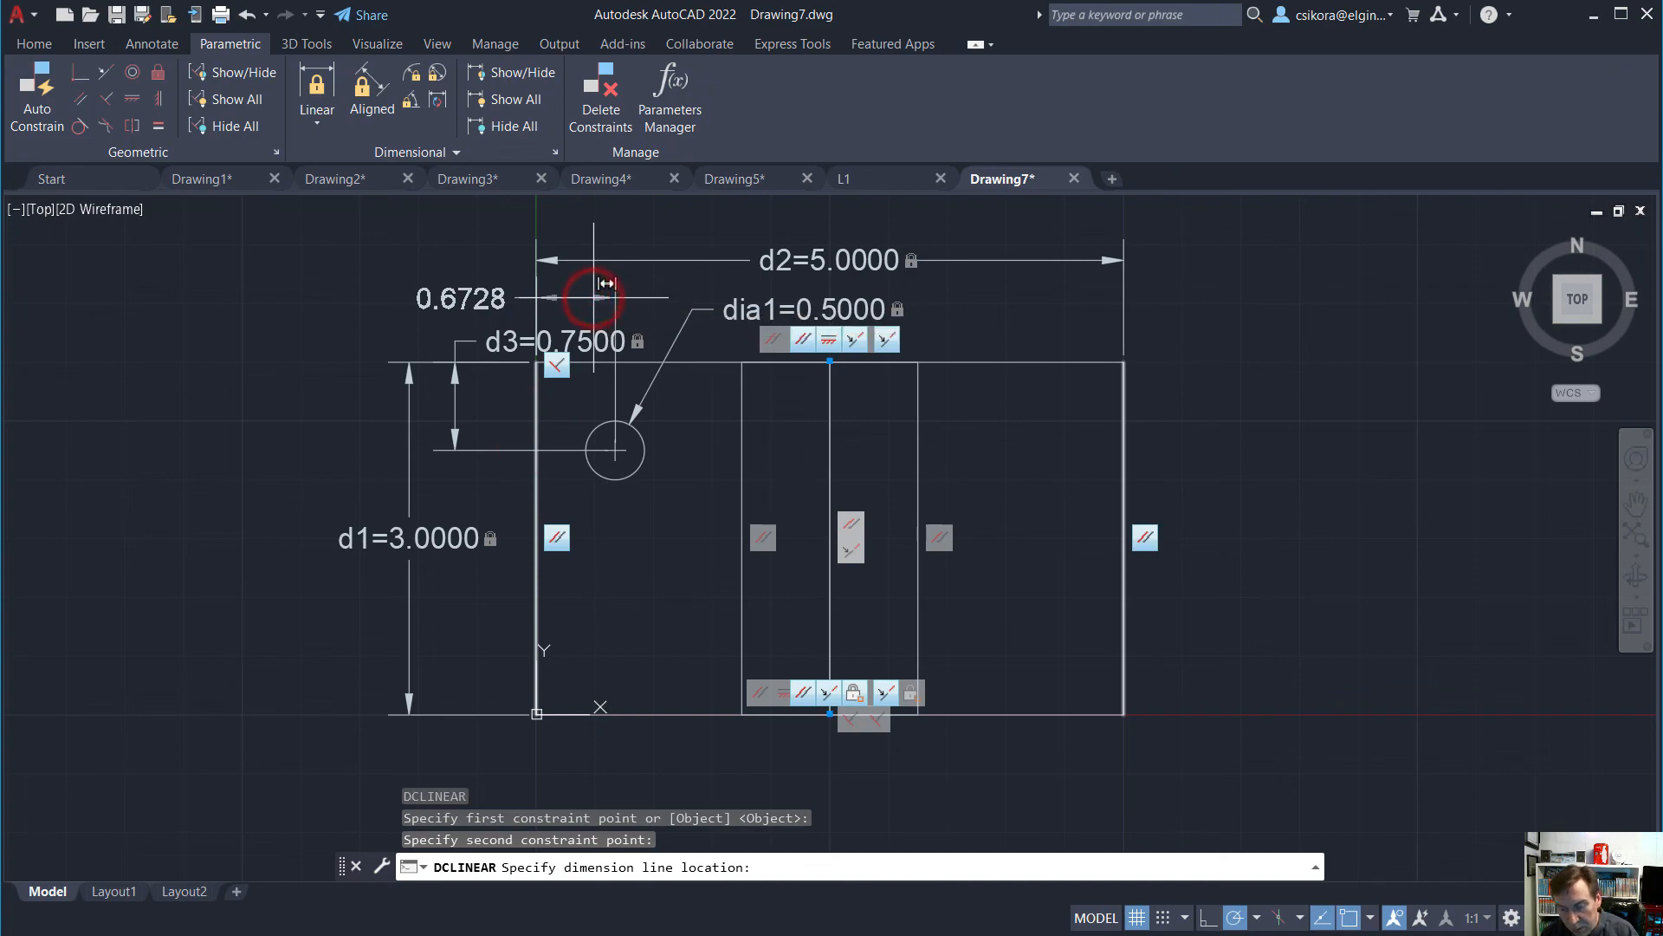
text(0.75)
key(Return)
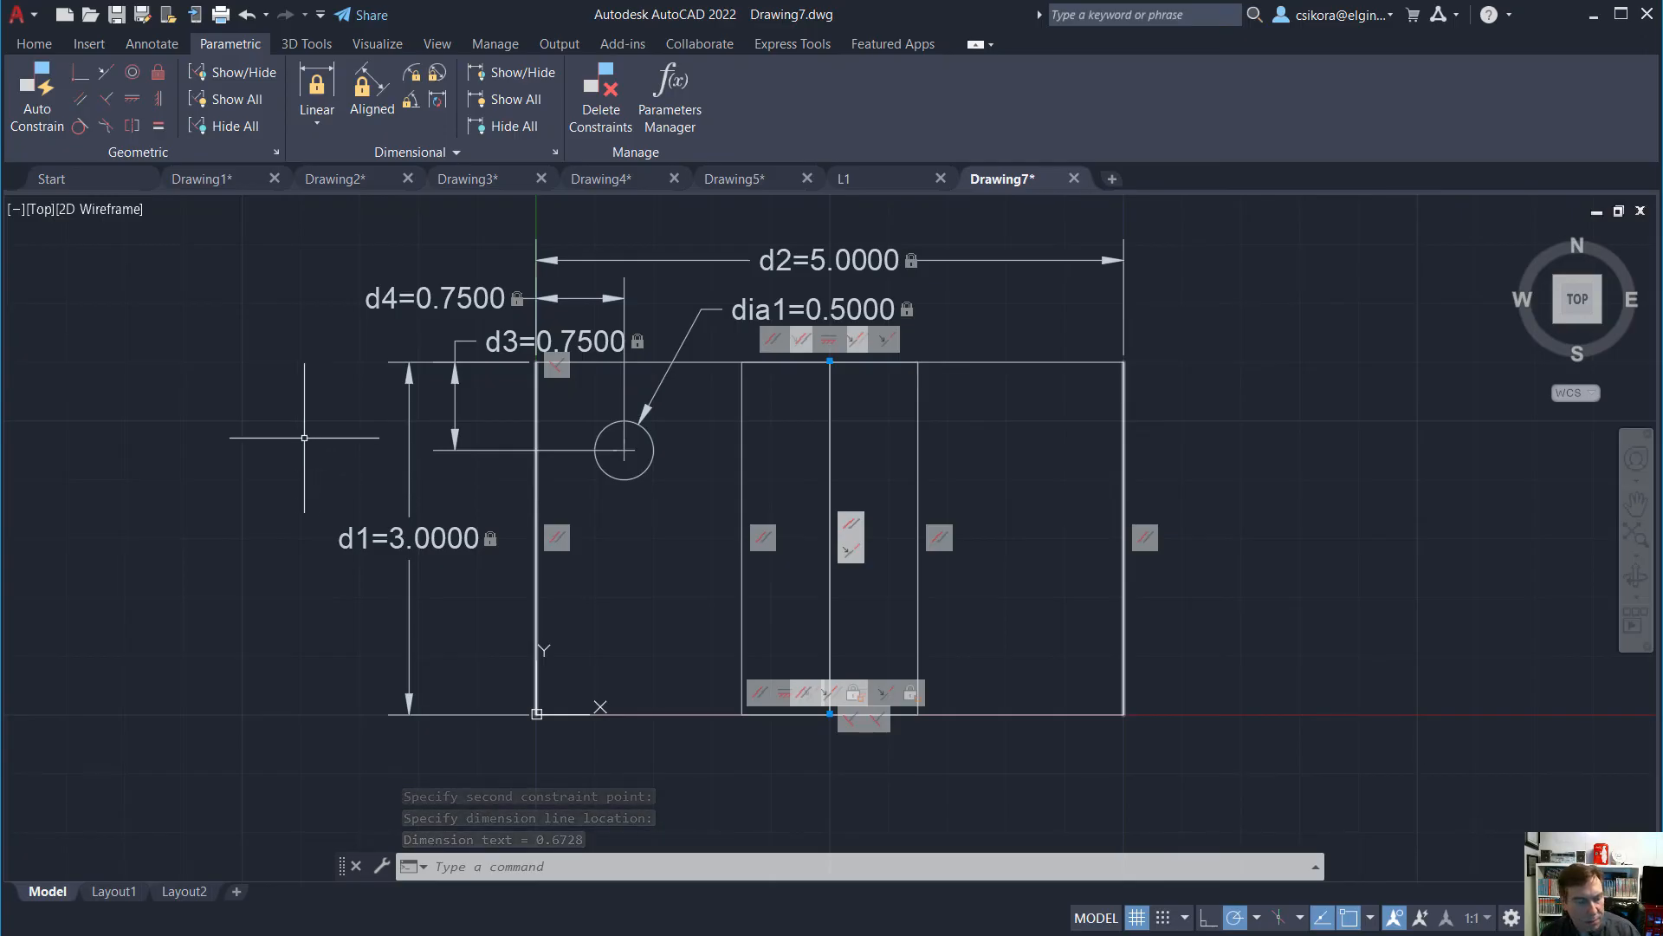
key(Escape)
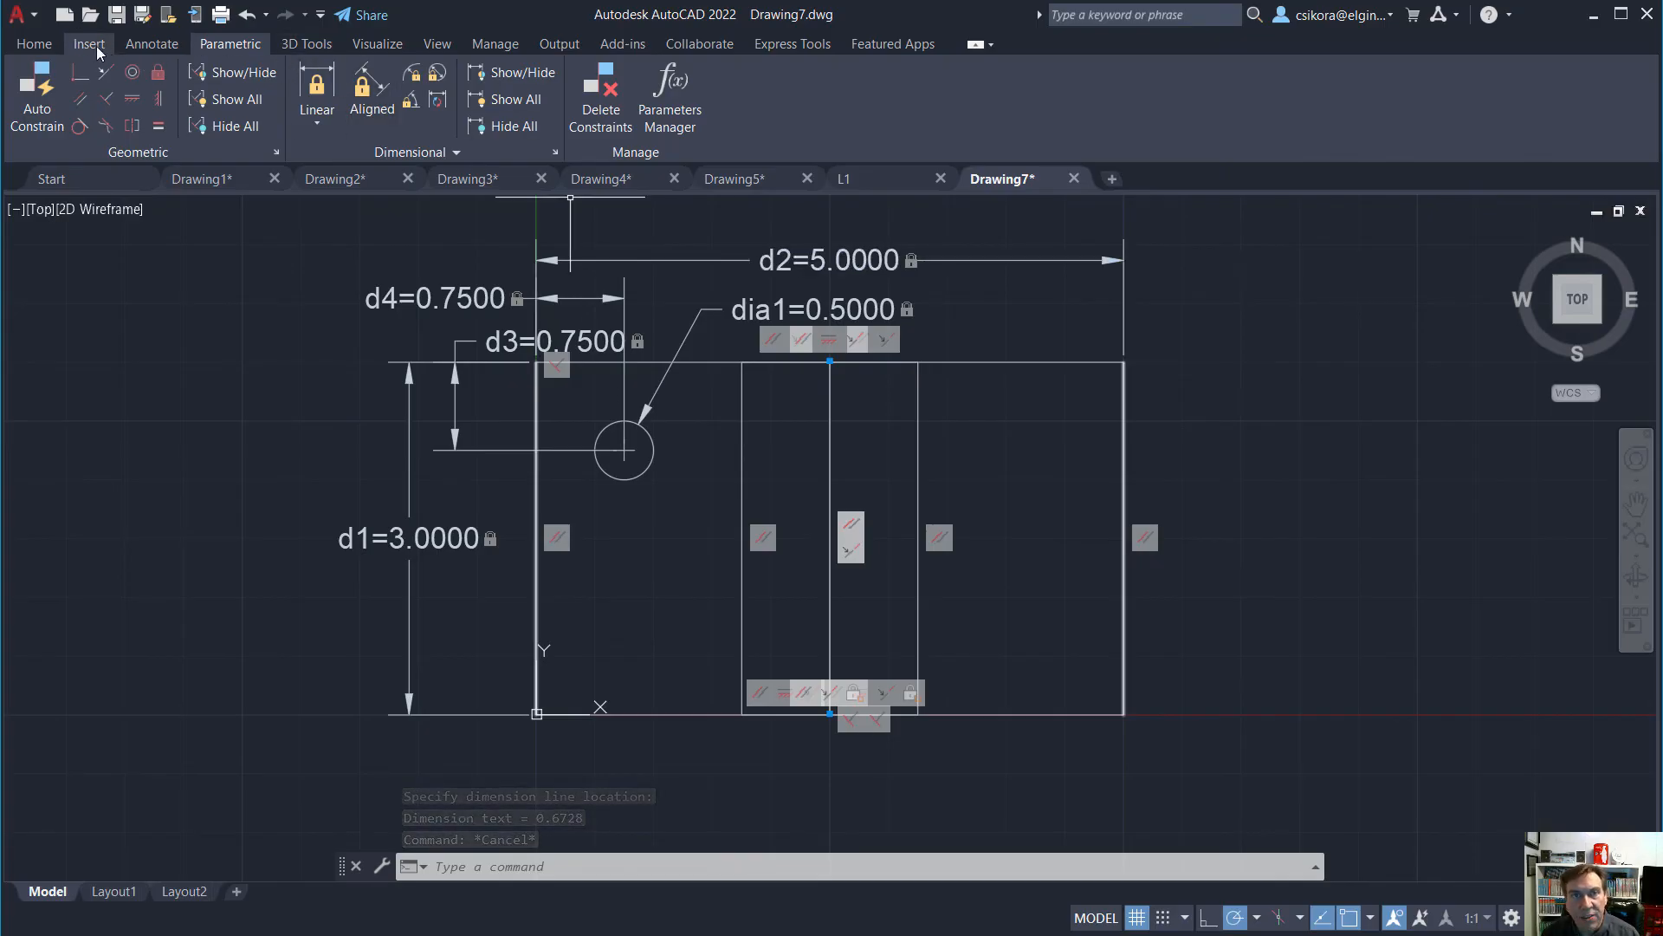
Mirror the upper-left circle about the block's vertical centreline, keeping the source circle
click(34, 44)
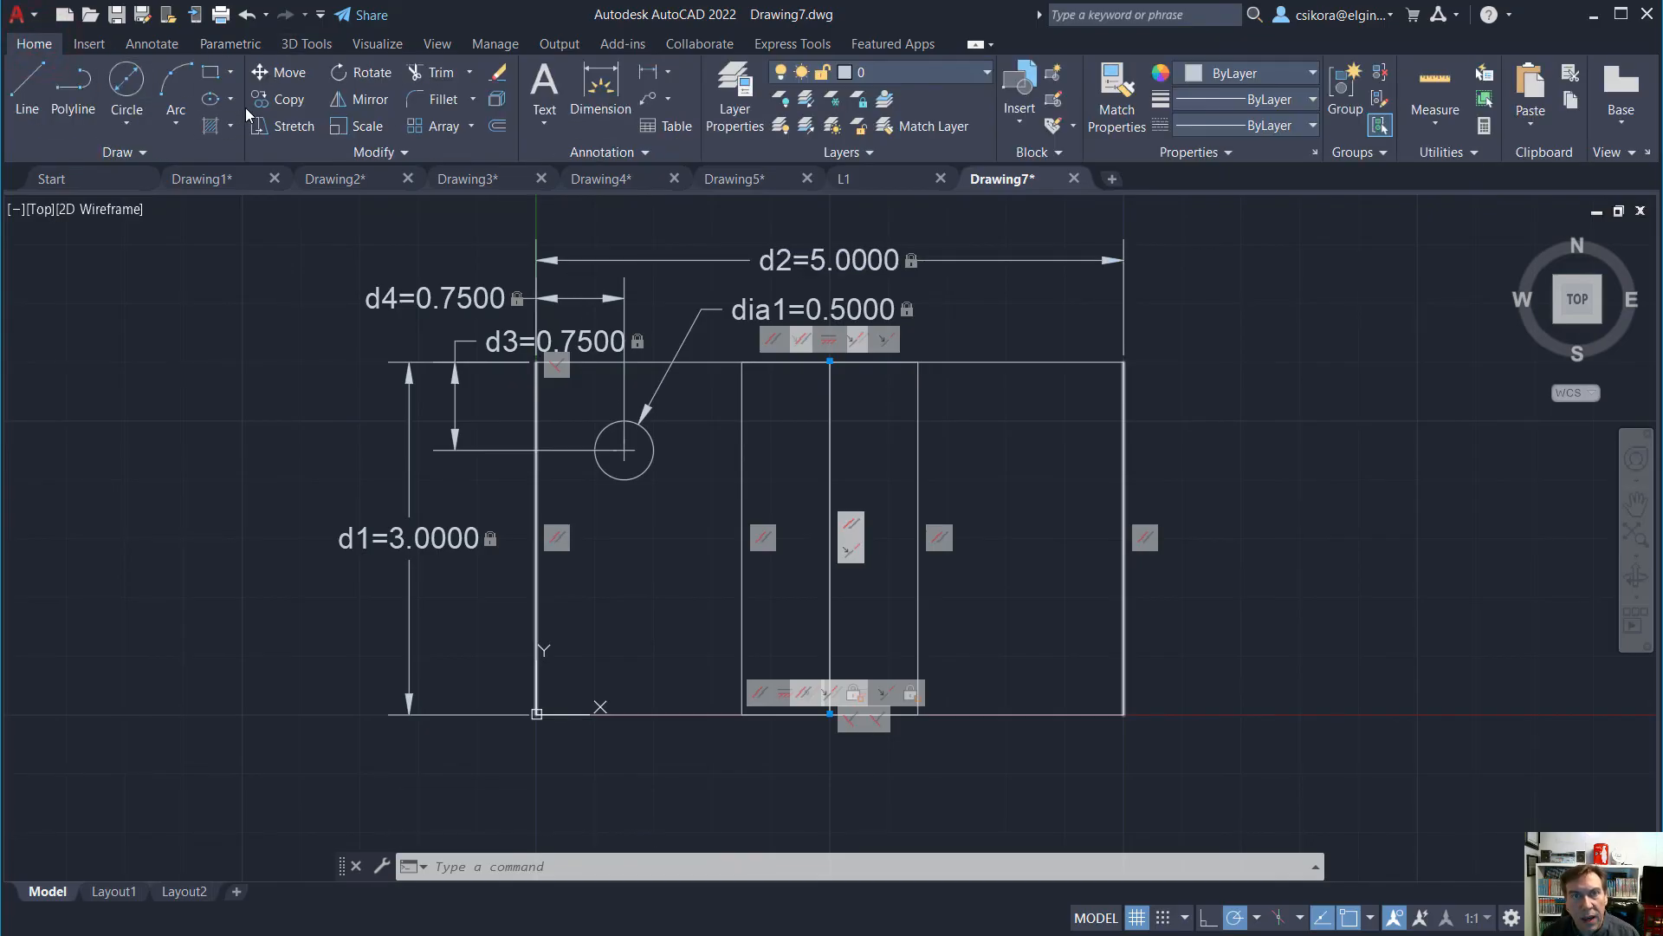
click(354, 99)
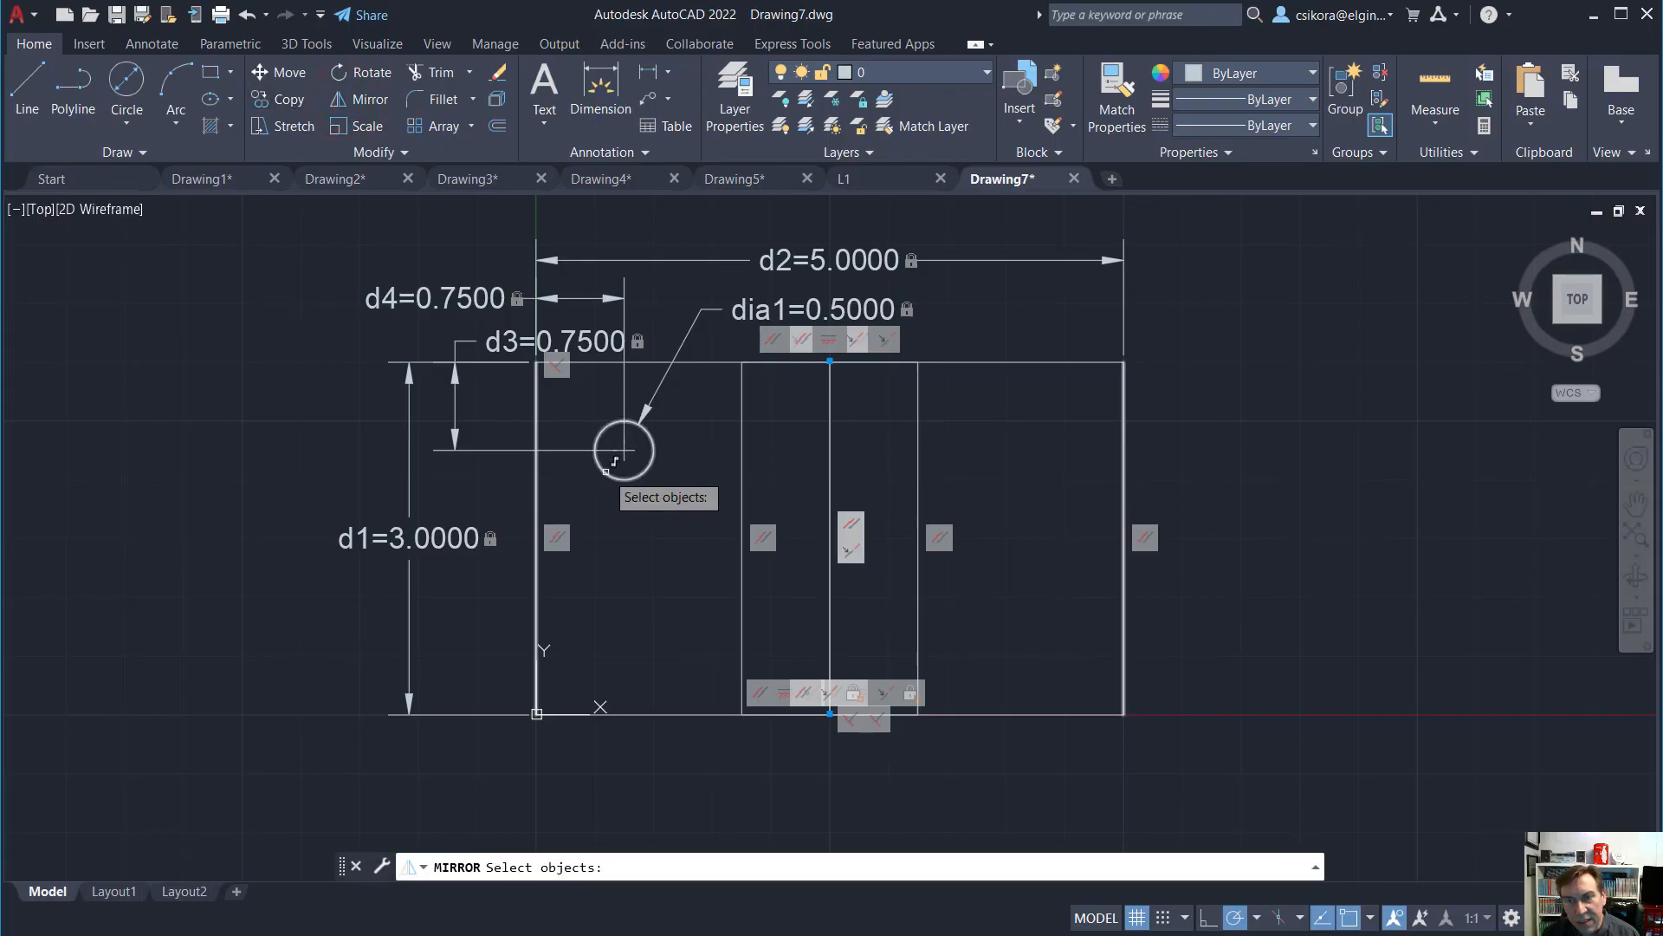
click(606, 471)
key(Return)
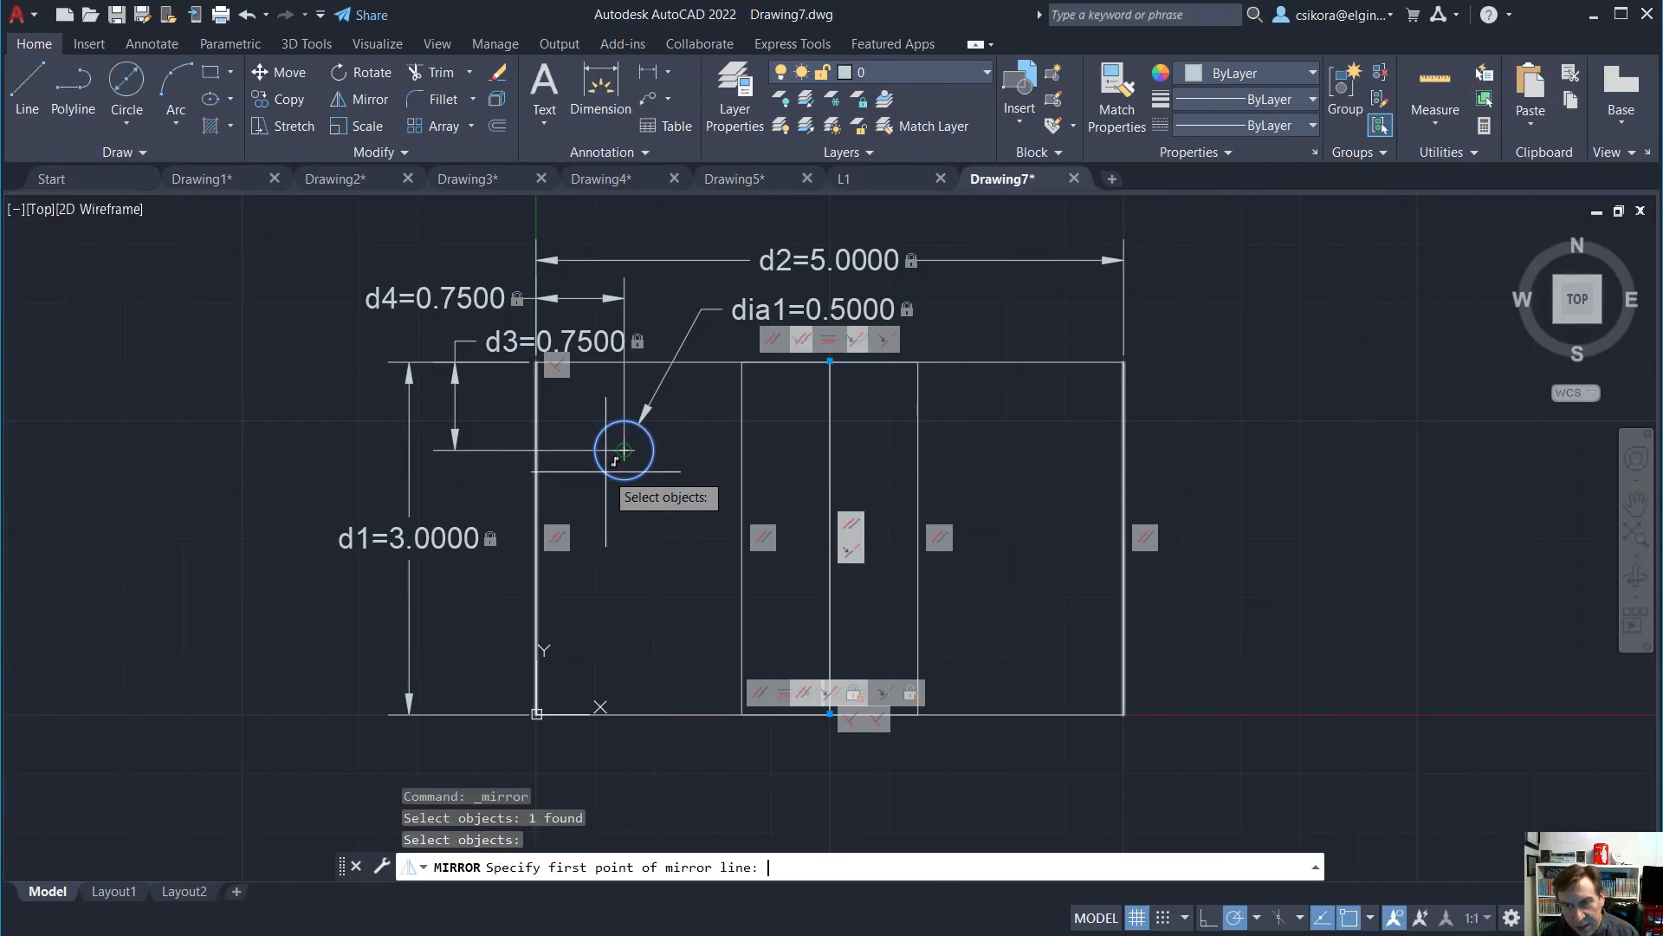
click(830, 714)
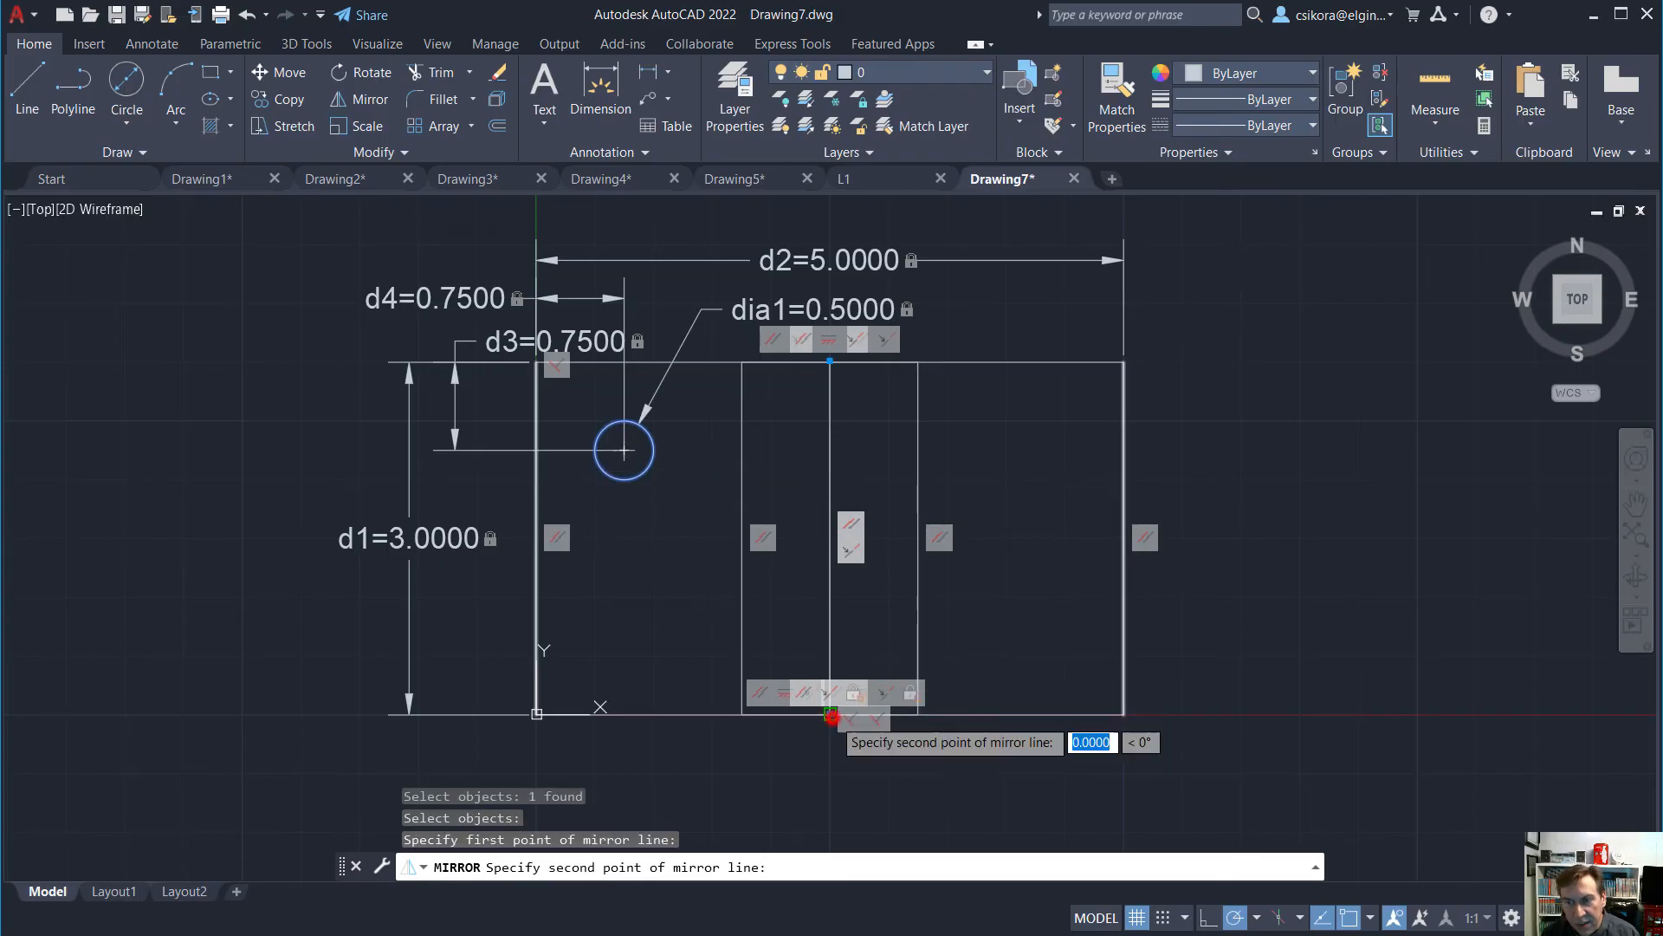
click(829, 364)
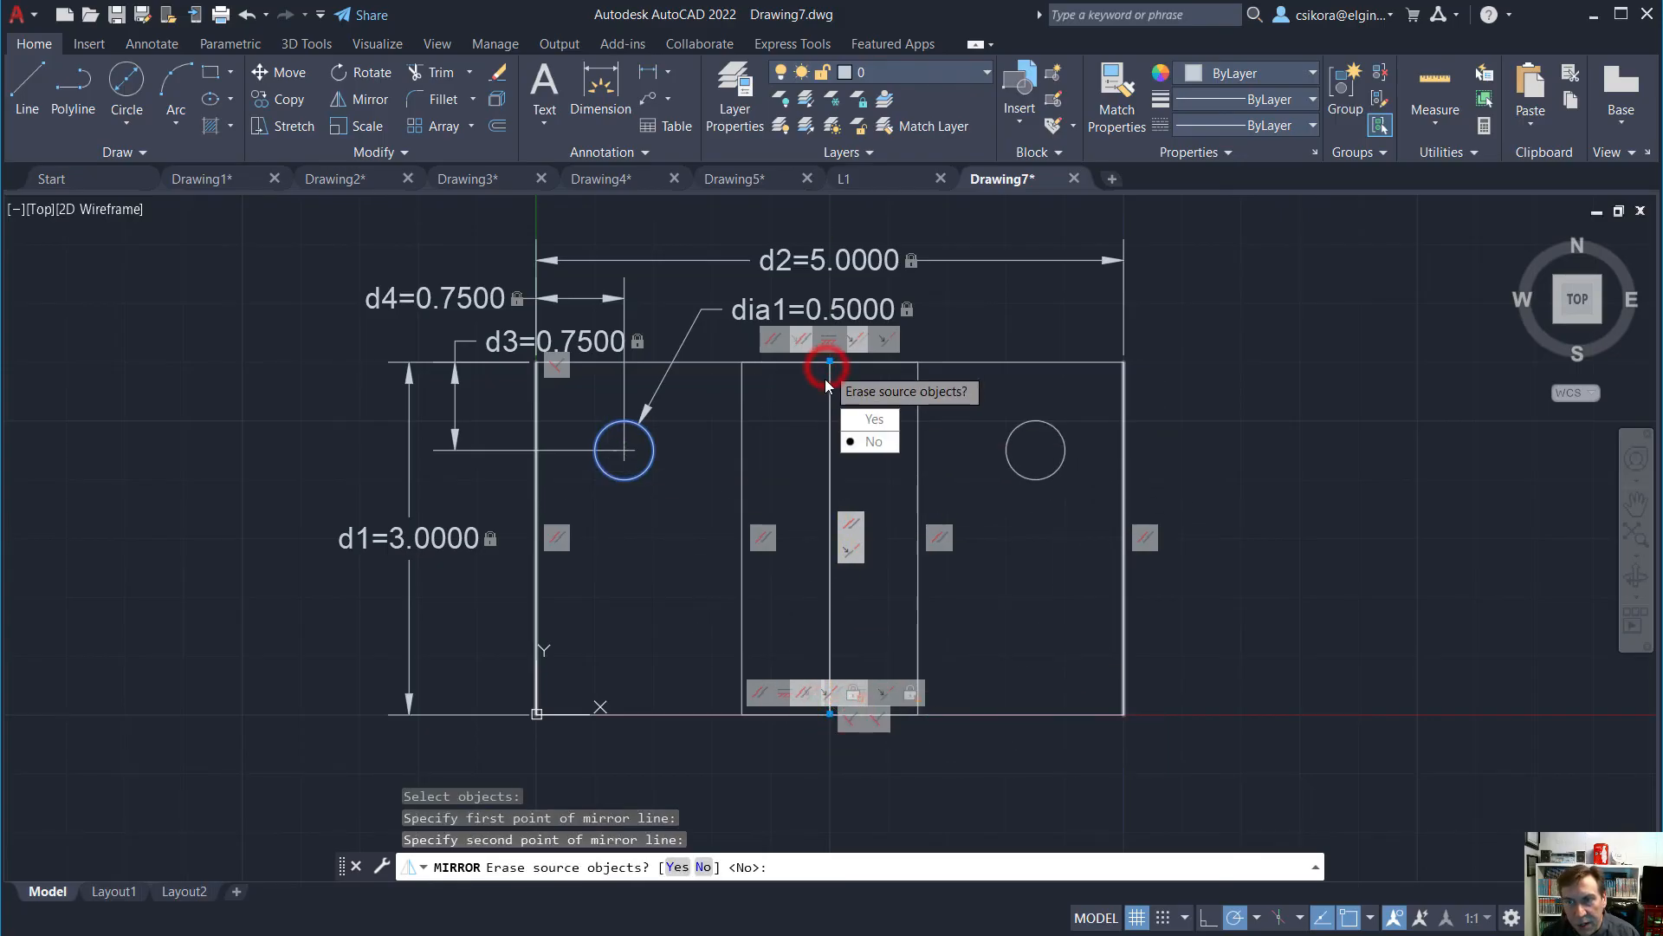
click(862, 443)
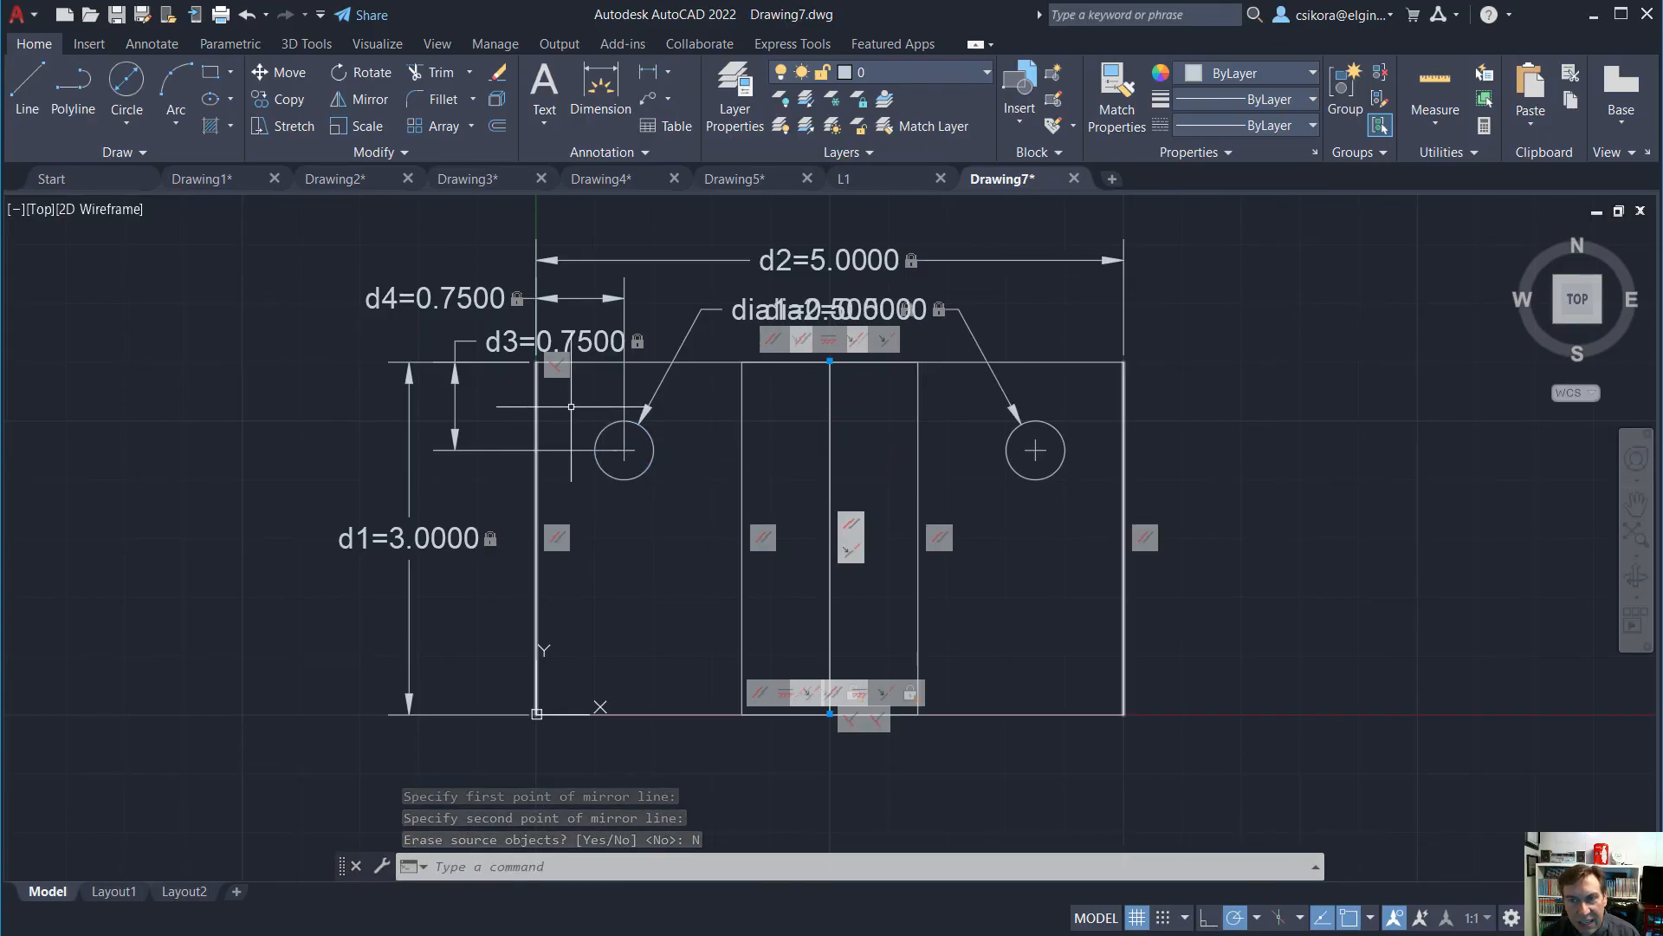
Mirror both upper circles about the horizontal line through the midpoints of the block's side edges, keeping the source circles
click(603, 430)
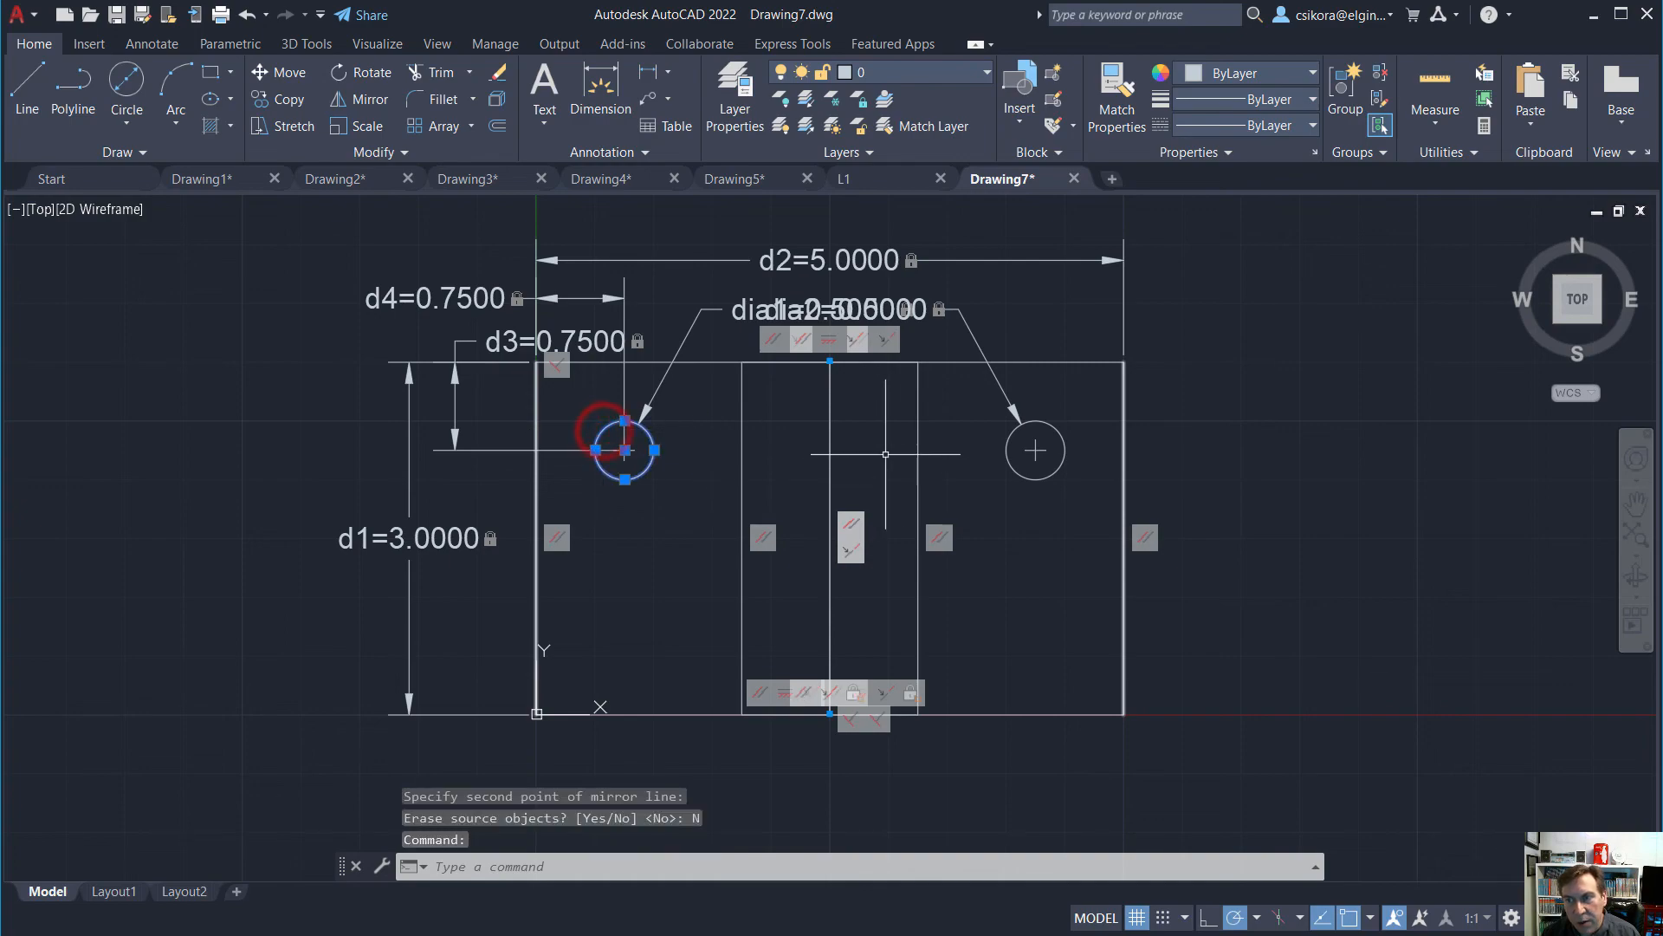
click(1007, 442)
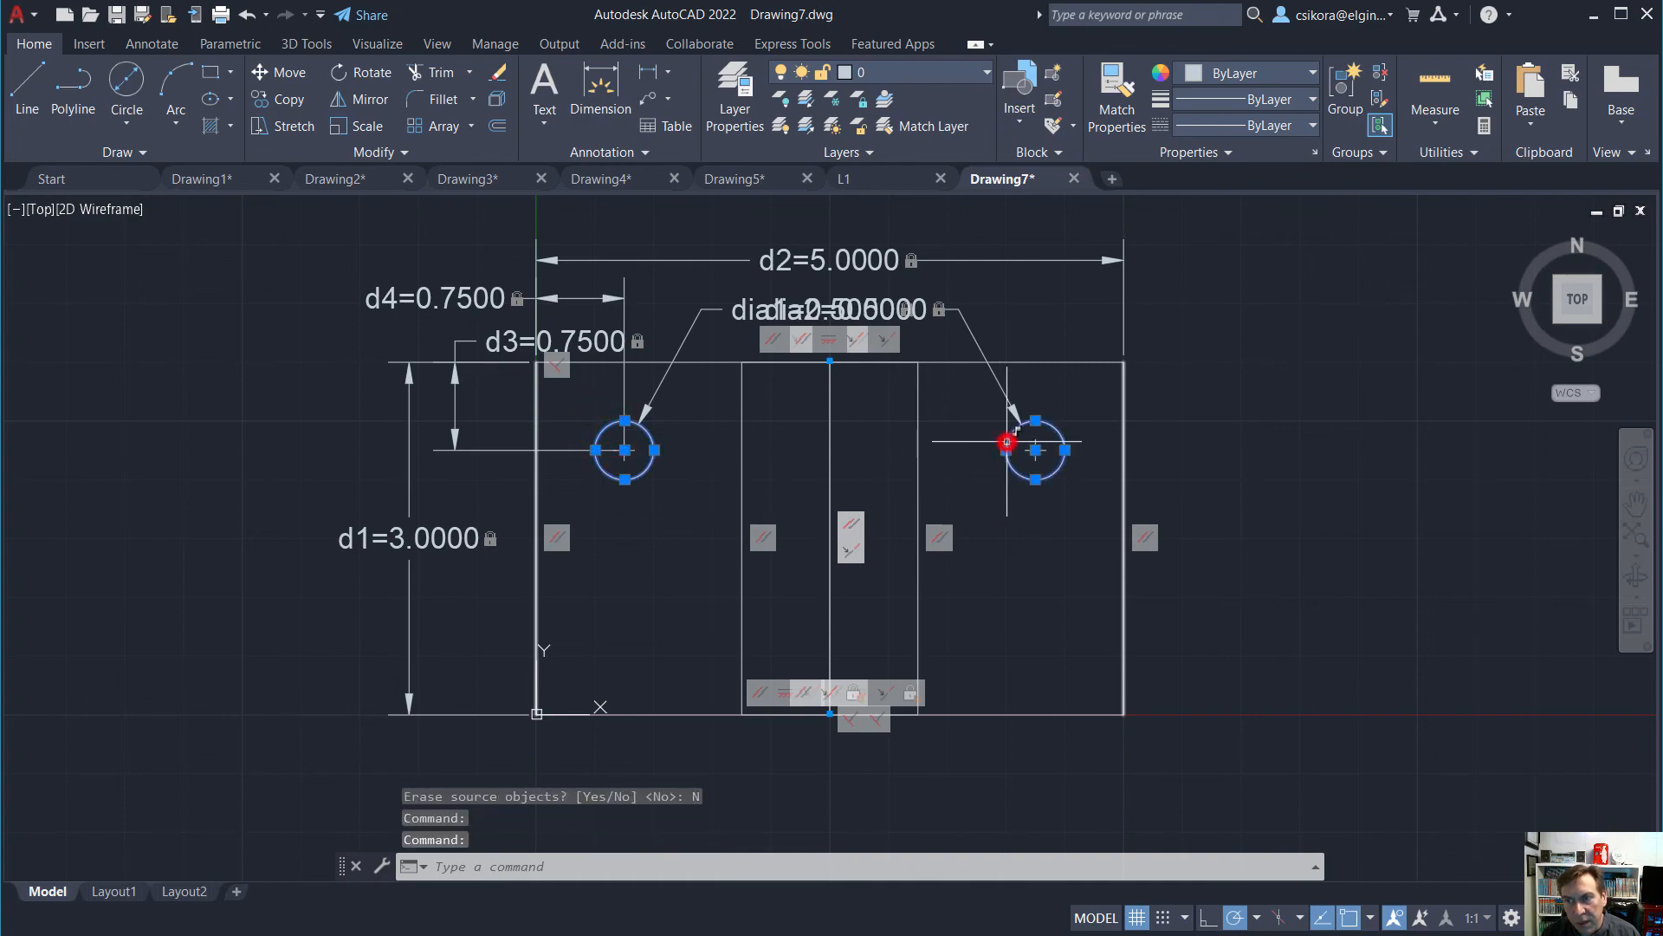
click(340, 97)
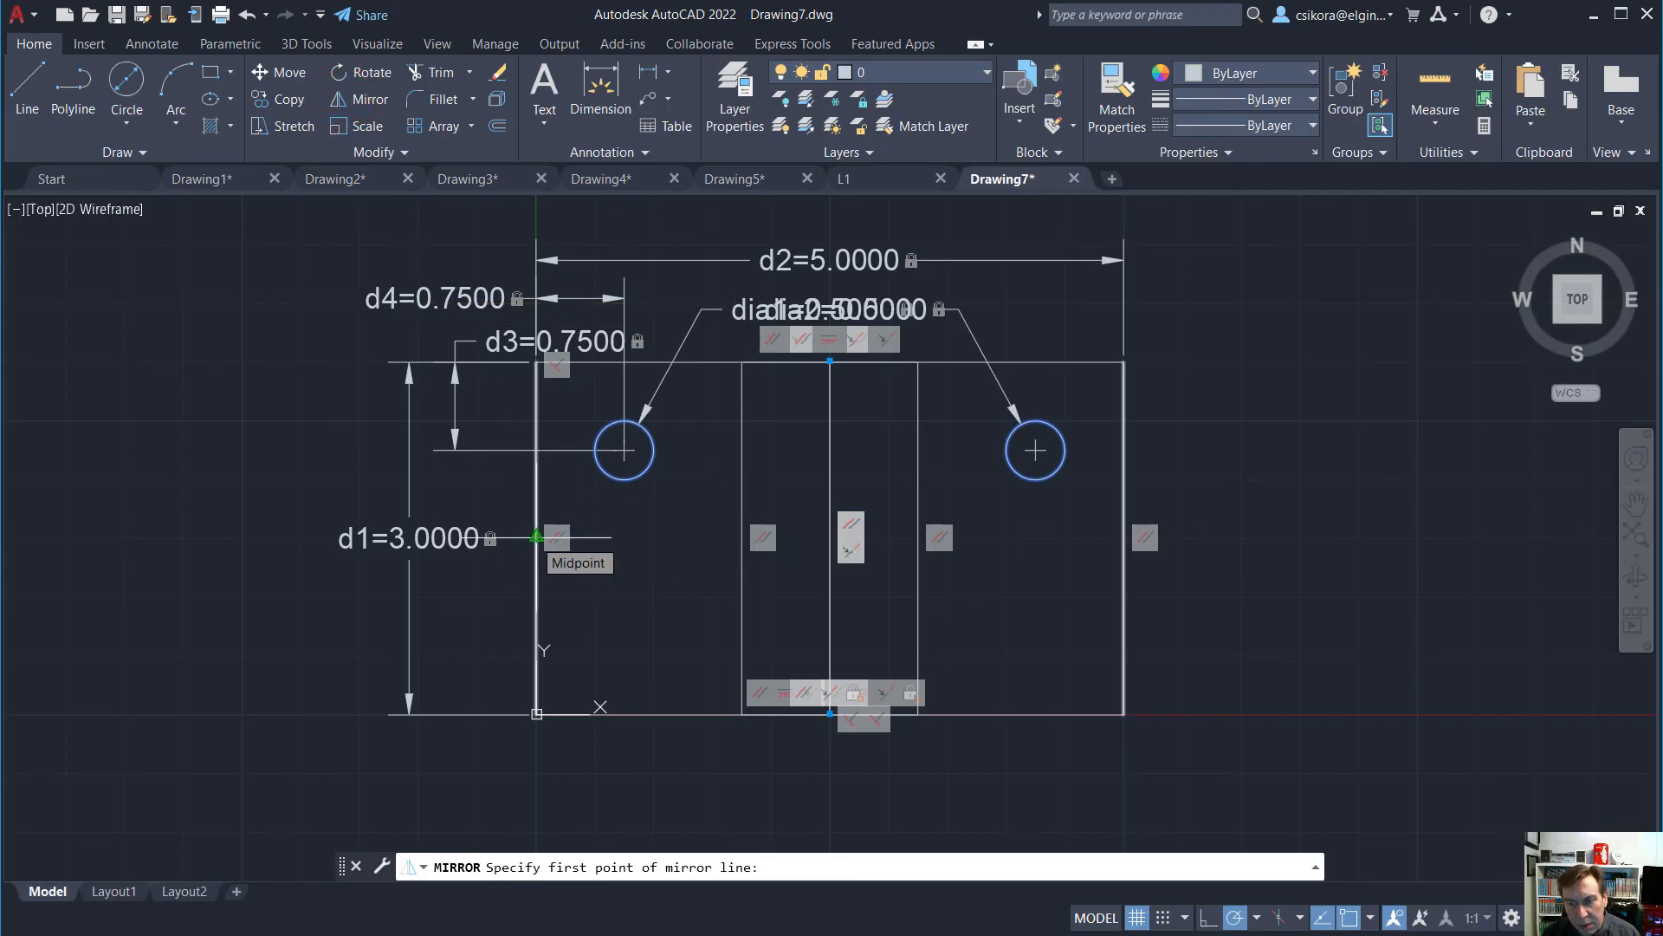
click(537, 538)
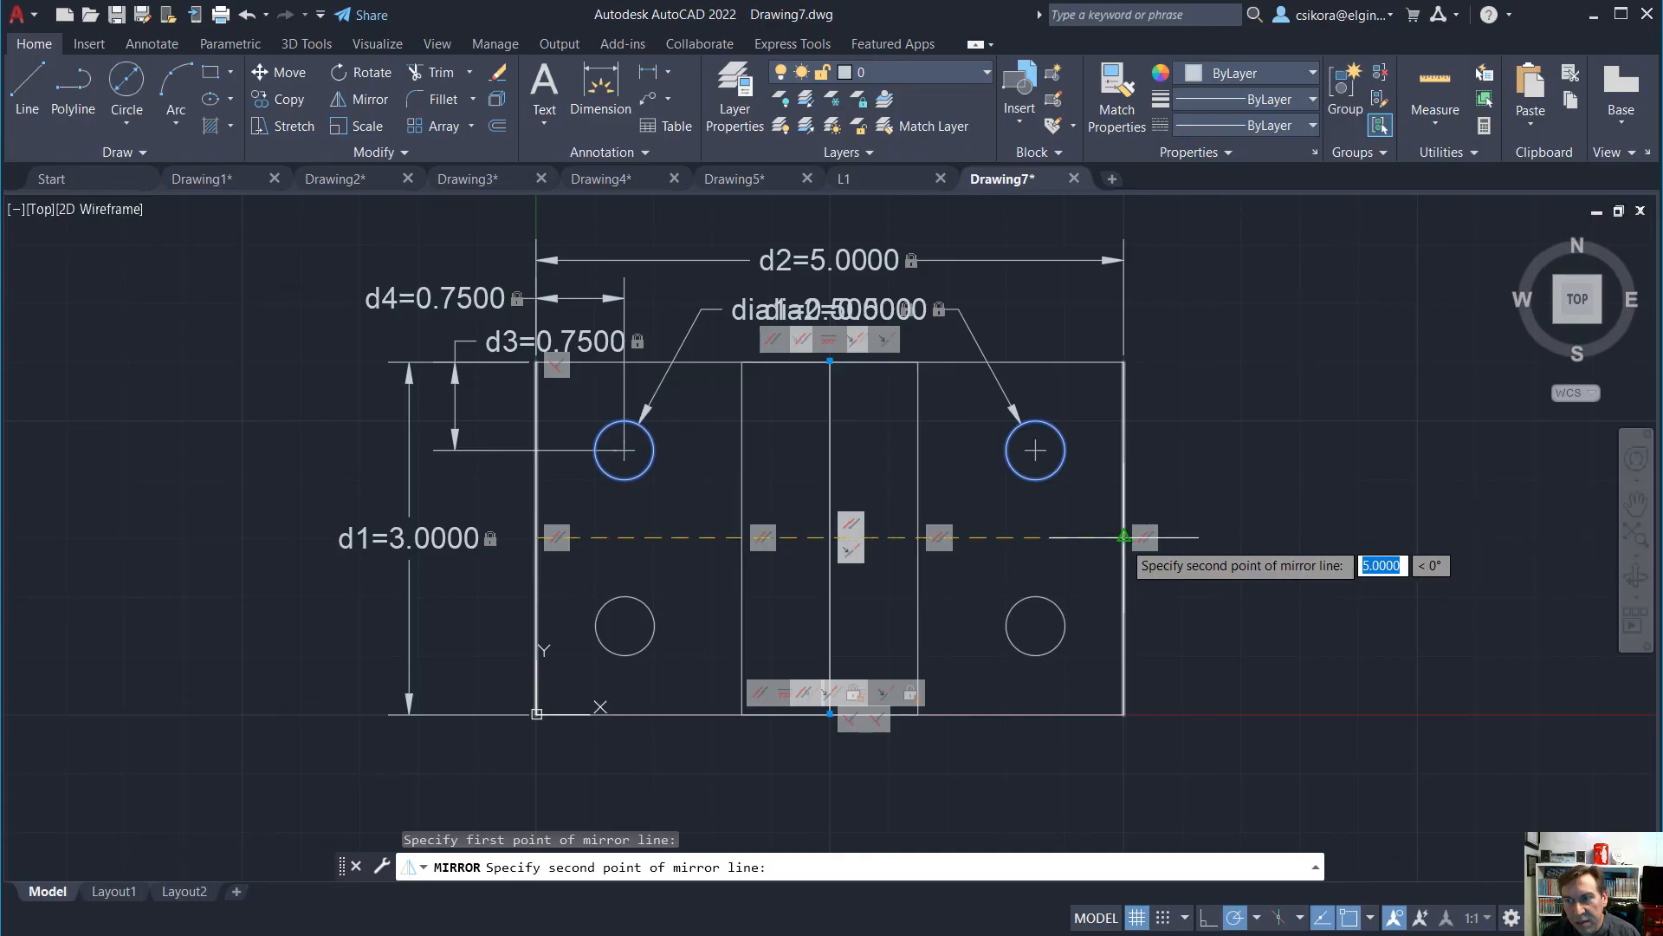
click(1124, 538)
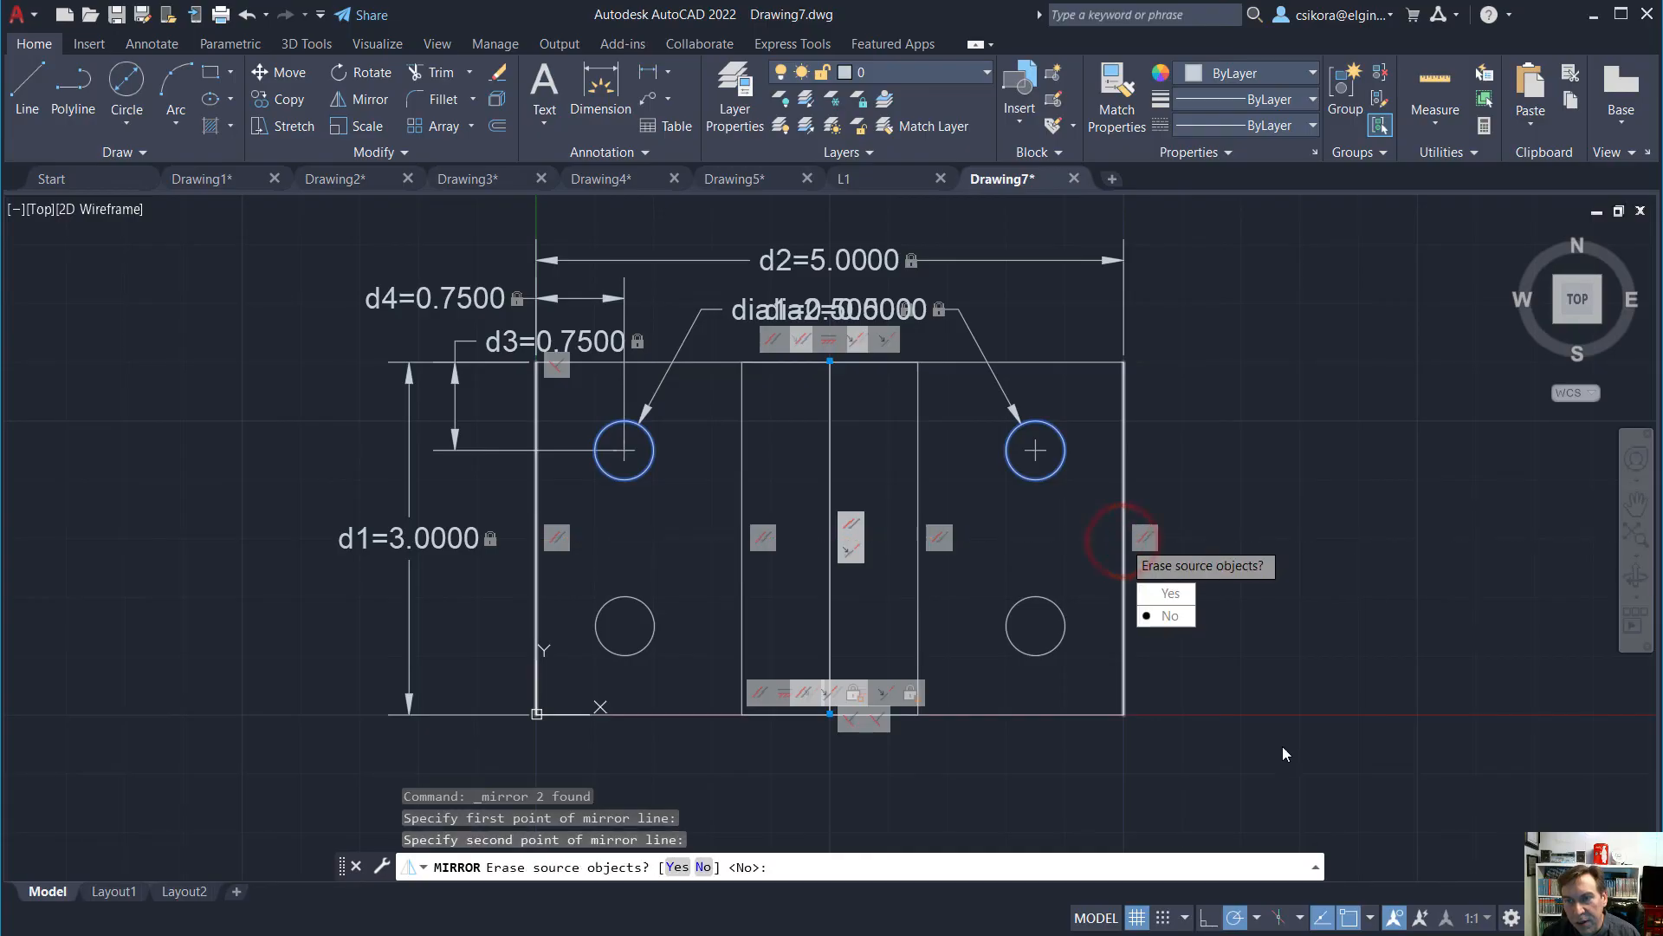
click(1168, 615)
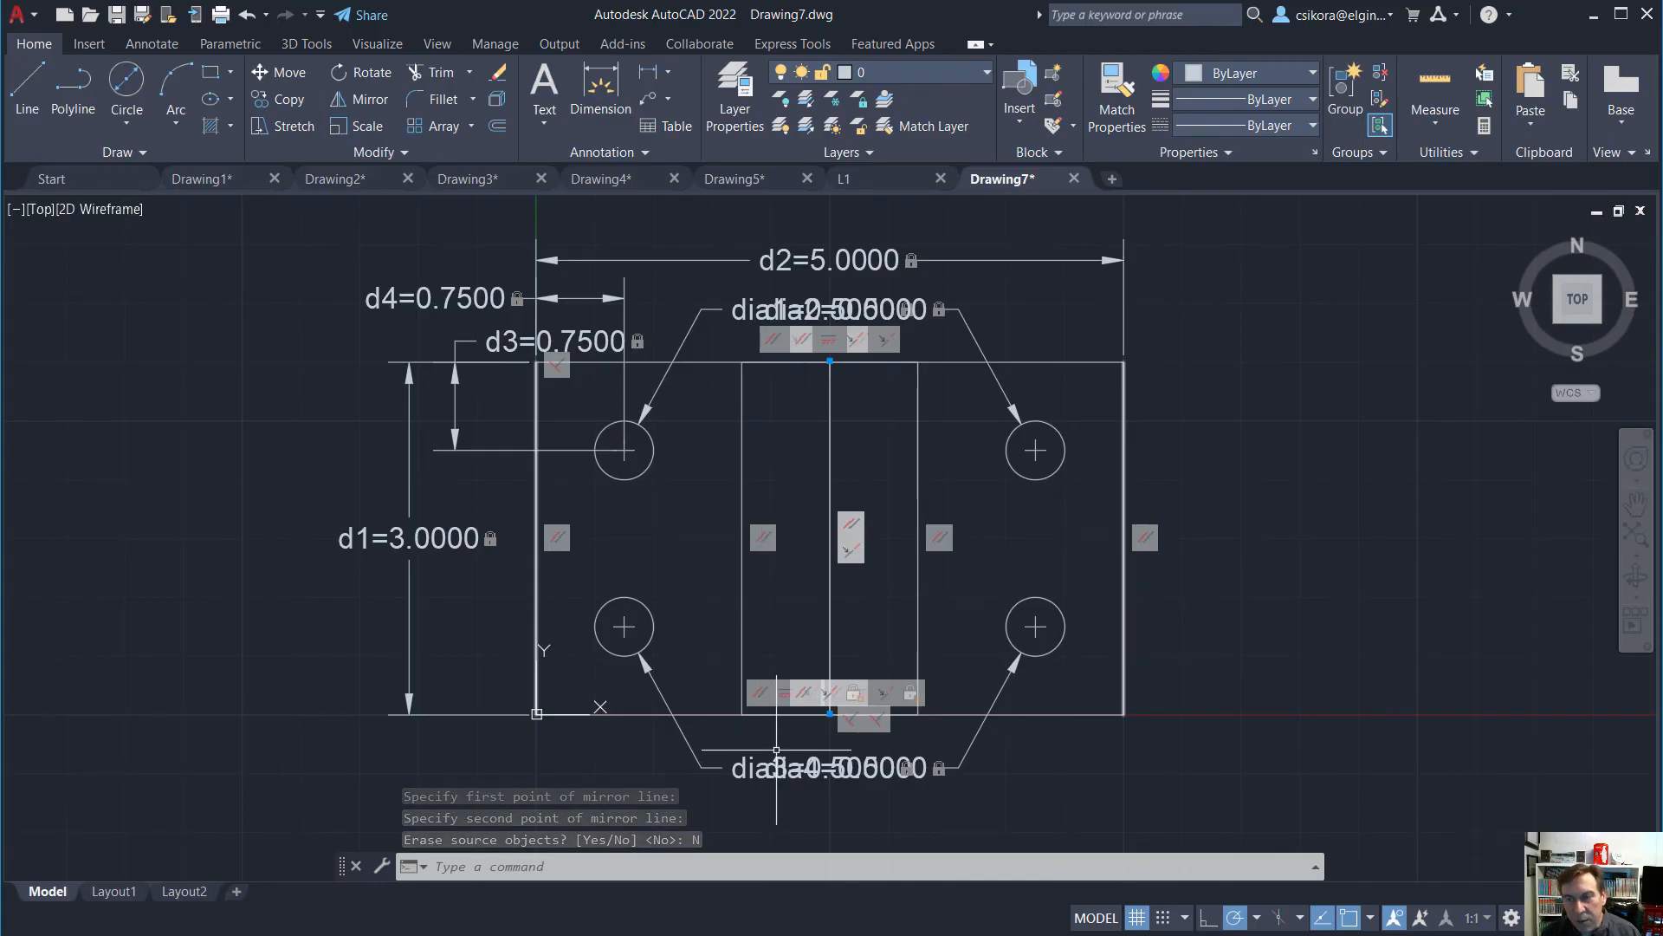
key(Escape)
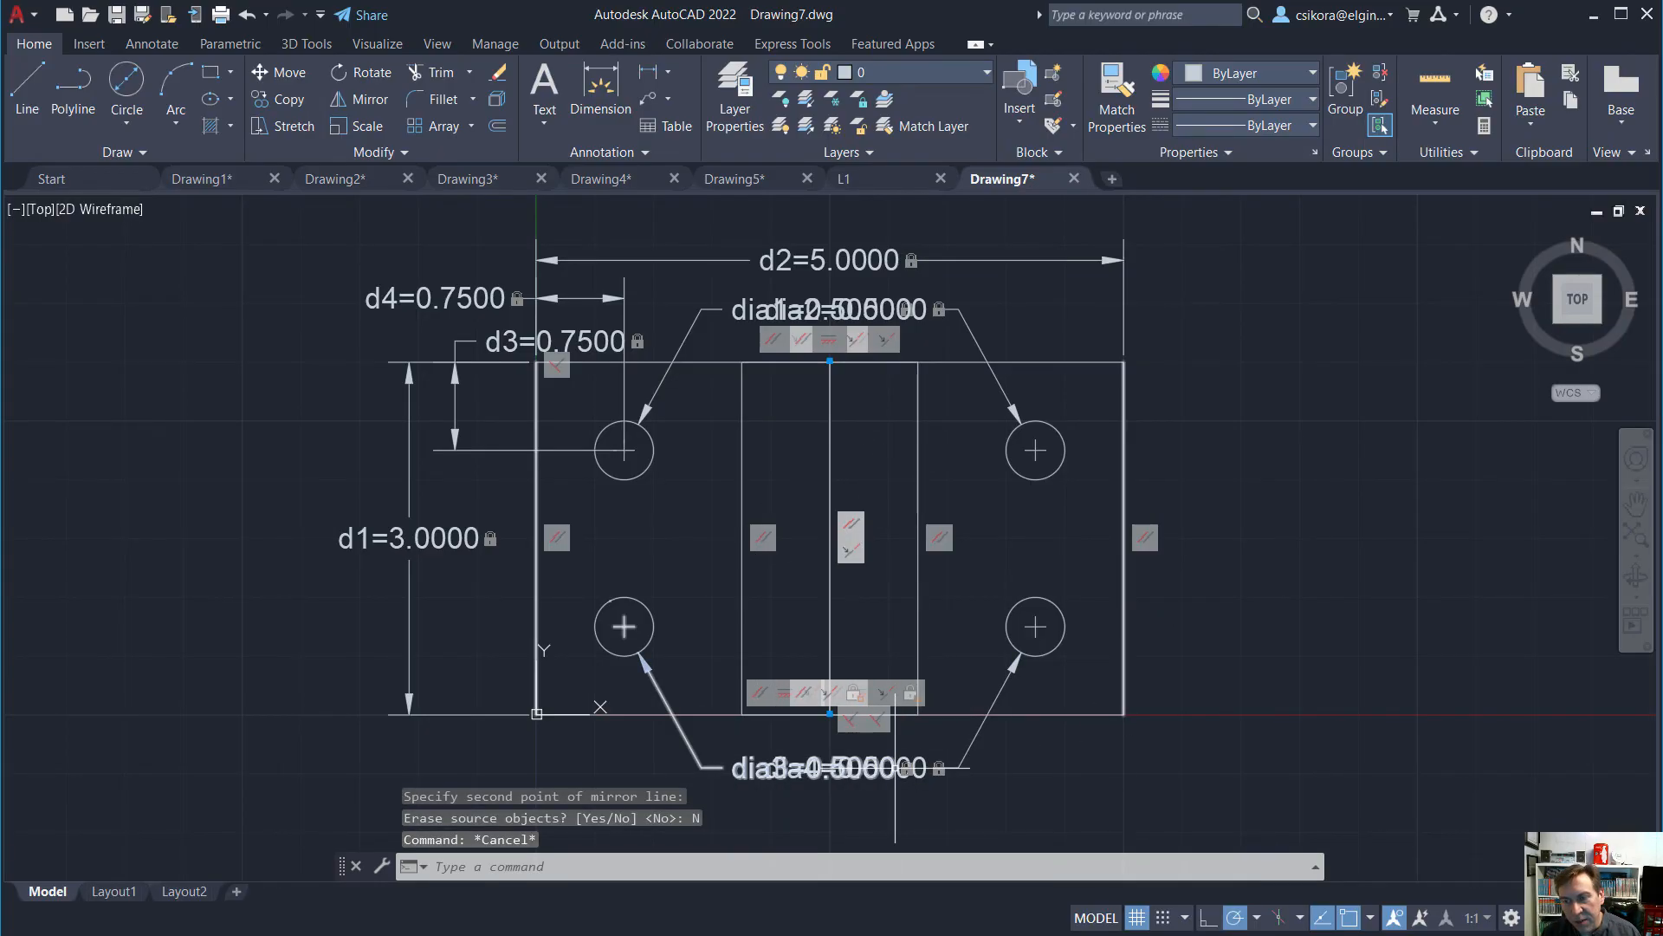
Delete the diameter constraints from the lower-right, lower-left and upper-right circles
click(971, 747)
key(Delete)
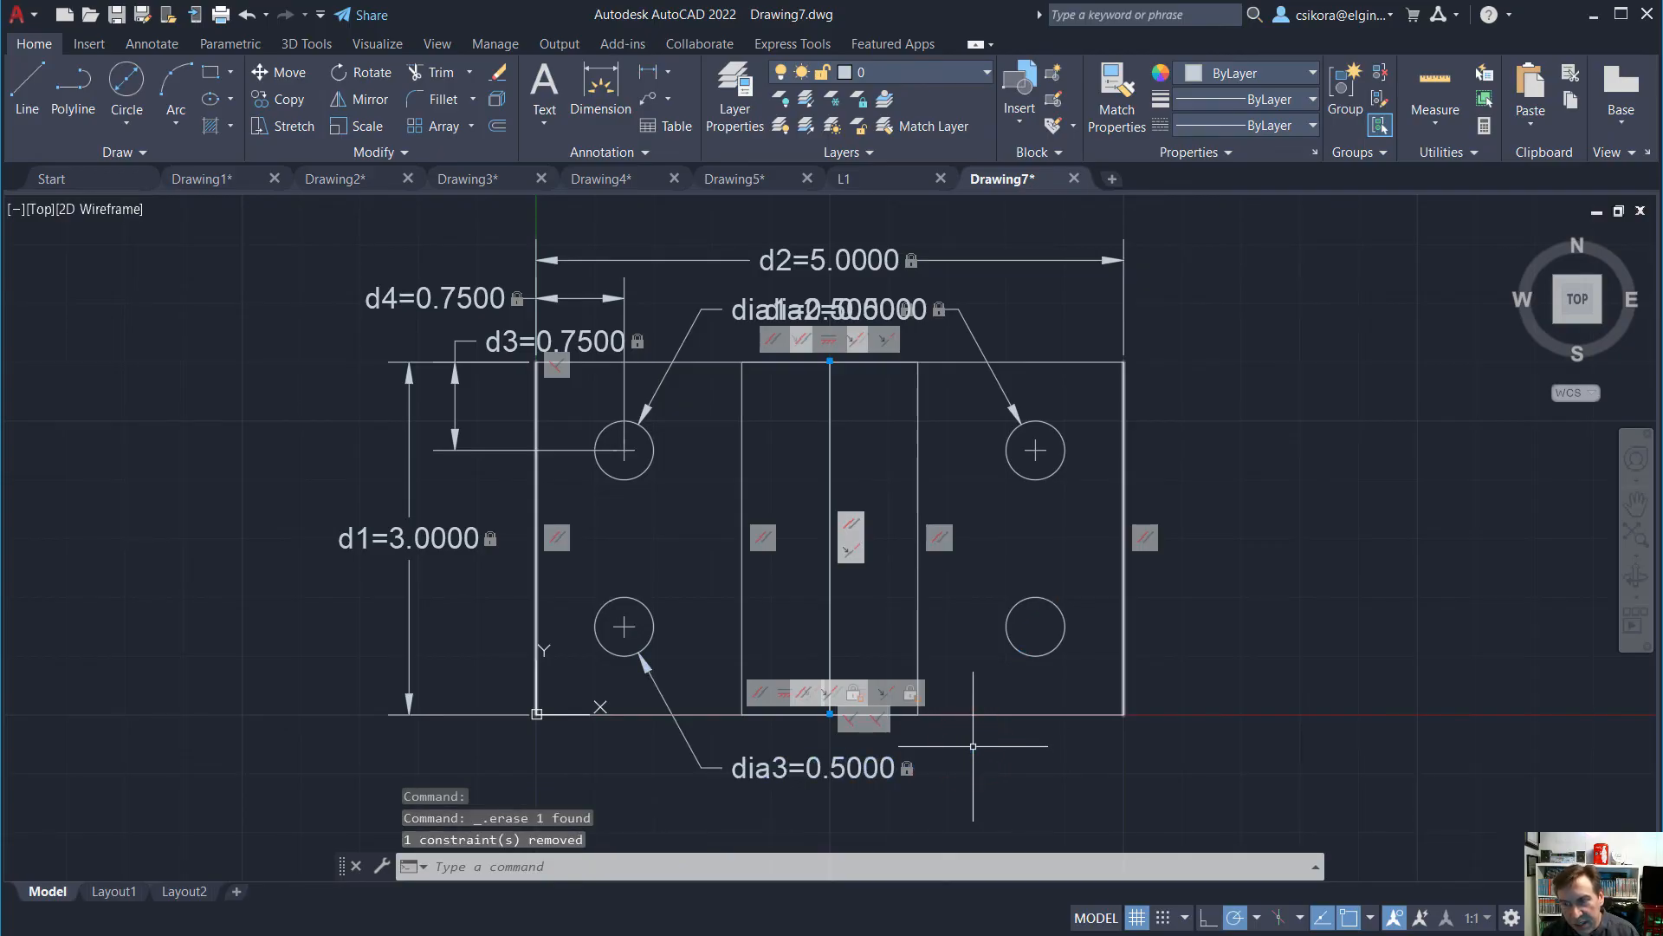
click(700, 760)
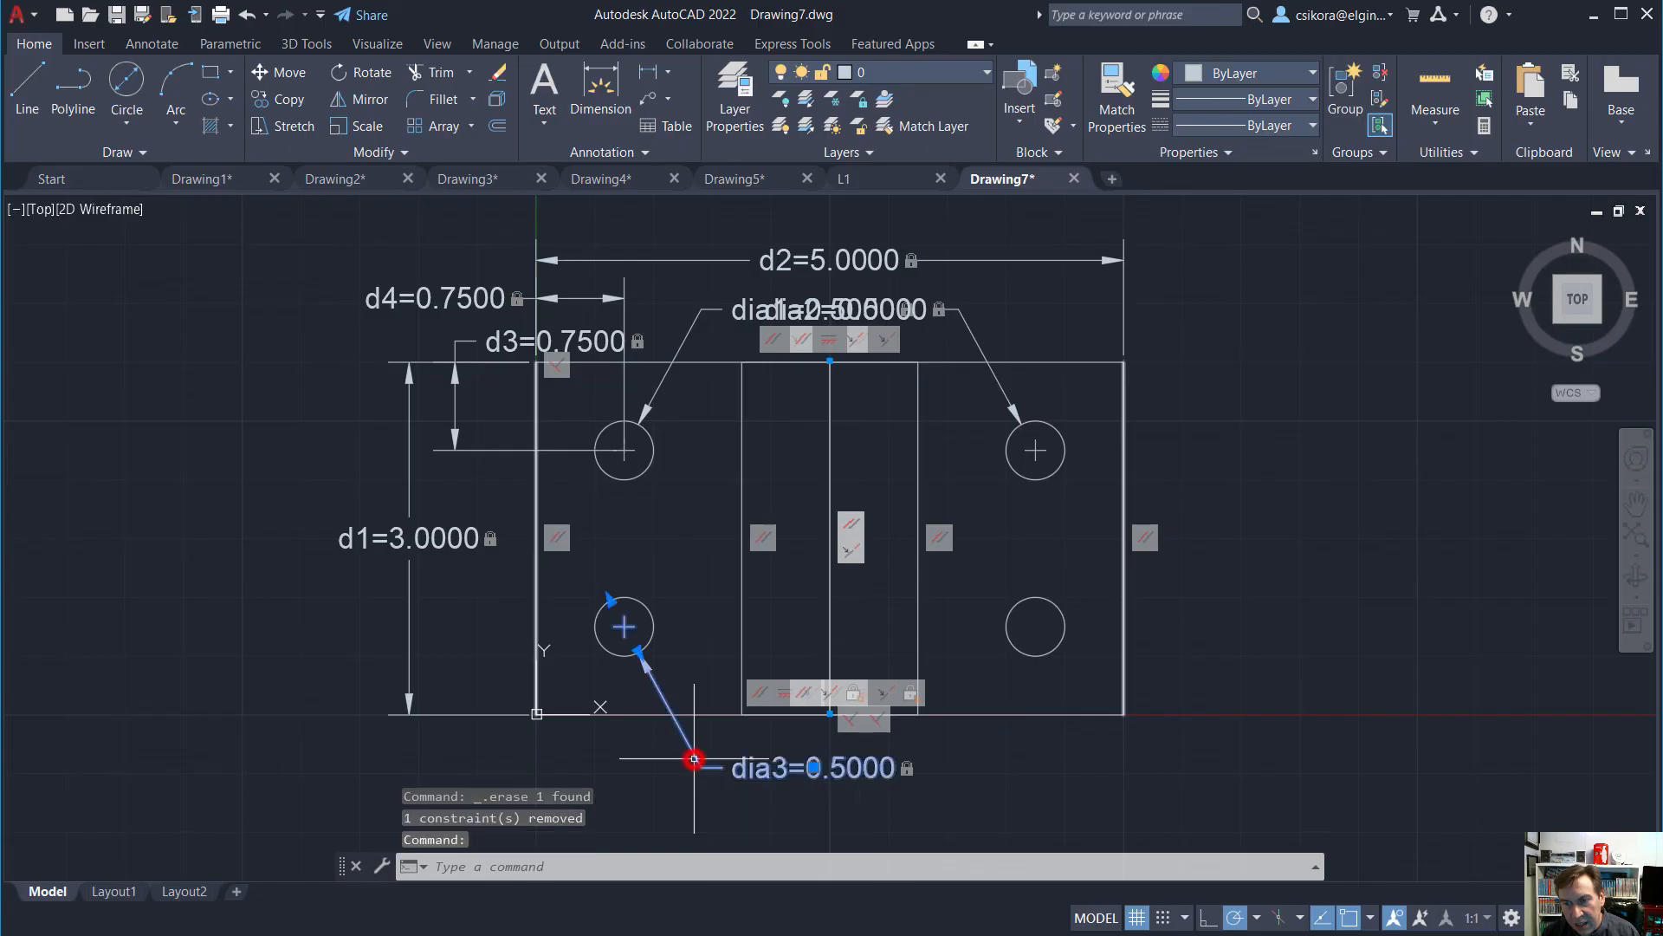
key(Delete)
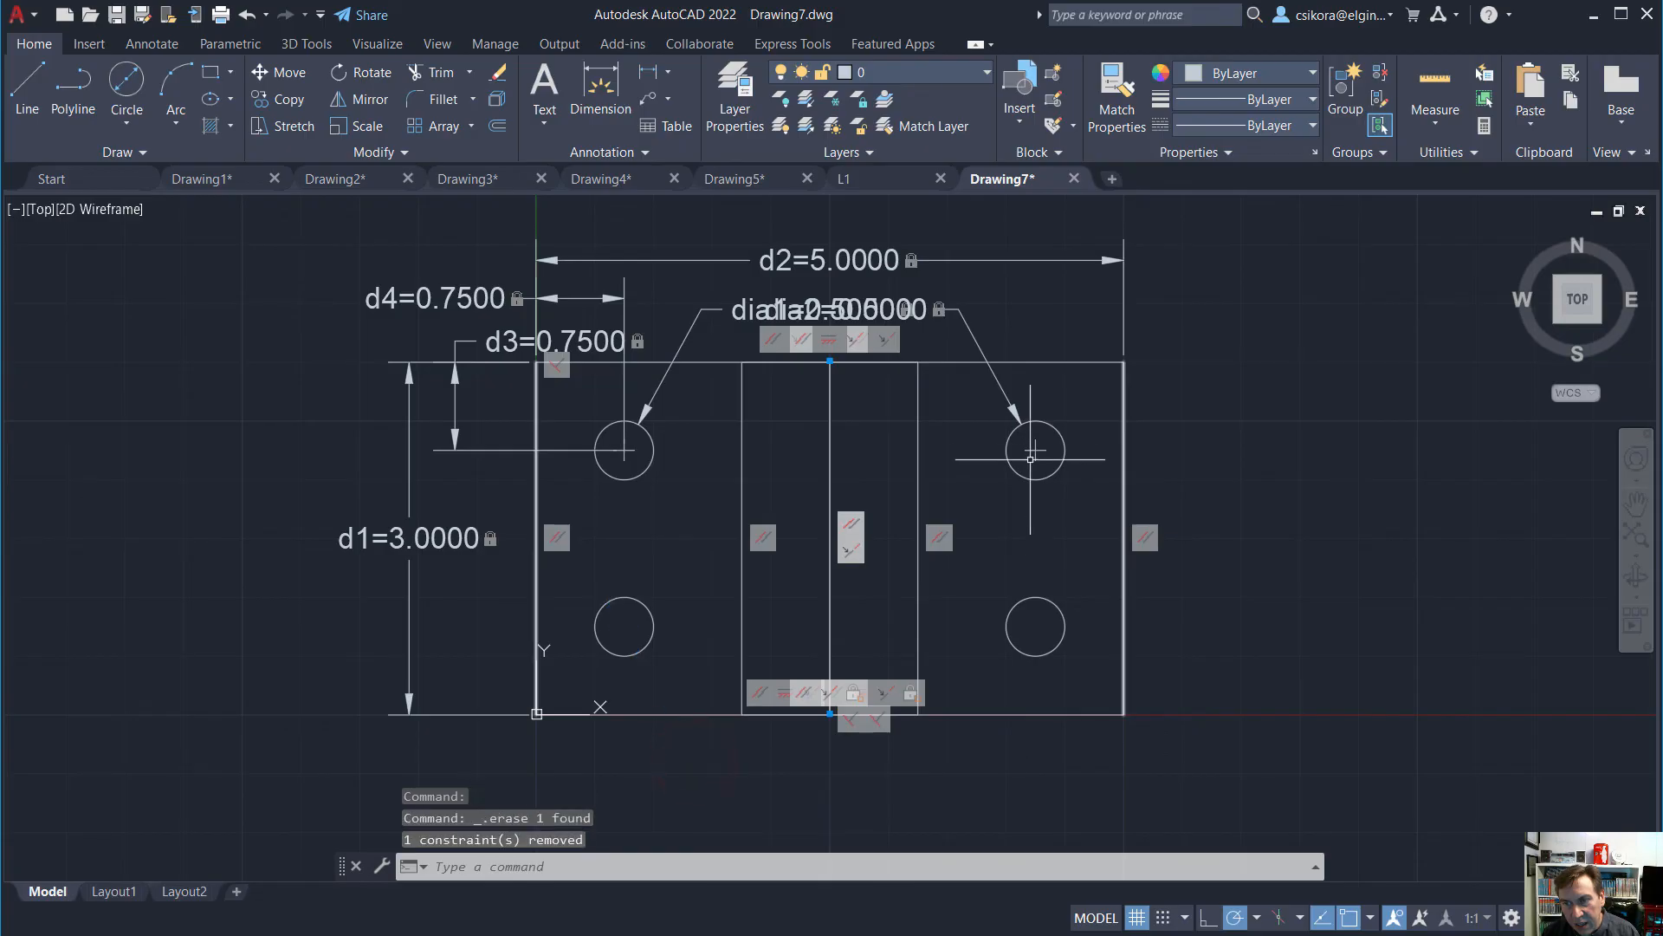
click(974, 334)
key(Delete)
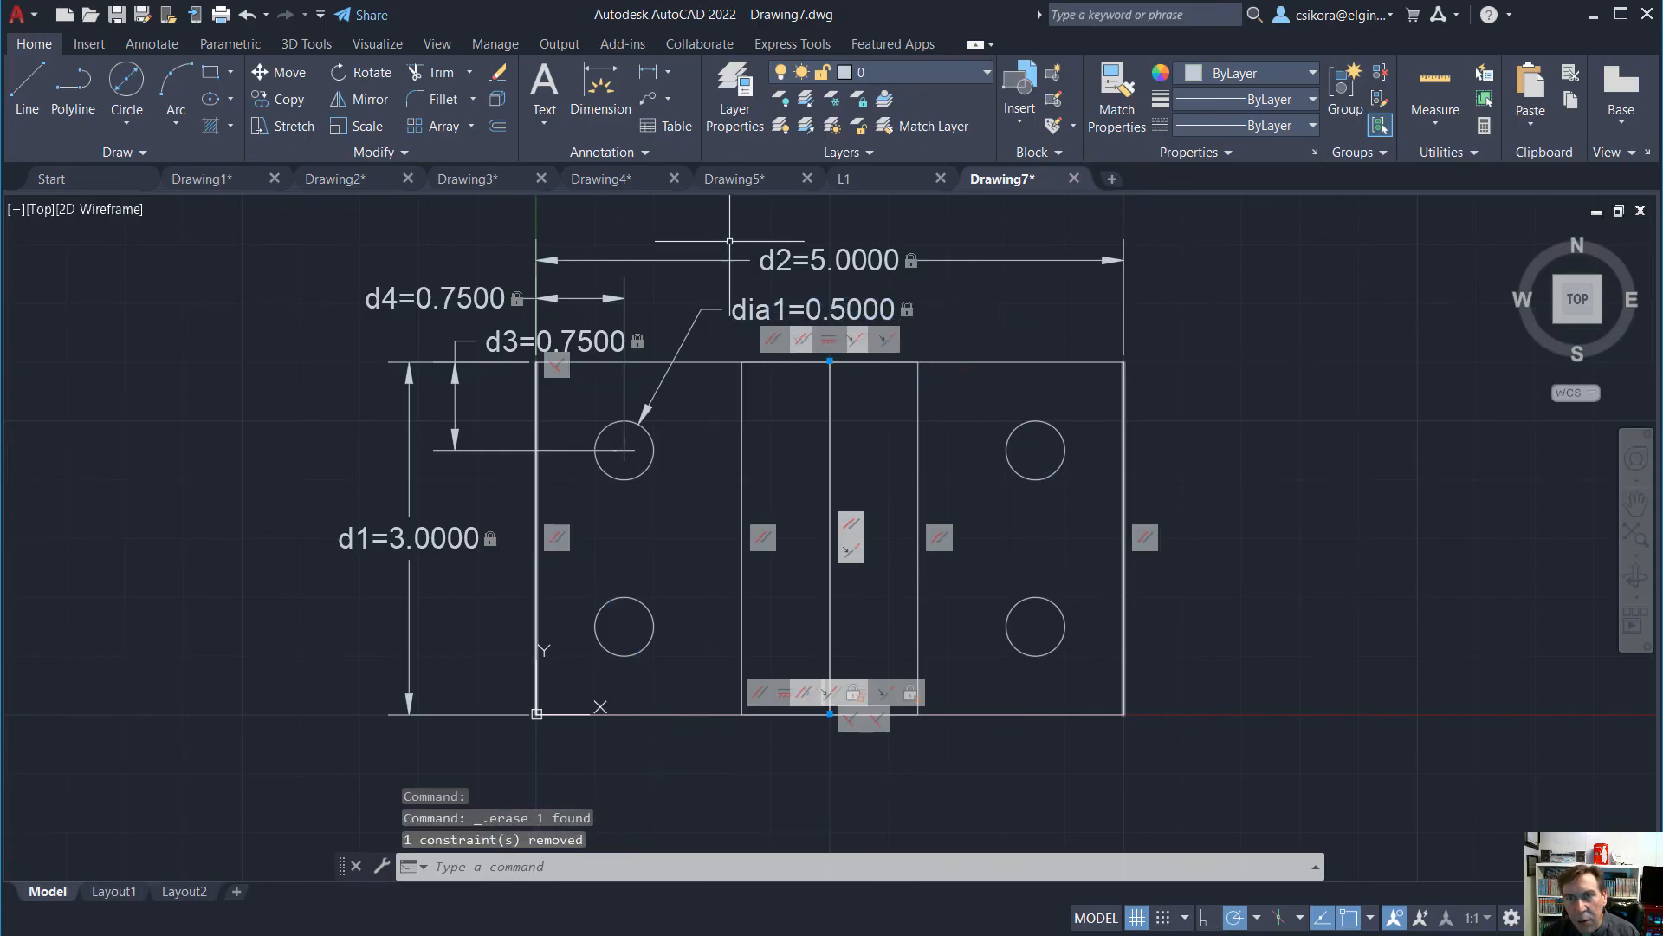
Apply Equal constraints from the upper-left to the upper-right circle, from there to the lower-right, and from there to the lower-left
click(258, 44)
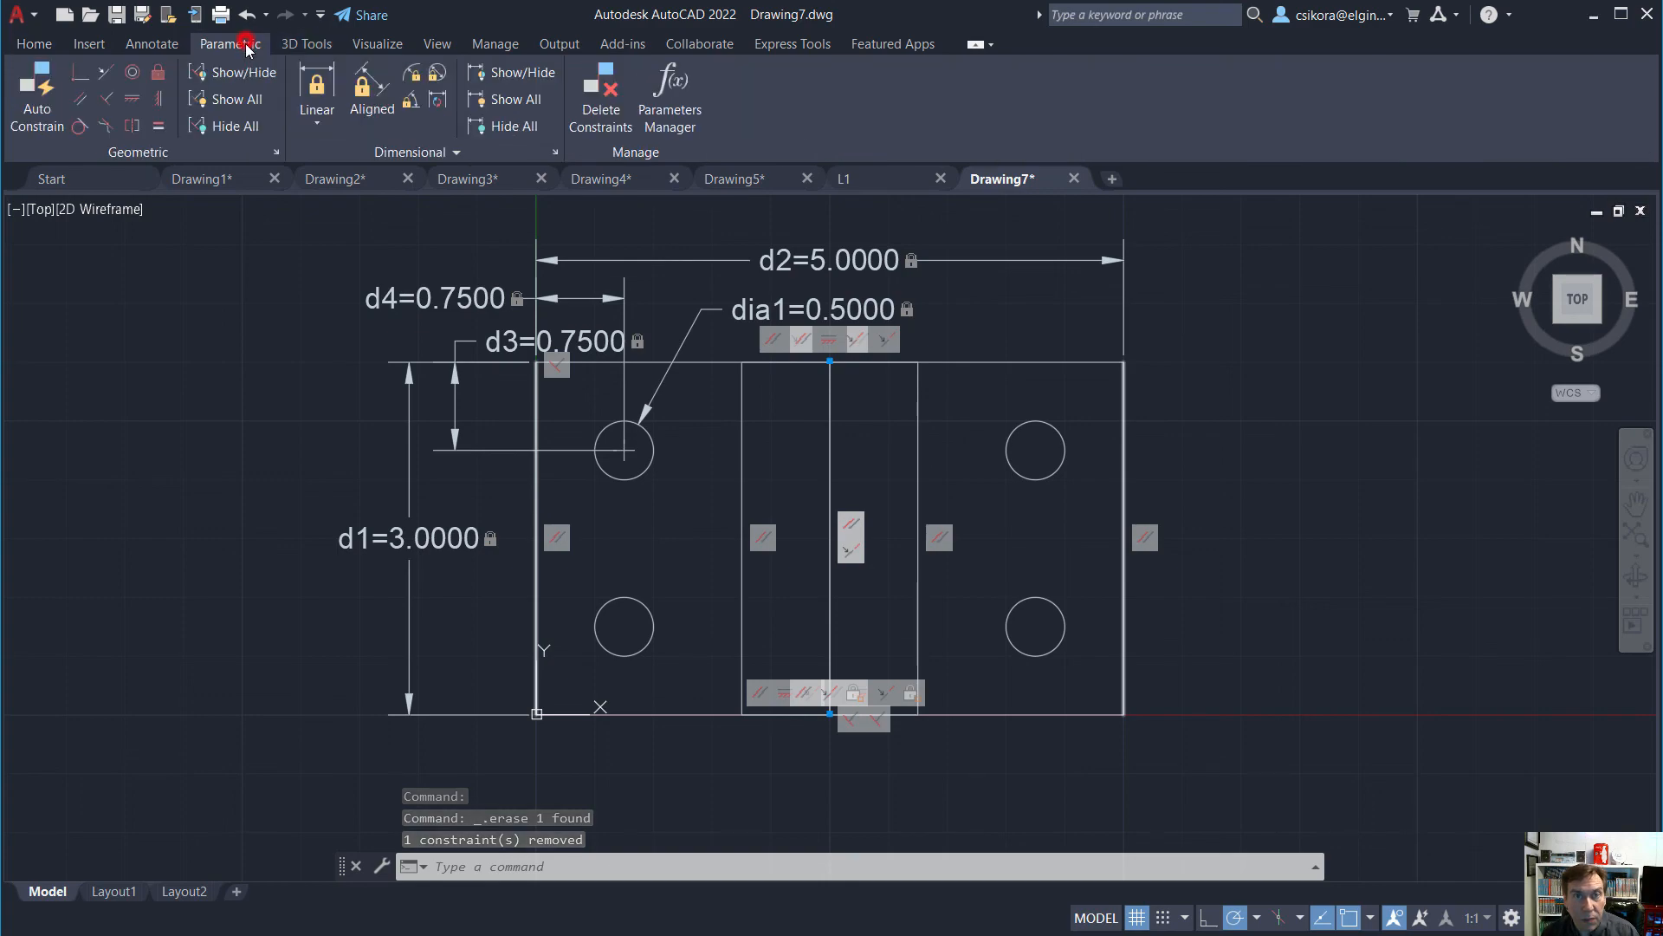
click(159, 126)
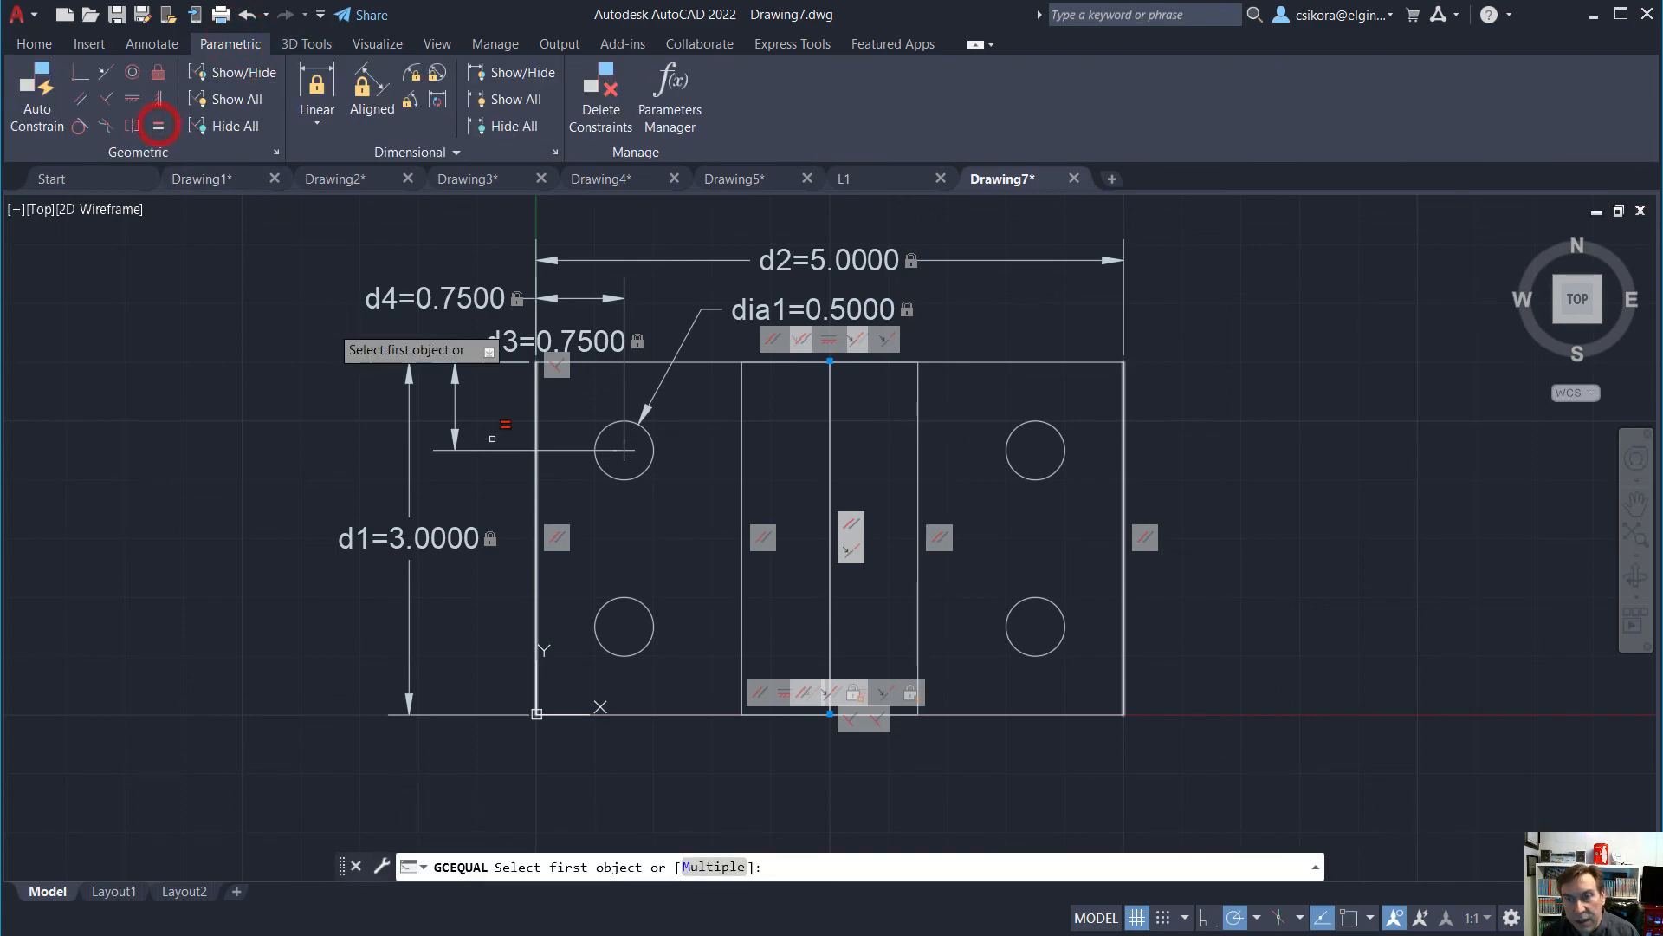
click(647, 466)
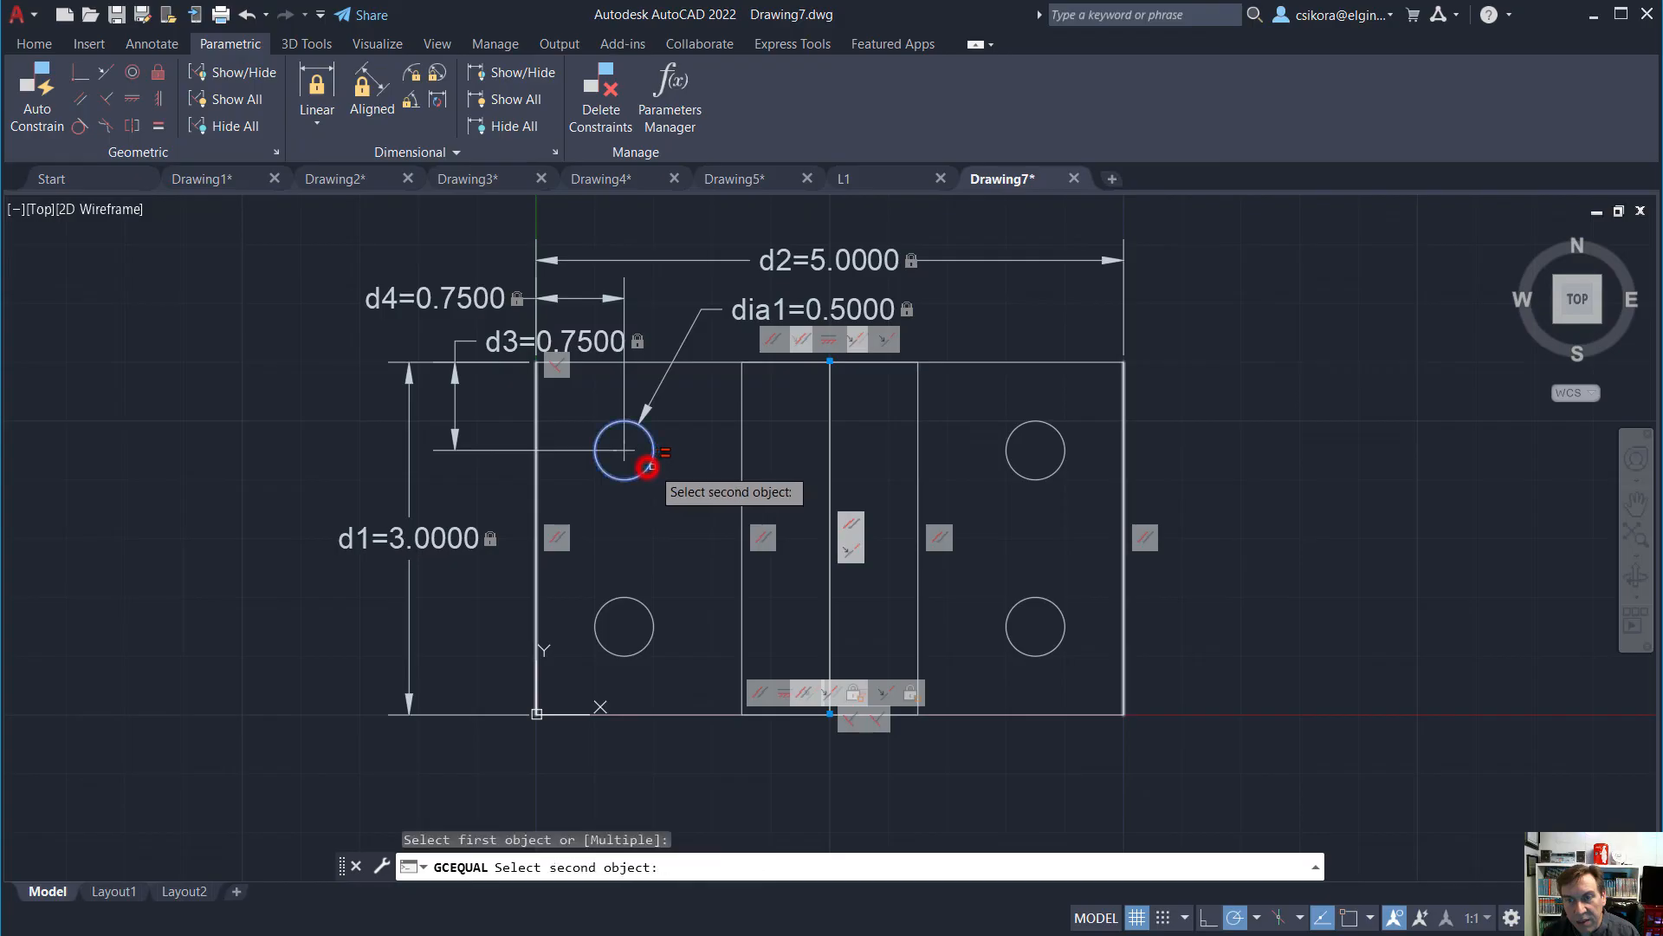
click(1005, 465)
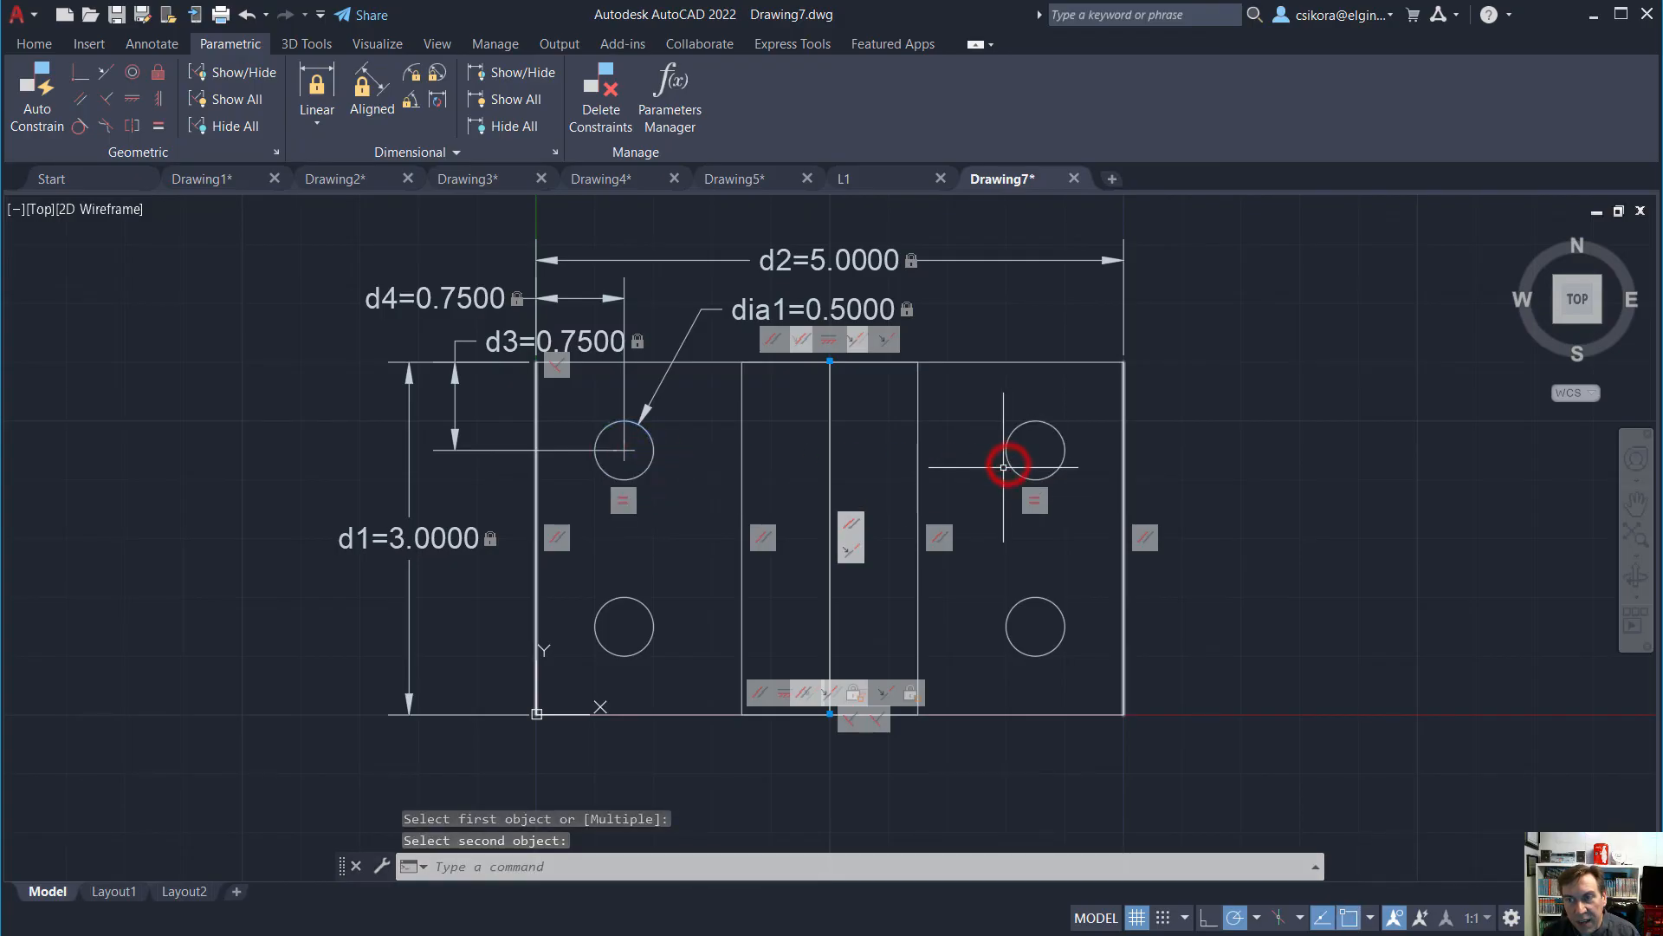
key(Return)
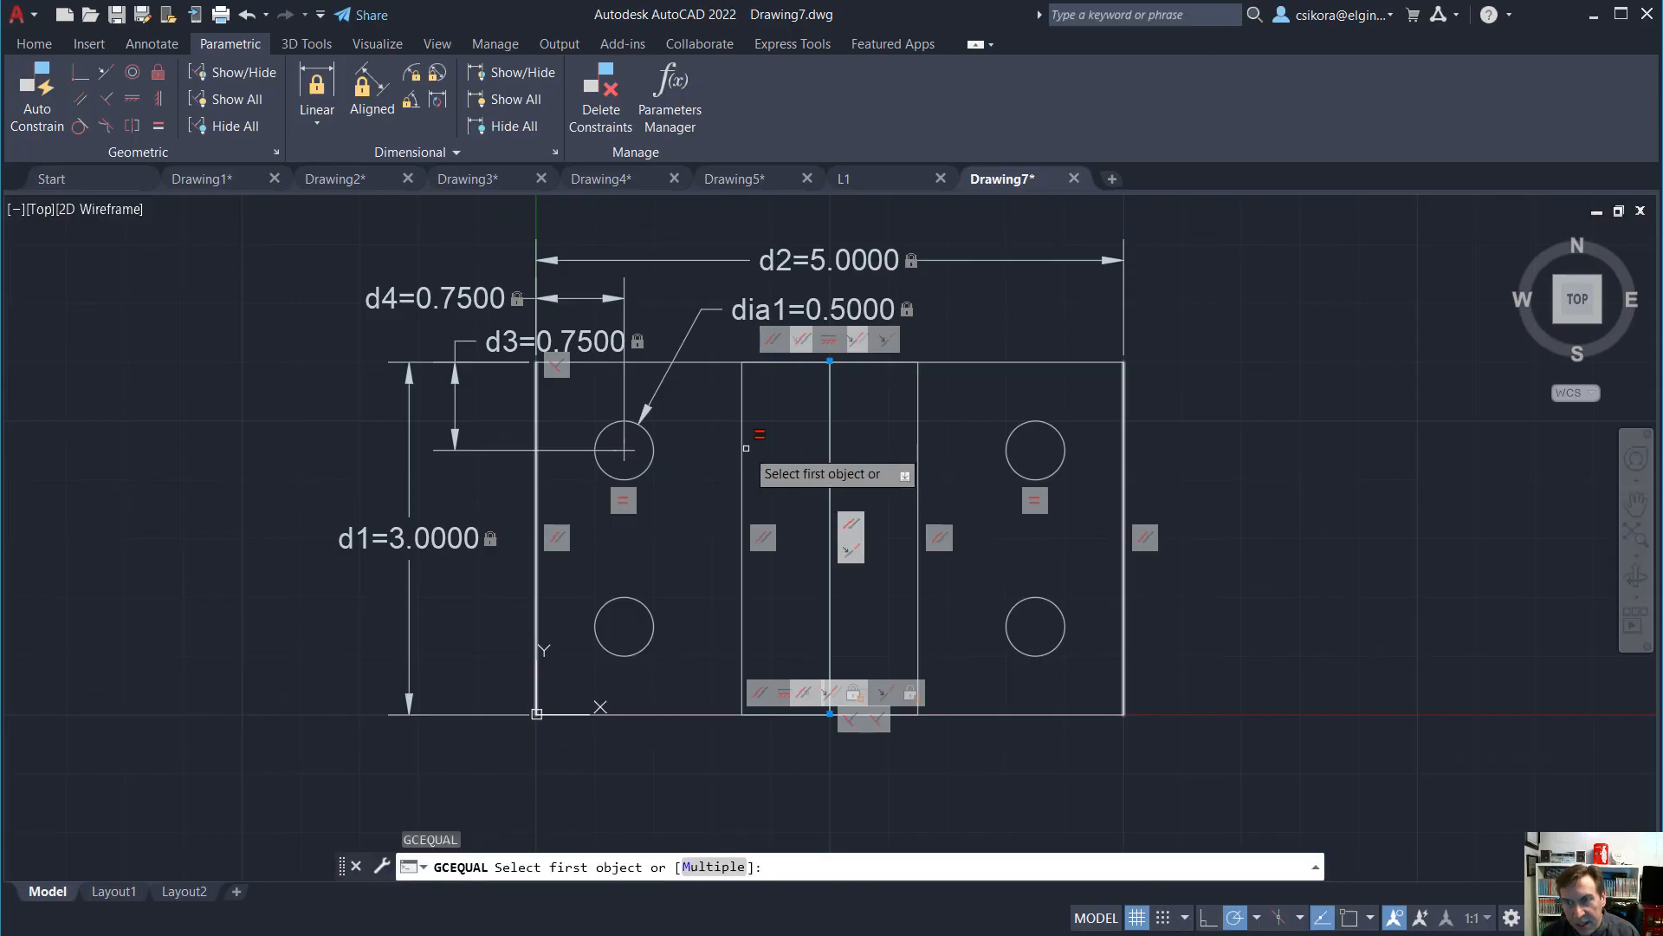
click(1015, 465)
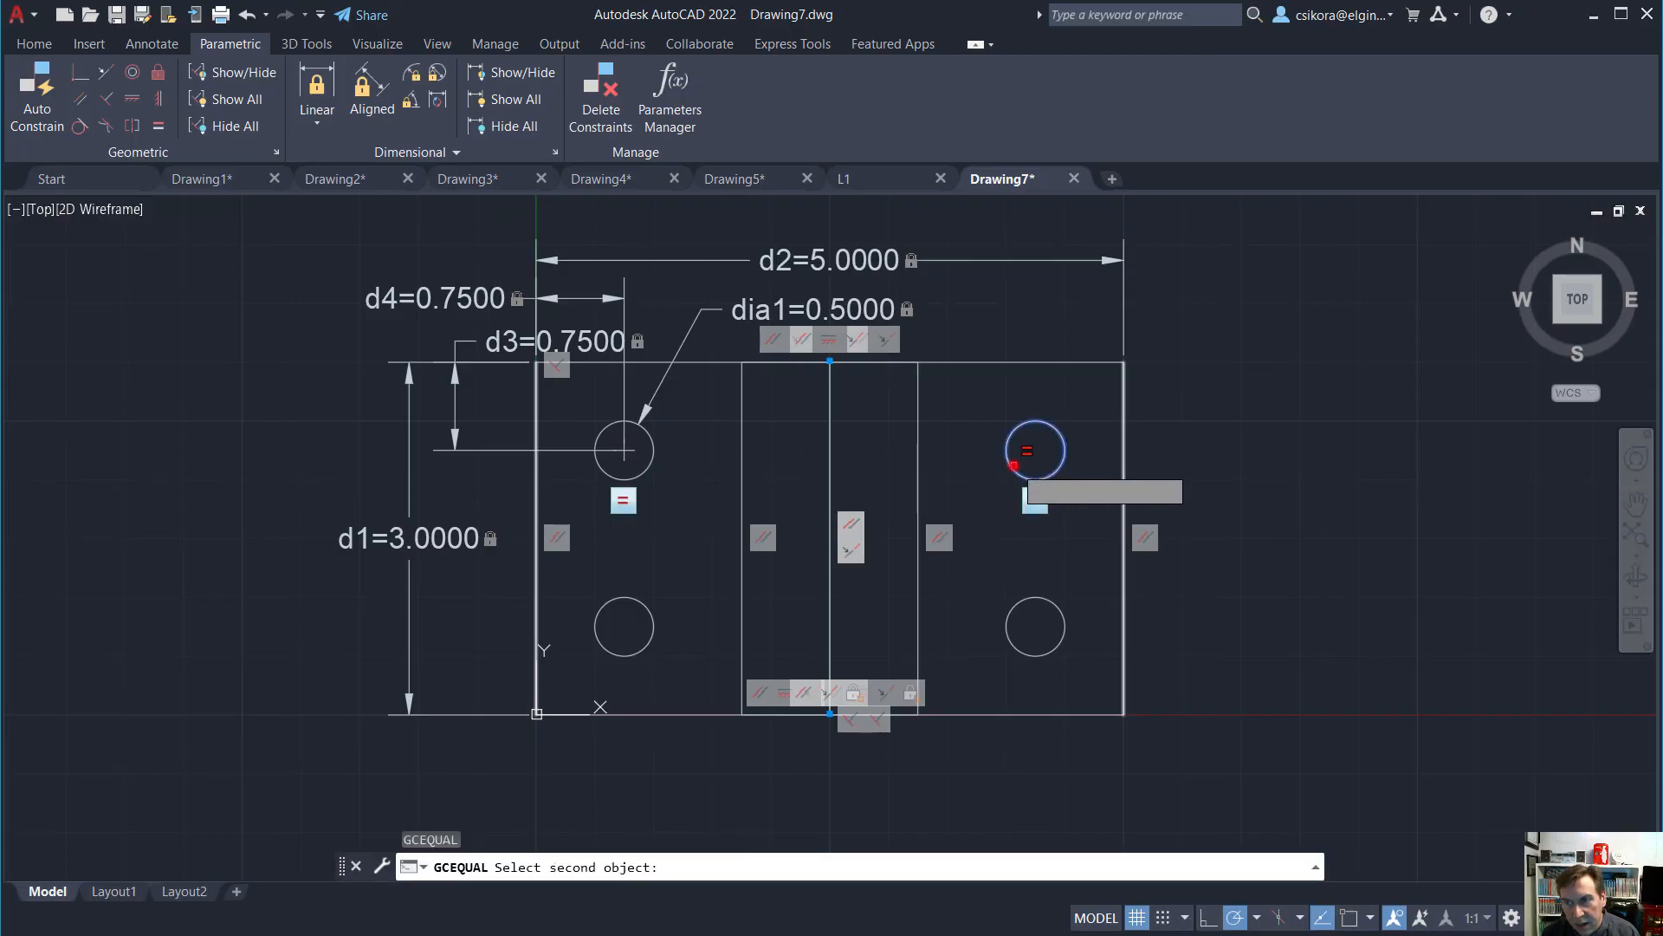
click(1018, 602)
key(Return)
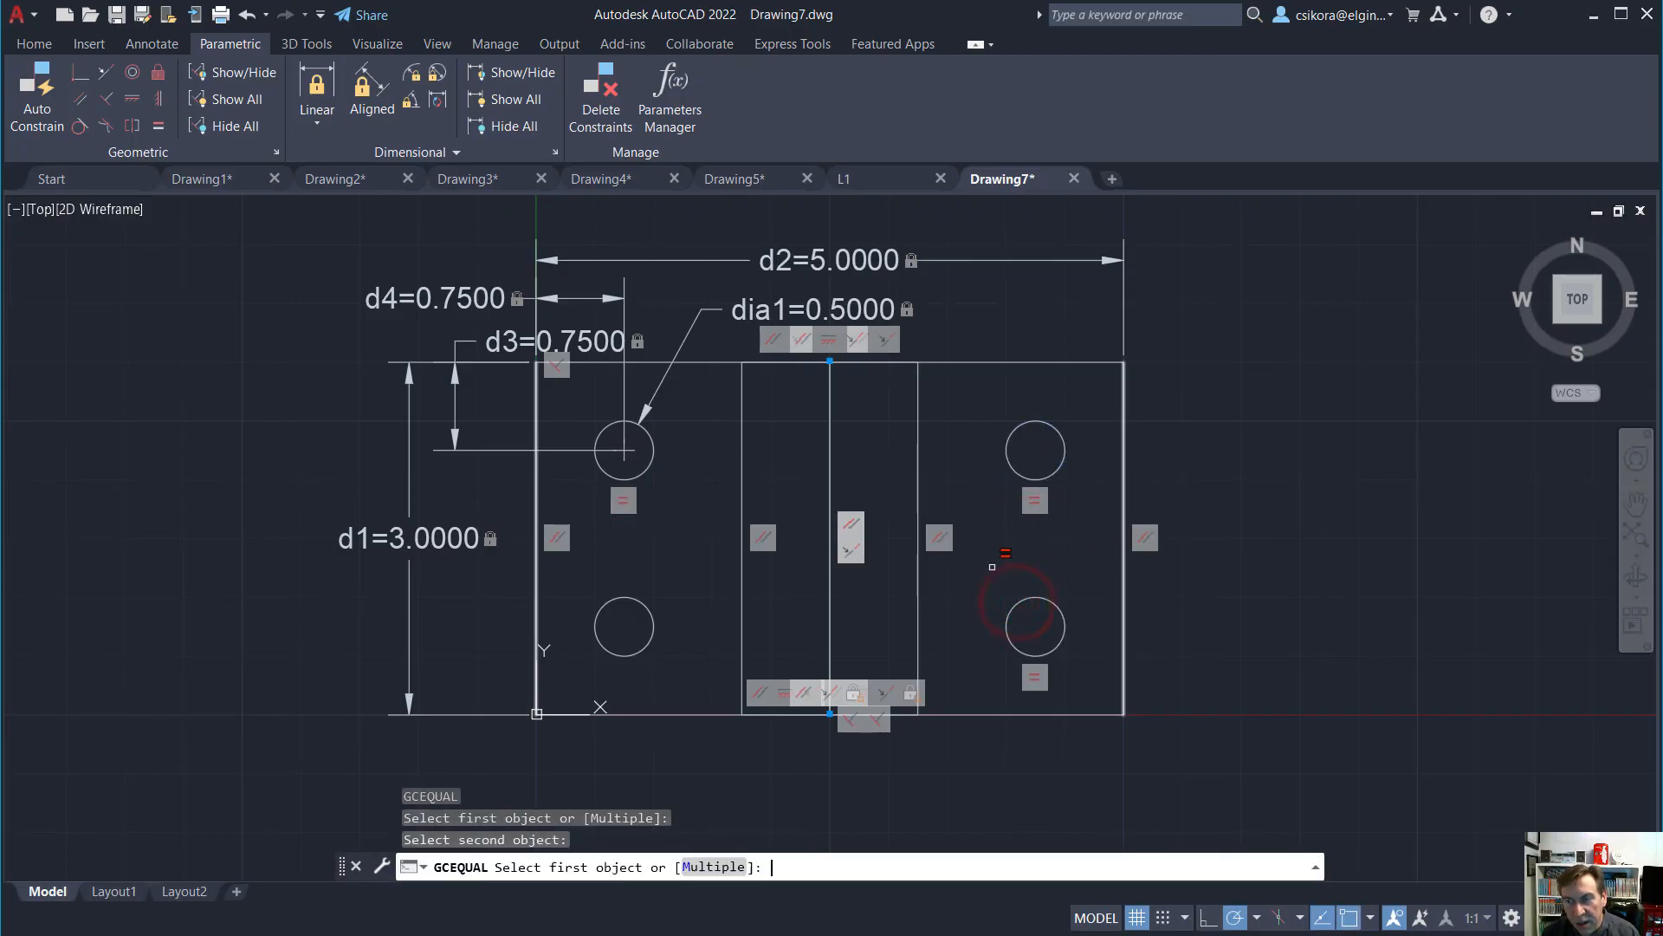
click(1007, 626)
click(651, 606)
key(Return)
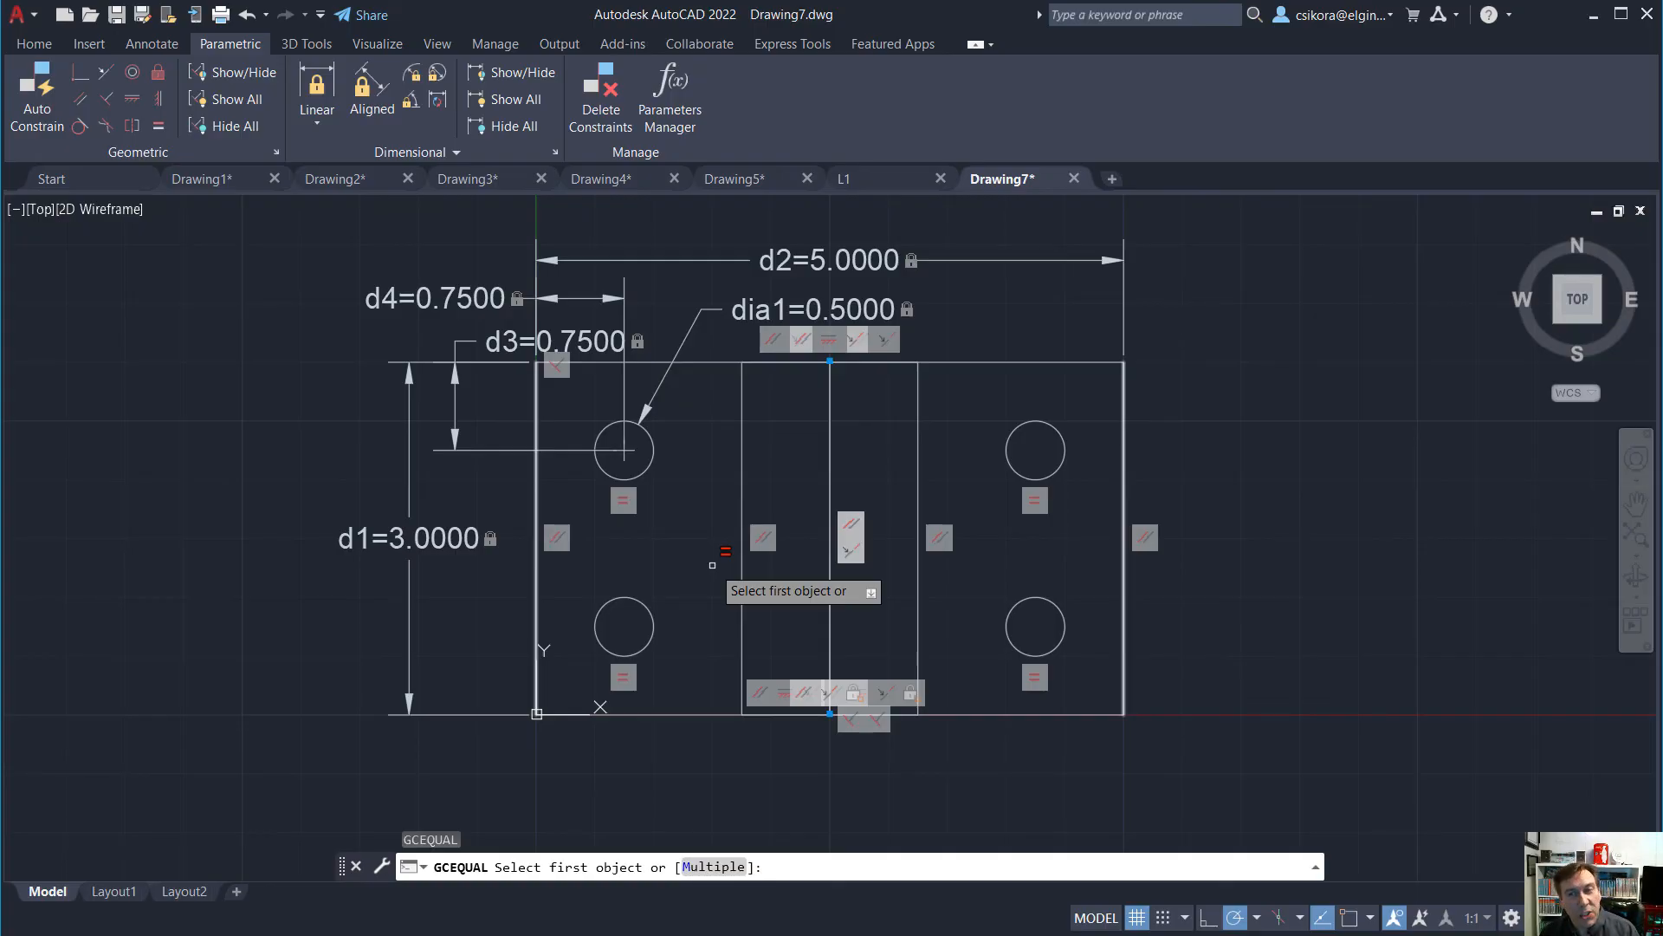
Apply a Symmetric constraint to the two upper circles about the block's vertical centreline
click(133, 126)
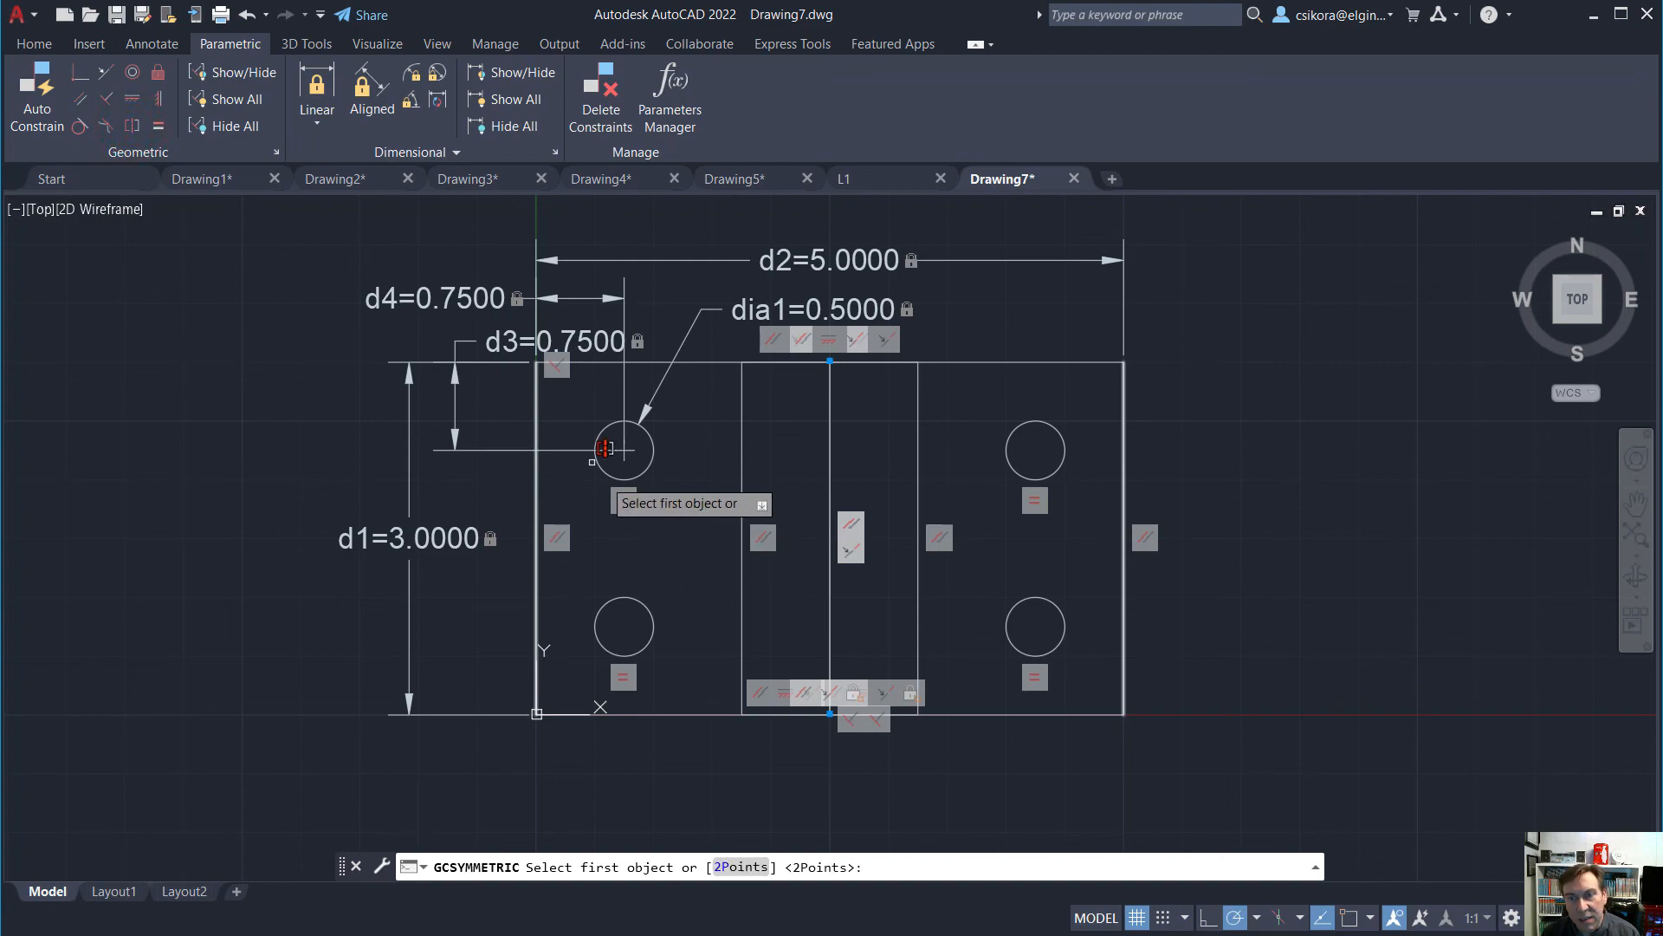
click(571, 401)
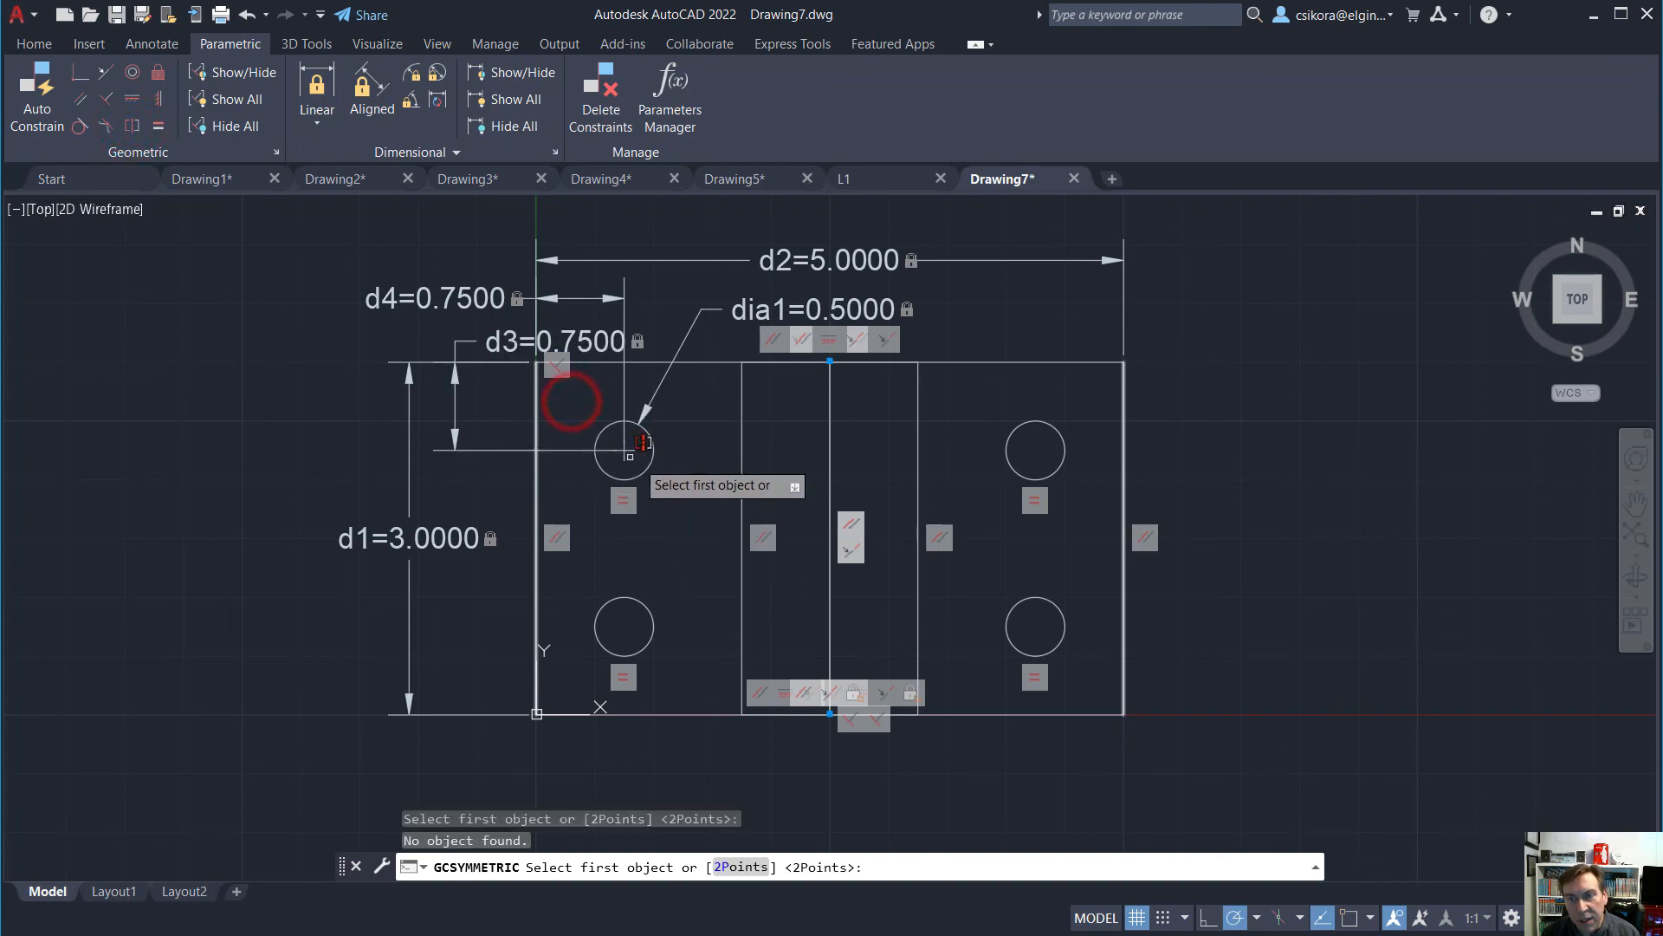
click(604, 426)
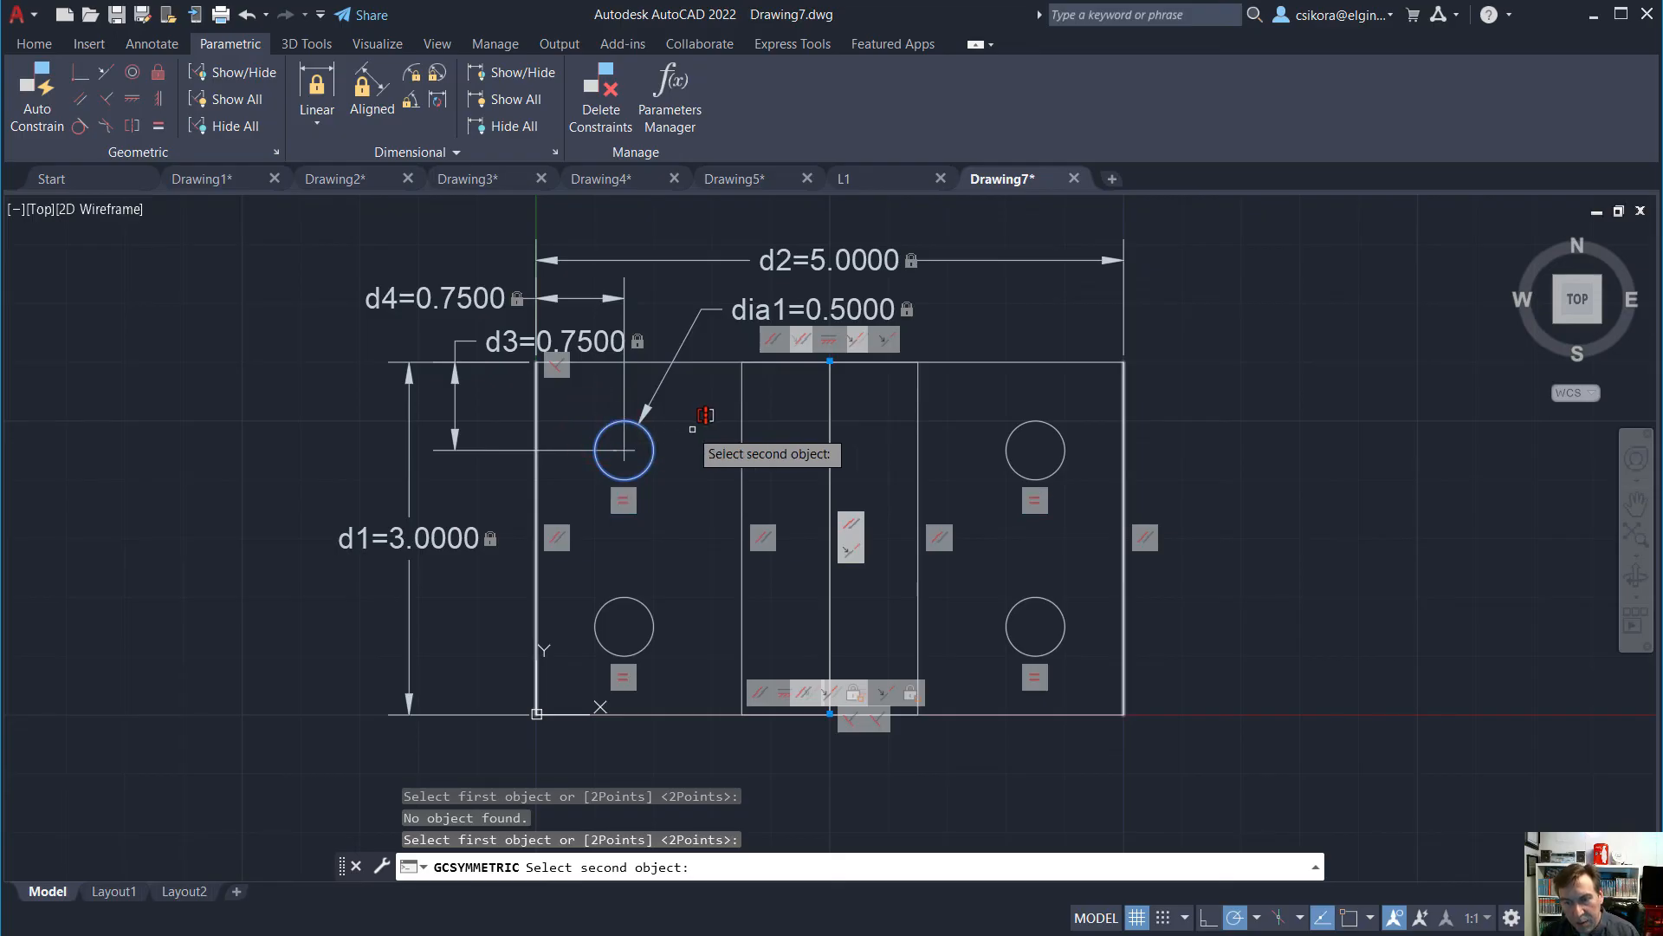
click(1018, 425)
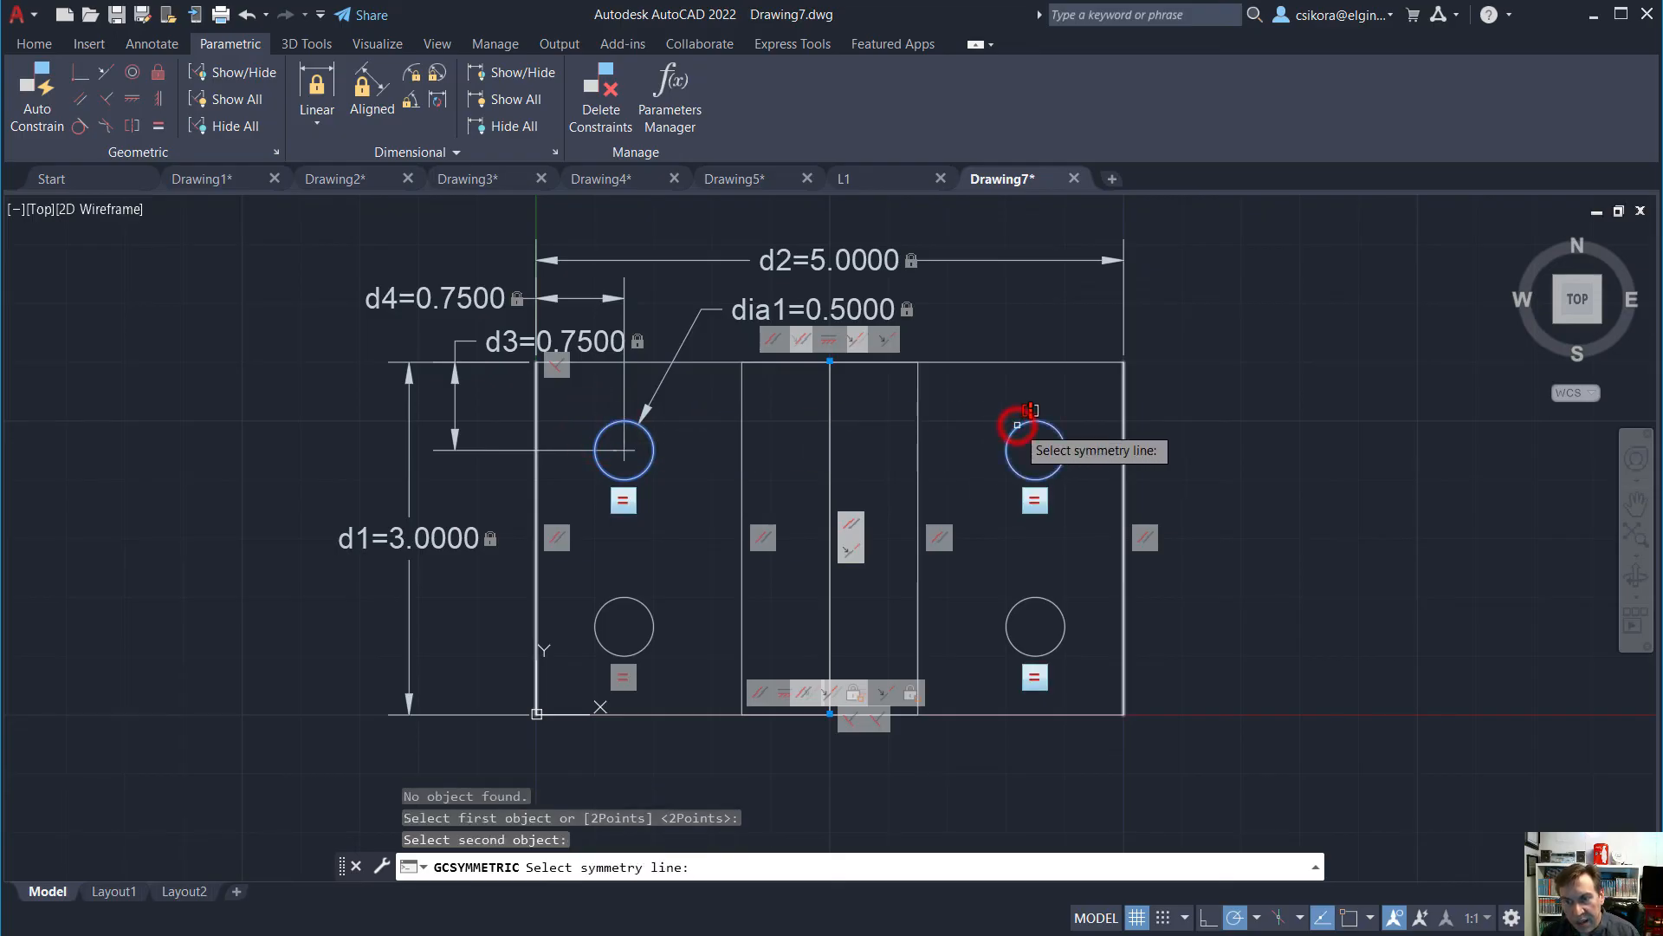
click(831, 468)
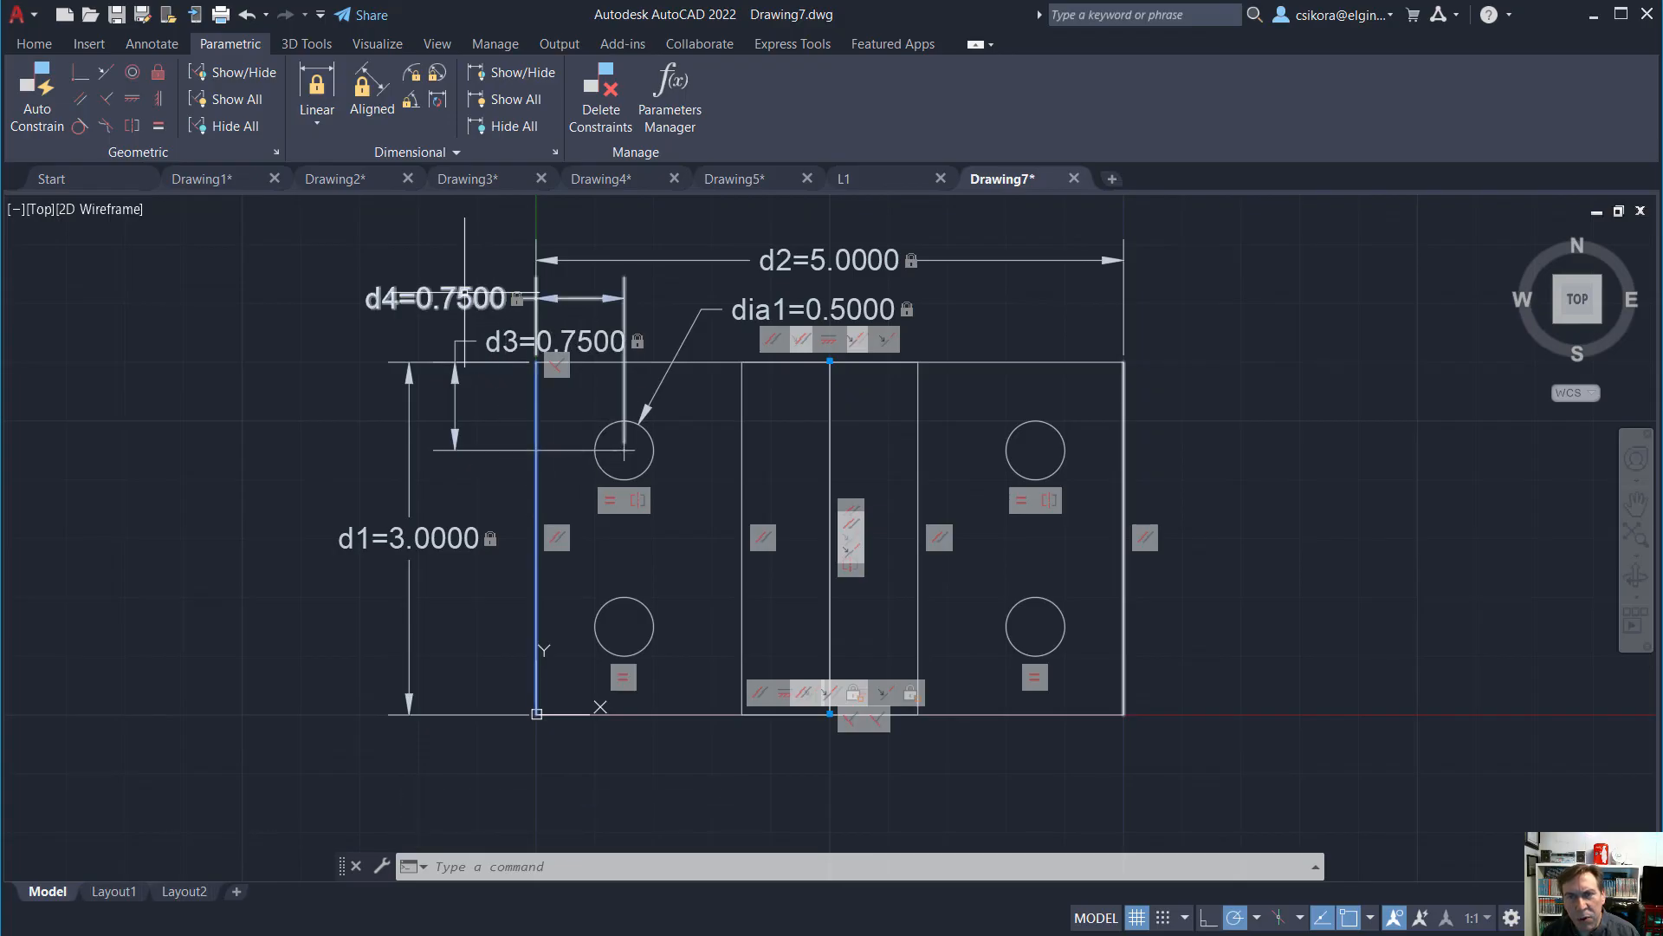
Test the symmetry by setting the upper-left circle's horizontal distance from the left edge to 0.85, and undo the change
click(466, 297)
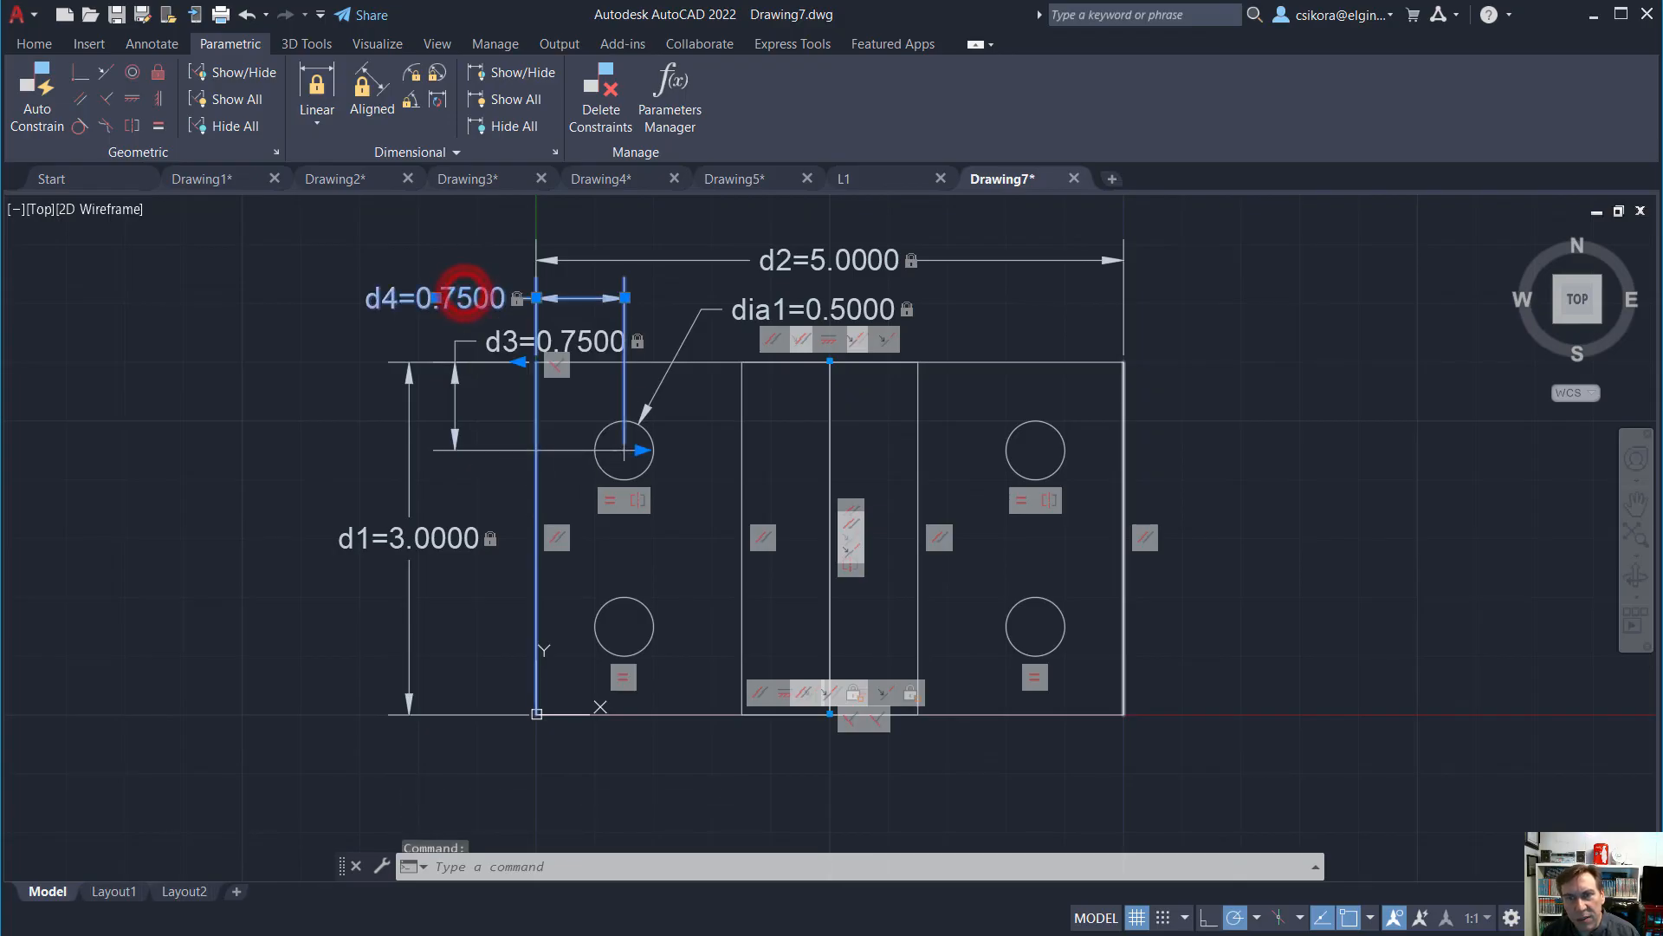
double_click(466, 297)
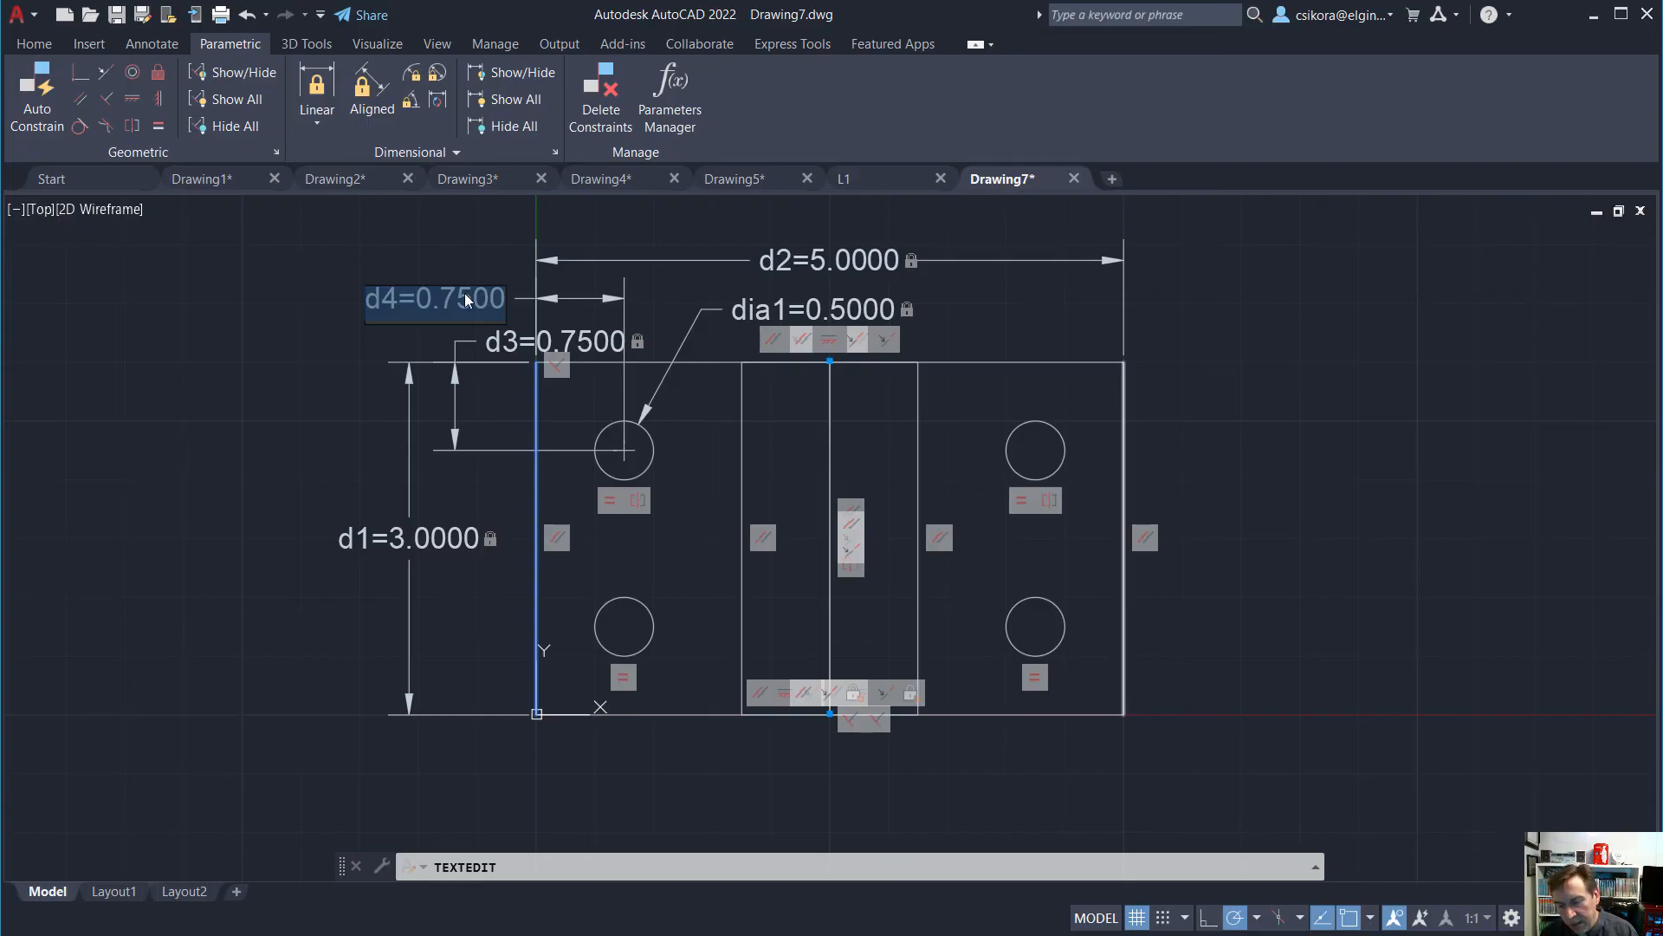
text(.85)
key(Return)
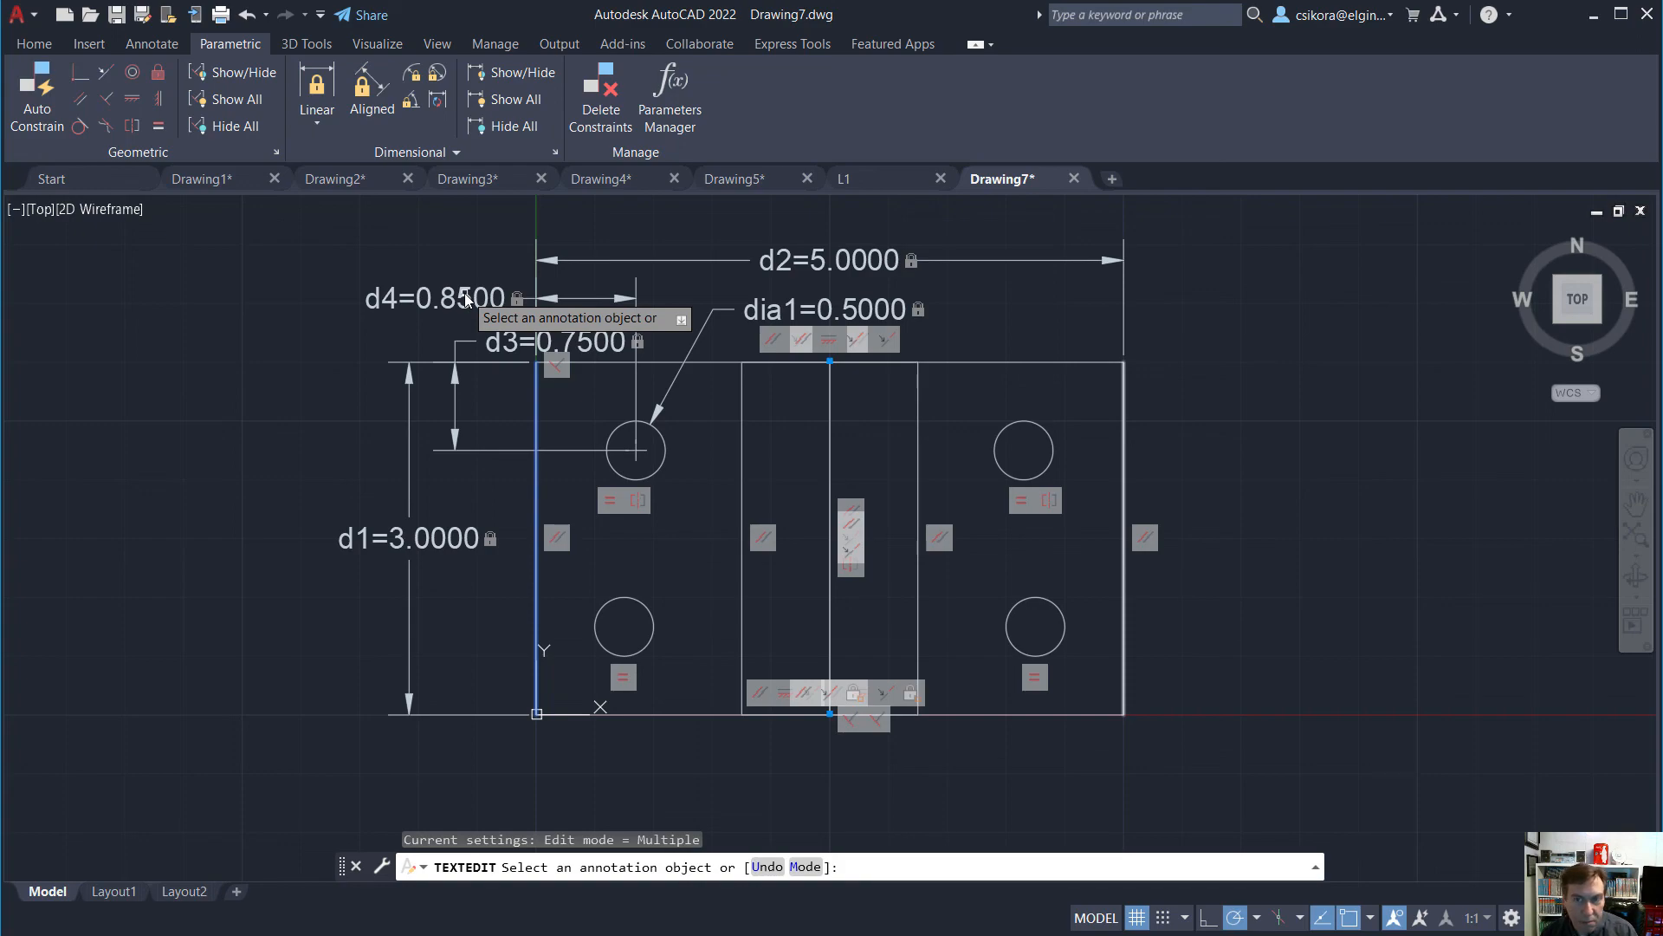
click(248, 16)
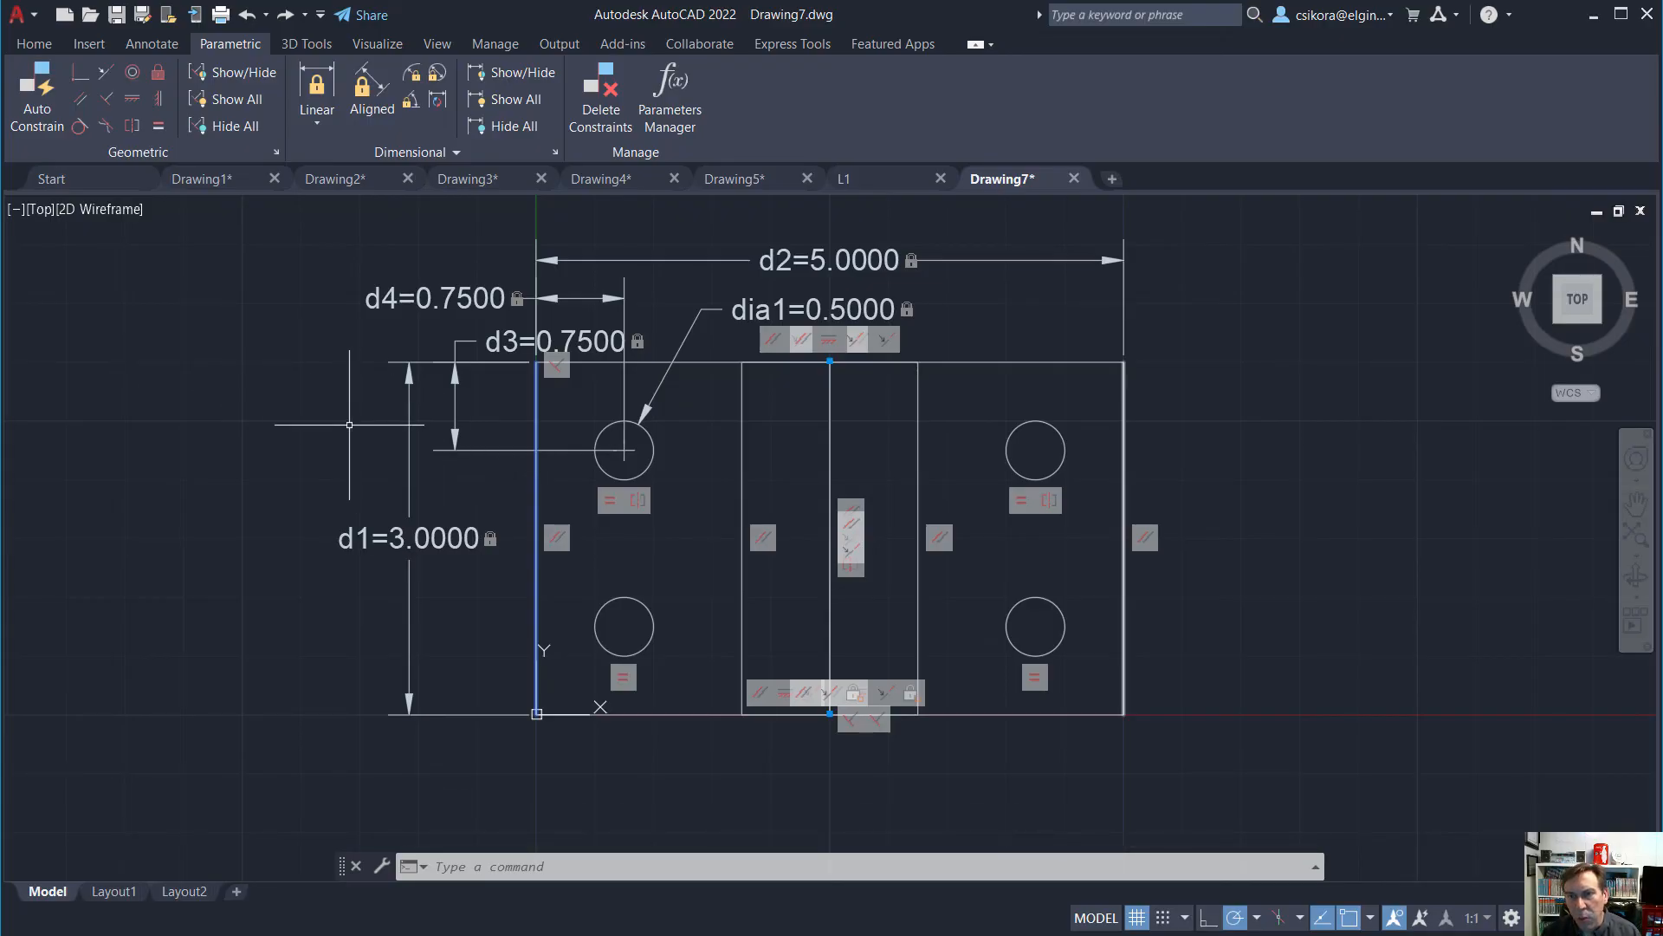
Check the reference PDF, then Presspull the right and left end areas around their holes to a height of 1.5
key(alt+Tab)
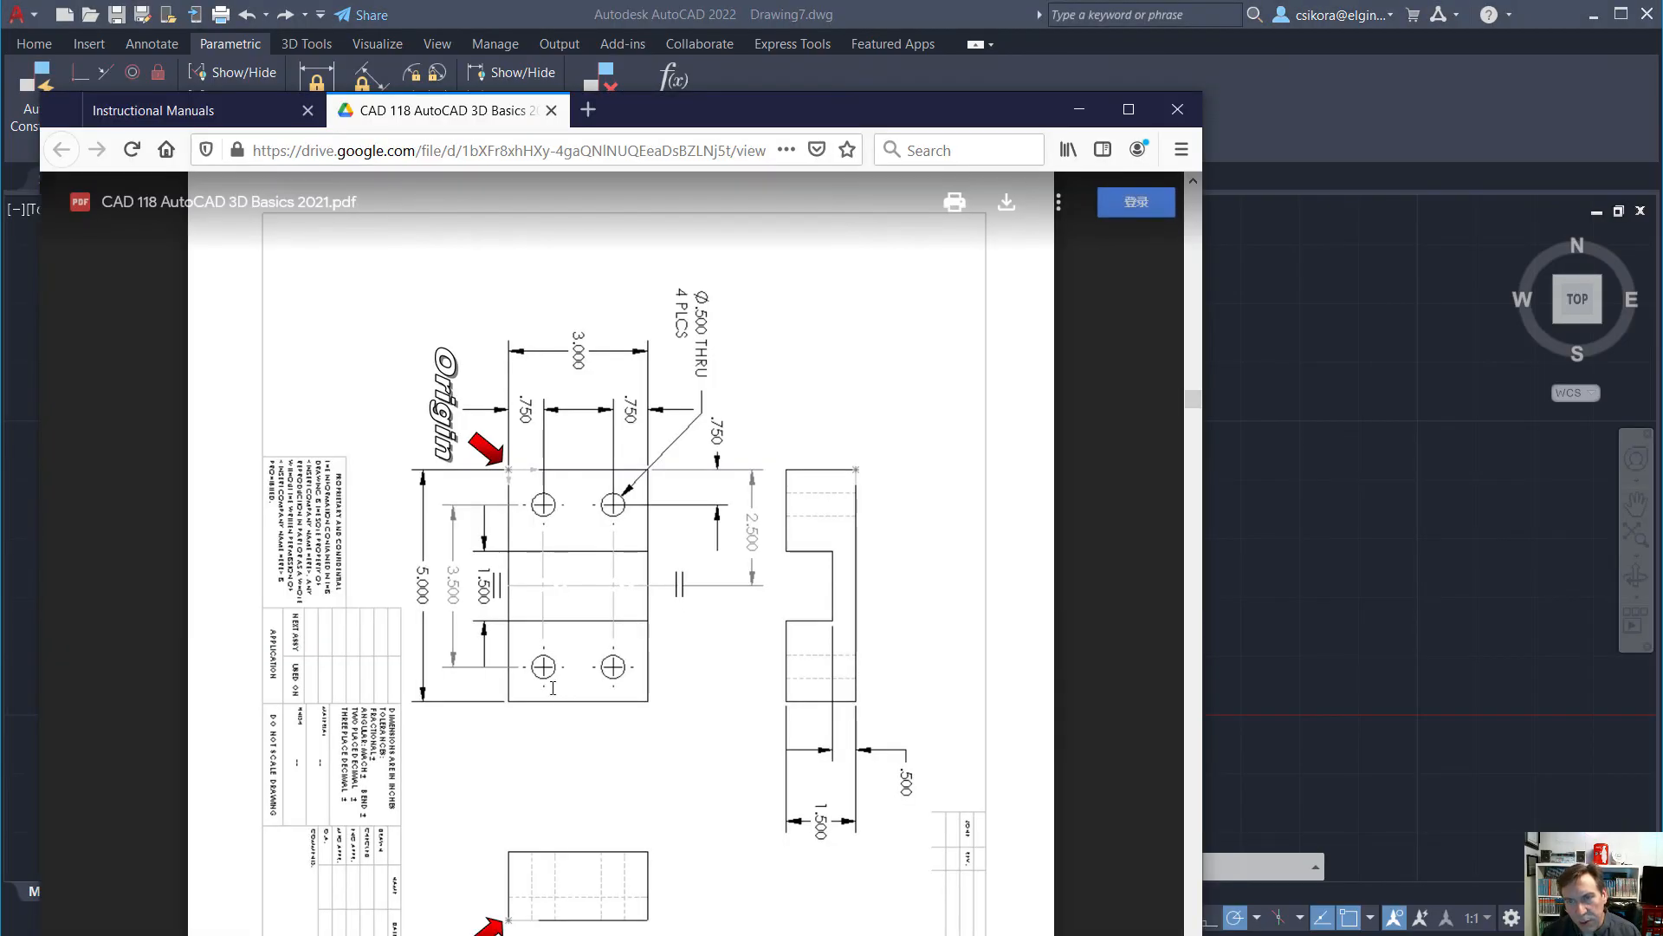
click(1418, 110)
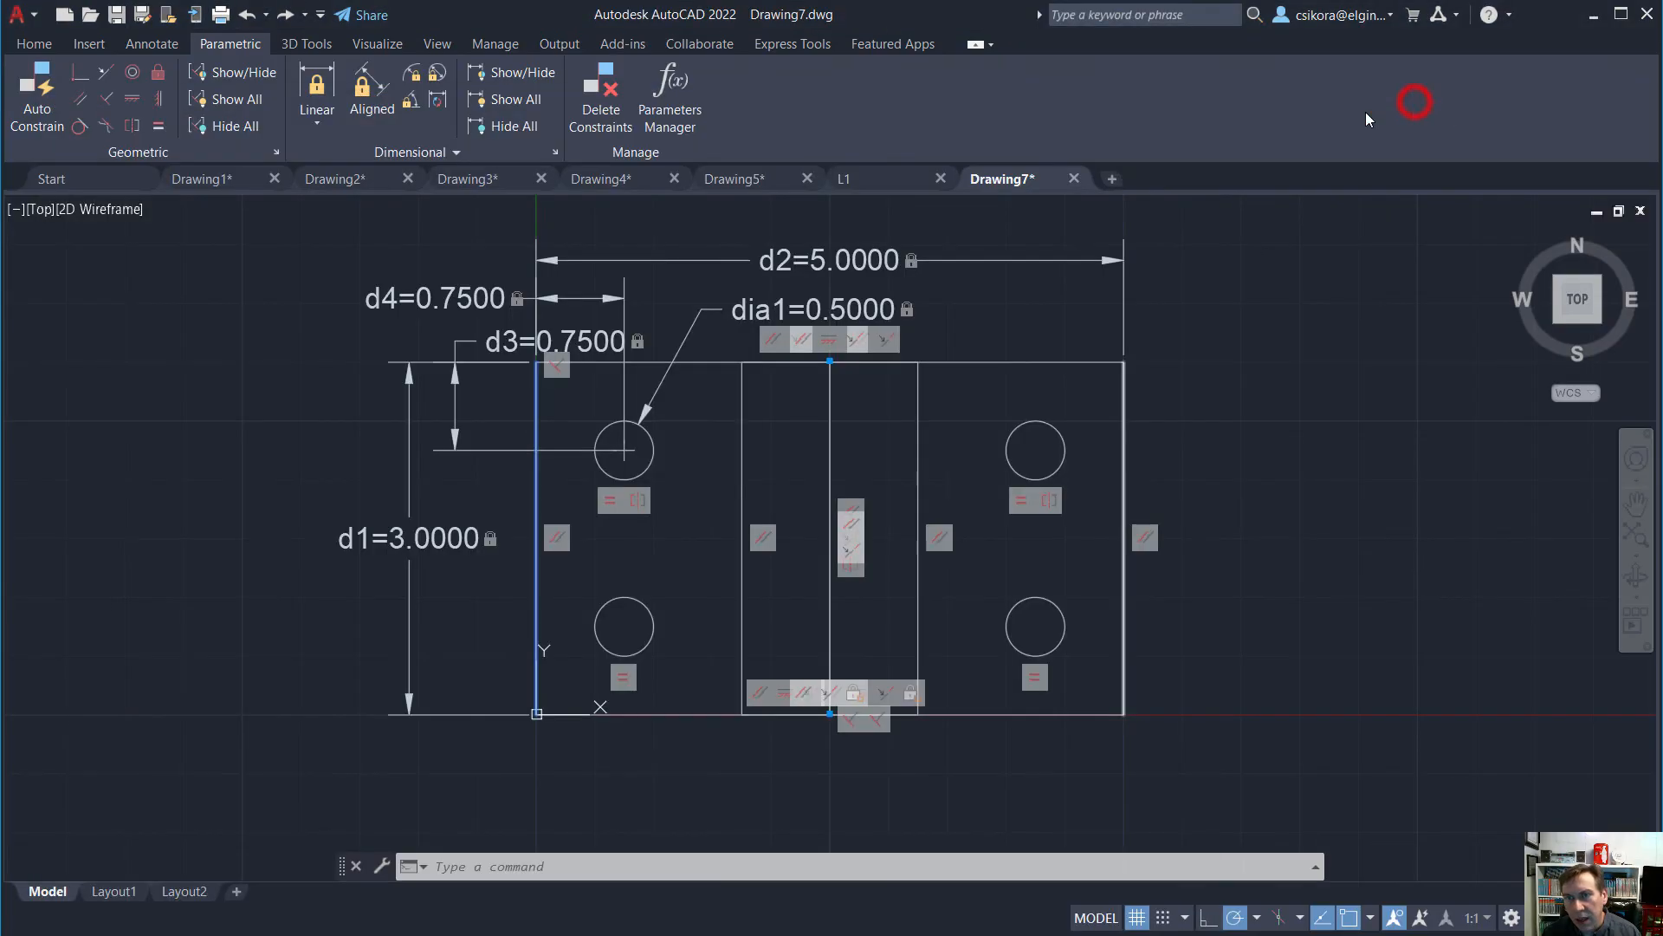
shift+middle_drag(846, 538, 813, 383)
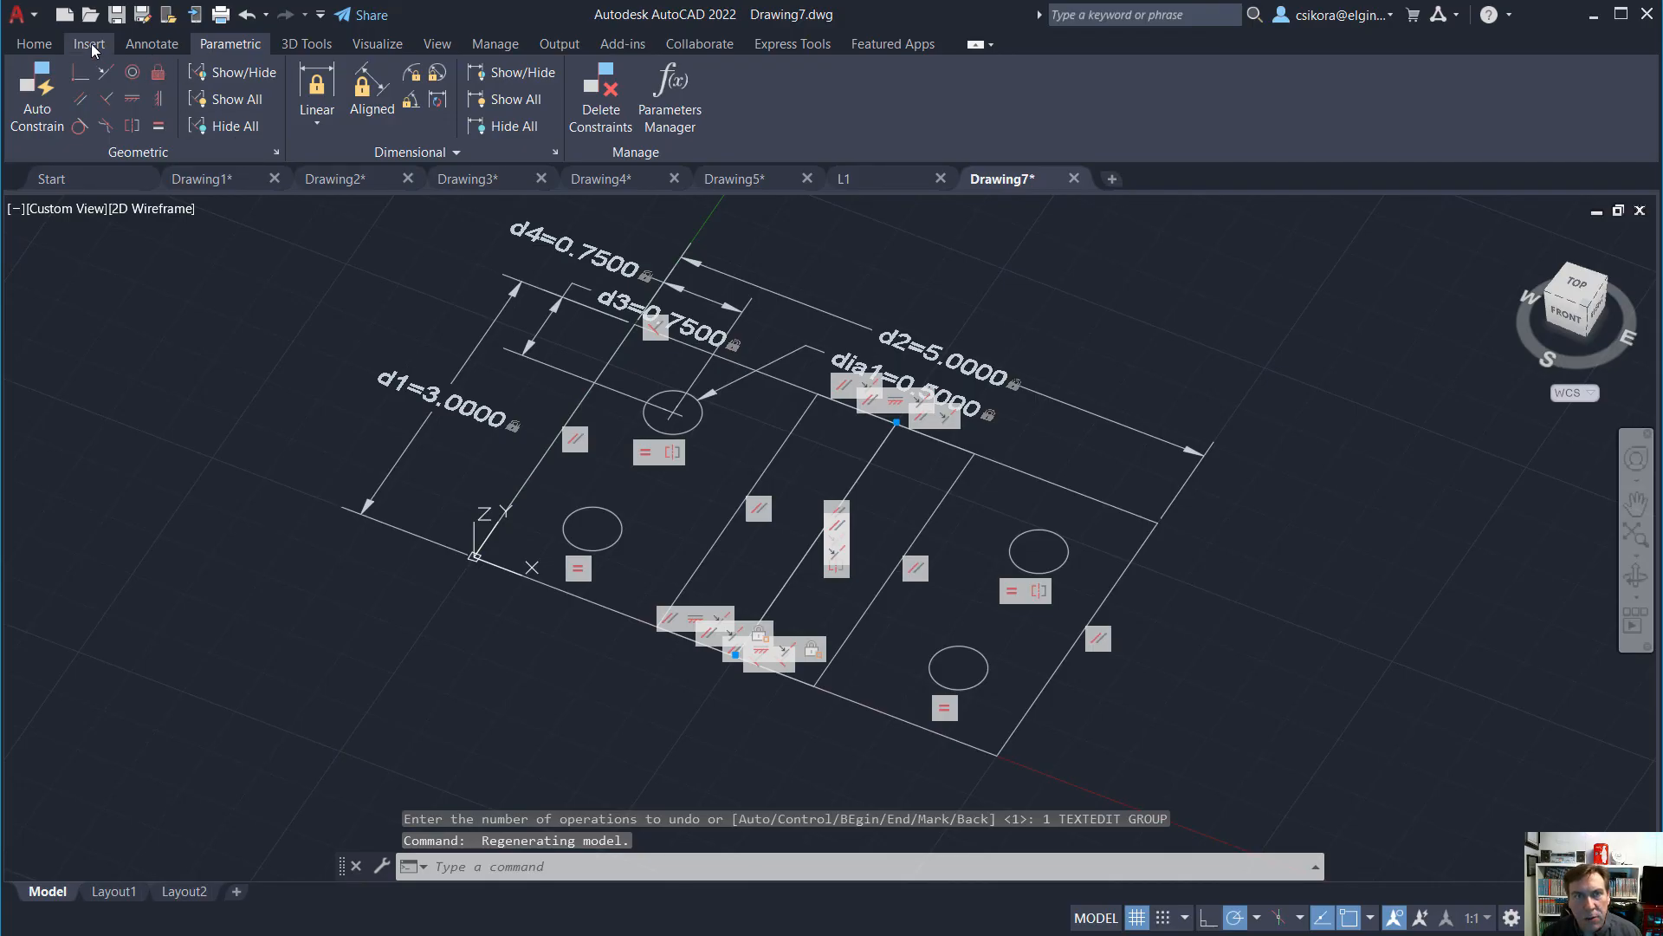
click(307, 43)
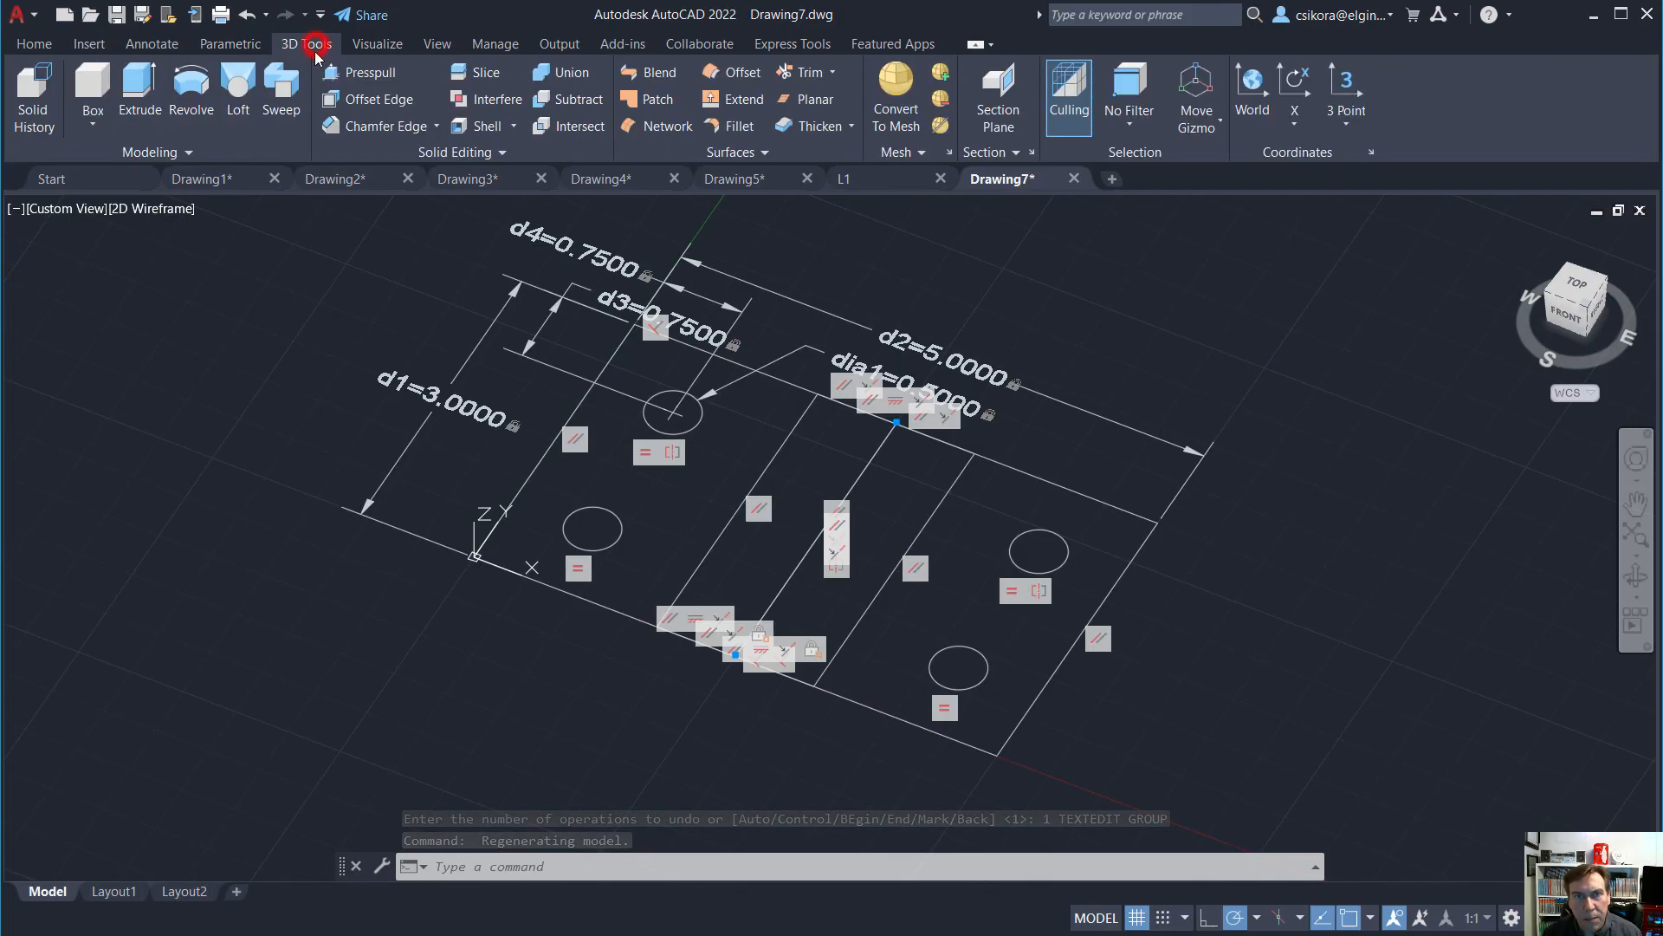
click(367, 76)
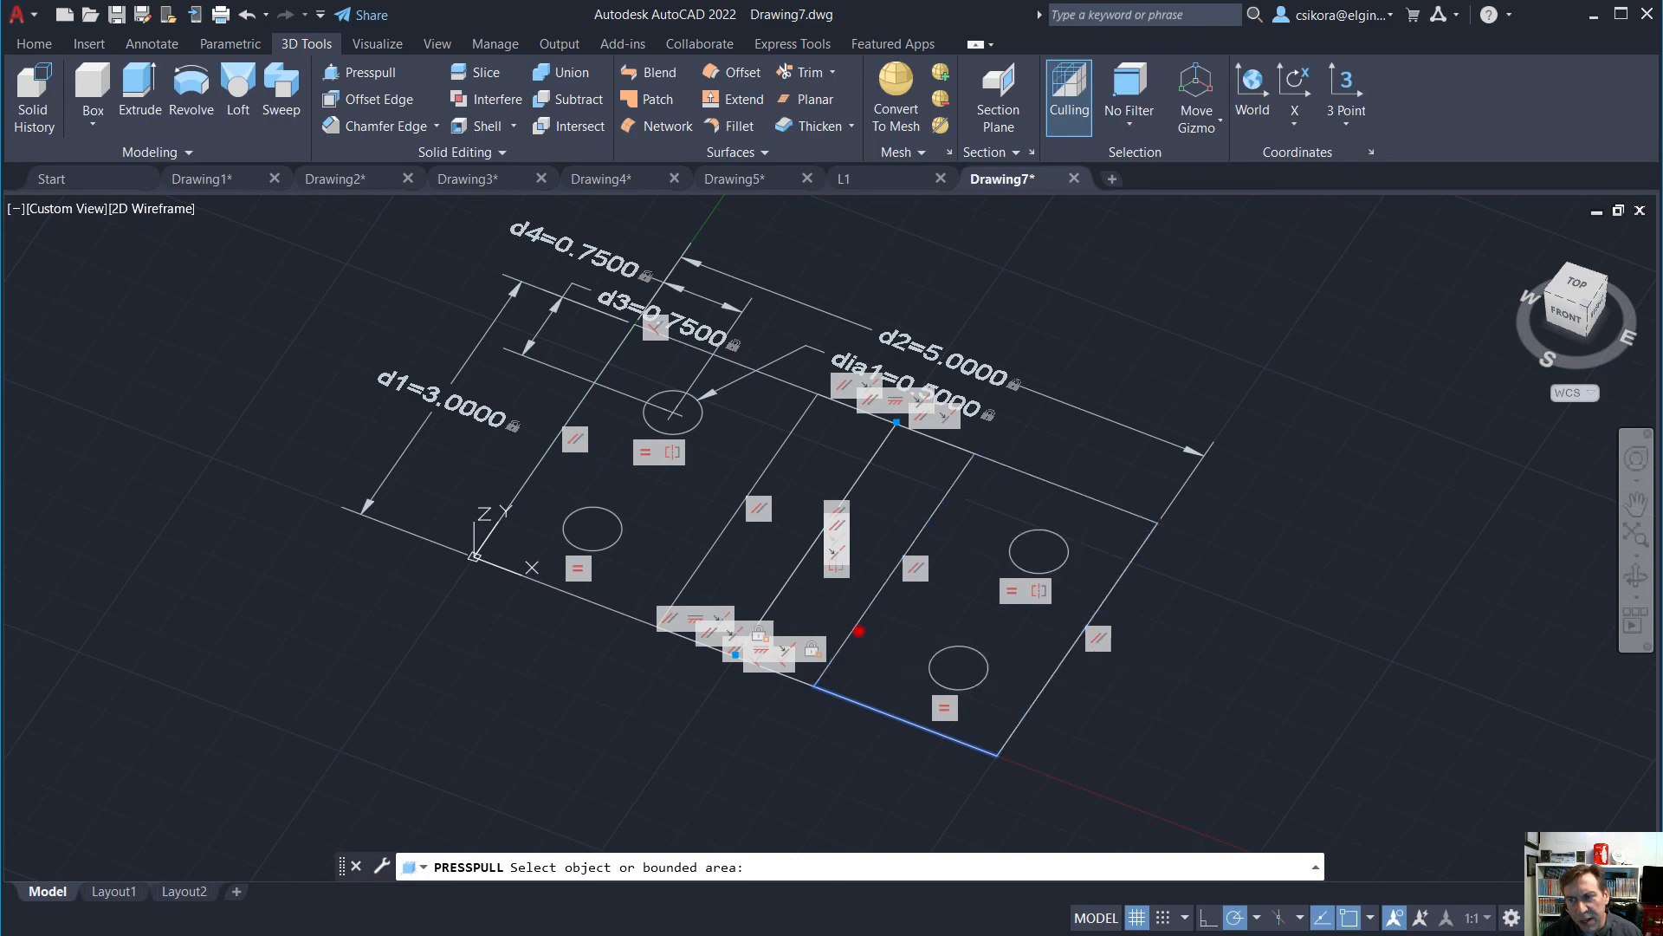
click(858, 631)
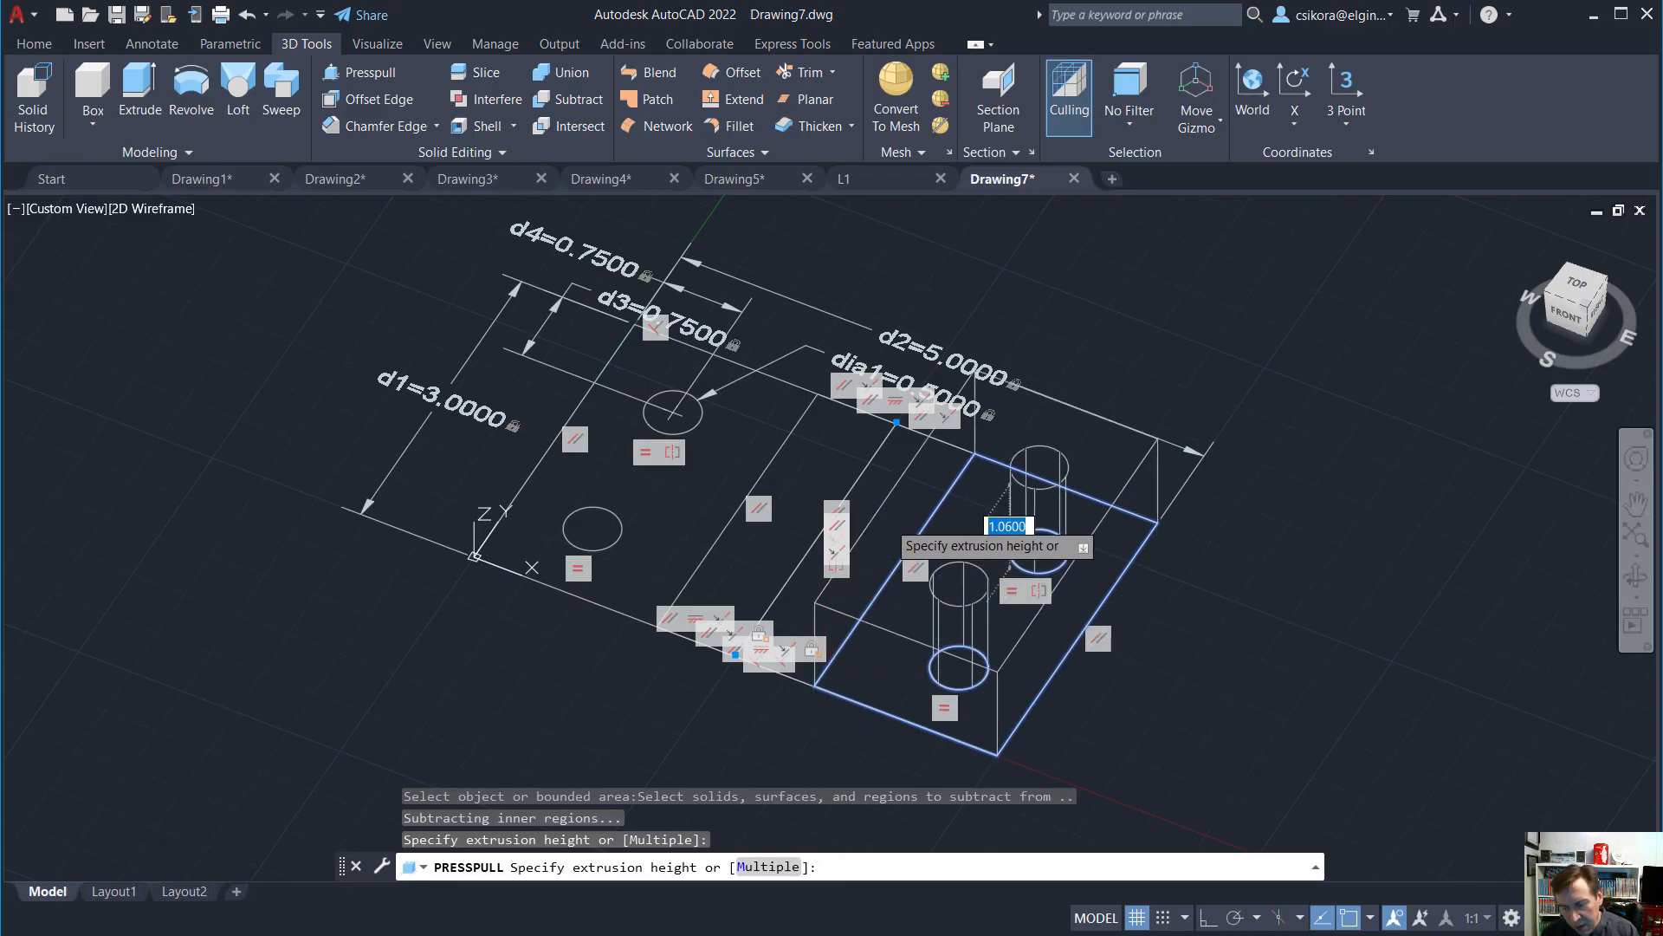
text(1.5)
key(Return)
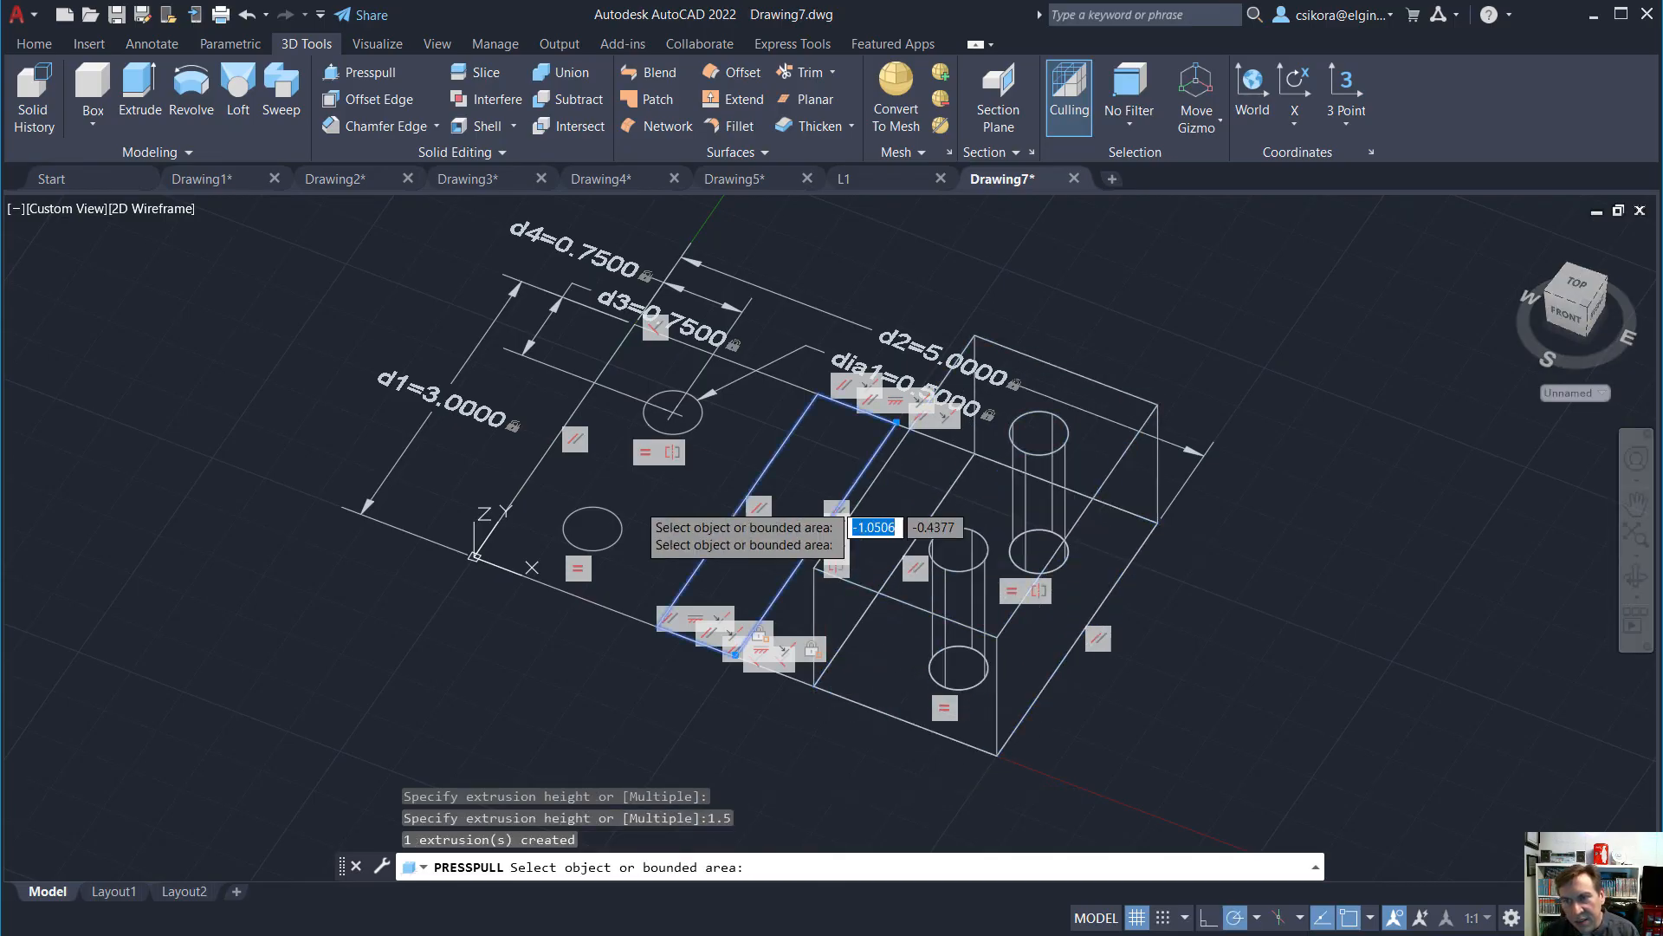
click(575, 457)
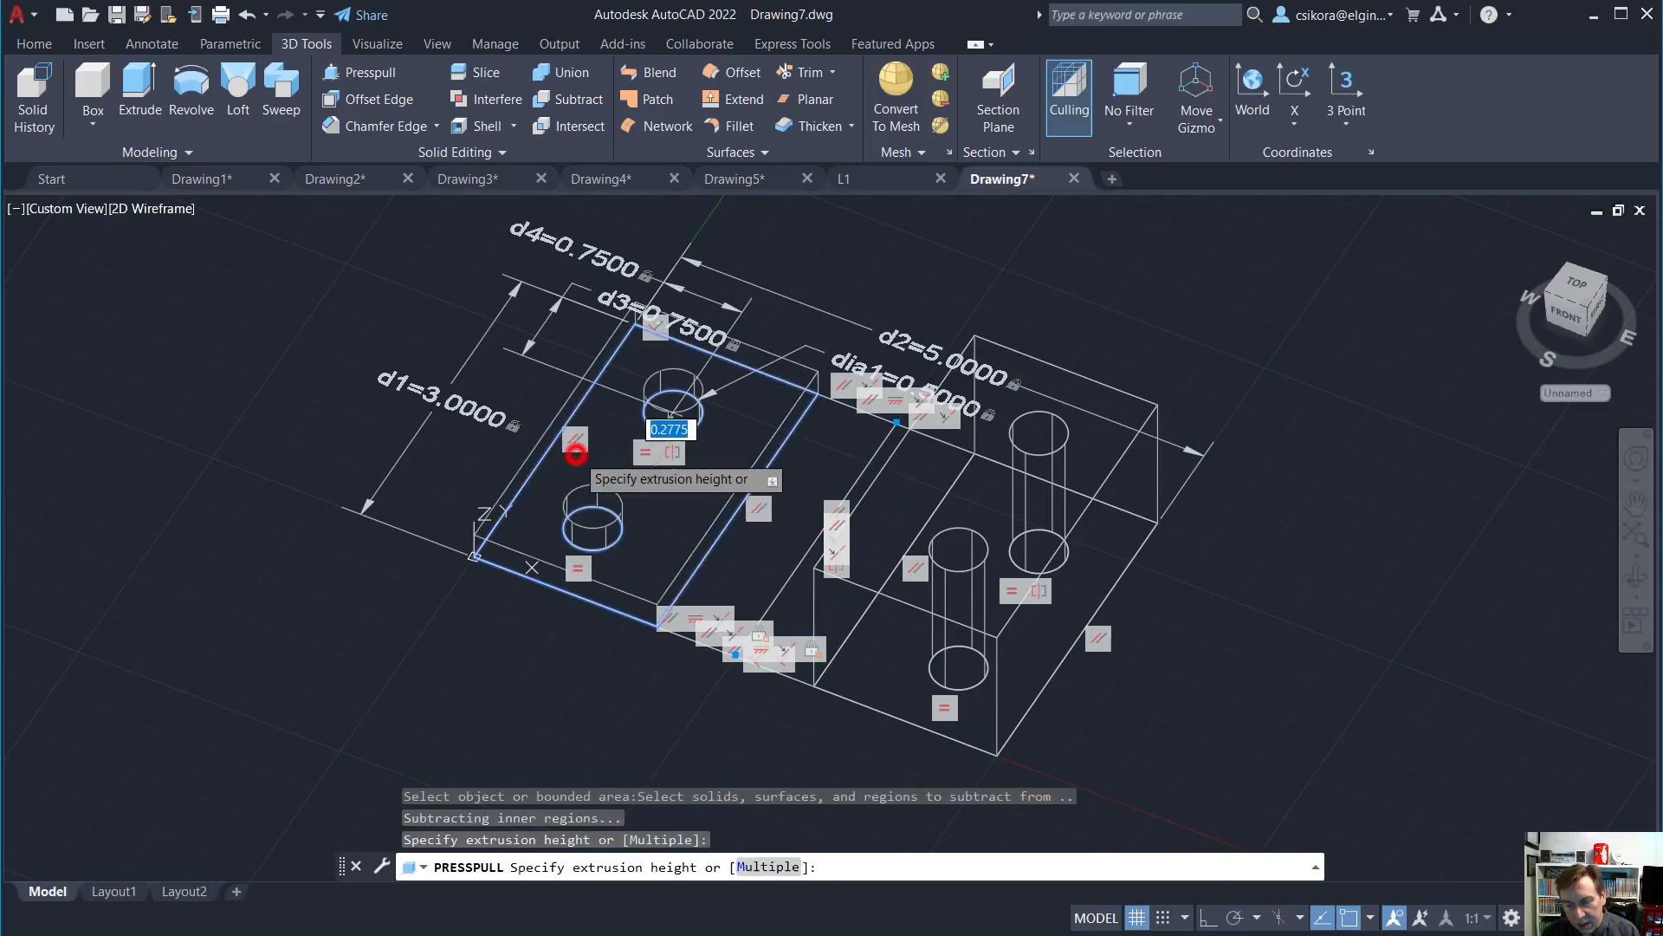
text(1.5)
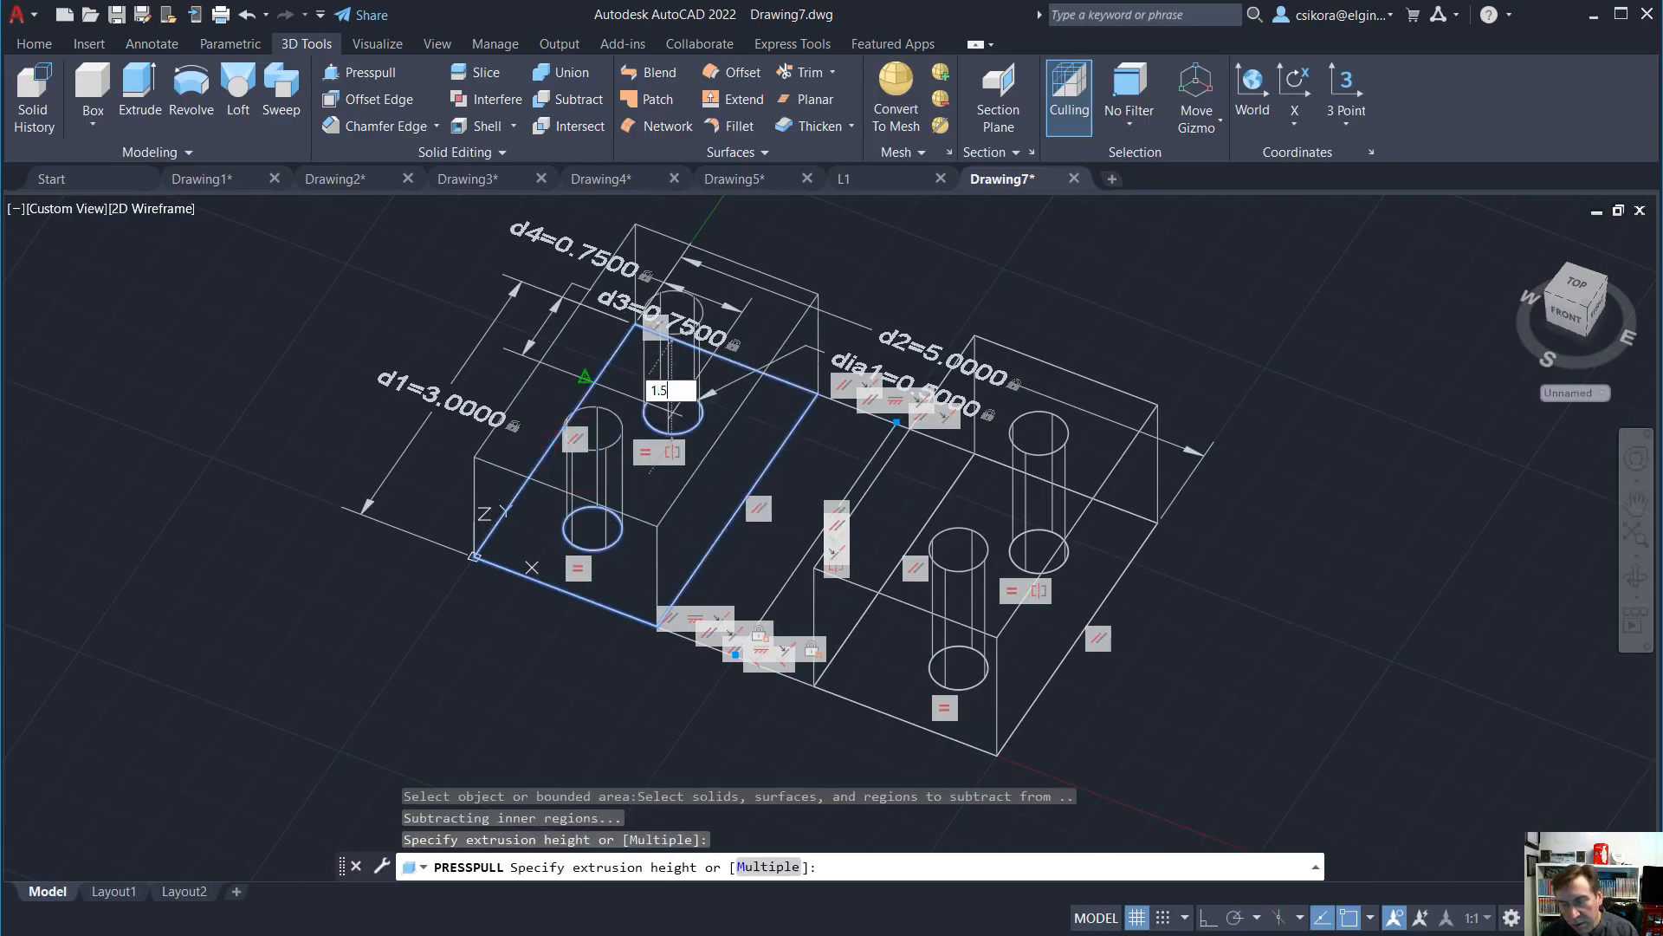
key(Return)
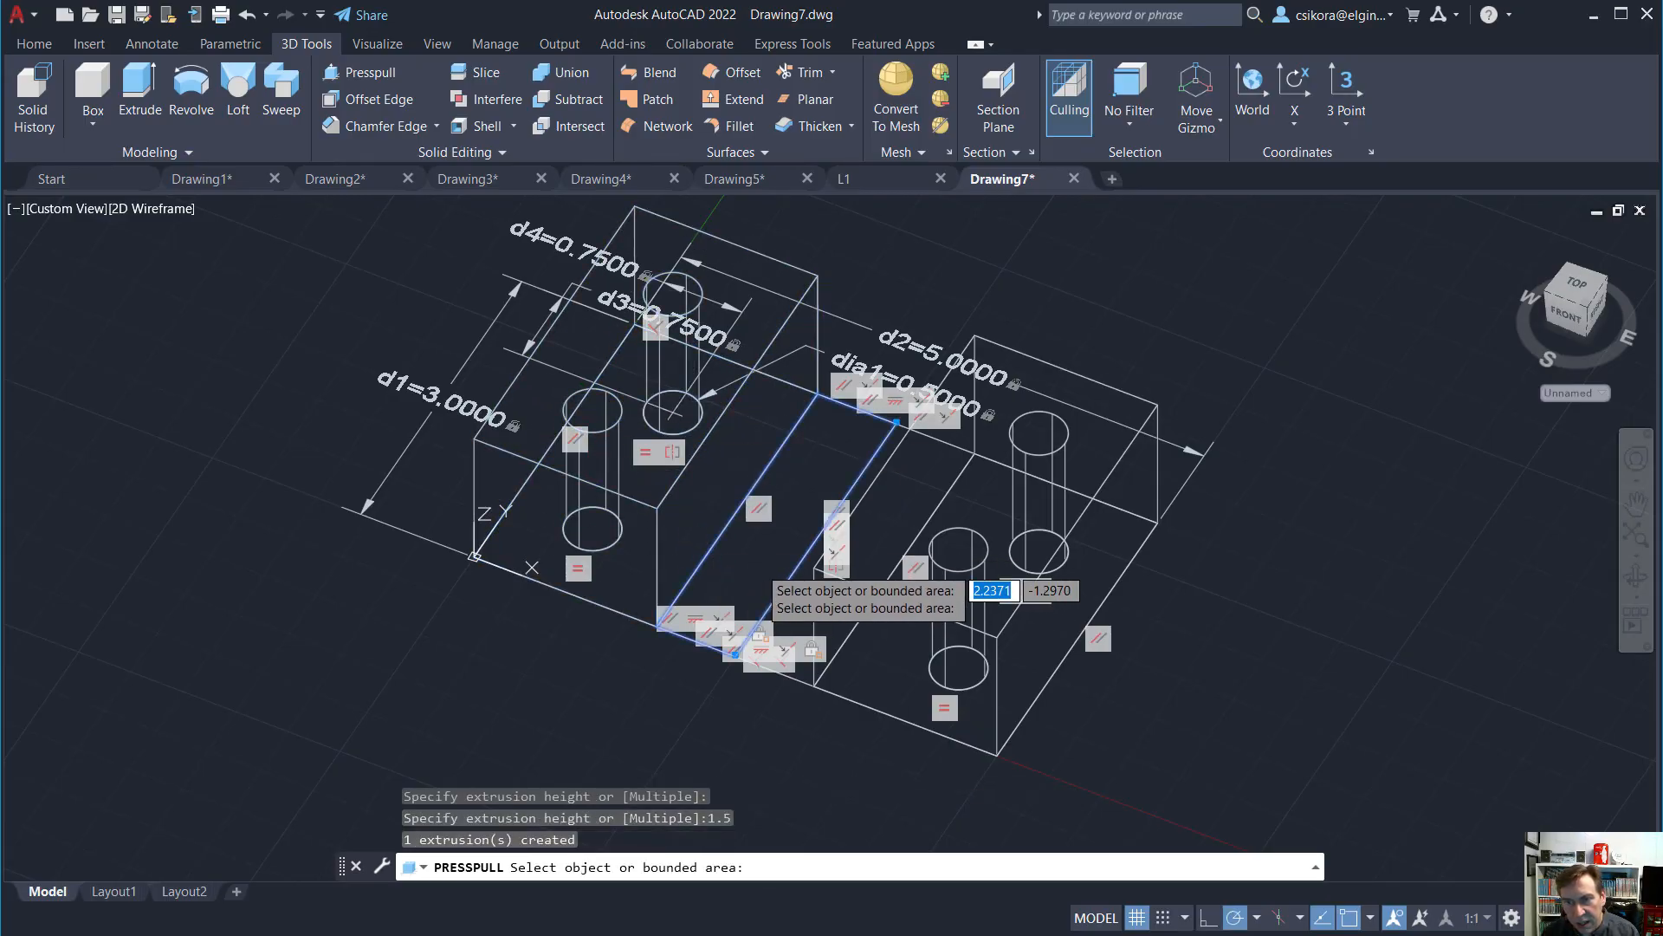
Presspull both halves of the middle slot area together to a height of 0.5 with the Multiple option
click(759, 572)
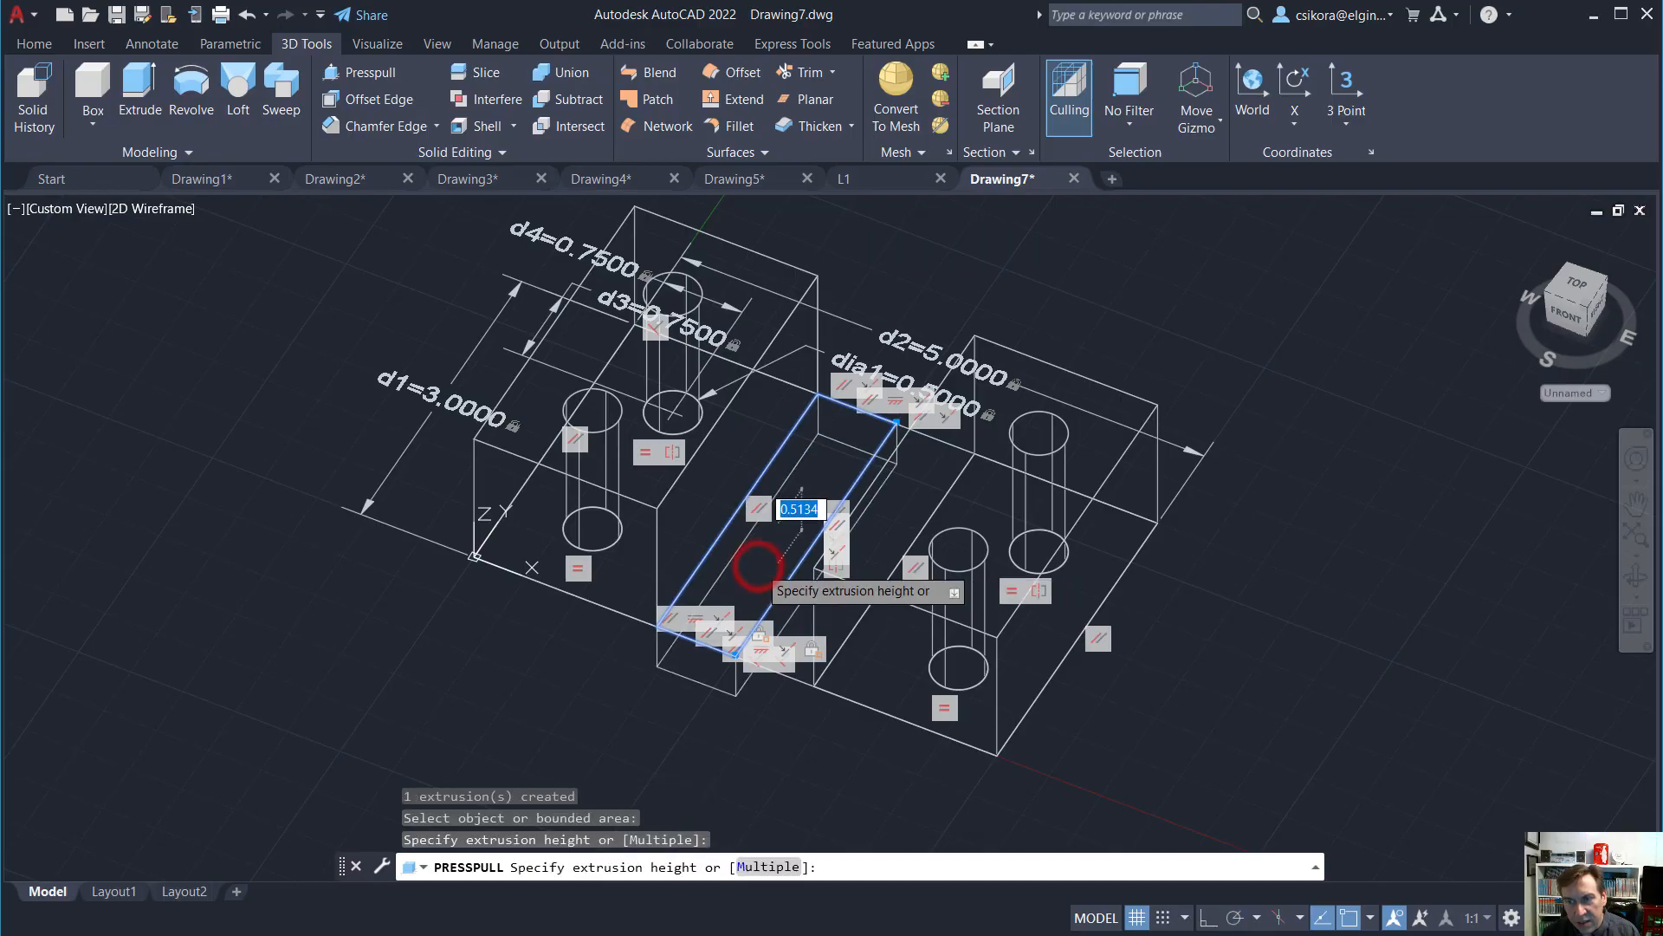
click(756, 869)
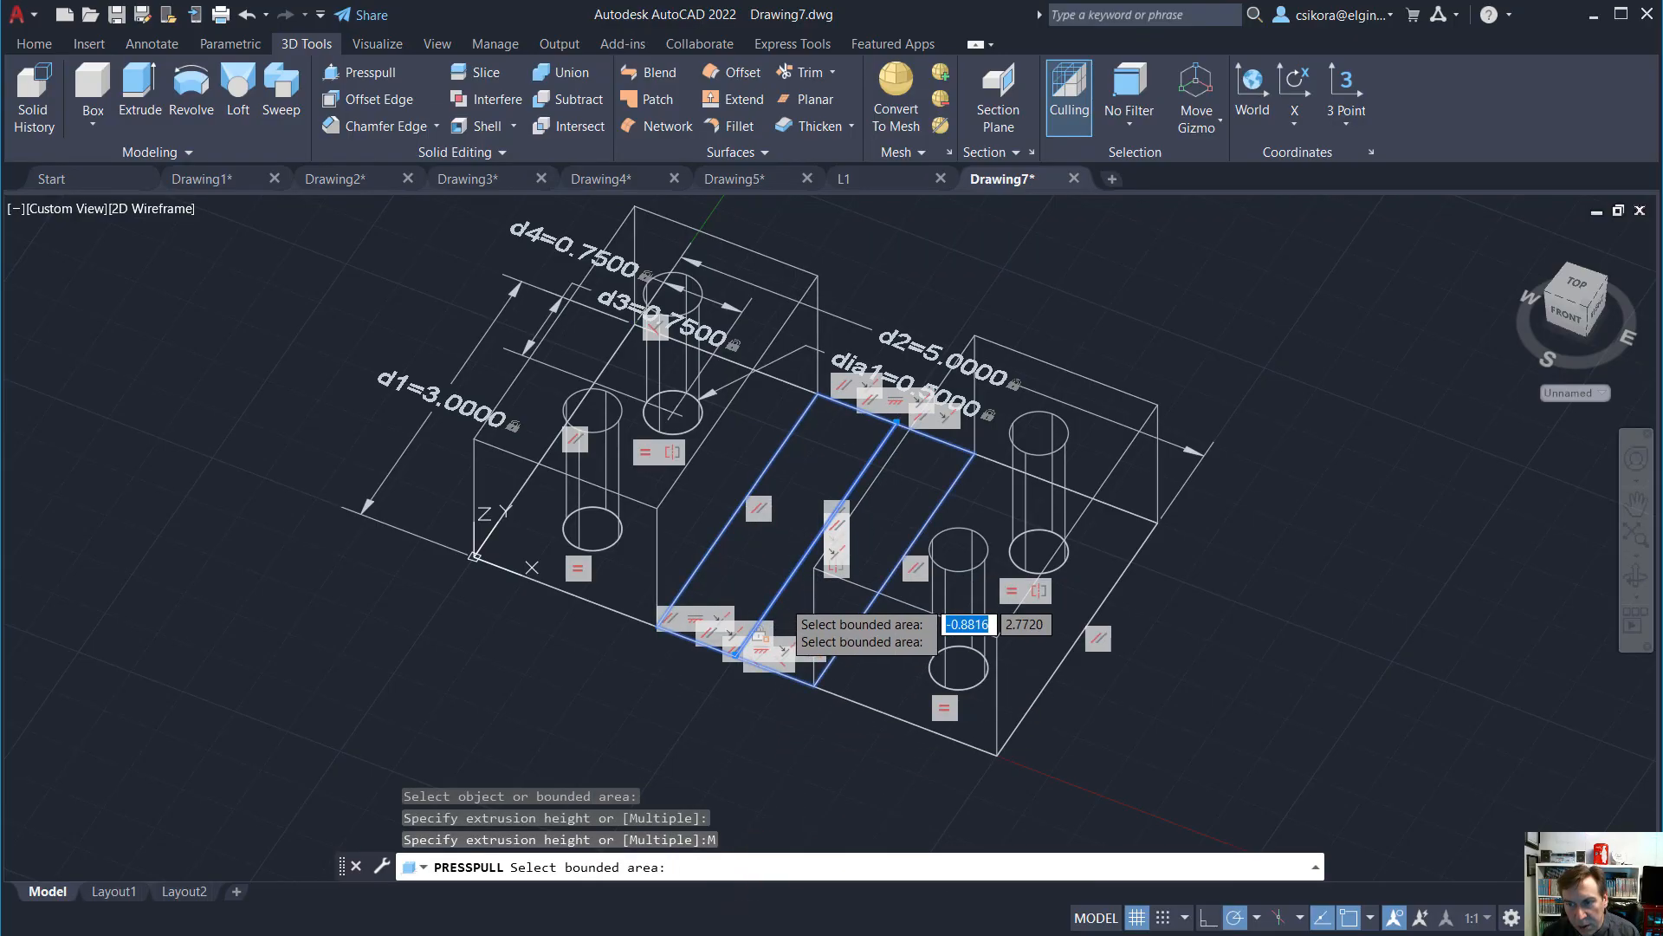
click(787, 594)
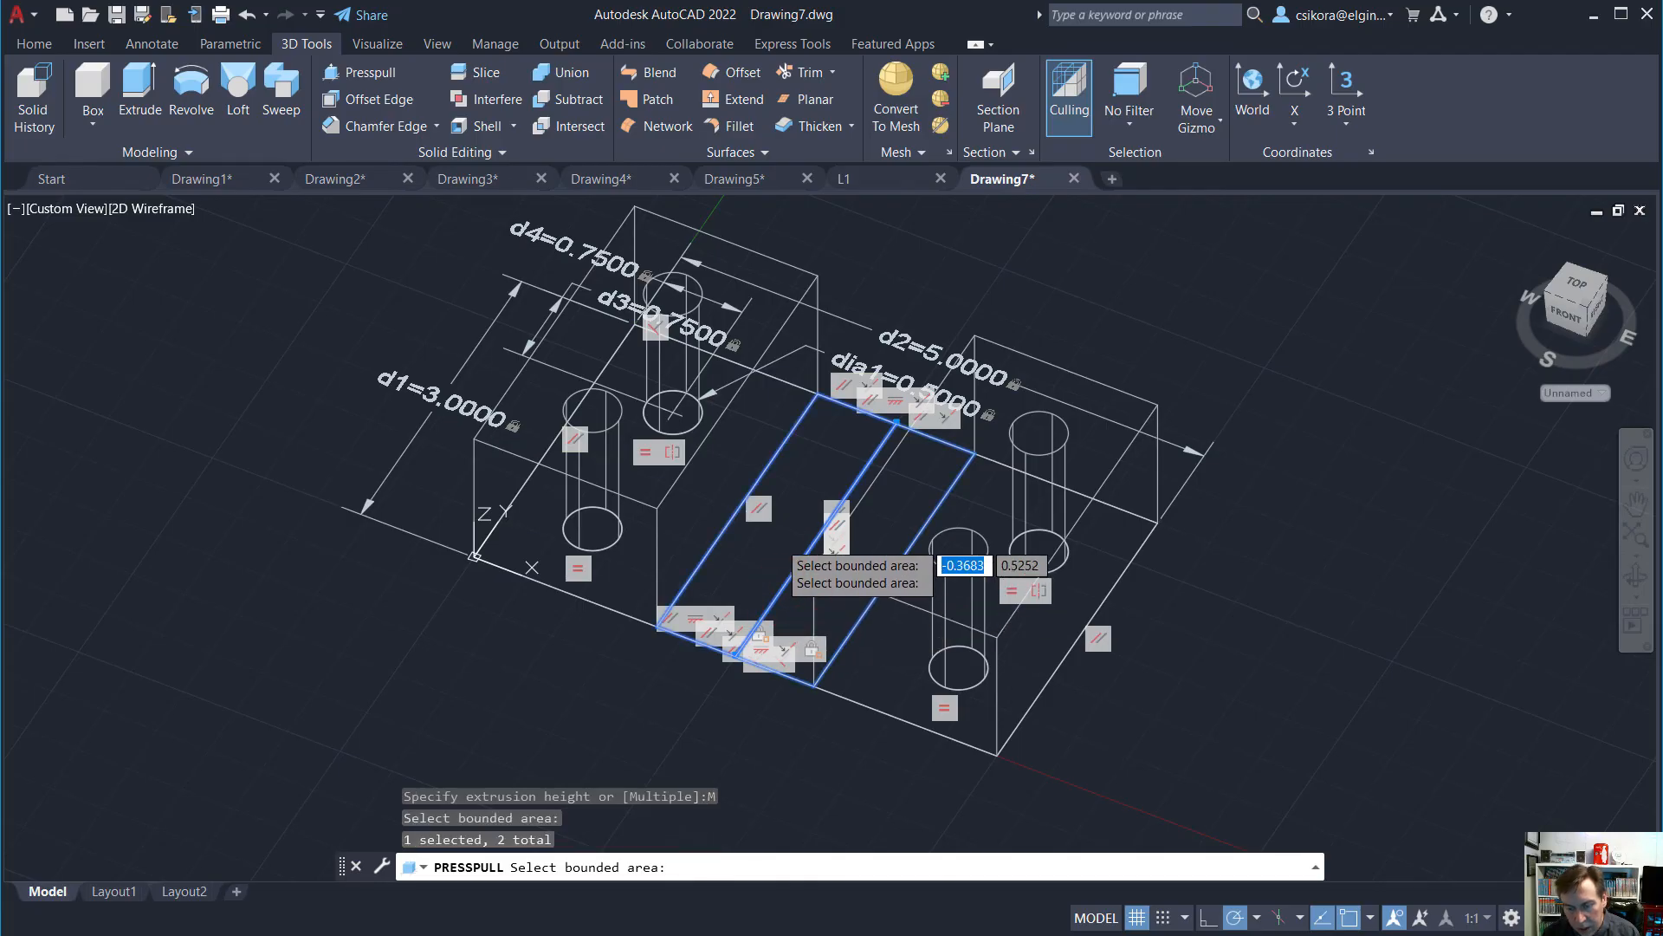
key(Return)
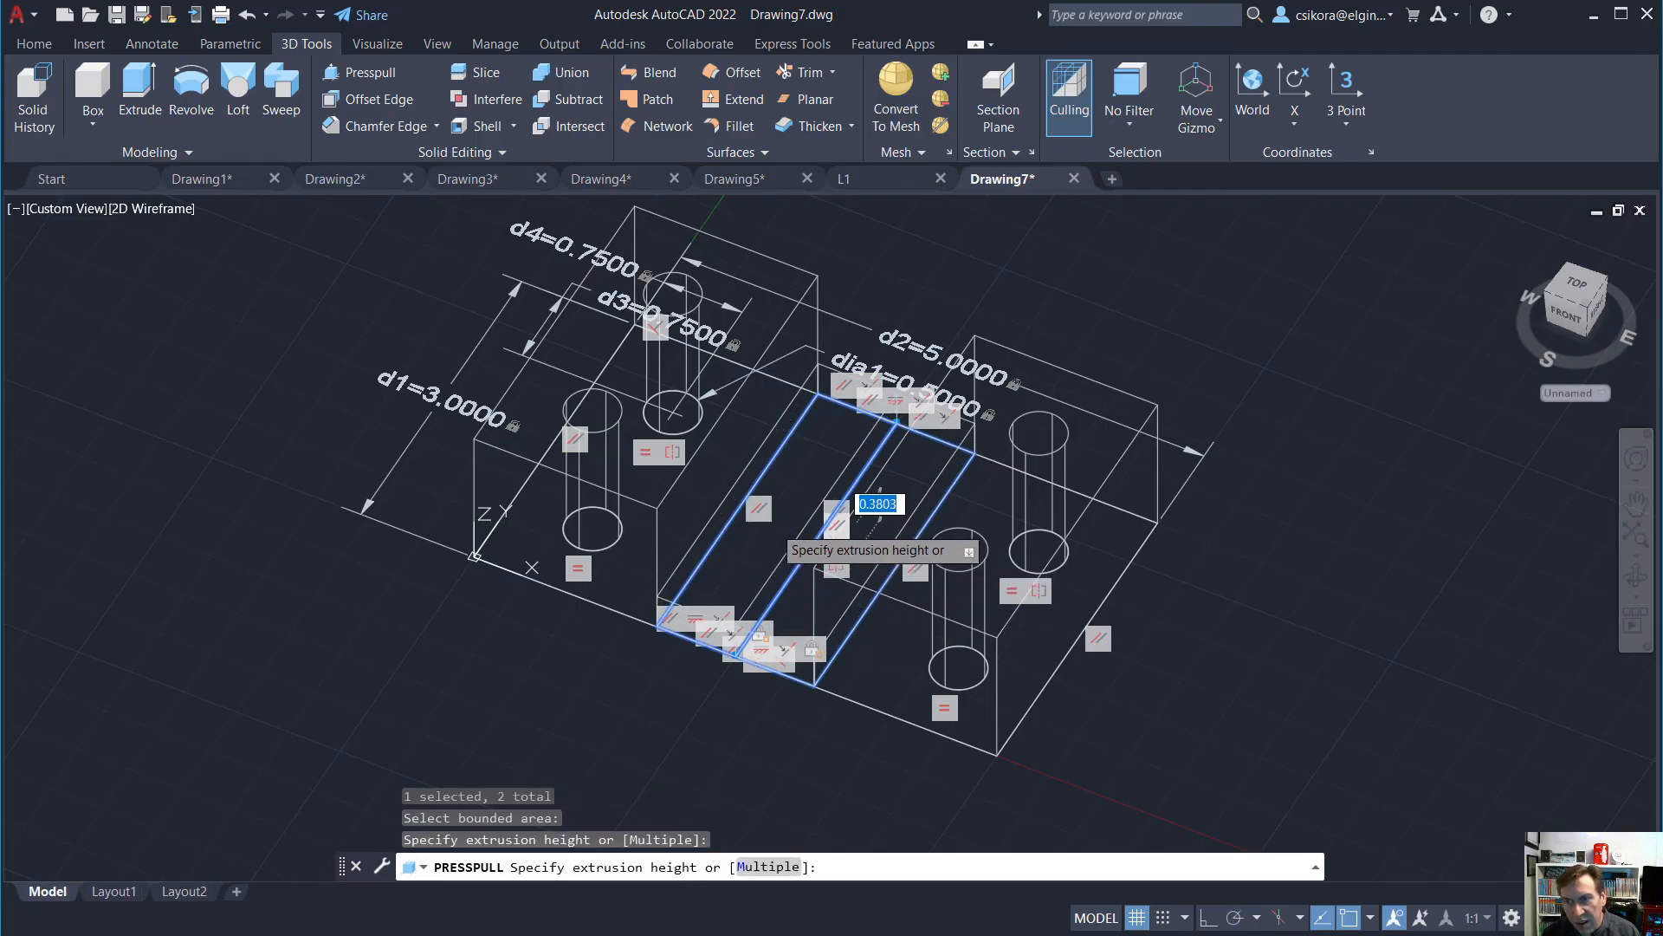
text(.5)
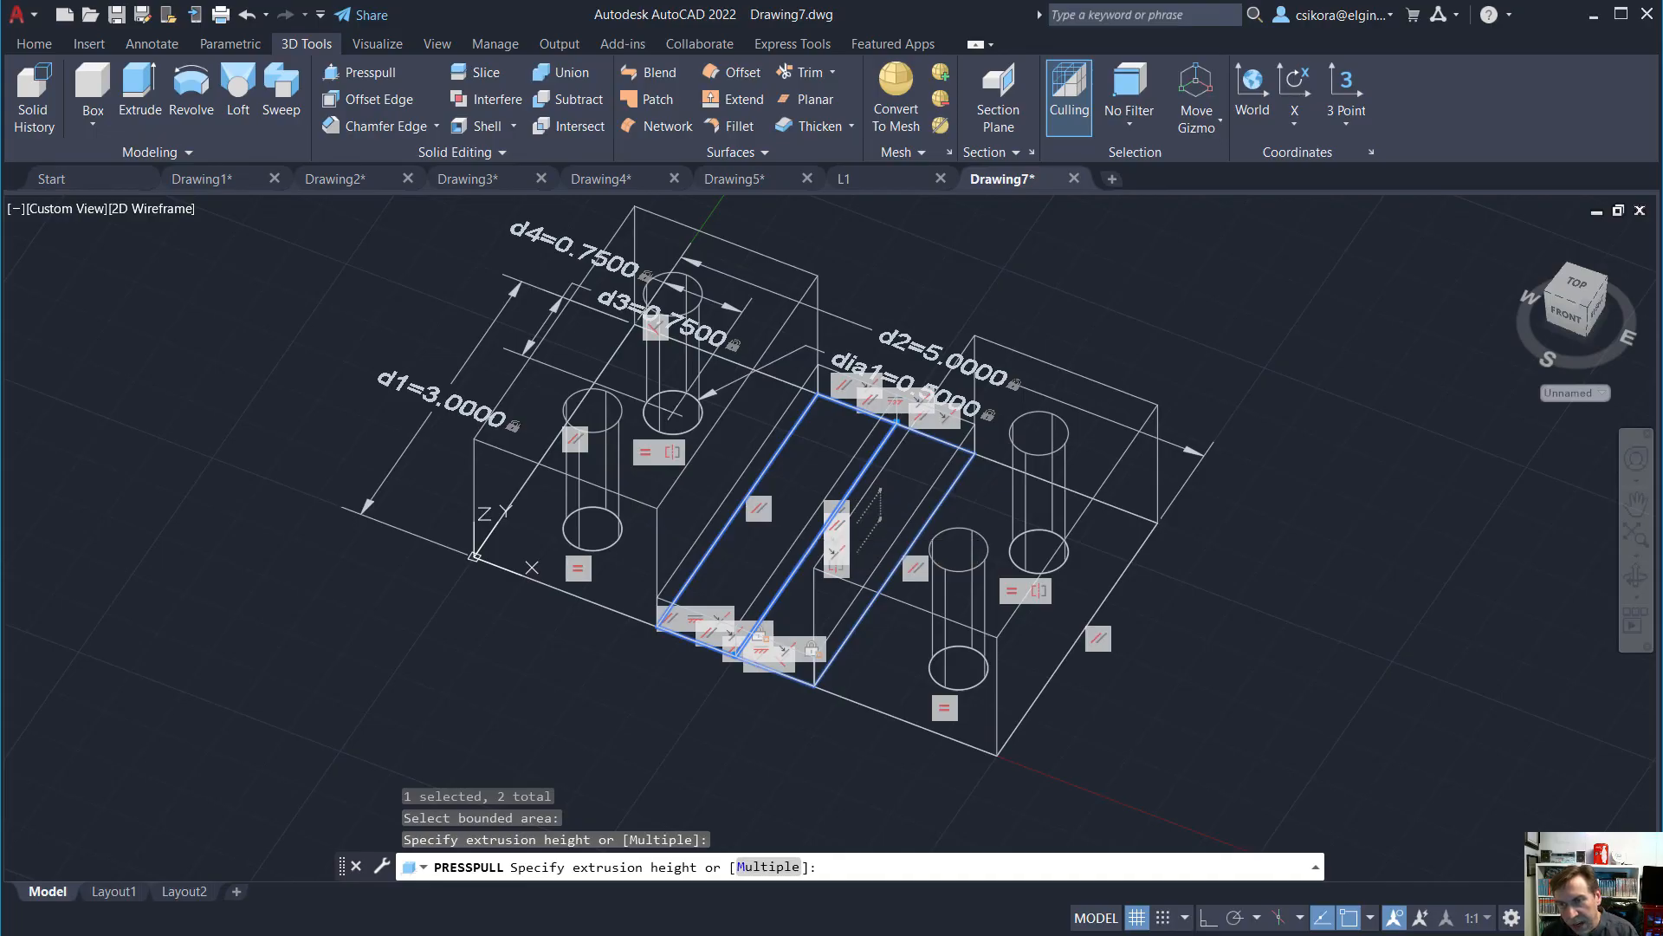
key(Return)
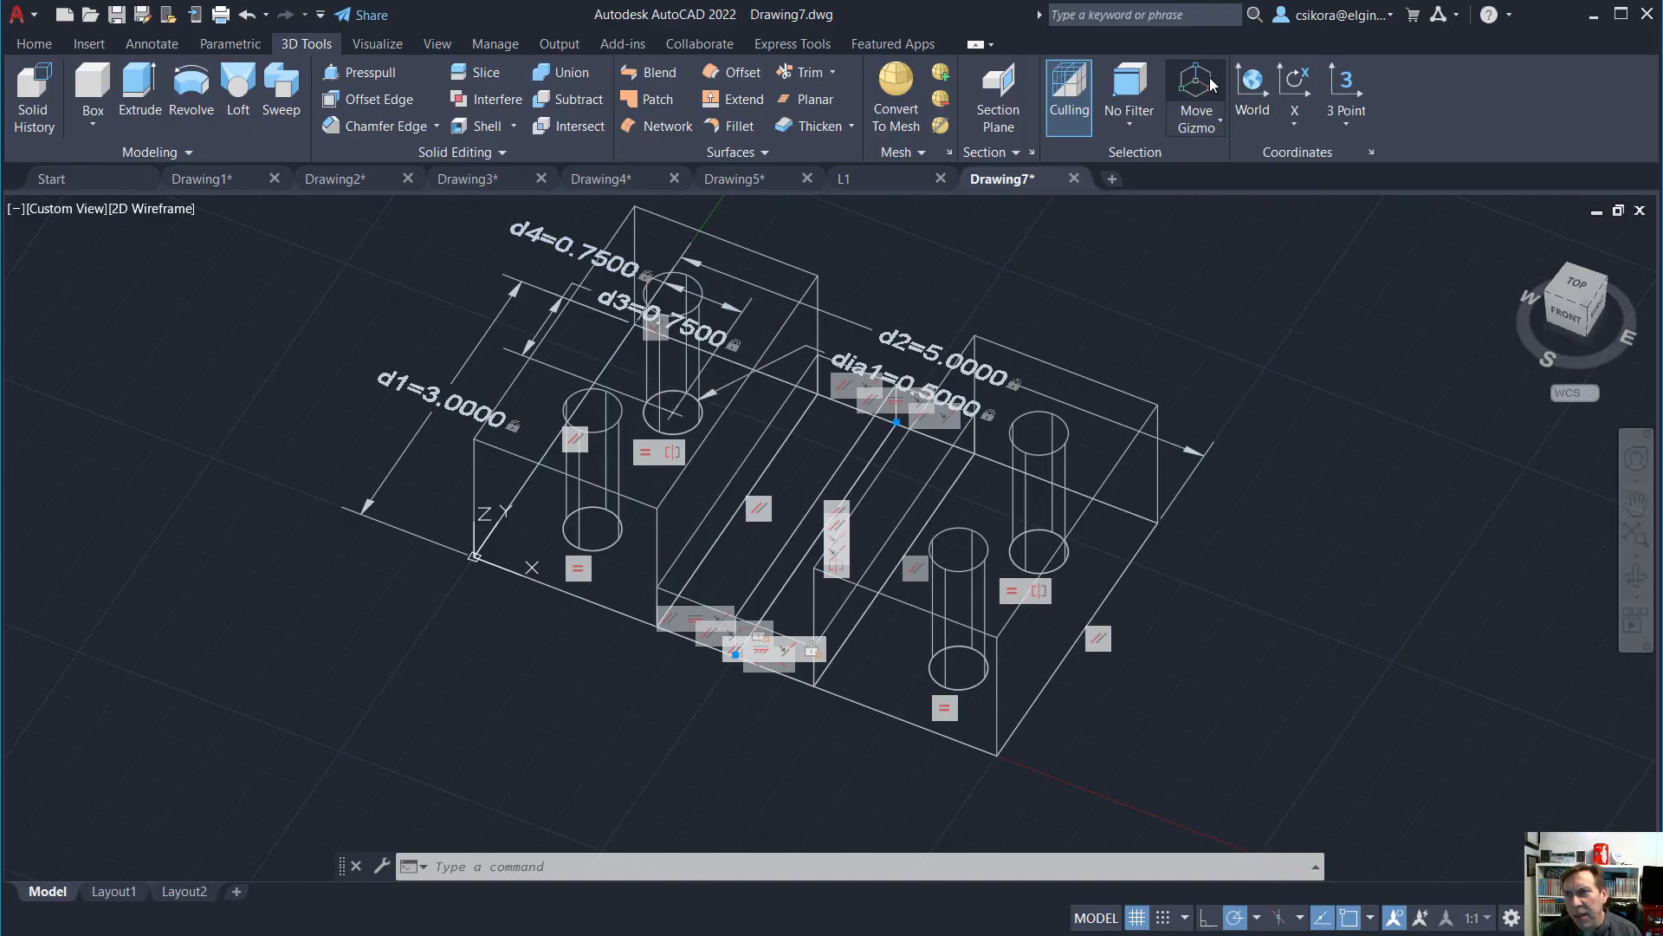
Set the visual style of the model view to Shaded with edges
click(364, 45)
click(1325, 74)
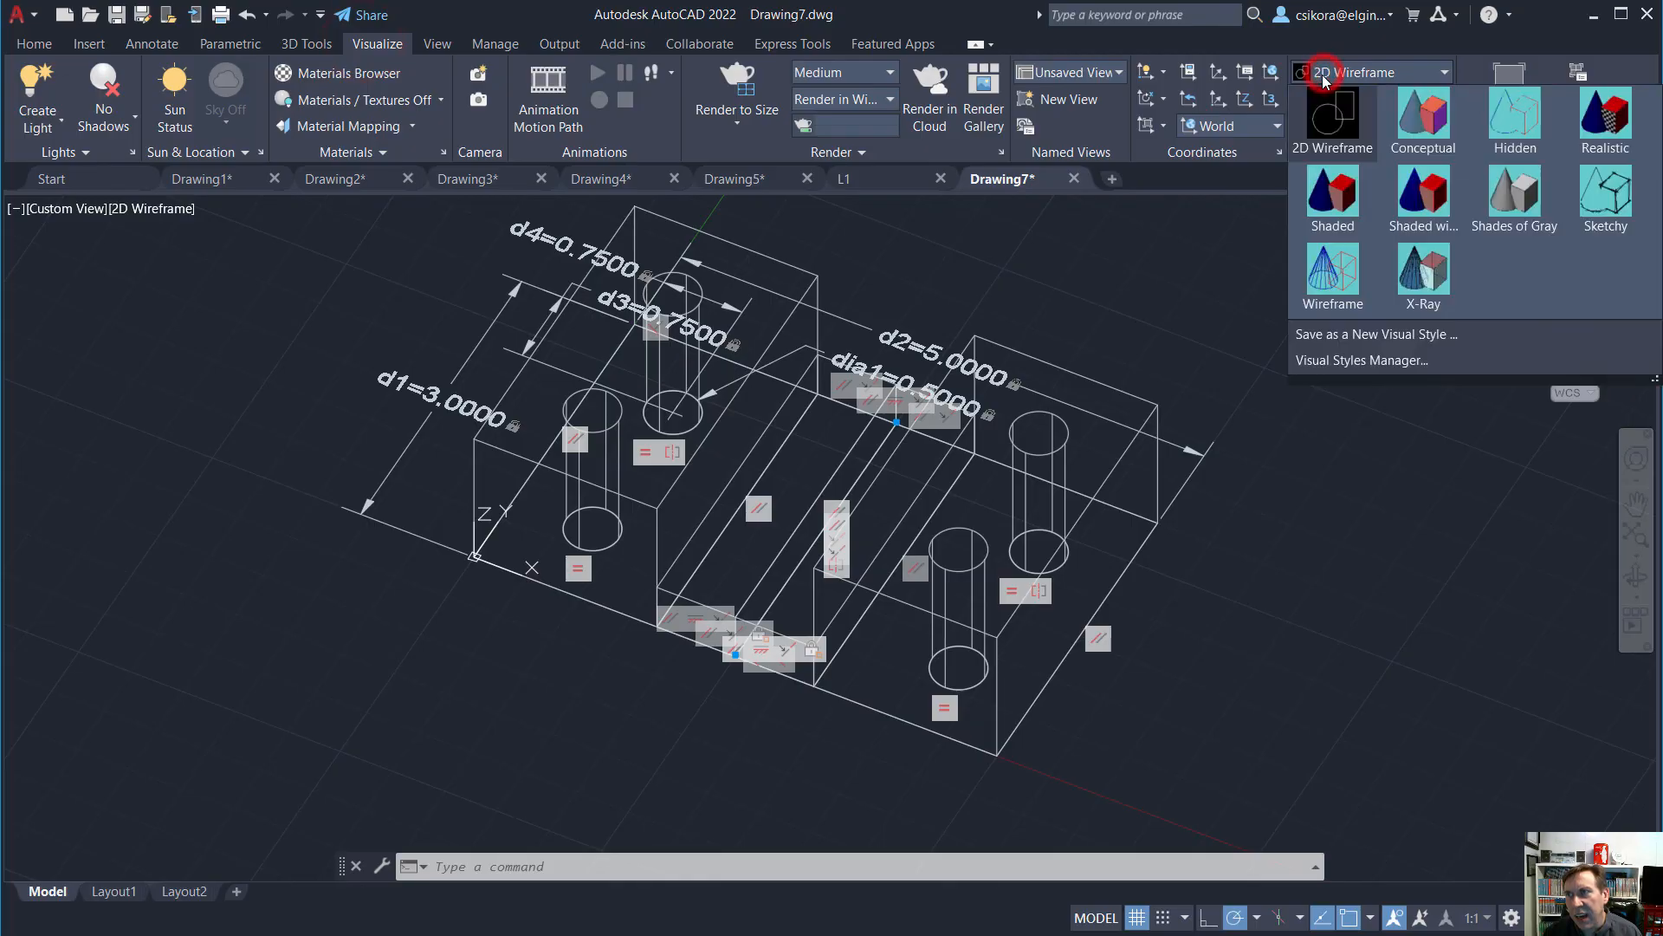
click(1424, 202)
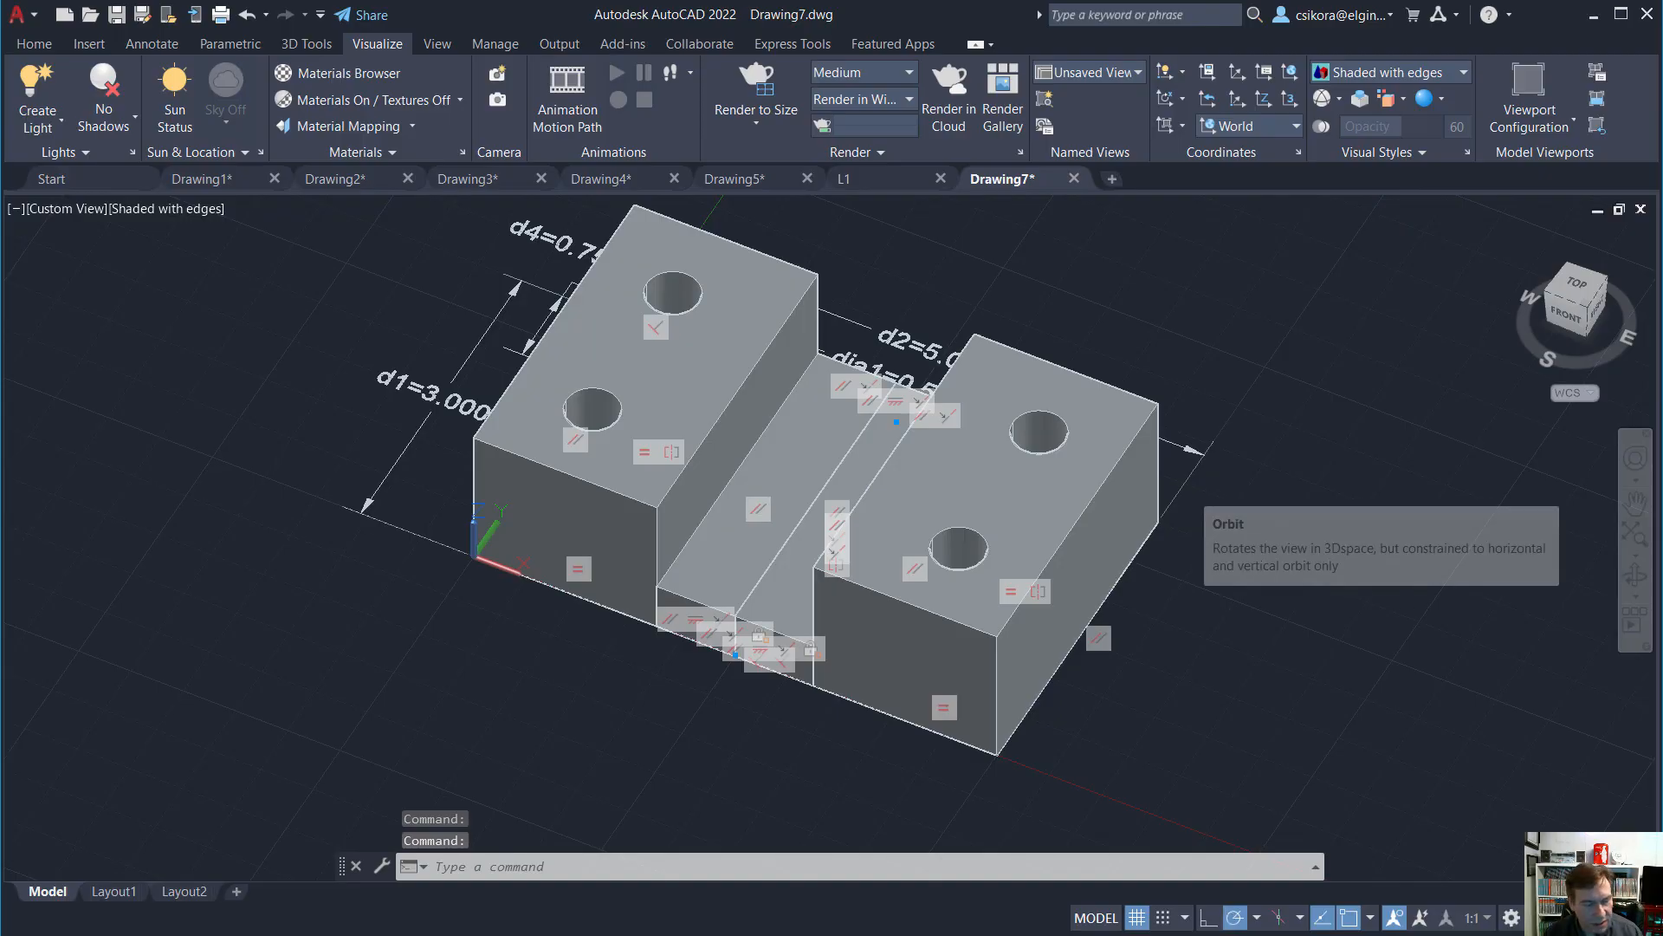
key(Escape)
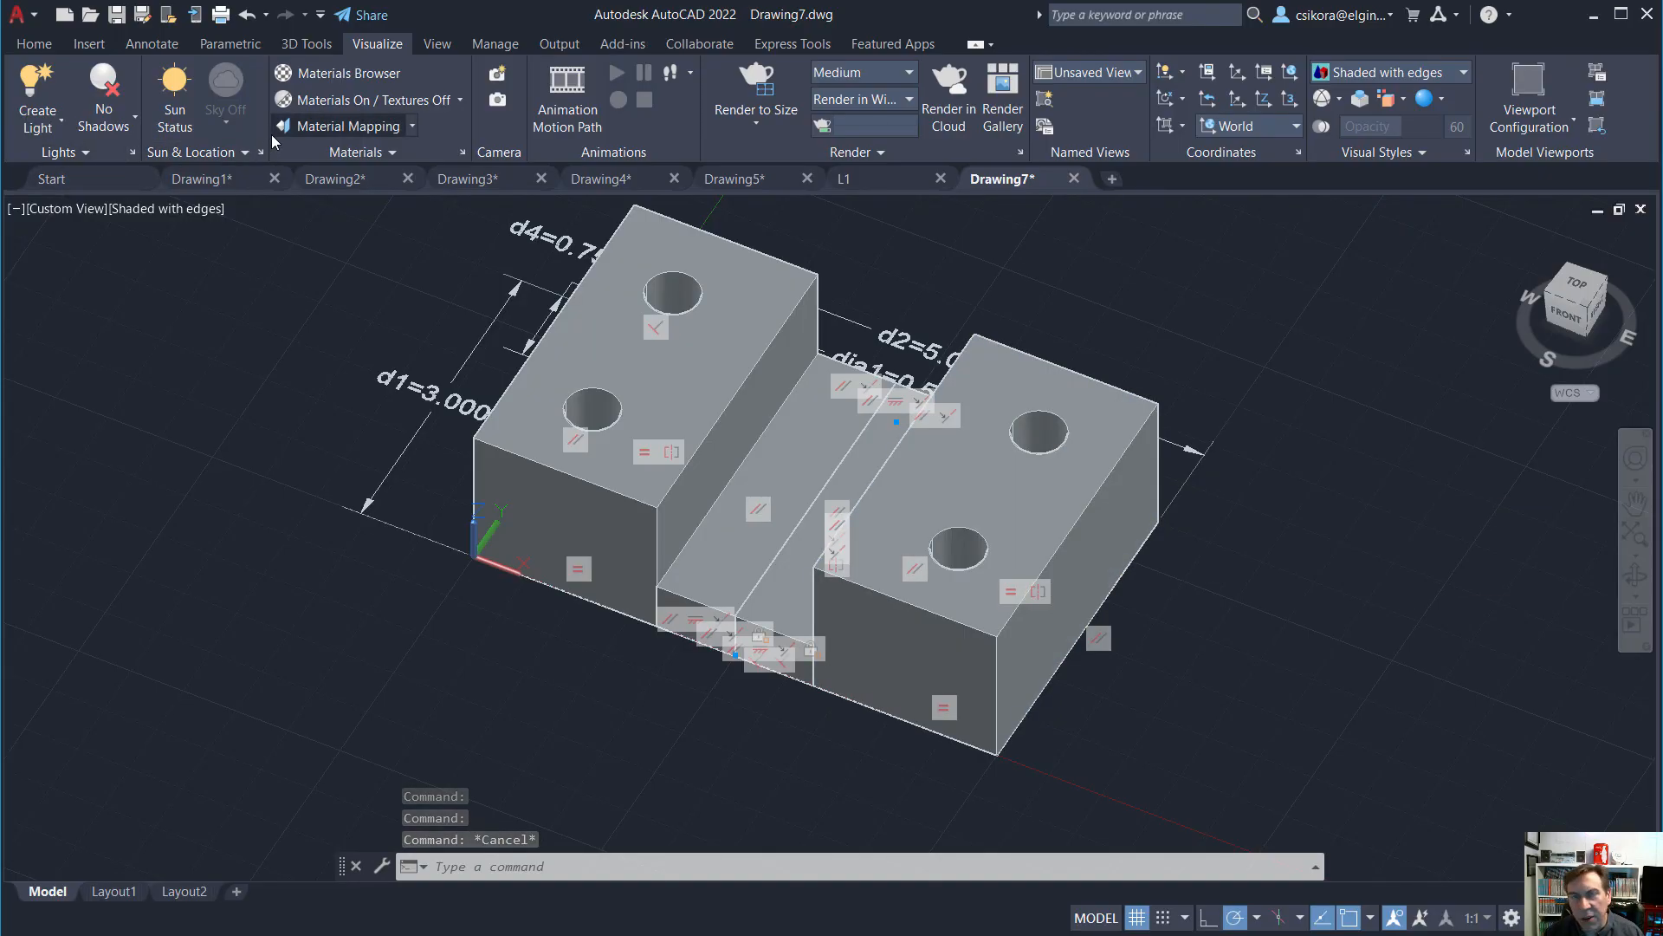
Union the left block, the two middle slot pieces and the right block into one solid
click(301, 45)
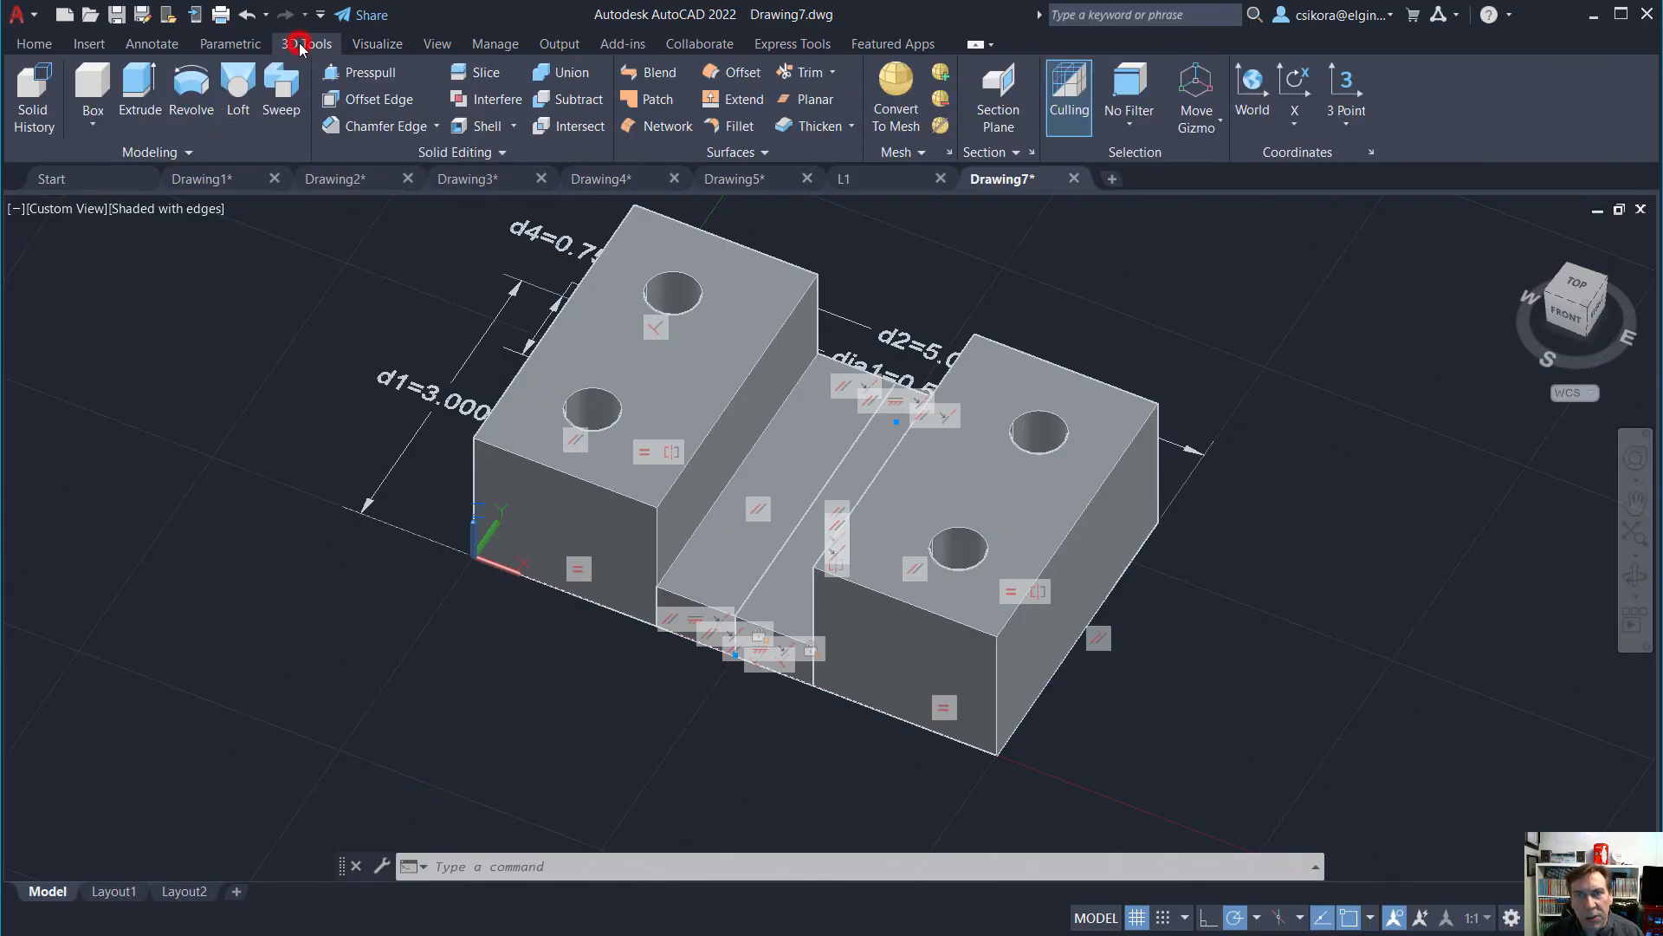
click(555, 71)
click(576, 478)
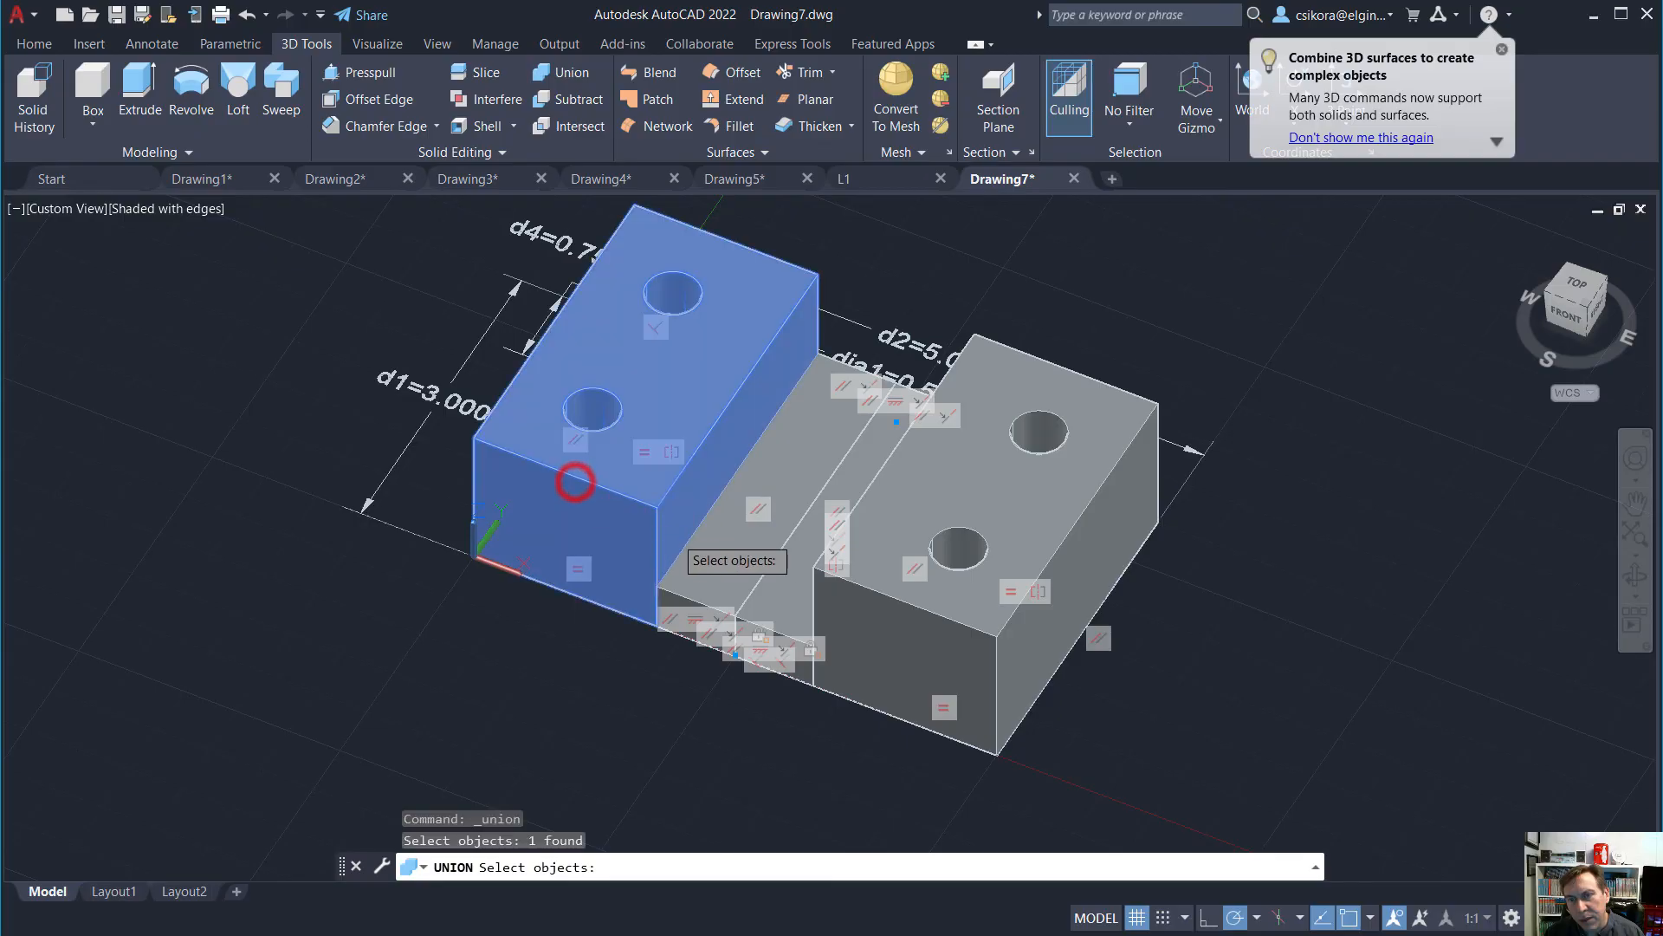
click(727, 574)
click(782, 599)
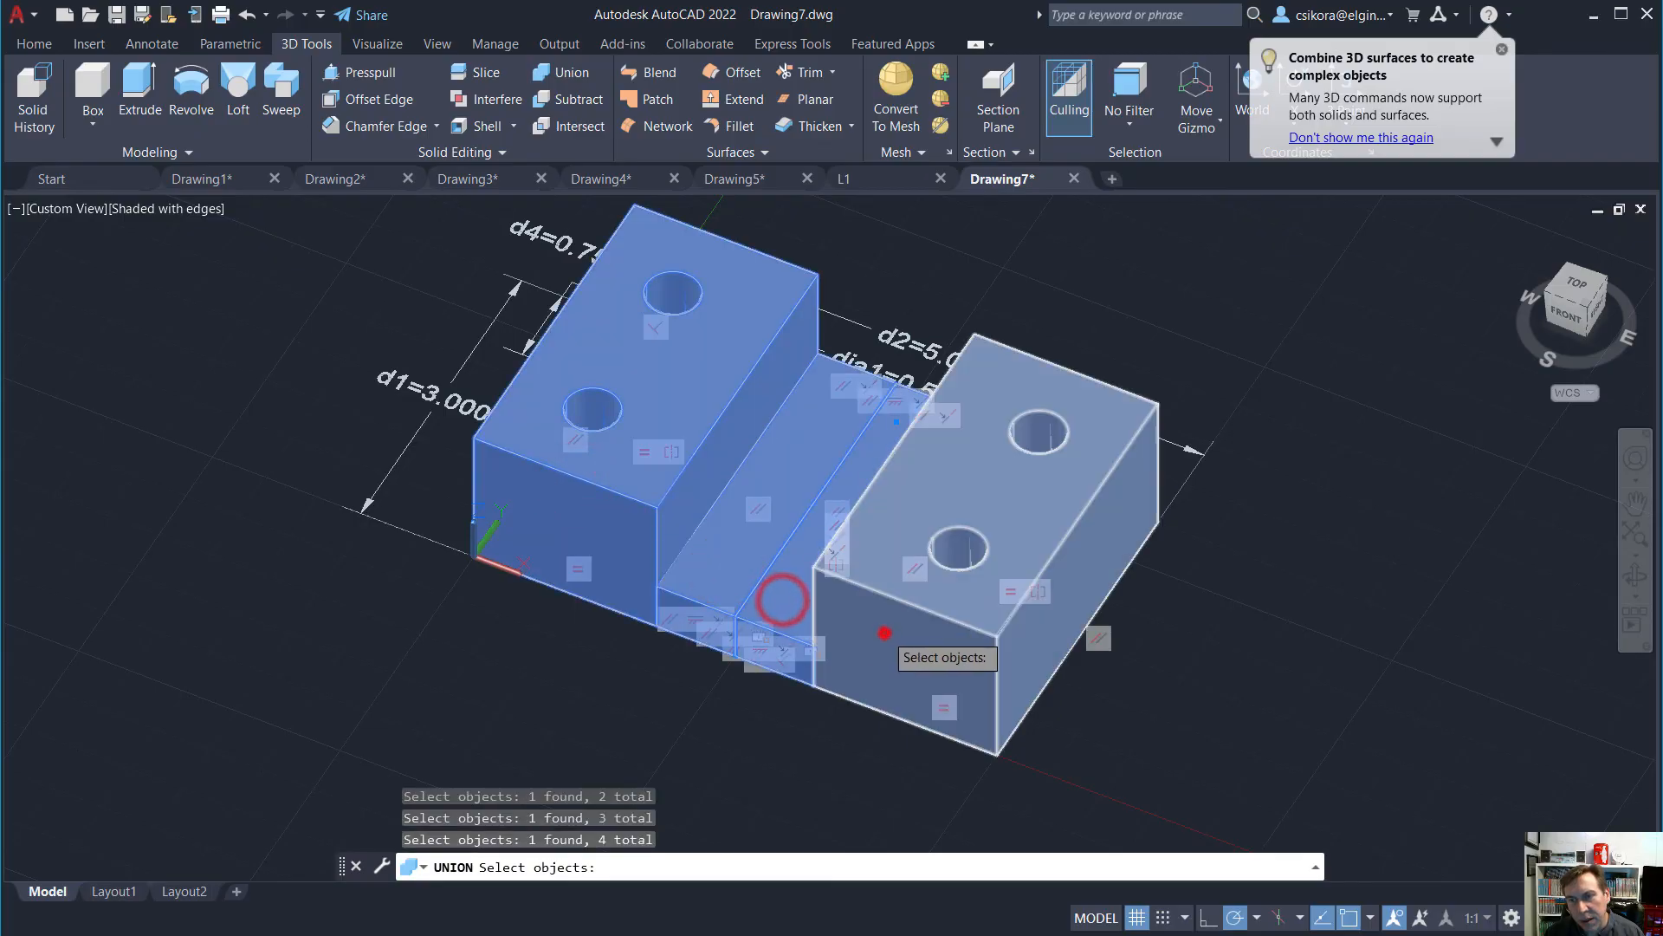
click(884, 632)
key(Return)
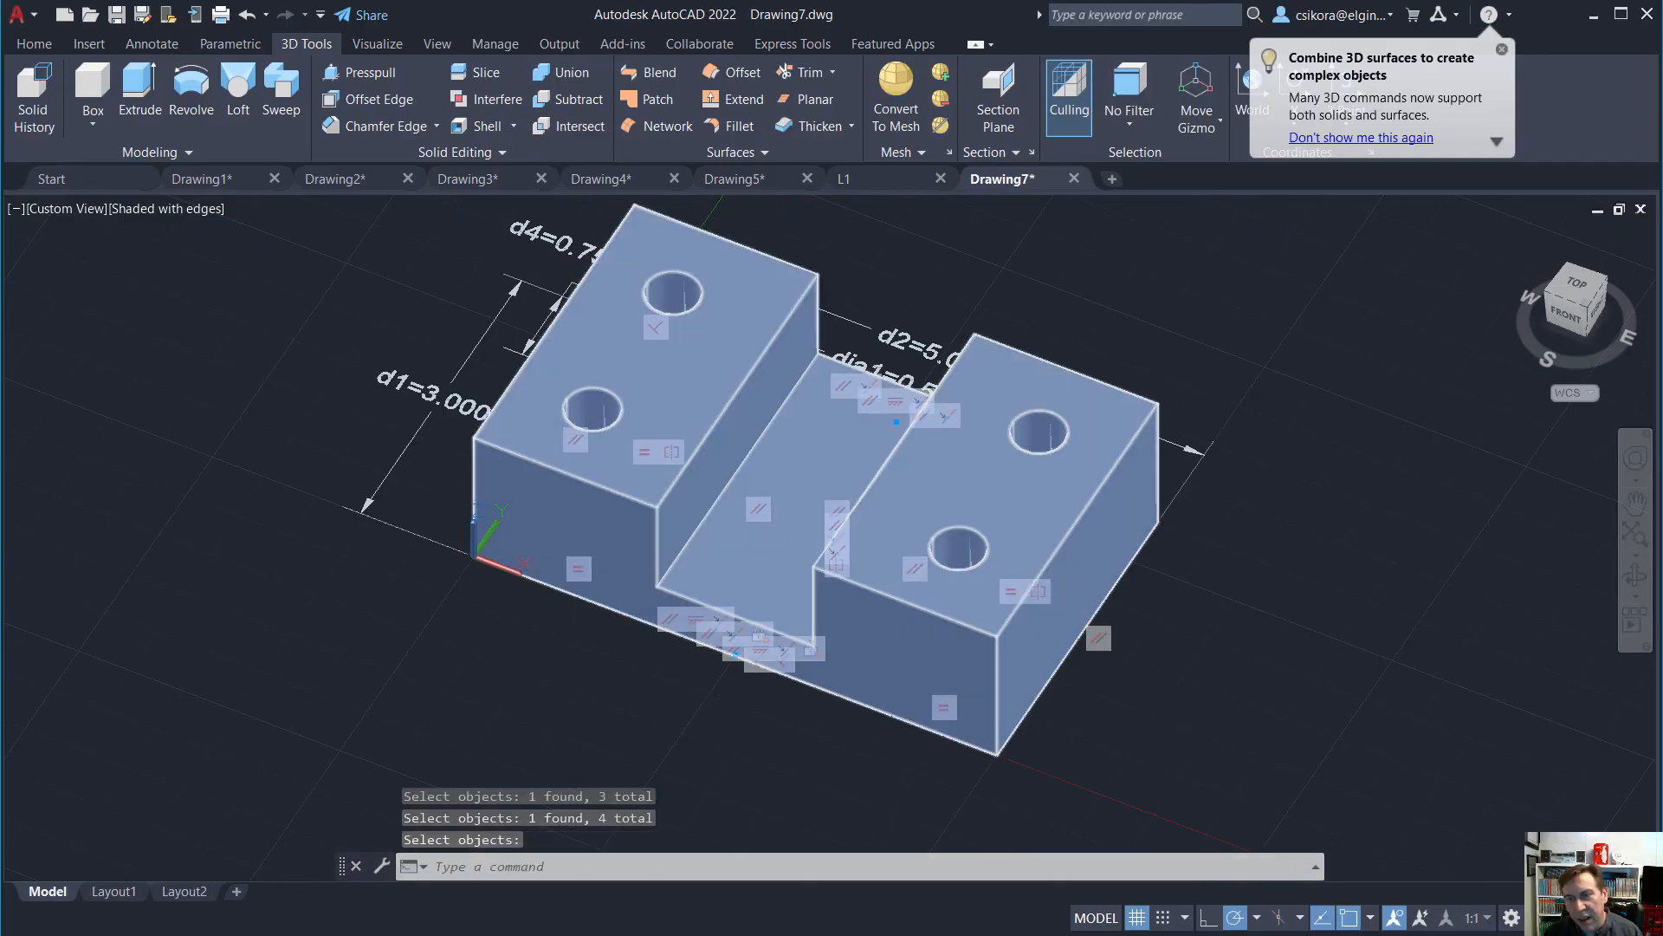